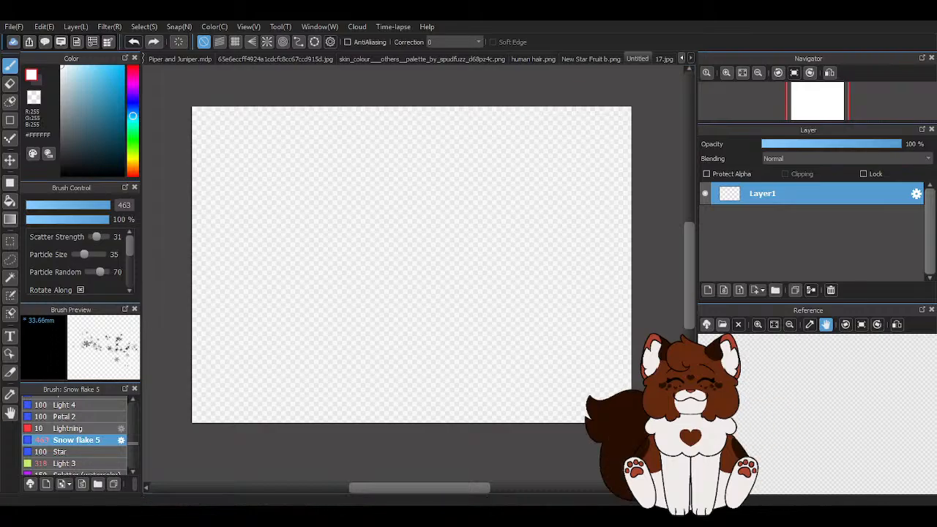
- Choose the Pencil (Rough) brush and set the drawing colour to black (#000000)
scroll(69, 431, up, 10)
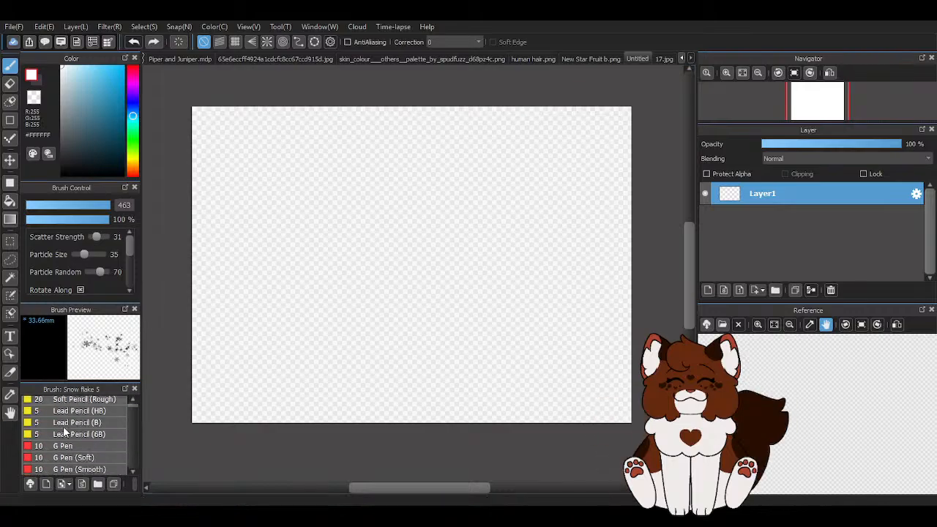
click(65, 415)
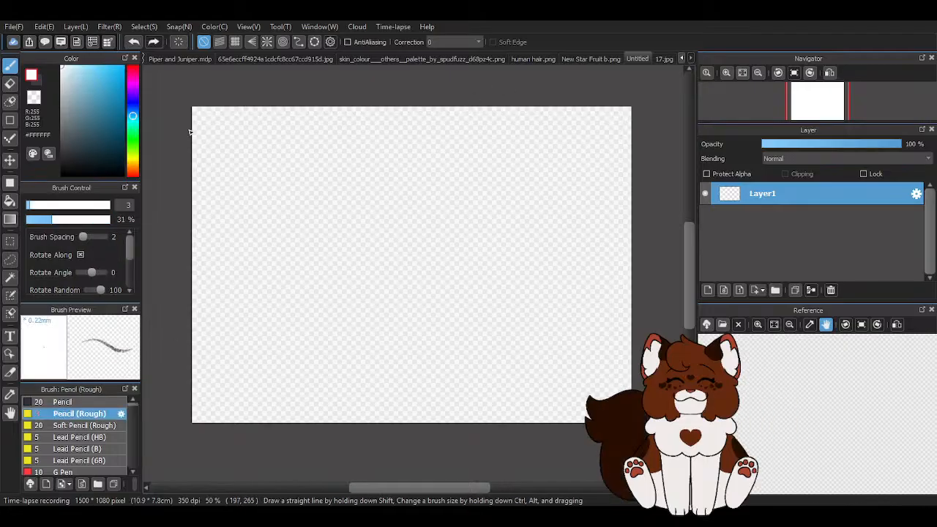
drag(91, 150, 61, 175)
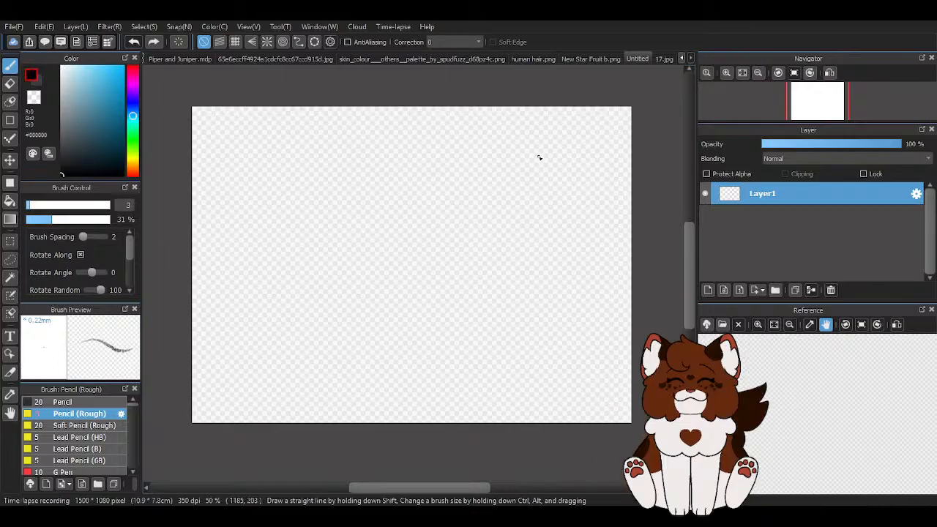
- Scribble loosely across the blank canvas to test the pencil
mouse_move(398, 226)
mouse_down()
mouse_move(381, 162)
mouse_move(316, 302)
mouse_move(436, 314)
mouse_move(413, 224)
mouse_move(355, 259)
mouse_move(313, 236)
mouse_move(377, 299)
mouse_move(449, 247)
mouse_move(408, 292)
mouse_move(413, 266)
mouse_move(376, 372)
mouse_move(378, 250)
mouse_move(419, 159)
mouse_move(333, 323)
mouse_move(321, 251)
mouse_move(277, 252)
mouse_move(499, 235)
mouse_move(547, 301)
mouse_move(295, 167)
mouse_move(445, 280)
mouse_move(300, 360)
mouse_move(288, 332)
mouse_move(303, 285)
mouse_move(420, 237)
mouse_move(499, 232)
mouse_move(490, 205)
mouse_move(369, 316)
mouse_move(413, 291)
mouse_move(396, 163)
mouse_move(361, 294)
mouse_move(429, 294)
mouse_move(414, 200)
mouse_move(443, 194)
mouse_up()
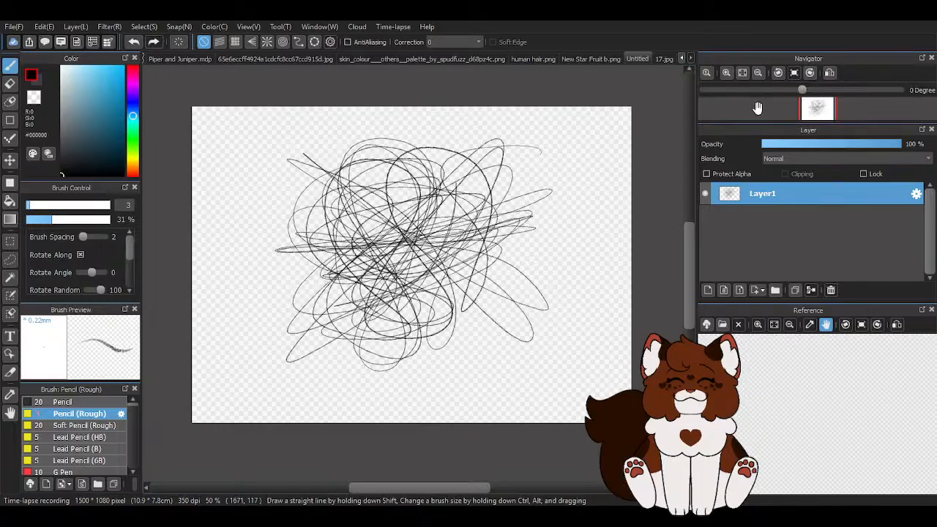
- Close the 17.jpg image and return to the scribbled Untitled canvas
click(657, 61)
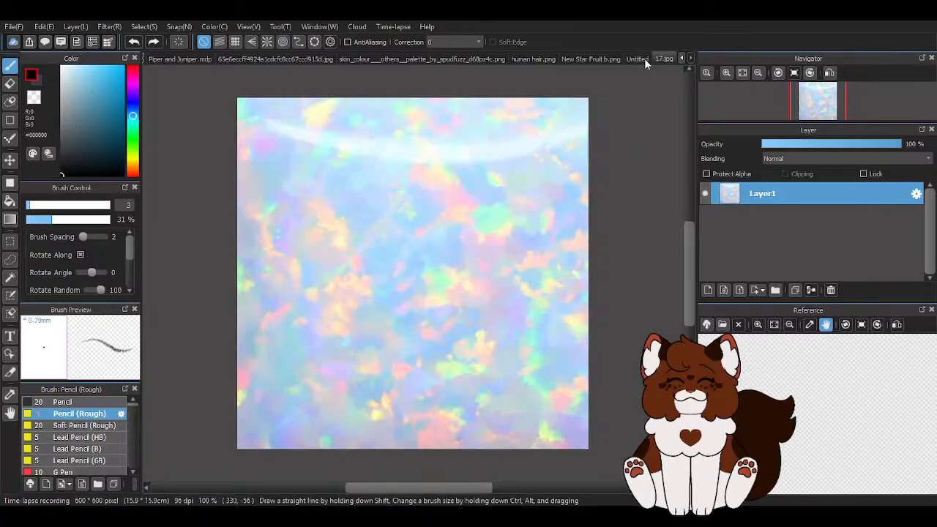
click(689, 58)
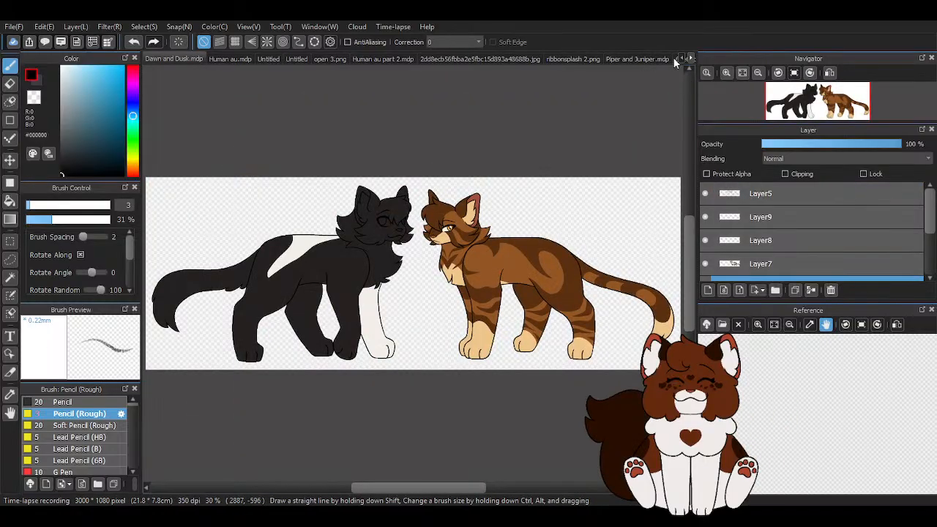
click(690, 58)
click(691, 58)
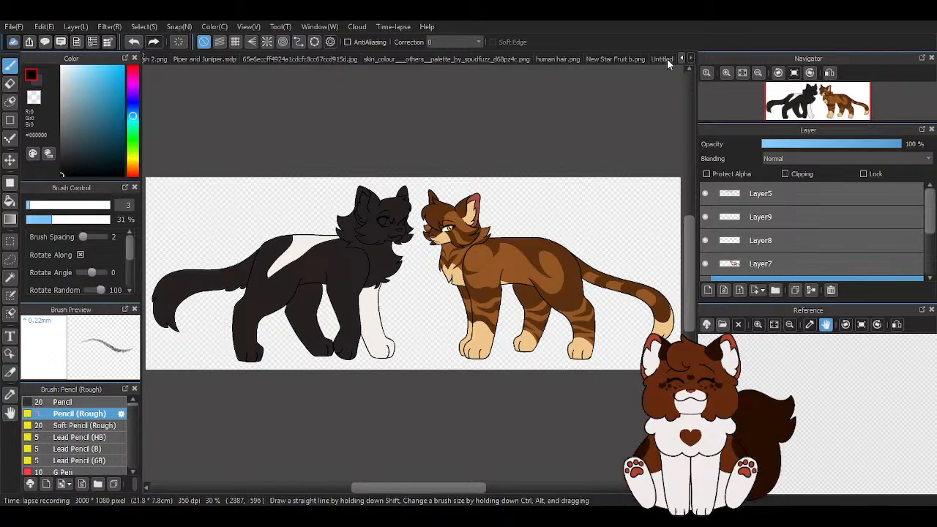
click(664, 58)
- Undo the test scribbles and the trial head curve so the canvas is blank
click(132, 42)
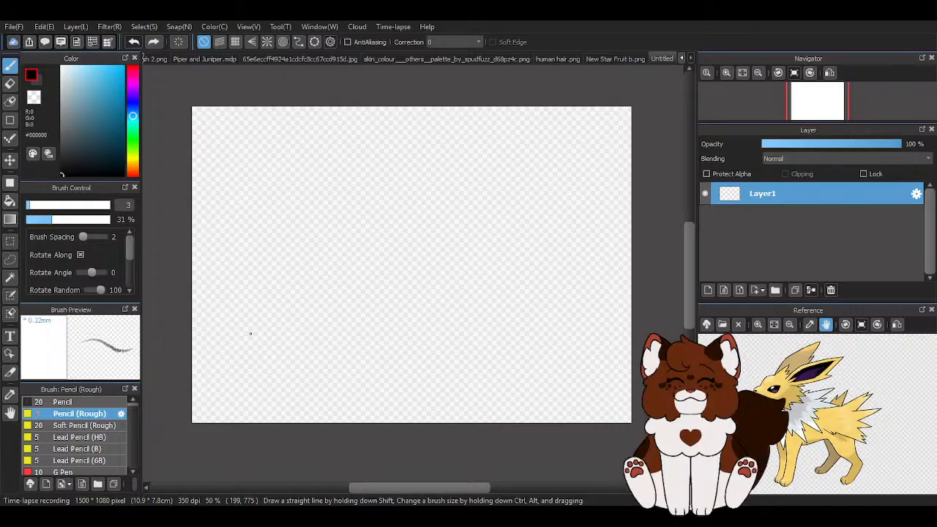
mouse_move(460, 202)
mouse_down()
mouse_move(370, 153)
mouse_move(377, 301)
mouse_move(312, 235)
mouse_move(256, 253)
mouse_up()
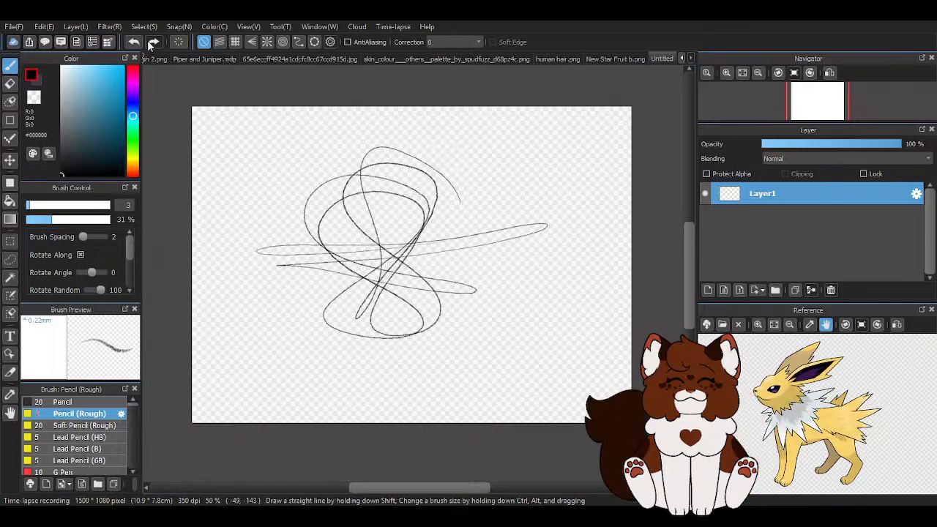
click(133, 41)
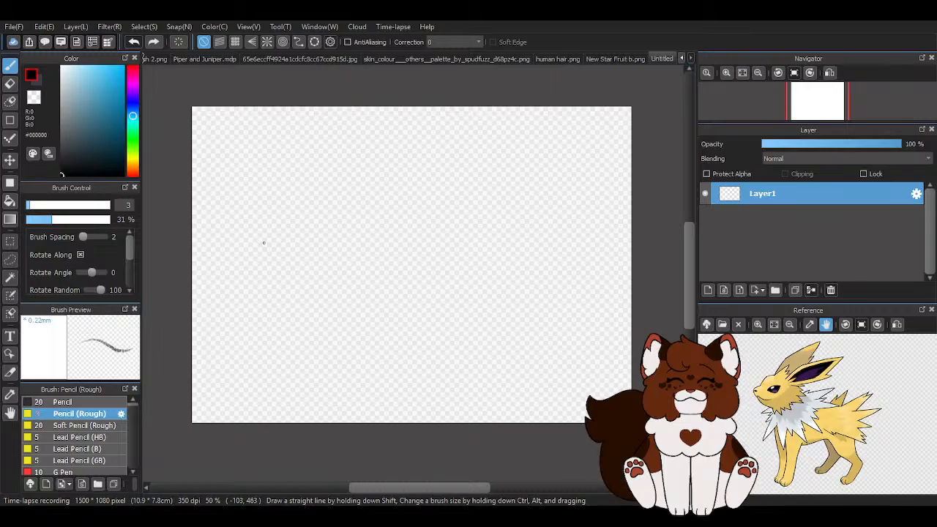
scroll(395, 211, up, 4)
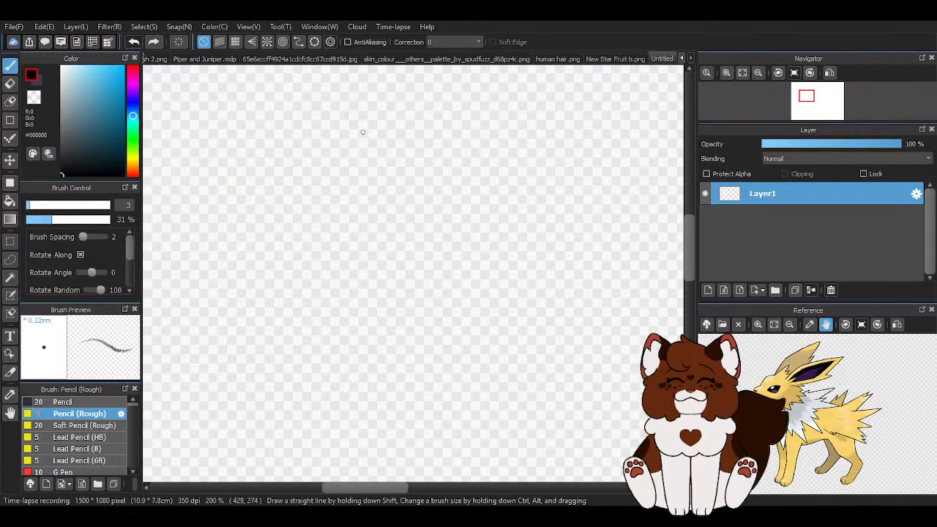
scroll(322, 277, down, 3)
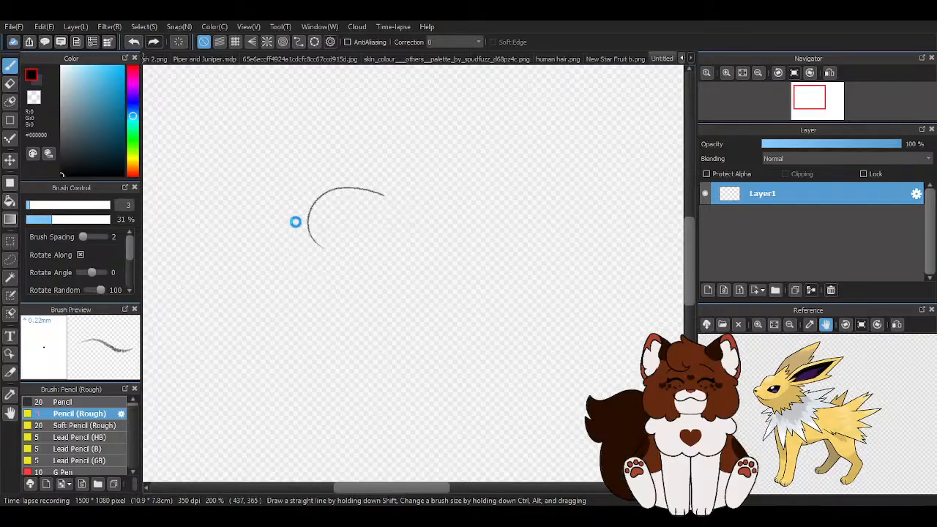
click(133, 41)
- Sketch a rough circle for the creature's head in the canvas's upper-left area with overlapping pencil strokes
scroll(361, 155, up, 1)
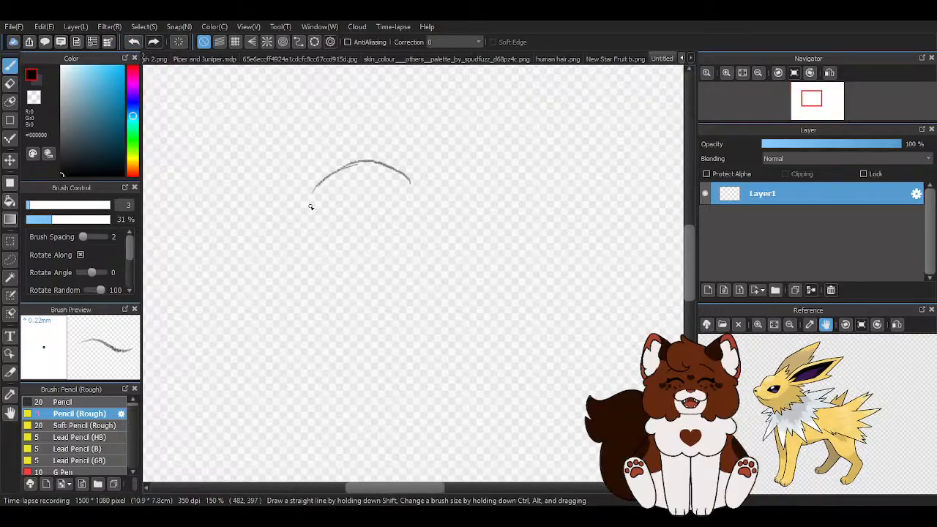
scroll(316, 212, up, 2)
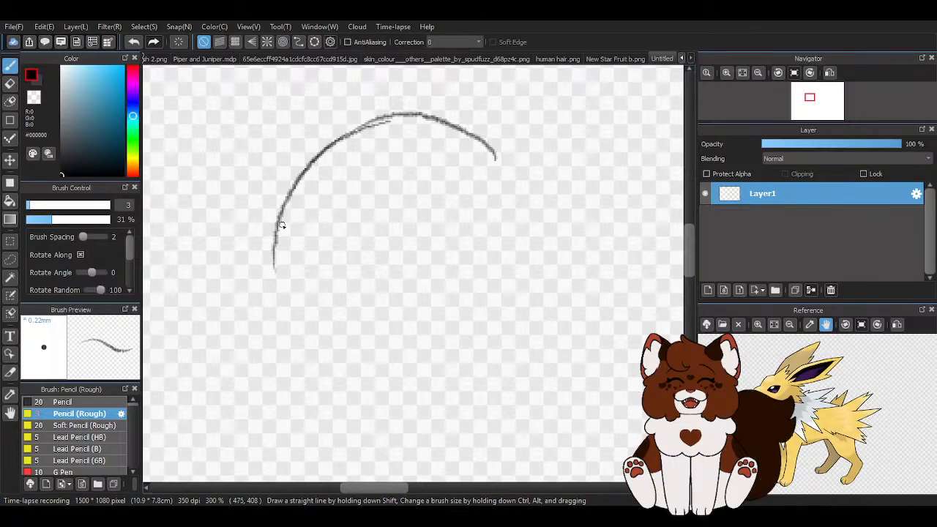
drag(271, 256, 311, 362)
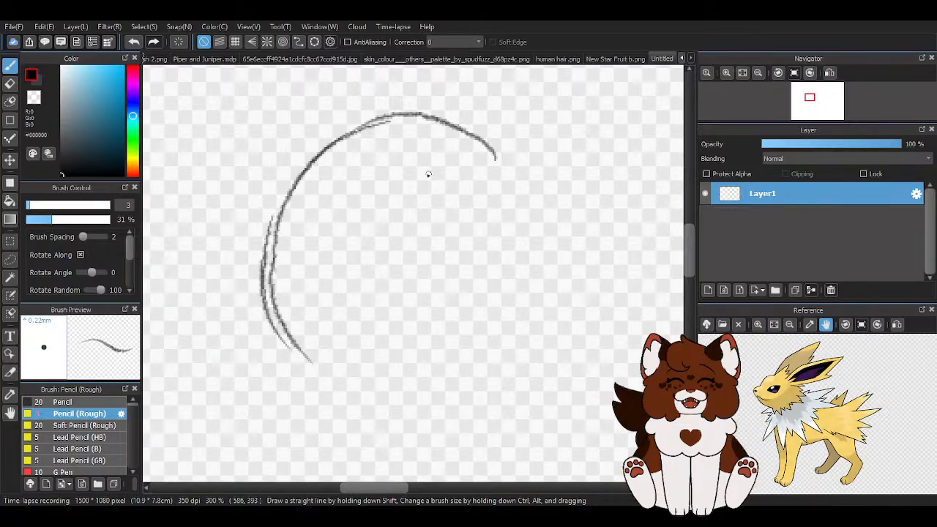
mouse_move(388, 115)
mouse_down()
mouse_move(497, 158)
mouse_move(545, 241)
mouse_up()
drag(511, 179, 530, 272)
drag(529, 212, 494, 324)
mouse_move(273, 297)
mouse_down()
mouse_move(407, 305)
mouse_move(488, 352)
mouse_move(534, 216)
mouse_up()
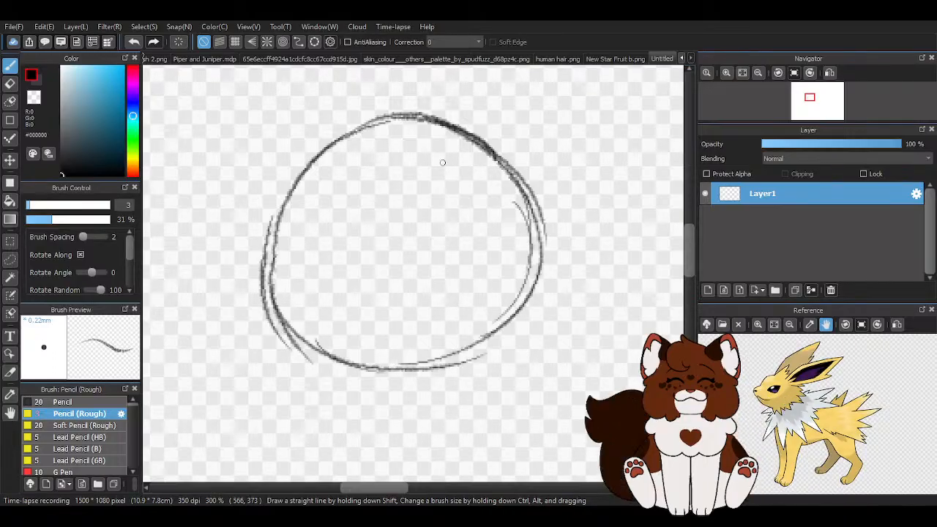
scroll(278, 144, down, 4)
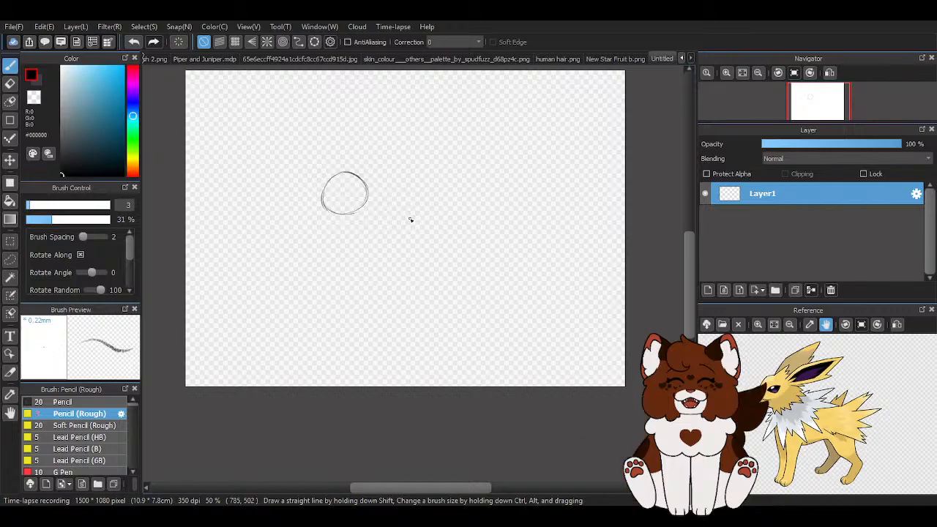
scroll(317, 202, up, 5)
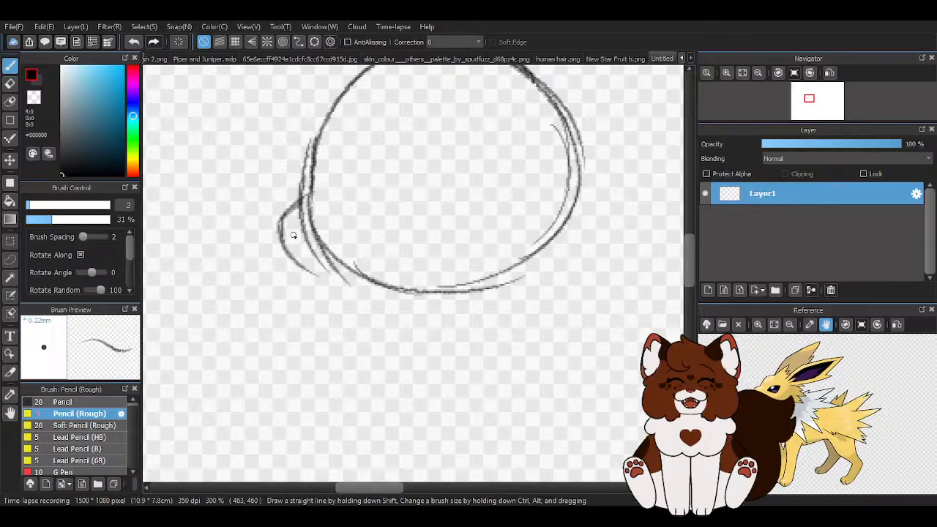
drag(292, 235, 370, 298)
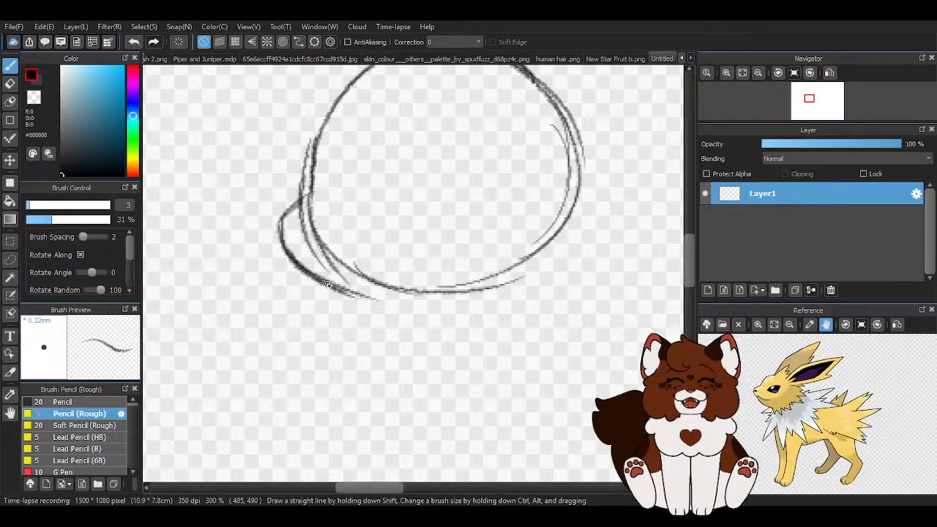
click(134, 44)
click(134, 44)
click(134, 44)
- Sketch a rounded muzzle bulging from the head circle's lower left and join its underside to the circle's base
mouse_move(314, 192)
mouse_down()
mouse_move(284, 238)
mouse_move(313, 284)
mouse_up()
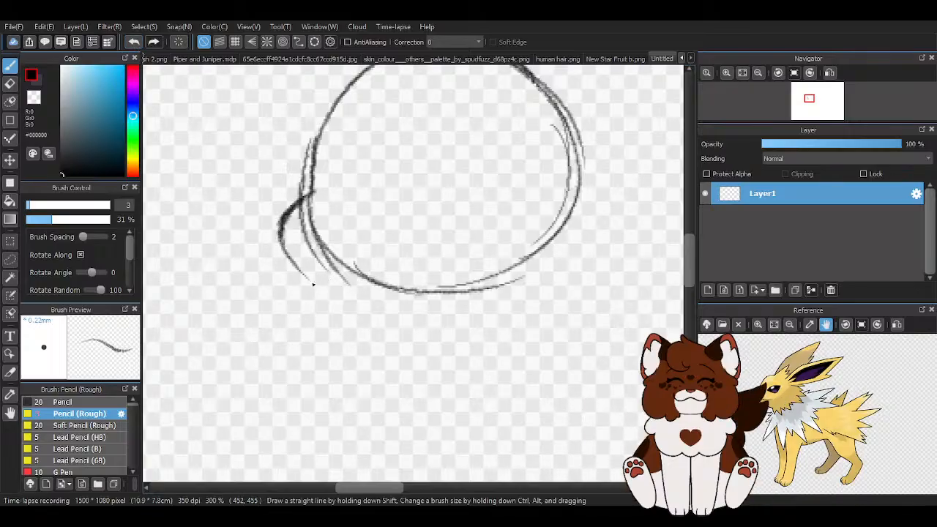
drag(282, 239, 360, 307)
mouse_move(305, 259)
mouse_down()
mouse_move(394, 309)
mouse_move(459, 291)
mouse_up()
drag(403, 311, 533, 261)
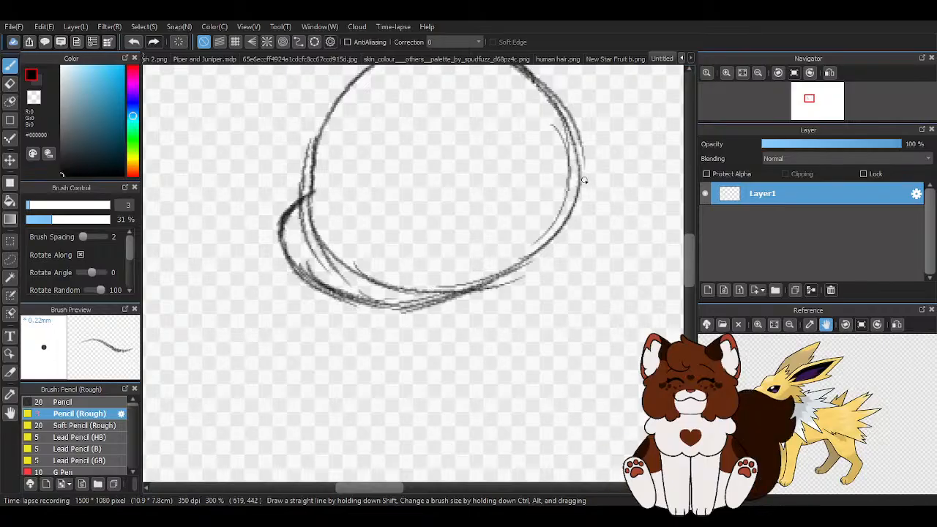
- Strengthen the jaw line with repeated strokes from the back of the head along the underside to the muzzle
mouse_move(562, 109)
mouse_down()
mouse_move(548, 249)
mouse_move(528, 265)
mouse_up()
drag(582, 189, 490, 279)
mouse_move(552, 240)
mouse_down()
mouse_move(431, 303)
mouse_move(388, 311)
mouse_up()
drag(318, 282, 428, 302)
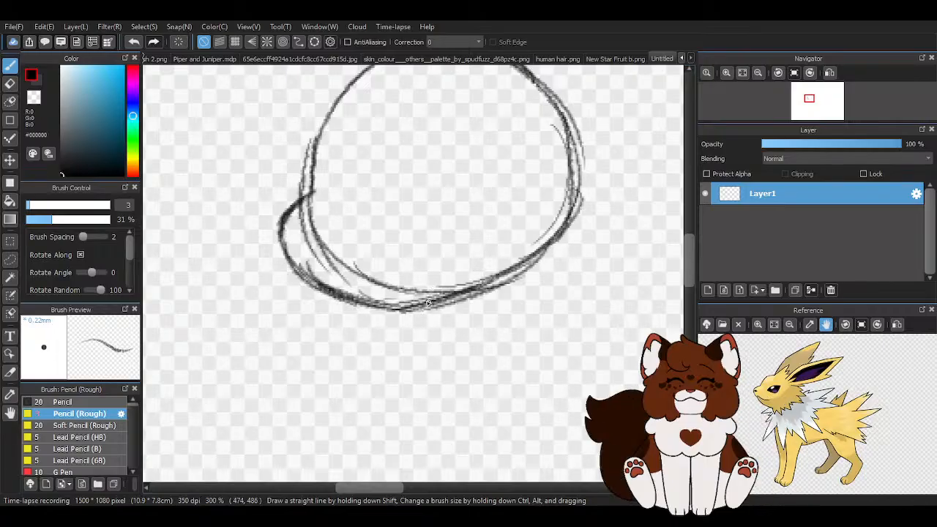
drag(295, 268, 429, 306)
drag(353, 296, 467, 295)
drag(390, 305, 519, 266)
drag(454, 295, 557, 236)
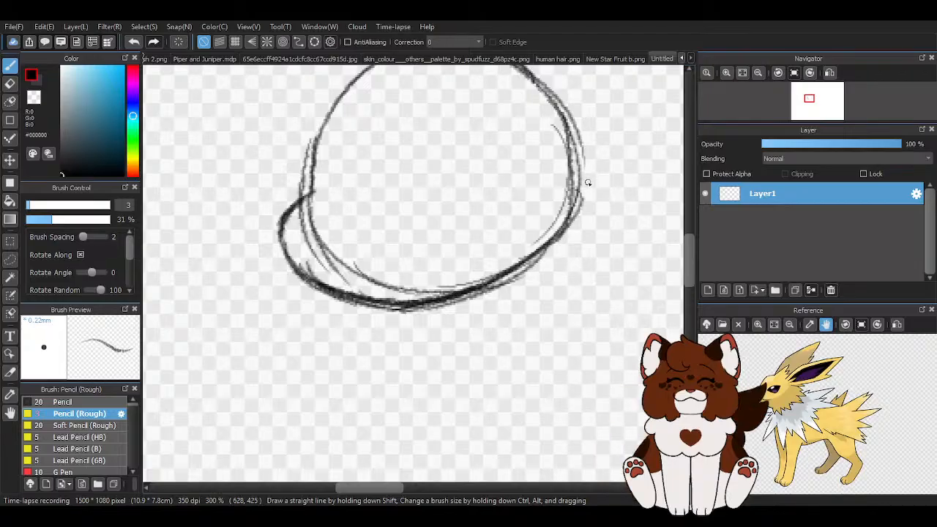
- Erase the circle lines inside the muzzle and the stray marks along the jaw using the transparent colour
scroll(395, 310, down, 2)
scroll(473, 270, up, 2)
key(z)
scroll(245, 249, up, 1)
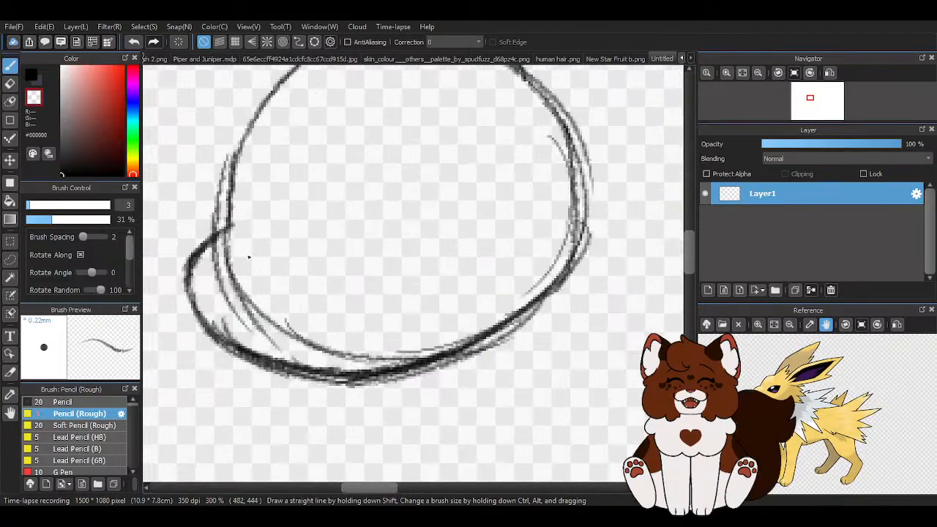
drag(216, 249, 218, 275)
mouse_move(230, 235)
mouse_down()
mouse_move(226, 207)
mouse_move(214, 223)
mouse_move(215, 156)
mouse_up()
mouse_move(211, 196)
mouse_down()
mouse_move(209, 217)
mouse_move(223, 232)
mouse_up()
mouse_move(217, 270)
mouse_down()
mouse_move(275, 303)
mouse_move(253, 336)
mouse_move(238, 313)
mouse_move(271, 342)
mouse_move(449, 333)
mouse_up()
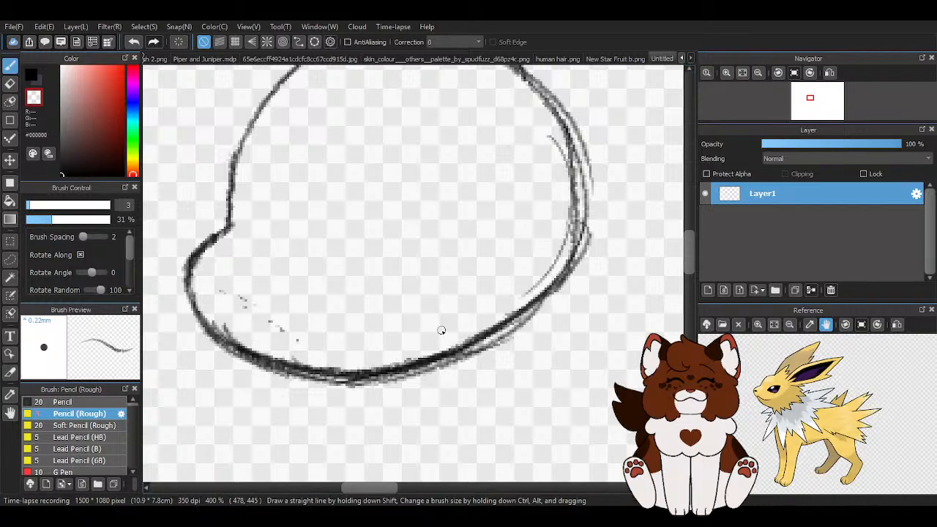
mouse_move(206, 336)
mouse_down()
mouse_move(316, 381)
mouse_move(435, 370)
mouse_move(531, 326)
mouse_up()
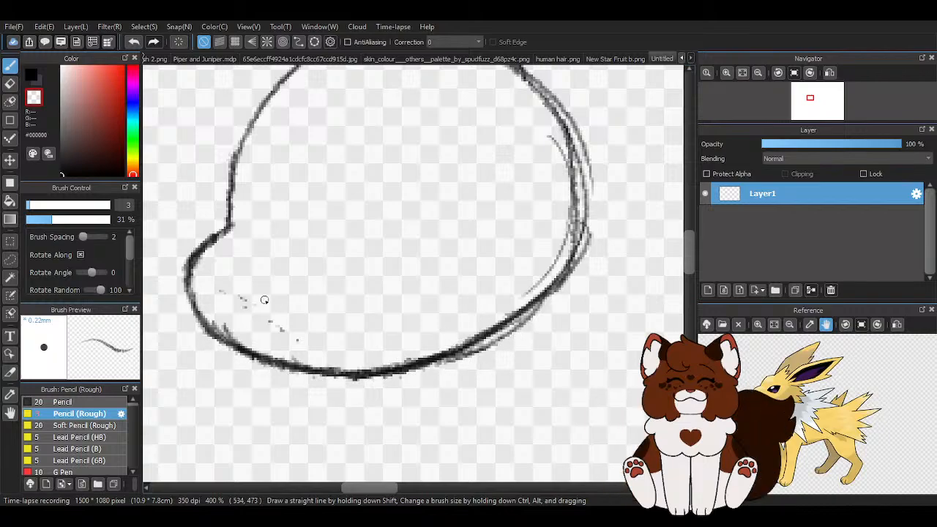
scroll(339, 326, down, 2)
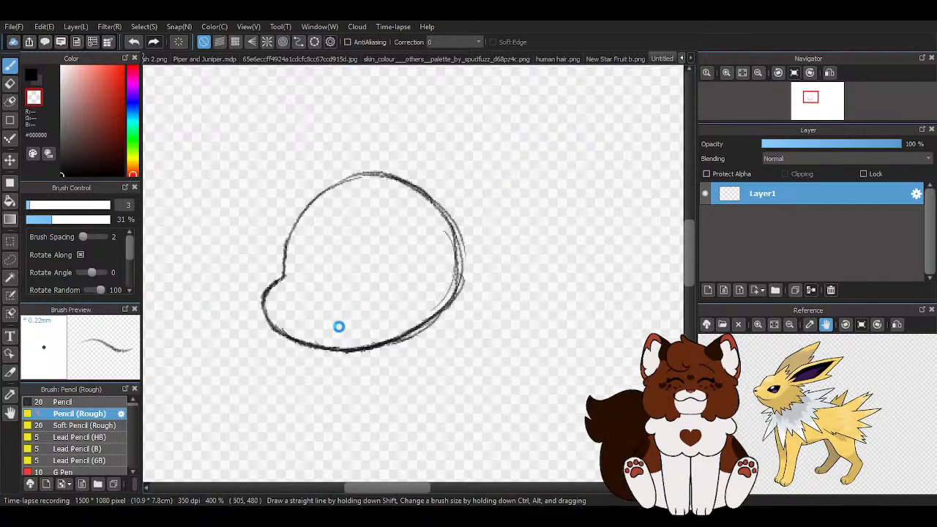
scroll(345, 298, down, 1)
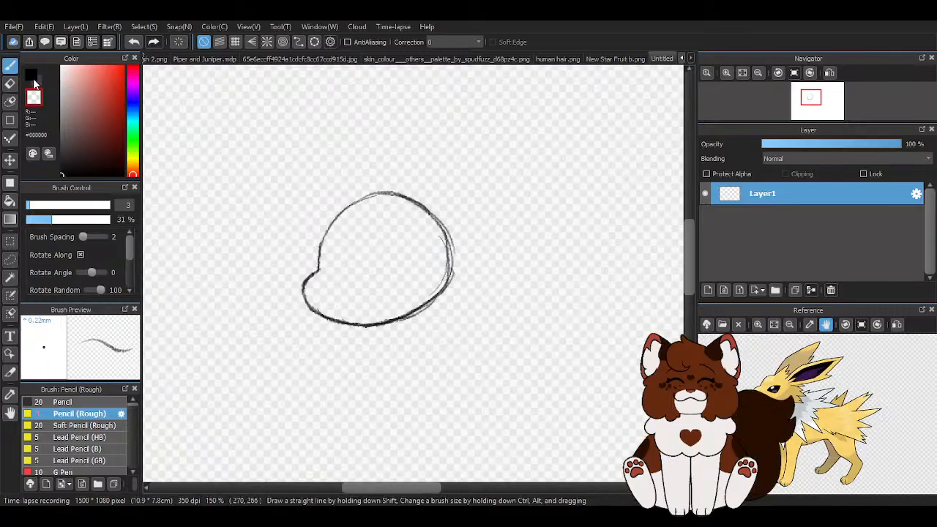
- Return to black and reinforce the outline of the muzzle, lower jaw and back of the head
click(31, 76)
scroll(344, 320, up, 3)
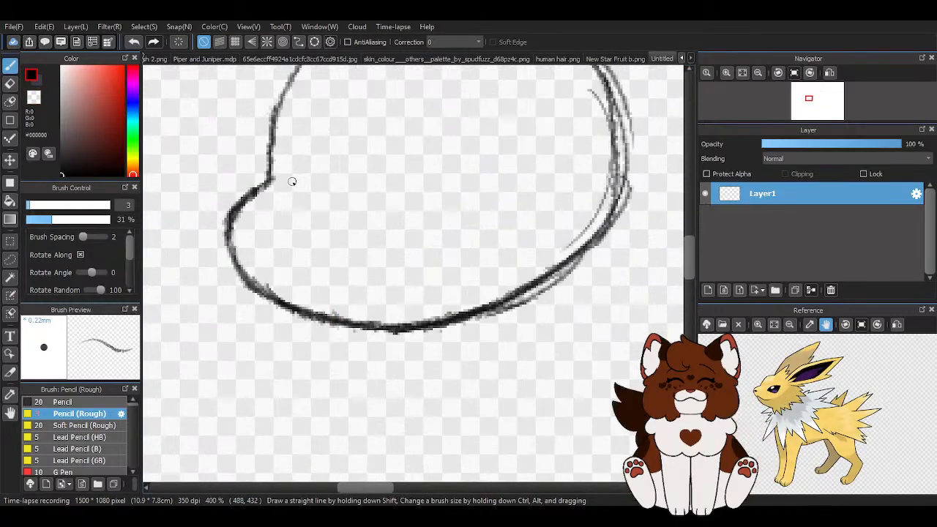
mouse_move(291, 182)
mouse_down()
mouse_move(231, 234)
mouse_move(252, 282)
mouse_move(322, 323)
mouse_up()
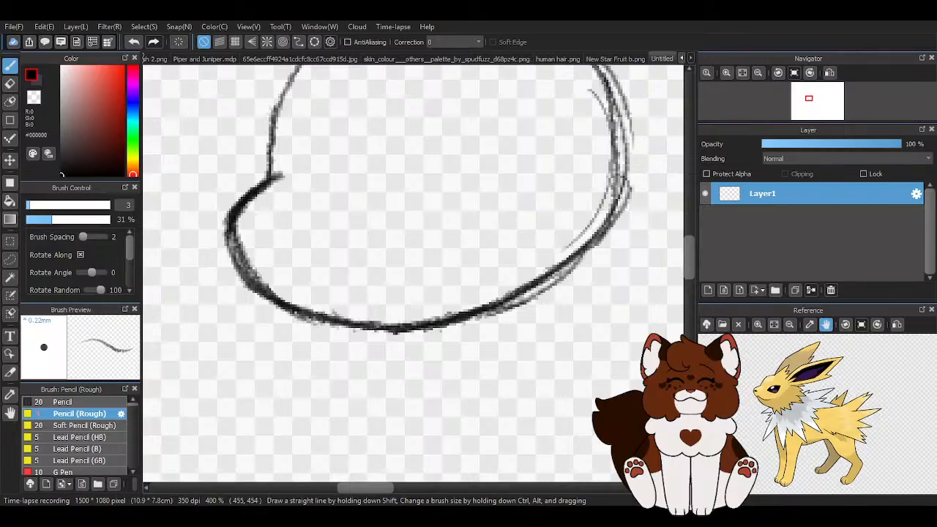
scroll(429, 329, down, 2)
scroll(385, 359, up, 1)
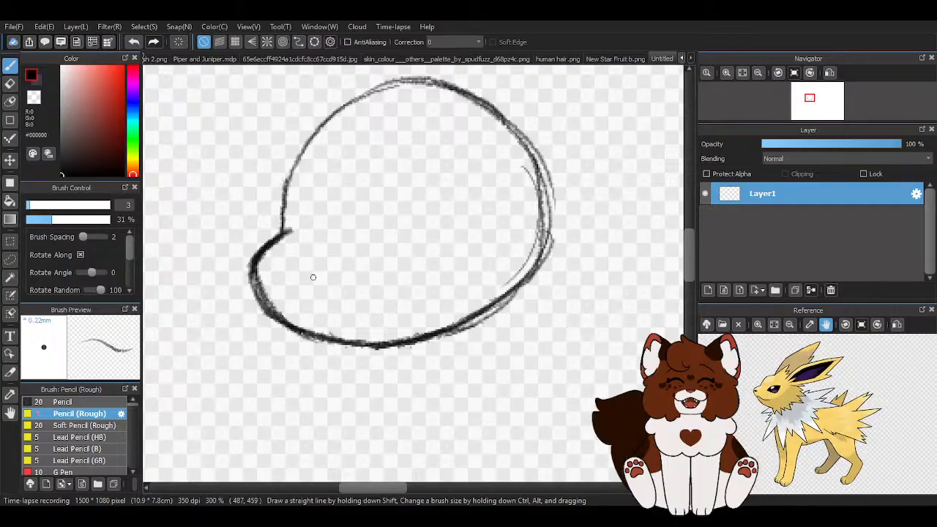
drag(257, 283, 366, 351)
mouse_move(281, 301)
mouse_down()
mouse_move(393, 340)
mouse_move(432, 335)
mouse_move(469, 322)
mouse_move(541, 249)
mouse_move(471, 99)
mouse_move(544, 238)
mouse_up()
mouse_move(519, 173)
mouse_down()
mouse_move(534, 184)
mouse_move(501, 298)
mouse_up()
- Thin the muzzle and chin outline by erasing its rough outer edges with the transparent colour
key(z)
scroll(247, 279, up, 1)
mouse_move(249, 264)
mouse_down()
mouse_move(305, 347)
mouse_move(399, 377)
mouse_up()
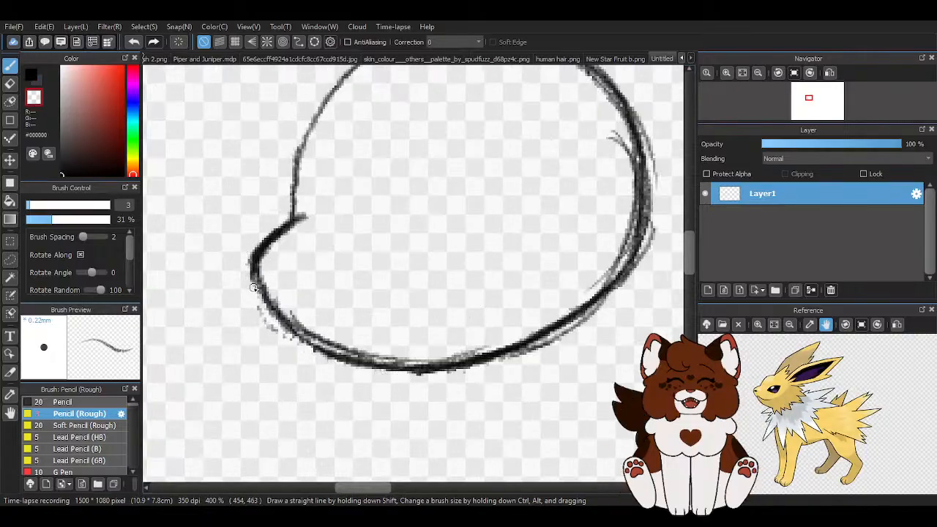
mouse_move(257, 290)
mouse_down()
mouse_move(366, 372)
mouse_move(252, 320)
mouse_move(377, 381)
mouse_move(300, 344)
mouse_up()
drag(350, 362, 453, 374)
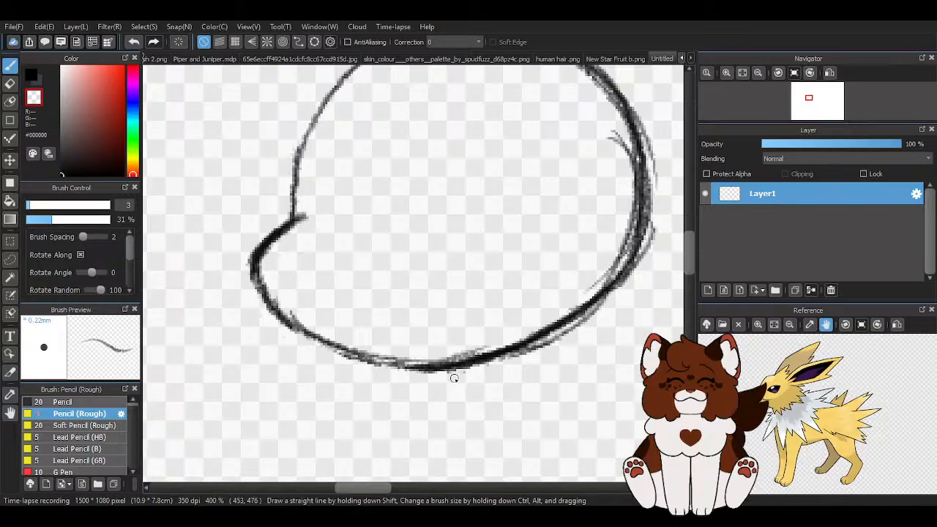
scroll(230, 292, down, 1)
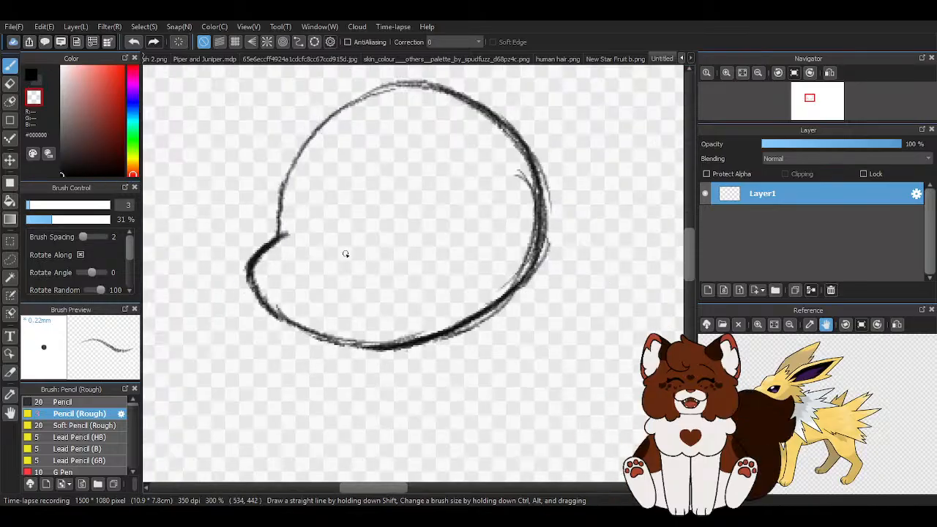
key(x)
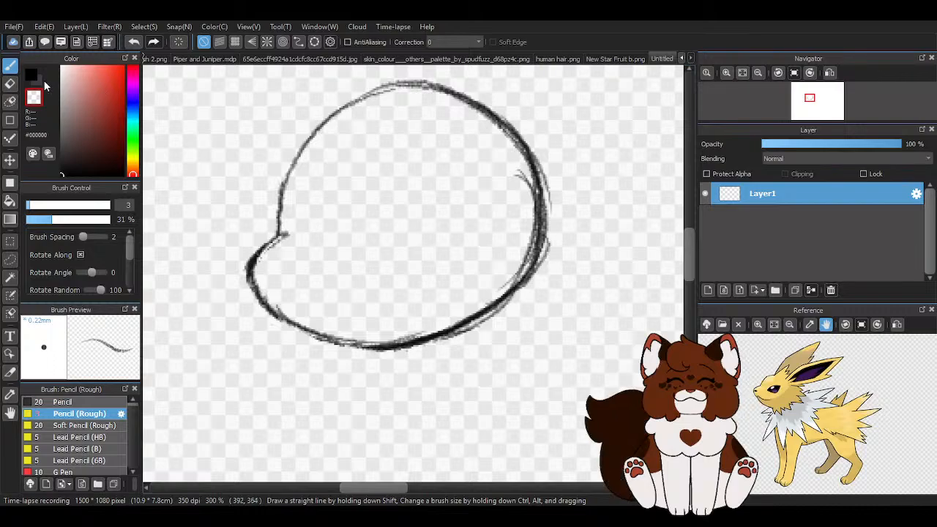
- Erase the rough inner edges of the muzzle, jaw and back of the head with the transparent colour
mouse_move(290, 232)
mouse_down()
mouse_move(267, 309)
mouse_move(255, 266)
mouse_move(309, 329)
mouse_move(340, 343)
mouse_move(257, 292)
mouse_move(377, 352)
mouse_move(434, 328)
mouse_move(342, 340)
mouse_move(432, 348)
mouse_move(349, 351)
mouse_move(494, 306)
mouse_up()
scroll(337, 329, up, 1)
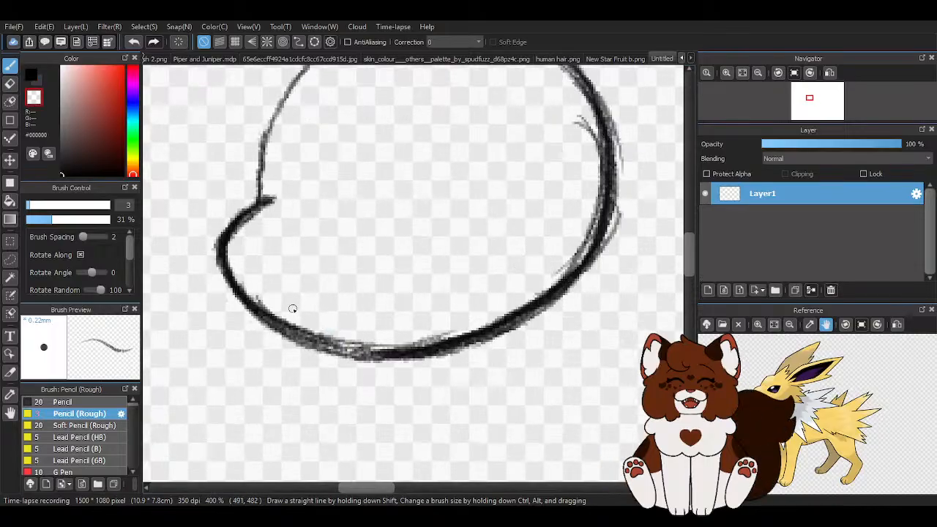
mouse_move(250, 287)
mouse_down()
mouse_move(289, 322)
mouse_move(385, 348)
mouse_move(500, 321)
mouse_move(586, 247)
mouse_up()
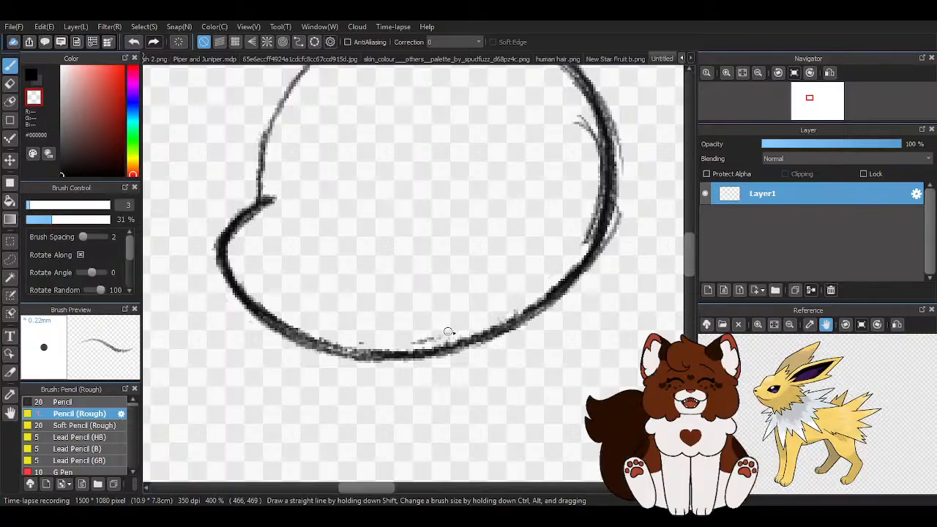
drag(301, 279, 266, 317)
mouse_move(547, 123)
mouse_down()
mouse_move(568, 184)
mouse_move(540, 149)
mouse_up()
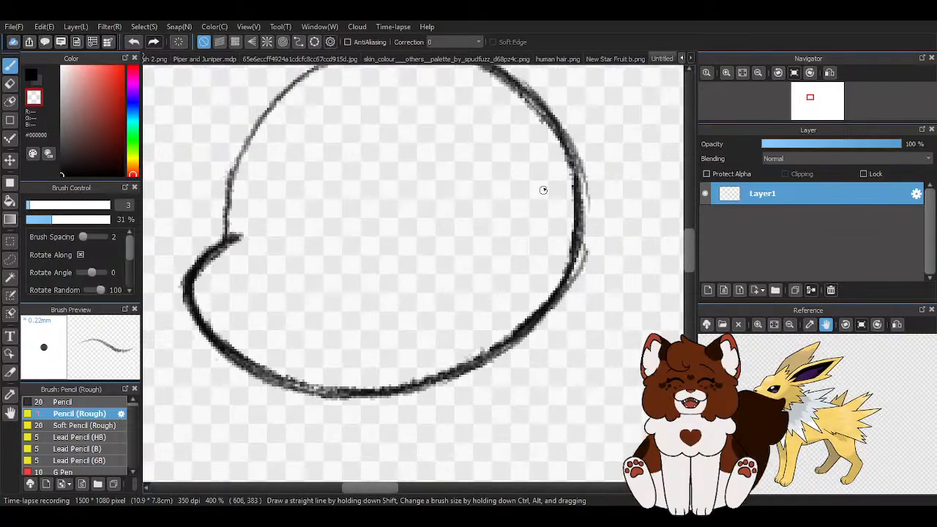
scroll(461, 312, down, 3)
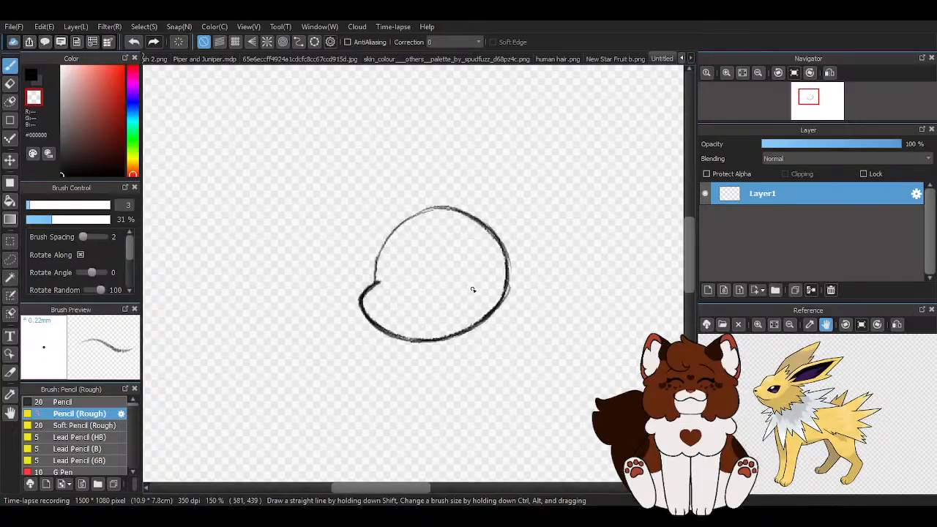
- Darken the muzzle outline in black and thin the underside of the jaw with the transparent colour
scroll(472, 290, up, 3)
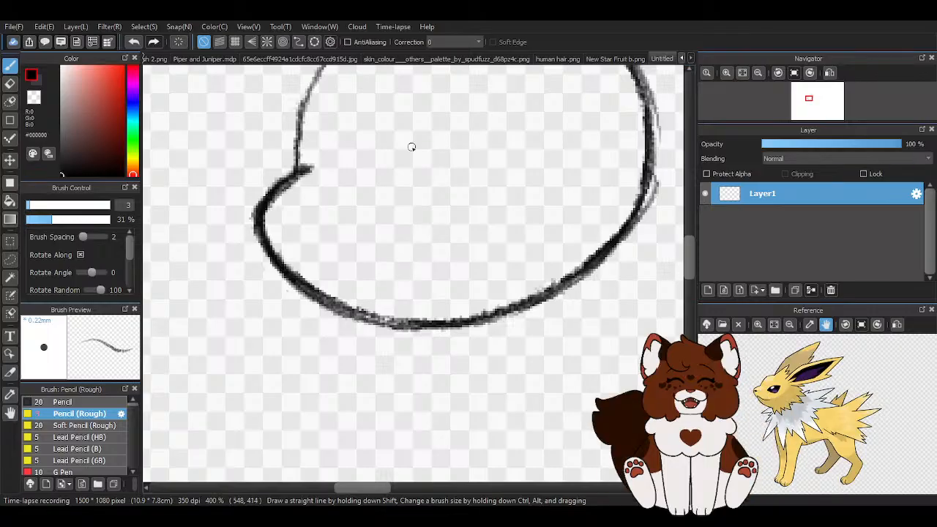
mouse_move(316, 162)
mouse_down()
mouse_move(264, 221)
mouse_move(301, 291)
mouse_move(365, 310)
mouse_up()
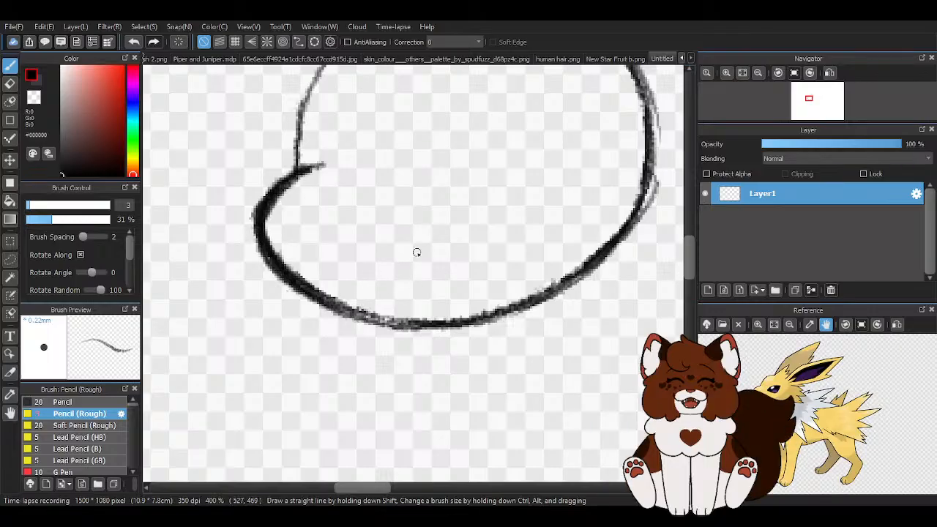
key(z)
mouse_move(271, 275)
mouse_down()
mouse_move(409, 331)
mouse_move(498, 322)
mouse_up()
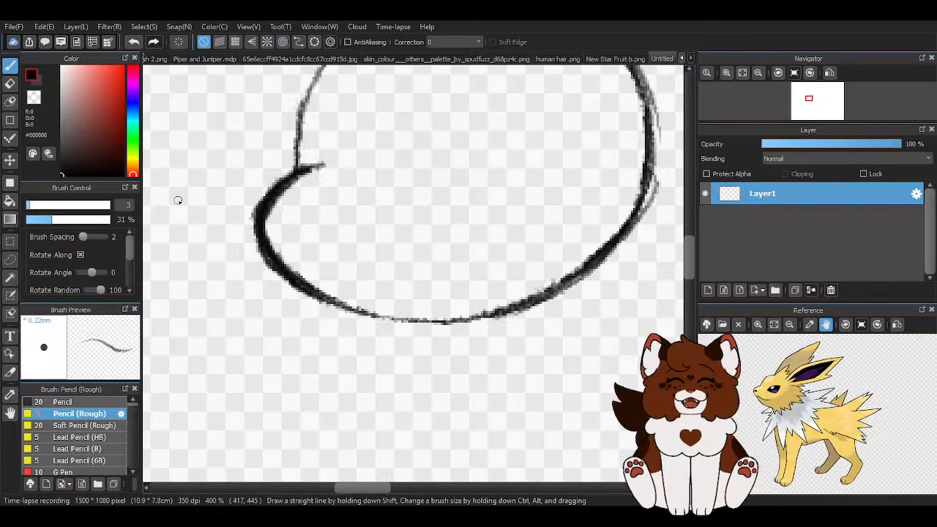
scroll(360, 234, down, 1)
scroll(370, 288, down, 1)
scroll(412, 251, up, 1)
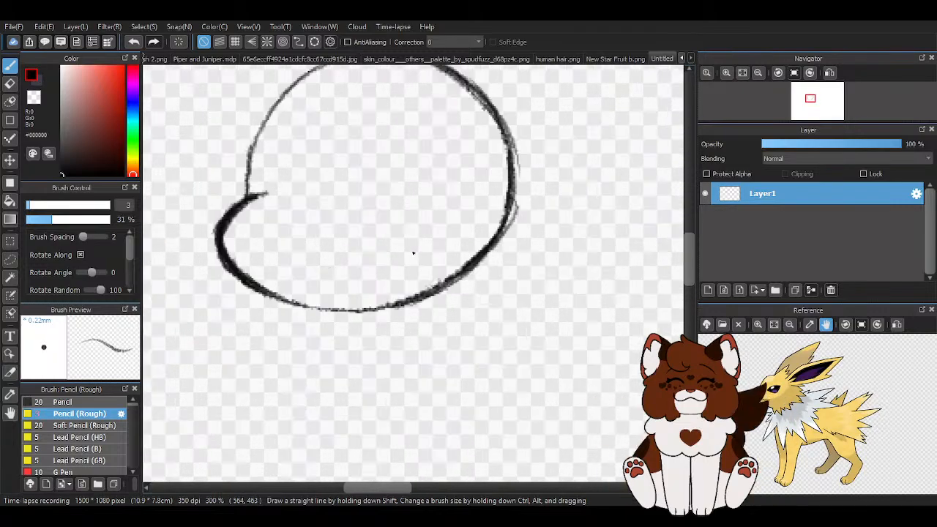
- Reinforce the jaw line in black and add a stroke down the back of the head
mouse_move(222, 264)
mouse_down()
mouse_move(319, 309)
mouse_move(235, 277)
mouse_move(372, 307)
mouse_move(273, 297)
mouse_move(339, 304)
mouse_move(471, 267)
mouse_move(494, 239)
mouse_up()
drag(474, 112, 484, 279)
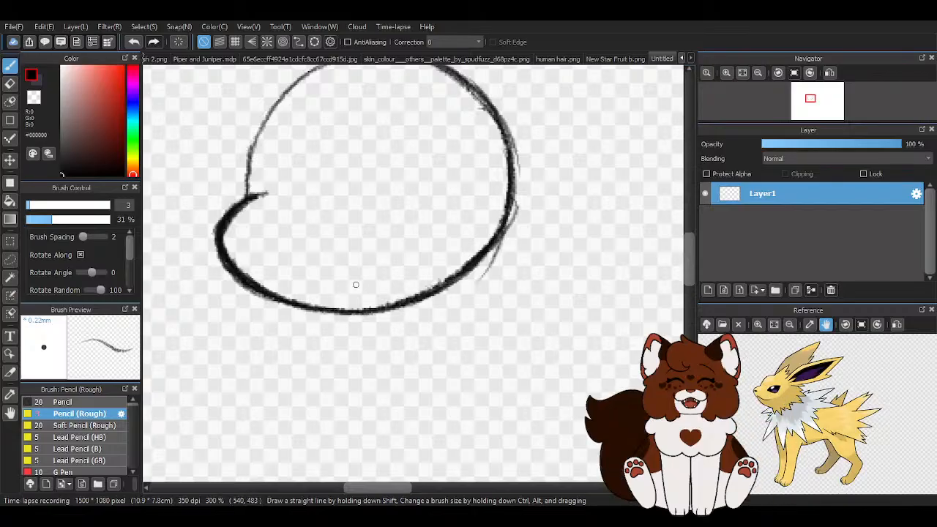
scroll(359, 284, down, 2)
scroll(369, 280, up, 2)
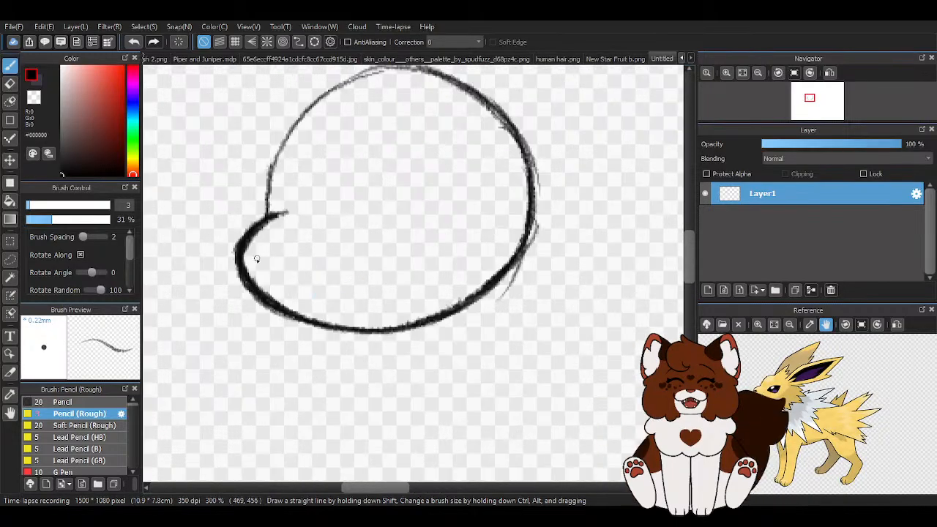
- Sketch a short mouth line inside the front of the muzzle
scroll(256, 259, up, 1)
drag(248, 245, 330, 256)
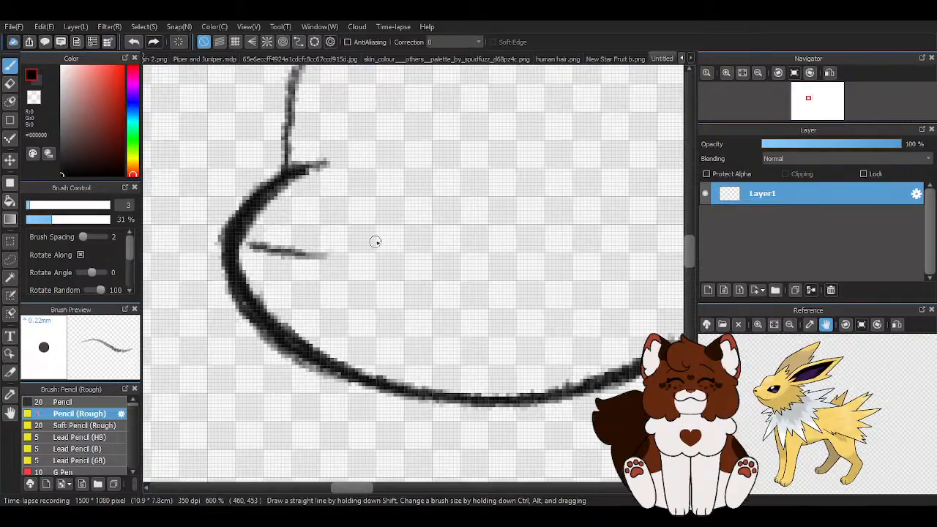
mouse_move(246, 249)
mouse_down()
mouse_move(281, 268)
mouse_move(317, 251)
mouse_move(247, 241)
mouse_move(337, 247)
mouse_up()
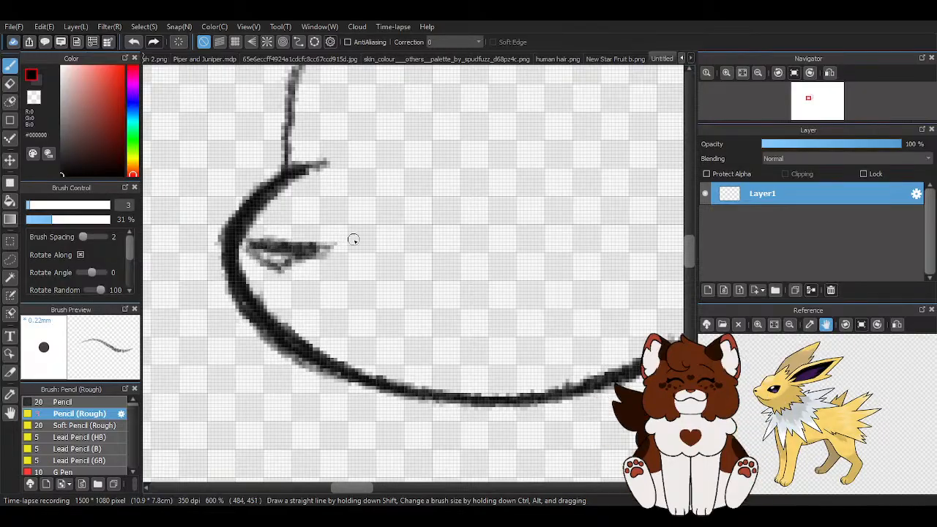
- Erase the mouth marks and clean the inner edge of the muzzle with the transparent colour
mouse_move(269, 258)
mouse_down()
mouse_move(261, 256)
mouse_move(332, 246)
mouse_move(256, 239)
mouse_move(271, 226)
mouse_up()
mouse_move(292, 194)
mouse_down()
mouse_move(245, 230)
mouse_move(316, 340)
mouse_up()
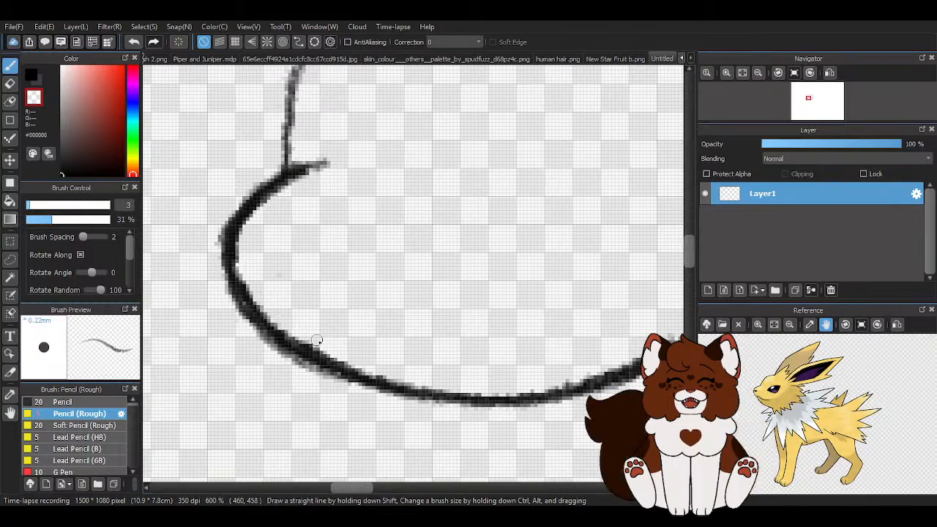
drag(243, 250, 250, 293)
scroll(324, 300, down, 3)
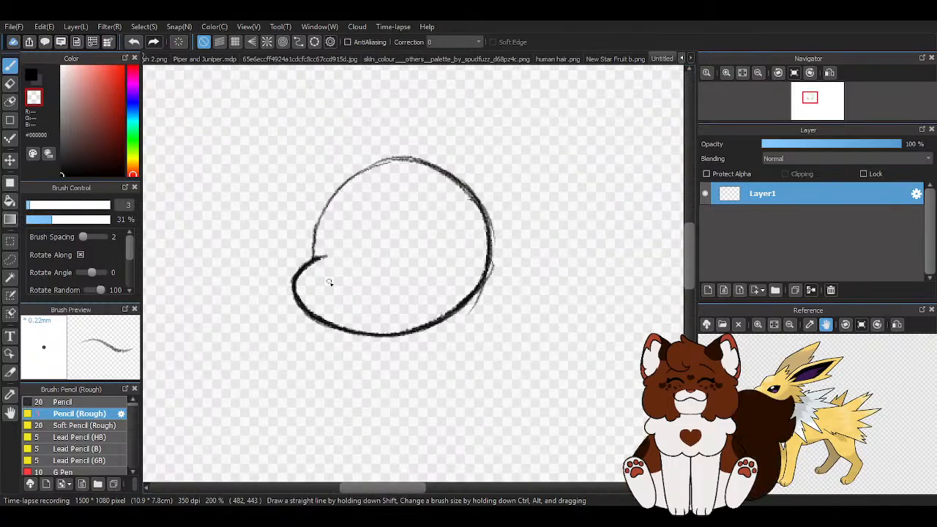
- Erase the muzzle, jaw and lower half of the head with the Eraser at size 16
scroll(450, 326, up, 1)
click(10, 85)
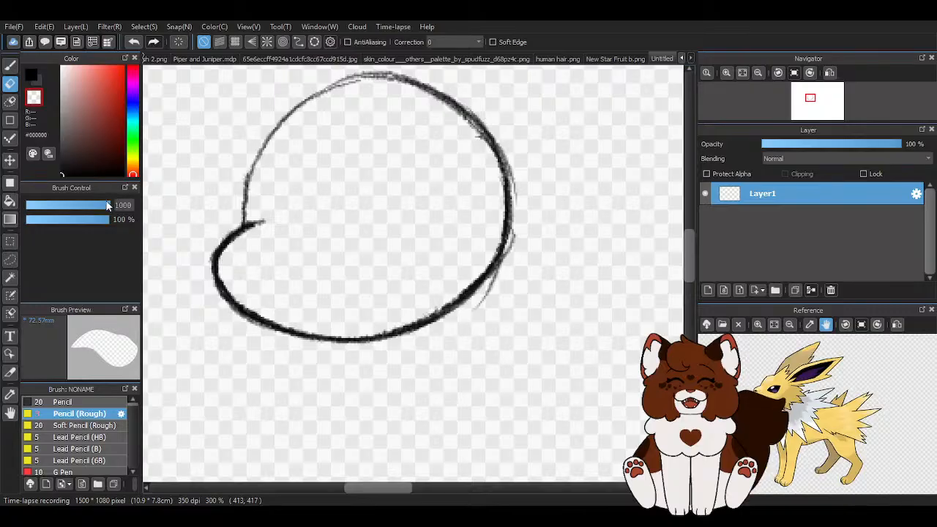
drag(107, 207, 52, 206)
mouse_move(256, 224)
mouse_down()
mouse_move(228, 243)
mouse_move(234, 262)
mouse_move(359, 298)
mouse_move(404, 300)
mouse_move(438, 292)
mouse_move(482, 236)
mouse_move(480, 221)
mouse_move(469, 318)
mouse_up()
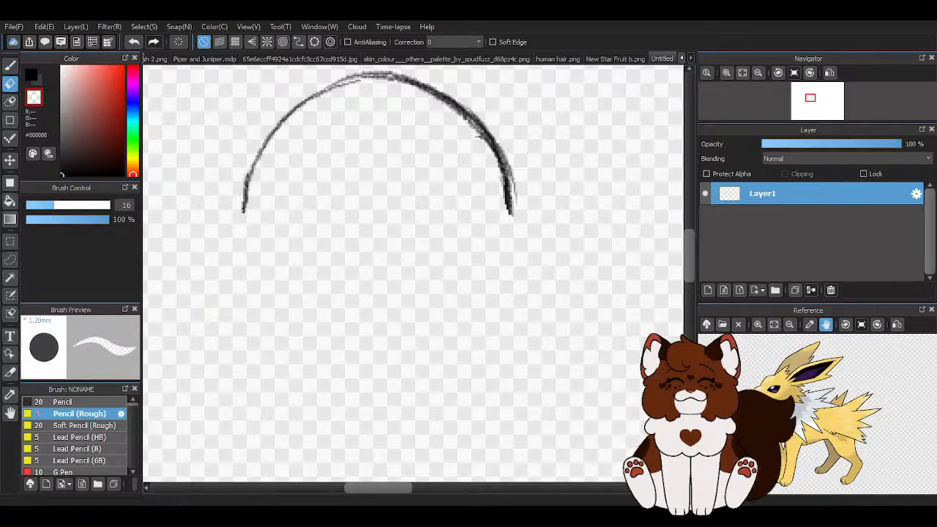
- Redraw the lower half of the head in black with the Pencil (Rough) brush, closing it into a full circle
key(b)
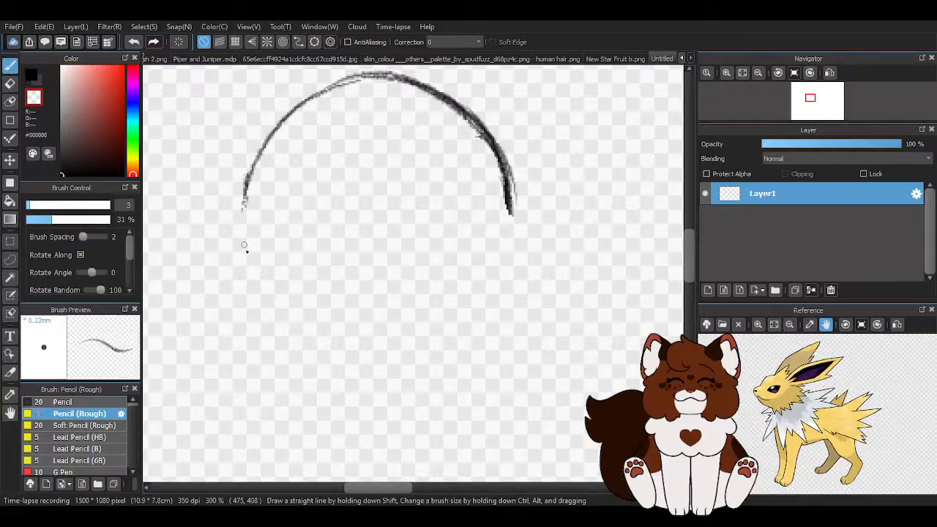
mouse_move(244, 199)
mouse_down()
mouse_move(240, 249)
mouse_move(308, 325)
mouse_move(352, 343)
mouse_move(399, 342)
mouse_move(514, 219)
mouse_up()
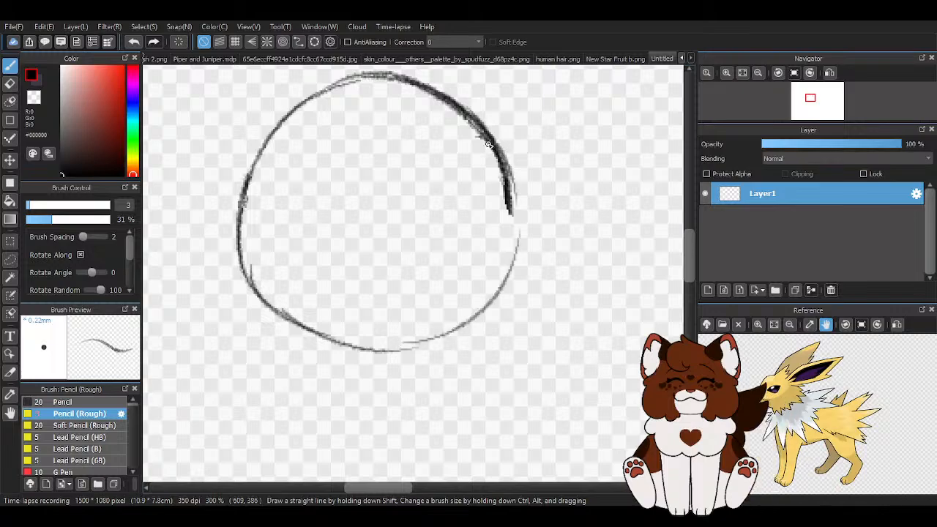
mouse_move(487, 143)
mouse_down()
mouse_move(474, 234)
mouse_move(417, 338)
mouse_up()
mouse_move(251, 284)
mouse_down()
mouse_move(350, 344)
mouse_move(457, 327)
mouse_up()
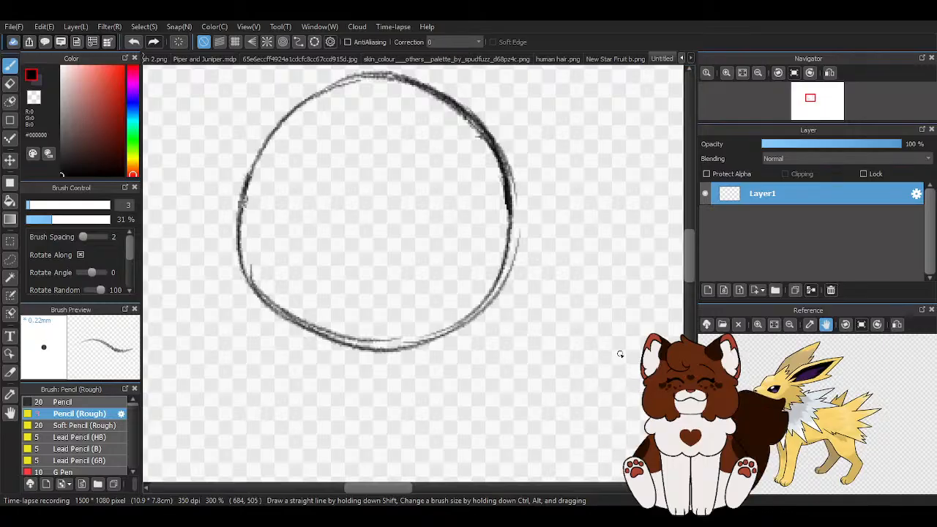
- Sketch a short muzzle projecting from the lower front of the head circle, building its outline with repeated strokes
scroll(481, 271, down, 5)
scroll(361, 230, up, 2)
scroll(256, 212, up, 4)
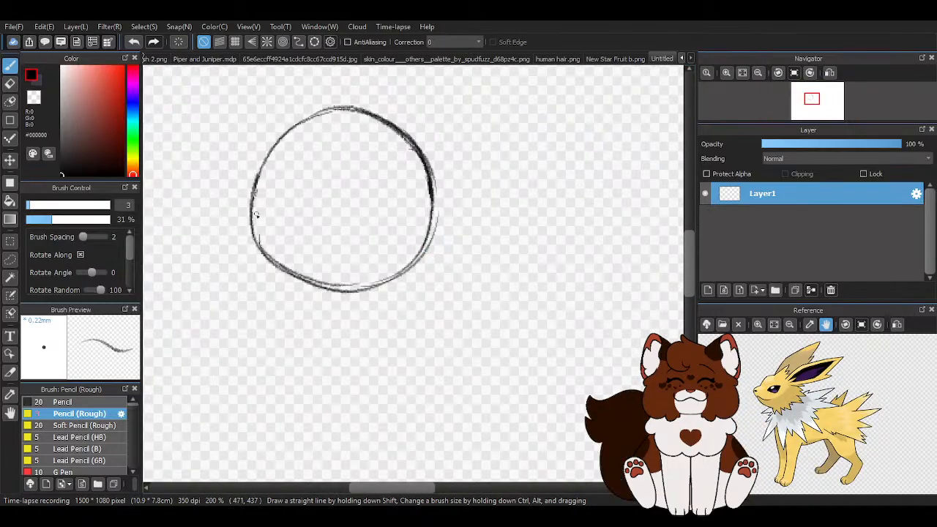
drag(252, 228, 215, 254)
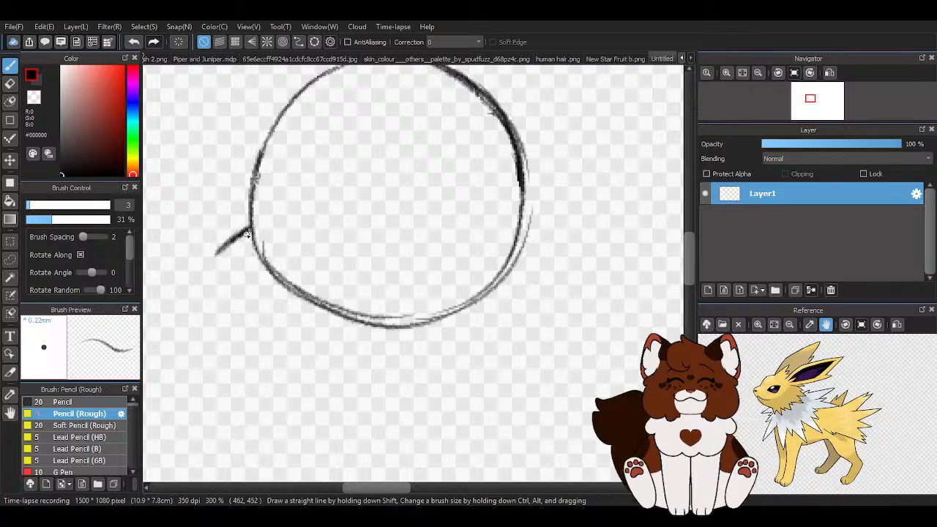
mouse_move(244, 228)
mouse_down()
mouse_move(216, 263)
mouse_move(214, 253)
mouse_move(228, 290)
mouse_up()
mouse_move(219, 253)
mouse_down()
mouse_move(277, 326)
mouse_move(252, 317)
mouse_up()
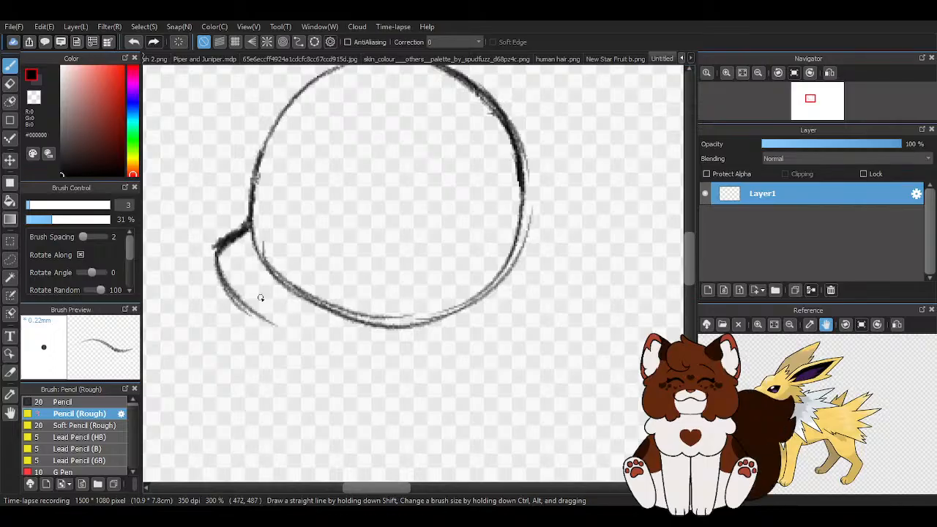
mouse_move(251, 225)
mouse_down()
mouse_move(208, 261)
mouse_move(212, 291)
mouse_up()
drag(212, 242, 249, 331)
- Draw the underside of the jaw from the chin back to the rear of the head circle
mouse_move(217, 278)
mouse_down()
mouse_move(262, 343)
mouse_move(387, 335)
mouse_up()
drag(278, 355, 429, 333)
drag(237, 317, 355, 352)
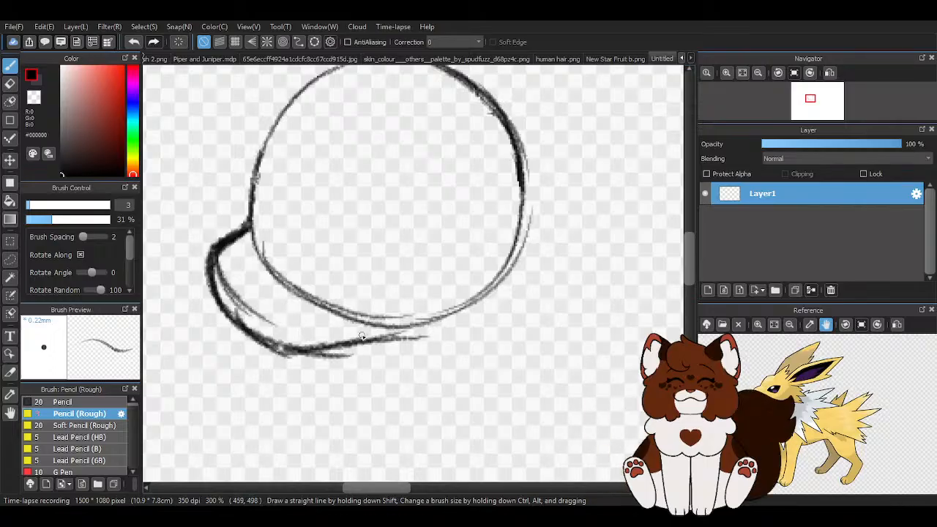
drag(282, 355, 453, 313)
drag(356, 348, 513, 265)
scroll(394, 225, down, 3)
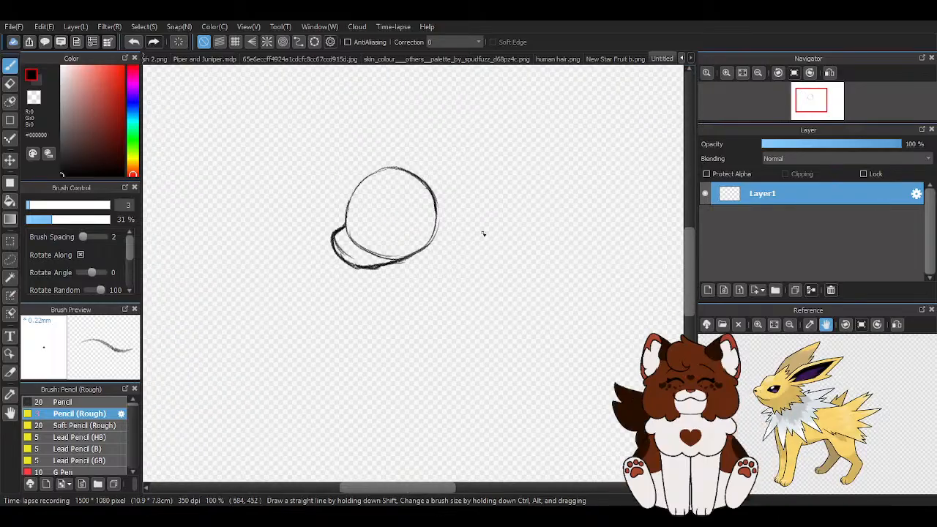
- Undo all the muzzle and jaw strokes back to the plain head circle
scroll(506, 238, up, 1)
click(132, 45)
click(132, 45)
click(133, 44)
click(132, 44)
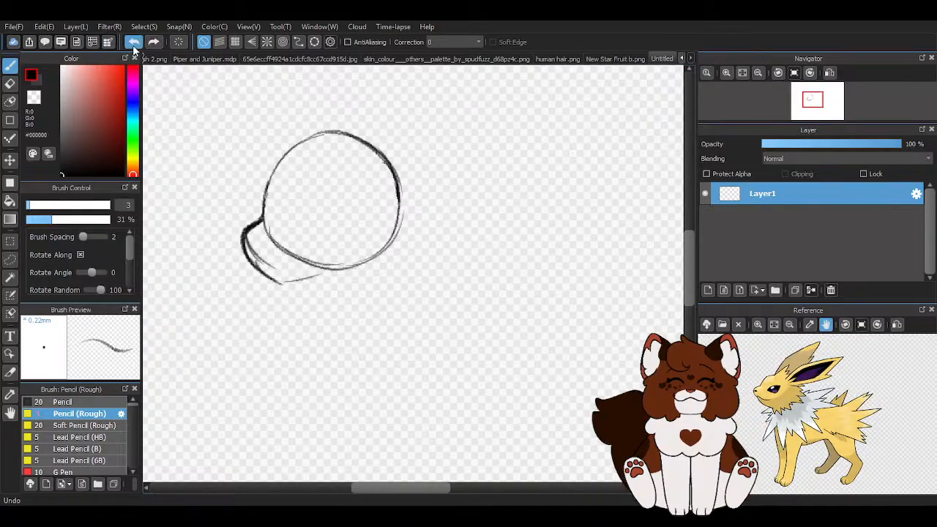
click(132, 45)
click(132, 44)
click(132, 44)
click(133, 45)
click(132, 44)
click(132, 44)
click(132, 45)
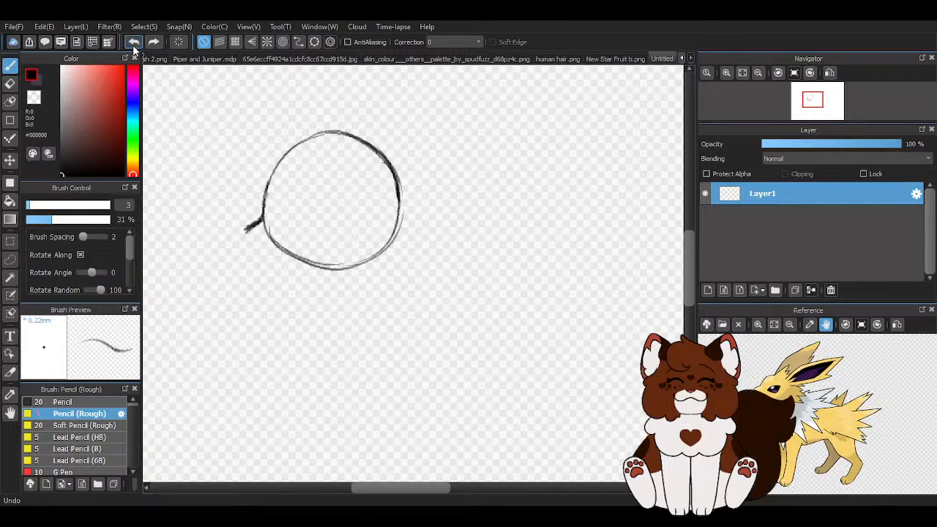
click(132, 45)
click(133, 44)
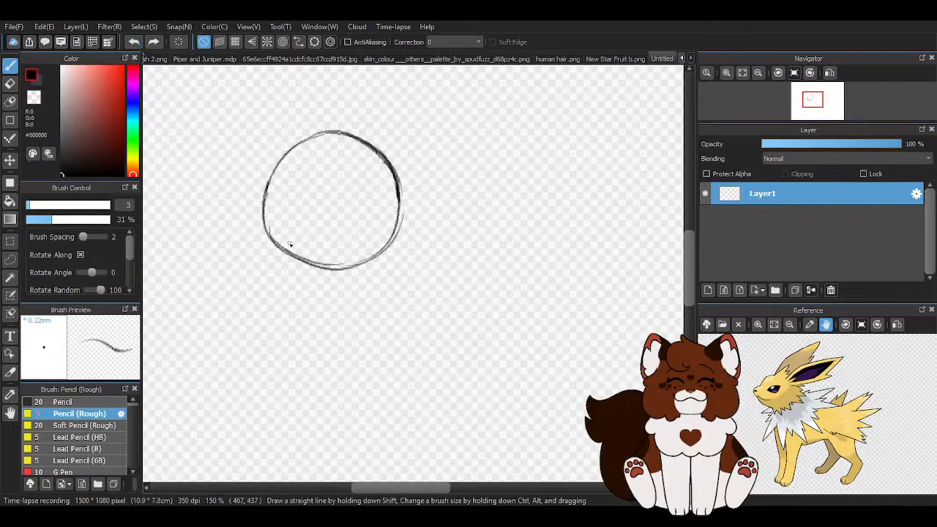
- Enlarge the reference image and centre it on the creature's head to examine the muzzle shape
scroll(406, 290, up, 2)
scroll(406, 290, down, 2)
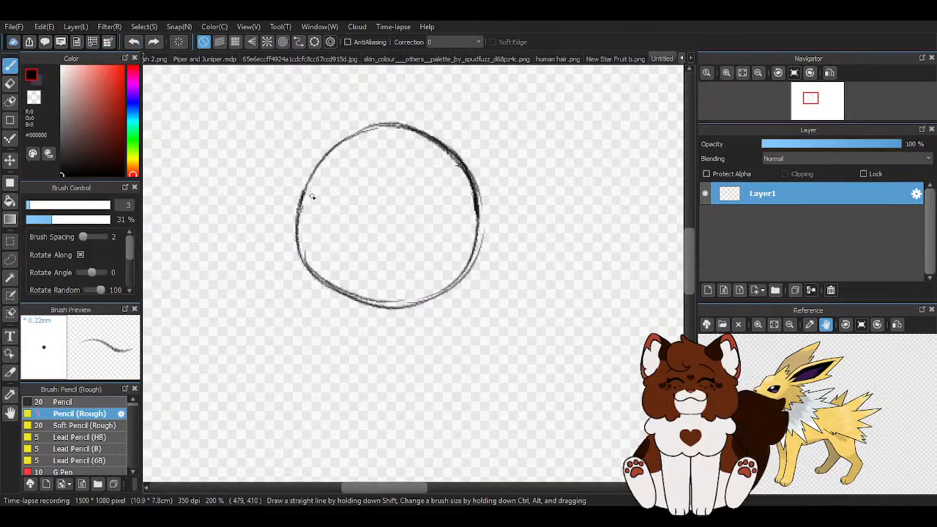
scroll(745, 368, up, 4)
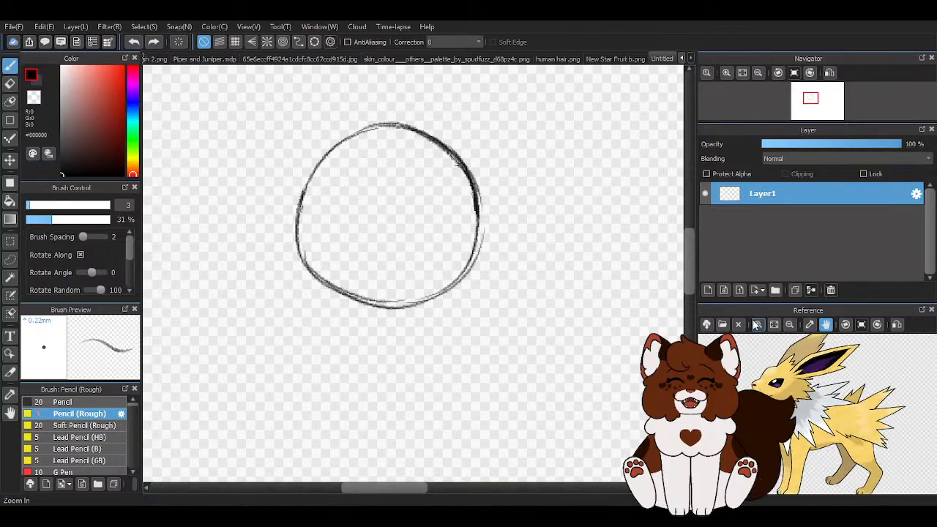
drag(745, 368, 765, 390)
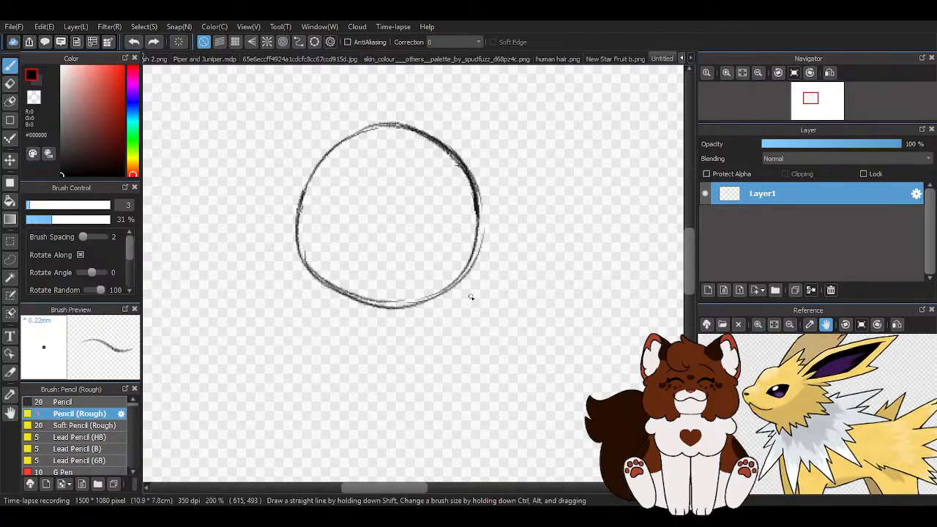
- Sketch a rounded muzzle from the front of the head circle and run its jaw line back under the head
scroll(470, 297, up, 2)
scroll(411, 224, down, 2)
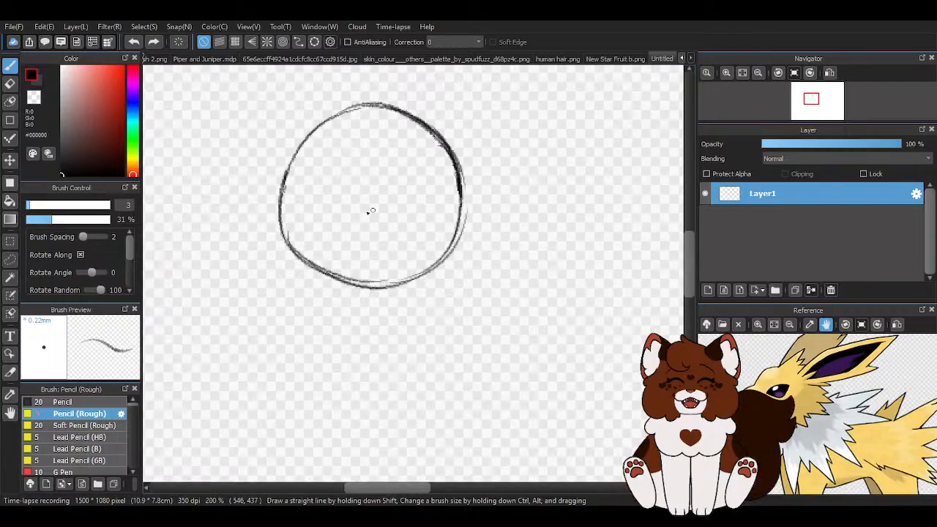
scroll(284, 200, up, 2)
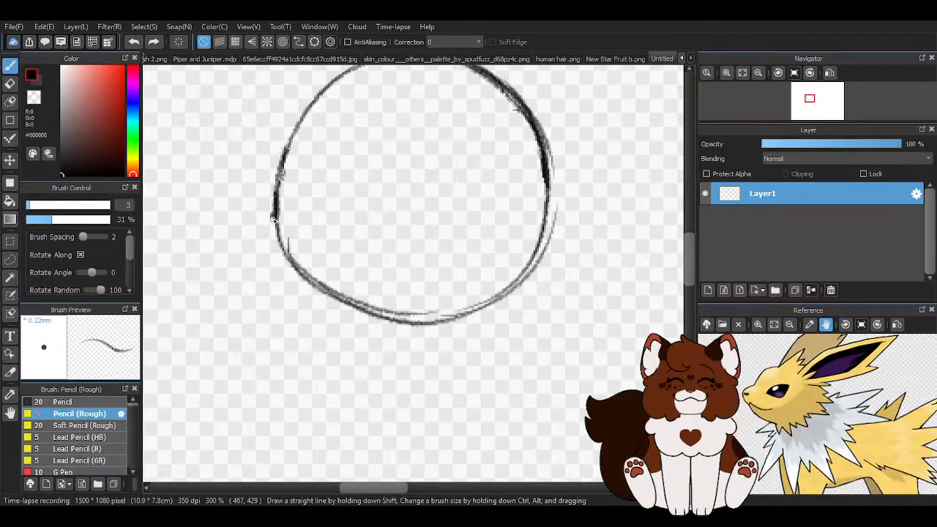
mouse_move(274, 218)
mouse_down()
mouse_move(253, 231)
mouse_move(256, 311)
mouse_move(294, 333)
mouse_move(236, 263)
mouse_up()
mouse_move(268, 224)
mouse_down()
mouse_move(236, 276)
mouse_move(300, 332)
mouse_up()
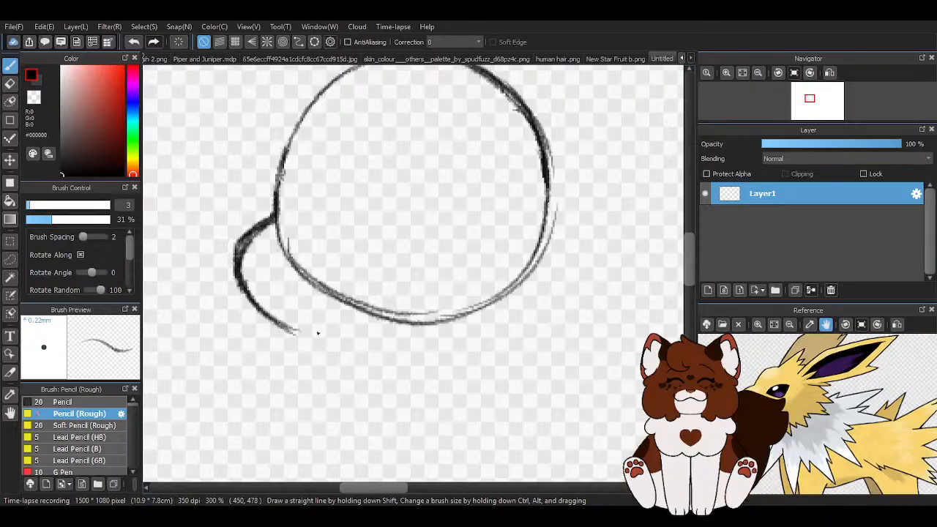
mouse_move(256, 293)
mouse_down()
mouse_move(338, 342)
mouse_move(473, 314)
mouse_up()
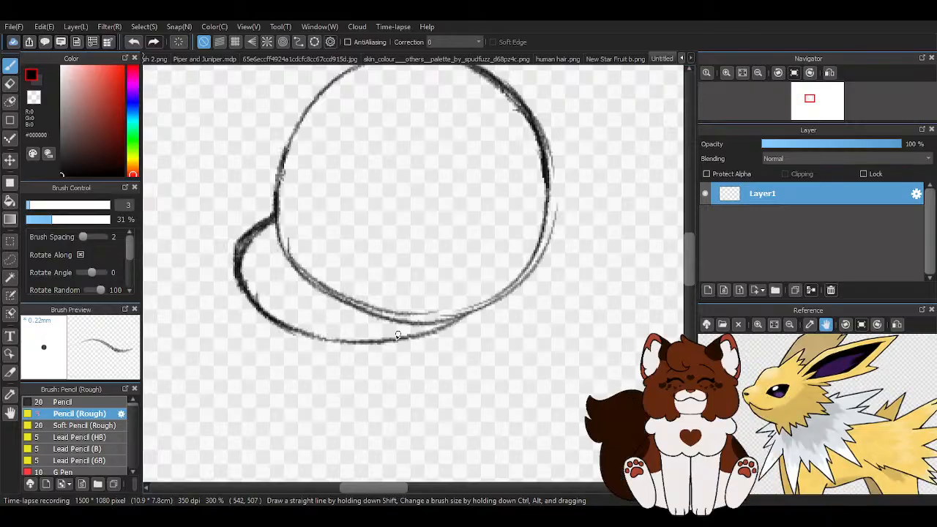
drag(386, 343, 522, 291)
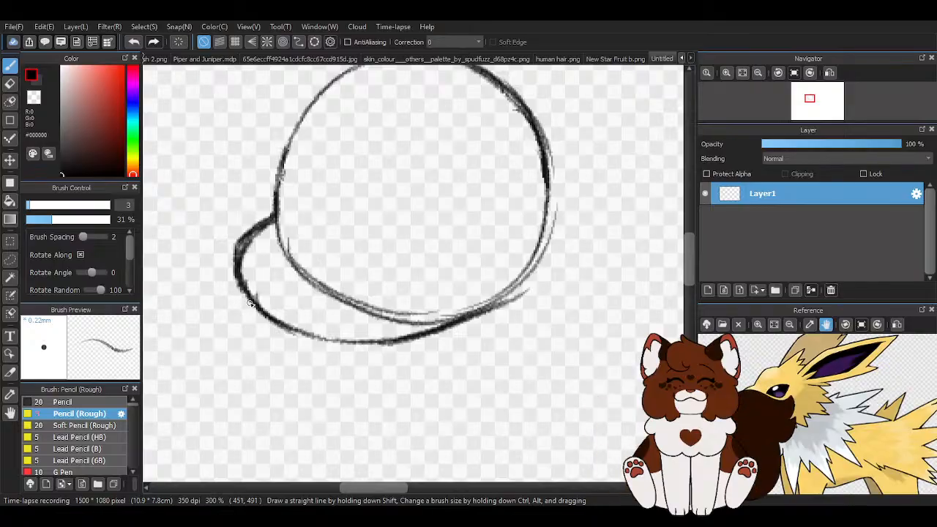
mouse_move(271, 306)
mouse_down()
mouse_move(344, 322)
mouse_move(347, 297)
mouse_up()
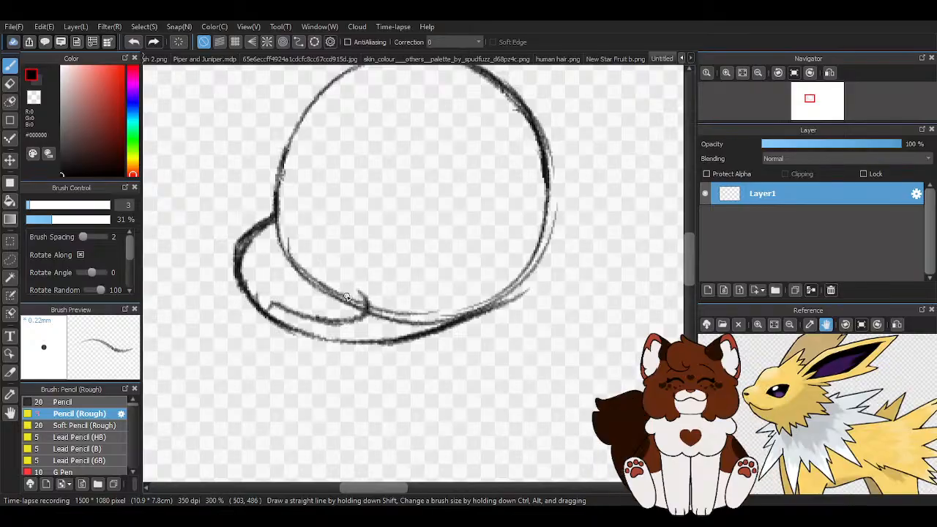
click(133, 42)
click(133, 41)
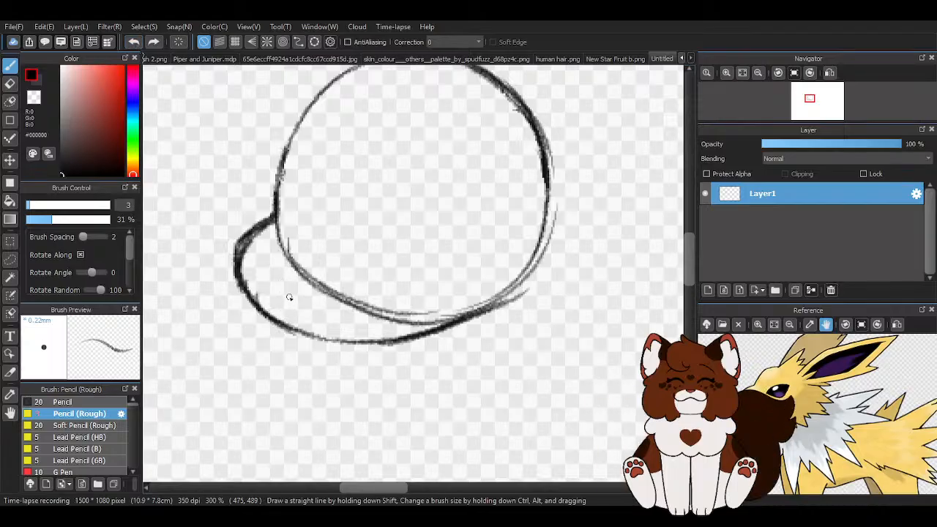
- Draw the mouth line with an upturned corner on the muzzle, and erase the head-circle line crossing the muzzle using the transparent colour
mouse_move(280, 294)
mouse_down()
mouse_move(358, 294)
mouse_move(336, 275)
mouse_up()
mouse_move(344, 308)
mouse_down()
mouse_move(270, 290)
mouse_move(341, 307)
mouse_move(356, 274)
mouse_up()
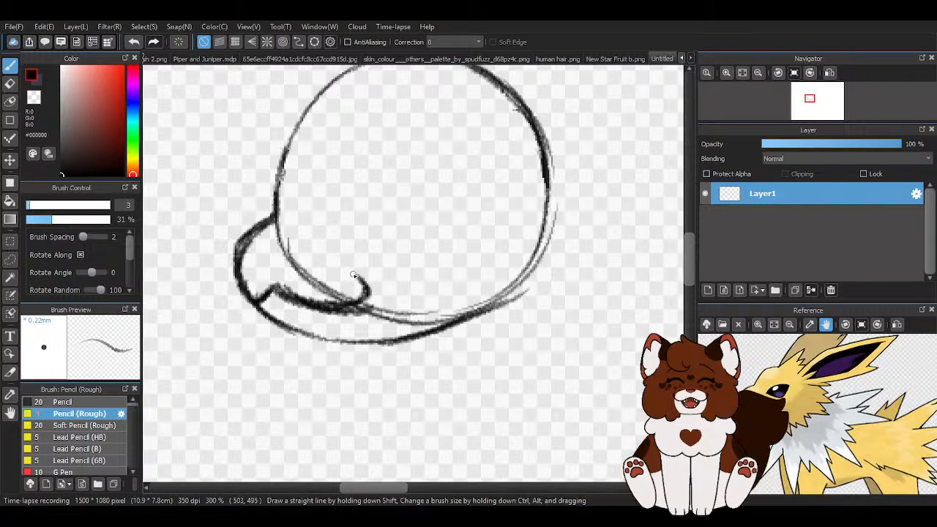
scroll(301, 274, up, 1)
key(z)
mouse_move(273, 277)
mouse_down()
mouse_move(316, 309)
mouse_move(368, 303)
mouse_move(332, 290)
mouse_move(287, 232)
mouse_move(263, 236)
mouse_move(266, 226)
mouse_move(265, 240)
mouse_up()
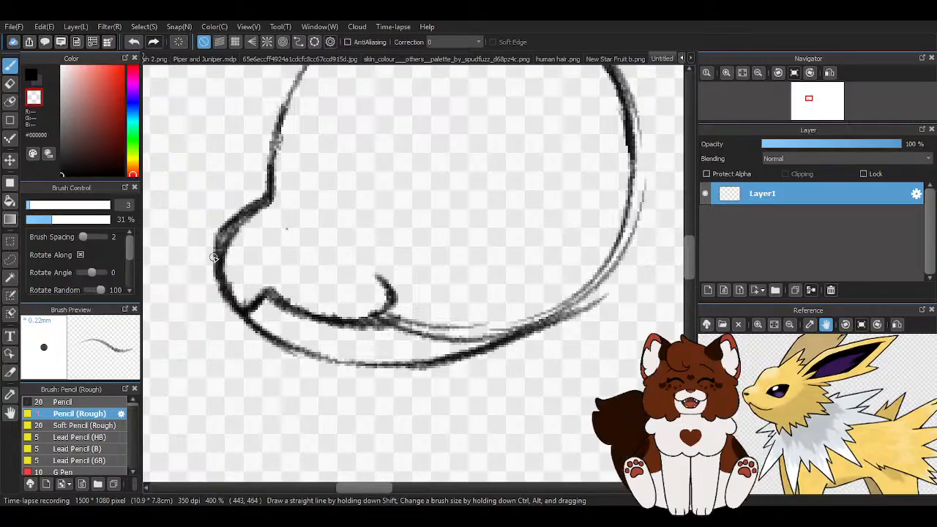
drag(251, 200, 206, 262)
scroll(271, 236, down, 3)
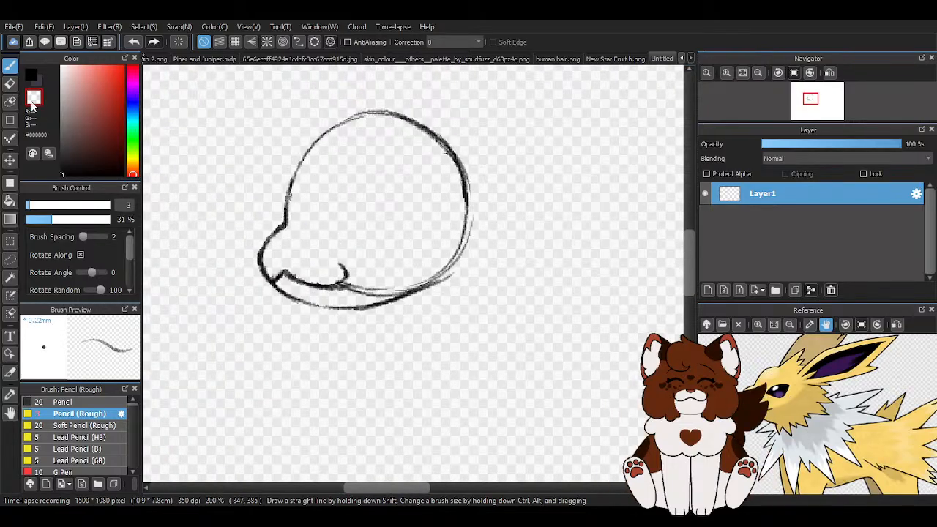
- Darken the head outline with black strokes over the forehead, the crown and the back of the head
click(32, 75)
drag(392, 112, 341, 123)
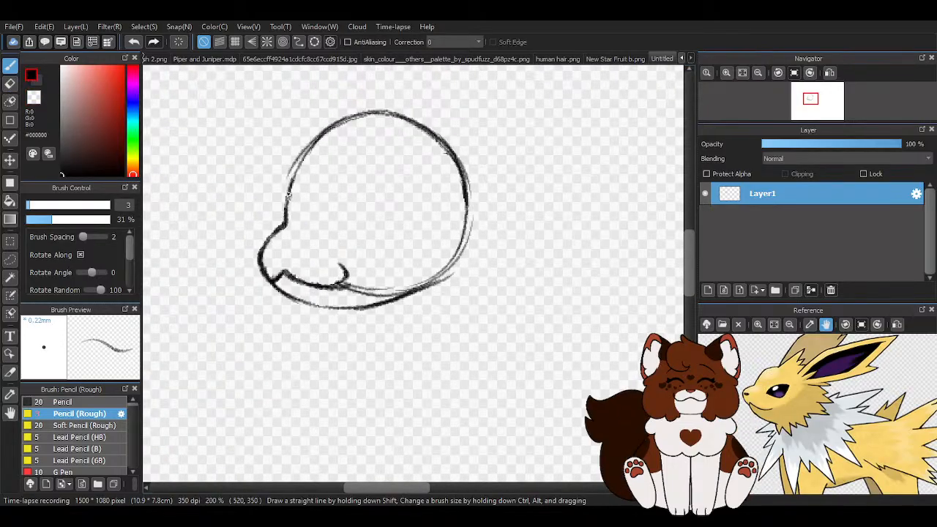
mouse_move(288, 213)
mouse_down()
mouse_move(292, 161)
mouse_move(297, 150)
mouse_move(286, 178)
mouse_move(340, 128)
mouse_move(327, 125)
mouse_move(308, 146)
mouse_move(408, 132)
mouse_move(379, 122)
mouse_move(468, 227)
mouse_up()
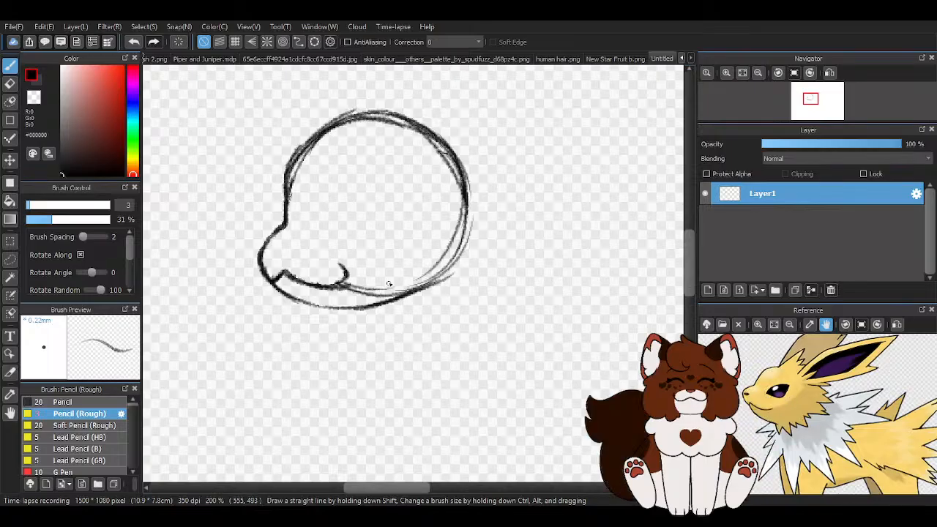
- Erase the leftover circle lines above the jaw, and redraw the jaw line in black from the chin to the back of the head
scroll(441, 198, up, 1)
key(z)
mouse_move(306, 327)
mouse_down()
mouse_move(284, 336)
mouse_move(386, 329)
mouse_move(258, 378)
mouse_move(411, 342)
mouse_move(361, 360)
mouse_up()
click(32, 76)
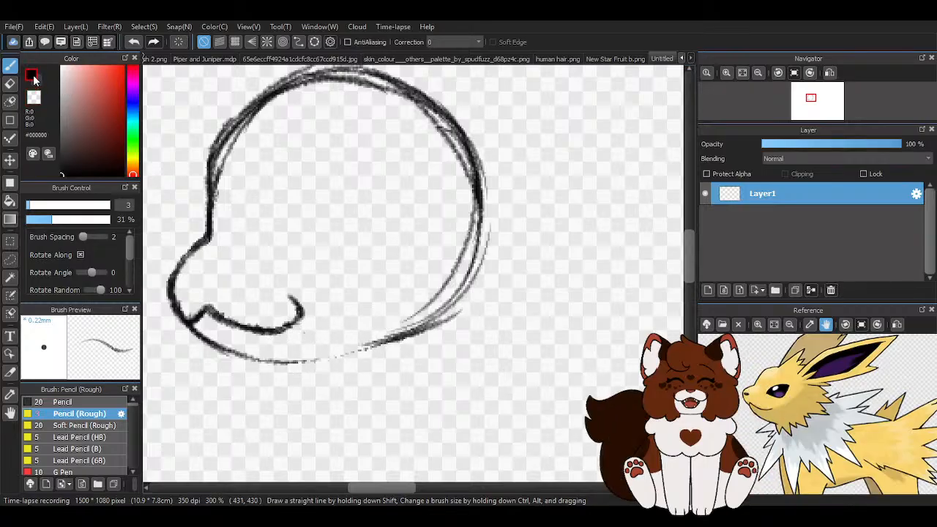
drag(192, 320, 262, 364)
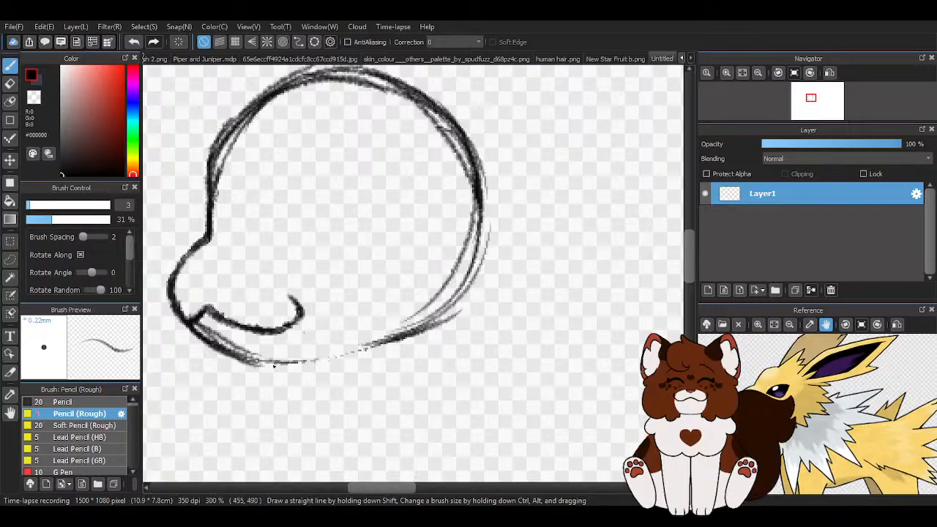
mouse_move(213, 340)
mouse_down()
mouse_move(277, 369)
mouse_move(391, 338)
mouse_up()
mouse_move(318, 363)
mouse_down()
mouse_move(424, 332)
mouse_move(397, 339)
mouse_up()
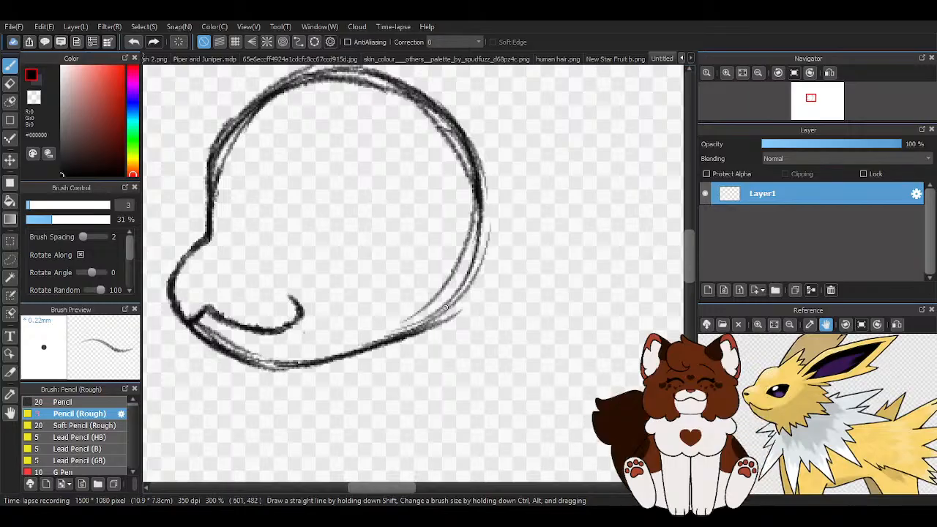
- Erase the muzzle, the mouth and the front part of the jaw with the Eraser tool
scroll(446, 307, down, 1)
scroll(286, 308, up, 1)
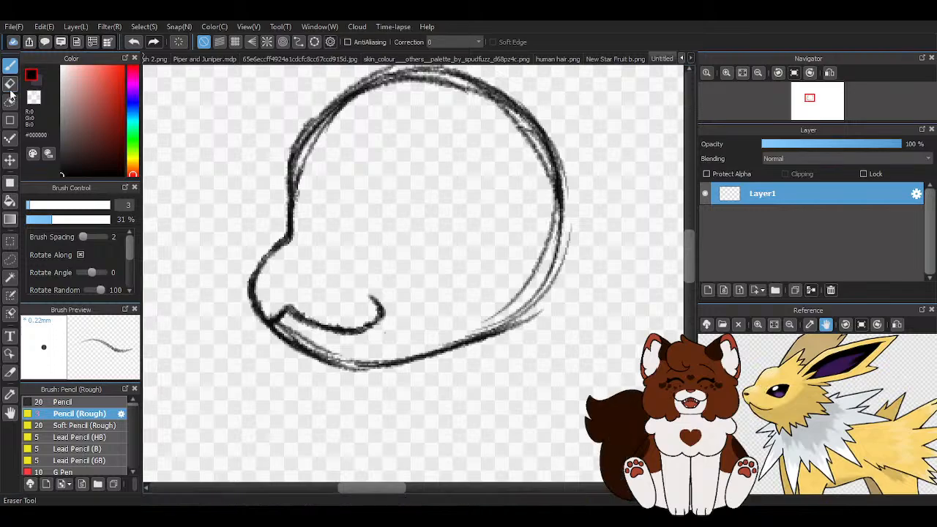
click(10, 85)
mouse_move(310, 266)
mouse_down()
mouse_move(316, 309)
mouse_move(331, 323)
mouse_move(318, 287)
mouse_move(270, 307)
mouse_move(329, 334)
mouse_up()
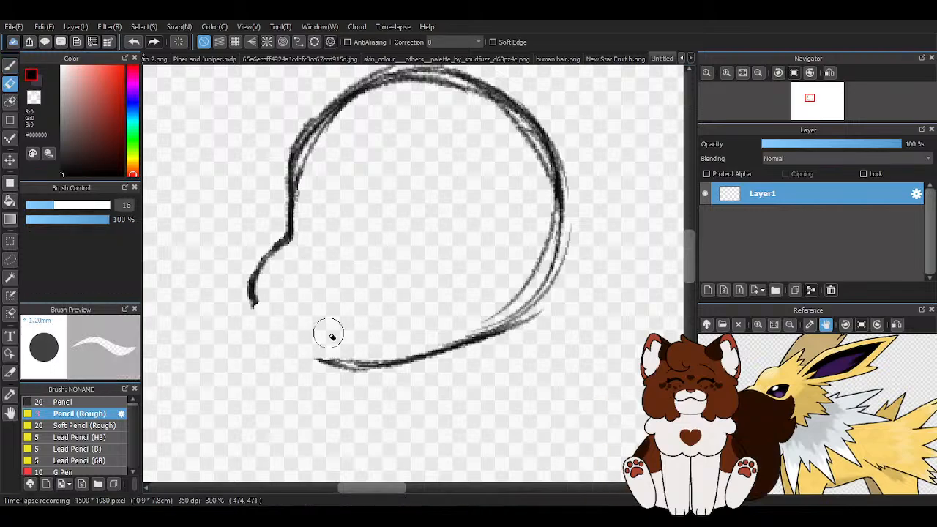
mouse_move(297, 238)
mouse_down()
mouse_move(247, 283)
mouse_move(250, 306)
mouse_up()
drag(322, 363, 414, 358)
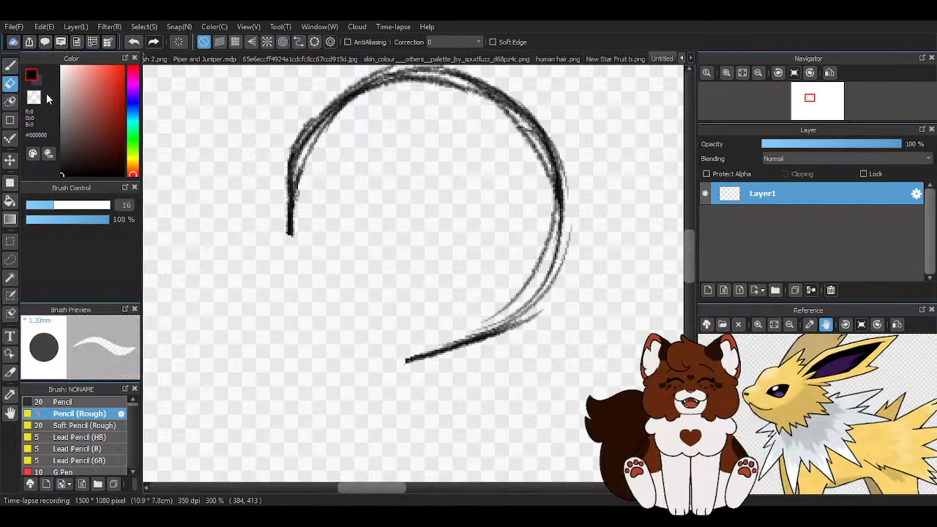
- Redraw a shorter, rounder muzzle with the brush, and join its chin and jaw line to the darkened back of the head
click(10, 64)
mouse_move(304, 222)
mouse_down()
mouse_move(265, 256)
mouse_move(271, 311)
mouse_move(307, 337)
mouse_move(403, 349)
mouse_move(370, 362)
mouse_move(412, 335)
mouse_up()
drag(358, 322, 293, 322)
mouse_move(345, 353)
mouse_down()
mouse_move(392, 365)
mouse_move(556, 292)
mouse_up()
drag(562, 194, 490, 327)
drag(525, 113, 518, 319)
mouse_move(311, 218)
mouse_down()
mouse_move(266, 256)
mouse_move(284, 310)
mouse_up()
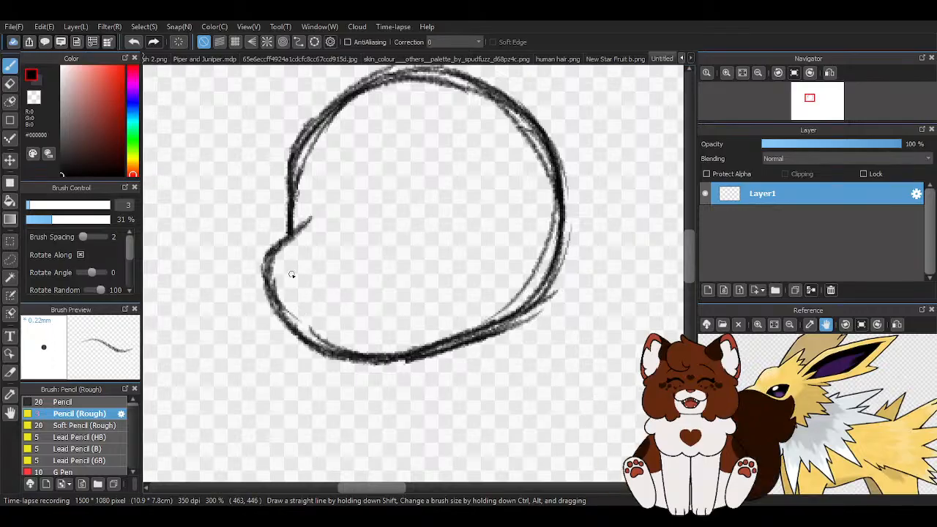
drag(265, 256, 339, 353)
- Draw a small flat nose on the muzzle and a mouth line below it that curls up at the cheek
scroll(439, 252, up, 1)
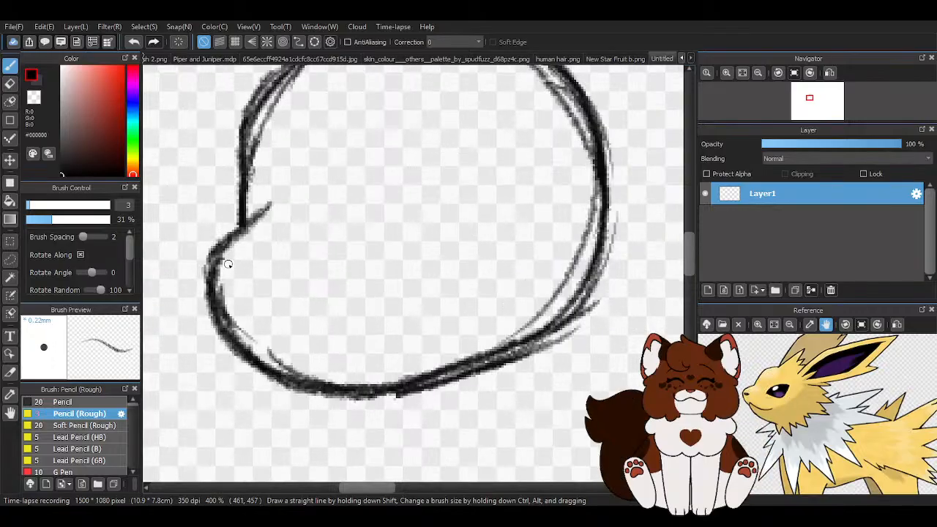
mouse_move(229, 264)
mouse_down()
mouse_move(271, 266)
mouse_move(253, 276)
mouse_move(275, 270)
mouse_move(228, 265)
mouse_move(281, 266)
mouse_up()
drag(255, 310, 357, 342)
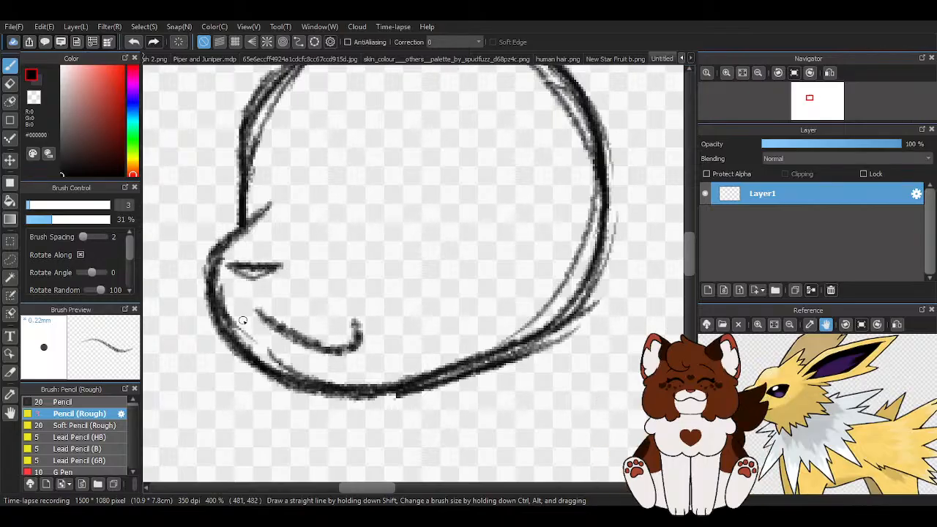
mouse_move(215, 327)
mouse_down()
mouse_move(257, 312)
mouse_move(345, 356)
mouse_up()
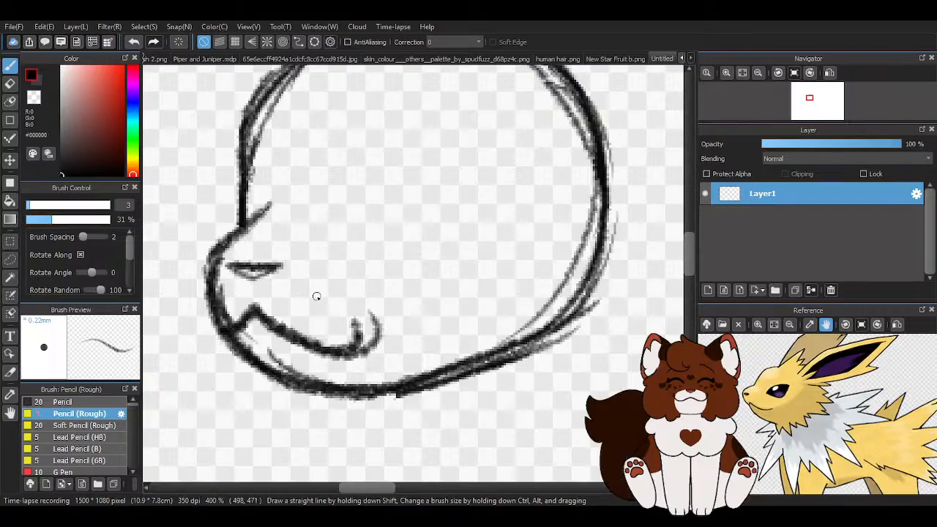
- Draw a slanted almond-shaped eye outline in the middle of the head, with an arched upper lid and a pointed inner corner
scroll(316, 295, down, 3)
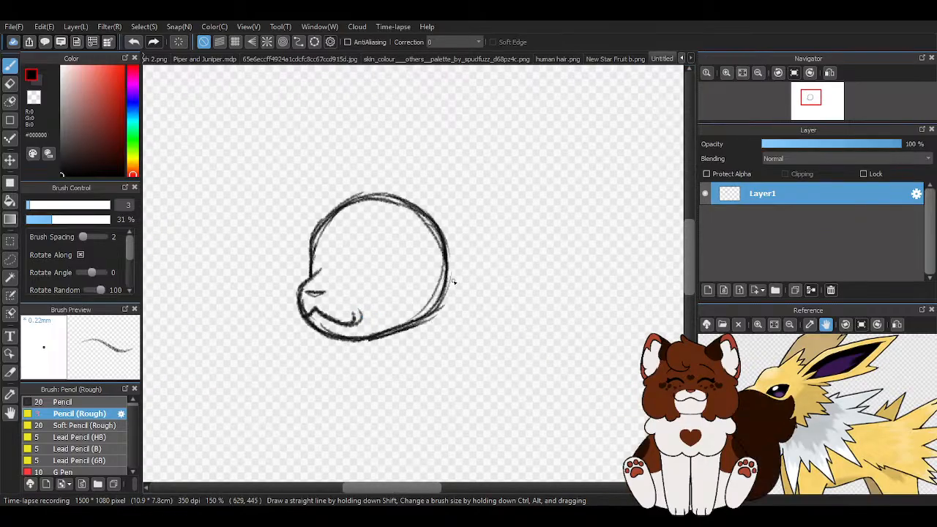
scroll(457, 260, down, 1)
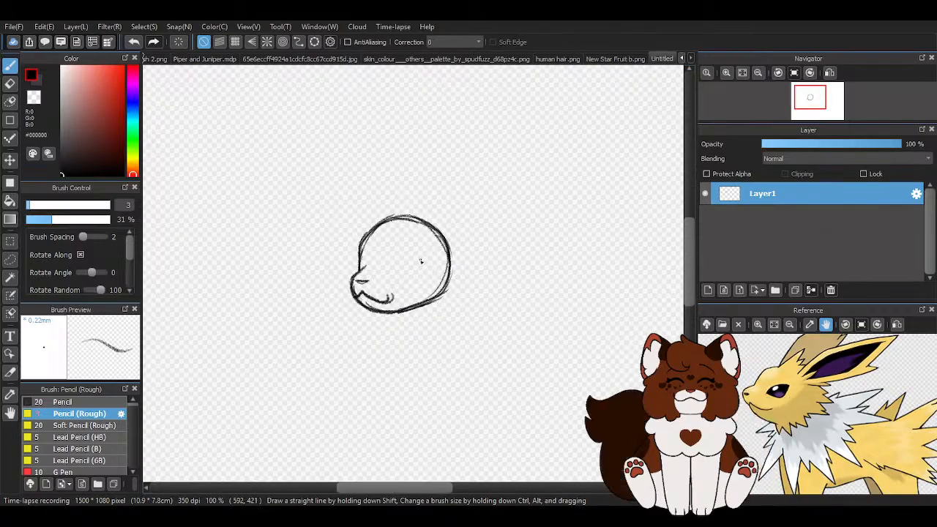
scroll(414, 262, up, 3)
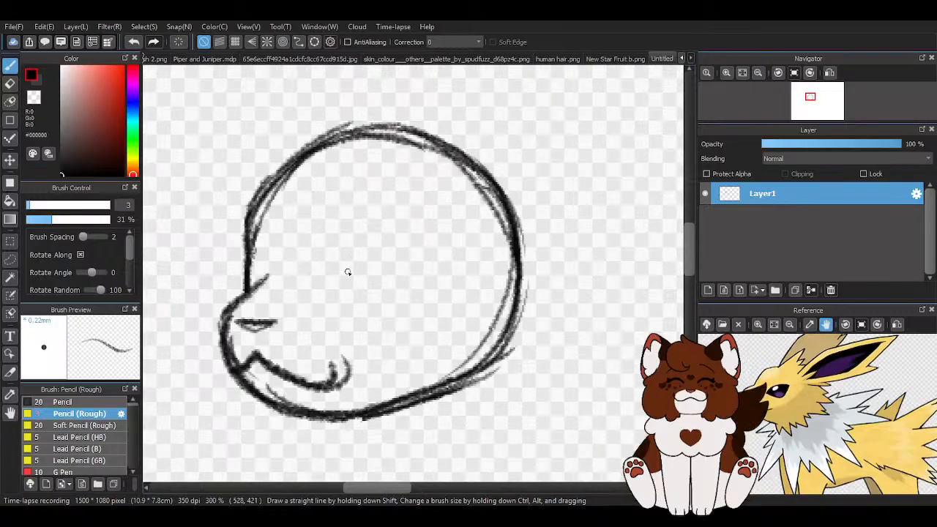
mouse_move(333, 293)
mouse_down()
mouse_move(387, 248)
mouse_move(414, 264)
mouse_up()
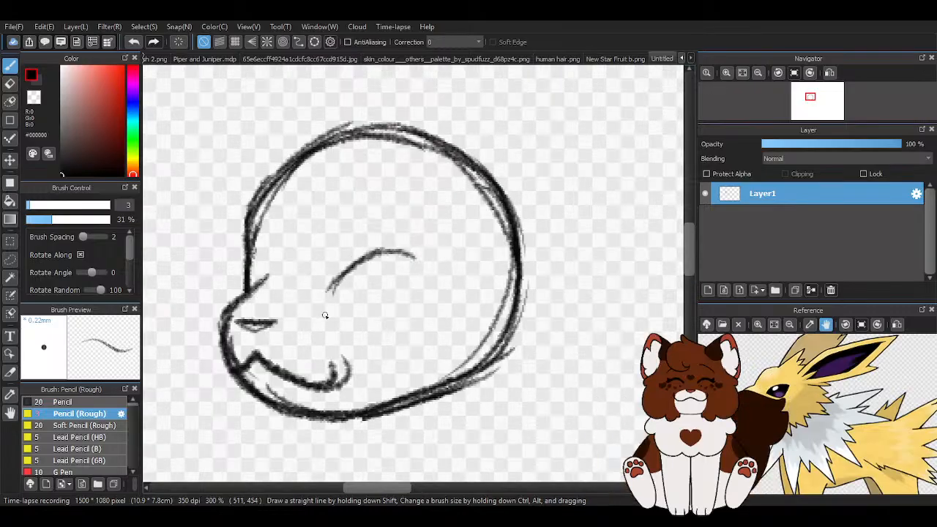
scroll(344, 274, down, 2)
scroll(359, 294, up, 3)
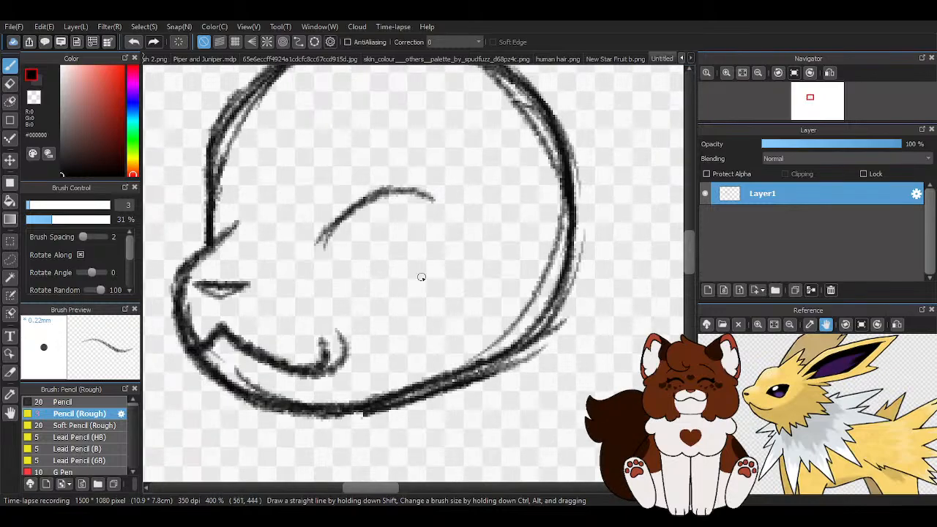
mouse_move(426, 202)
mouse_down()
mouse_move(400, 263)
mouse_move(420, 224)
mouse_move(386, 273)
mouse_up()
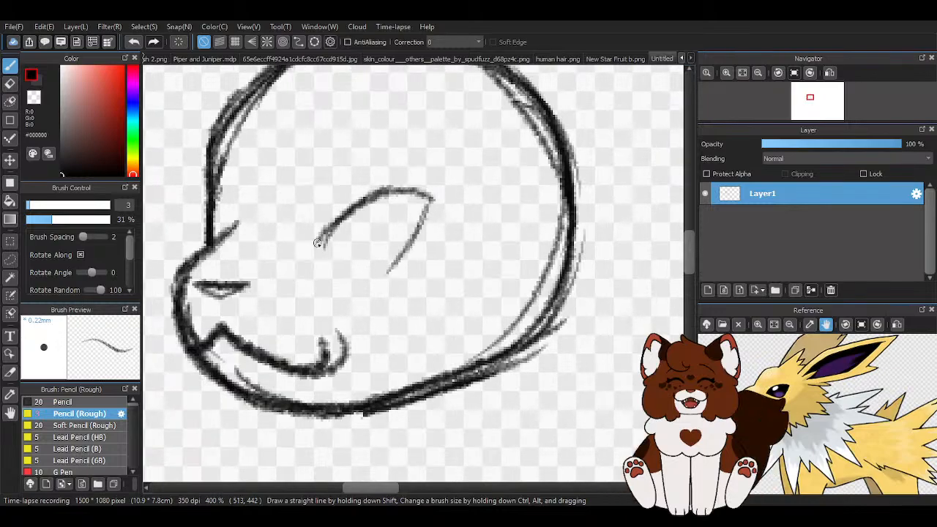
mouse_move(317, 241)
mouse_down()
mouse_move(367, 273)
mouse_move(396, 266)
mouse_move(428, 218)
mouse_up()
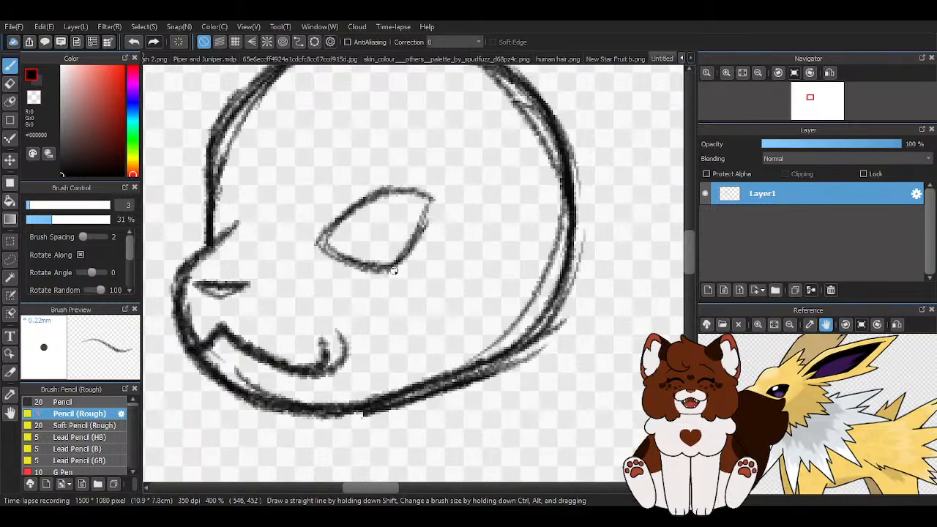
mouse_move(395, 267)
mouse_down()
mouse_move(444, 213)
mouse_move(427, 197)
mouse_move(344, 226)
mouse_move(314, 248)
mouse_up()
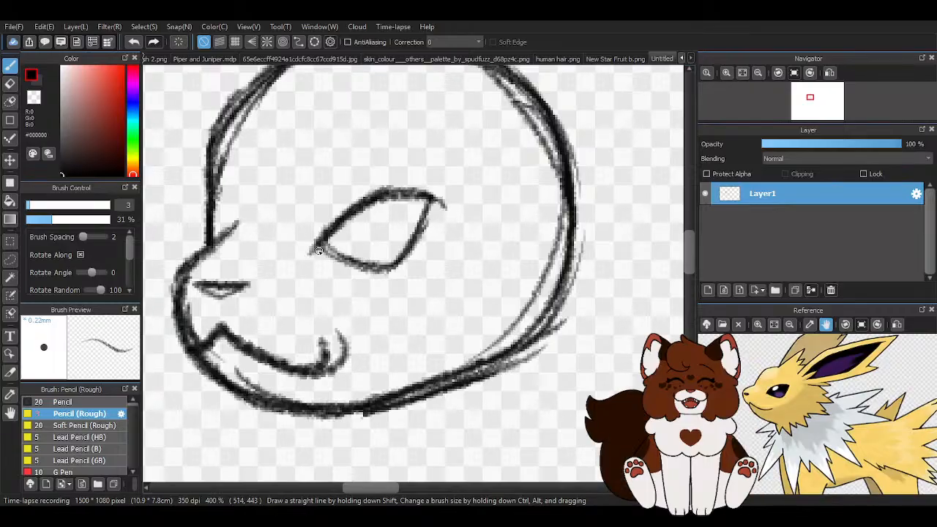
- Thicken the upper eyelid line and sketch a small pointed brow mark above the inner corner of the eye
mouse_move(437, 166)
mouse_down()
mouse_move(347, 130)
mouse_move(313, 149)
mouse_up()
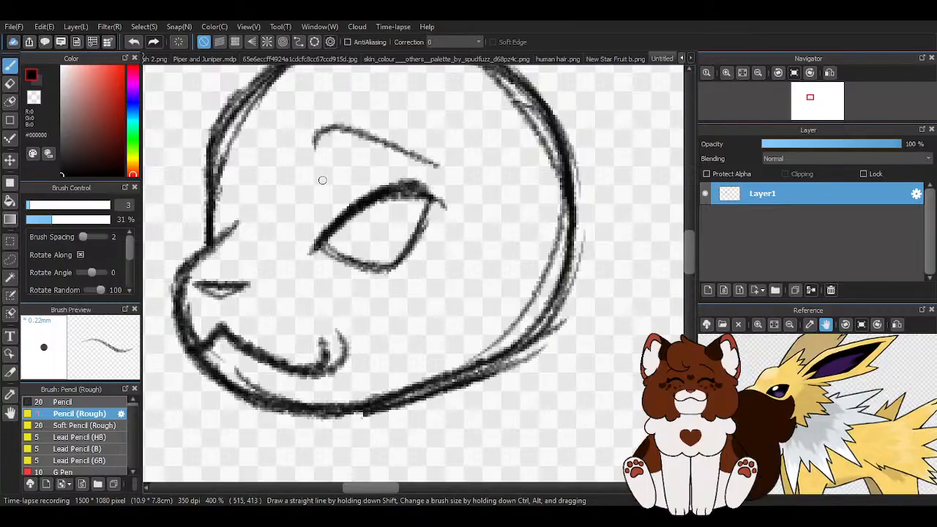
click(134, 42)
mouse_move(413, 188)
mouse_down()
mouse_move(449, 205)
mouse_move(391, 191)
mouse_move(351, 223)
mouse_up()
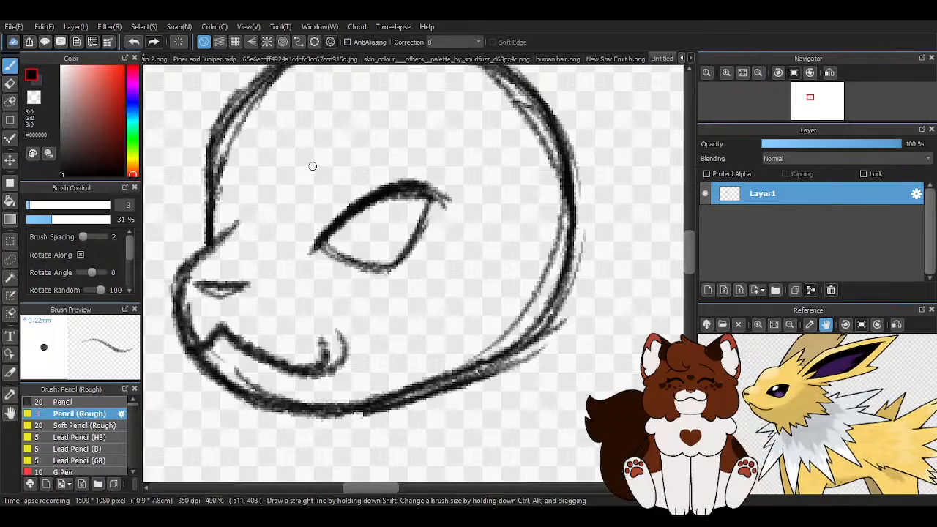
mouse_move(306, 177)
mouse_down()
mouse_move(330, 155)
mouse_move(306, 180)
mouse_up()
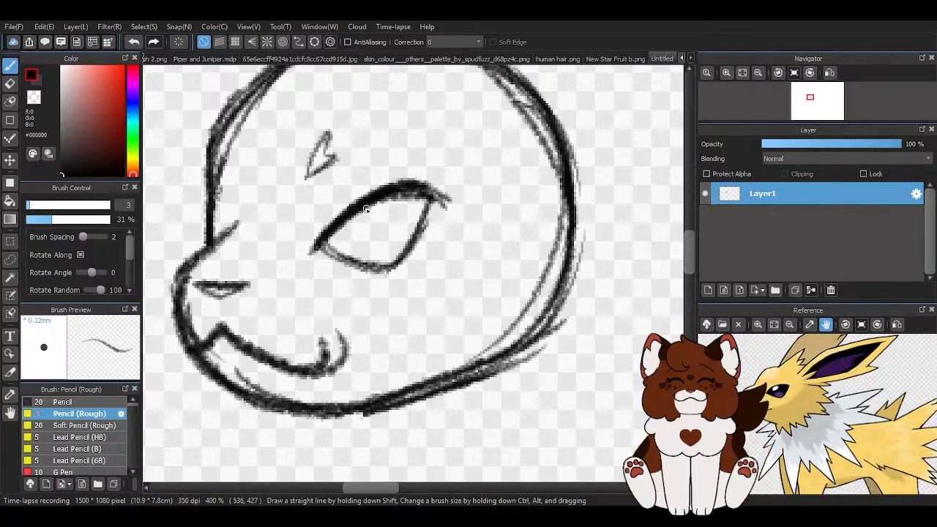
- Draw the curved iris edge inside the eye with a short pupil stroke, undoing the attempts that do not fit
drag(344, 233, 364, 205)
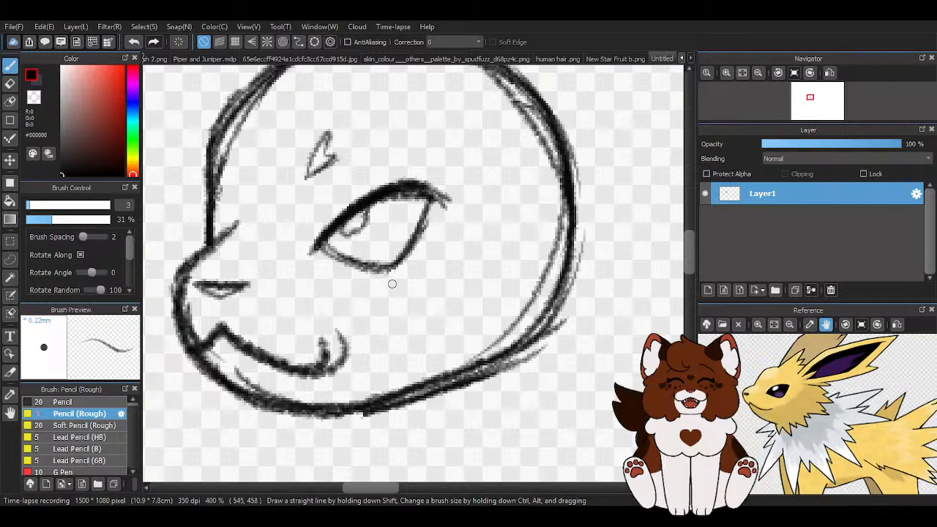
click(131, 42)
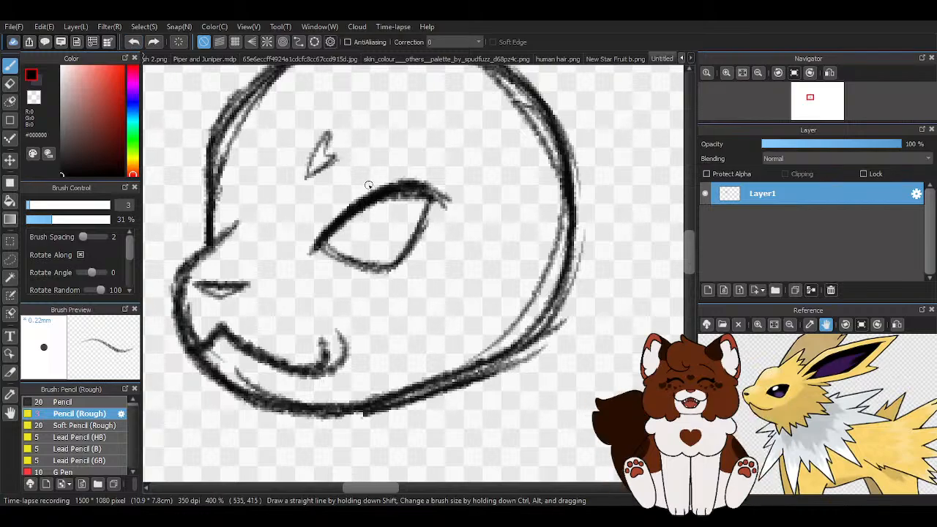
drag(365, 214, 393, 227)
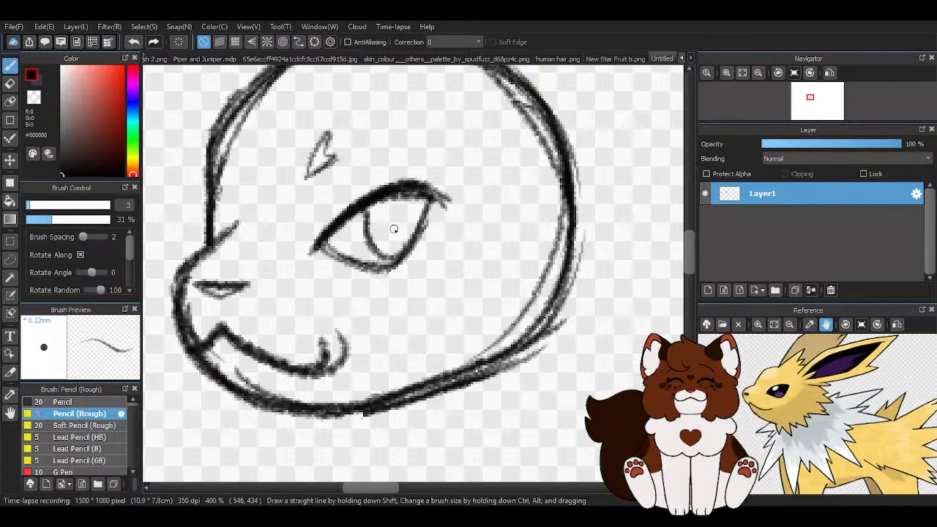
key(ctrl+z)
click(136, 41)
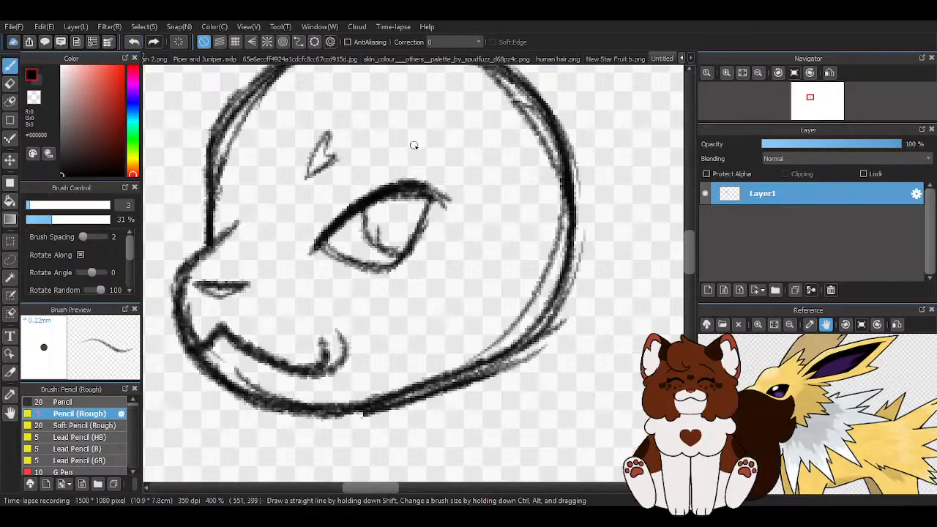
- Try extending the brow mark back over the eye, and erase the whole brow sketch with the transparent colour
drag(341, 130, 430, 155)
key(z)
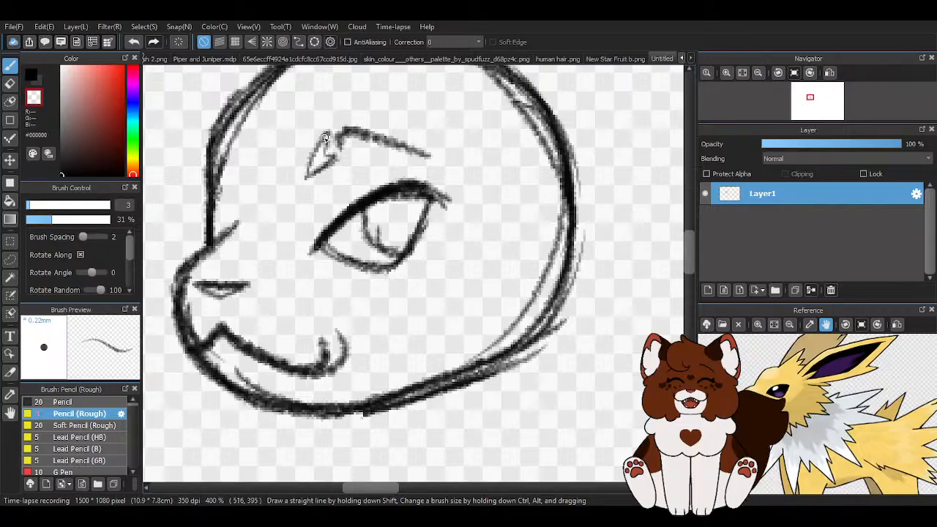
mouse_move(310, 173)
mouse_down()
mouse_move(399, 133)
mouse_move(427, 157)
mouse_move(380, 133)
mouse_up()
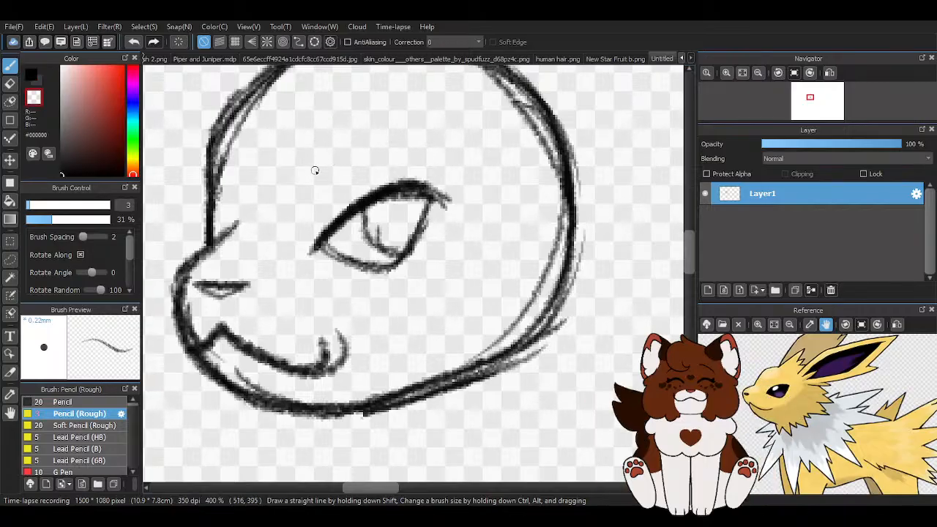
- Draw a thick, gently arched eyebrow above the eye, hooked at its front end and tapering towards the back
mouse_move(440, 167)
mouse_down()
mouse_move(332, 141)
mouse_move(311, 150)
mouse_move(339, 132)
mouse_move(396, 142)
mouse_move(441, 168)
mouse_up()
mouse_move(438, 166)
mouse_down()
mouse_move(345, 126)
mouse_move(316, 151)
mouse_up()
scroll(377, 247, down, 4)
scroll(380, 258, up, 3)
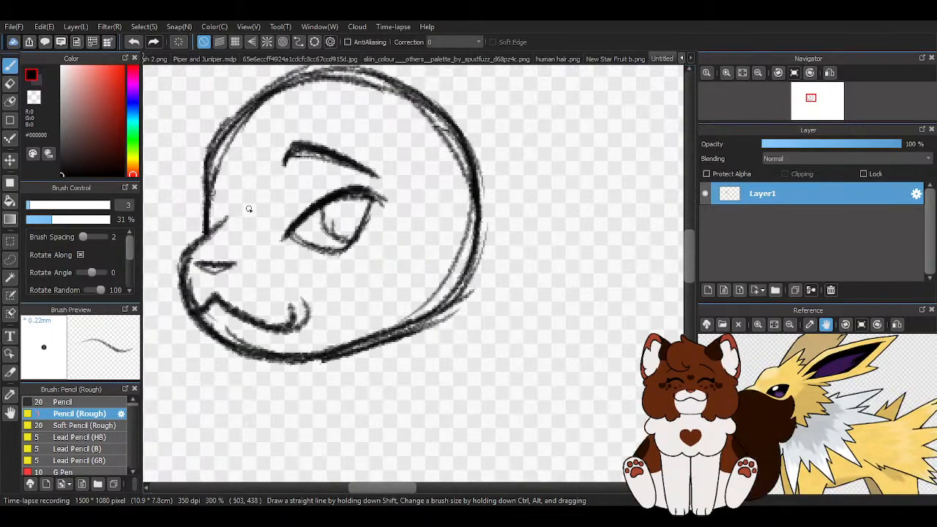
- Erase the entire head sketch with the eraser at size 56
key(e)
click(91, 206)
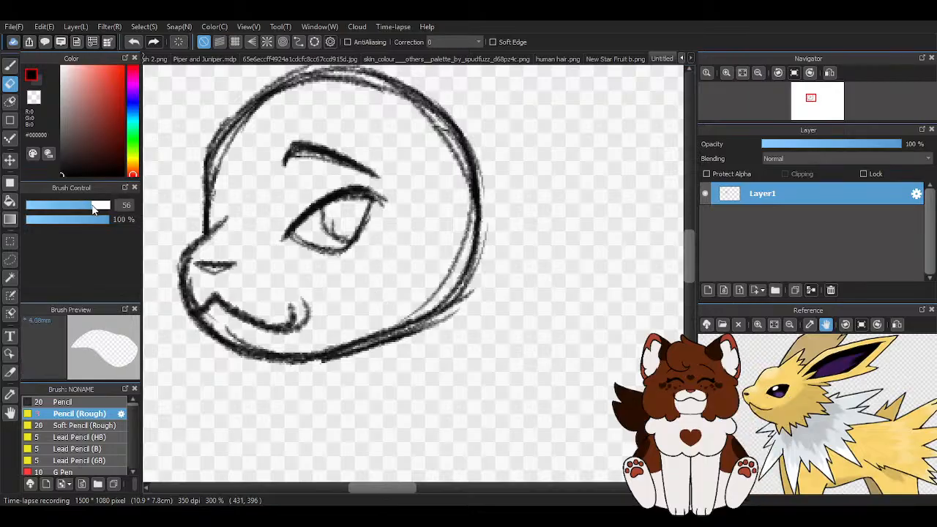
scroll(450, 333, down, 2)
mouse_move(298, 256)
mouse_down()
mouse_move(436, 243)
mouse_move(345, 330)
mouse_move(309, 324)
mouse_move(418, 235)
mouse_move(365, 203)
mouse_up()
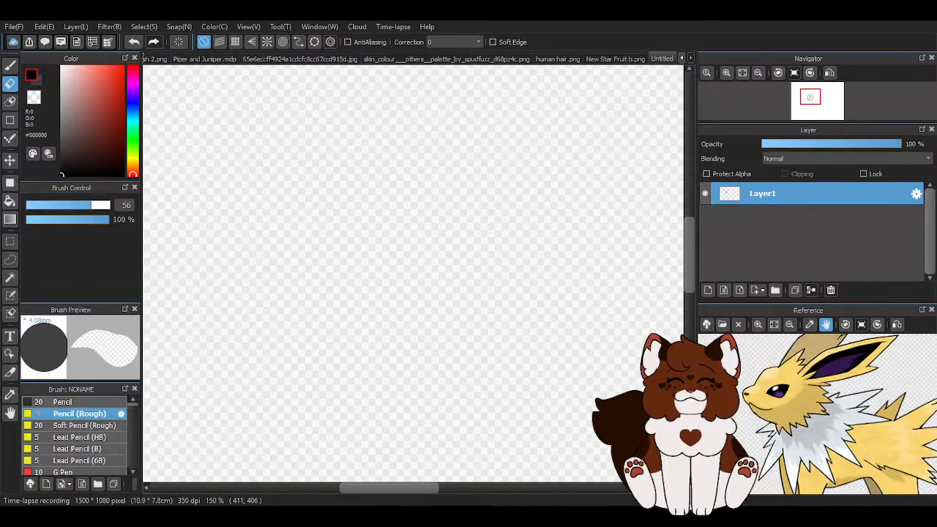
- Sketch a new round head circle in overlapping strokes with the rough pencil brush
key(b)
scroll(396, 190, up, 2)
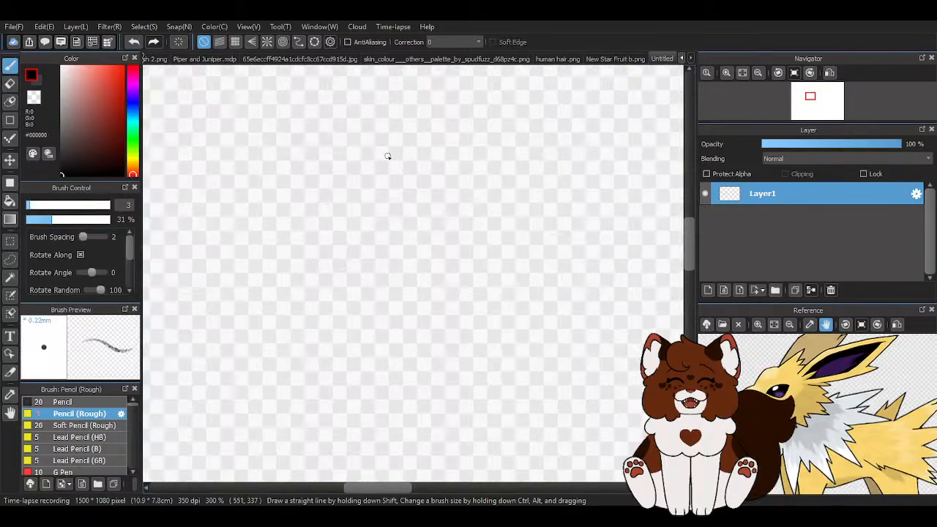
mouse_move(380, 122)
mouse_down()
mouse_move(299, 145)
mouse_move(263, 184)
mouse_up()
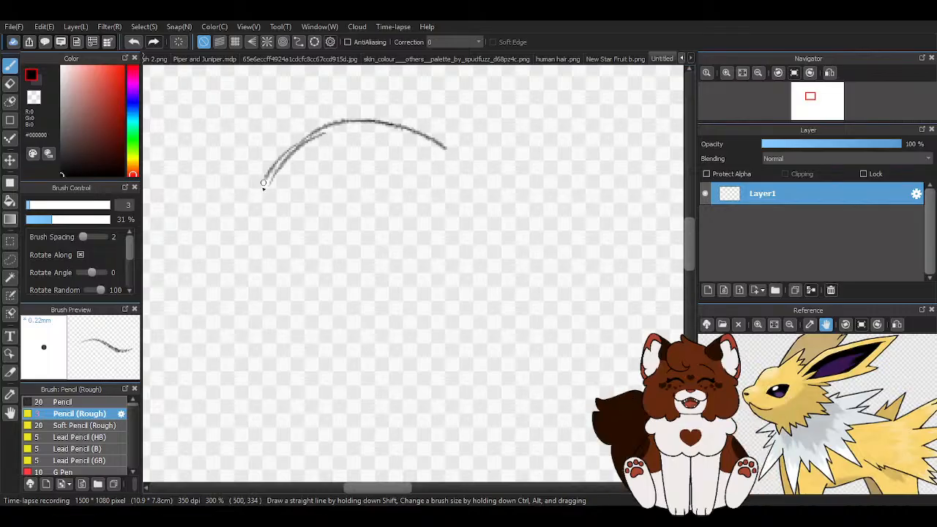
mouse_move(253, 270)
mouse_down()
mouse_move(283, 311)
mouse_move(333, 342)
mouse_move(465, 287)
mouse_up()
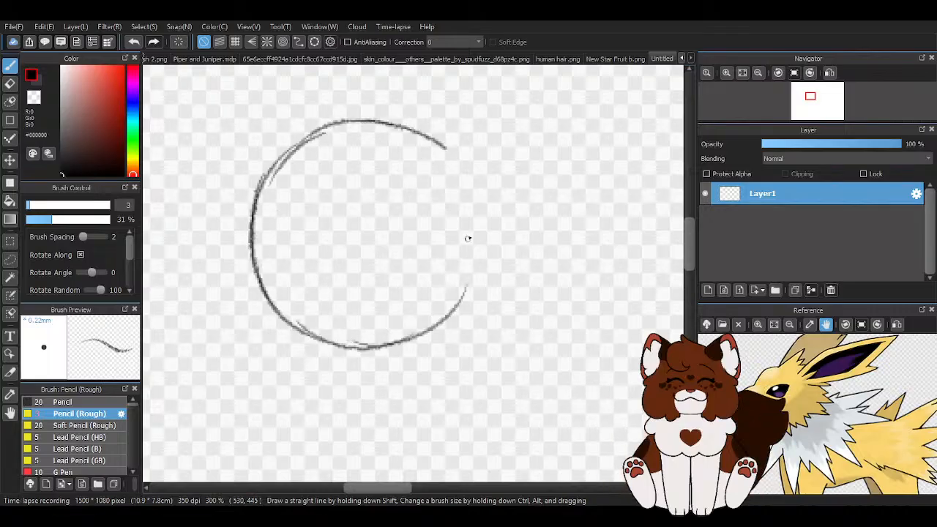
mouse_move(422, 137)
mouse_down()
mouse_move(483, 215)
mouse_move(491, 247)
mouse_up()
drag(413, 336, 478, 247)
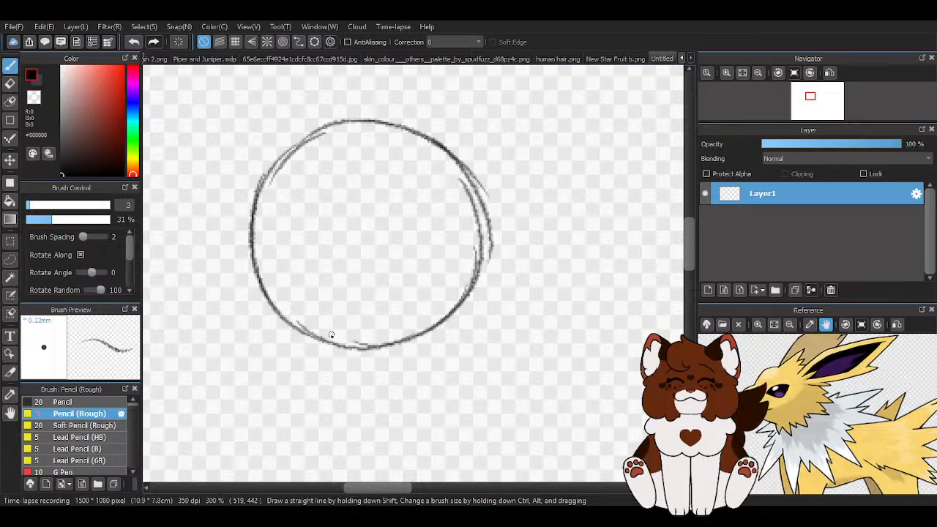
drag(330, 333, 440, 325)
- Try a short rounded muzzle bulging from the front of the head circle, and undo its strokes
scroll(347, 192, down, 4)
scroll(445, 232, down, 1)
scroll(445, 232, down, 2)
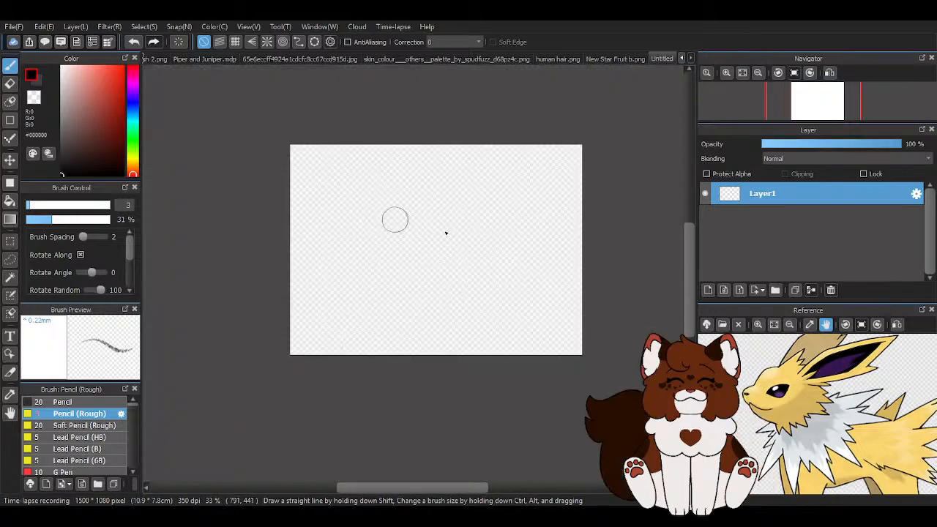
scroll(410, 222, up, 4)
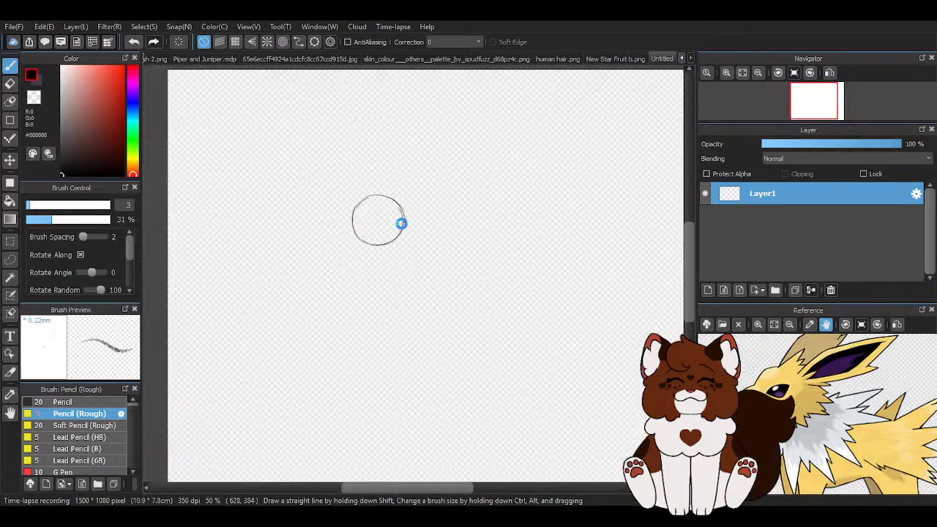
scroll(241, 213, up, 1)
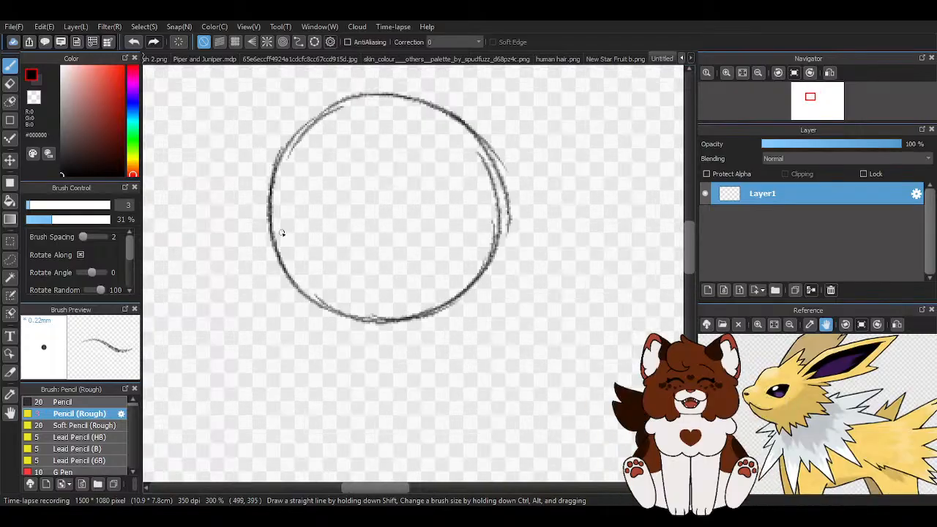
scroll(283, 234, up, 1)
mouse_move(269, 209)
mouse_down()
mouse_move(241, 216)
mouse_move(250, 213)
mouse_move(227, 229)
mouse_move(268, 209)
mouse_move(221, 242)
mouse_move(234, 287)
mouse_move(233, 252)
mouse_move(285, 330)
mouse_move(263, 313)
mouse_move(374, 350)
mouse_move(301, 334)
mouse_move(326, 346)
mouse_move(482, 339)
mouse_up()
scroll(480, 276, down, 2)
scroll(547, 301, up, 1)
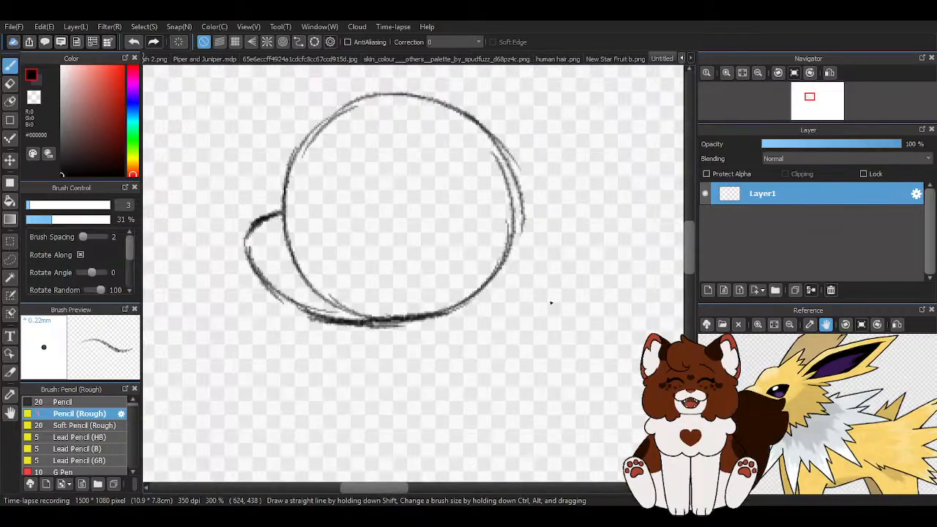
click(135, 42)
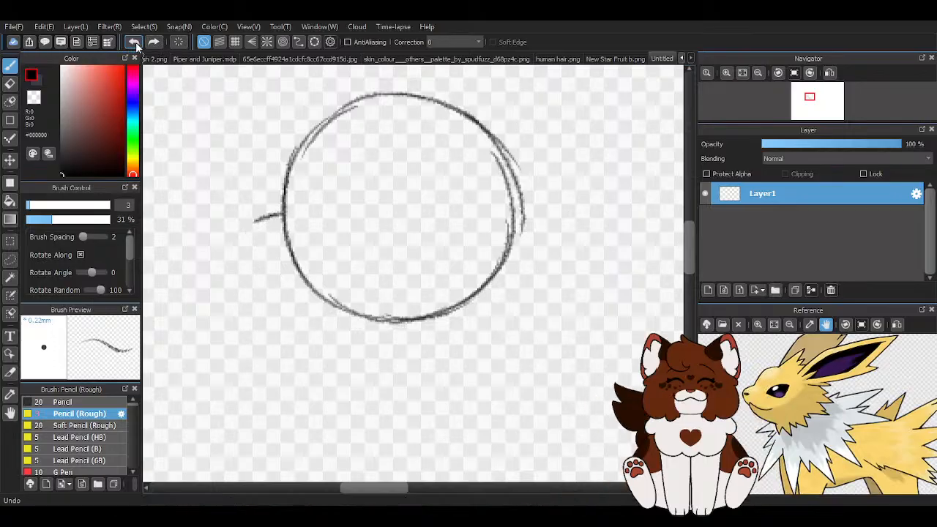
click(135, 42)
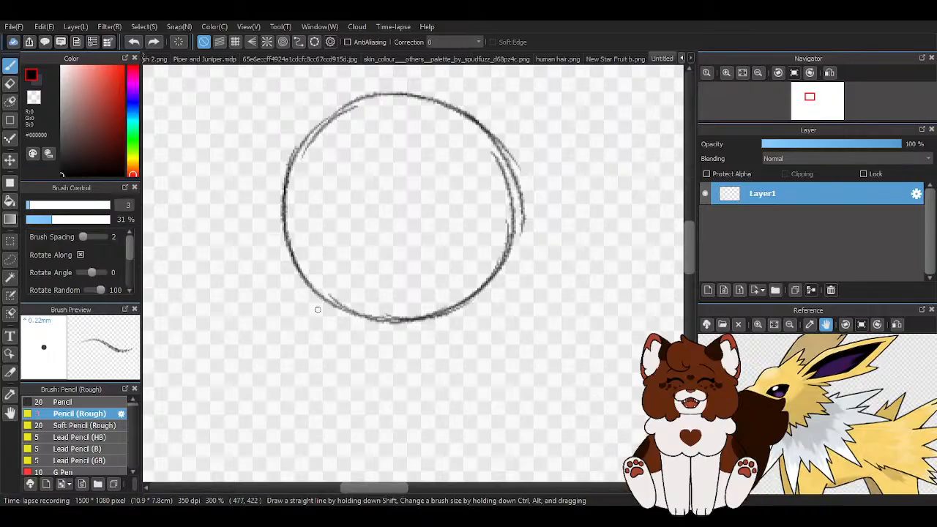
- Draw a lower muzzle bulge at the front of the head circle and run a thick jaw line back under it
drag(274, 253, 275, 296)
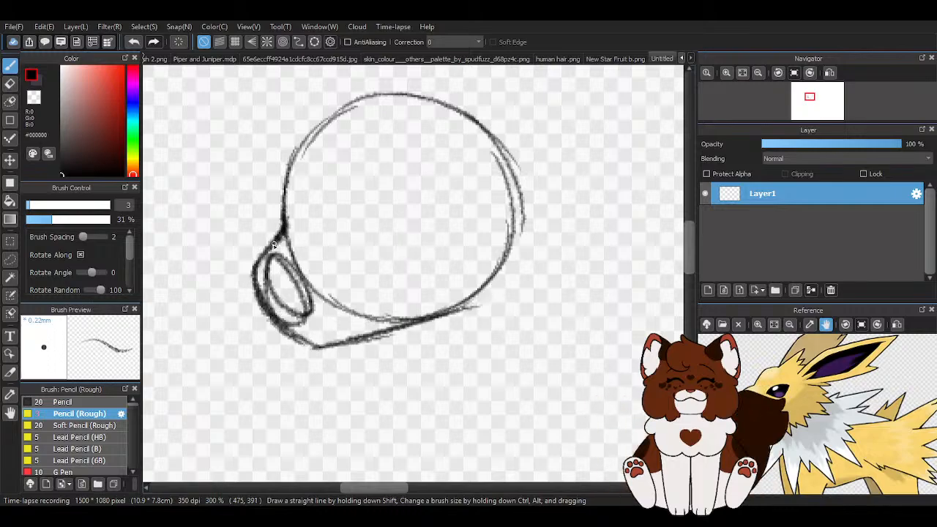
drag(326, 343, 448, 318)
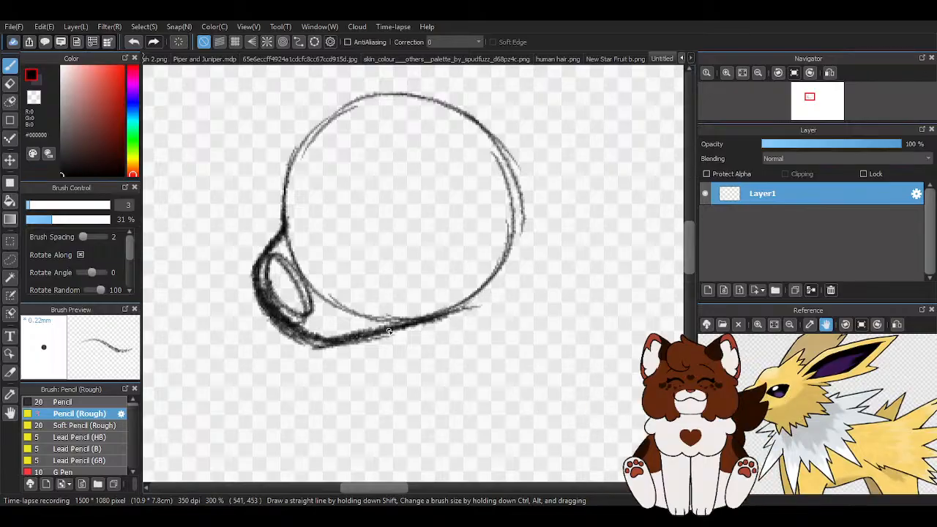
mouse_move(372, 336)
mouse_down()
mouse_move(519, 221)
mouse_move(505, 170)
mouse_up()
- Erase the inner oval and the circle line crossing the muzzle with the transparent colour, and clean up the muzzle outline
scroll(316, 241, up, 1)
key(z)
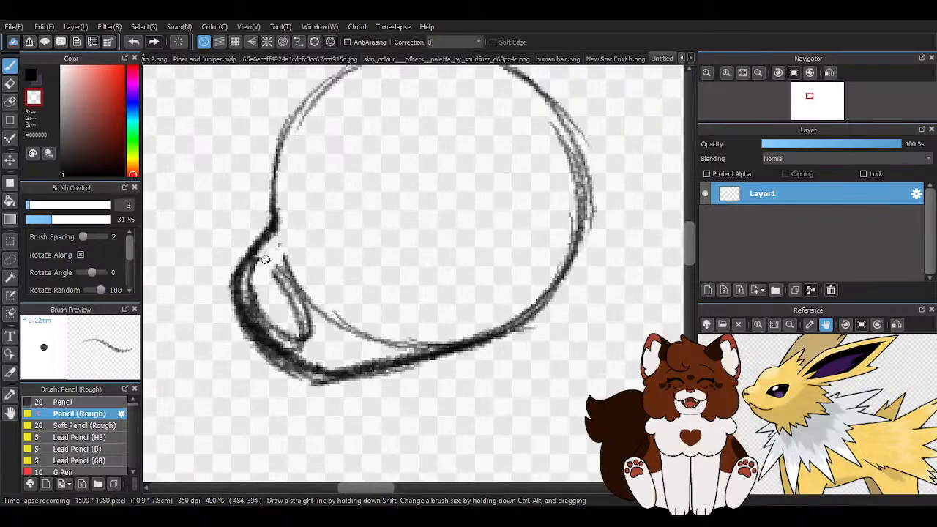
mouse_move(265, 260)
mouse_down()
mouse_move(258, 316)
mouse_move(300, 344)
mouse_move(363, 335)
mouse_move(424, 342)
mouse_up()
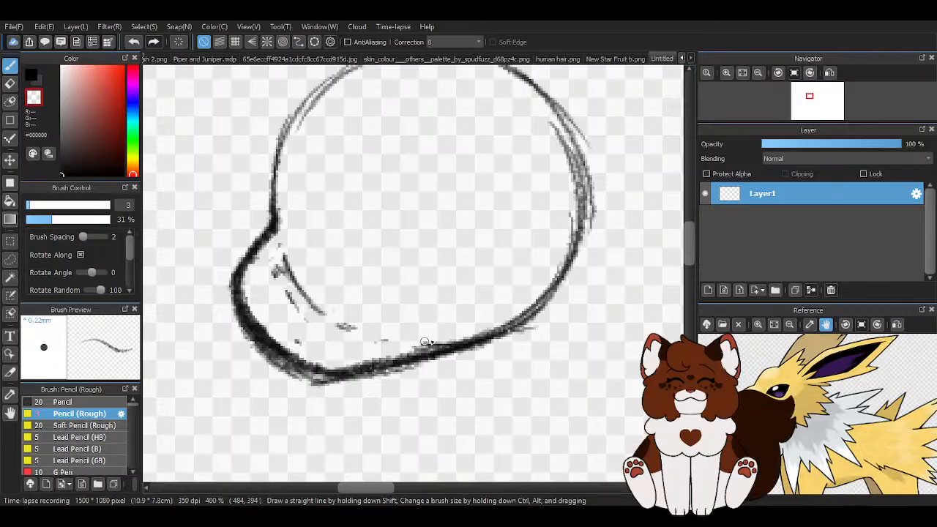
mouse_move(291, 338)
mouse_down()
mouse_move(278, 290)
mouse_move(296, 308)
mouse_move(294, 270)
mouse_move(303, 271)
mouse_move(291, 291)
mouse_up()
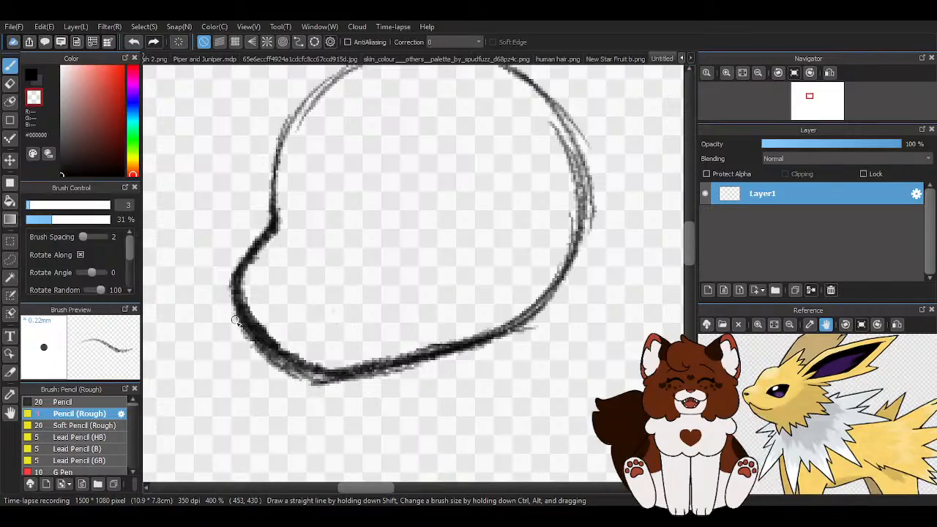
scroll(362, 310, down, 3)
scroll(349, 266, up, 1)
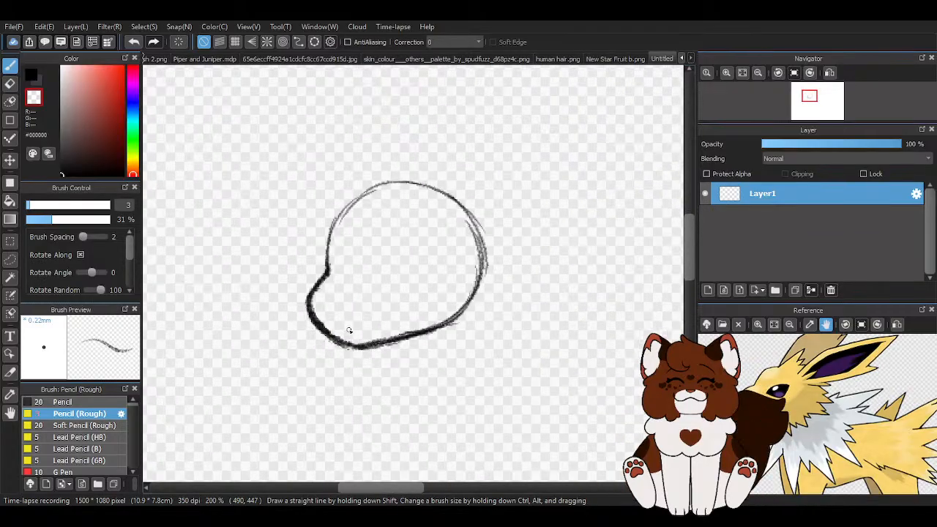
- Draw a slanted almond-shaped eye with a thick upper lid inside the head, using black
click(30, 76)
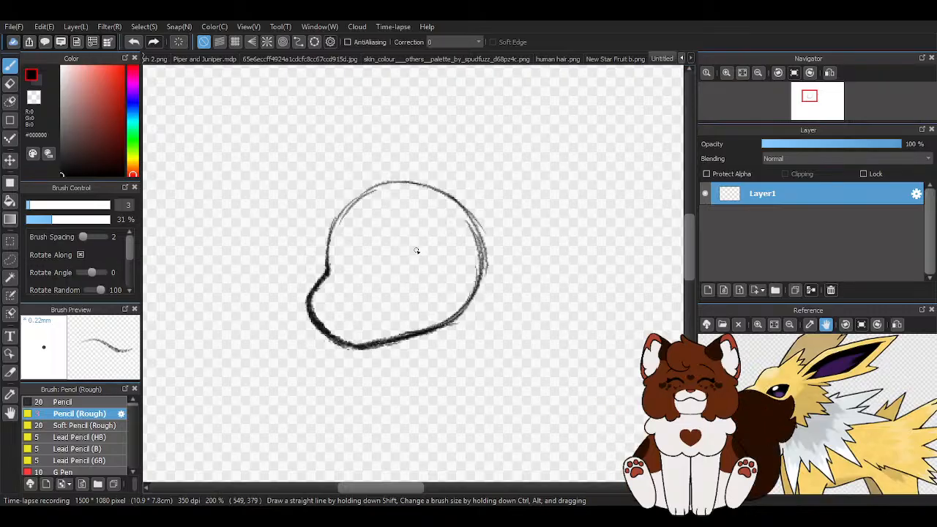
scroll(375, 283, up, 1)
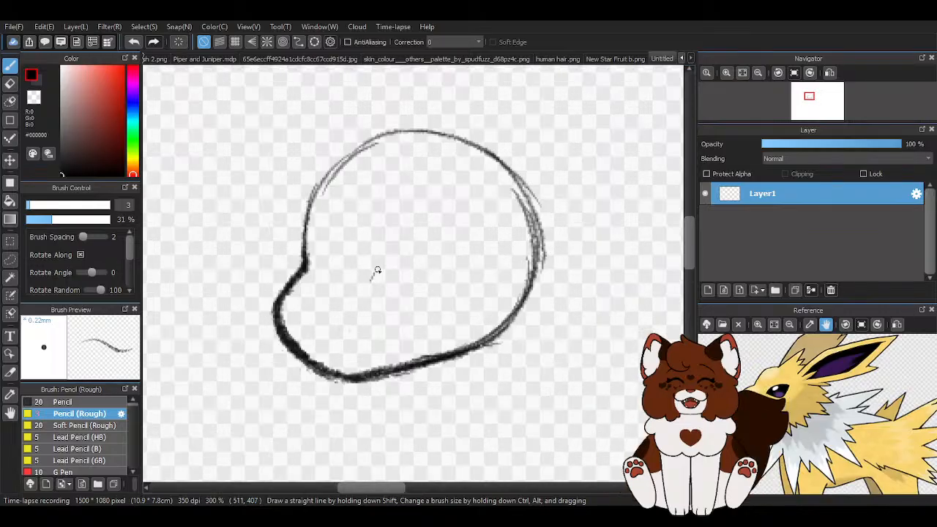
mouse_move(377, 271)
mouse_down()
mouse_move(439, 243)
mouse_move(371, 283)
mouse_move(439, 241)
mouse_move(454, 246)
mouse_move(373, 279)
mouse_move(367, 290)
mouse_move(406, 247)
mouse_move(452, 241)
mouse_move(393, 320)
mouse_move(347, 329)
mouse_move(297, 310)
mouse_move(405, 316)
mouse_move(443, 224)
mouse_move(410, 300)
mouse_up()
scroll(454, 238, up, 2)
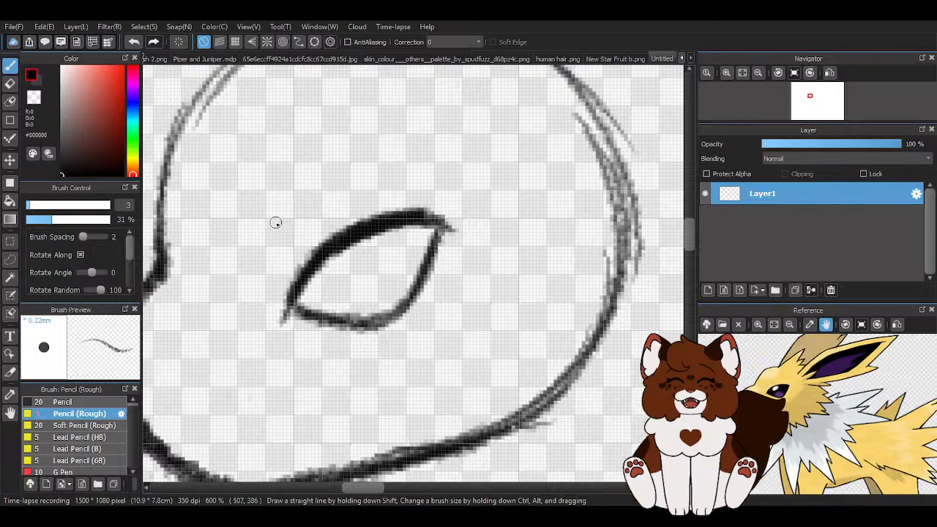
- Draw an arched eyebrow above the eye with a small two-lobed tuft at its front end, undoing tuft strokes that do not fit
mouse_move(275, 223)
mouse_down()
mouse_move(290, 242)
mouse_move(373, 172)
mouse_up()
mouse_move(341, 197)
mouse_down()
mouse_move(441, 171)
mouse_move(315, 224)
mouse_up()
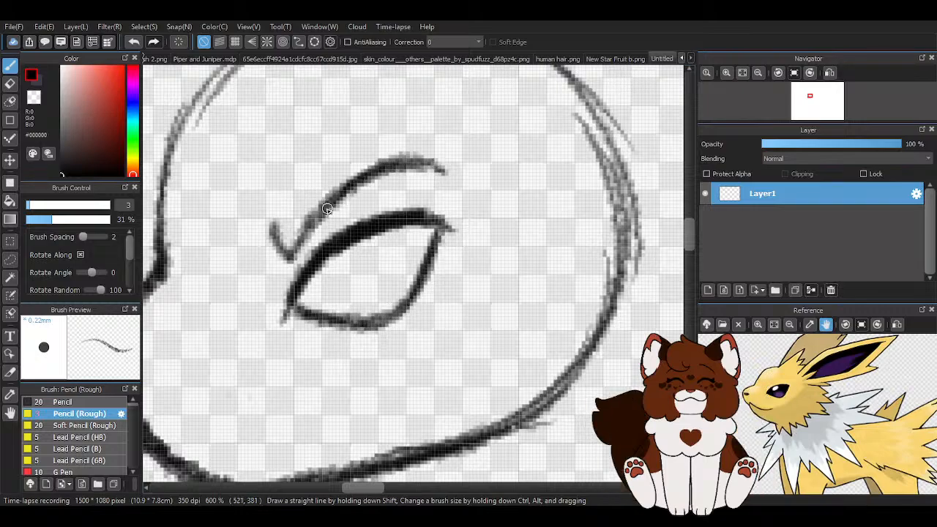
mouse_move(304, 185)
mouse_down()
mouse_move(311, 211)
mouse_move(300, 236)
mouse_up()
drag(308, 180, 272, 245)
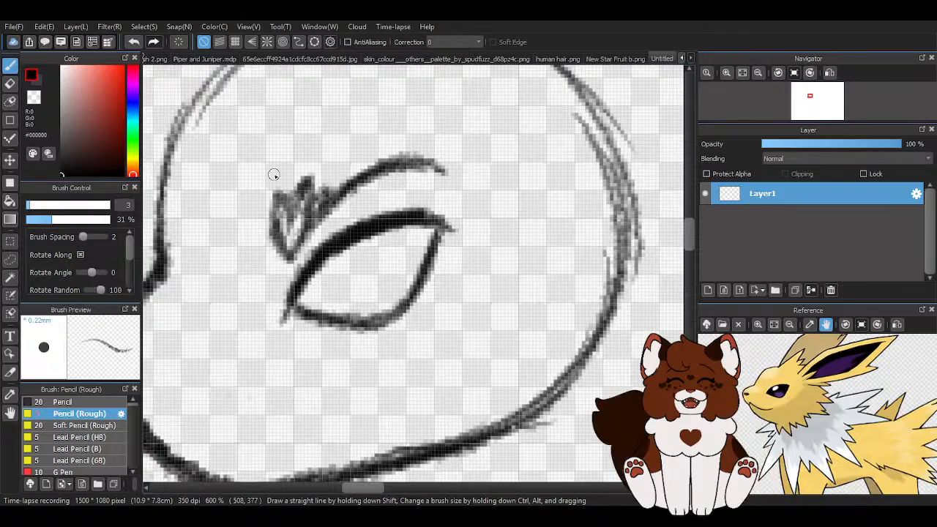
click(135, 43)
click(135, 42)
click(135, 42)
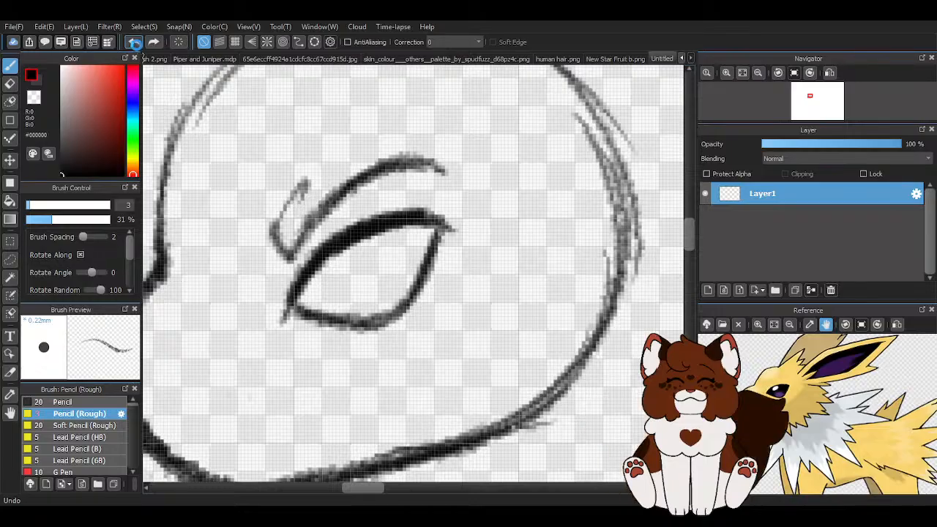
click(135, 42)
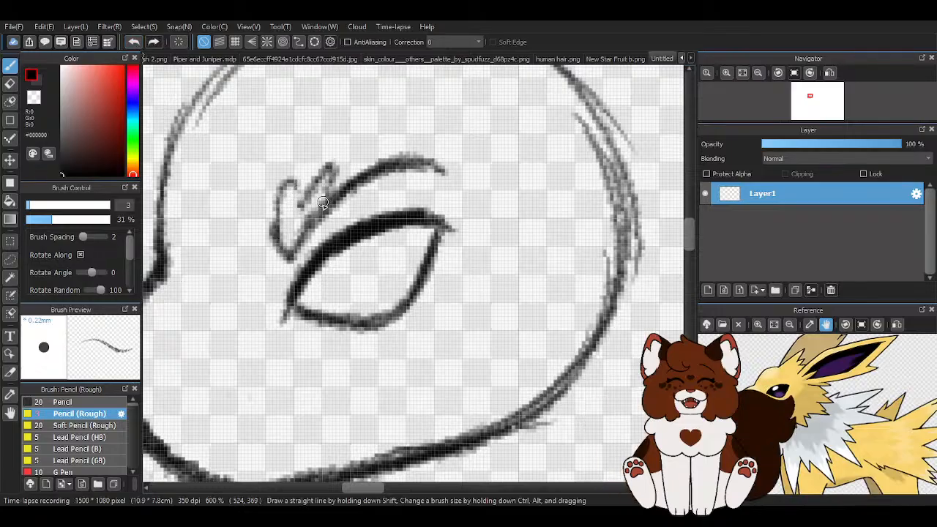
- Draw a smiling mouth line on the muzzle and join its front end to the muzzle outline with a short peaked stroke
scroll(403, 199, down, 4)
scroll(385, 223, up, 2)
scroll(303, 280, up, 1)
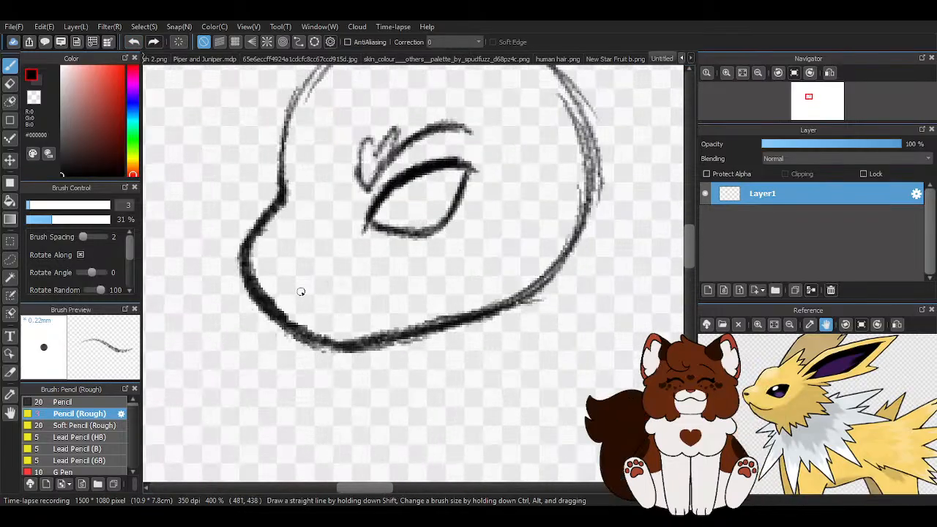
drag(300, 291, 381, 291)
click(134, 42)
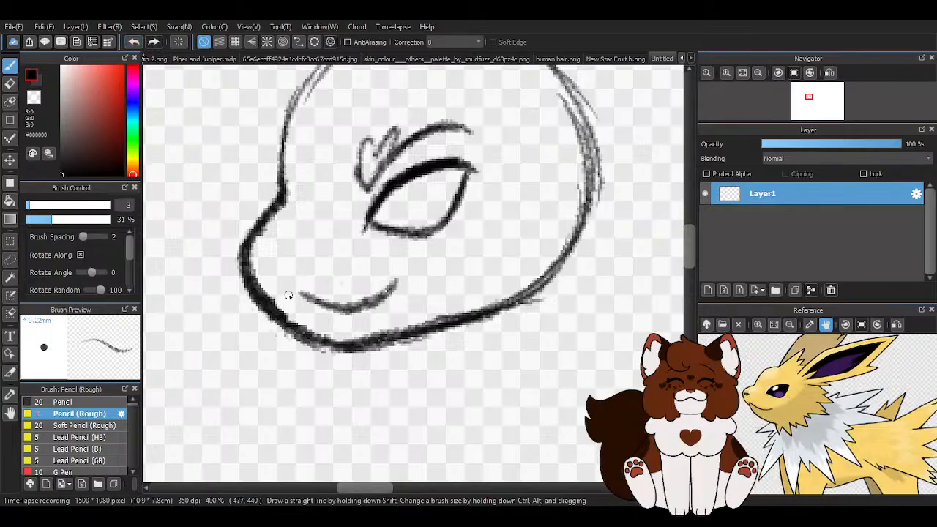
drag(282, 197, 254, 278)
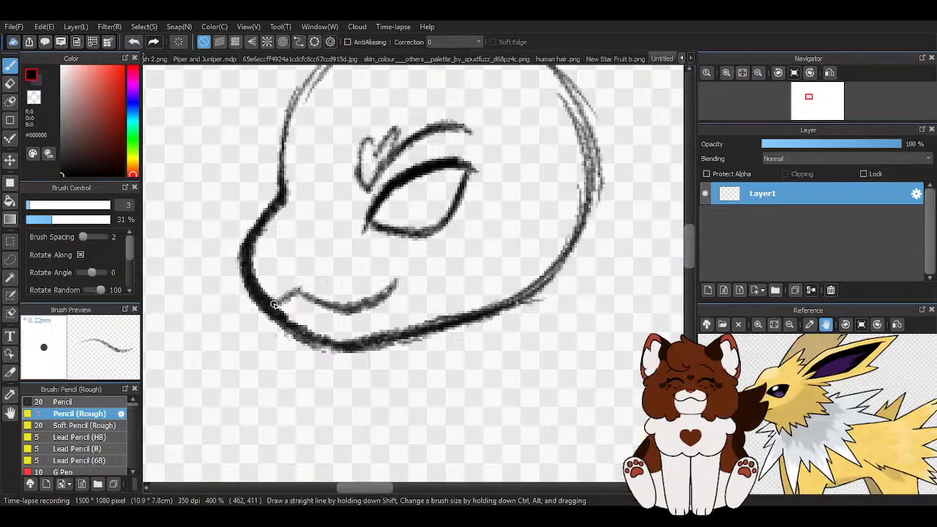
- Draw a small flat triangular nose on the muzzle above the mouth
drag(272, 247, 309, 250)
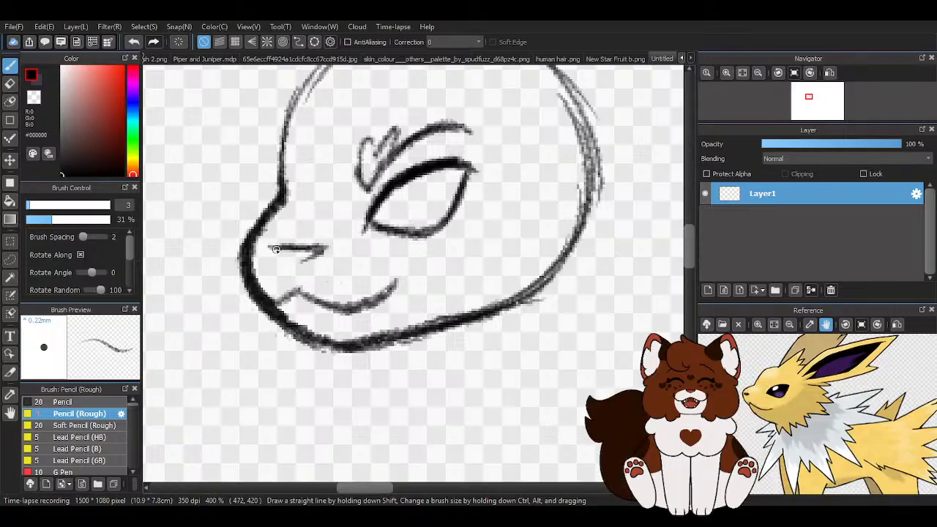
drag(296, 264, 311, 250)
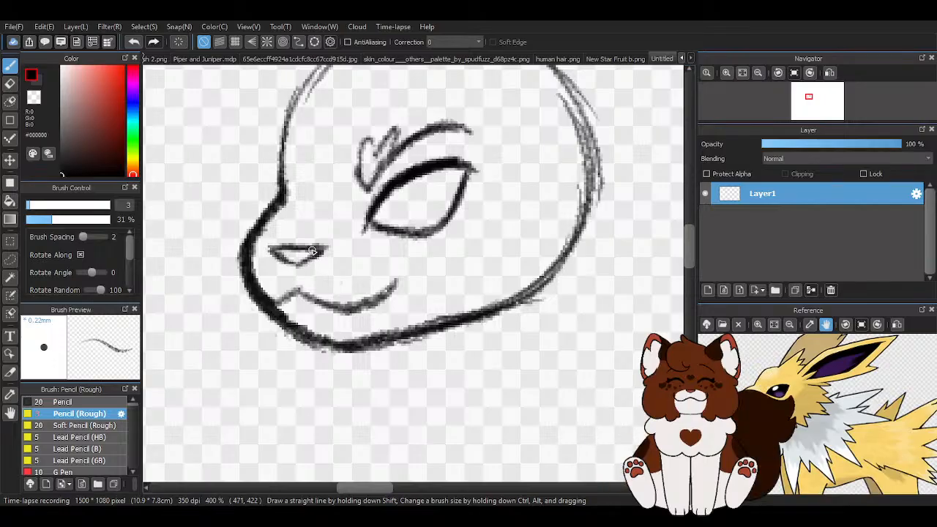
scroll(272, 252, down, 2)
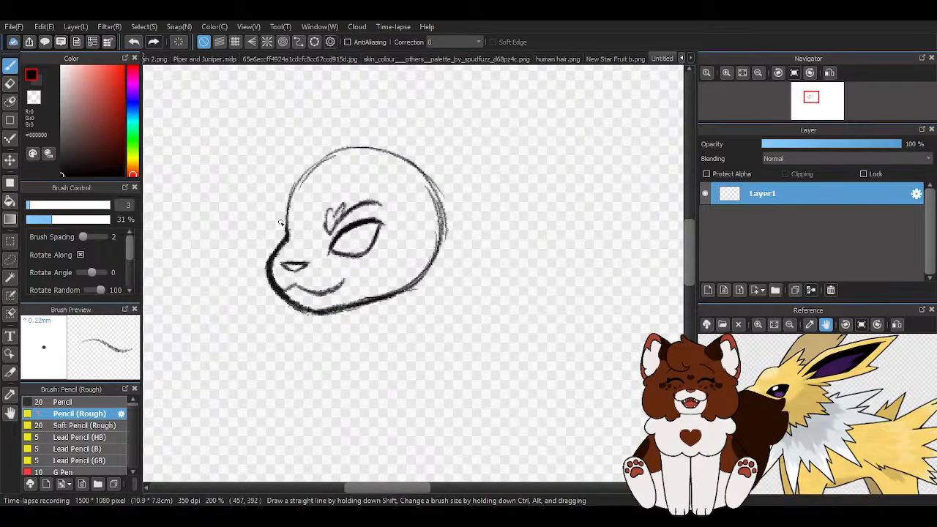
- Lasso the eye and eyebrow together, shift them about 5 px toward the back of the head, and clear the selection
scroll(280, 222, up, 2)
scroll(283, 229, down, 2)
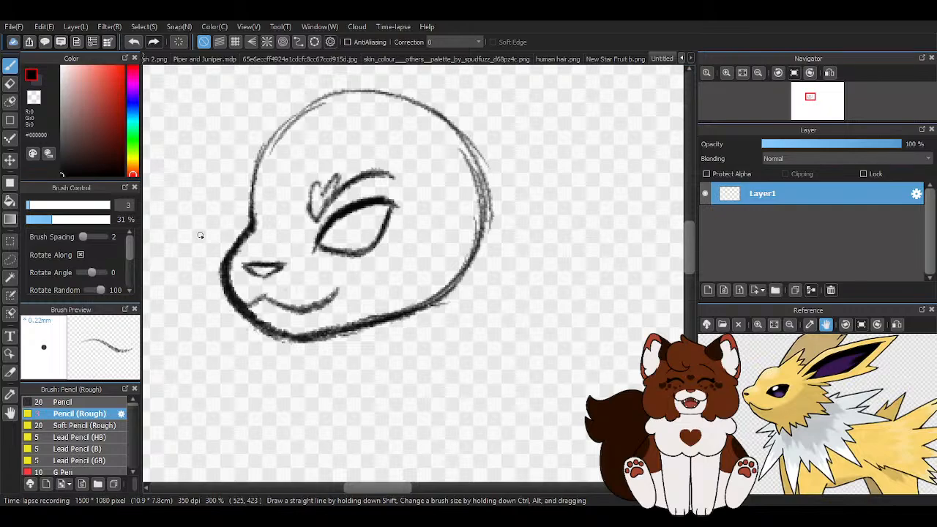
key(m)
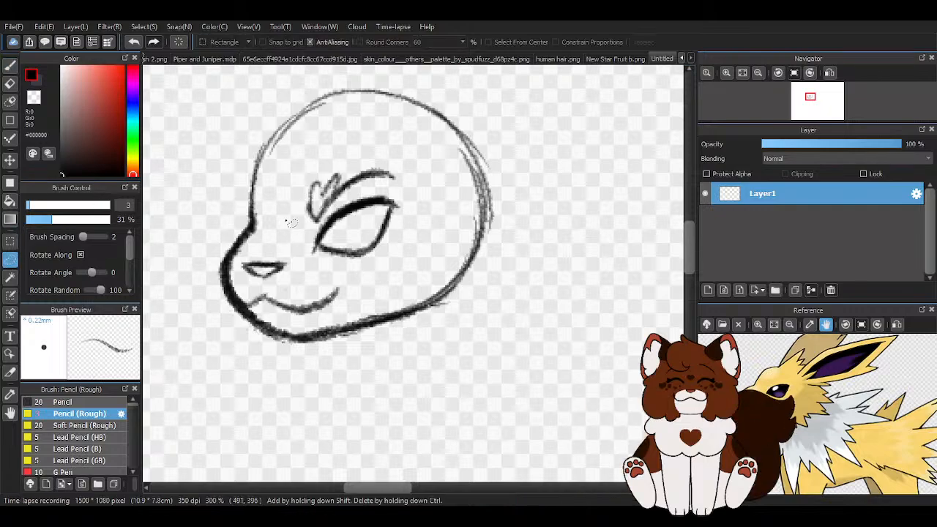
mouse_move(290, 221)
mouse_down()
mouse_move(354, 275)
mouse_move(296, 179)
mouse_up()
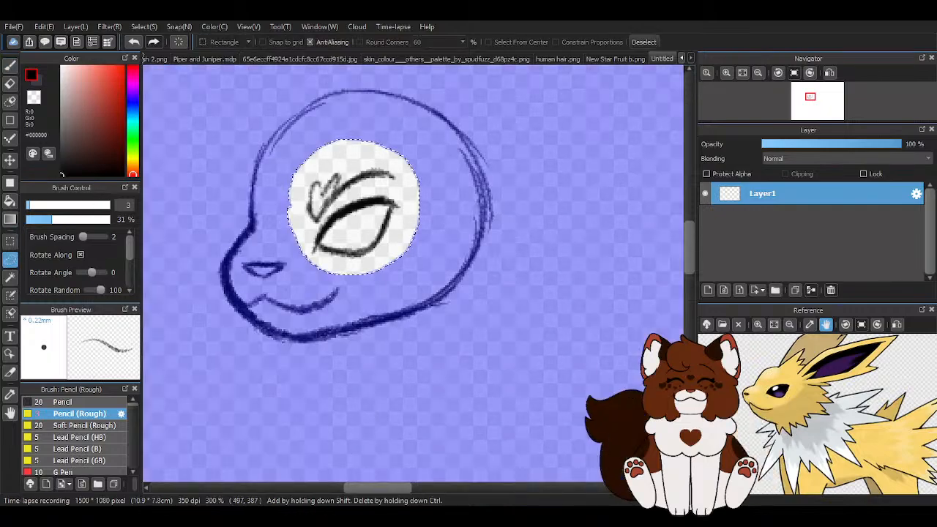
key(ctrl+t)
drag(348, 206, 355, 202)
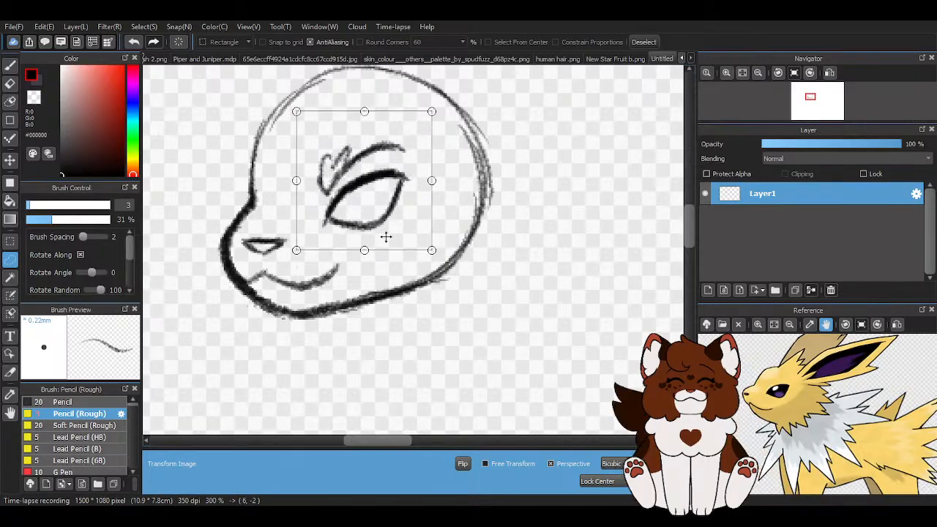
drag(376, 194, 374, 201)
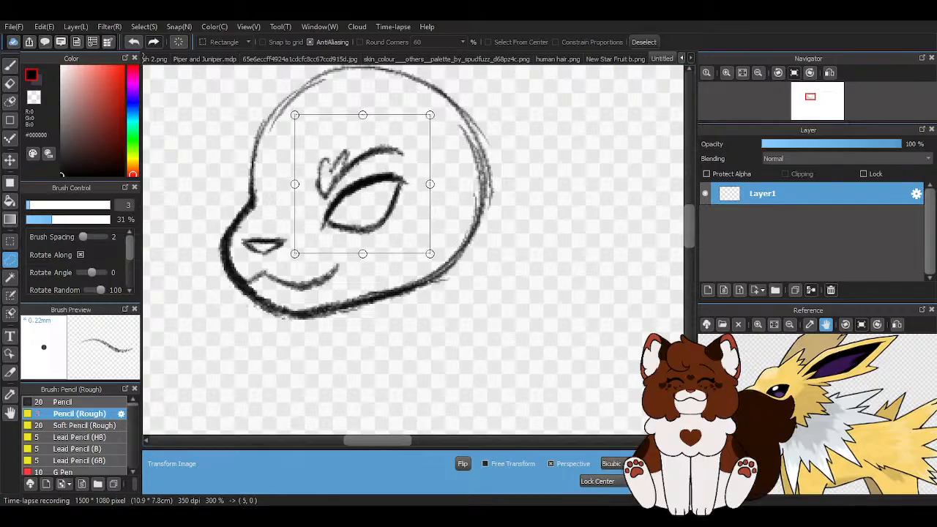
click(647, 481)
click(644, 42)
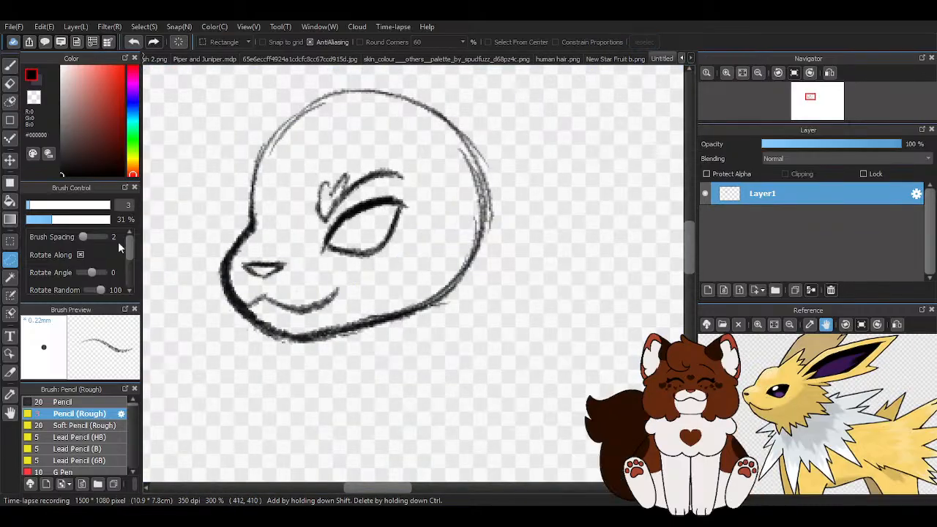
- Thicken the front outline of the muzzle with the rough pencil and trim its edge with transparent color
click(11, 65)
scroll(247, 240, up, 1)
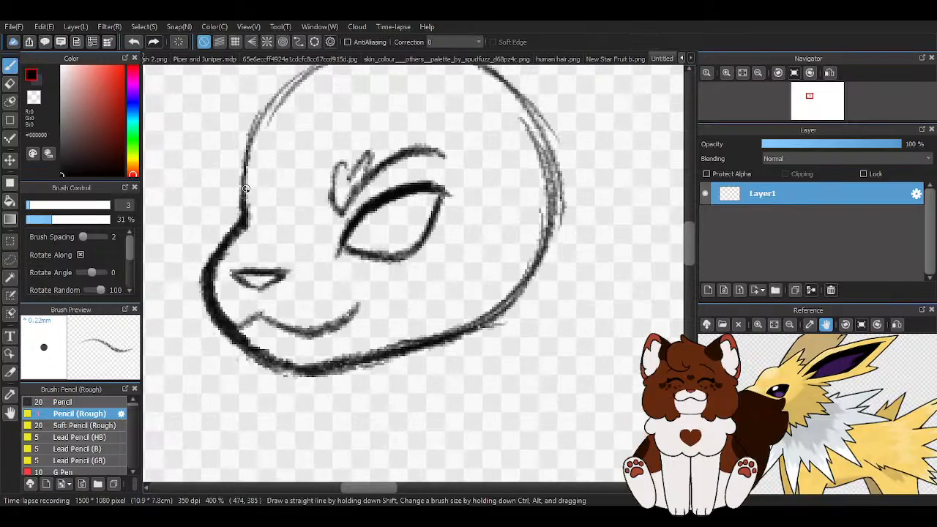
mouse_move(246, 214)
mouse_down()
mouse_move(223, 247)
mouse_move(223, 319)
mouse_move(215, 276)
mouse_move(257, 355)
mouse_up()
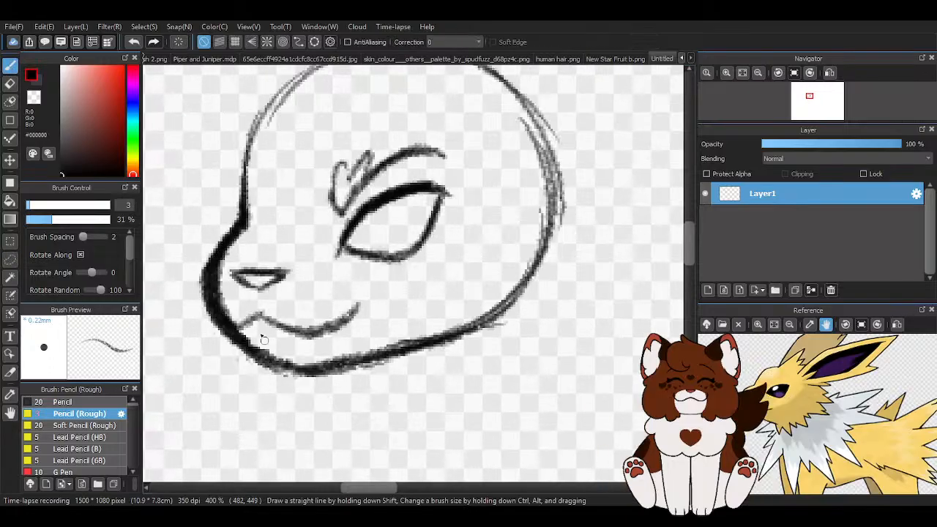
key(z)
mouse_move(218, 232)
mouse_down()
mouse_move(205, 290)
mouse_move(232, 357)
mouse_up()
scroll(237, 361, down, 1)
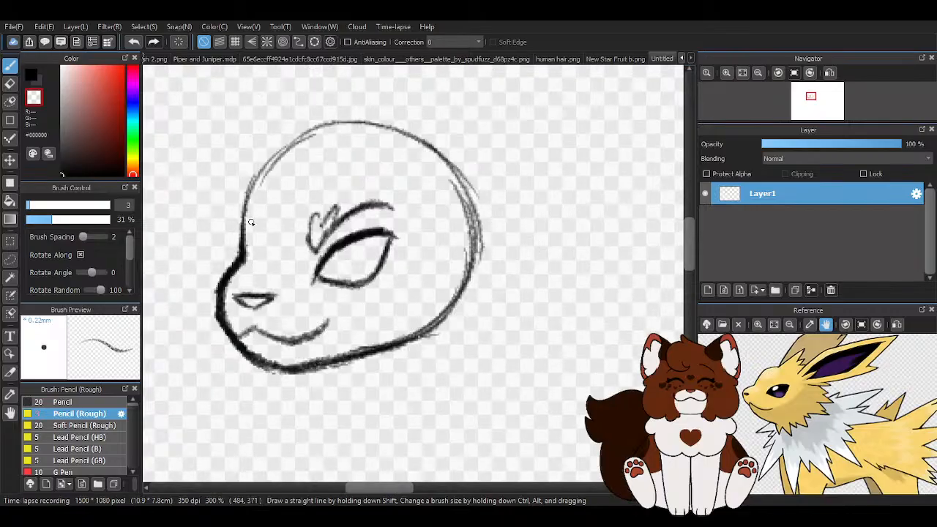
- Erase the forehead line above the muzzle together with the eye, the eyebrow and its tuft
mouse_move(237, 259)
mouse_down()
mouse_move(256, 241)
mouse_move(243, 223)
mouse_move(230, 229)
mouse_move(239, 231)
mouse_move(239, 199)
mouse_up()
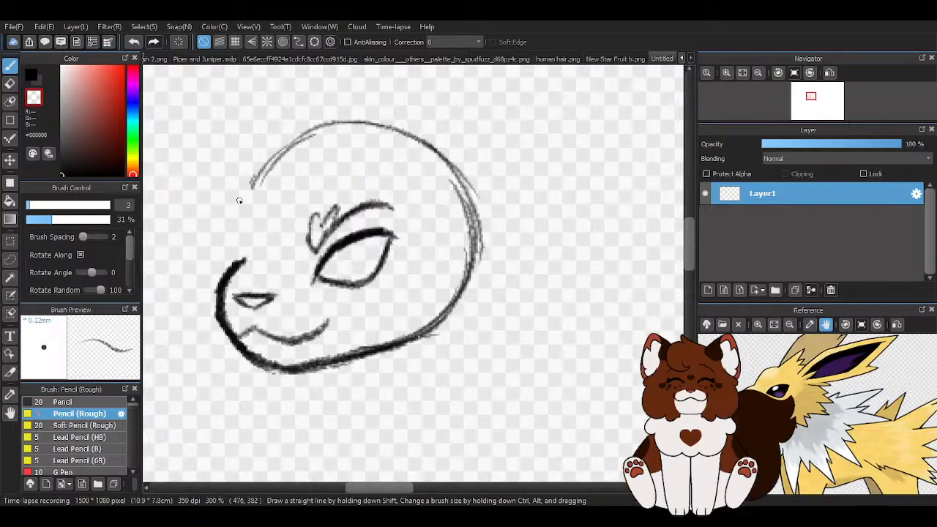
key(x)
scroll(235, 241, up, 1)
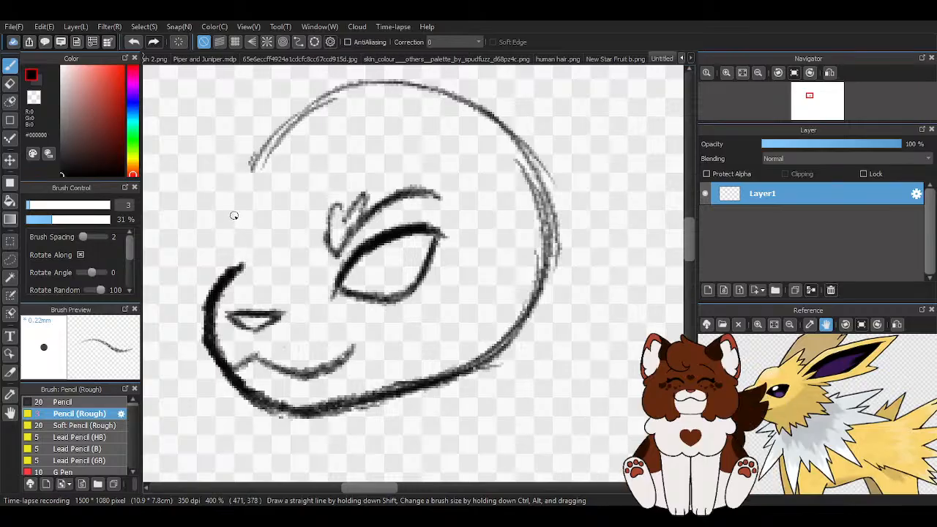
mouse_move(232, 215)
mouse_down()
mouse_move(242, 274)
mouse_move(227, 213)
mouse_move(251, 195)
mouse_move(306, 216)
mouse_move(357, 200)
mouse_up()
key(e)
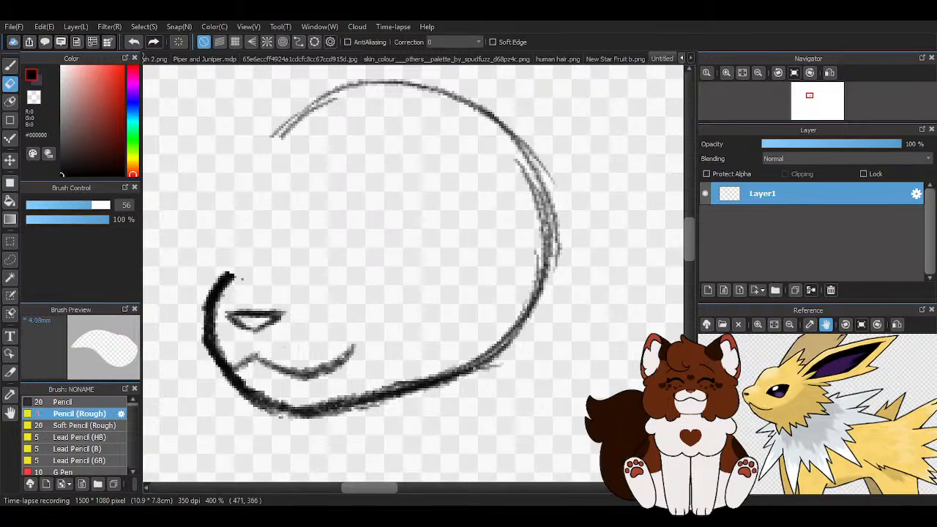
- Extend the muzzle's upper end with a tapered stroke, rough in an arched upper eyelid, and draw a curved line above the muzzle
click(12, 72)
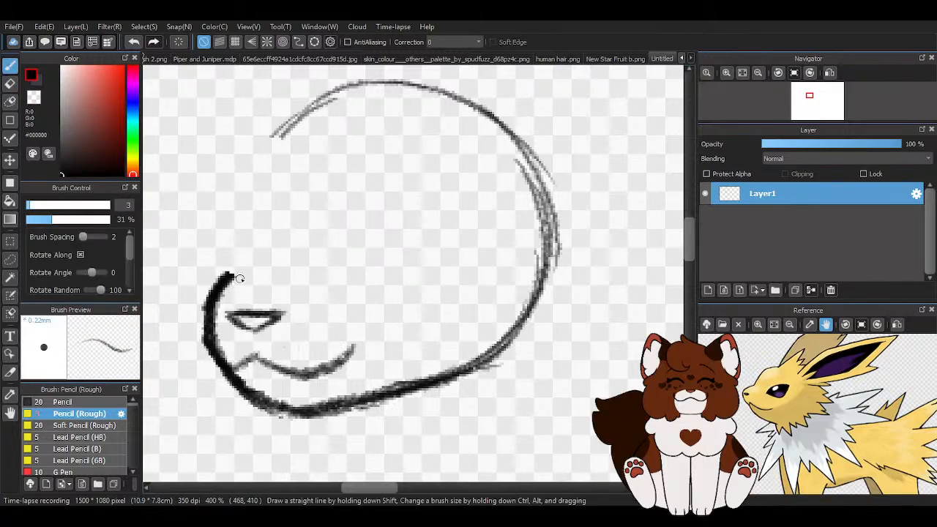
mouse_move(249, 269)
mouse_down()
mouse_move(213, 289)
mouse_move(229, 272)
mouse_up()
key(z)
key(z)
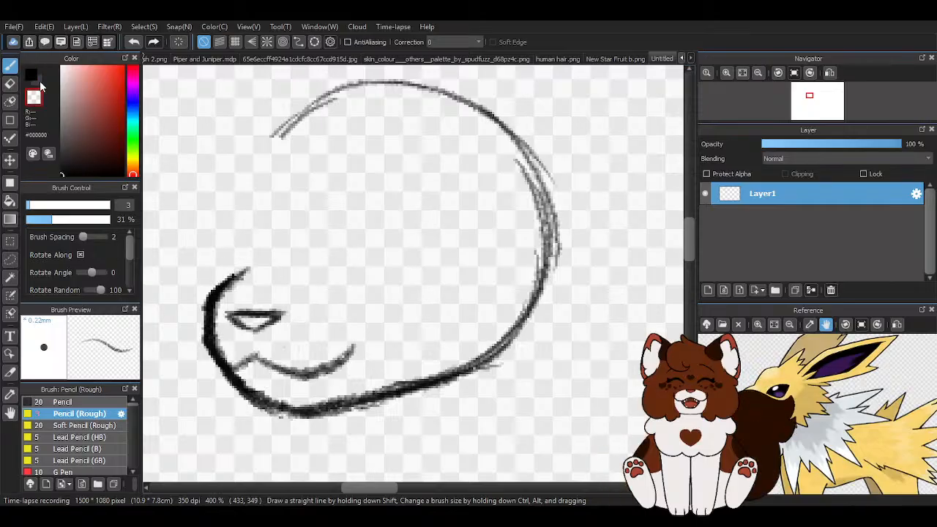
mouse_move(315, 282)
mouse_down()
mouse_move(333, 252)
mouse_move(320, 282)
mouse_move(379, 219)
mouse_move(318, 284)
mouse_move(371, 228)
mouse_move(399, 222)
mouse_up()
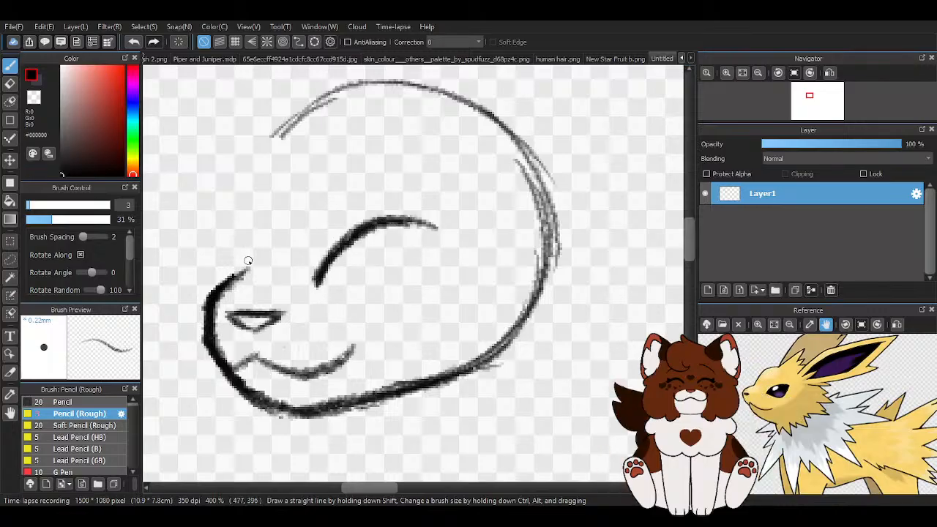
mouse_move(232, 208)
mouse_down()
mouse_move(247, 274)
mouse_move(246, 233)
mouse_move(228, 205)
mouse_move(244, 274)
mouse_up()
- Redraw the near eye with a thick arched upper lid and slanted lower outline, and add a narrow far eye above the muzzle
mouse_move(417, 221)
mouse_down()
mouse_move(340, 226)
mouse_move(316, 274)
mouse_up()
key(x)
mouse_move(322, 236)
mouse_down()
mouse_move(314, 271)
mouse_move(401, 211)
mouse_move(350, 229)
mouse_move(403, 220)
mouse_up()
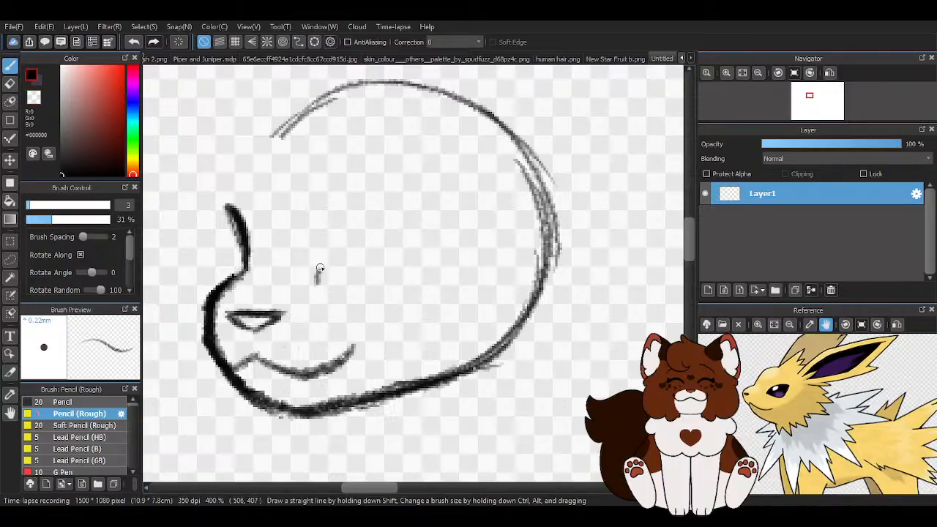
mouse_move(333, 231)
mouse_down()
mouse_move(374, 214)
mouse_move(327, 267)
mouse_move(320, 292)
mouse_move(369, 227)
mouse_move(412, 222)
mouse_up()
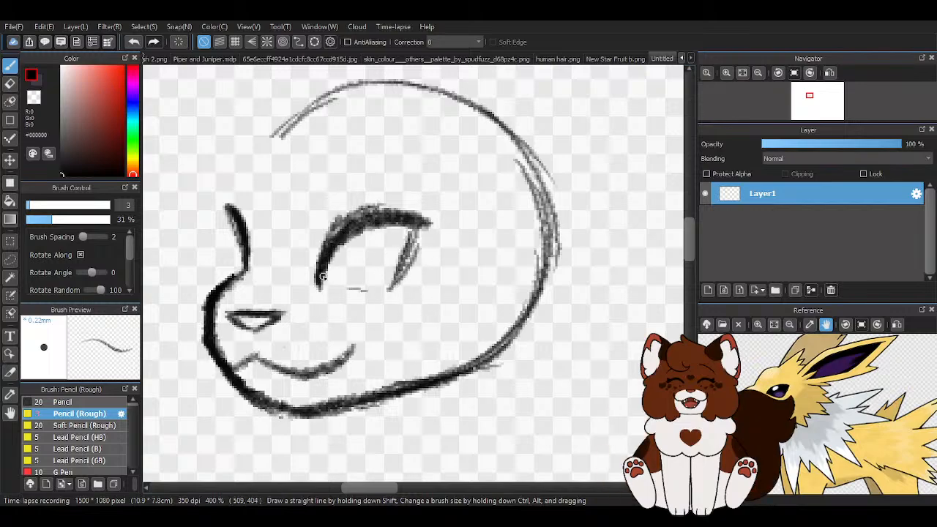
mouse_move(329, 278)
mouse_down()
mouse_move(388, 294)
mouse_move(413, 238)
mouse_up()
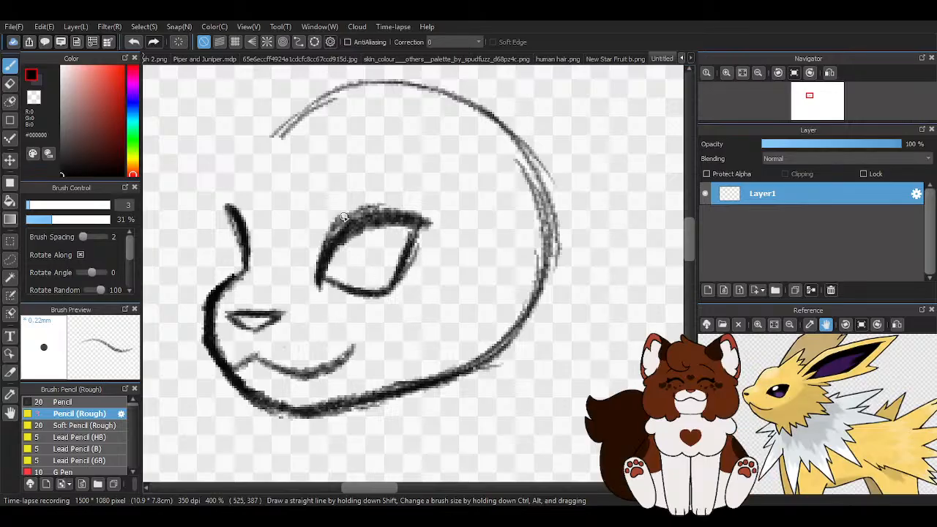
drag(314, 253, 382, 203)
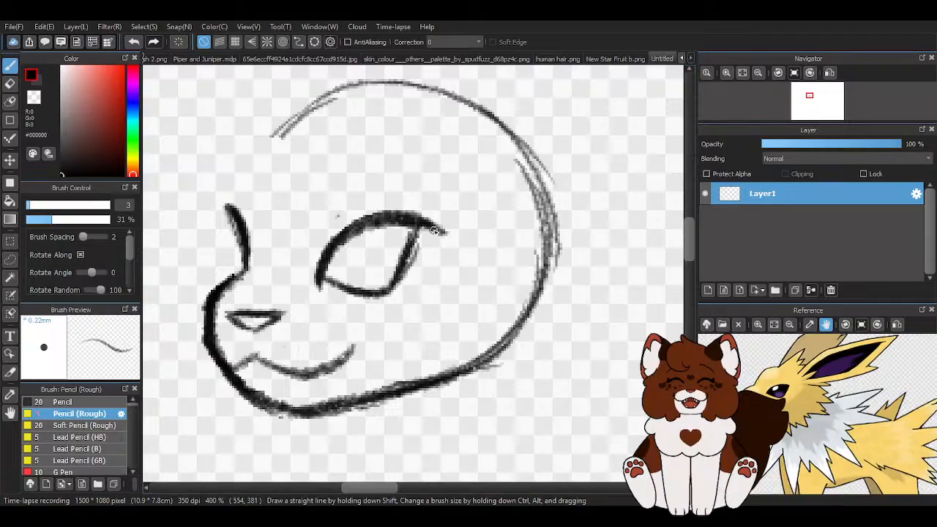
drag(437, 229, 385, 294)
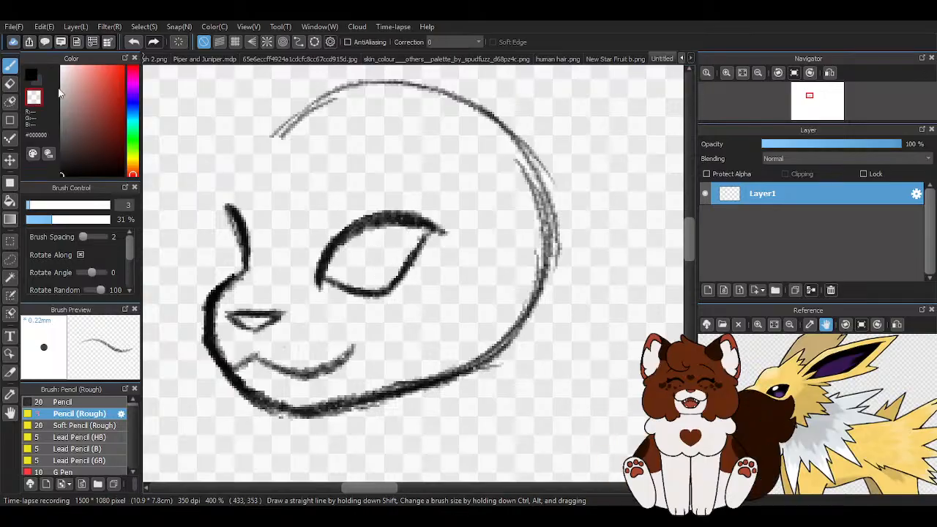
drag(227, 211, 232, 275)
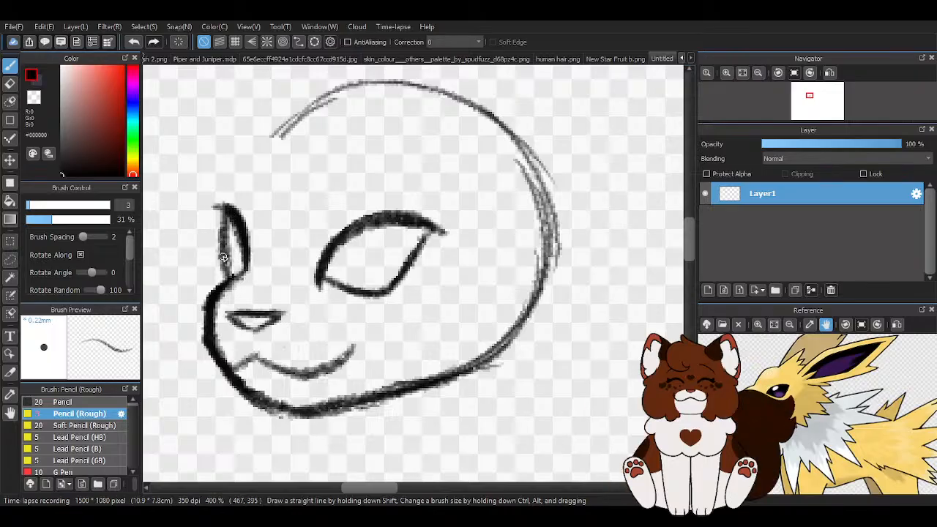
- Erase both eyes and the front upper part of the head outline
scroll(368, 321, down, 2)
scroll(393, 341, up, 1)
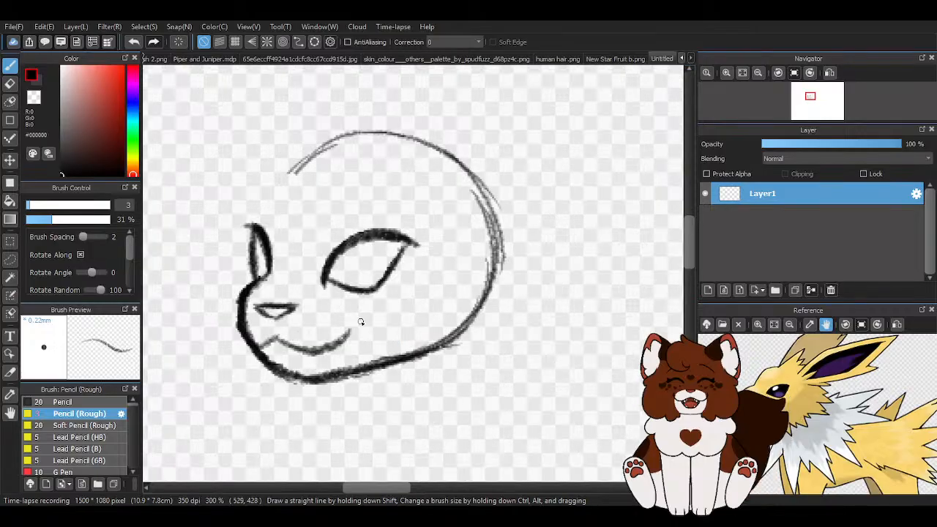
key(e)
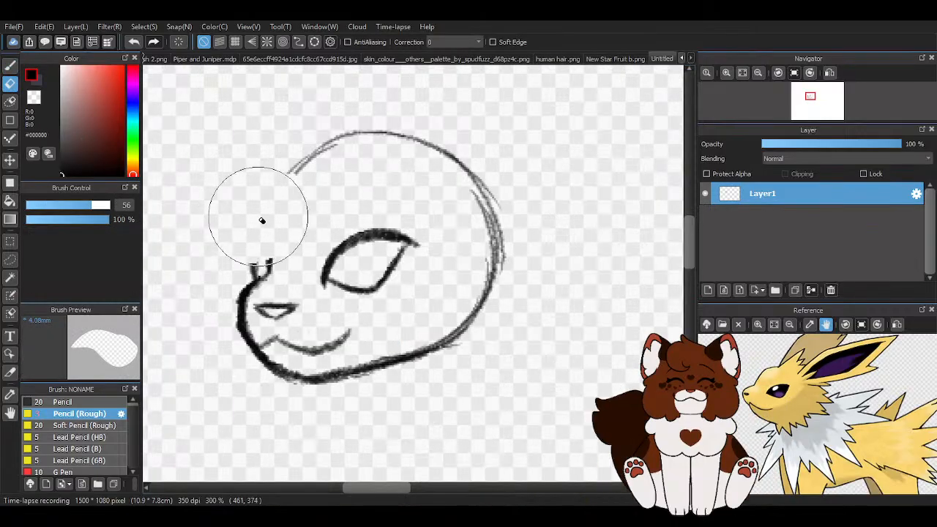
mouse_move(254, 232)
mouse_down()
mouse_move(365, 234)
mouse_move(356, 244)
mouse_move(307, 207)
mouse_move(315, 172)
mouse_up()
- Sketch a new rounded skull outline in black from the jaw around the back and top of the head to the forehead
key(b)
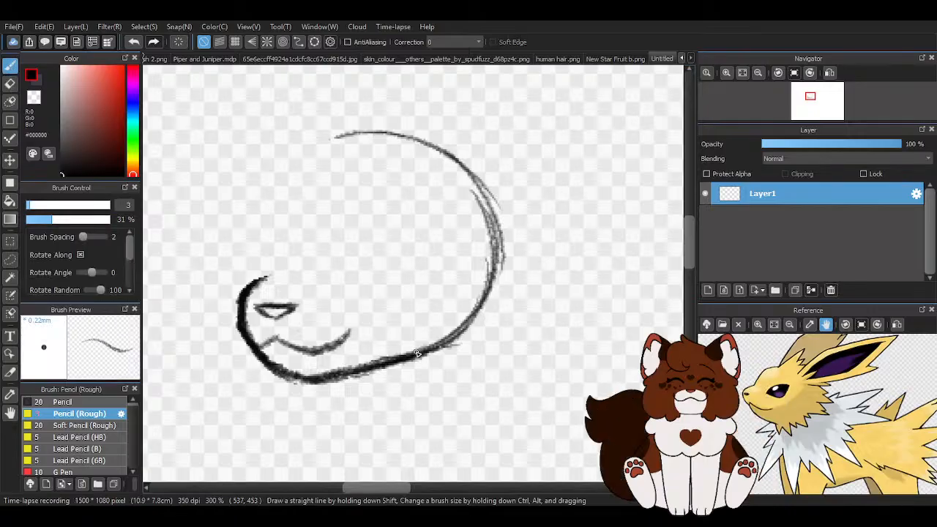
drag(417, 353, 475, 290)
mouse_move(432, 346)
mouse_down()
mouse_move(474, 224)
mouse_move(450, 188)
mouse_up()
drag(478, 246, 370, 143)
drag(429, 169, 299, 149)
drag(376, 139, 269, 172)
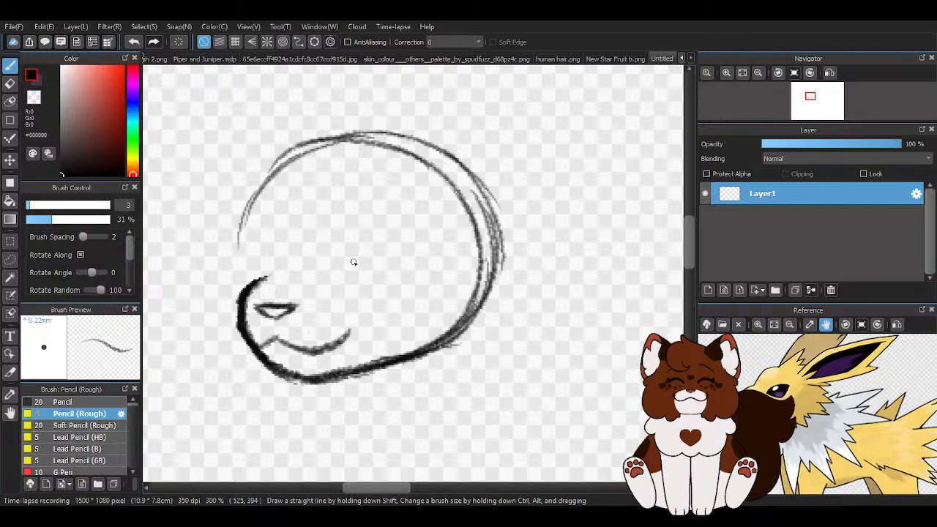
- Thicken the muzzle's upper end and draw a new eye inside the head, starting with a thick arched upper lid
scroll(491, 290, down, 2)
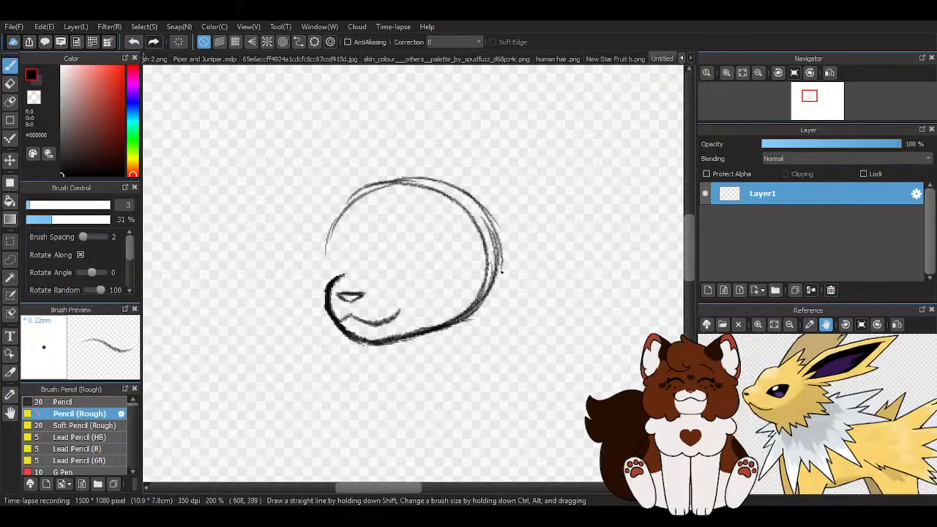
scroll(330, 244, down, 3)
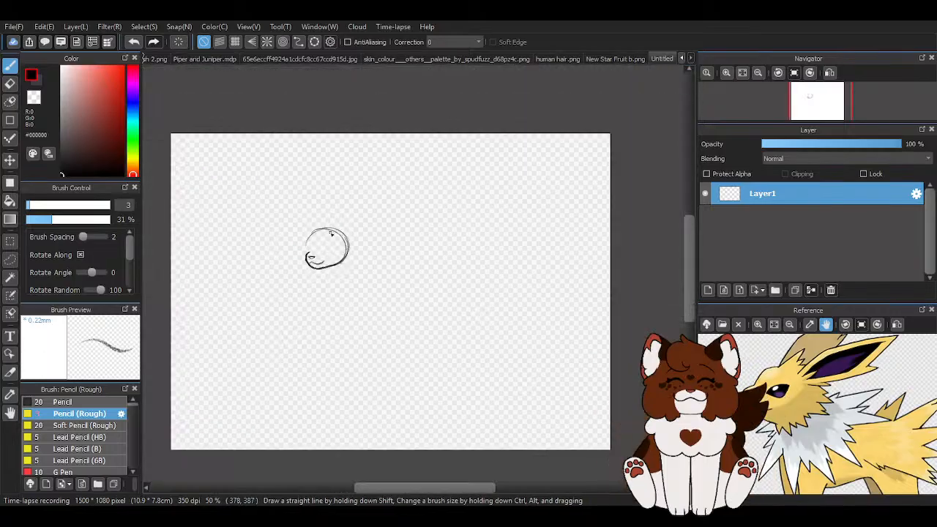
scroll(318, 235, up, 3)
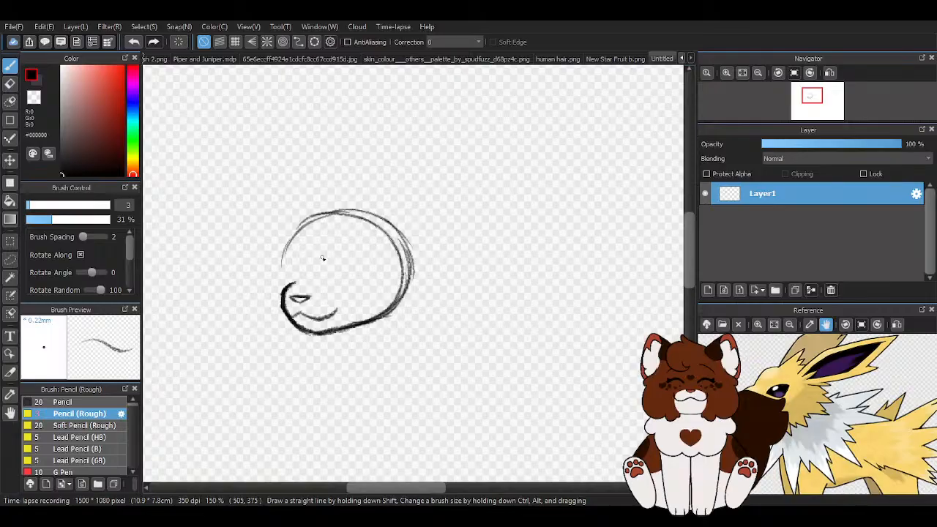
scroll(322, 249, down, 3)
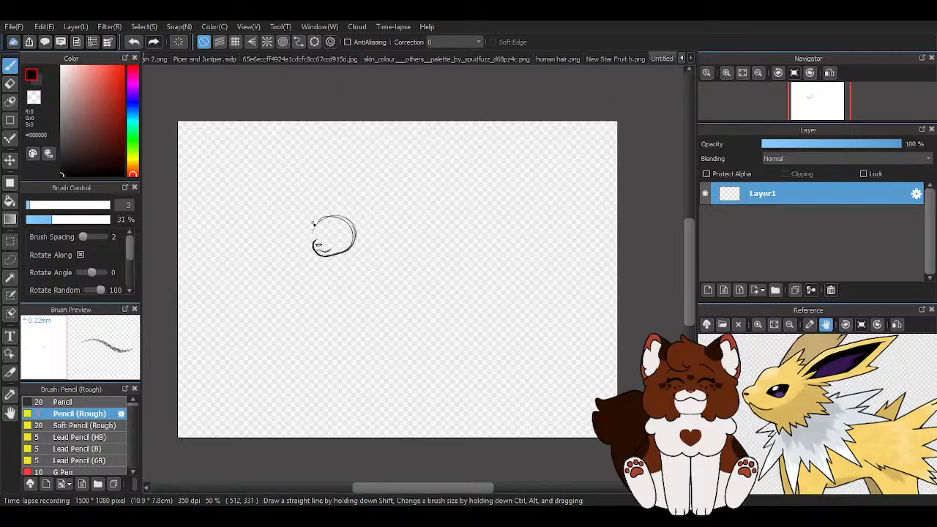
scroll(313, 223, up, 5)
scroll(242, 263, up, 1)
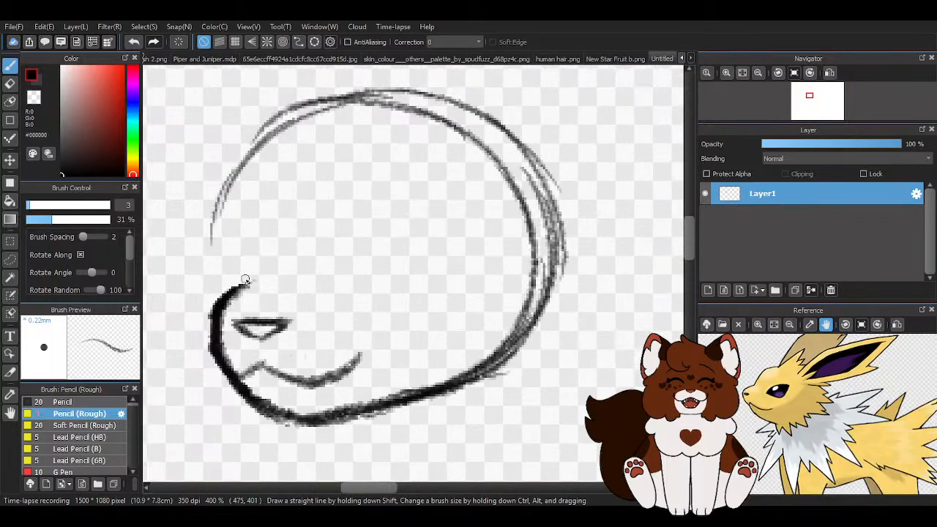
scroll(356, 265, down, 1)
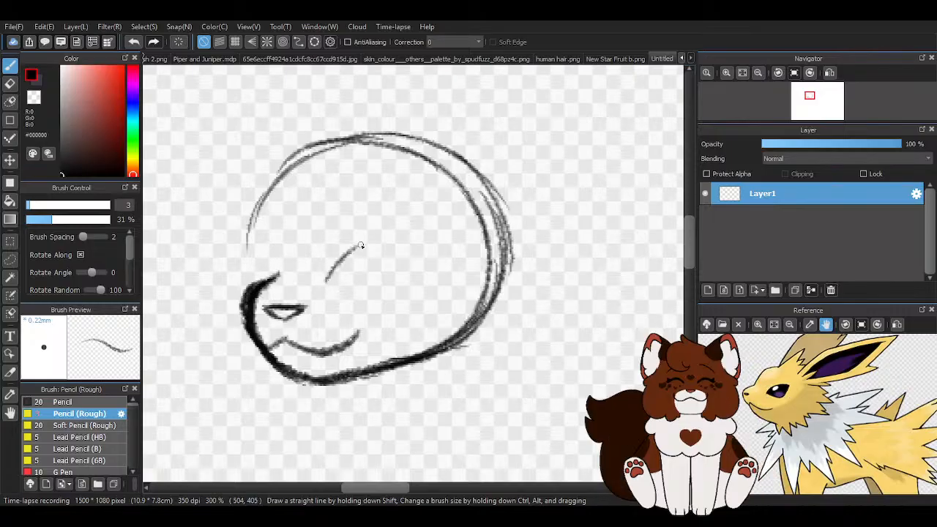
drag(396, 242, 350, 253)
mouse_move(330, 287)
mouse_down()
mouse_move(347, 256)
mouse_move(395, 240)
mouse_up()
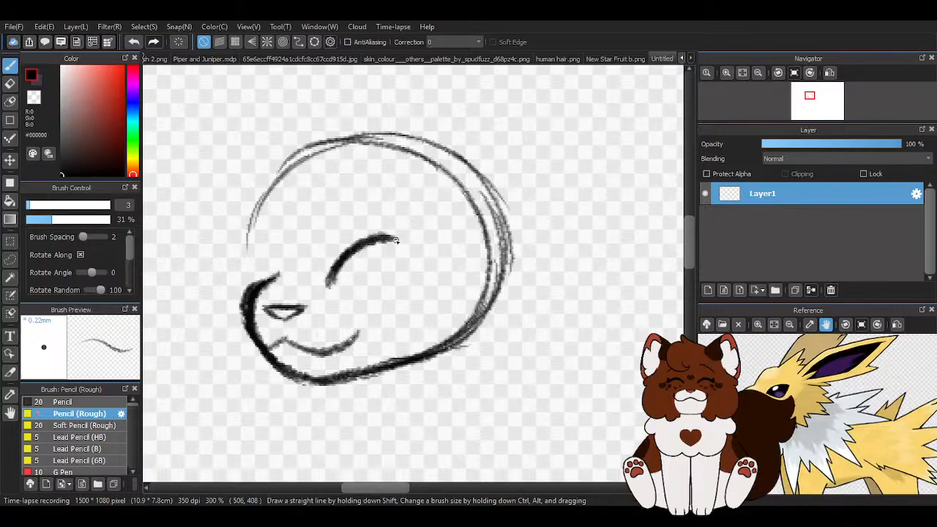
scroll(409, 245, up, 1)
mouse_move(384, 289)
mouse_down()
mouse_move(313, 294)
mouse_move(402, 234)
mouse_up()
- Erase the entire head sketch from the canvas and return to the rough pencil brush
click(10, 83)
mouse_move(253, 282)
mouse_down()
mouse_move(343, 224)
mouse_move(409, 167)
mouse_move(511, 177)
mouse_move(364, 308)
mouse_up()
scroll(345, 206, down, 3)
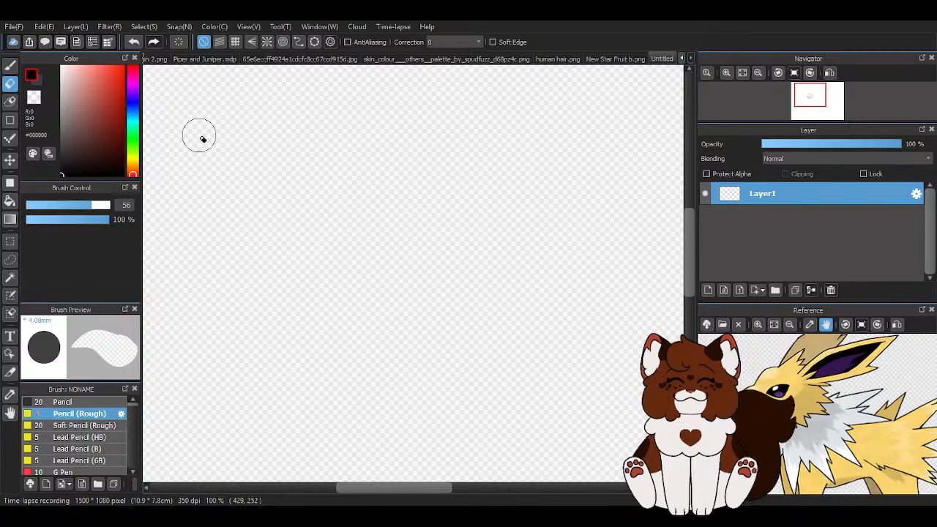
key(b)
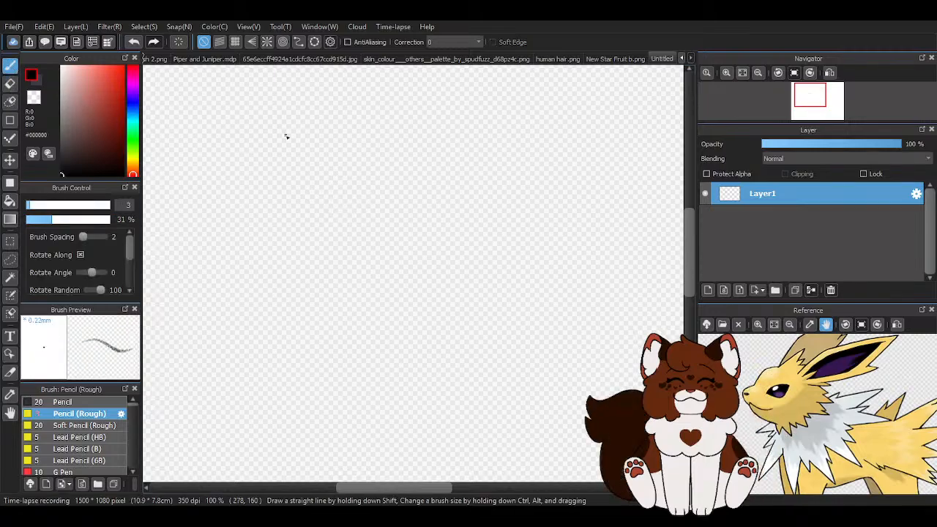
scroll(307, 174, down, 2)
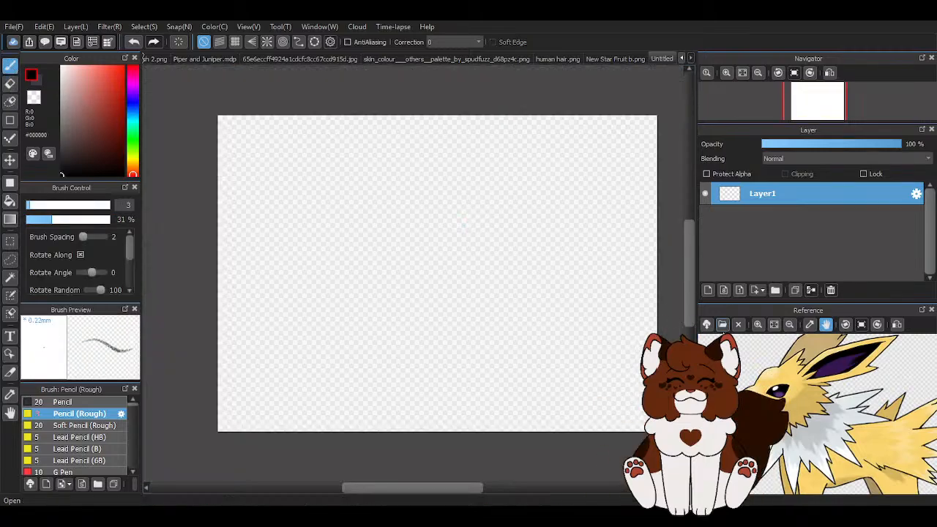
- Sketch a rough circle for the head in the upper part of the canvas using overlapping black pencil strokes
scroll(299, 217, down, 1)
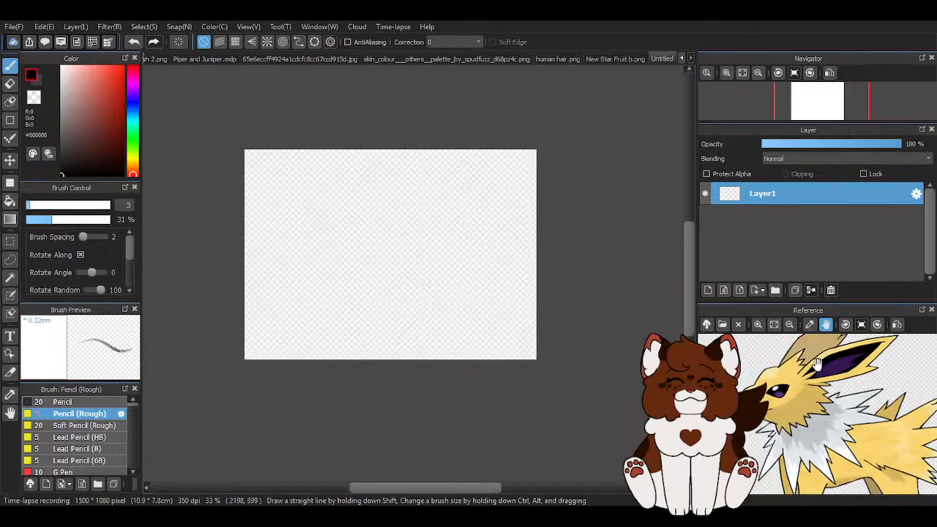
click(737, 324)
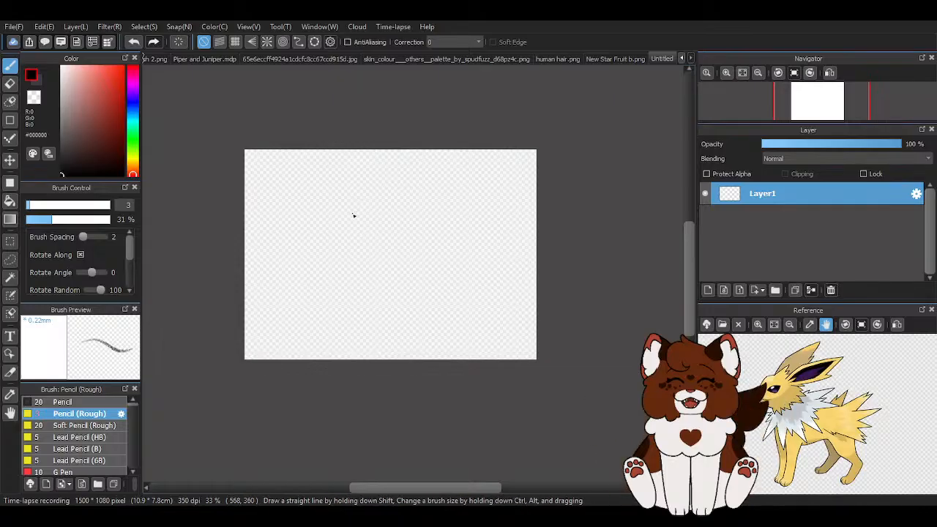
scroll(353, 214, up, 4)
scroll(362, 190, up, 2)
drag(430, 170, 346, 153)
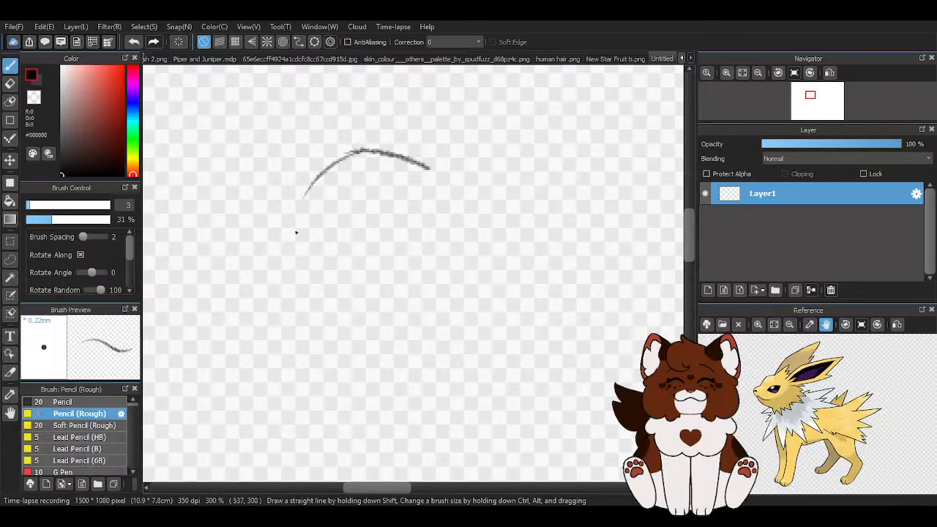
drag(301, 197, 332, 324)
mouse_move(294, 271)
mouse_down()
mouse_move(343, 332)
mouse_move(394, 336)
mouse_up()
mouse_move(347, 333)
mouse_down()
mouse_move(470, 301)
mouse_move(476, 221)
mouse_up()
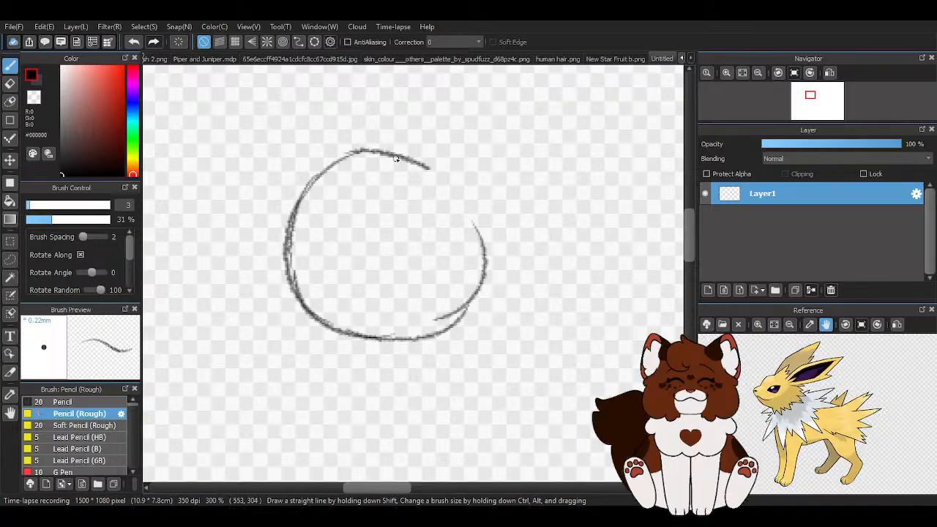
drag(396, 156, 484, 266)
drag(433, 185, 483, 247)
scroll(324, 256, down, 5)
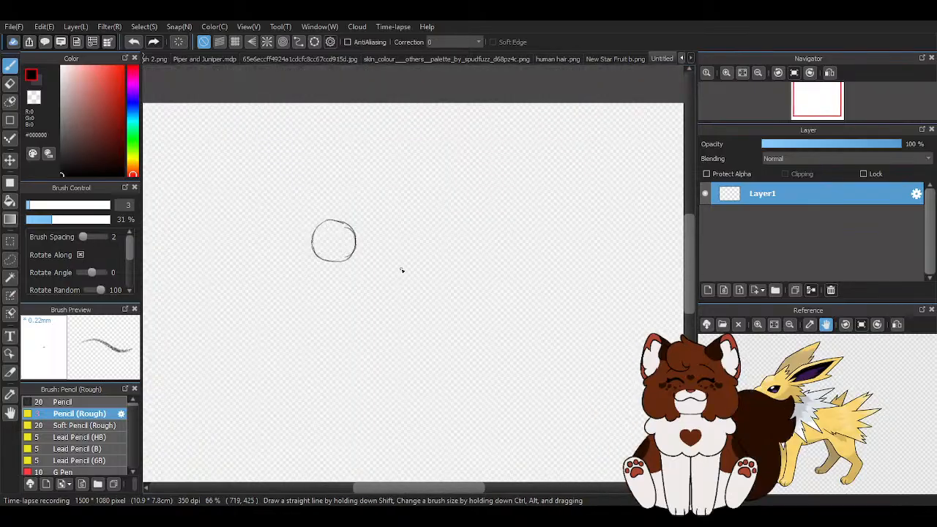
- Sketch a short muzzle bulging from the lower front of the head circle and curving along the jaw to the back
scroll(345, 315, up, 3)
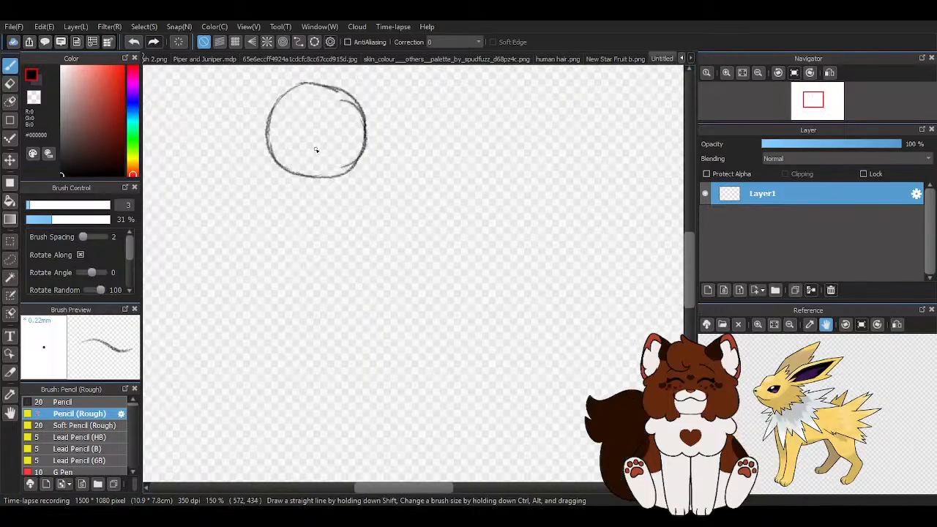
scroll(303, 199, up, 3)
mouse_move(231, 170)
mouse_down()
mouse_move(200, 236)
mouse_move(209, 259)
mouse_move(281, 291)
mouse_up()
mouse_move(208, 249)
mouse_down()
mouse_move(261, 250)
mouse_move(324, 293)
mouse_move(262, 284)
mouse_move(313, 291)
mouse_move(458, 249)
mouse_up()
scroll(432, 234, down, 2)
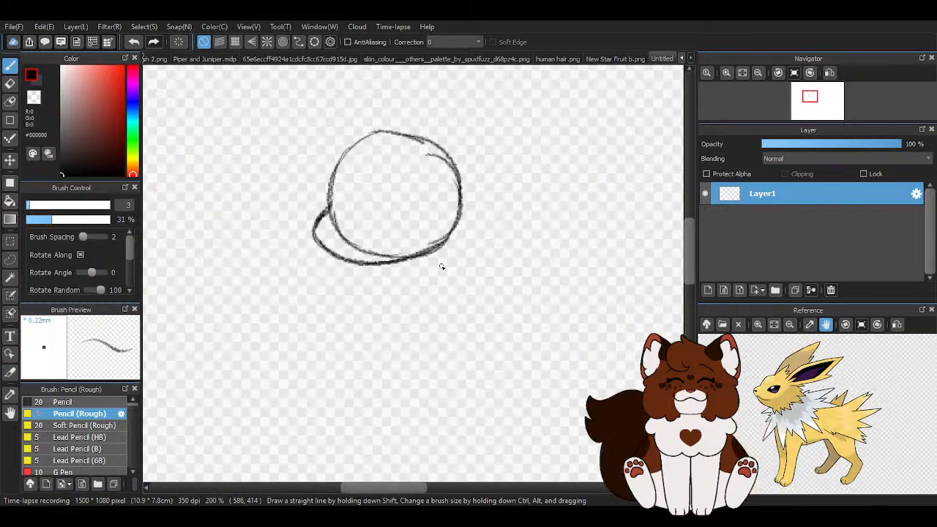
- Draw a curved smiling mouth and a small nose on the muzzle, and thicken the muzzle's front outline
scroll(321, 247, up, 1)
drag(338, 245, 402, 224)
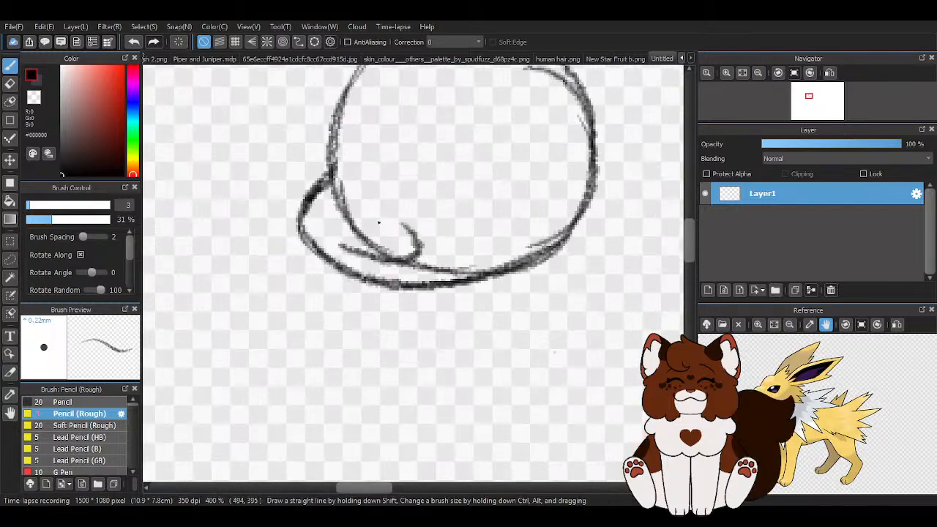
mouse_move(315, 212)
mouse_down()
mouse_move(343, 212)
mouse_move(320, 213)
mouse_up()
mouse_move(331, 167)
mouse_down()
mouse_move(299, 226)
mouse_move(314, 250)
mouse_up()
drag(296, 211, 330, 261)
mouse_move(320, 174)
mouse_down()
mouse_move(301, 219)
mouse_move(314, 183)
mouse_move(308, 216)
mouse_move(373, 282)
mouse_move(483, 269)
mouse_move(560, 245)
mouse_move(598, 146)
mouse_up()
- Erase the construction circle's line inside the muzzle and jaw and the stray inner arc at the back of the skull
scroll(408, 176, down, 3)
scroll(375, 205, up, 3)
key(z)
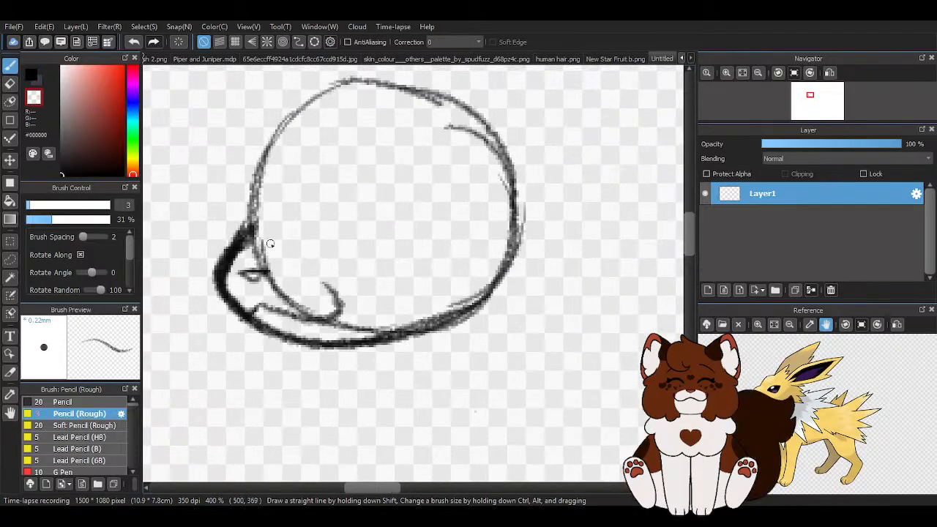
mouse_move(248, 253)
mouse_down()
mouse_move(260, 245)
mouse_move(295, 255)
mouse_move(260, 274)
mouse_move(337, 326)
mouse_move(453, 306)
mouse_up()
drag(402, 320, 469, 299)
drag(356, 336, 471, 290)
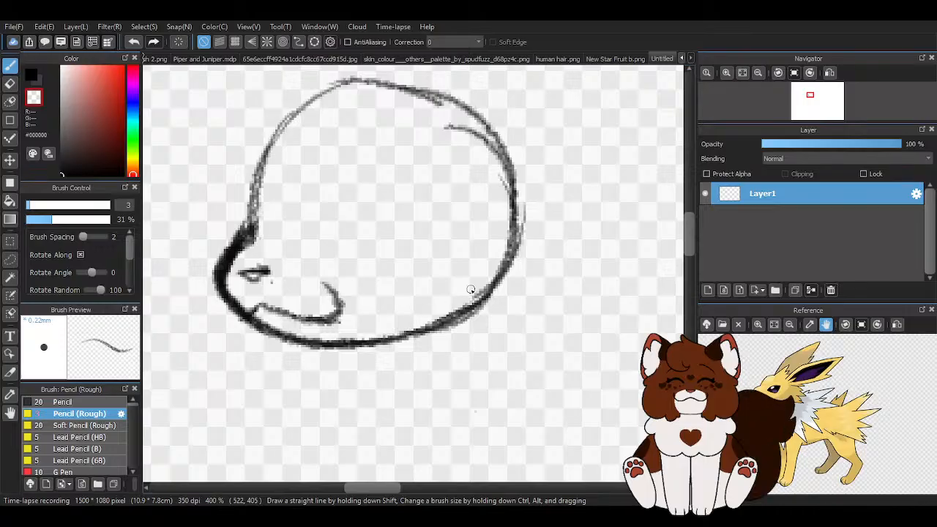
mouse_move(446, 126)
mouse_down()
mouse_move(466, 134)
mouse_move(491, 215)
mouse_up()
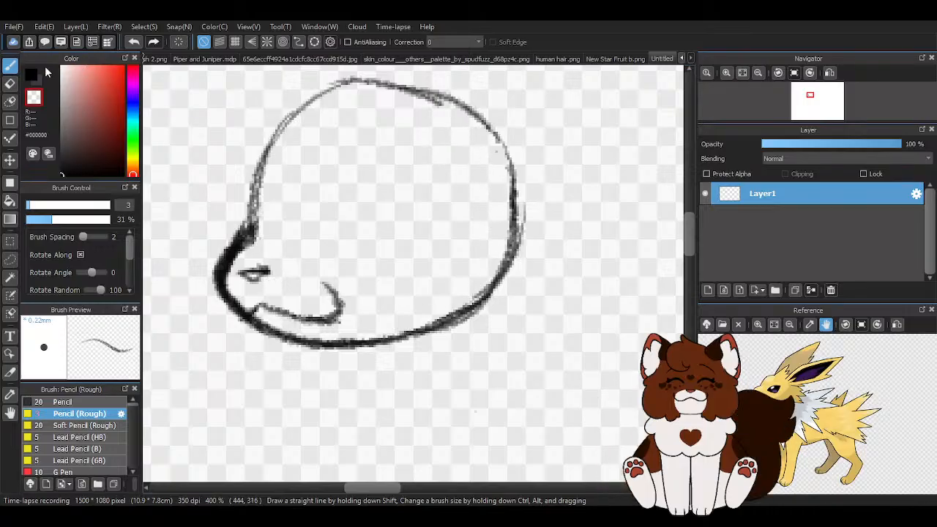
- Close the small nose shape in black and reinforce the head outline along the top and back with heavier strokes
scroll(249, 281, up, 1)
mouse_move(256, 273)
mouse_down()
mouse_move(281, 270)
mouse_move(238, 272)
mouse_move(252, 269)
mouse_up()
scroll(271, 267, down, 3)
scroll(346, 226, up, 2)
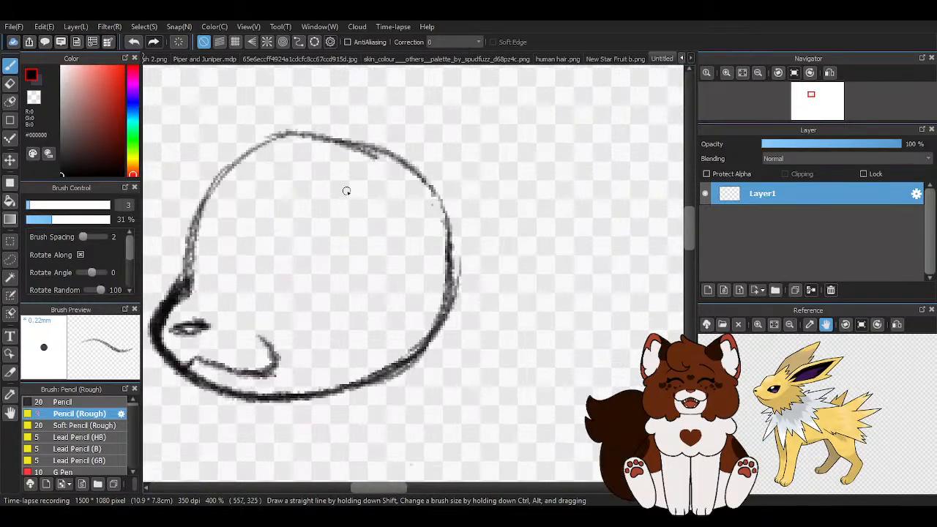
mouse_move(208, 195)
mouse_down()
mouse_move(293, 136)
mouse_move(316, 133)
mouse_move(300, 136)
mouse_move(433, 218)
mouse_move(435, 189)
mouse_up()
mouse_move(360, 146)
mouse_down()
mouse_move(417, 180)
mouse_move(442, 256)
mouse_up()
drag(330, 142, 425, 240)
mouse_move(348, 148)
mouse_down()
mouse_move(423, 192)
mouse_move(443, 269)
mouse_up()
drag(387, 169, 413, 353)
drag(443, 261, 366, 376)
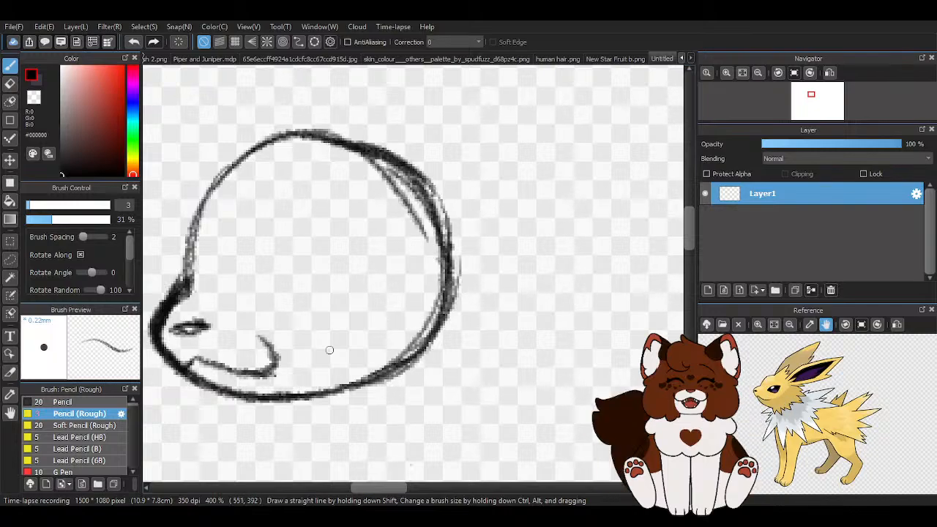
- Thin the thick front outline of the muzzle by erasing along its edges with the transparent colour
scroll(347, 268, down, 2)
scroll(267, 293, up, 2)
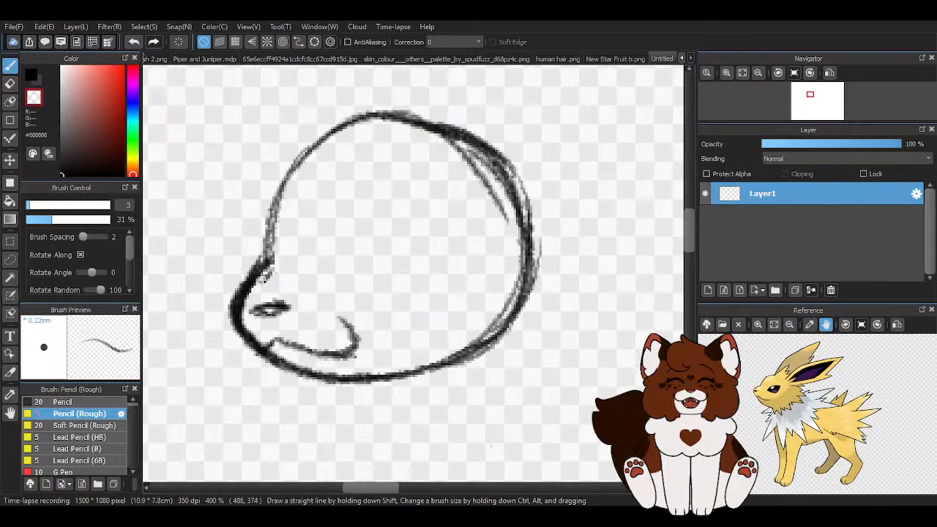
mouse_move(240, 320)
mouse_down()
mouse_move(252, 291)
mouse_move(274, 274)
mouse_up()
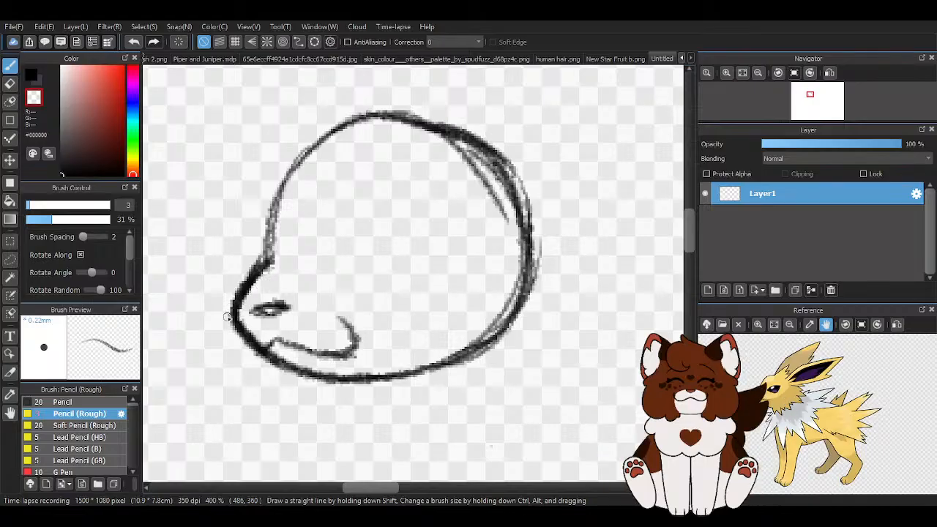
scroll(227, 316, down, 2)
scroll(240, 360, up, 2)
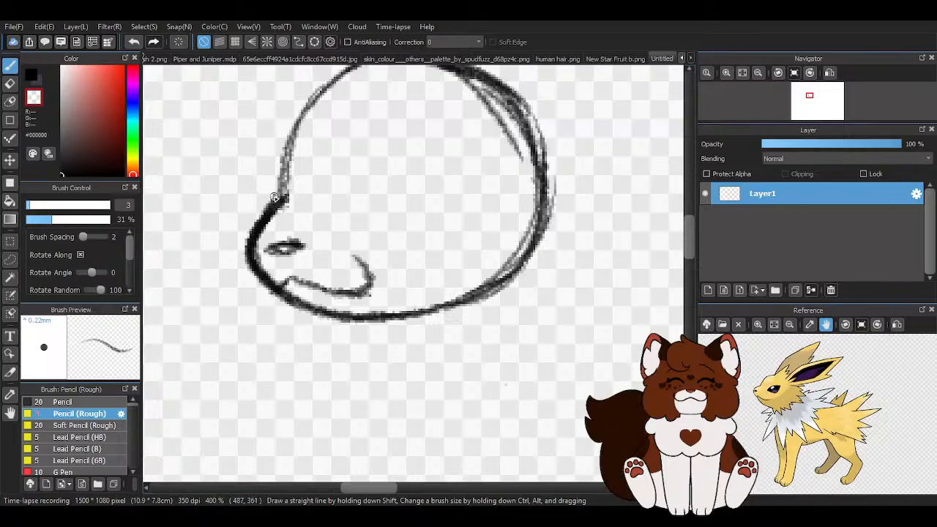
scroll(378, 277, down, 3)
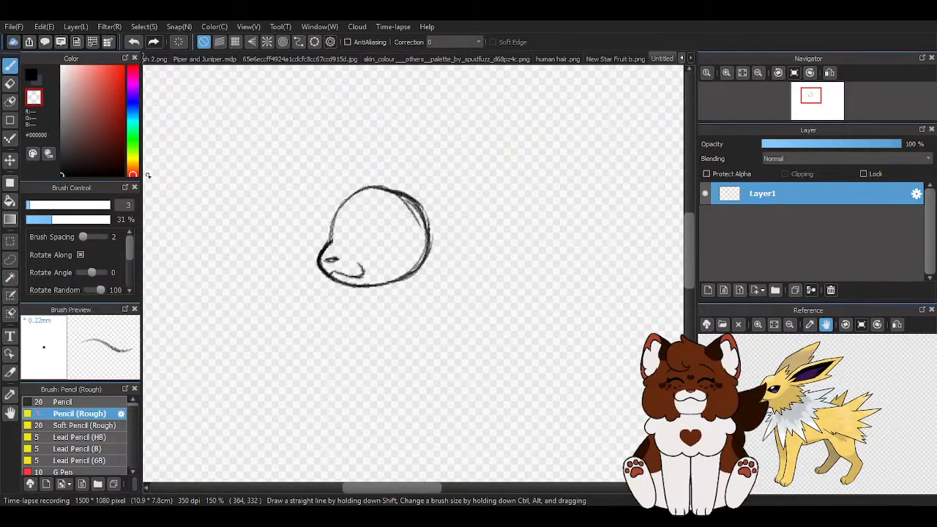
- Draw a slanted eye in black with a thick arched upper lid, an angled back edge and a short lower lid
scroll(387, 233, up, 3)
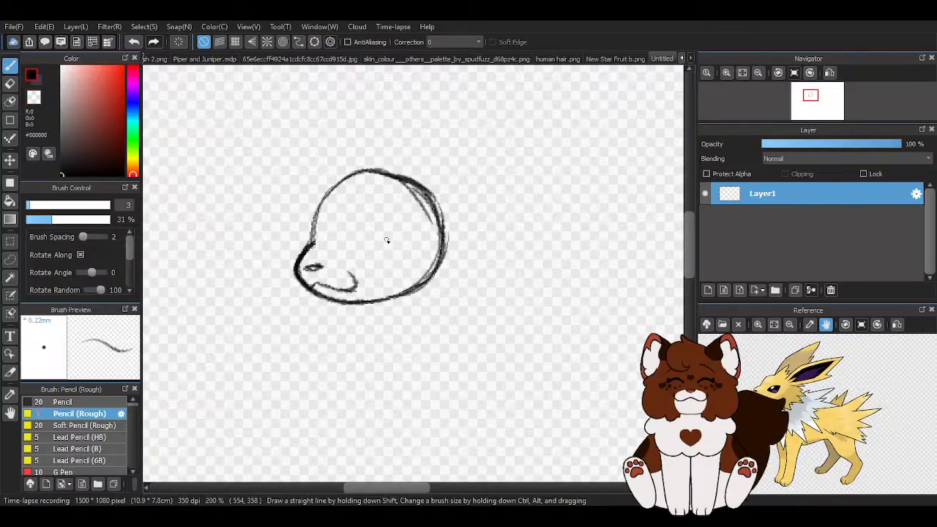
drag(302, 257, 332, 221)
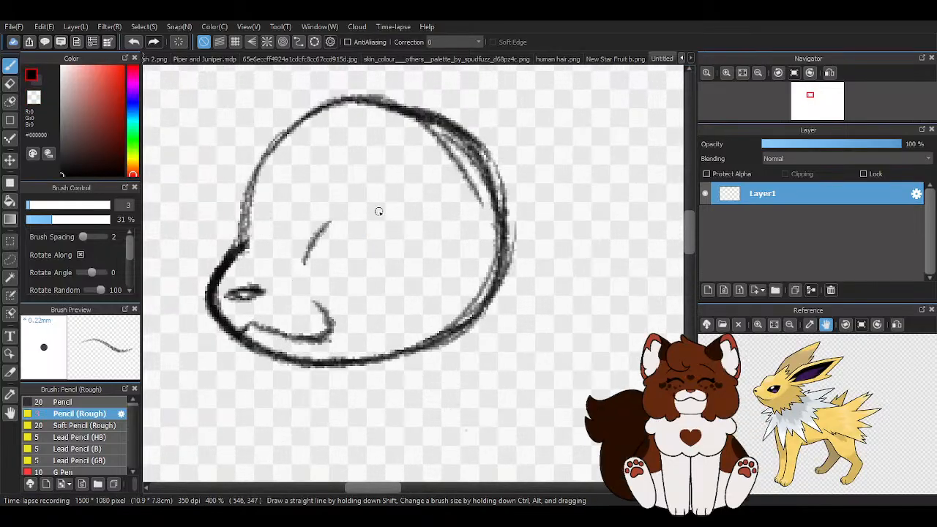
mouse_move(385, 208)
mouse_down()
mouse_move(317, 254)
mouse_move(341, 213)
mouse_move(306, 255)
mouse_move(345, 216)
mouse_move(388, 209)
mouse_up()
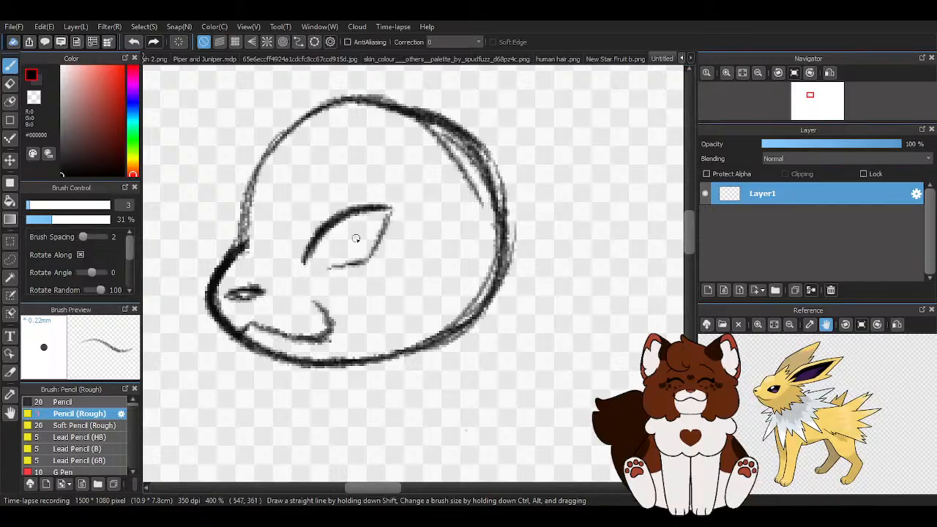
- Add a furrowed brow above the eye and draw a curved iris inside the front of the eye
mouse_move(287, 238)
mouse_down()
mouse_move(344, 193)
mouse_move(296, 241)
mouse_move(289, 229)
mouse_up()
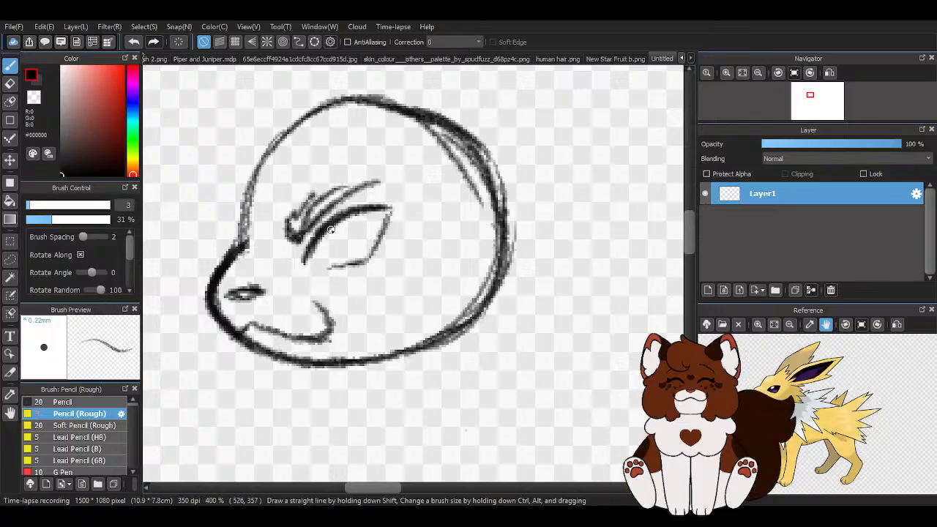
drag(306, 227, 300, 231)
key(ctrl+z)
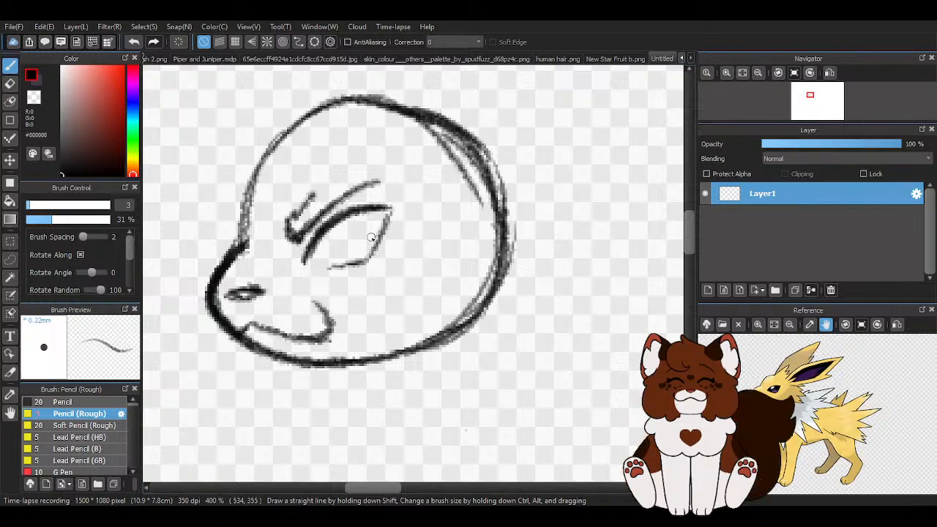
mouse_move(337, 222)
mouse_down()
mouse_move(366, 251)
mouse_move(351, 227)
mouse_move(376, 239)
mouse_move(361, 213)
mouse_move(331, 260)
mouse_move(345, 234)
mouse_move(312, 258)
mouse_move(311, 244)
mouse_move(316, 268)
mouse_move(313, 256)
mouse_move(338, 247)
mouse_move(345, 217)
mouse_move(333, 267)
mouse_up()
click(132, 43)
click(132, 43)
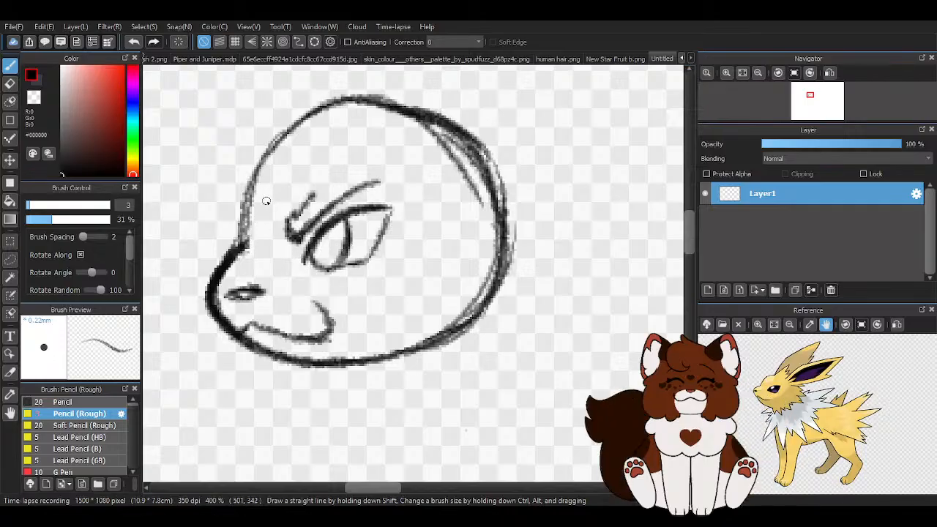
- Darken the upturned corner of the mouth and clean up the mouth line by erasing along its edges
scroll(344, 240, down, 2)
scroll(356, 246, up, 3)
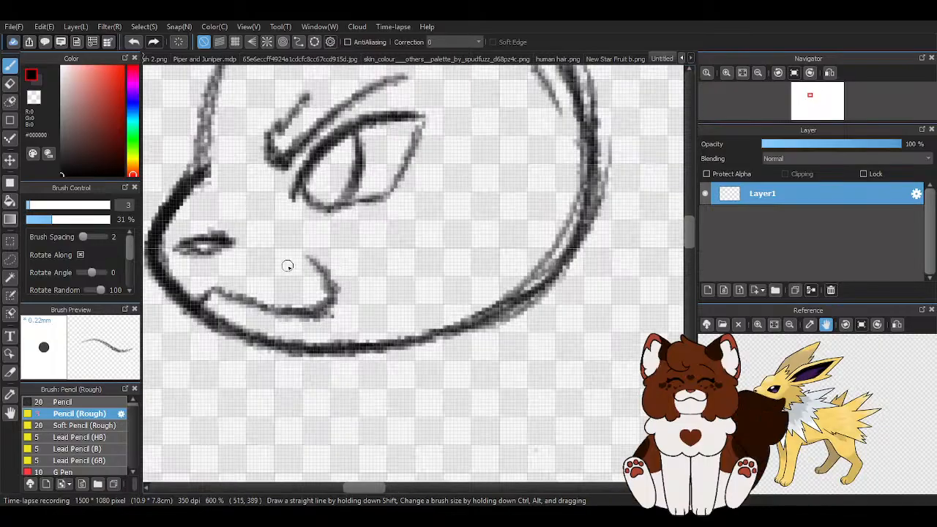
mouse_move(312, 262)
mouse_down()
mouse_move(281, 302)
mouse_move(214, 287)
mouse_move(302, 305)
mouse_move(322, 260)
mouse_up()
key(z)
mouse_move(244, 309)
mouse_down()
mouse_move(335, 301)
mouse_move(322, 319)
mouse_up()
mouse_move(336, 299)
mouse_down()
mouse_move(324, 256)
mouse_move(316, 311)
mouse_up()
drag(254, 285, 291, 302)
scroll(283, 256, down, 3)
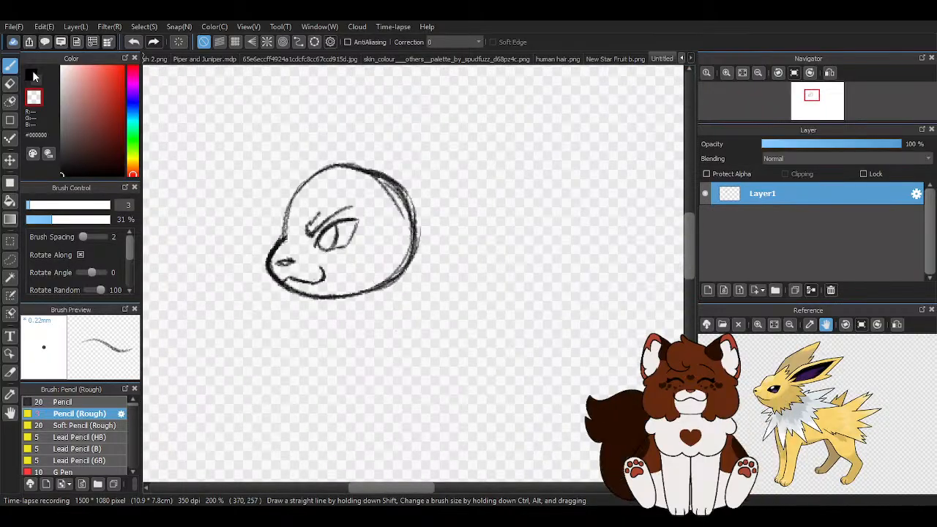
- Trim the muzzle outline's outer edge and erase the forehead line between the muzzle and the top of the skull
scroll(285, 275, up, 2)
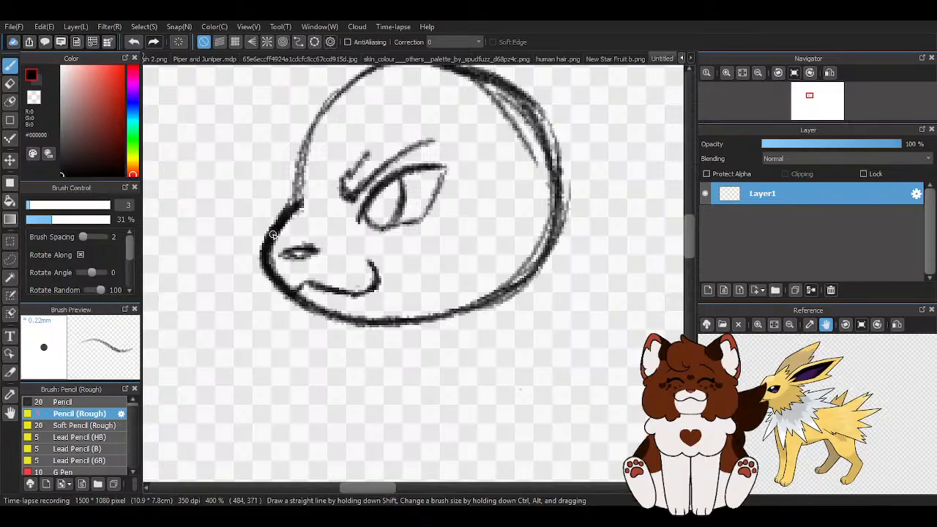
key(z)
mouse_move(290, 204)
mouse_down()
mouse_move(258, 259)
mouse_move(268, 294)
mouse_up()
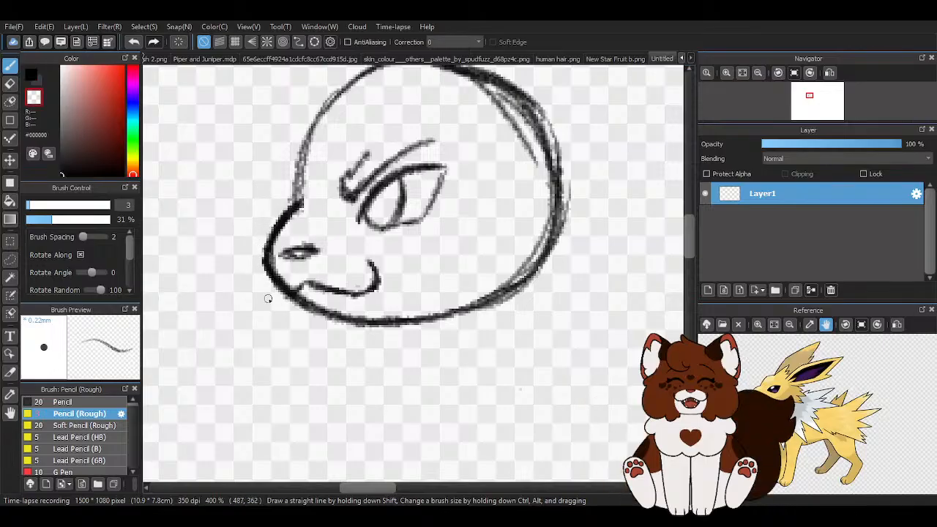
mouse_move(303, 204)
mouse_down()
mouse_move(293, 188)
mouse_move(305, 188)
mouse_move(308, 141)
mouse_up()
scroll(285, 211, down, 2)
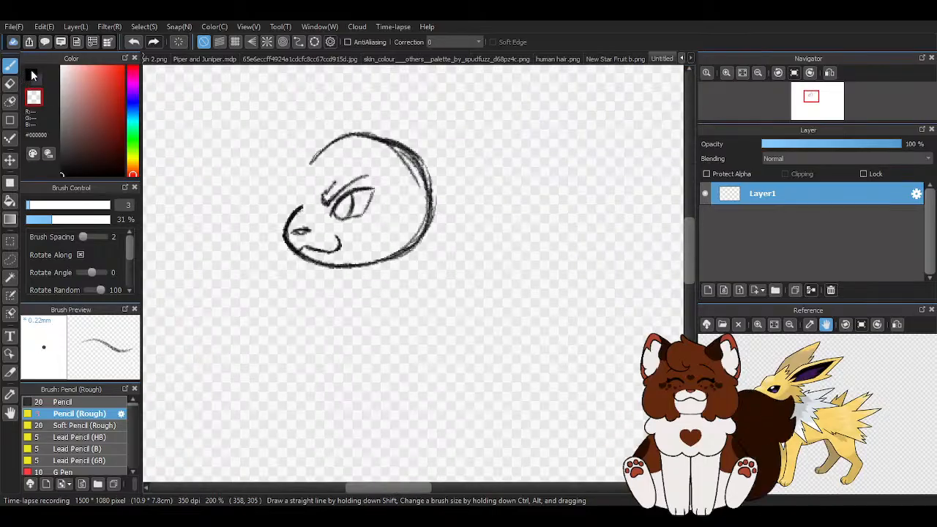
- Sketch the narrow far eye in black with short strokes at the upper end of the muzzle
click(30, 74)
scroll(304, 198, up, 3)
mouse_move(289, 174)
mouse_down()
mouse_move(299, 198)
mouse_move(293, 157)
mouse_move(287, 204)
mouse_up()
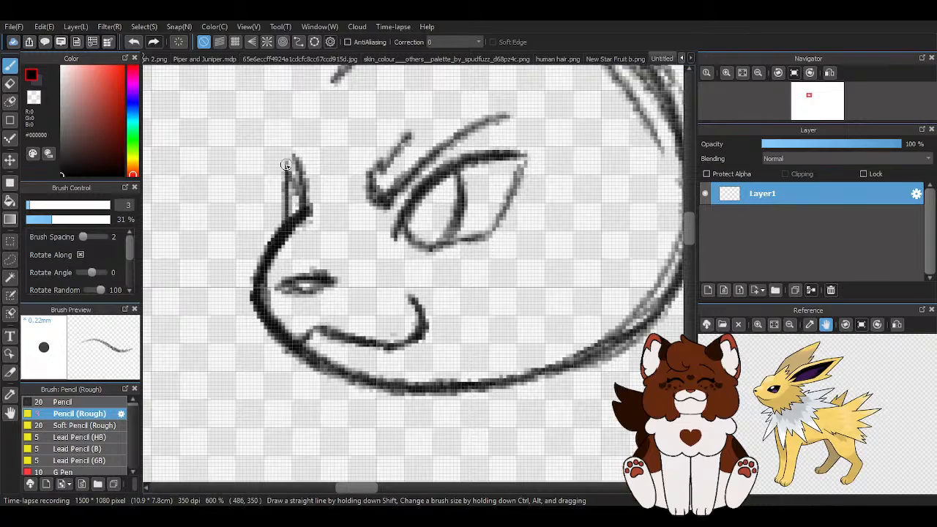
mouse_move(286, 165)
mouse_down()
mouse_move(298, 204)
mouse_move(320, 181)
mouse_move(316, 197)
mouse_move(286, 125)
mouse_move(318, 182)
mouse_move(312, 158)
mouse_up()
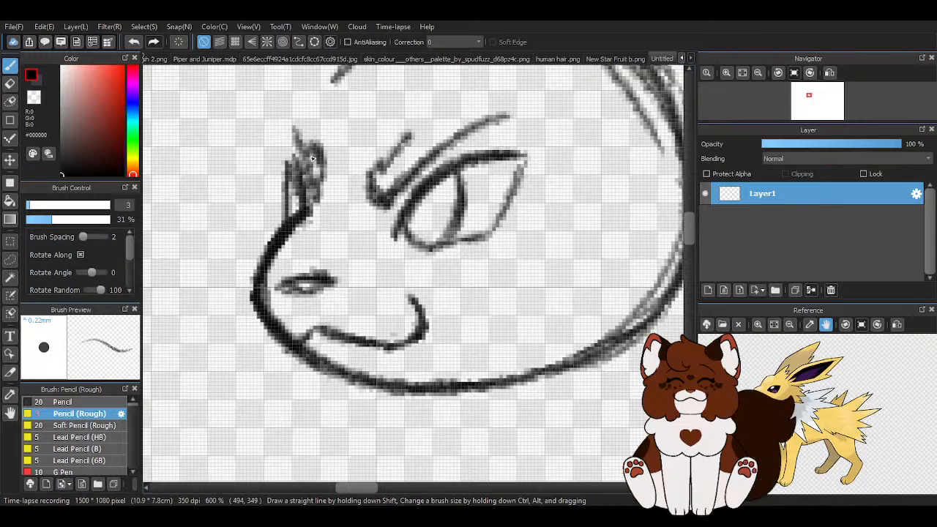
scroll(313, 158, down, 4)
scroll(422, 251, down, 1)
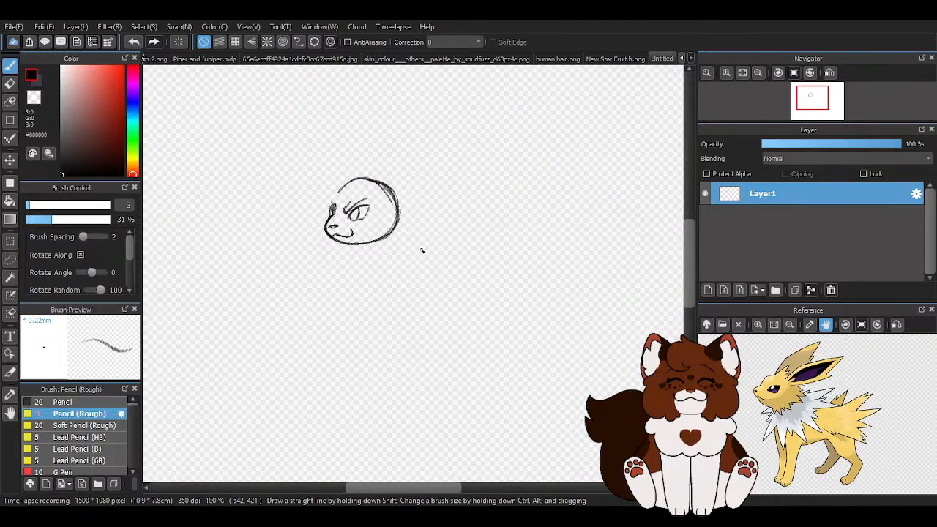
scroll(422, 250, down, 1)
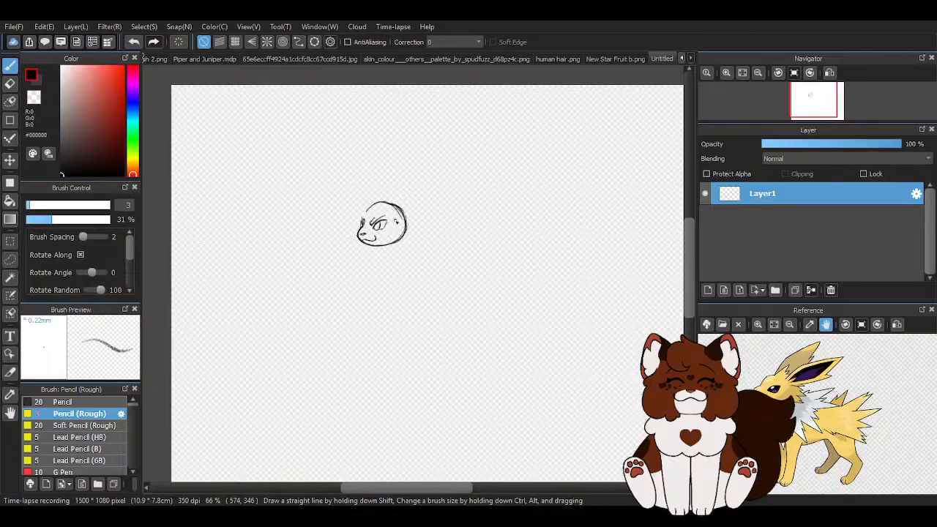
- Lasso the near eye and its brow, shift them slightly back from the muzzle with Transform, and deselect
scroll(386, 211, up, 3)
scroll(361, 285, up, 2)
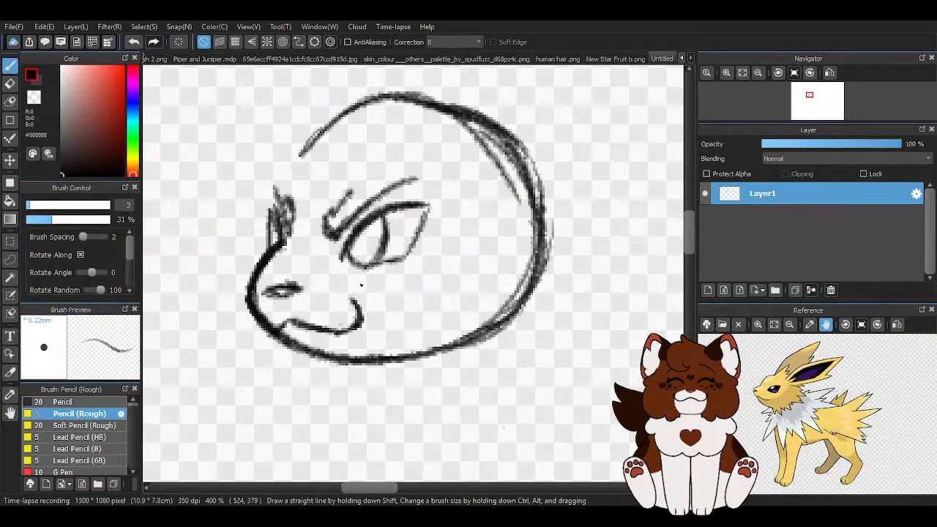
click(10, 260)
mouse_move(364, 281)
mouse_down()
mouse_move(464, 236)
mouse_move(326, 162)
mouse_up()
key(ctrl+t)
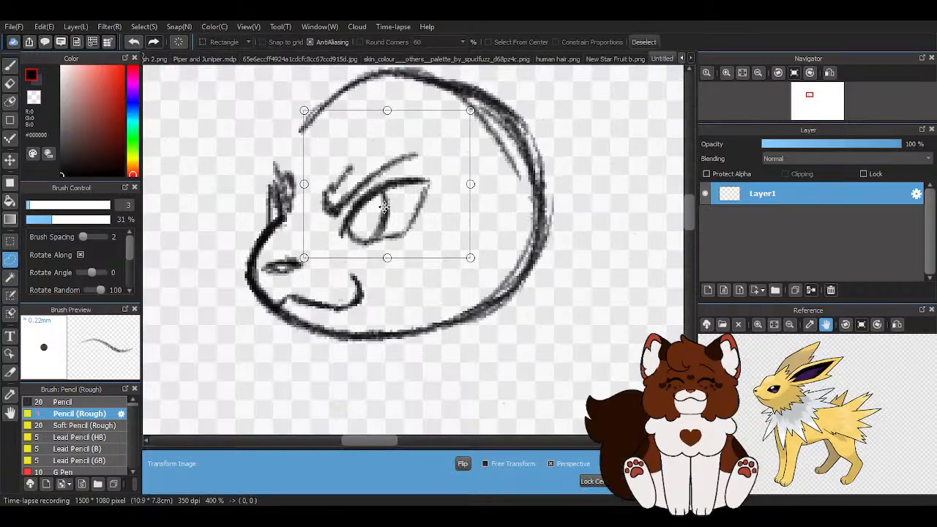
drag(383, 207, 391, 207)
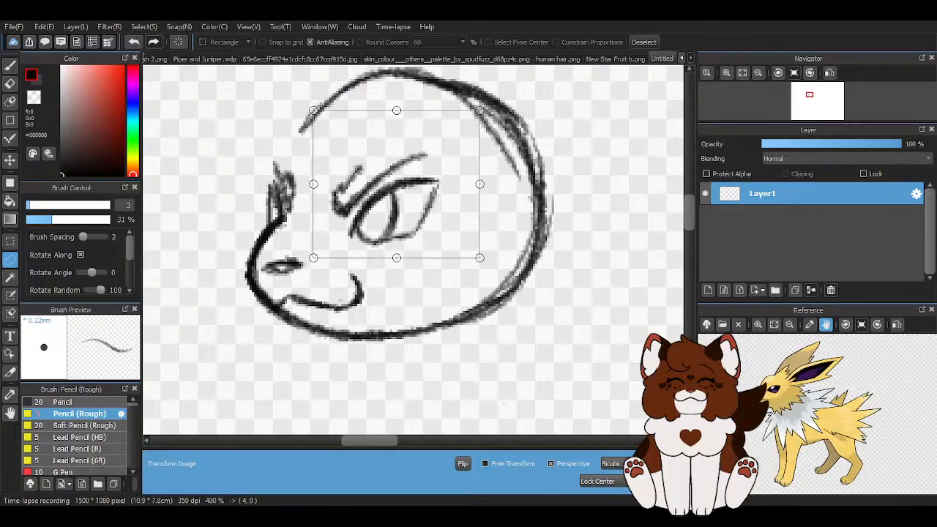
key(Return)
scroll(367, 286, down, 3)
click(646, 42)
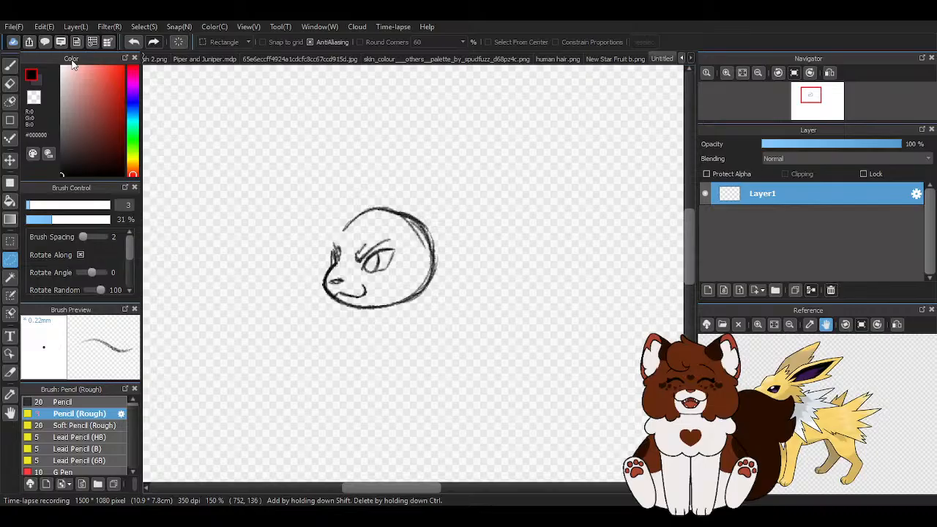
- Draw the forehead line with the rough pencil, joining the top of the skull to the far eye
click(10, 67)
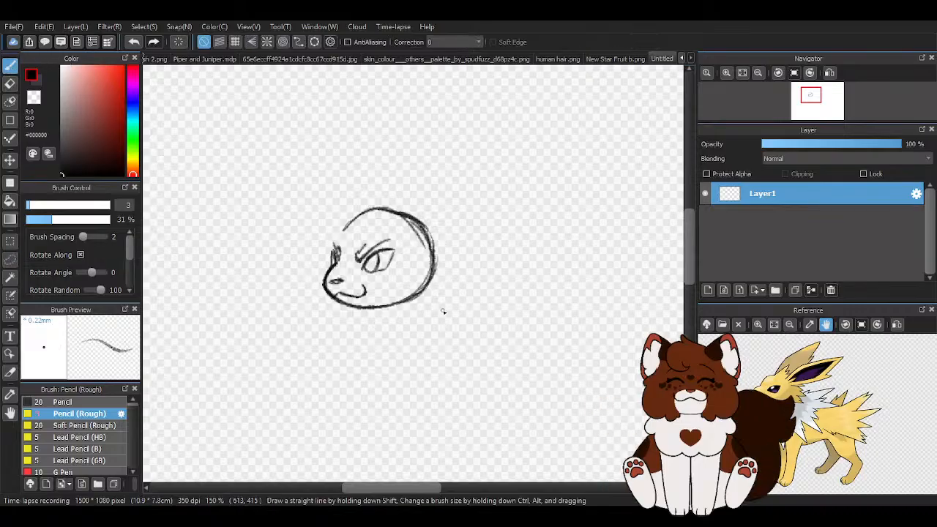
scroll(439, 293, up, 2)
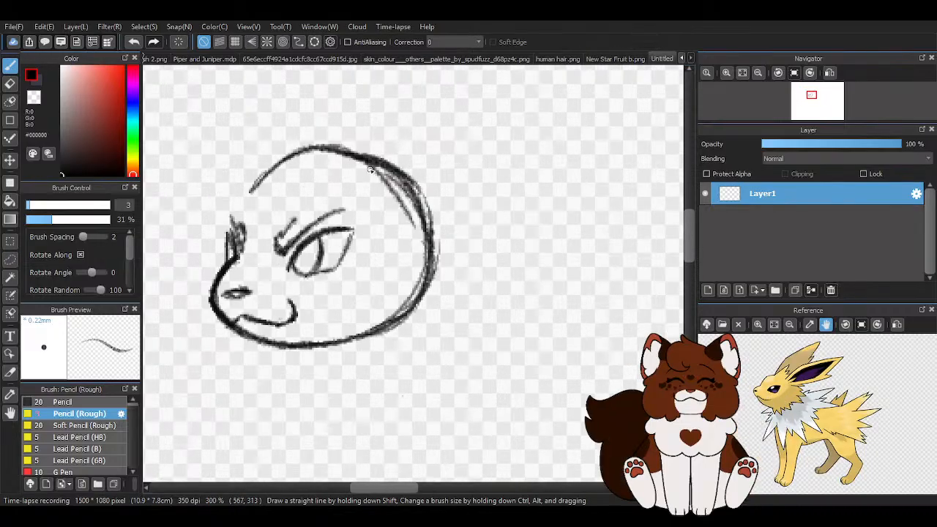
scroll(396, 165, down, 3)
scroll(397, 156, up, 3)
drag(322, 169, 303, 200)
drag(335, 158, 377, 131)
scroll(404, 235, down, 3)
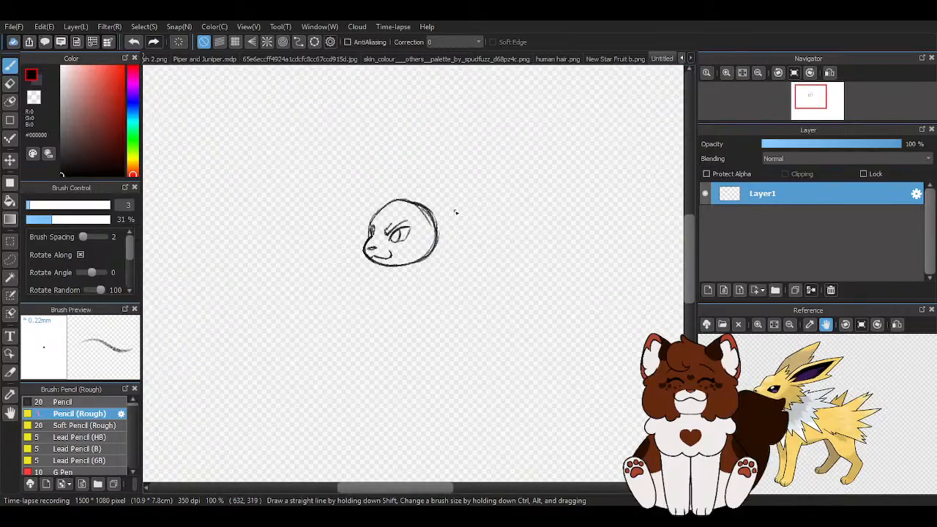
scroll(393, 199, up, 3)
mouse_move(442, 202)
mouse_down()
mouse_move(438, 211)
mouse_move(491, 142)
mouse_move(570, 82)
mouse_up()
scroll(307, 161, down, 2)
scroll(303, 105, up, 1)
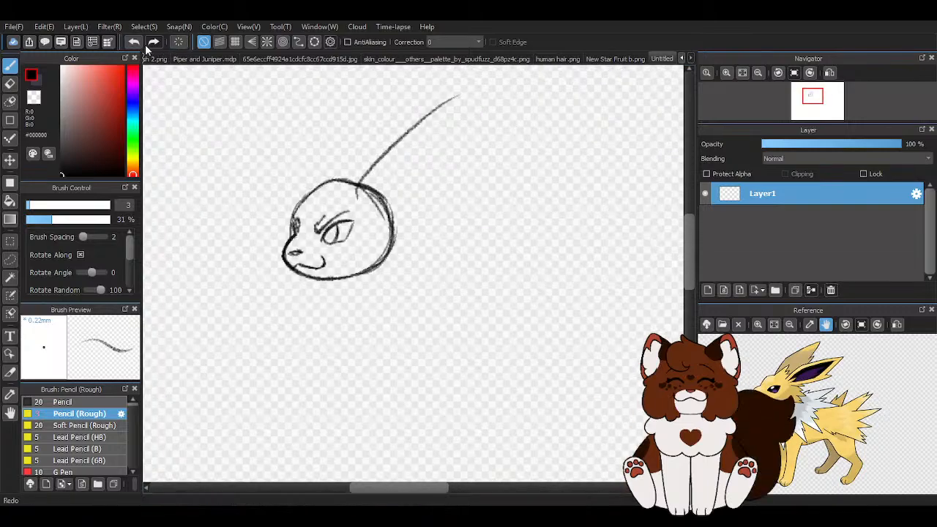
key(ctrl+z)
- Sketch the near ear as a long, backward-swept pointed shape with a jagged notch in its lower edge
scroll(377, 180, up, 1)
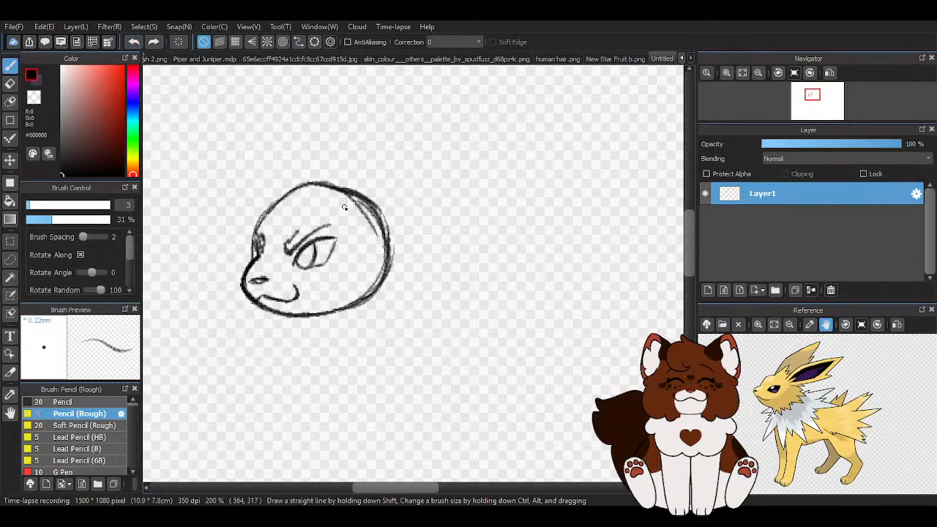
mouse_move(342, 210)
mouse_down()
mouse_move(370, 138)
mouse_move(483, 83)
mouse_up()
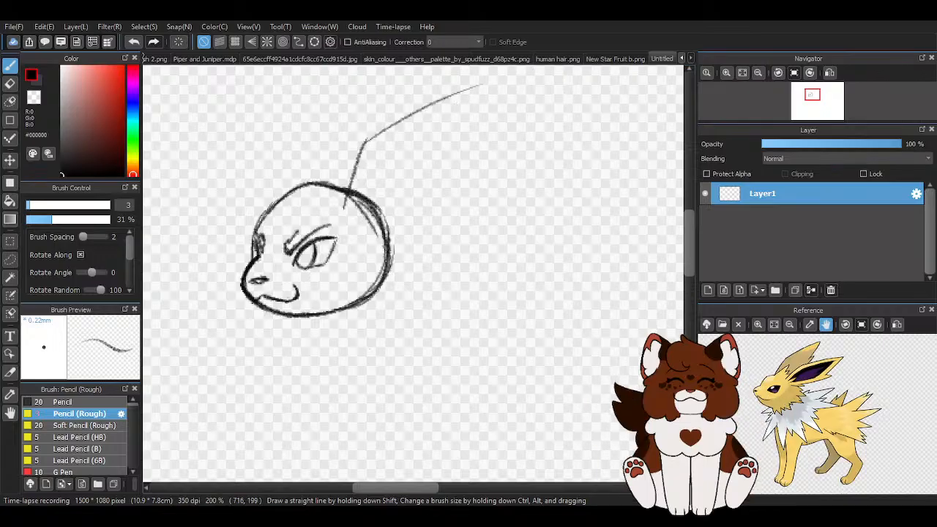
mouse_move(344, 214)
mouse_down()
mouse_move(351, 184)
mouse_move(433, 104)
mouse_move(492, 82)
mouse_up()
mouse_move(493, 81)
mouse_down()
mouse_move(466, 117)
mouse_move(436, 200)
mouse_move(394, 240)
mouse_move(427, 221)
mouse_move(458, 174)
mouse_move(436, 202)
mouse_move(431, 189)
mouse_move(495, 78)
mouse_up()
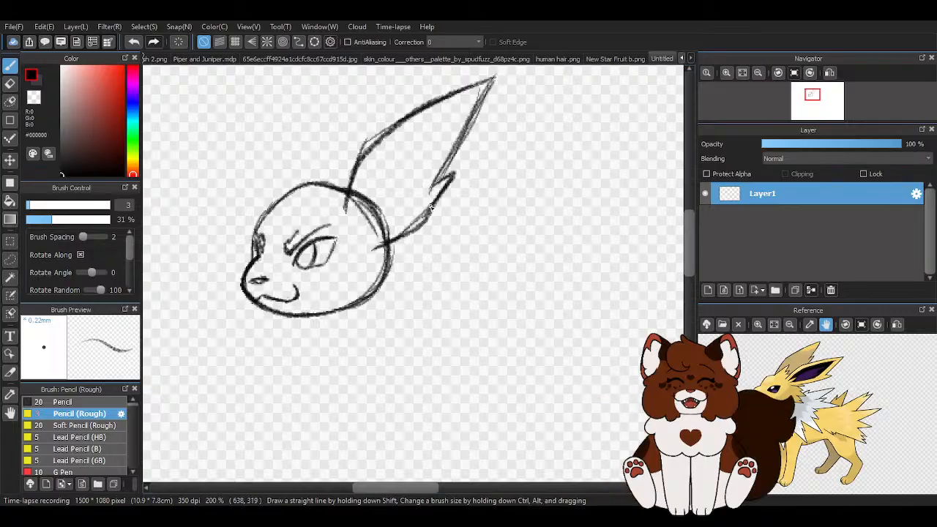
- Draw the inner-ear contour parallel to the near ear's edges and add short tuft strokes at its base
scroll(453, 121, up, 1)
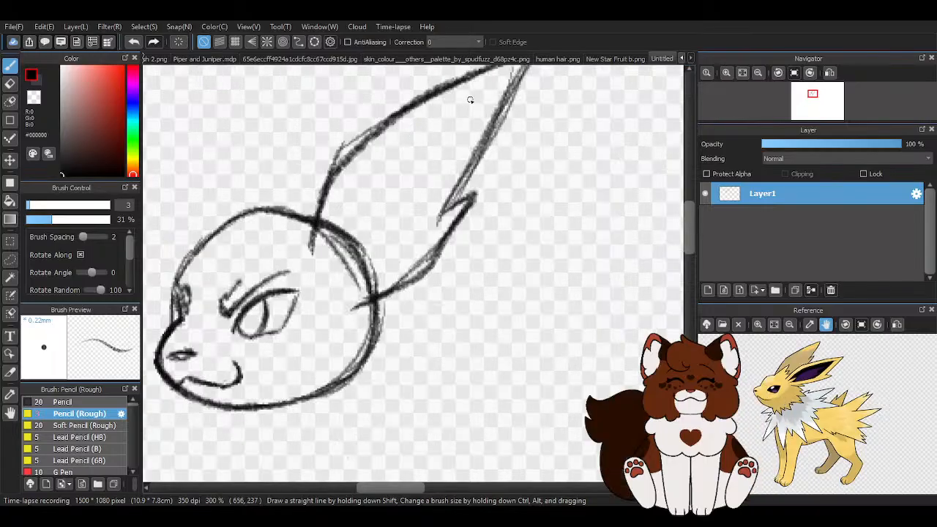
mouse_move(474, 92)
mouse_down()
mouse_move(380, 160)
mouse_move(356, 187)
mouse_move(347, 233)
mouse_up()
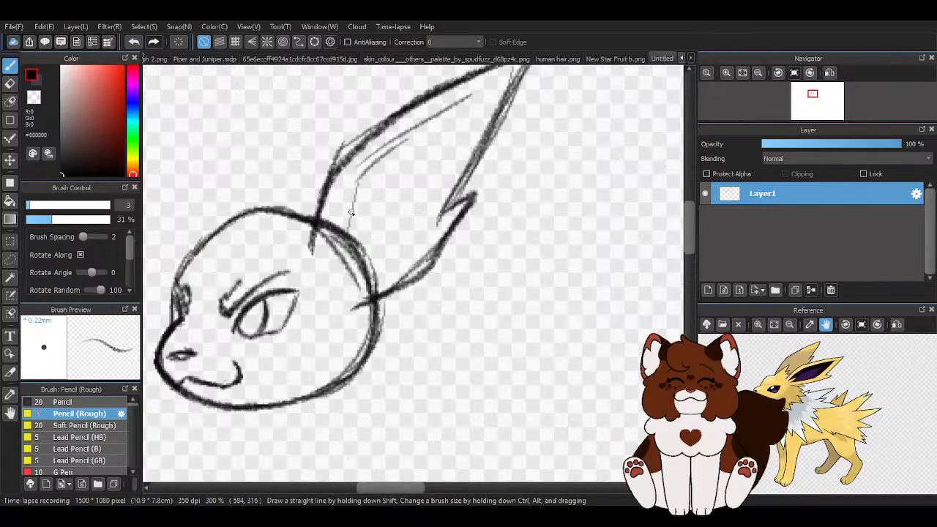
drag(356, 180, 331, 261)
drag(349, 201, 326, 268)
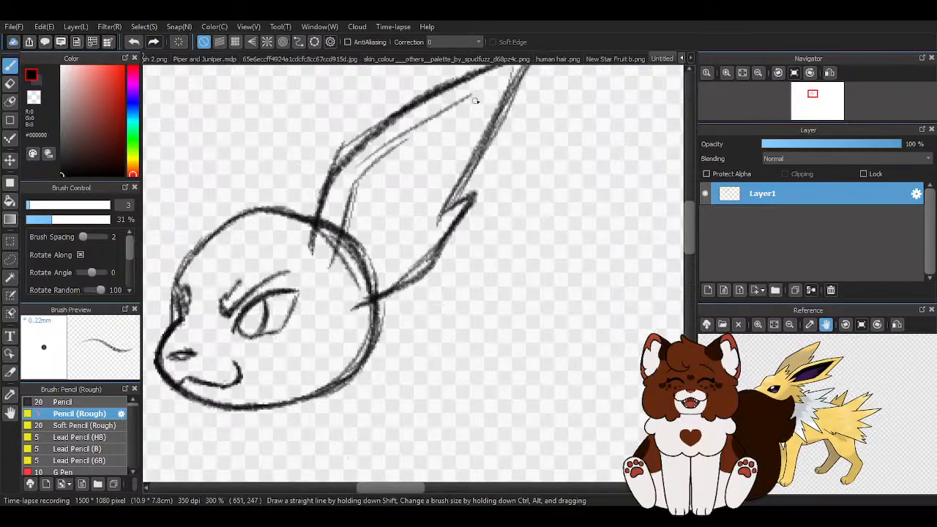
mouse_move(484, 89)
mouse_down()
mouse_move(451, 114)
mouse_move(409, 232)
mouse_up()
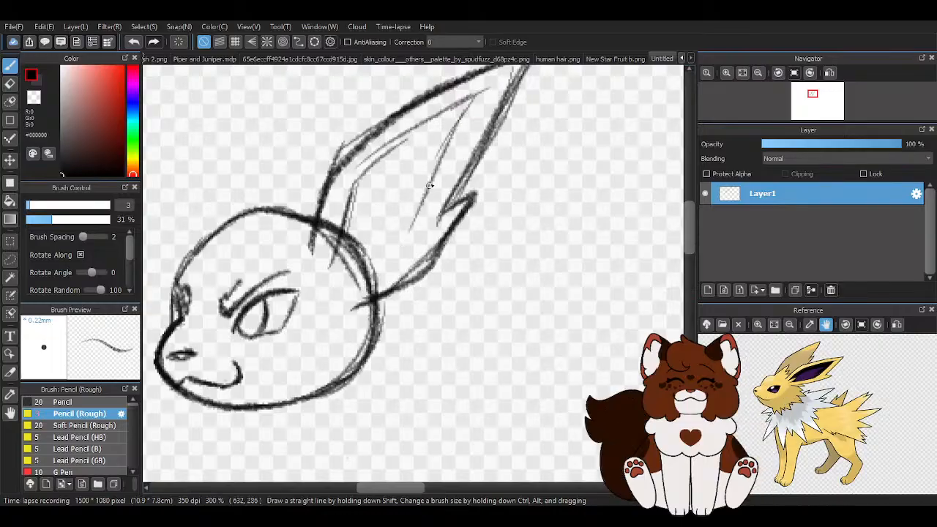
mouse_move(430, 185)
mouse_down()
mouse_move(393, 253)
mouse_move(329, 271)
mouse_up()
drag(403, 250, 333, 269)
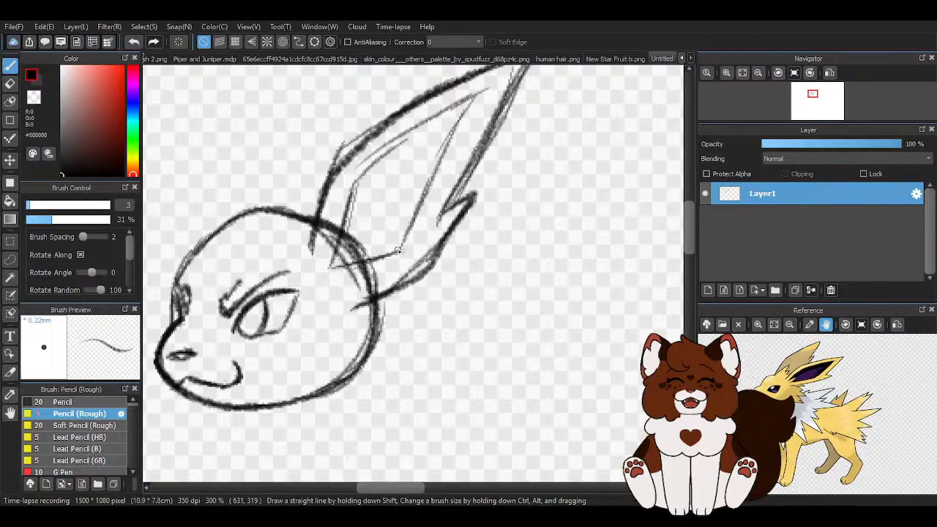
mouse_move(363, 227)
mouse_down()
mouse_move(327, 273)
mouse_move(336, 276)
mouse_move(333, 257)
mouse_up()
scroll(373, 241, down, 3)
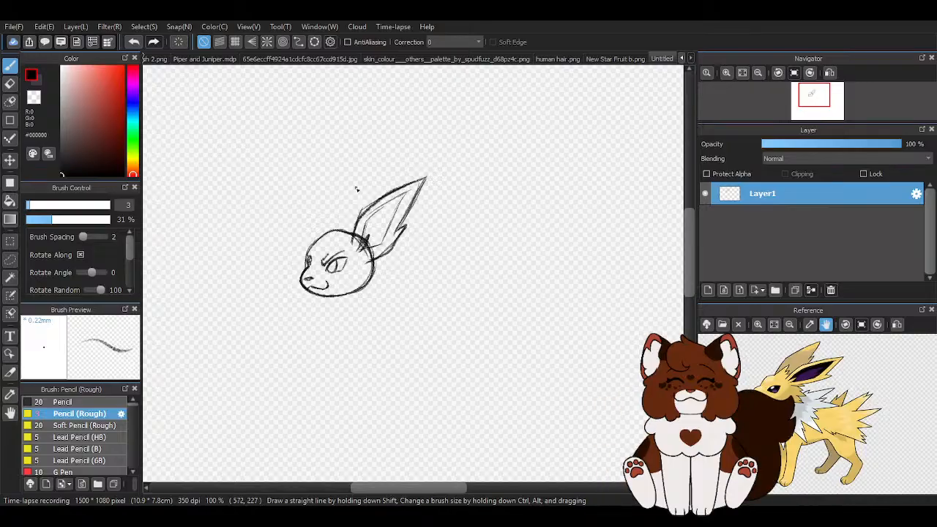
- Create a second blank canvas and return to the document with the head sketch
scroll(356, 189, down, 2)
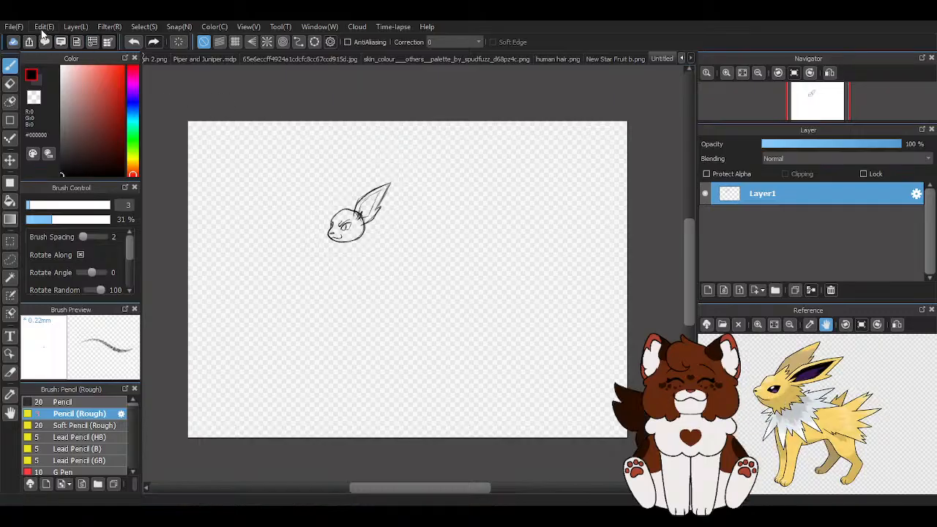
key(alt)
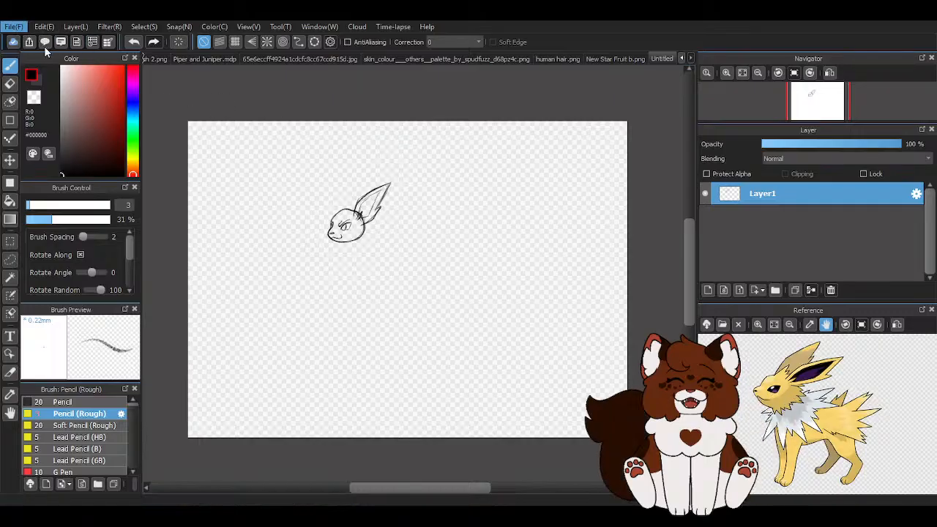
click(45, 46)
click(577, 398)
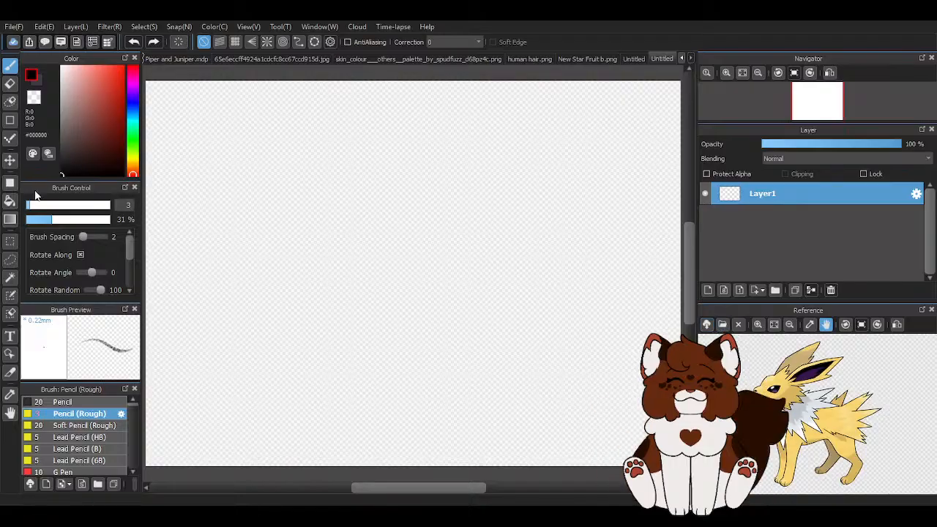
click(631, 58)
- Sketch the far ear rising from the forehead to a point, with a notched rear edge and darkened outline
scroll(336, 202, up, 4)
scroll(419, 247, down, 1)
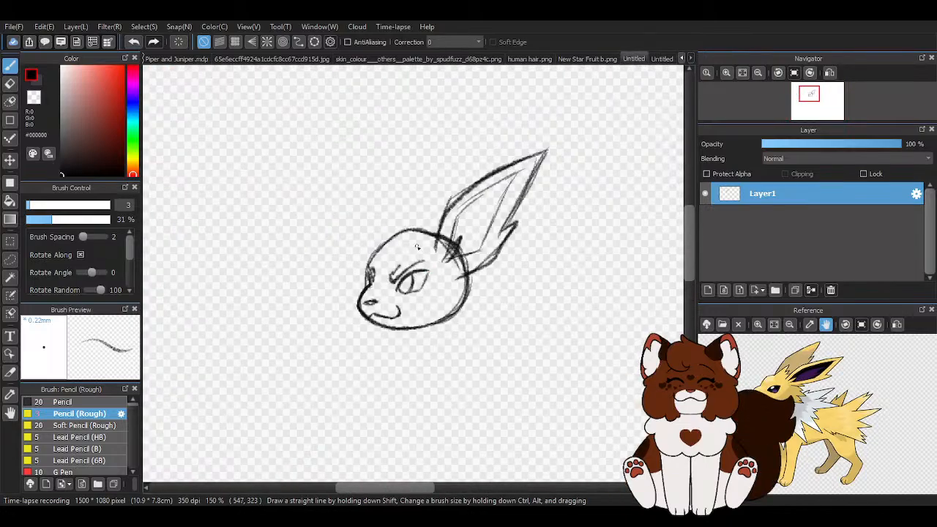
scroll(418, 248, up, 1)
mouse_move(354, 233)
mouse_down()
mouse_move(366, 271)
mouse_move(354, 234)
mouse_move(360, 254)
mouse_up()
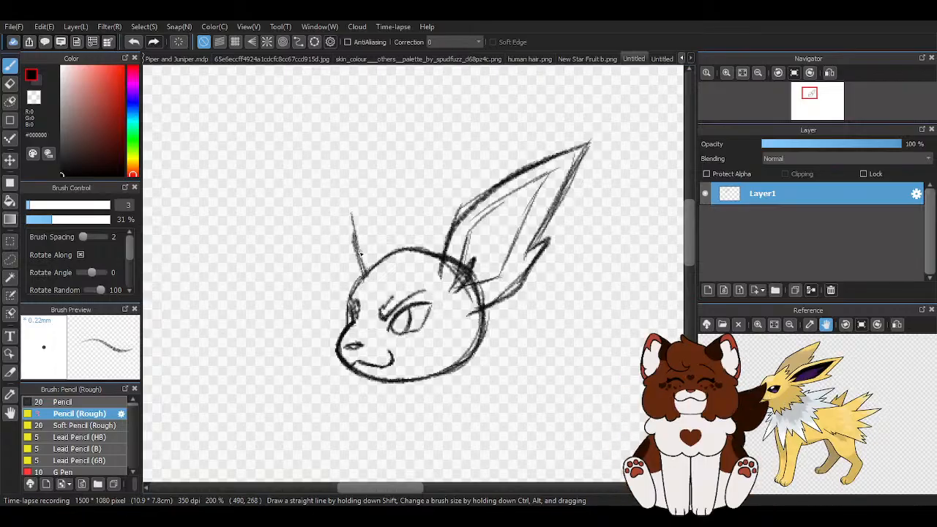
mouse_move(352, 214)
mouse_down()
mouse_move(408, 123)
mouse_move(435, 101)
mouse_move(424, 217)
mouse_move(426, 166)
mouse_move(408, 227)
mouse_move(429, 190)
mouse_move(418, 241)
mouse_move(405, 256)
mouse_move(426, 168)
mouse_move(413, 218)
mouse_up()
mouse_move(420, 104)
mouse_down()
mouse_move(413, 222)
mouse_move(423, 181)
mouse_up()
mouse_move(423, 104)
mouse_down()
mouse_move(351, 213)
mouse_move(360, 215)
mouse_up()
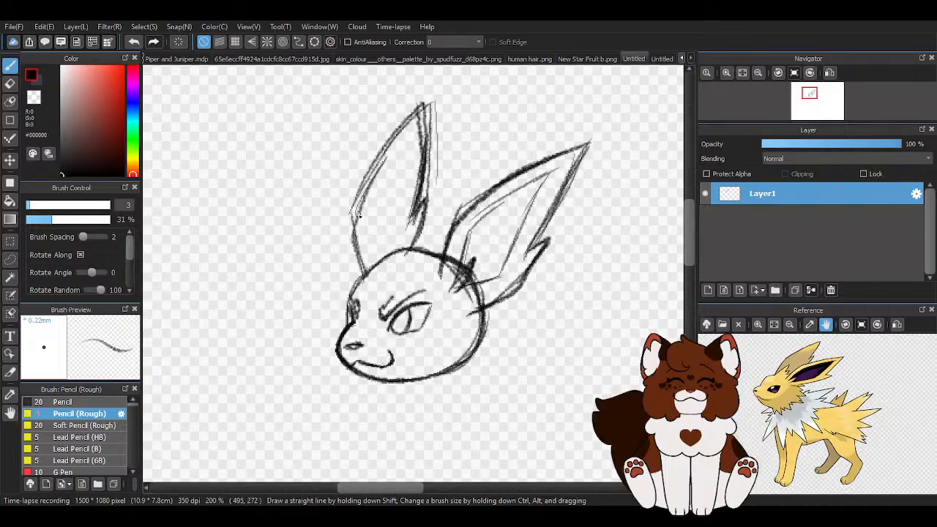
- Undo all strokes of the far ear back to the bare forehead line
click(129, 42)
click(129, 42)
click(129, 42)
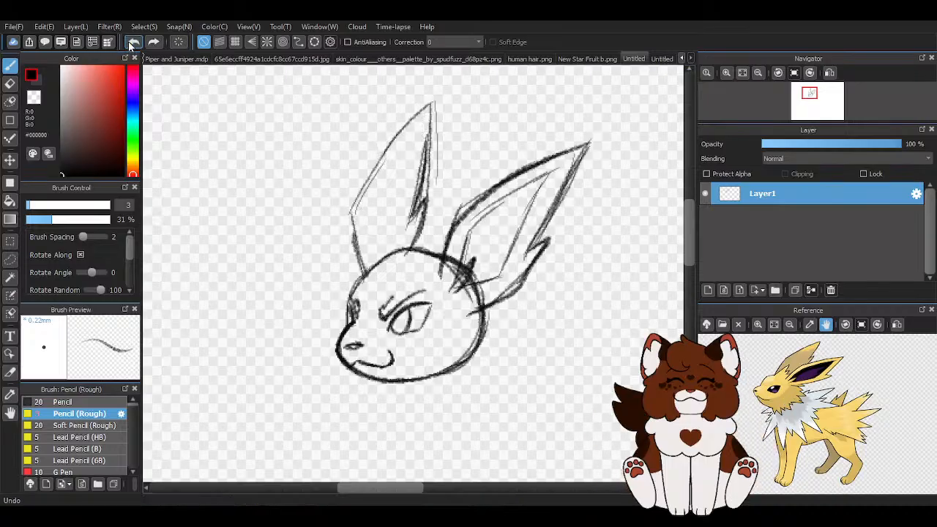
click(129, 42)
click(129, 42)
click(129, 42)
click(129, 42)
click(129, 42)
click(128, 42)
click(129, 42)
click(129, 42)
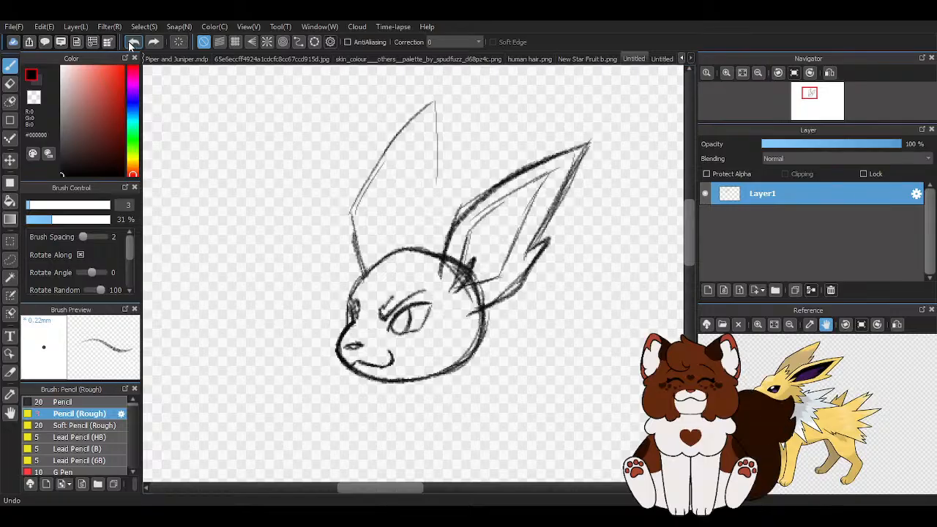
click(128, 42)
click(129, 41)
click(129, 41)
click(129, 41)
click(129, 41)
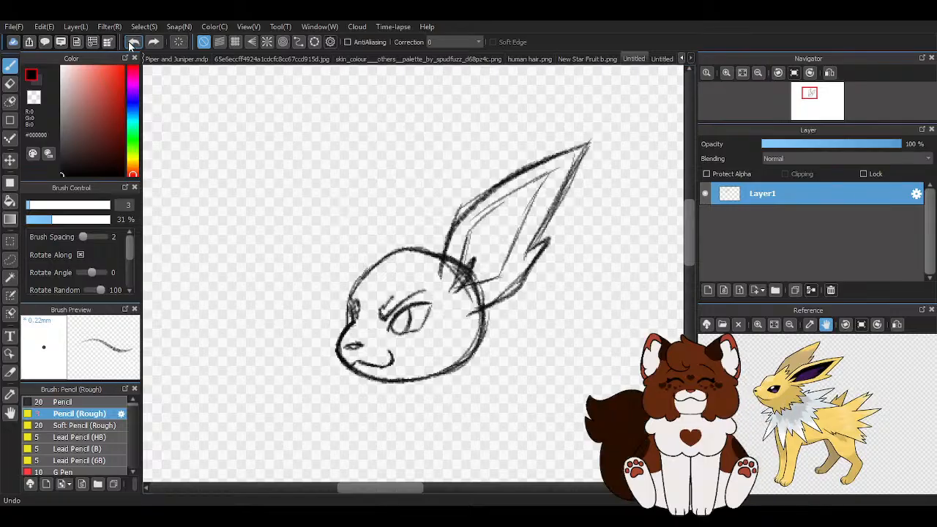
- Sketch the far ear's front edge from just above the far eye to a pointed tip, and start its notched rear edge
scroll(419, 232, up, 1)
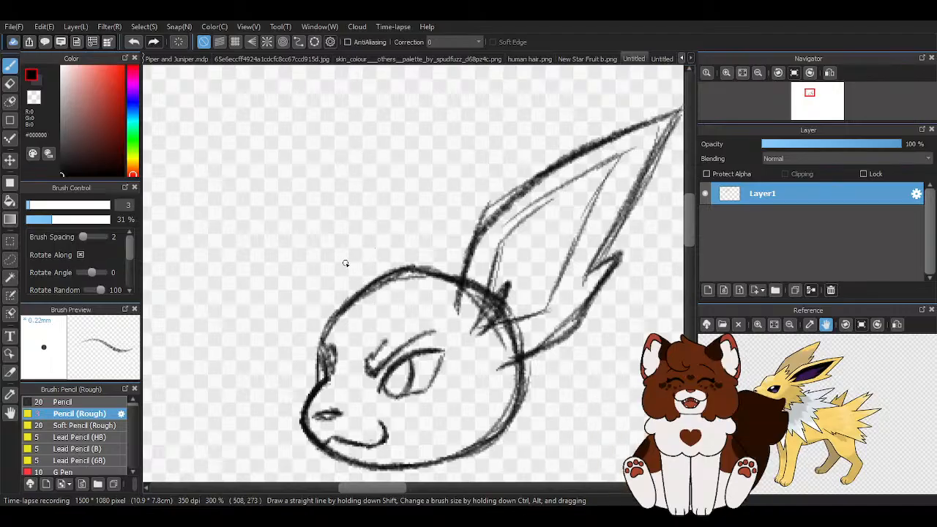
drag(323, 330, 311, 270)
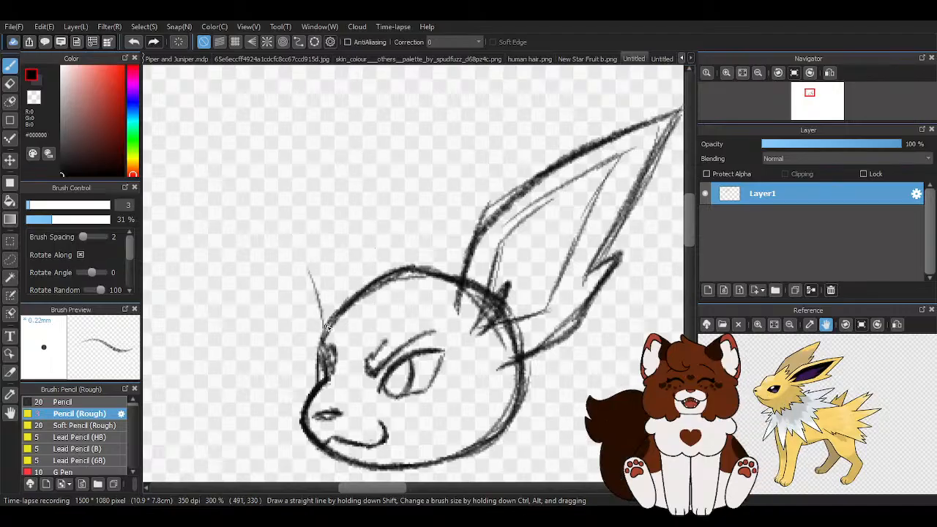
drag(327, 326, 312, 270)
drag(315, 212, 383, 87)
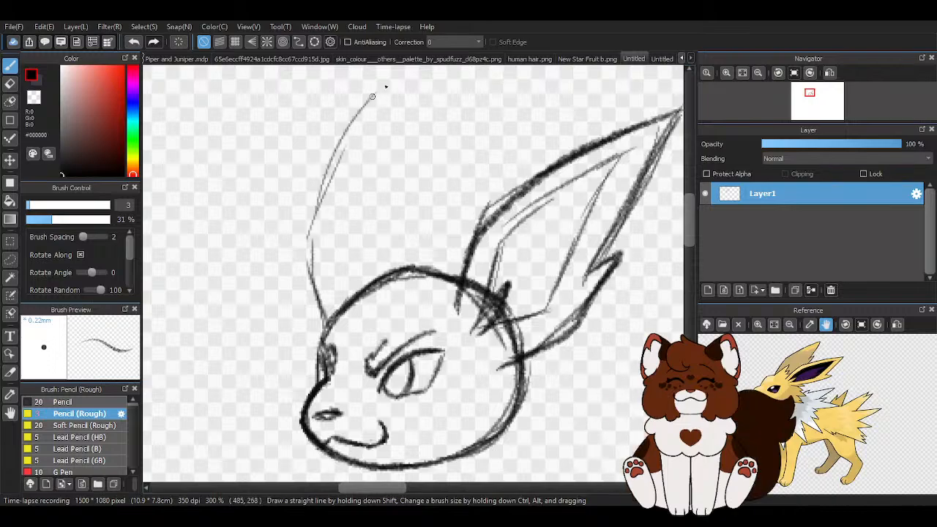
mouse_move(335, 158)
mouse_down()
mouse_move(375, 68)
mouse_move(393, 172)
mouse_up()
- Join the far ear's rear edge to the top of the skull and darken the ear's outline
scroll(360, 185, down, 1)
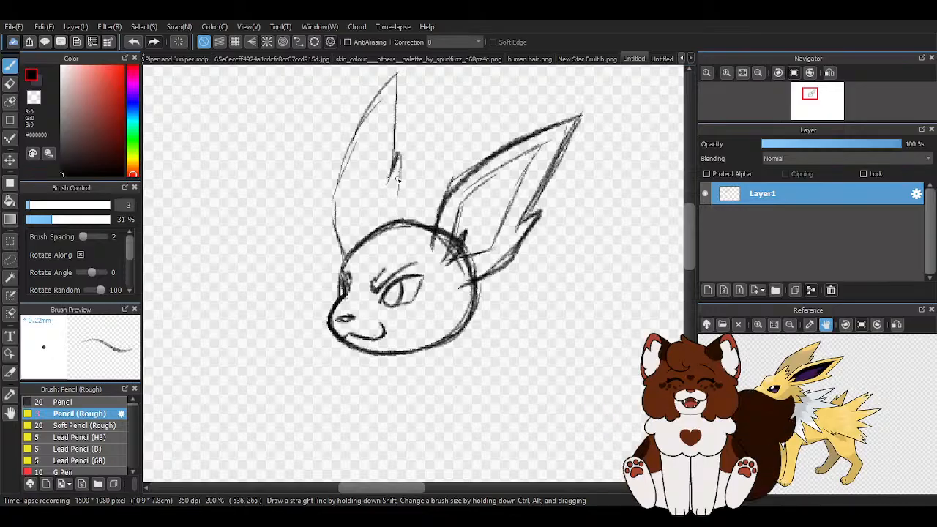
drag(375, 235, 389, 182)
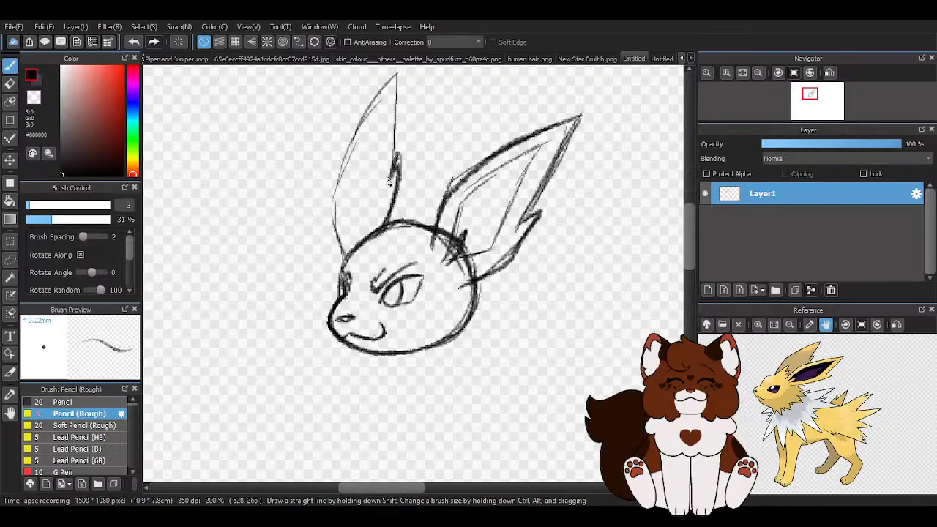
mouse_move(391, 79)
mouse_down()
mouse_move(336, 201)
mouse_move(343, 257)
mouse_up()
scroll(342, 220, down, 2)
scroll(352, 198, down, 1)
scroll(352, 199, up, 2)
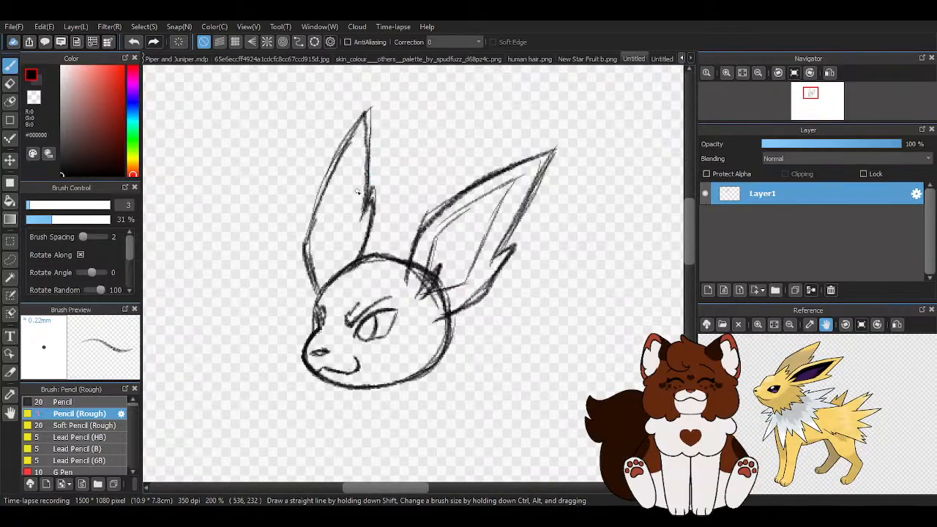
- Lasso the far ear and skew it with Free Transform so its tip leans forward, apply the change and clear the selection
click(10, 260)
mouse_move(304, 296)
mouse_down()
mouse_move(355, 260)
mouse_move(407, 184)
mouse_move(285, 197)
mouse_move(306, 293)
mouse_up()
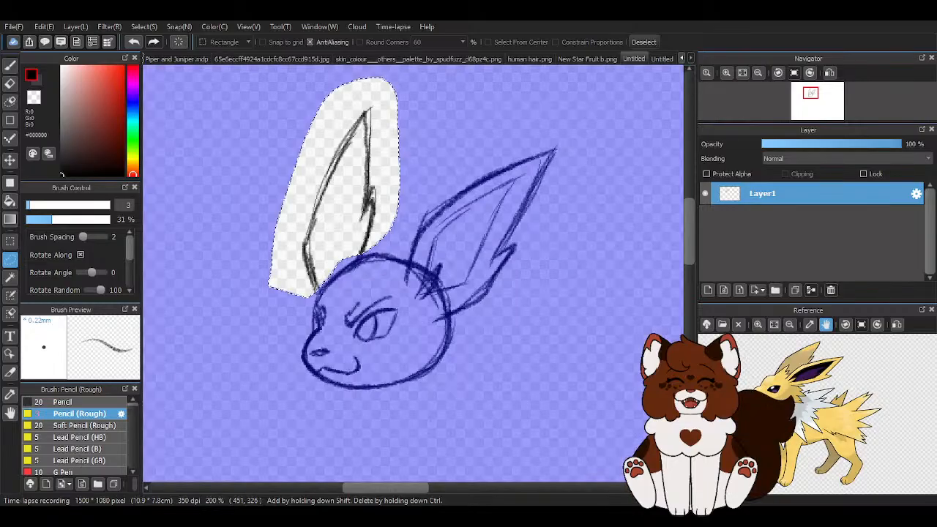
key(ctrl+t)
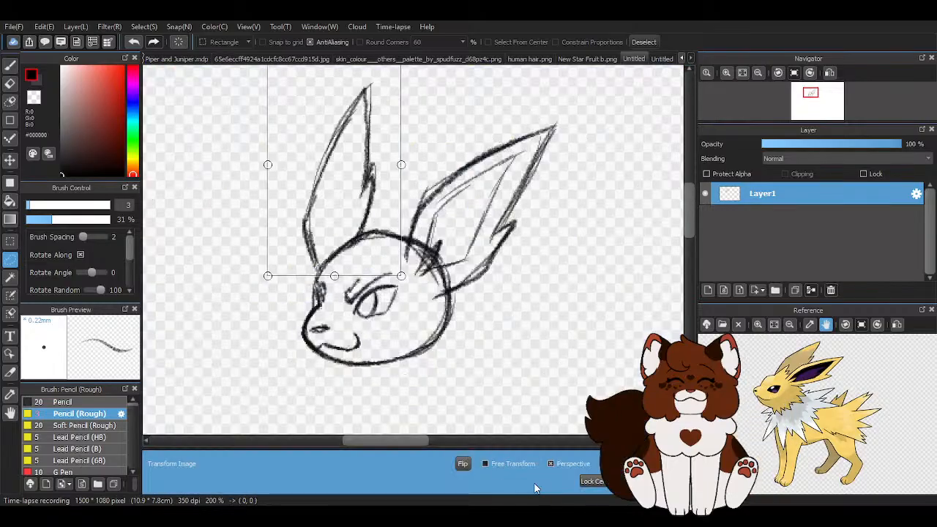
scroll(369, 211, down, 1)
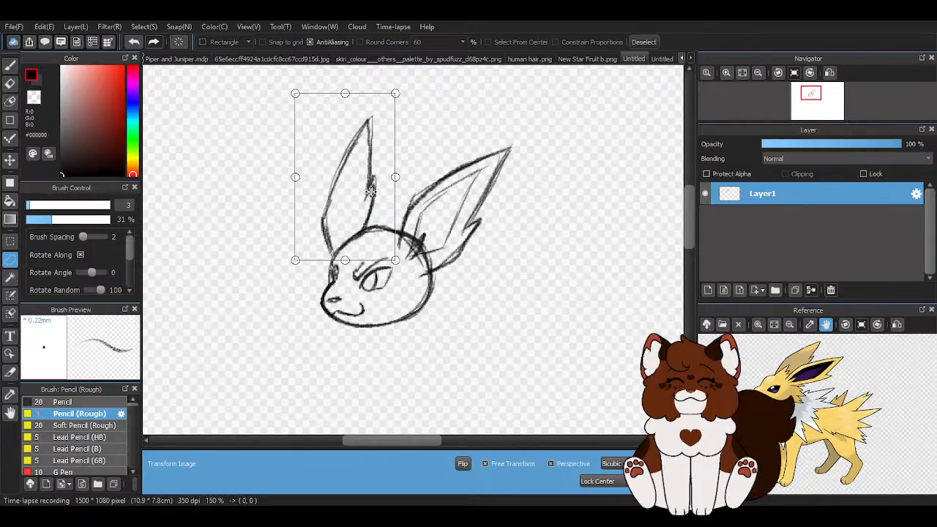
drag(338, 93, 322, 106)
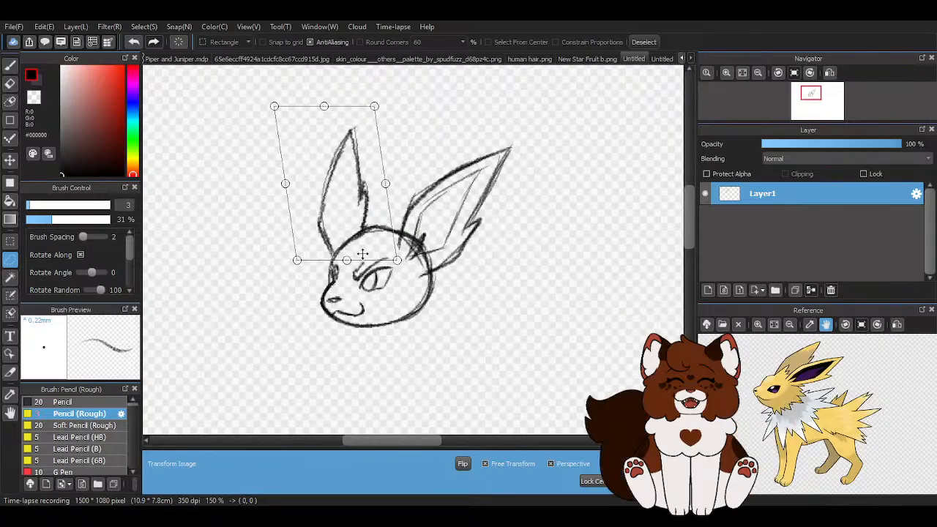
drag(345, 260, 349, 267)
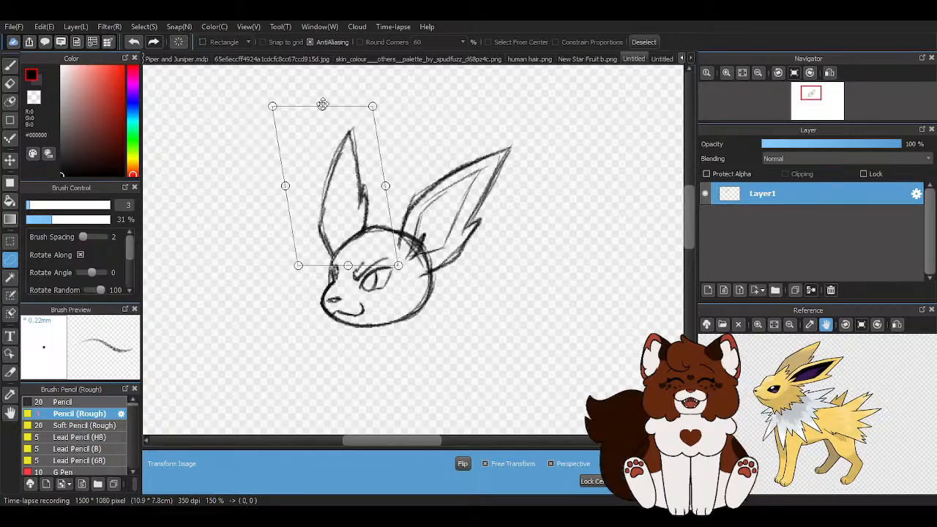
drag(321, 105, 318, 105)
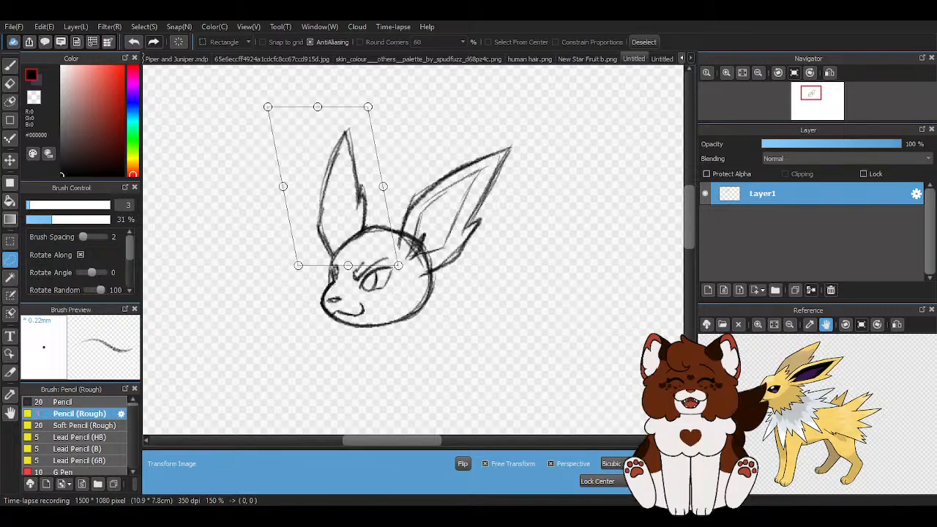
click(647, 481)
scroll(304, 205, down, 1)
click(644, 41)
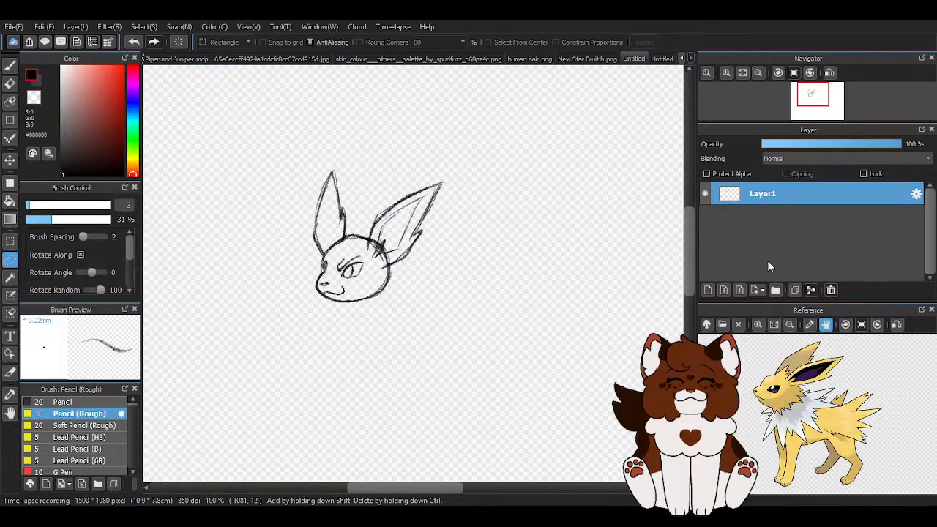
- Add a new layer above the head sketch and return to the Brush tool
click(707, 289)
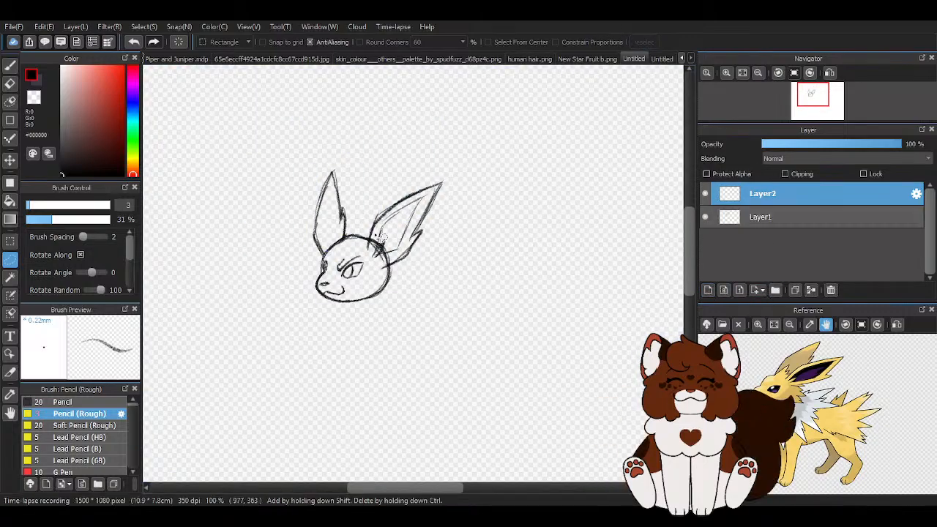
click(10, 65)
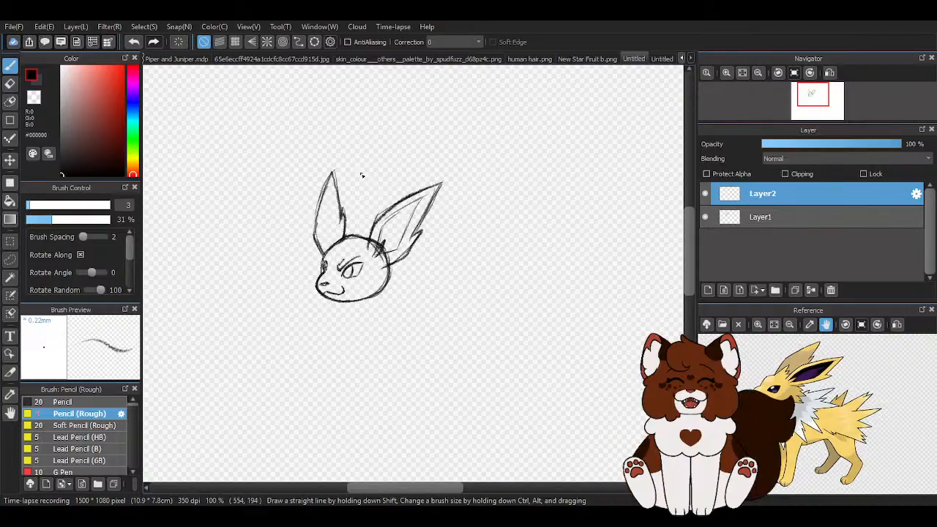
scroll(393, 260, up, 4)
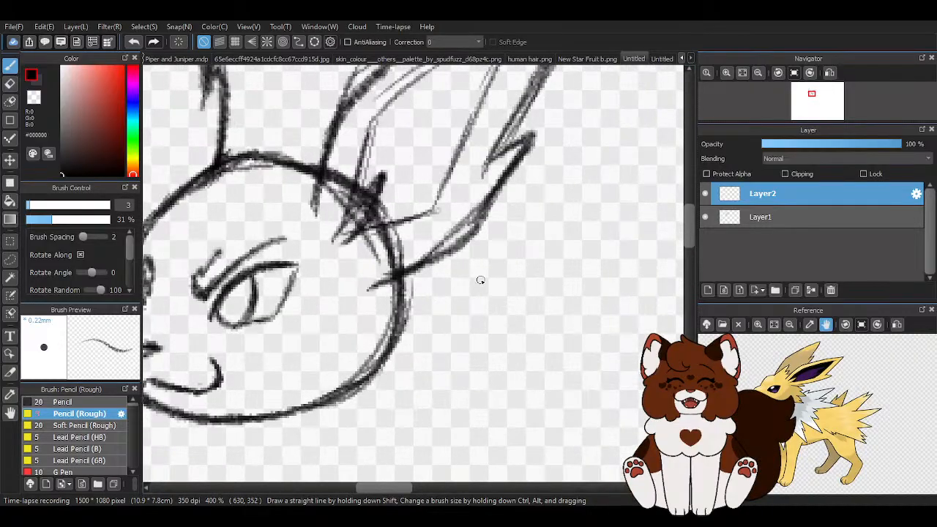
- On Layer1, erase the skull outline inside the near ear's base and thin the ear's lower rear edge using the transparent colour
click(789, 218)
mouse_move(403, 279)
mouse_down()
mouse_move(431, 260)
mouse_move(391, 265)
mouse_up()
key(z)
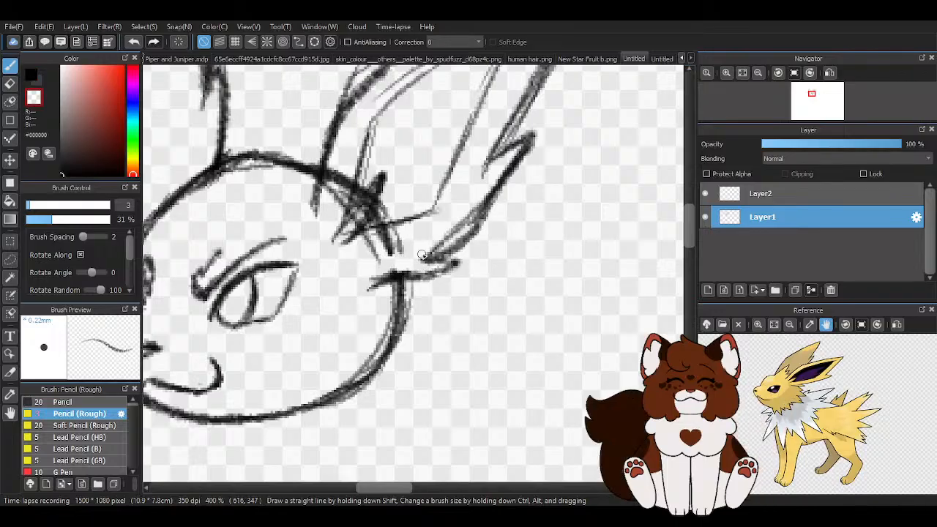
mouse_move(499, 184)
mouse_down()
mouse_move(459, 235)
mouse_move(423, 248)
mouse_move(494, 190)
mouse_move(415, 244)
mouse_move(391, 236)
mouse_up()
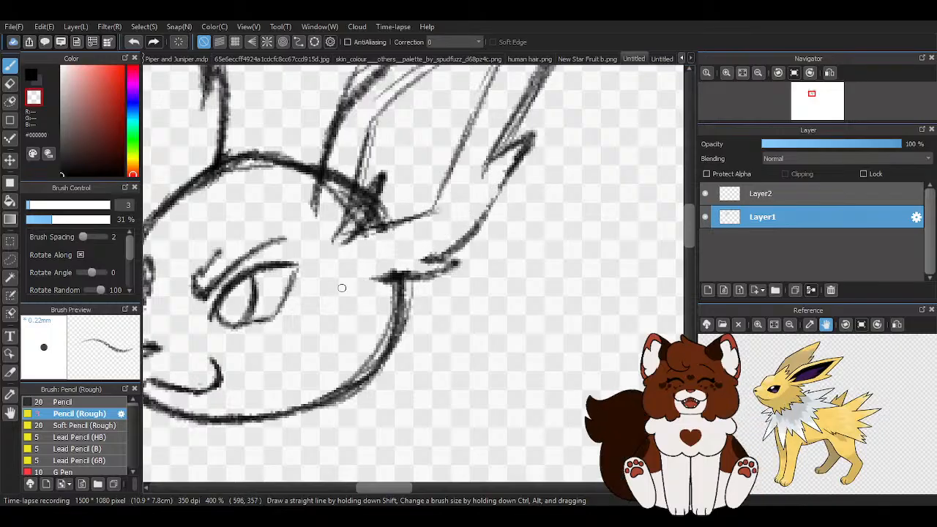
scroll(371, 208, up, 2)
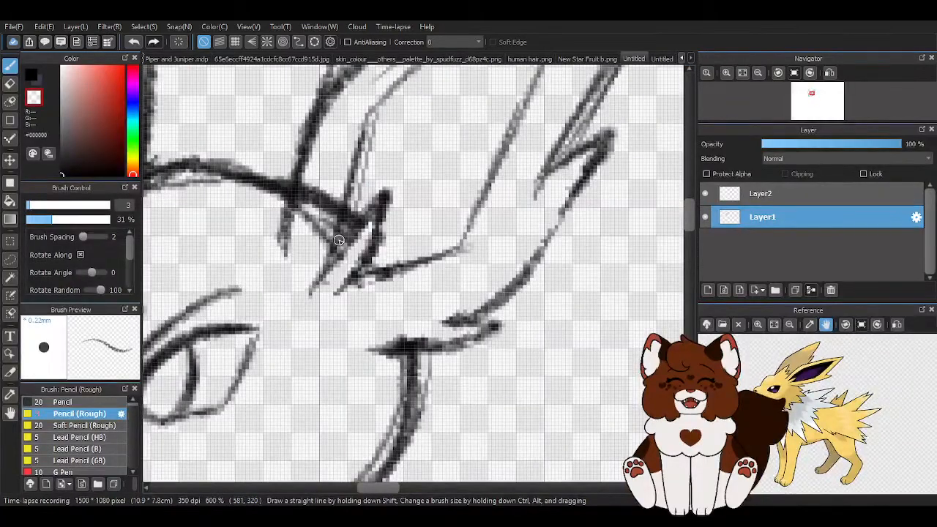
mouse_move(344, 241)
mouse_down()
mouse_move(372, 142)
mouse_move(313, 237)
mouse_move(303, 220)
mouse_move(311, 209)
mouse_up()
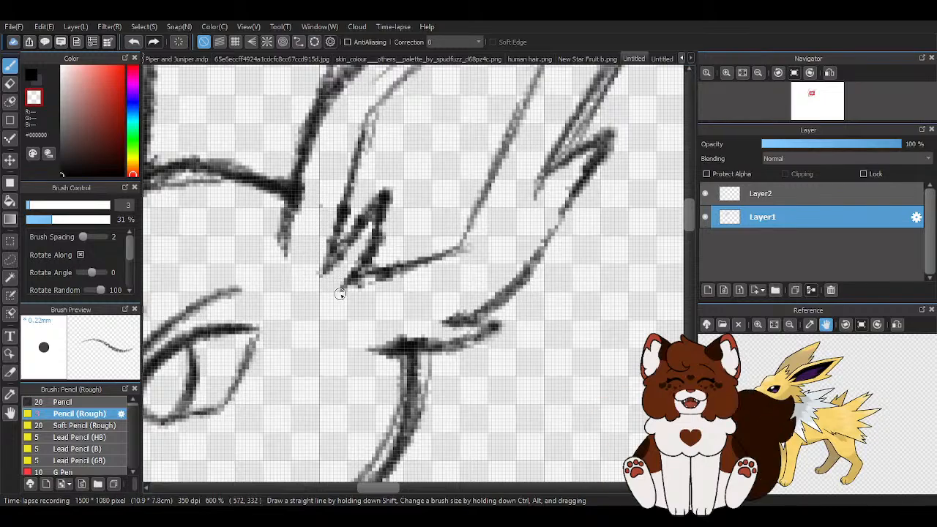
scroll(388, 280, down, 2)
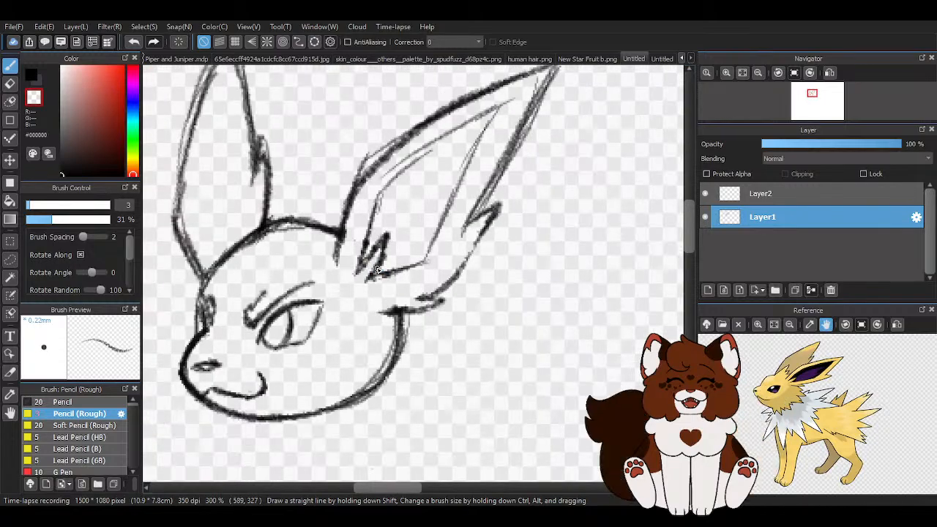
scroll(366, 249, down, 2)
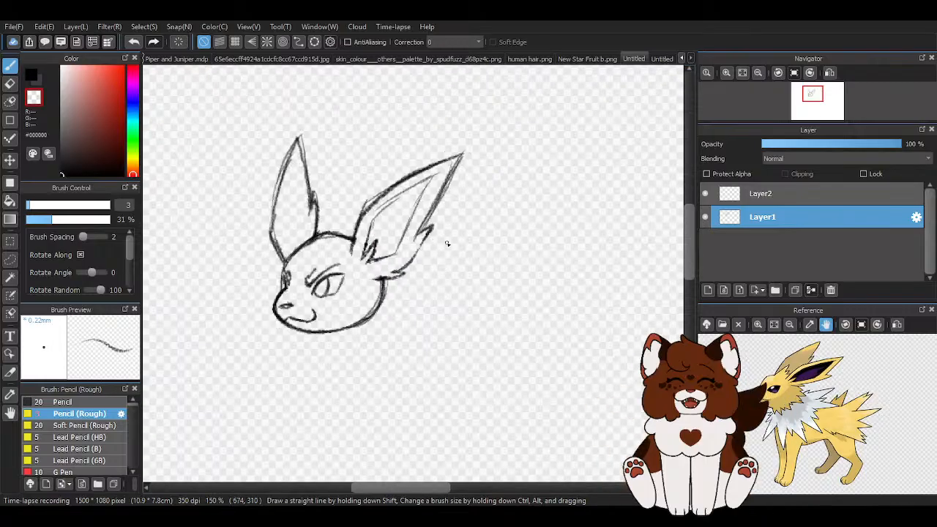
- Darken the near ear's inner outline in black, from its tip down both sides to the jagged fur at the base
click(31, 74)
scroll(430, 180, up, 2)
drag(419, 183, 307, 261)
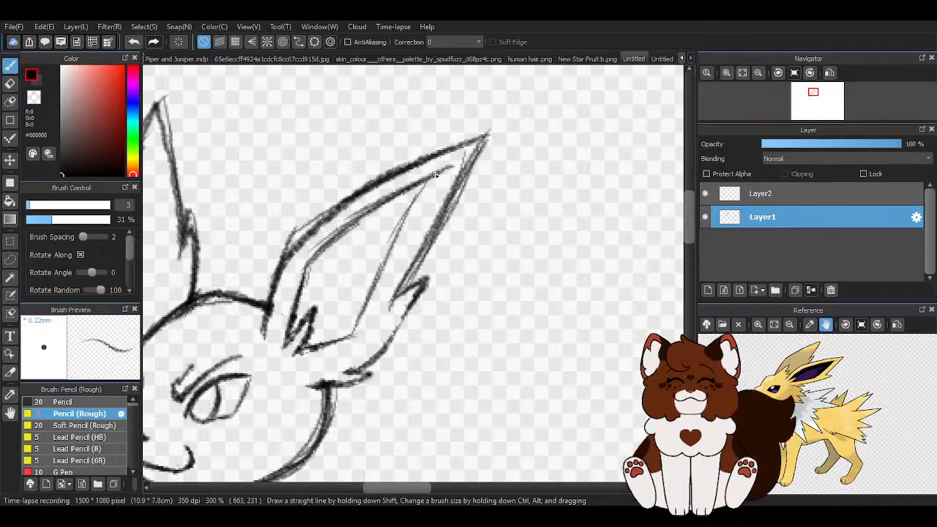
mouse_move(435, 173)
mouse_down()
mouse_move(362, 326)
mouse_move(368, 307)
mouse_move(346, 339)
mouse_move(294, 354)
mouse_up()
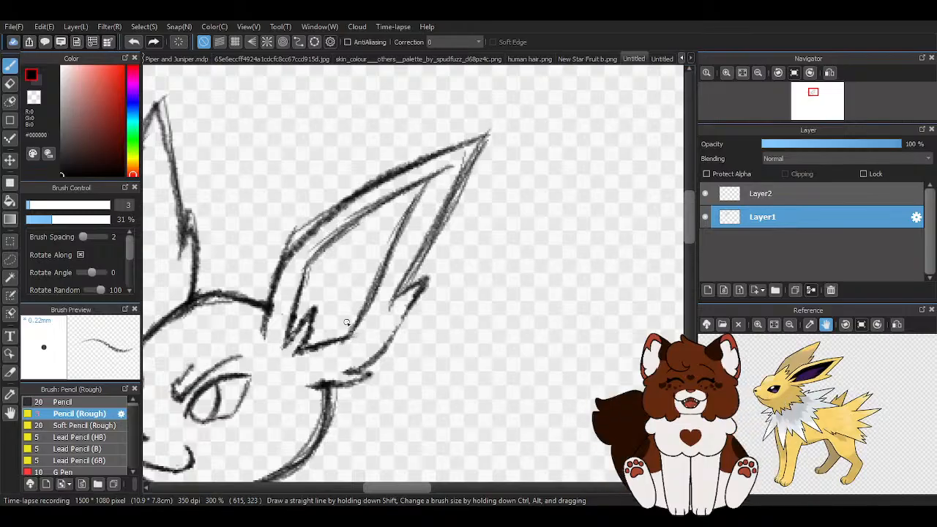
scroll(511, 280, down, 2)
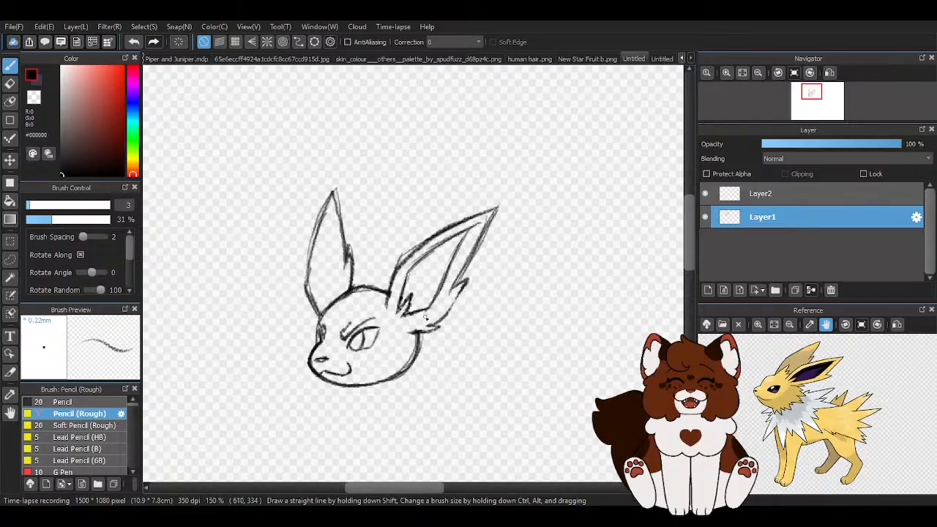
- Thicken the rear side of the near ear's inner outline and its lower corner, and clean the edges with the transparent colour
scroll(425, 319, up, 1)
scroll(298, 320, up, 1)
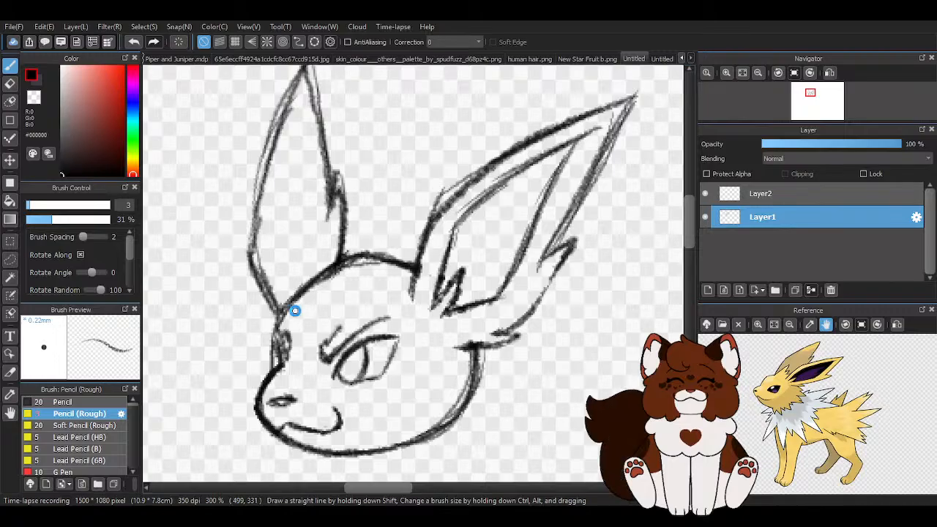
scroll(294, 311, down, 1)
scroll(483, 183, up, 1)
drag(480, 188, 431, 290)
mouse_move(457, 227)
mouse_down()
mouse_move(396, 355)
mouse_move(372, 366)
mouse_move(396, 355)
mouse_up()
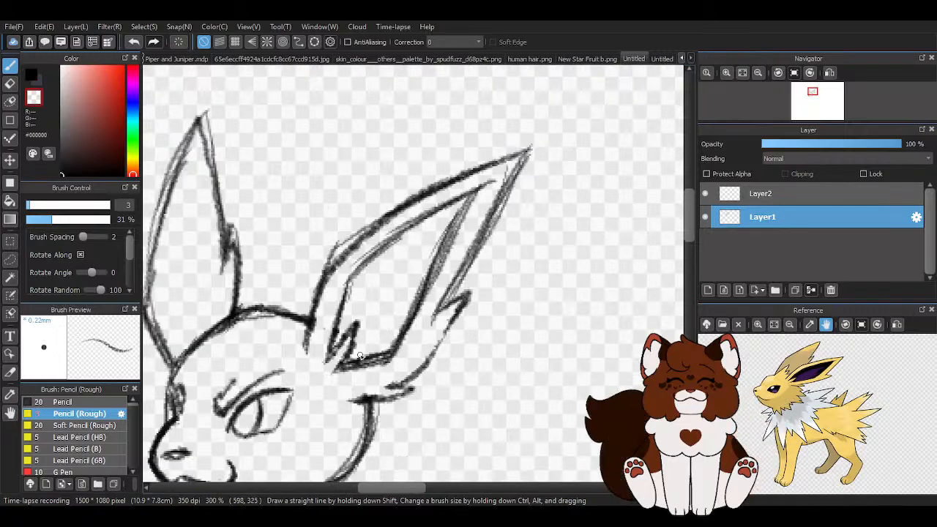
scroll(359, 355, up, 1)
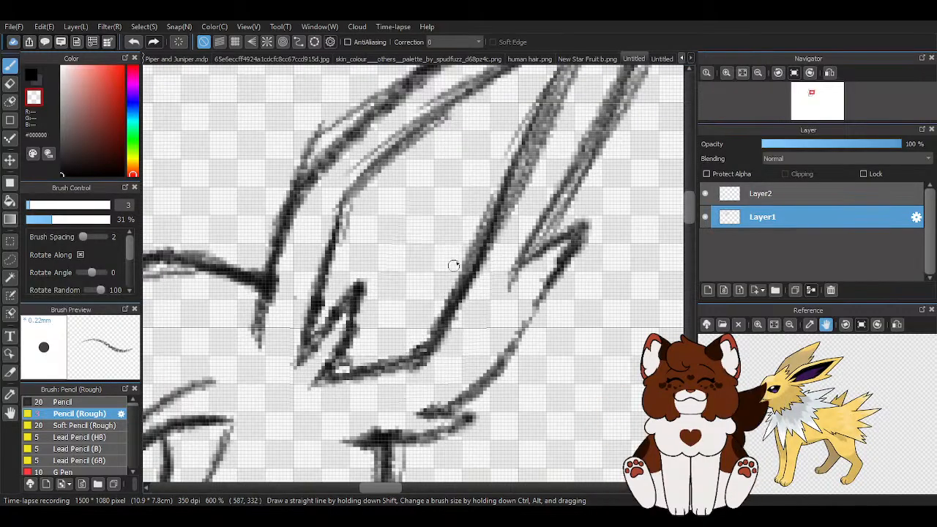
scroll(460, 225, down, 2)
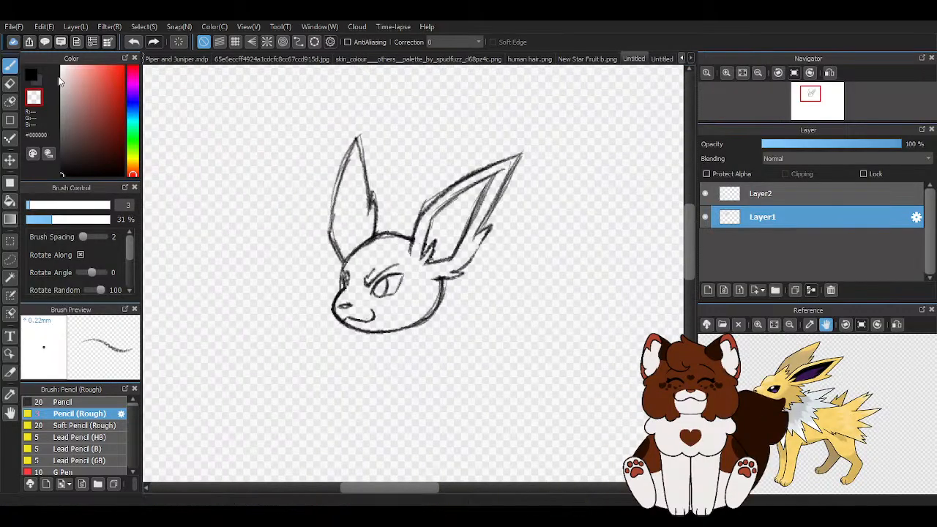
- Switch the brush back to black and make Layer2 the active layer
key(x)
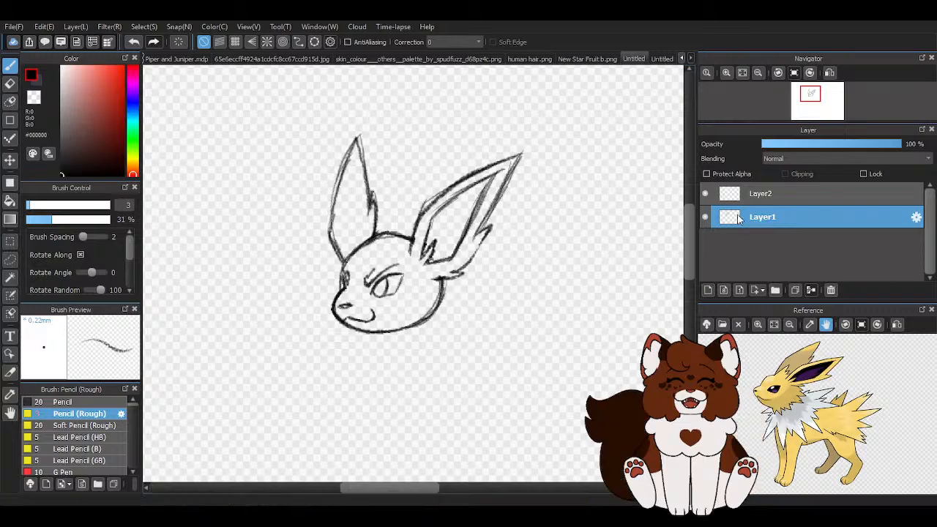
click(761, 194)
scroll(465, 279, up, 1)
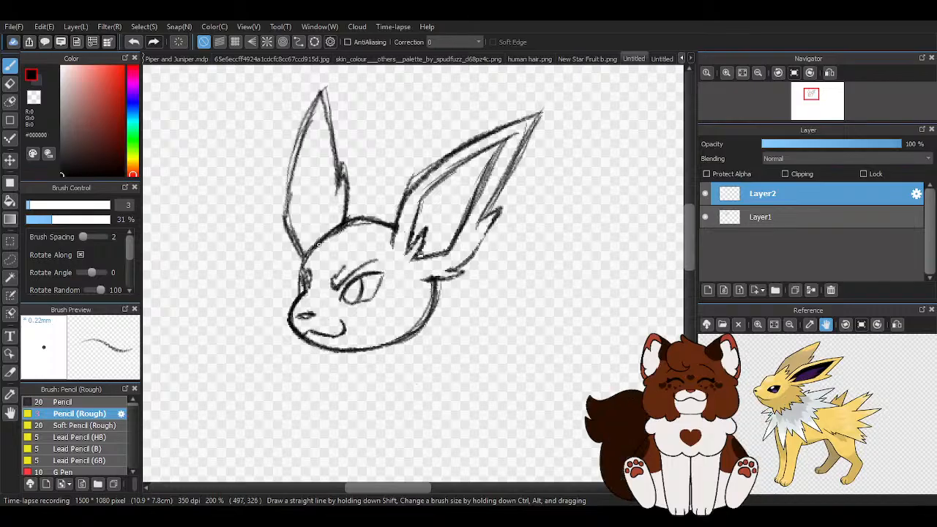
- Try sketching a tall spiky hair tuft between the ears, and undo its strokes
mouse_move(330, 230)
mouse_down()
mouse_move(365, 173)
mouse_move(412, 155)
mouse_up()
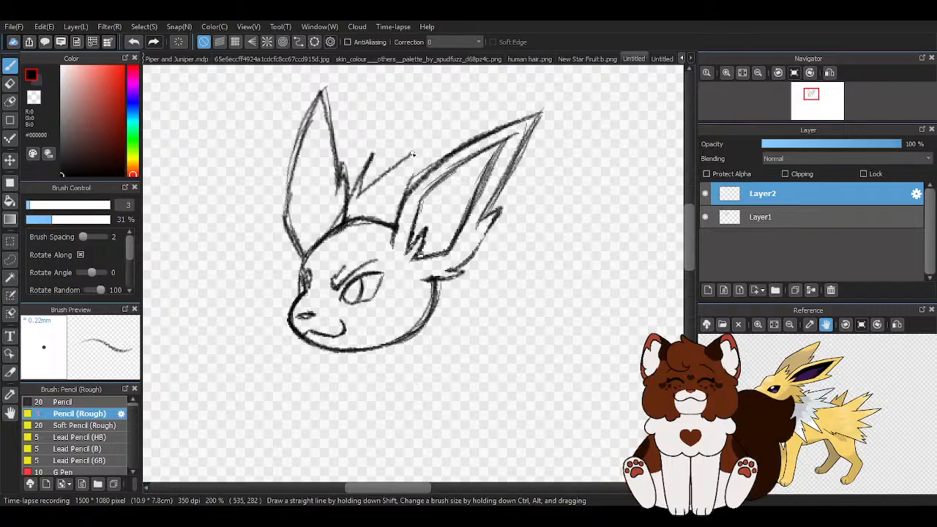
drag(379, 196, 422, 210)
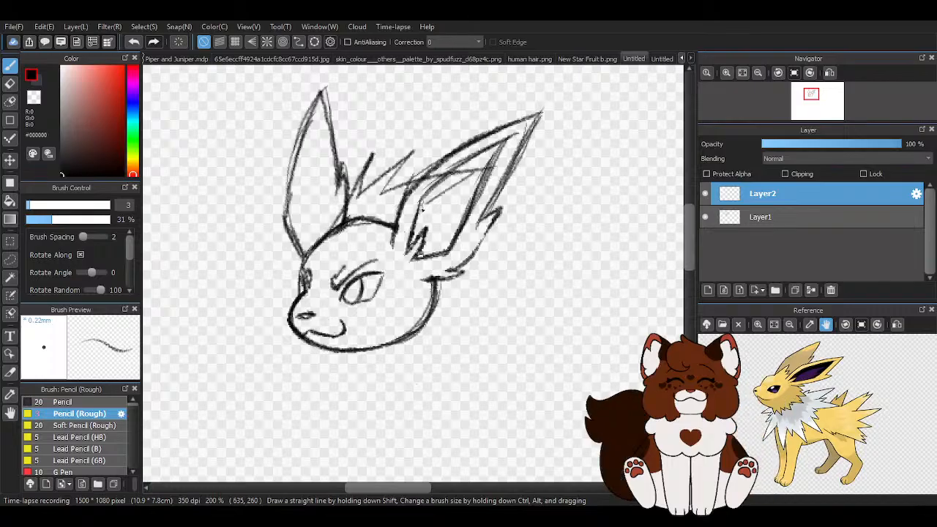
click(9, 83)
key(ctrl+z)
key(ctrl+z)
key(ctrl+z)
click(9, 64)
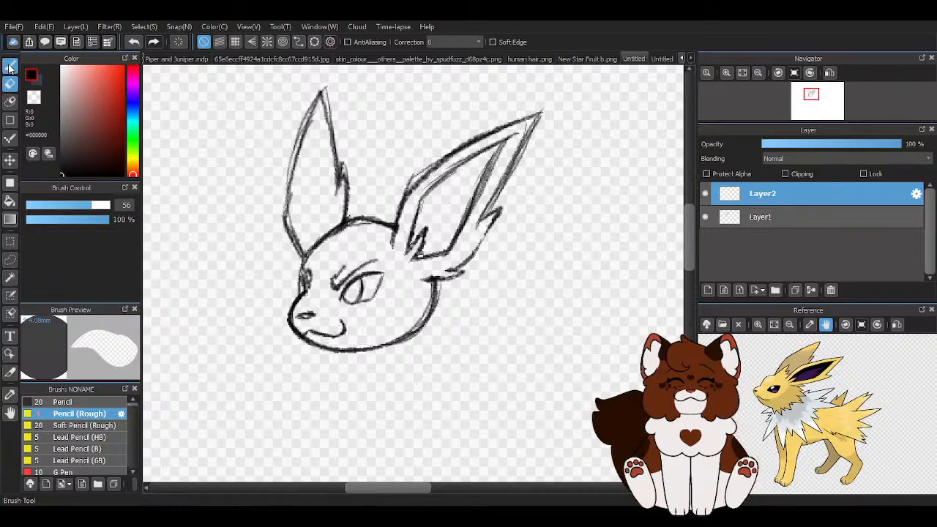
- Sketch a low spiky hair tuft on top of the skull, with its rear spikes sweeping back across the near ear
drag(347, 218, 373, 170)
drag(367, 212, 426, 171)
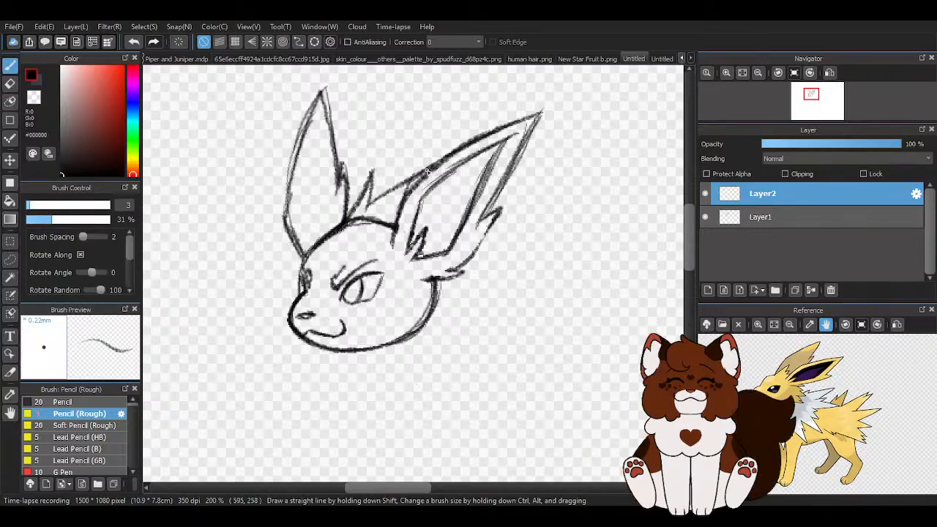
drag(401, 207, 464, 204)
- Sketch a spiky fur ruff from the near ear's base down behind the cheek and under the jaw, darkening the spikes where they meet
scroll(415, 212, up, 1)
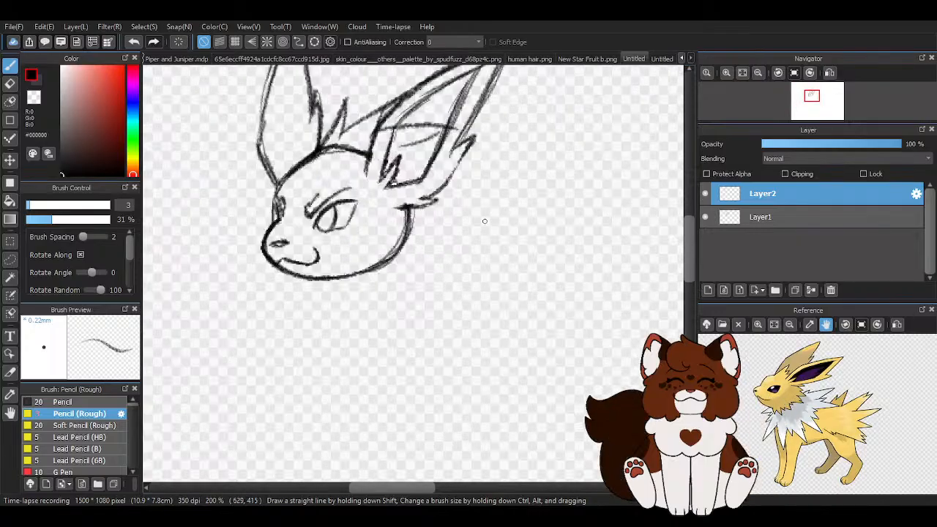
scroll(423, 218, up, 1)
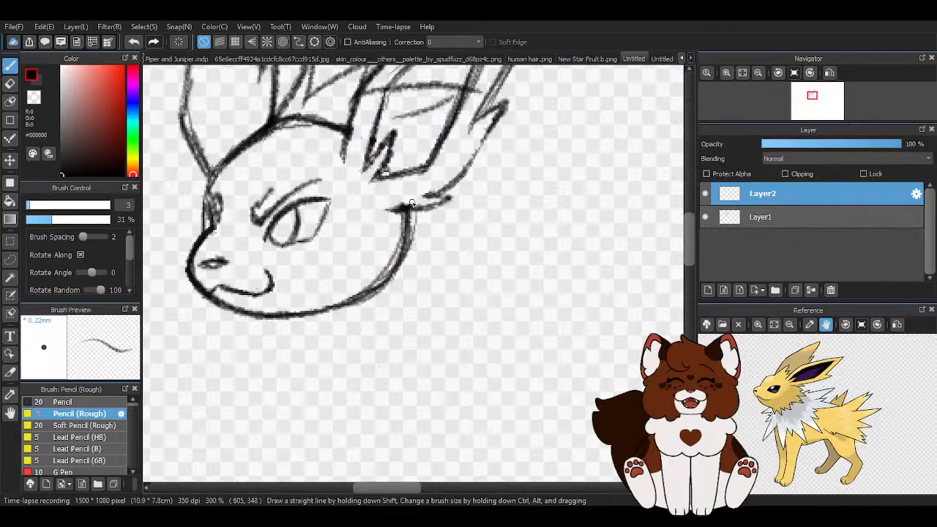
mouse_move(412, 203)
mouse_down()
mouse_move(469, 238)
mouse_move(425, 235)
mouse_move(390, 351)
mouse_move(379, 315)
mouse_up()
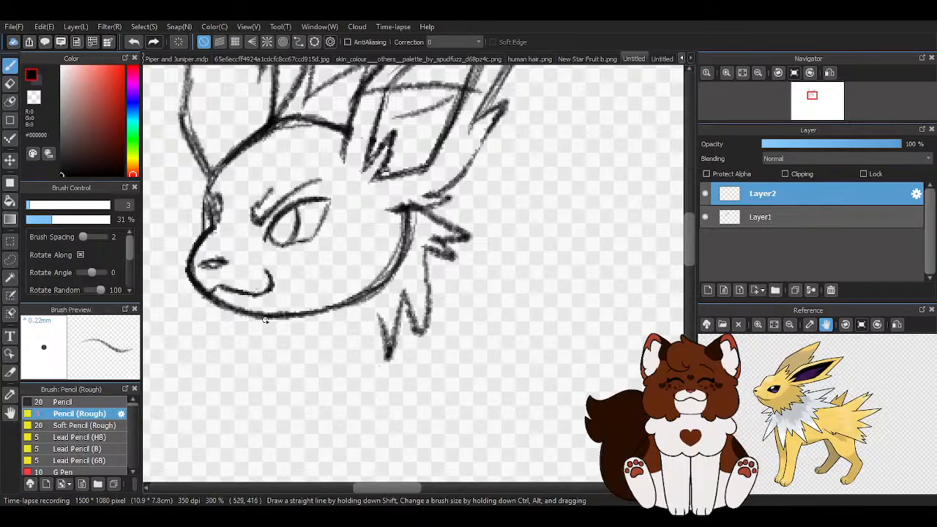
mouse_move(300, 316)
mouse_down()
mouse_move(358, 364)
mouse_move(350, 319)
mouse_up()
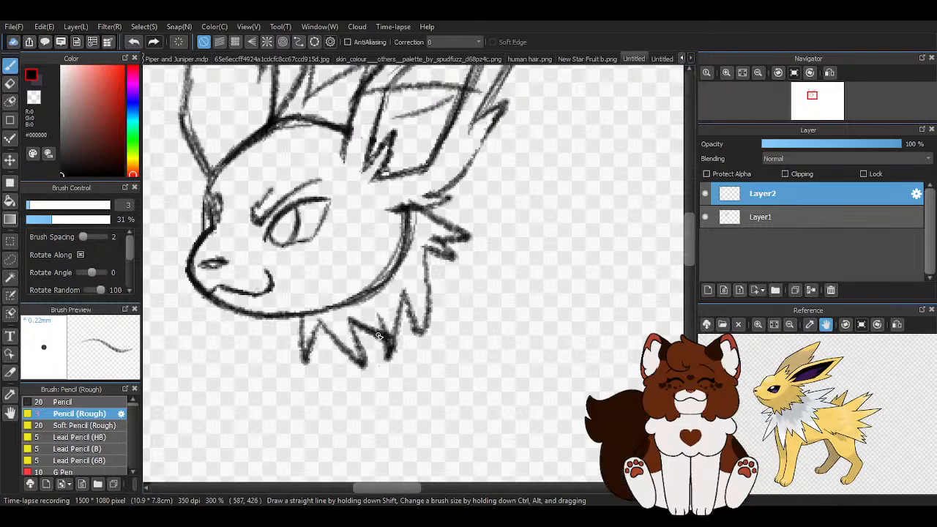
scroll(376, 256, down, 2)
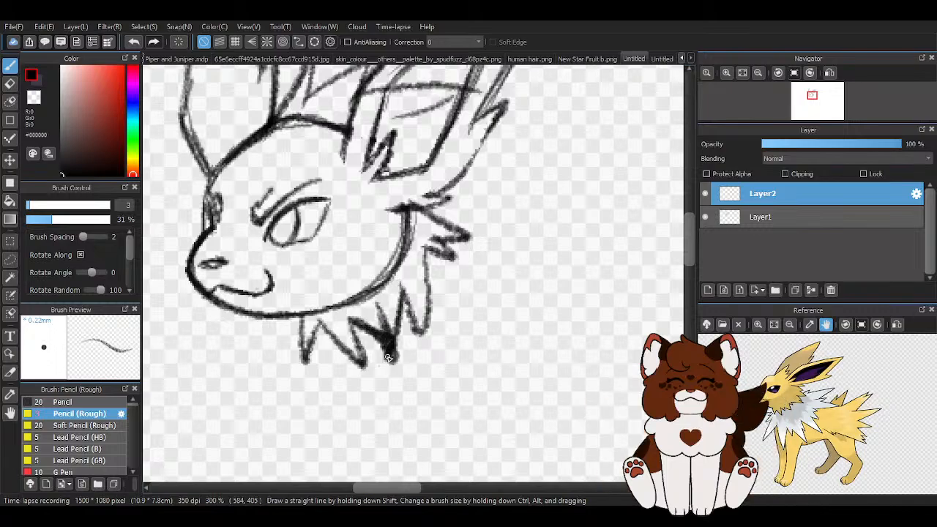
scroll(376, 256, up, 1)
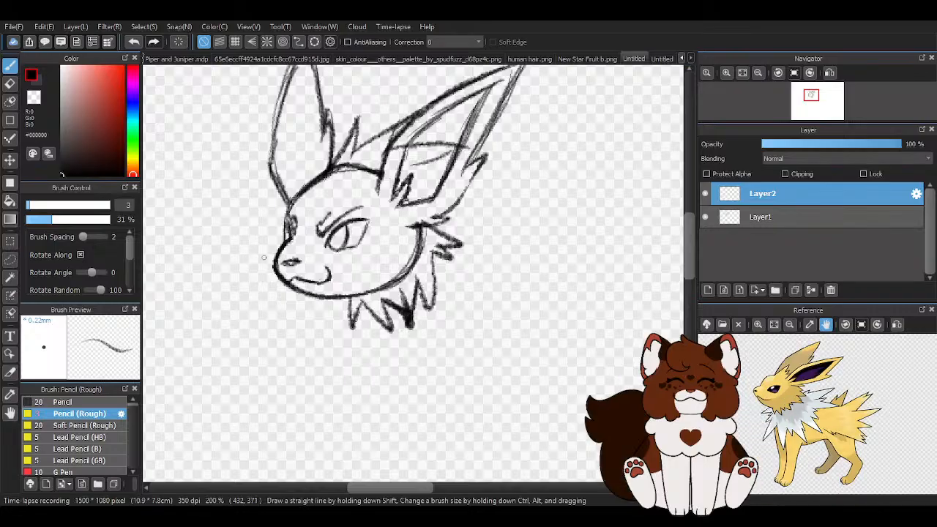
- Sketch spiky fur tufts on the far side of the face, beside the brow and down around the muzzle
scroll(373, 265, up, 1)
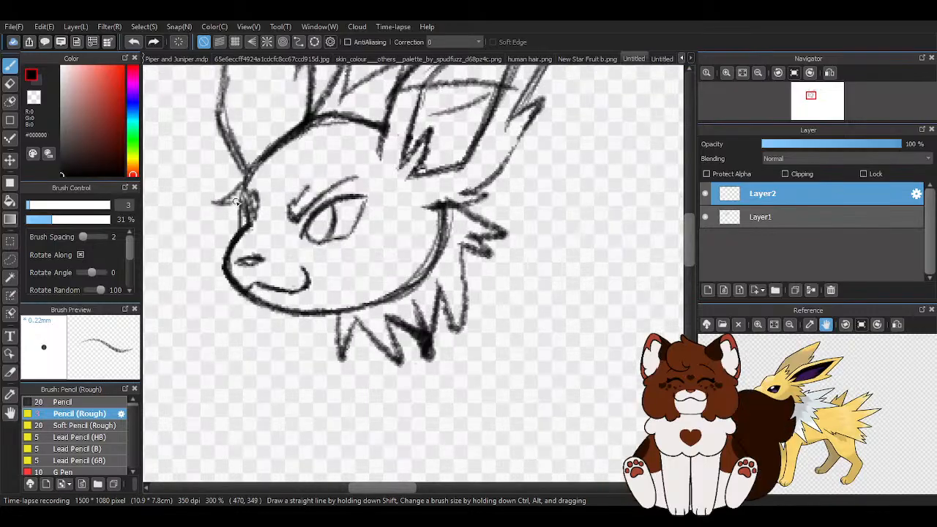
drag(227, 225, 191, 311)
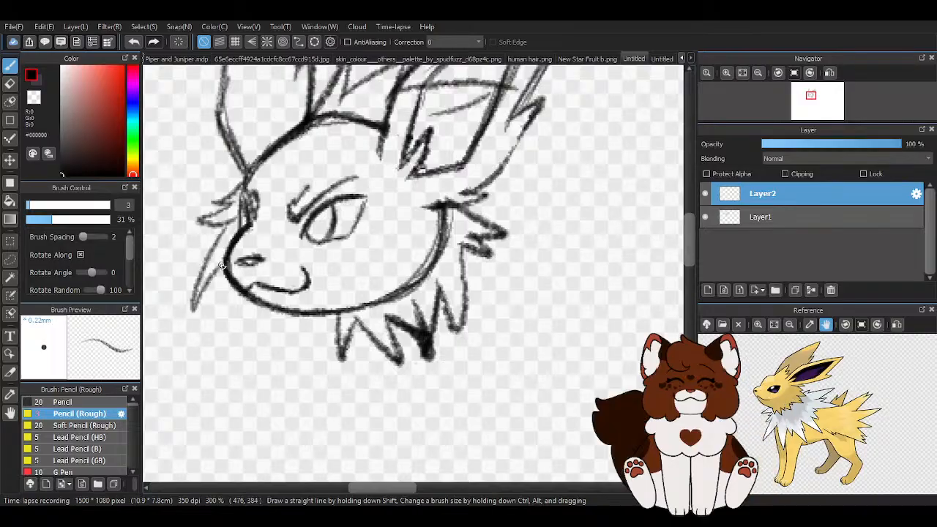
scroll(258, 288, down, 2)
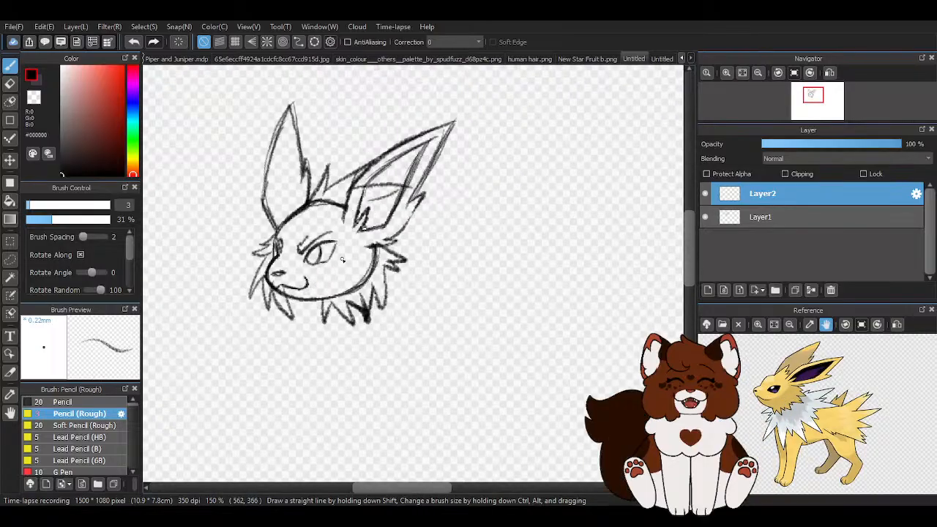
scroll(457, 252, down, 1)
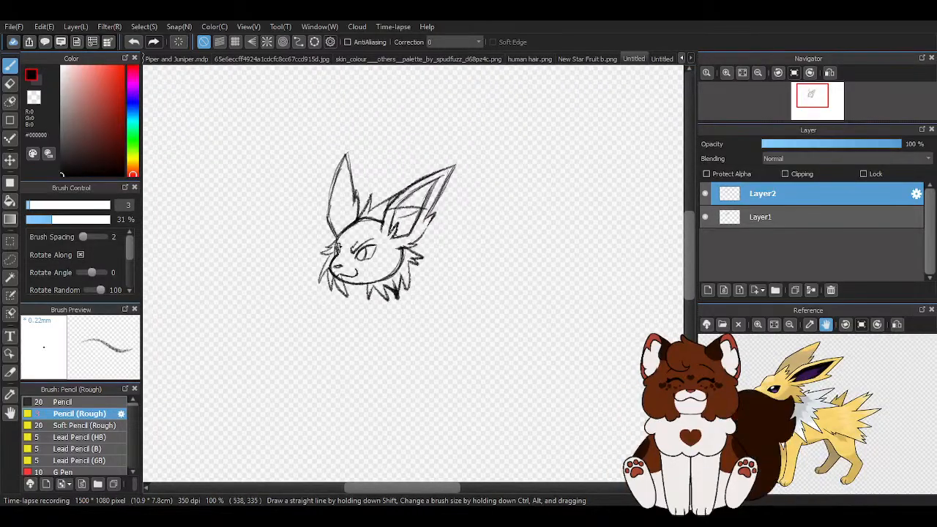
click(704, 216)
click(704, 216)
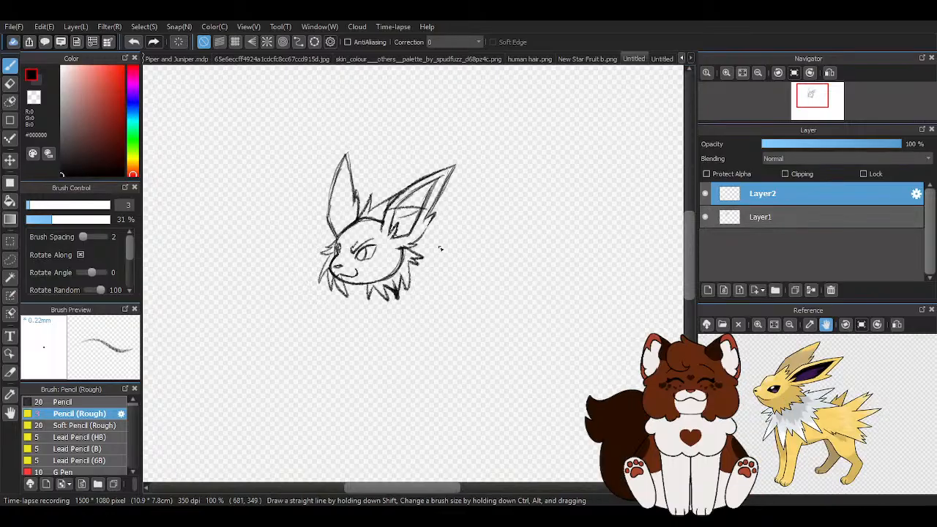
- Erase the spiky hair tuft and the whole fur ruff from Layer2 with a size 56 eraser
scroll(435, 252, up, 1)
key(e)
drag(418, 282, 354, 96)
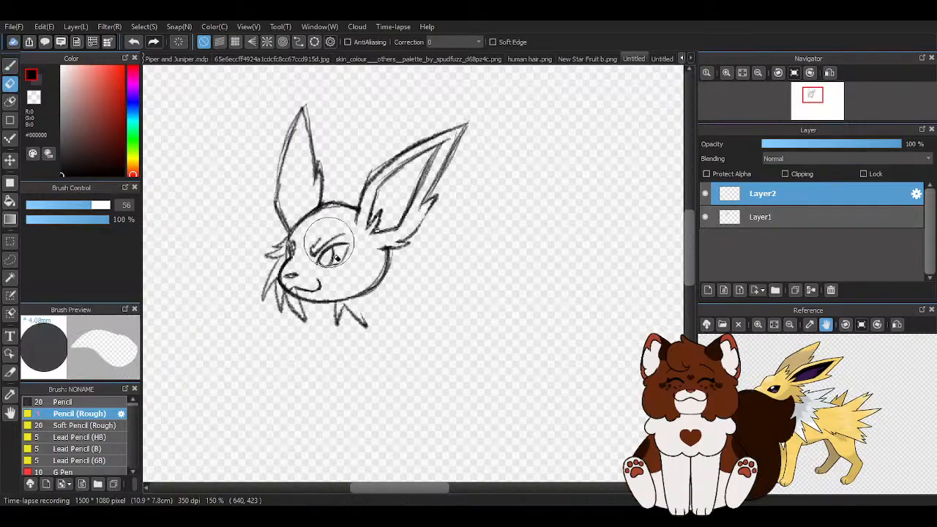
mouse_move(336, 257)
mouse_down()
mouse_move(307, 303)
mouse_move(328, 324)
mouse_up()
scroll(354, 235, down, 1)
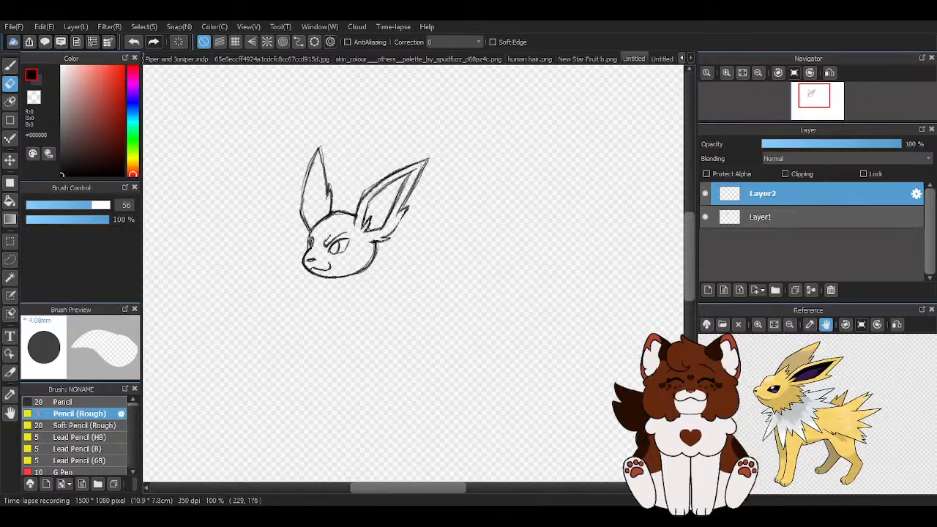
- Return to the Pencil (Rough) brush and sketch a low spiky hair tuft on the skull between the ears
click(10, 66)
scroll(253, 213, up, 3)
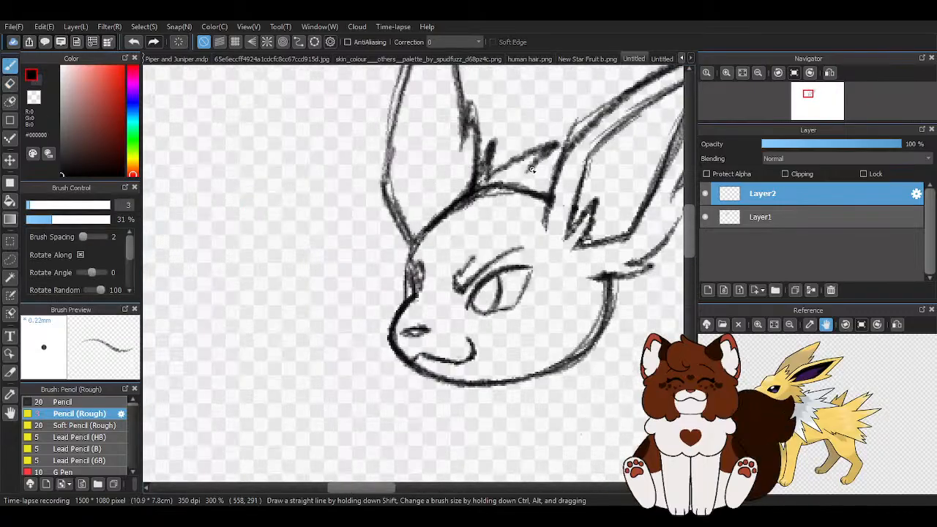
scroll(378, 194, down, 2)
scroll(428, 162, up, 1)
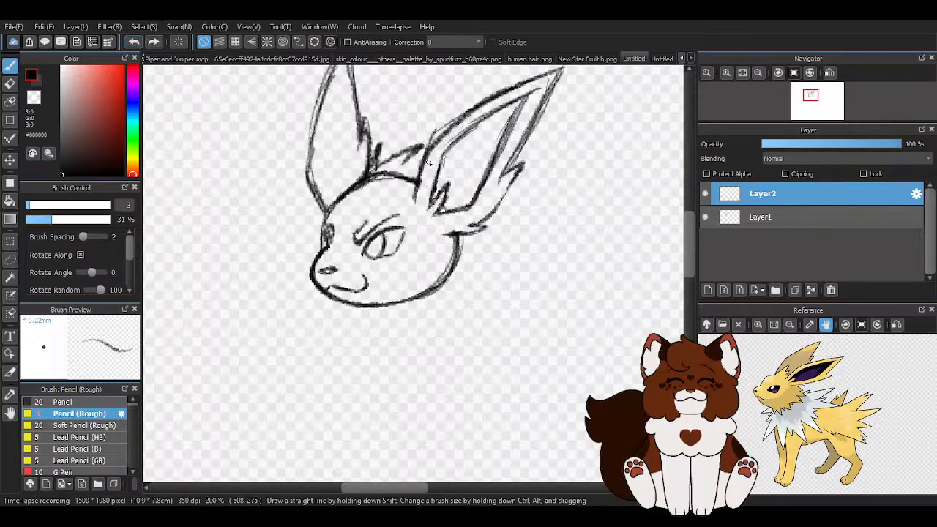
- Sketch a jagged fur ruff from the near ear's base down behind the cheek and under the jaw
scroll(466, 233, up, 2)
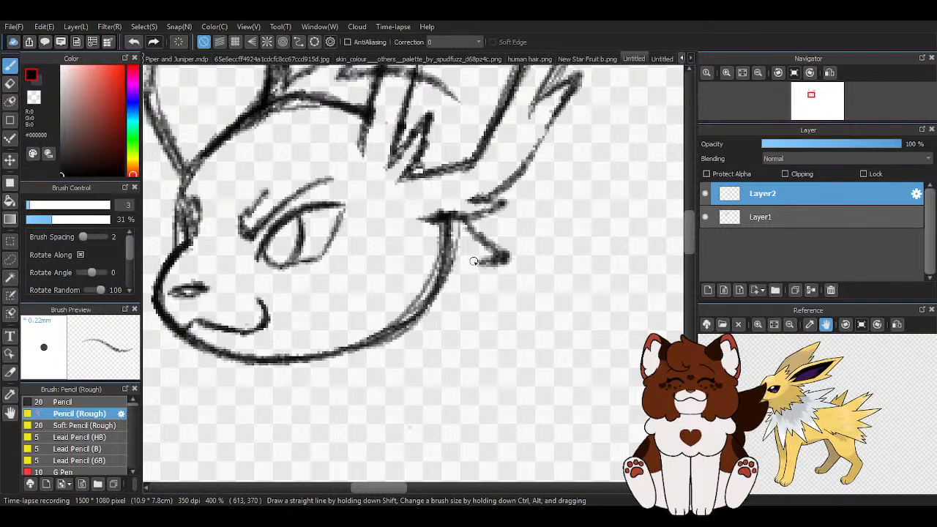
drag(474, 260, 466, 291)
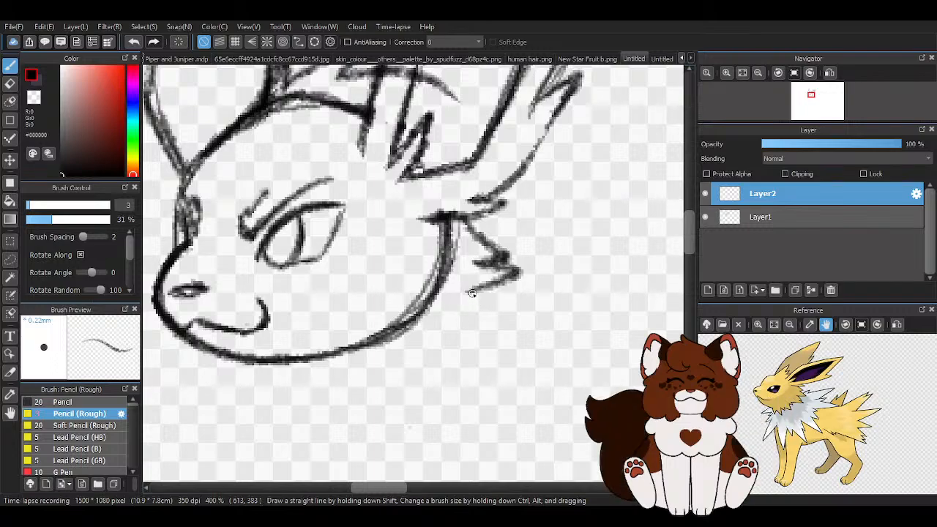
mouse_move(473, 300)
mouse_down()
mouse_move(410, 348)
mouse_move(385, 434)
mouse_up()
mouse_move(357, 363)
mouse_down()
mouse_move(333, 425)
mouse_move(326, 370)
mouse_up()
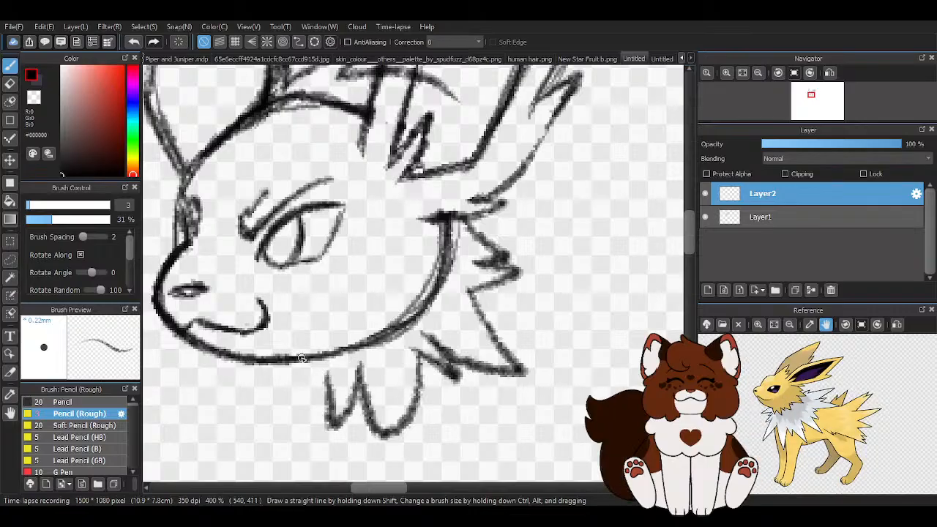
- Sketch small fur spikes beside the far eye and continue the ruff around and below the muzzle
scroll(417, 328, down, 4)
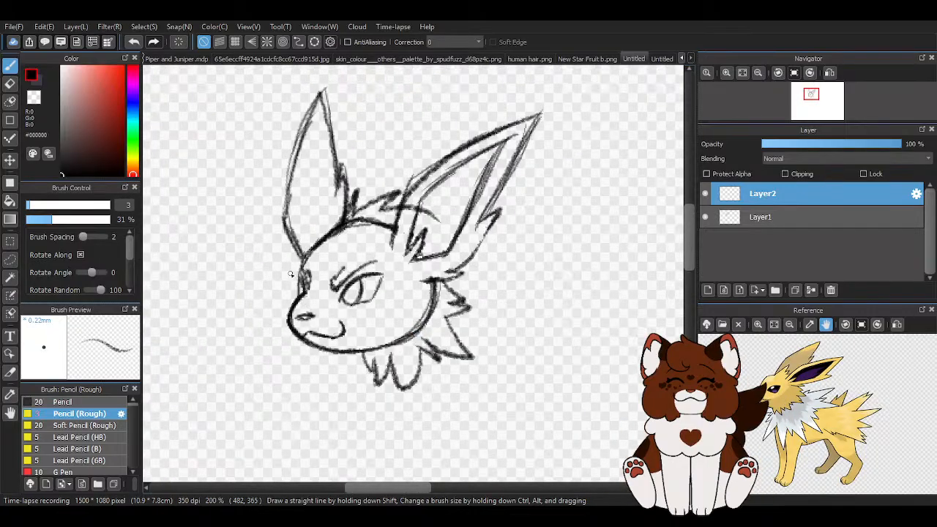
mouse_move(301, 274)
mouse_down()
mouse_move(282, 283)
mouse_move(291, 295)
mouse_move(266, 346)
mouse_move(293, 333)
mouse_move(278, 351)
mouse_up()
mouse_move(278, 351)
mouse_down()
mouse_move(306, 335)
mouse_move(305, 366)
mouse_move(316, 347)
mouse_move(324, 373)
mouse_move(327, 341)
mouse_up()
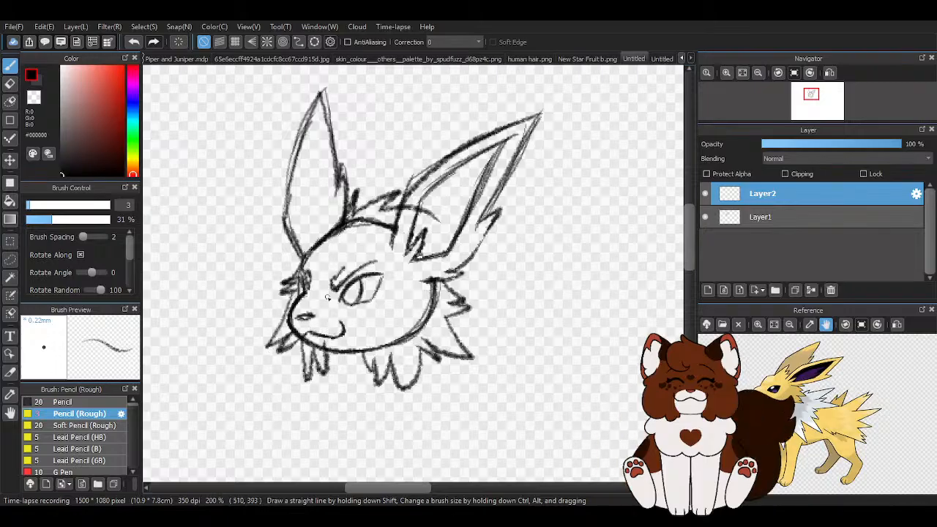
scroll(334, 256, down, 1)
scroll(382, 236, down, 2)
scroll(389, 234, up, 2)
scroll(390, 233, up, 1)
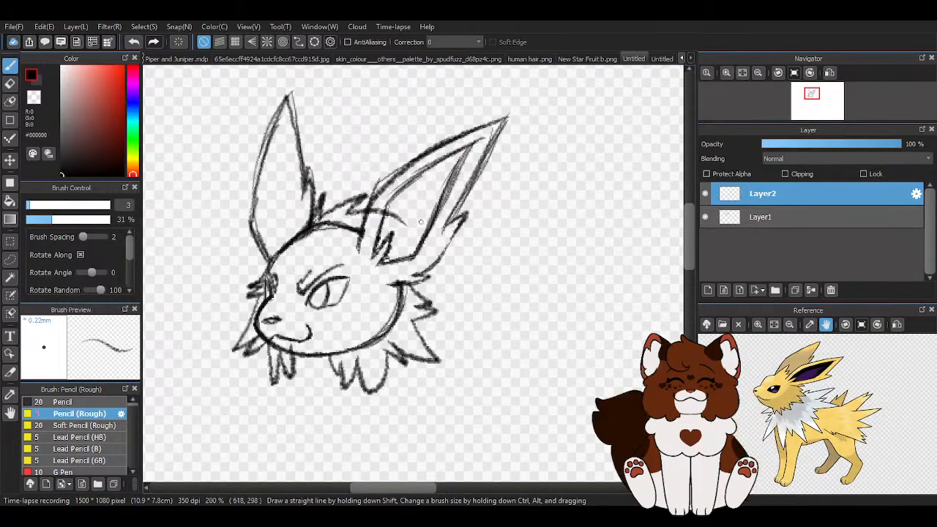
scroll(512, 242, down, 3)
scroll(528, 226, up, 3)
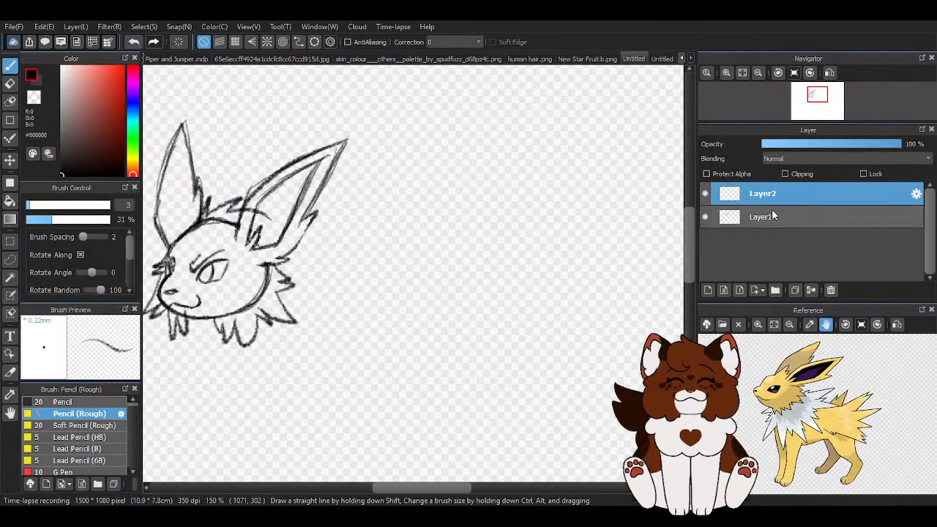
- Try erasing Layer1's skull and rear jaw lines inside the hair and ruff with a size 9.6 eraser, and undo it
click(761, 217)
click(10, 82)
click(40, 206)
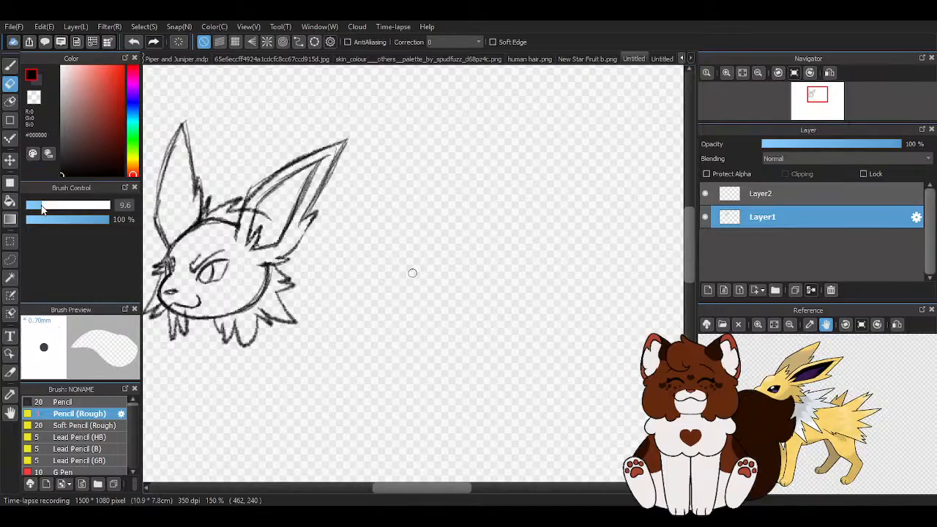
scroll(275, 270, up, 3)
mouse_move(231, 268)
mouse_down()
mouse_move(252, 270)
mouse_move(233, 331)
mouse_up()
scroll(537, 319, down, 2)
scroll(344, 342, up, 1)
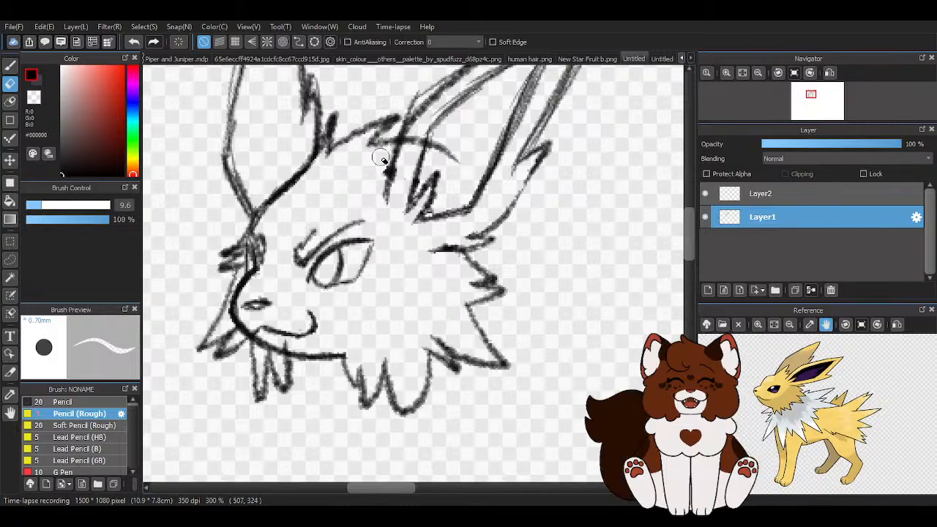
scroll(376, 171, down, 3)
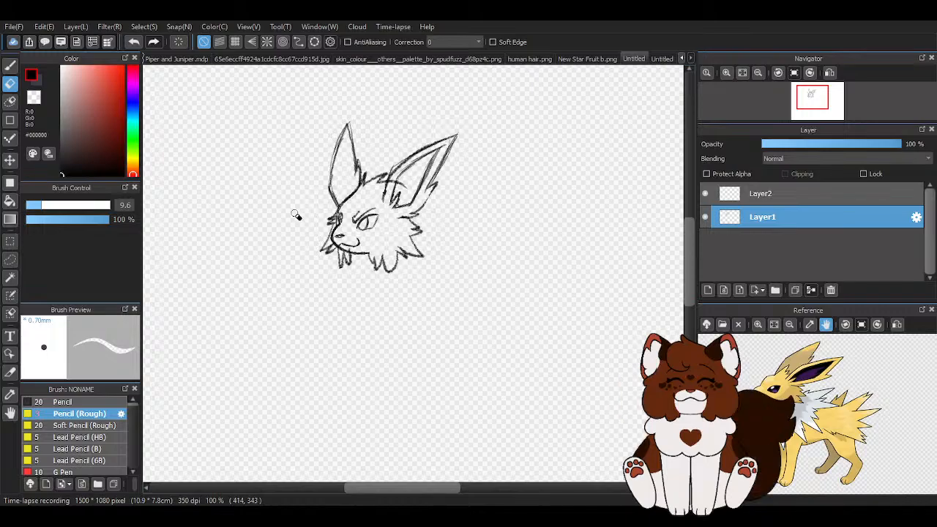
click(134, 42)
click(135, 43)
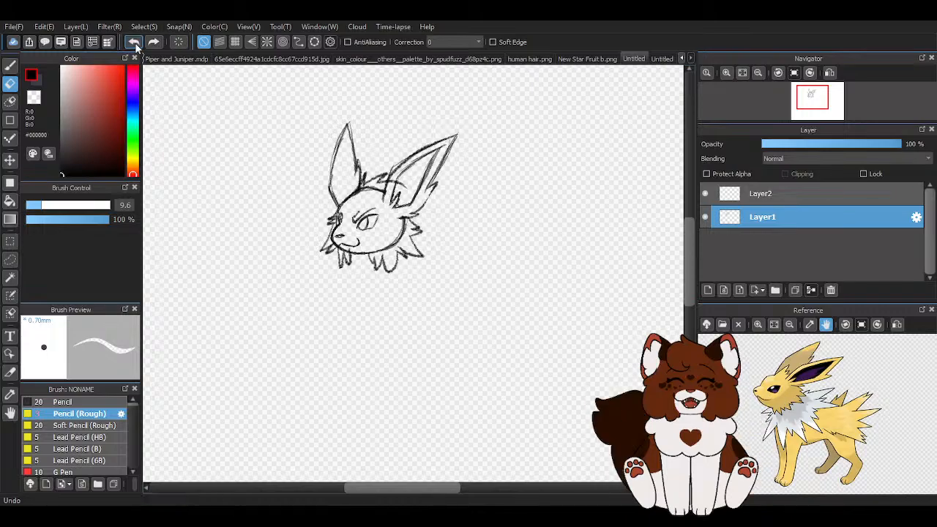
- Make Layer2 active and erase its hair tuft and fur ruff with the eraser enlarged to 207
click(786, 193)
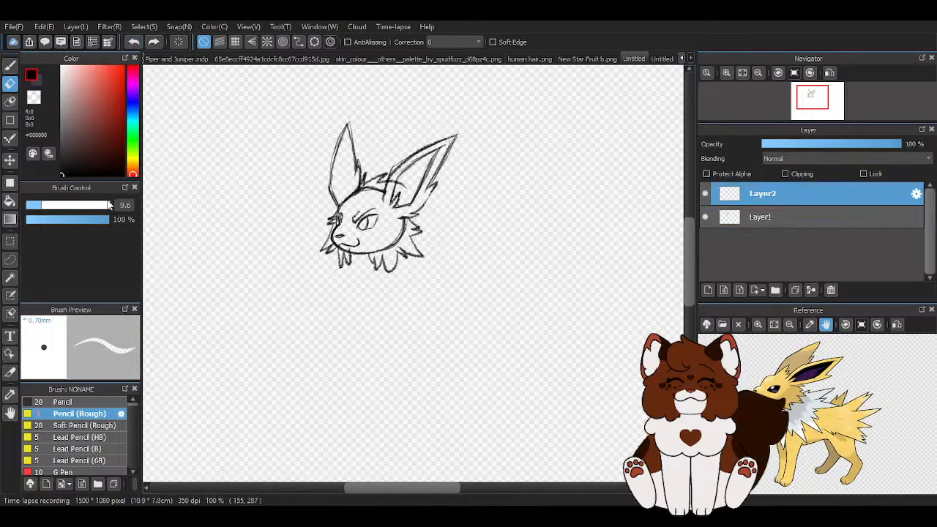
click(109, 205)
drag(399, 212, 389, 177)
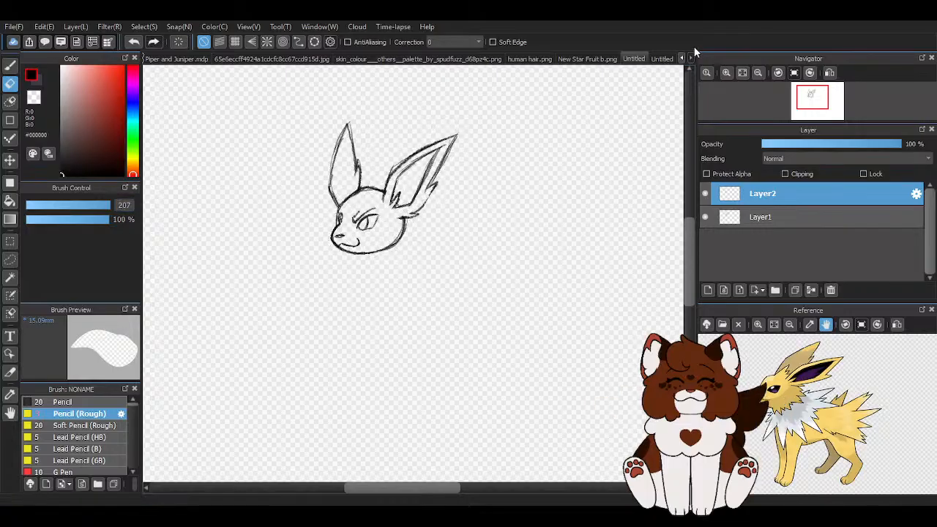
- Switch to the blank Untitled canvas and clear the Jolteon picture from the reference window
click(661, 58)
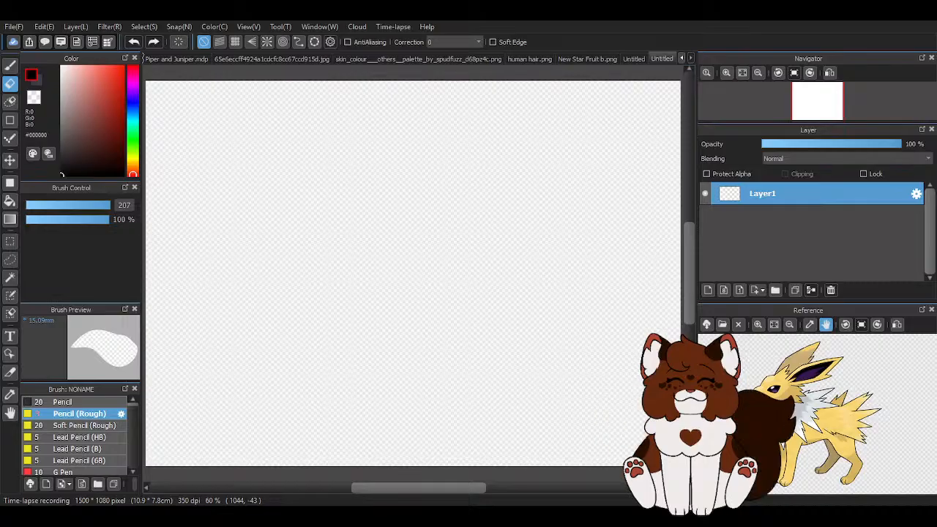
click(737, 324)
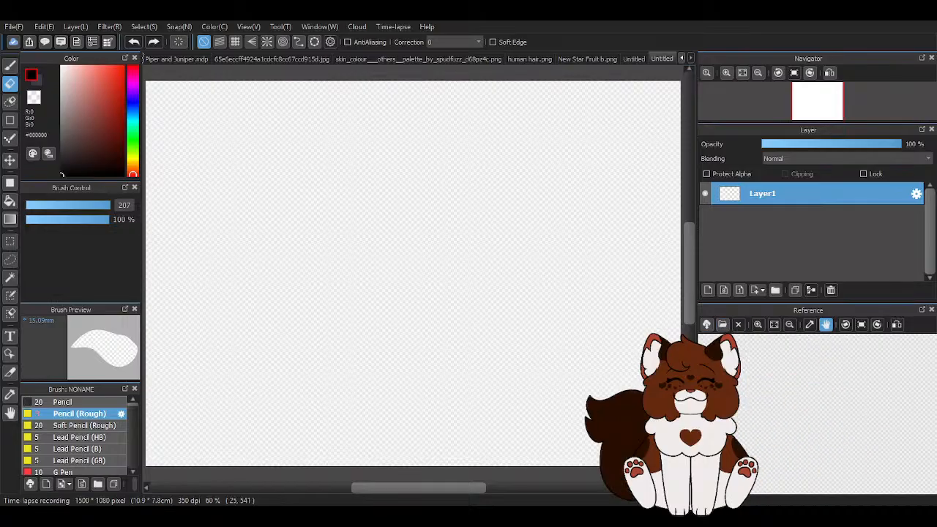
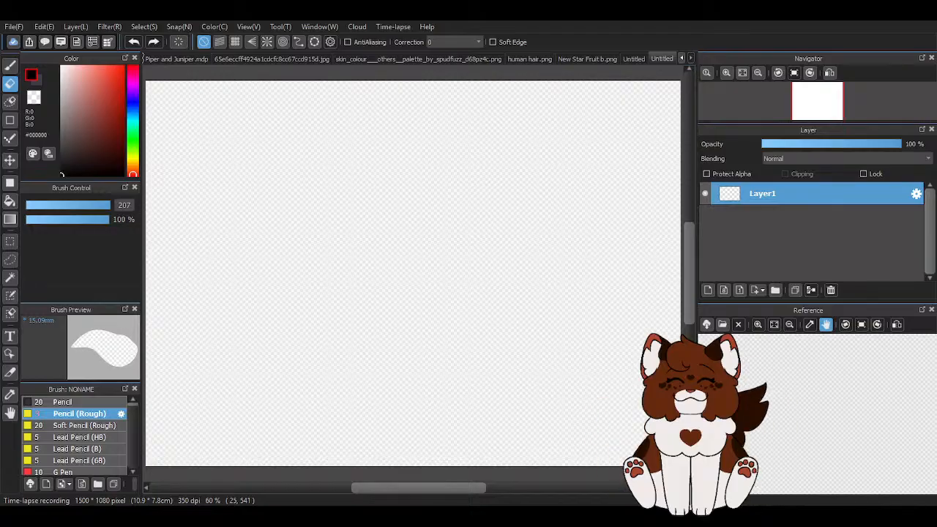
scroll(241, 272, down, 1)
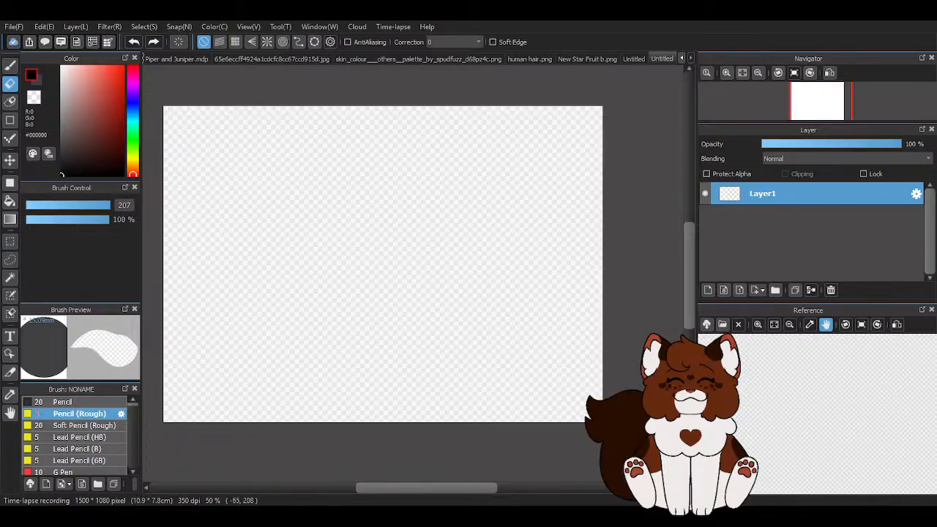
- With the size 3 Pencil (Rough) brush, sketch a round head circle and a short neck line below it
key(b)
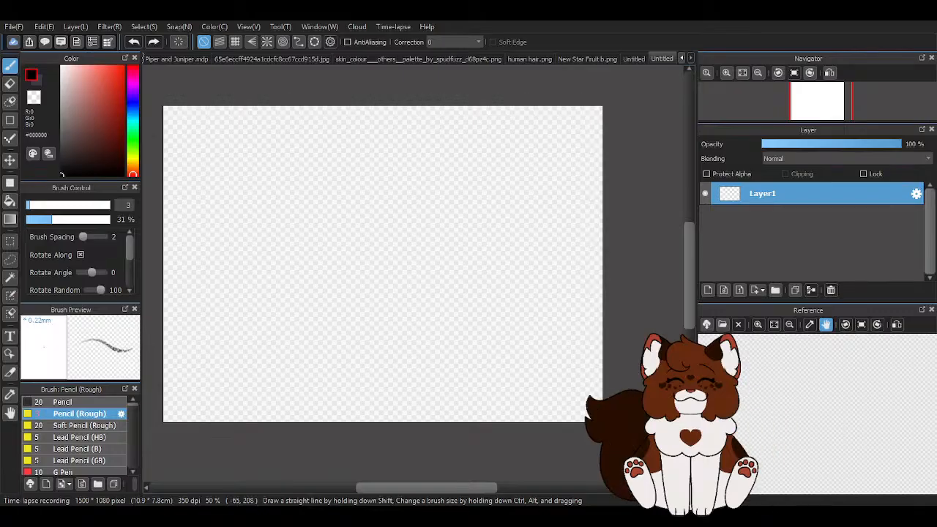
scroll(290, 210, up, 2)
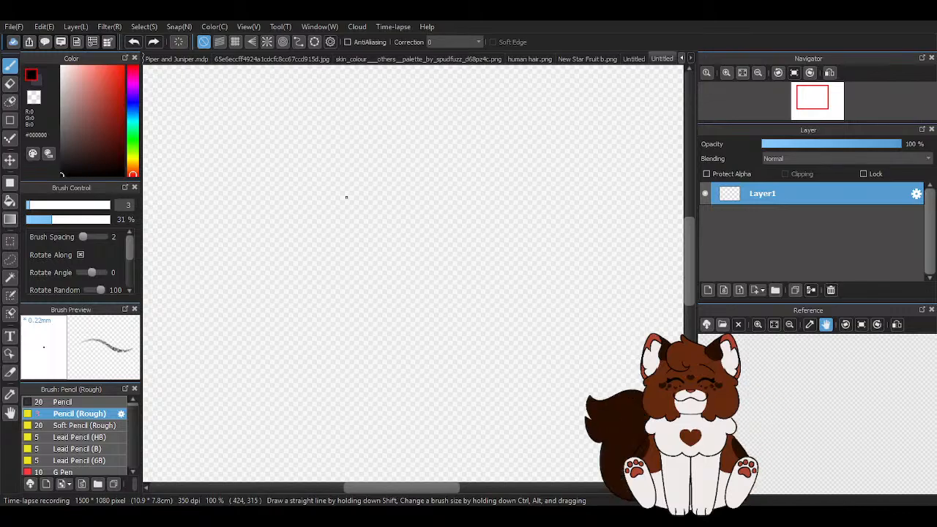
mouse_move(316, 174)
mouse_down()
mouse_move(345, 238)
mouse_move(313, 232)
mouse_move(315, 176)
mouse_move(305, 175)
mouse_move(356, 235)
mouse_up()
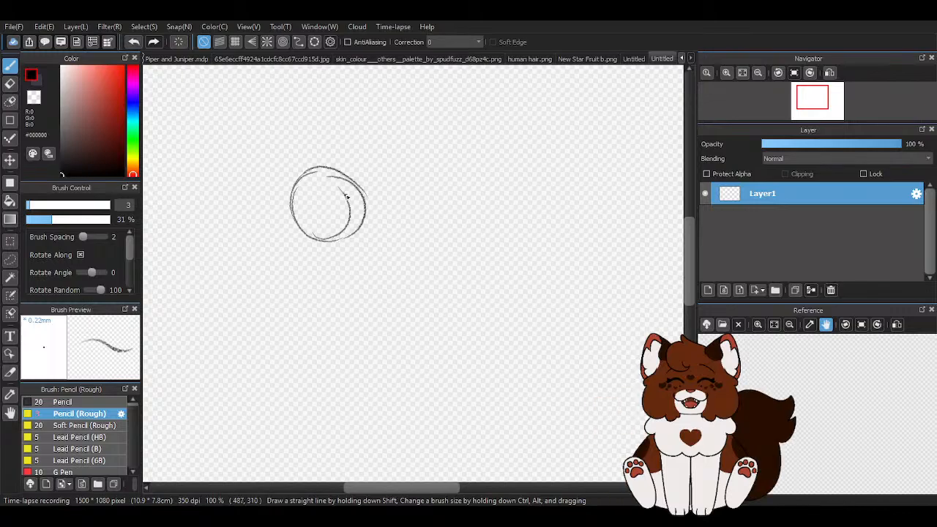
drag(346, 176, 361, 233)
scroll(354, 210, down, 2)
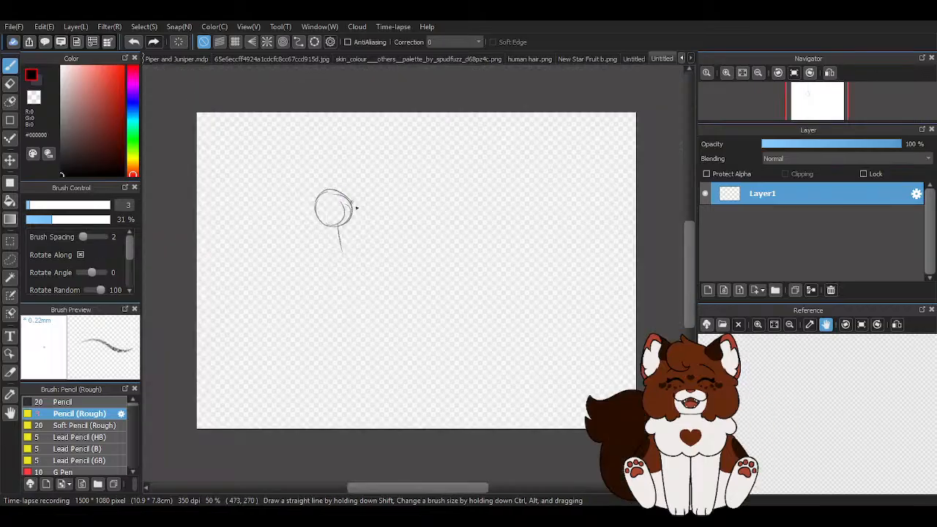
- Sketch a raised shoulder, a chest line and a limb stretching diagonally down to a small circle, darkening the limb's lower edge
scroll(326, 238, up, 1)
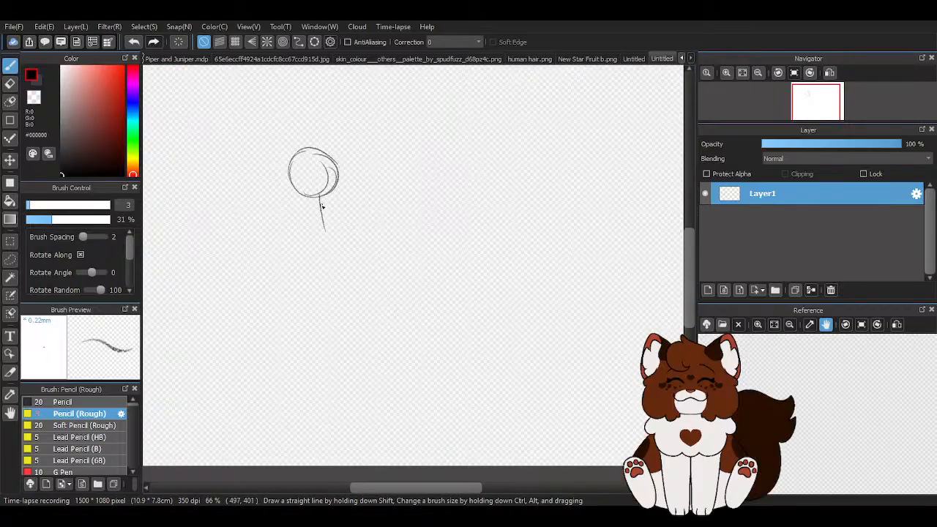
mouse_move(359, 210)
mouse_down()
mouse_move(332, 208)
mouse_move(301, 274)
mouse_move(229, 304)
mouse_move(253, 313)
mouse_move(239, 313)
mouse_move(253, 322)
mouse_move(233, 306)
mouse_move(244, 325)
mouse_move(307, 289)
mouse_up()
drag(262, 307, 371, 261)
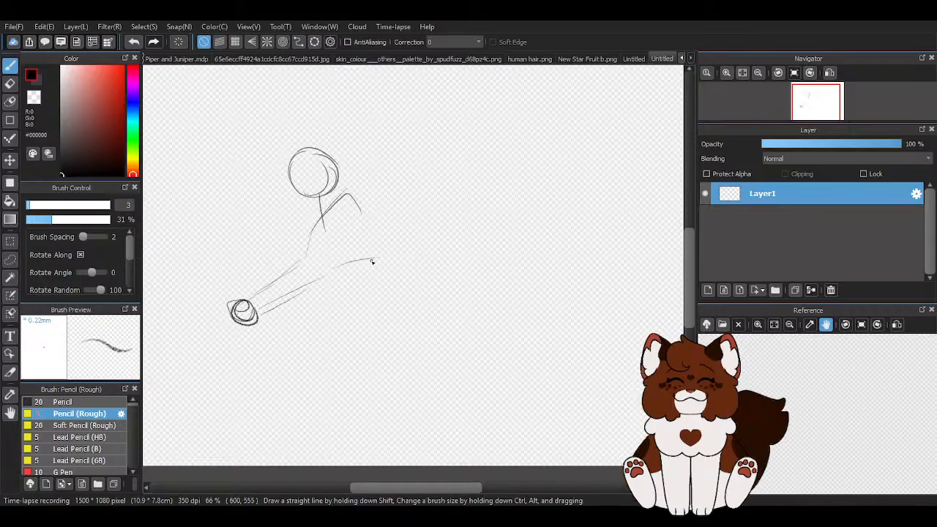
mouse_move(320, 284)
mouse_down()
mouse_move(256, 316)
mouse_move(370, 257)
mouse_up()
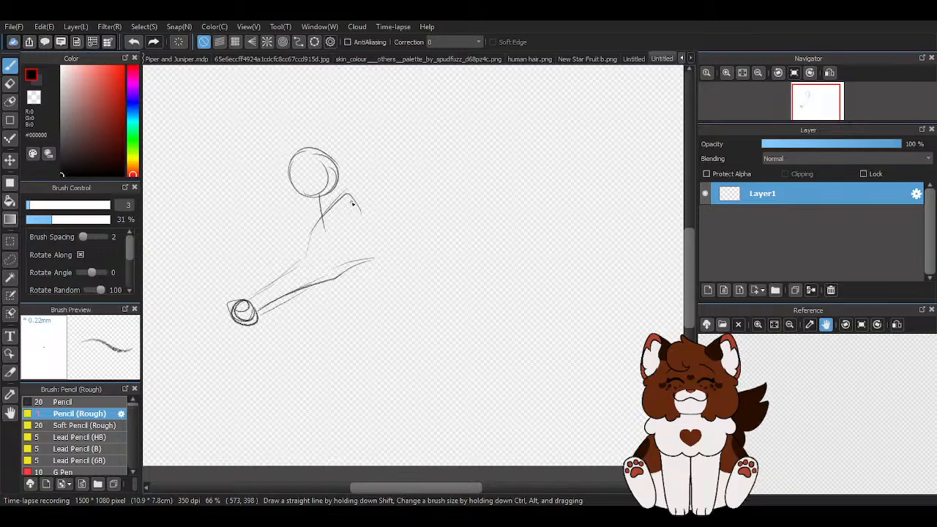
- Erase the raised shoulder peak and redraw it in black as a lower slope running into a long, gently arched back line
mouse_move(352, 196)
mouse_down()
mouse_move(360, 213)
mouse_move(303, 263)
mouse_move(370, 259)
mouse_up()
key(z)
mouse_move(347, 194)
mouse_down()
mouse_move(358, 211)
mouse_move(325, 215)
mouse_up()
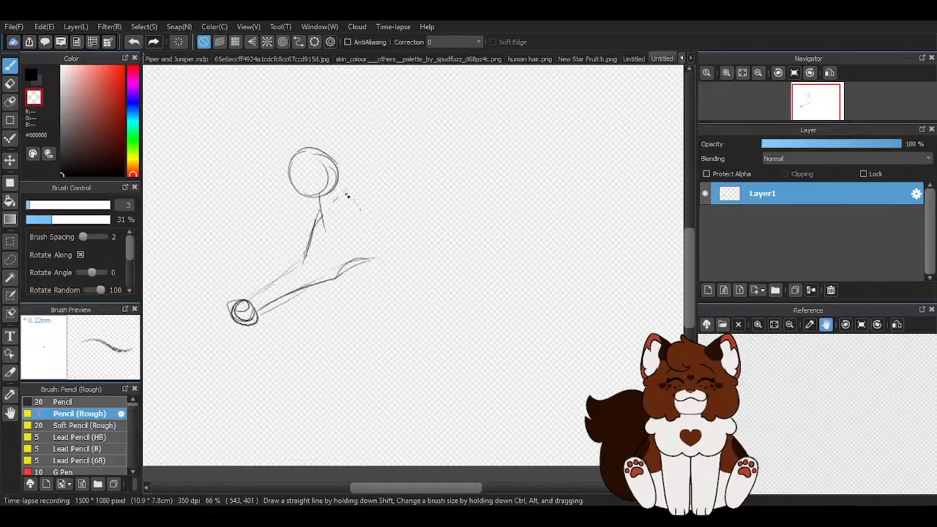
click(32, 73)
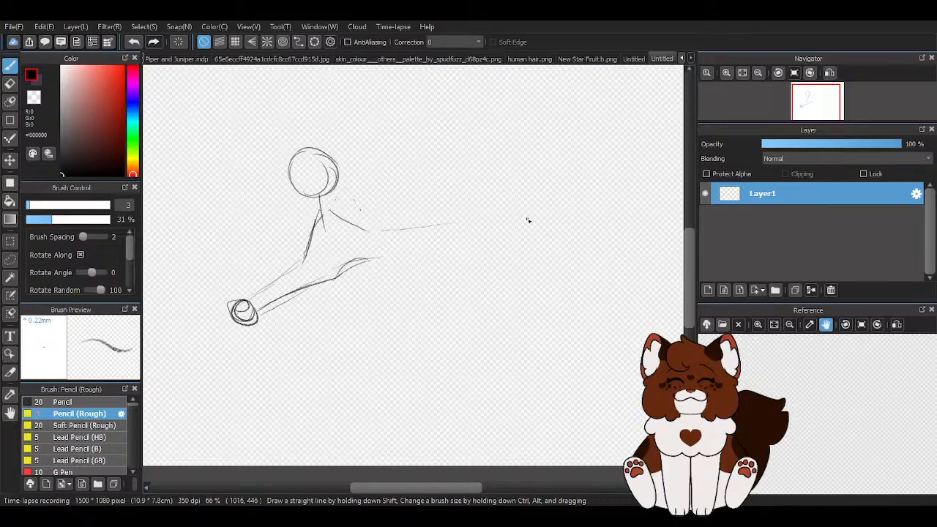
mouse_move(370, 233)
mouse_down()
mouse_move(486, 235)
mouse_move(438, 227)
mouse_move(484, 238)
mouse_up()
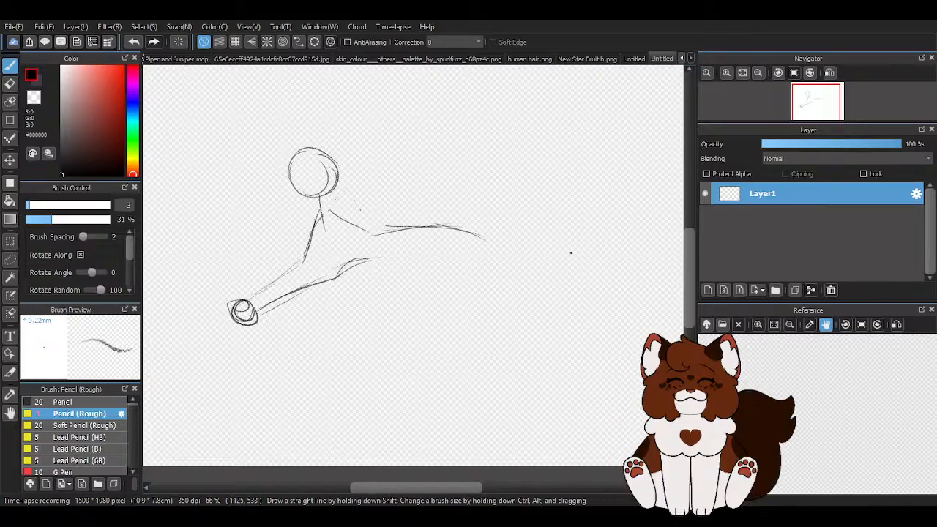
- Sketch a standing front leg with a scribbled paw and two bent hind legs below the back line
drag(555, 251, 532, 222)
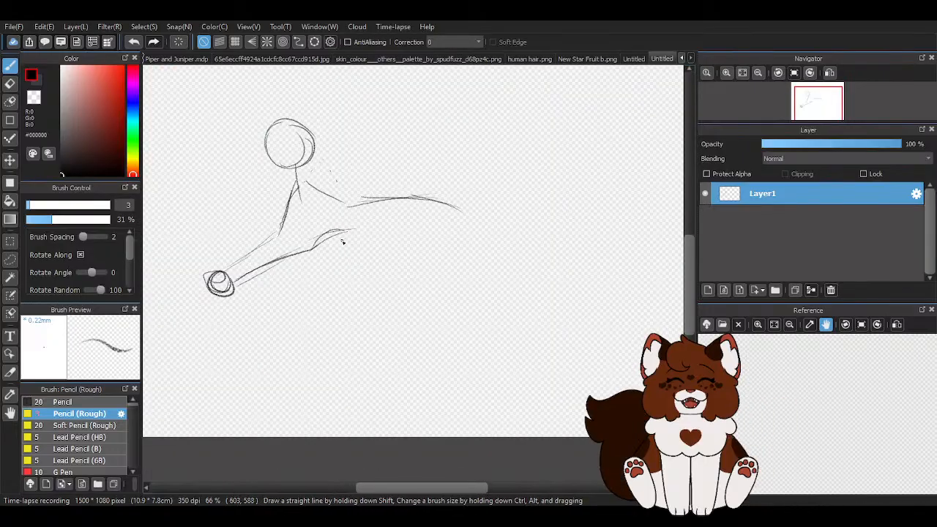
mouse_move(342, 231)
mouse_down()
mouse_move(358, 338)
mouse_move(328, 331)
mouse_move(356, 335)
mouse_up()
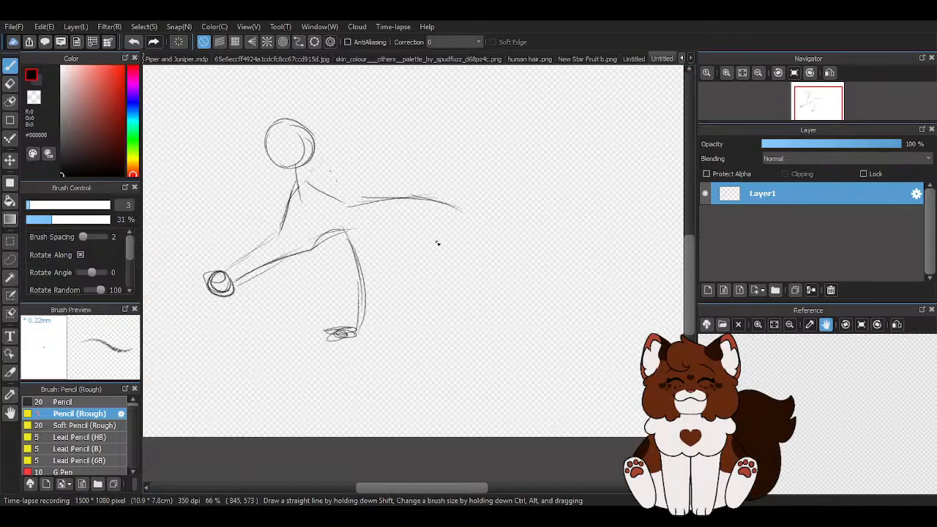
mouse_move(450, 212)
mouse_down()
mouse_move(427, 291)
mouse_move(438, 332)
mouse_move(396, 341)
mouse_up()
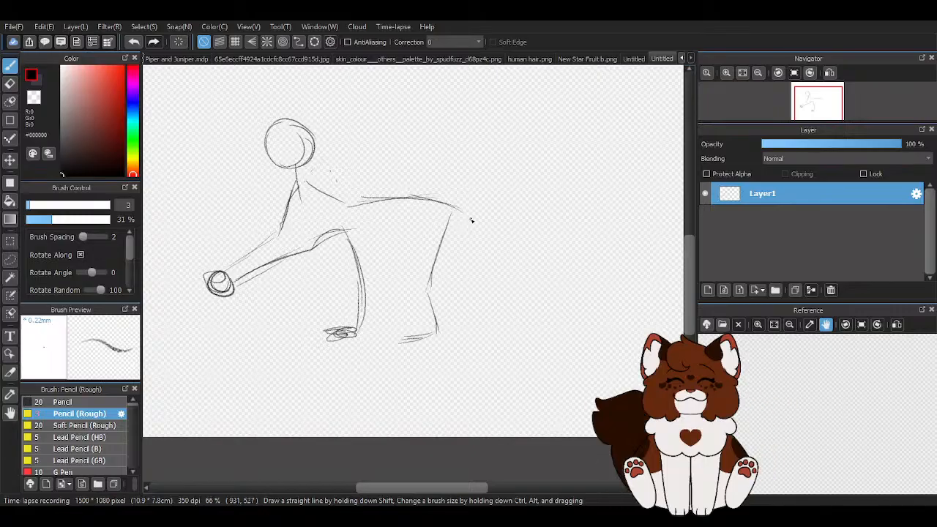
drag(449, 212, 462, 270)
drag(451, 230, 500, 327)
drag(497, 266, 500, 343)
- Sketch a long curved tail extending from the rump with a few overlapping sweeping strokes
mouse_move(448, 205)
mouse_down()
mouse_move(511, 213)
mouse_move(548, 191)
mouse_up()
drag(592, 218, 616, 280)
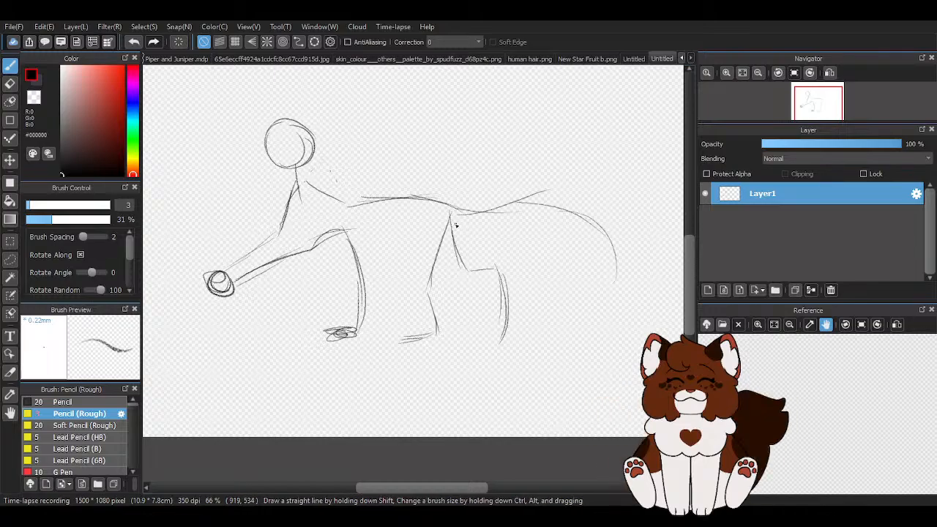
mouse_move(450, 213)
mouse_down()
mouse_move(506, 207)
mouse_move(604, 229)
mouse_up()
mouse_move(581, 237)
mouse_down()
mouse_move(614, 214)
mouse_move(587, 165)
mouse_up()
scroll(433, 222, down, 2)
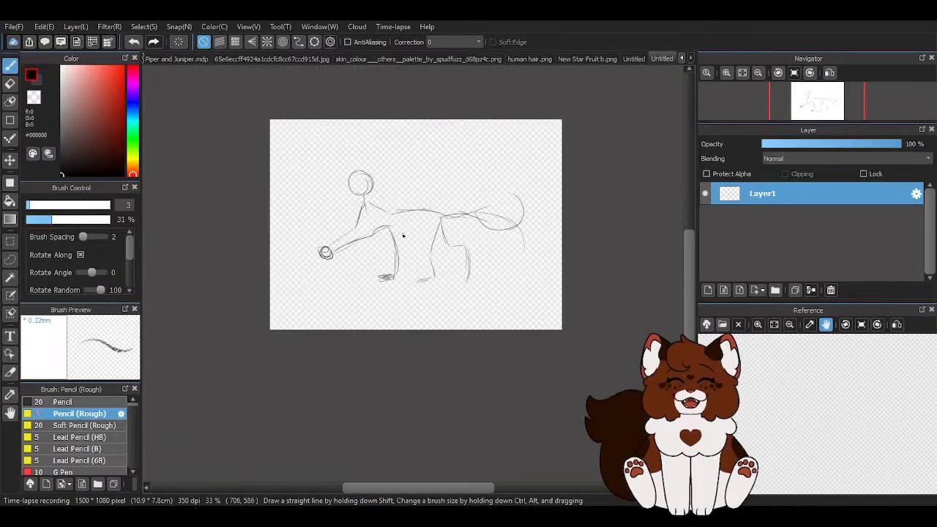
- Draw a shoulder curve and a darker inner line along the outstretched front leg to its paw circle
scroll(390, 230, up, 2)
drag(348, 215, 333, 235)
mouse_move(337, 234)
mouse_down()
mouse_move(313, 252)
mouse_move(270, 269)
mouse_up()
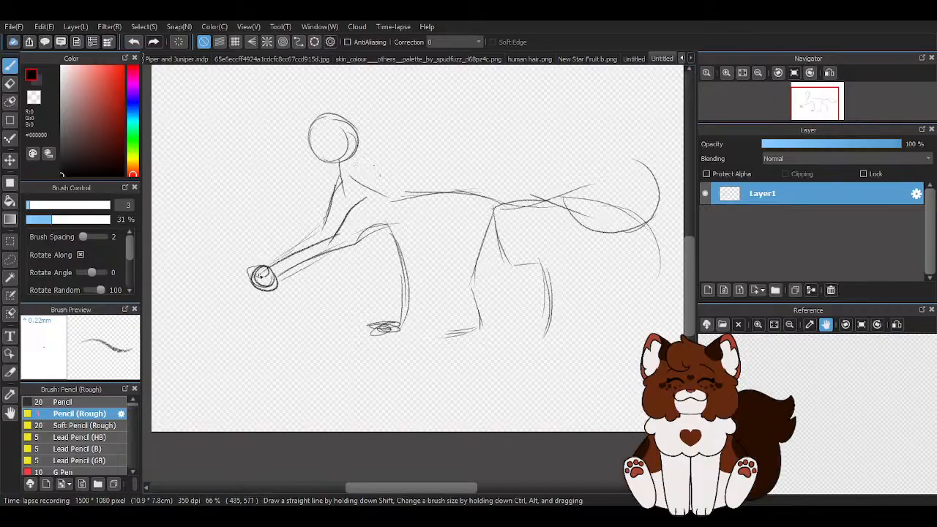
scroll(298, 265, down, 3)
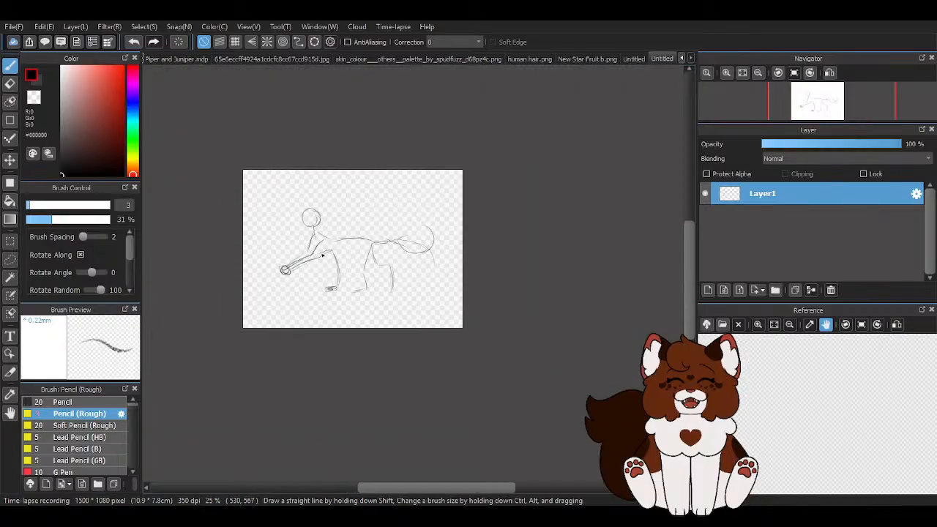
- Add a new layer above the skeleton sketch and set the drawing colour to red #D93120
click(708, 290)
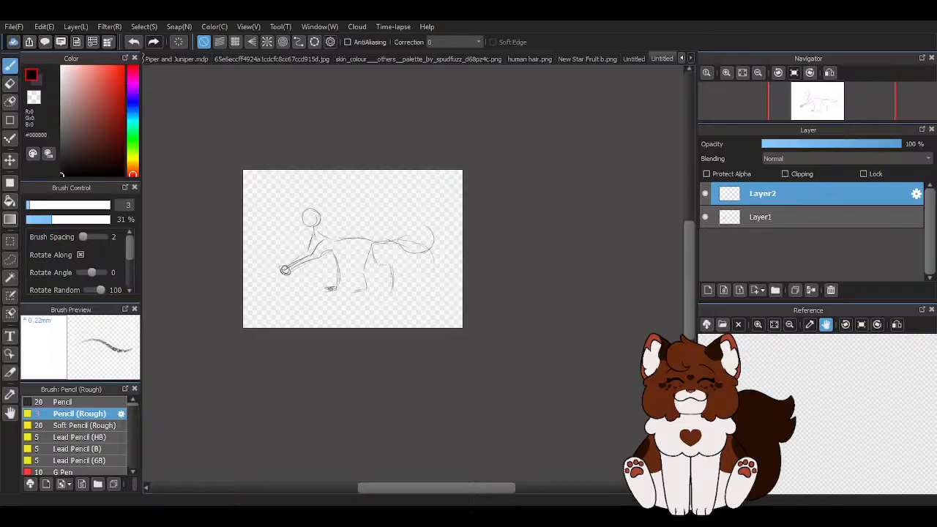
scroll(254, 206, up, 4)
click(115, 81)
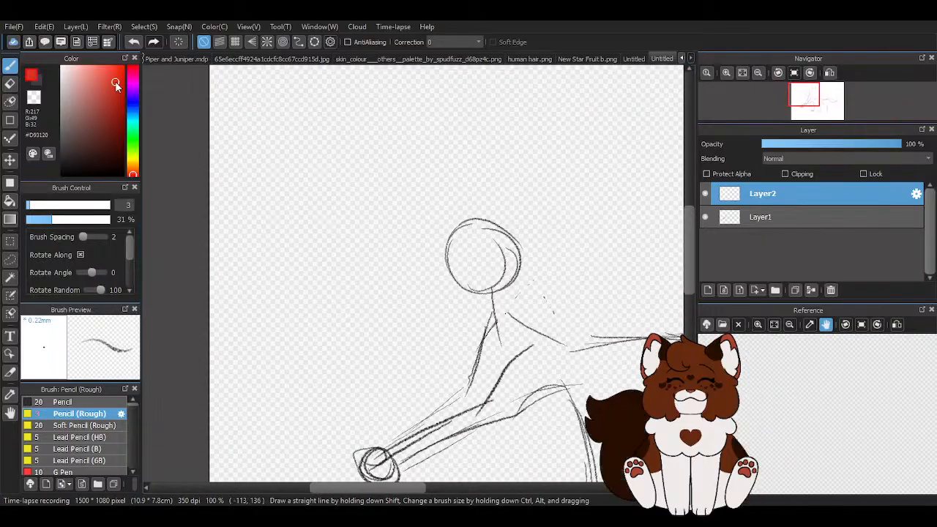
- Trace a slightly larger red head circle over the skeleton's head with overlapping rough strokes
scroll(312, 220, up, 4)
scroll(311, 220, down, 3)
scroll(312, 220, down, 5)
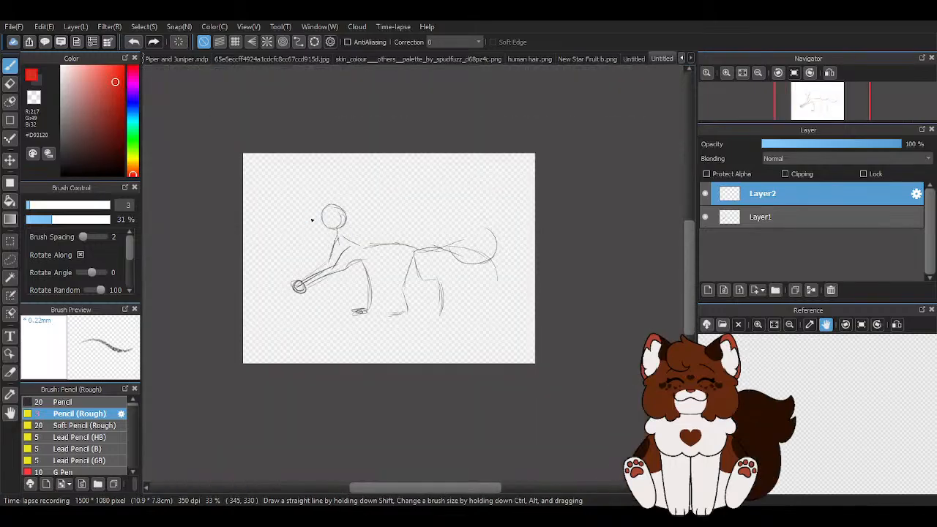
scroll(314, 215, up, 5)
scroll(329, 157, up, 2)
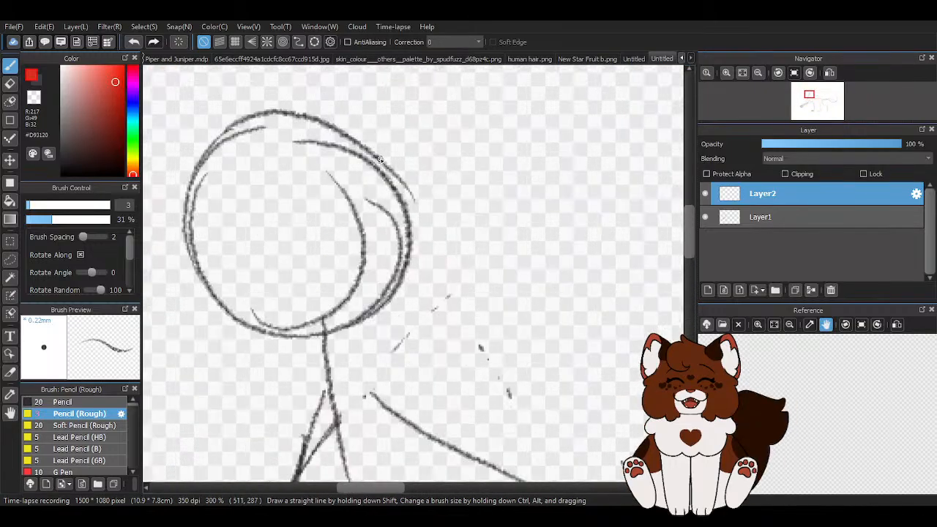
scroll(486, 213, down, 2)
scroll(372, 148, up, 1)
drag(432, 198, 404, 179)
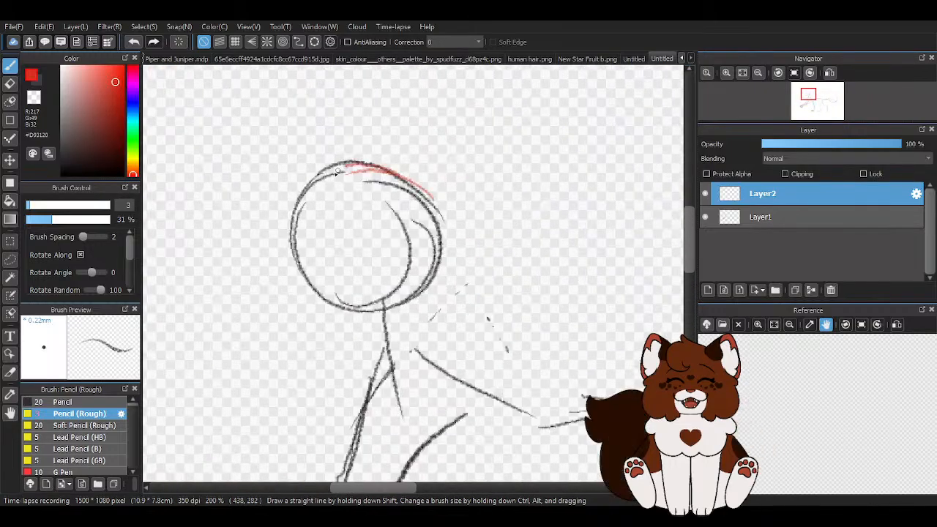
mouse_move(336, 173)
mouse_down()
mouse_move(294, 202)
mouse_move(284, 272)
mouse_up()
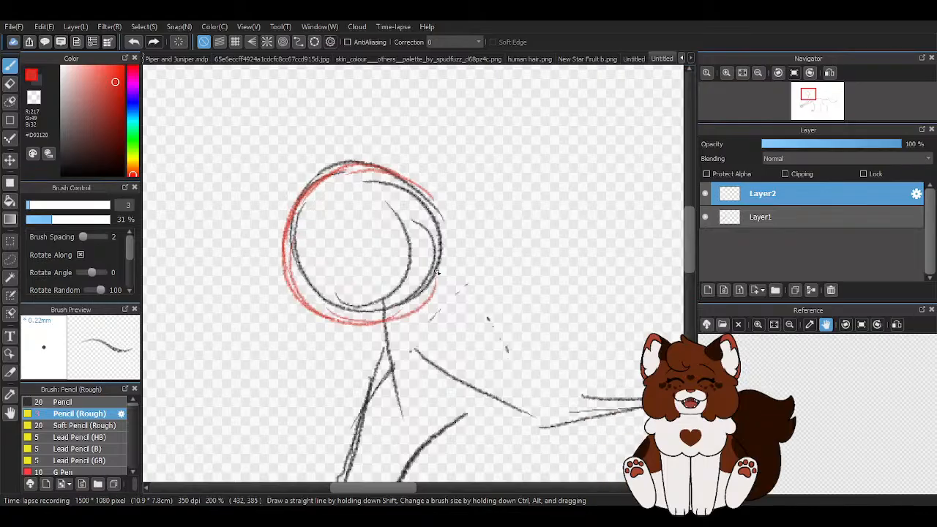
mouse_move(407, 203)
mouse_down()
mouse_move(448, 289)
mouse_move(439, 315)
mouse_up()
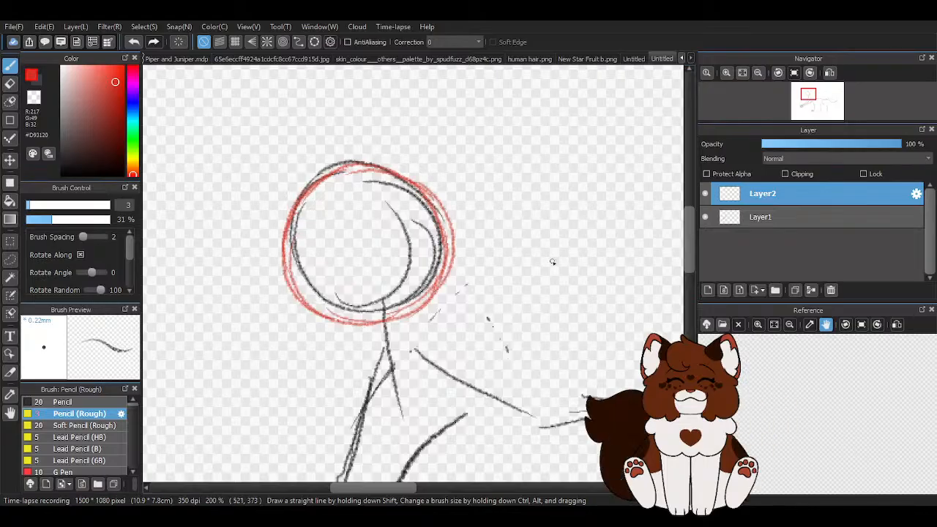
- Hide Layer1 and draw a rounded muzzle bump on the lower left side of the red head circle
click(704, 218)
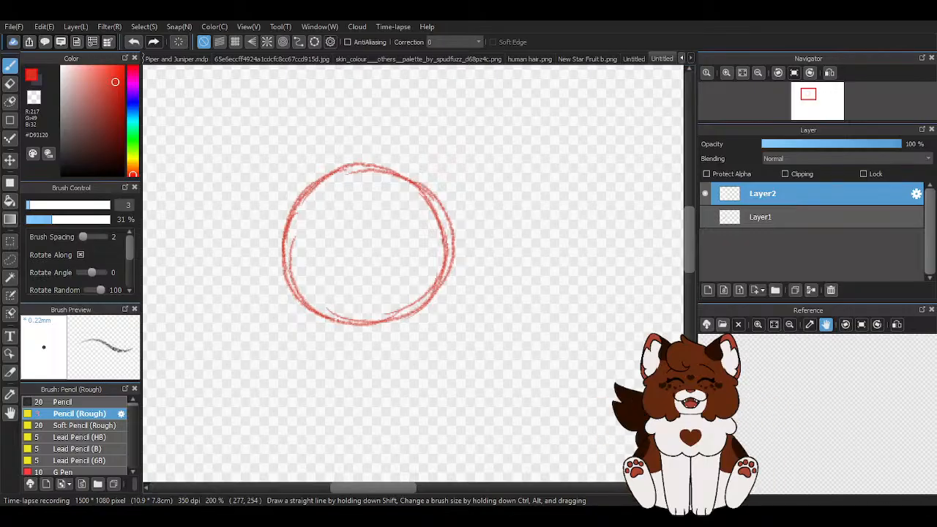
scroll(313, 248, down, 4)
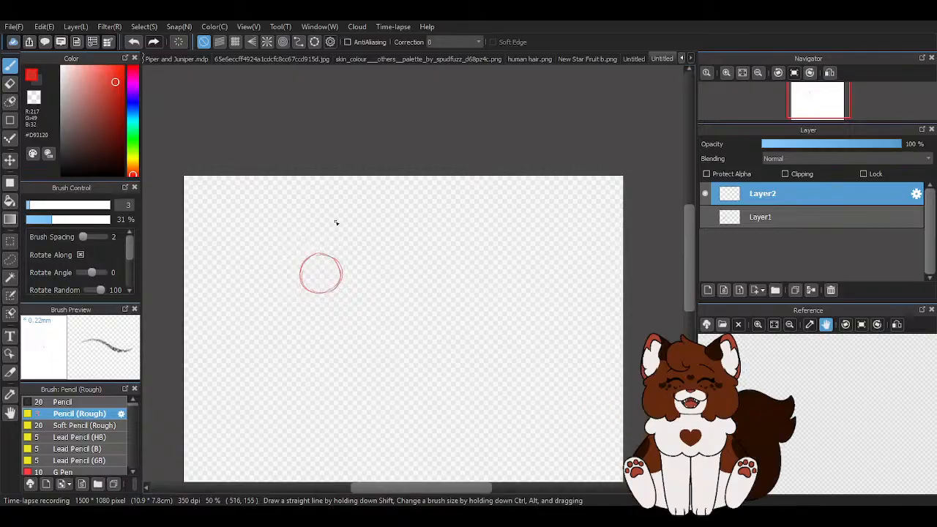
scroll(334, 219, up, 5)
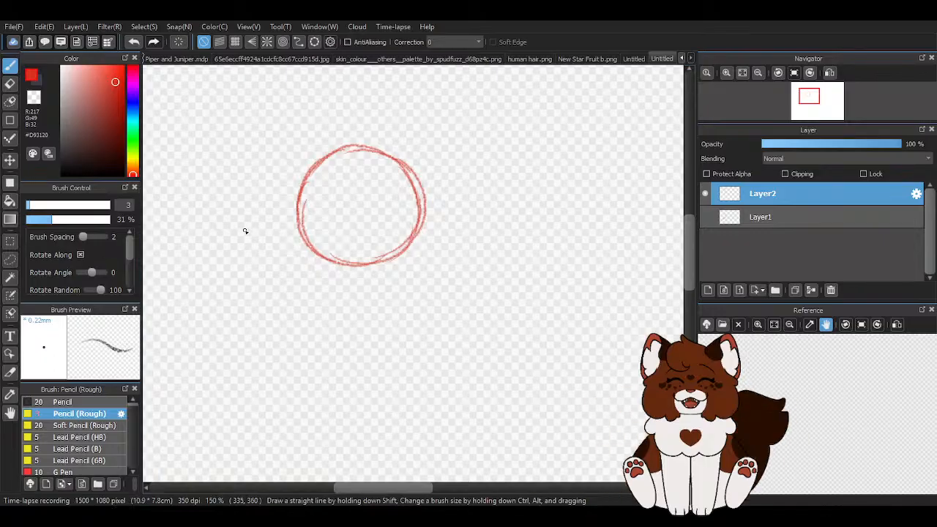
scroll(359, 255, up, 3)
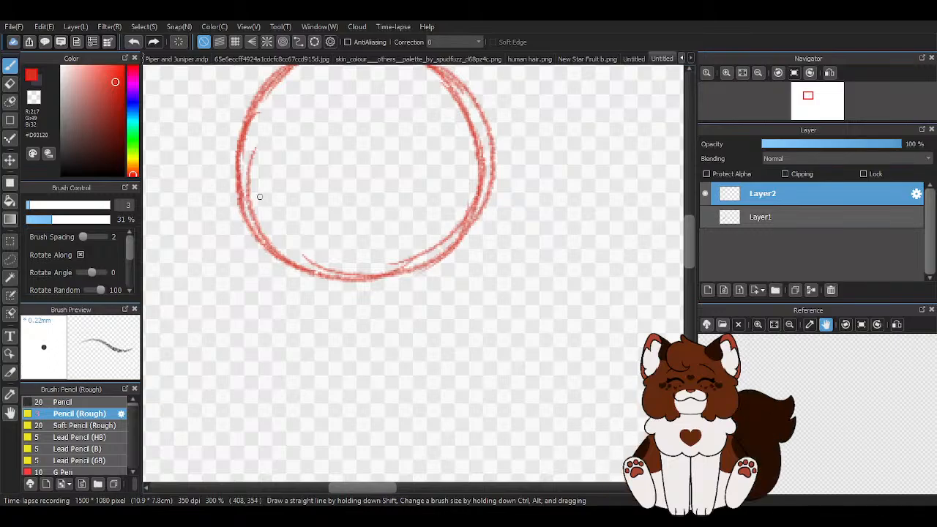
scroll(282, 212, down, 1)
scroll(303, 241, up, 1)
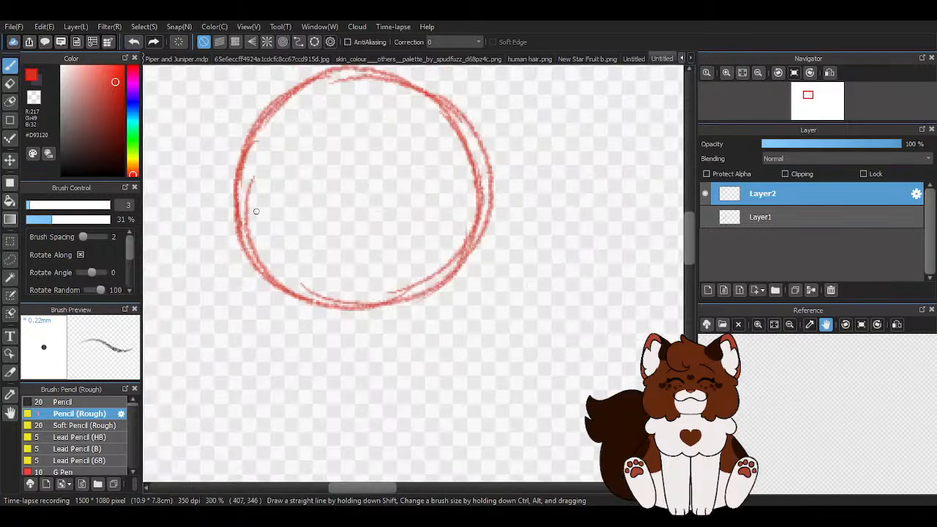
scroll(288, 198, down, 1)
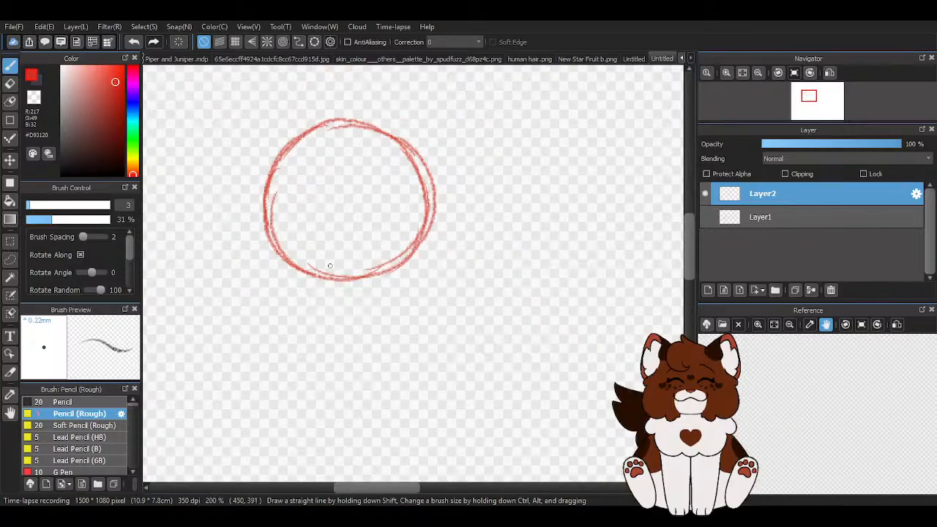
mouse_move(268, 222)
mouse_down()
mouse_move(245, 250)
mouse_move(253, 258)
mouse_up()
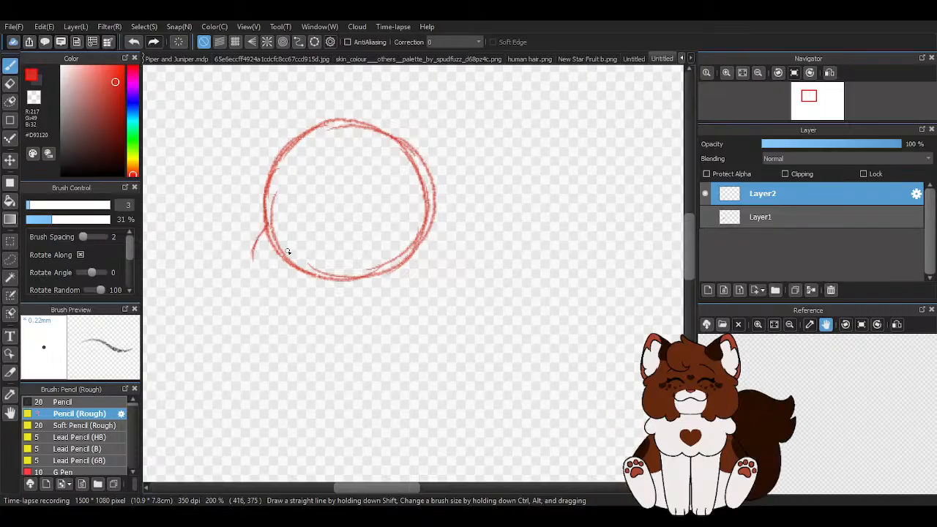
mouse_move(253, 256)
mouse_down()
mouse_move(306, 297)
mouse_move(369, 278)
mouse_move(317, 292)
mouse_up()
scroll(385, 190, down, 3)
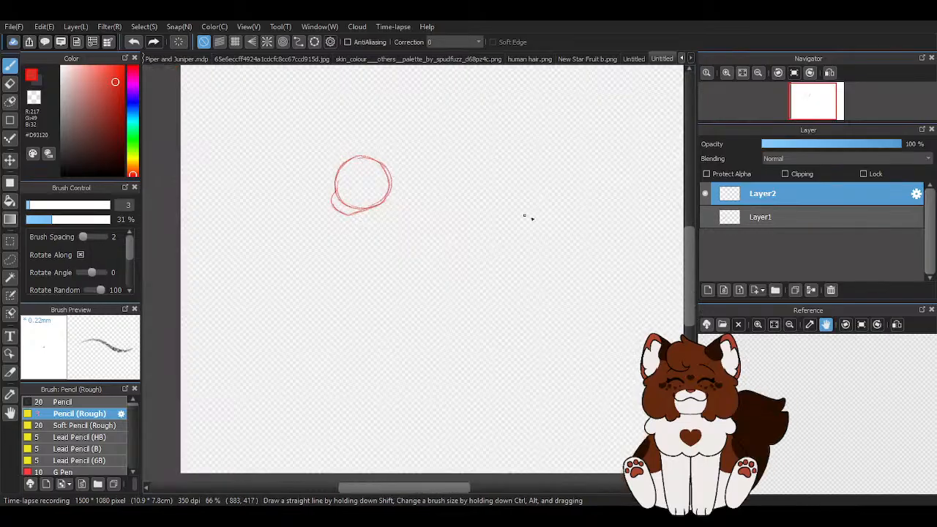
- Show Layer1, add a new top layer, and draw the neck sides and a rounded chest in red below the head
click(709, 291)
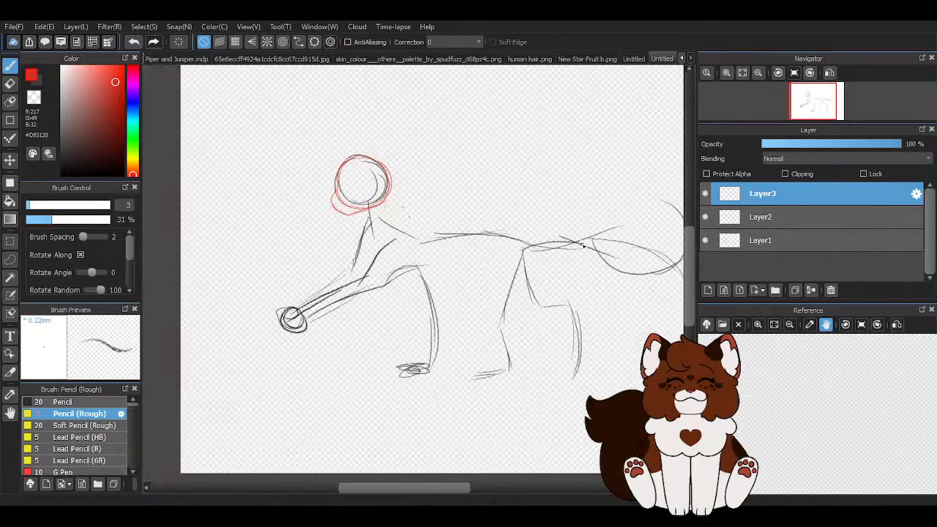
scroll(430, 205, up, 2)
scroll(402, 194, up, 1)
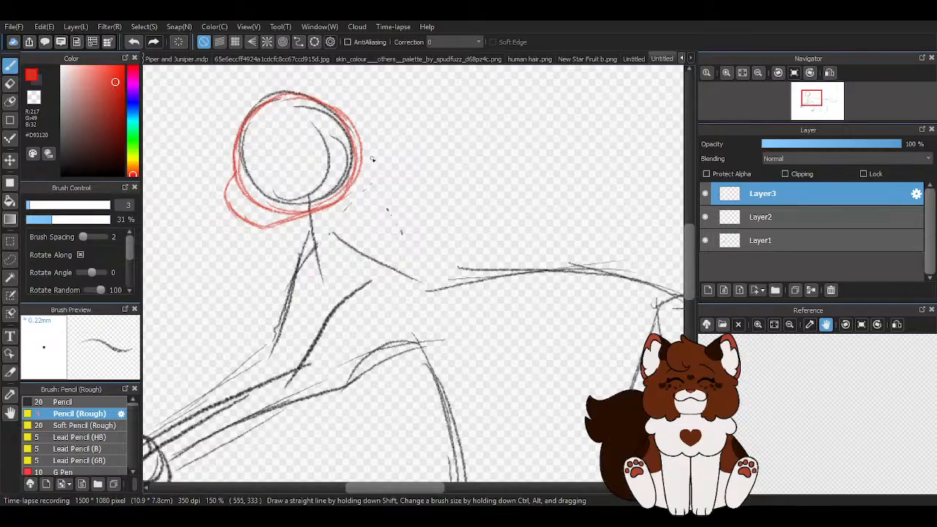
drag(369, 153, 354, 252)
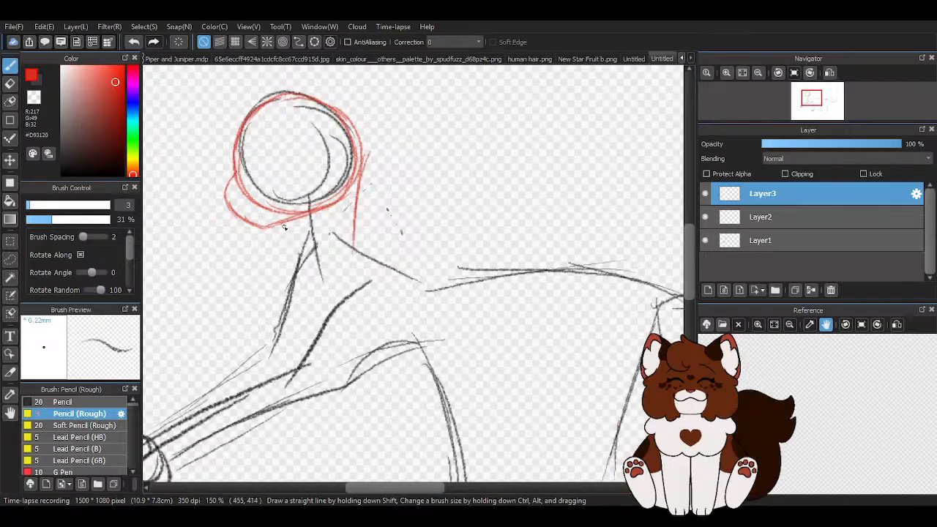
mouse_move(284, 224)
mouse_down()
mouse_move(273, 267)
mouse_move(307, 313)
mouse_move(355, 267)
mouse_up()
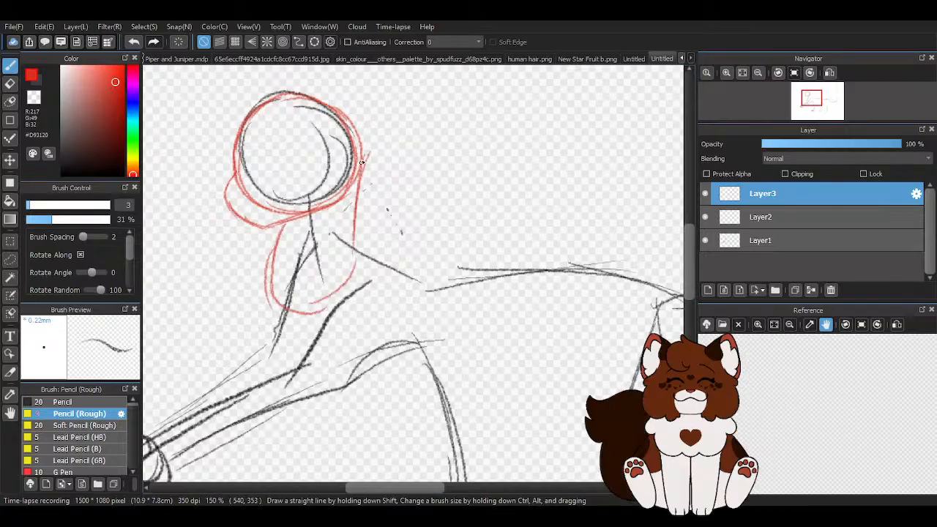
- Thicken the back of the head and nape with repeated red strokes, continuing the line down to the shoulders
drag(323, 101, 375, 170)
mouse_move(338, 113)
mouse_down()
mouse_move(362, 156)
mouse_move(375, 188)
mouse_up()
drag(375, 150, 366, 254)
drag(372, 157, 378, 256)
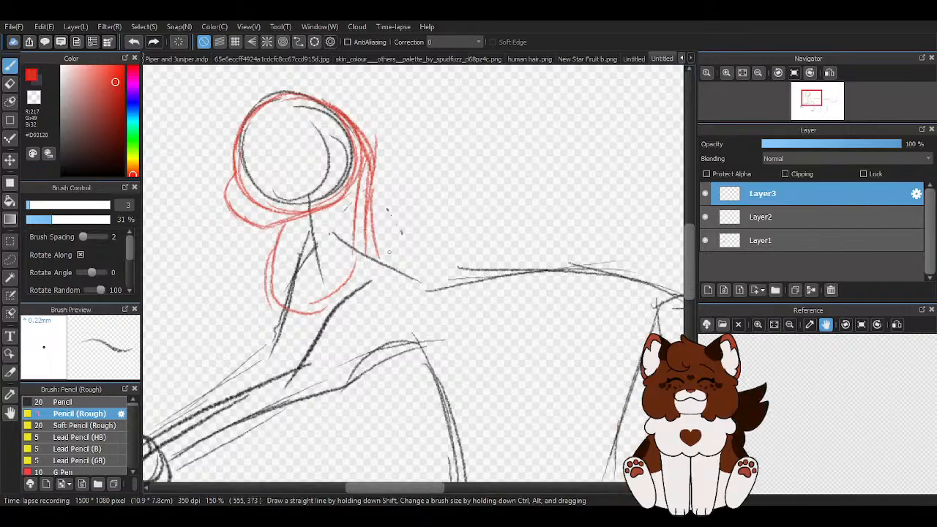
scroll(396, 228, down, 1)
drag(351, 213, 395, 251)
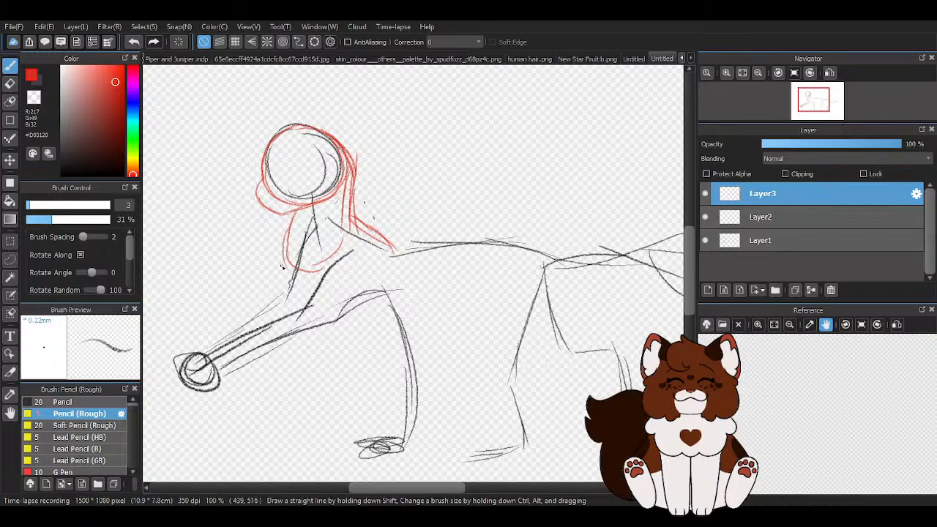
- Outline the lower chest, back, rump and belly in red to close the torso, and hide Layer1
mouse_move(282, 262)
mouse_down()
mouse_move(355, 282)
mouse_move(359, 316)
mouse_up()
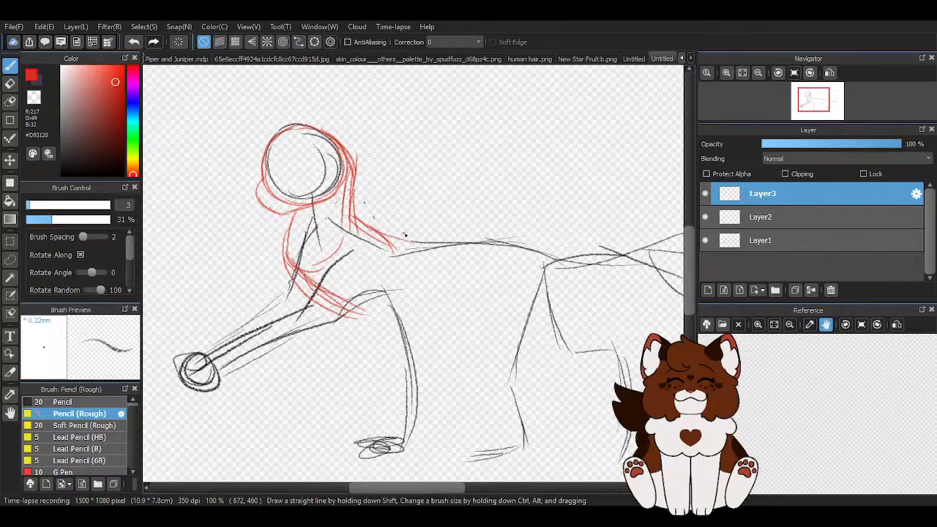
mouse_move(404, 235)
mouse_down()
mouse_move(566, 237)
mouse_move(547, 235)
mouse_move(558, 272)
mouse_up()
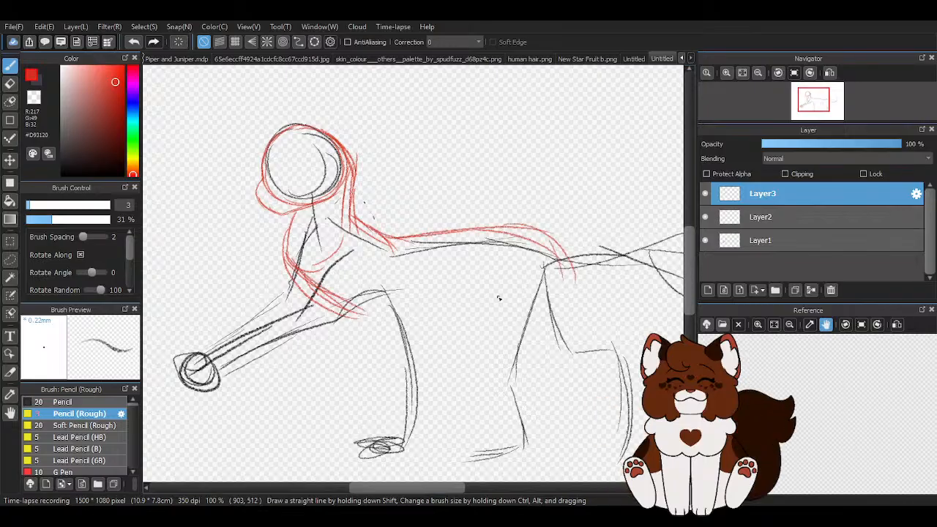
mouse_move(357, 316)
mouse_down()
mouse_move(469, 307)
mouse_move(532, 322)
mouse_move(565, 286)
mouse_move(555, 245)
mouse_up()
click(705, 240)
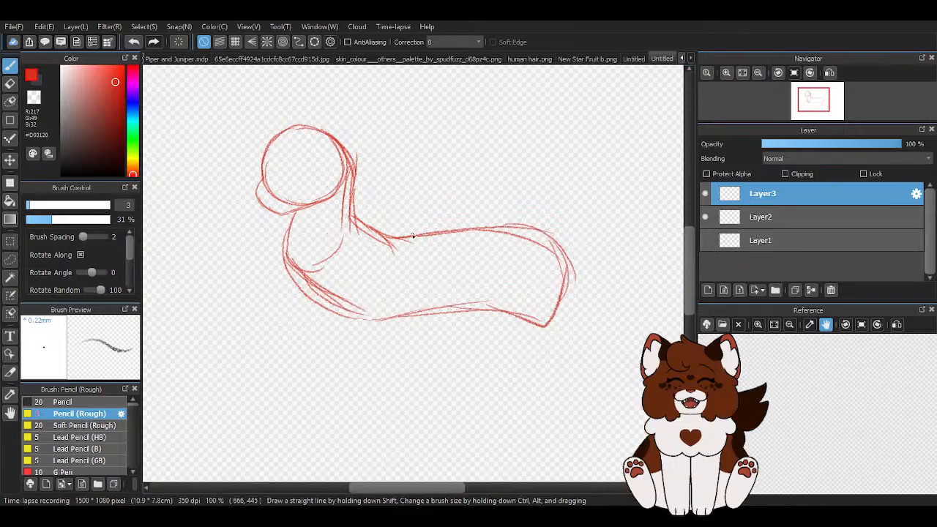
scroll(360, 231, down, 3)
scroll(351, 239, up, 3)
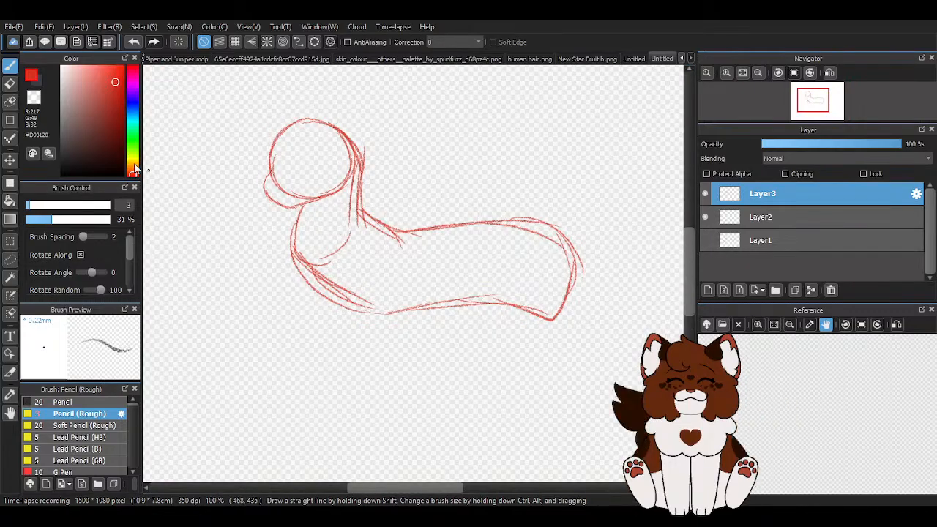
- Reinforce the red neck, back, rump and belly contours with repeated strokes, and sketch the shoulder's edges inside the torso
scroll(431, 247, down, 1)
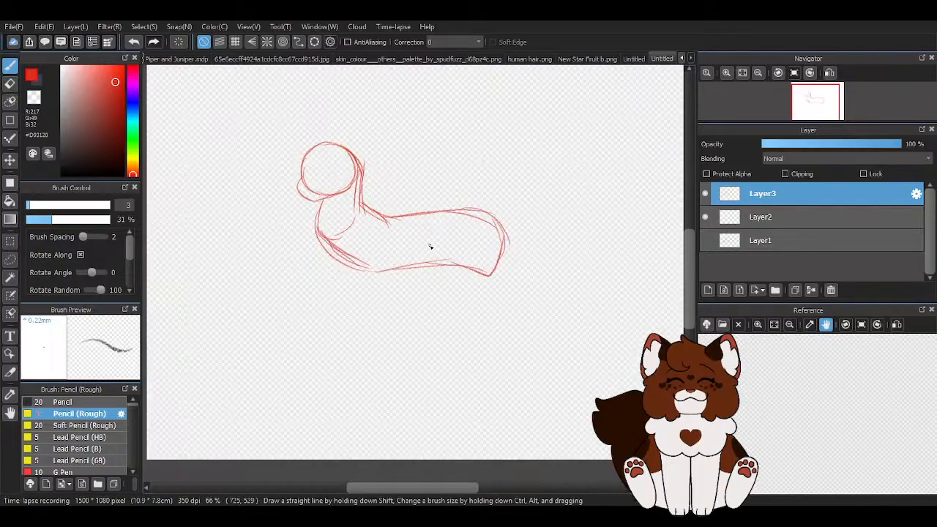
scroll(430, 247, up, 3)
mouse_move(351, 85)
mouse_down()
mouse_move(376, 158)
mouse_move(366, 206)
mouse_move(374, 121)
mouse_up()
mouse_move(267, 192)
mouse_down()
mouse_move(260, 250)
mouse_move(268, 280)
mouse_move(334, 328)
mouse_move(276, 295)
mouse_up()
mouse_move(358, 187)
mouse_down()
mouse_move(417, 238)
mouse_move(397, 290)
mouse_move(373, 319)
mouse_move(304, 249)
mouse_up()
scroll(315, 194, down, 2)
scroll(358, 205, up, 2)
mouse_move(288, 192)
mouse_down()
mouse_move(438, 192)
mouse_move(428, 191)
mouse_move(480, 266)
mouse_move(478, 243)
mouse_move(464, 283)
mouse_move(329, 273)
mouse_up()
mouse_move(262, 273)
mouse_down()
mouse_move(370, 263)
mouse_move(442, 287)
mouse_up()
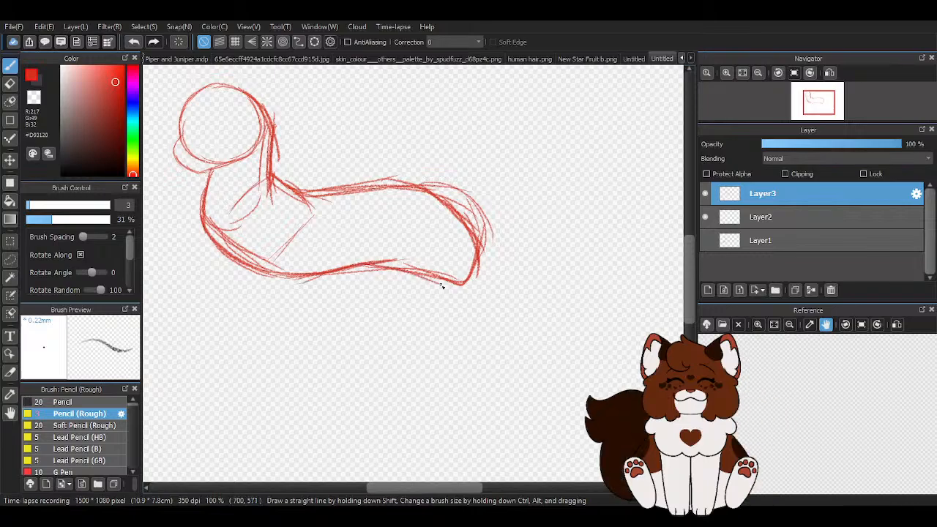
- Add a new top layer, briefly show Layer1 as reference, and draw the shoulder's front edge in red down past the chest
click(708, 290)
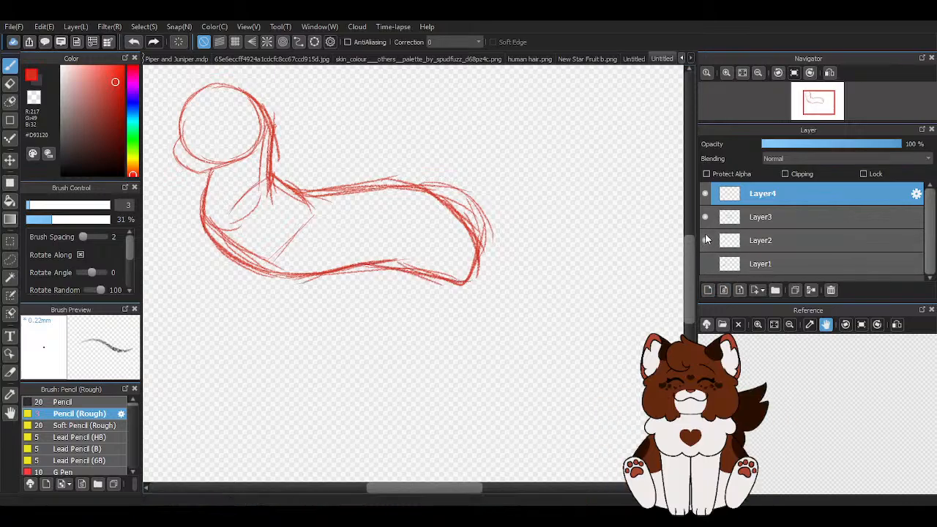
click(705, 263)
scroll(527, 260, down, 1)
click(705, 265)
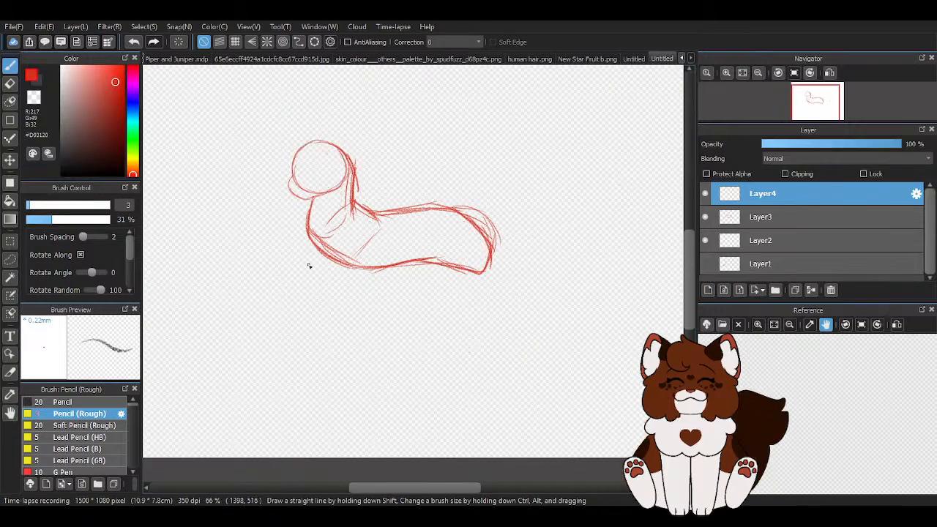
scroll(311, 265, up, 1)
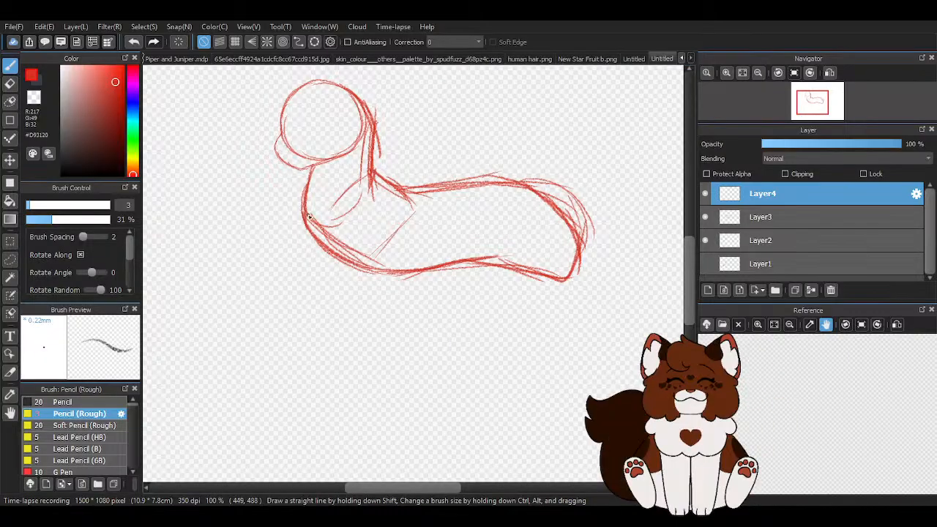
drag(313, 217, 344, 190)
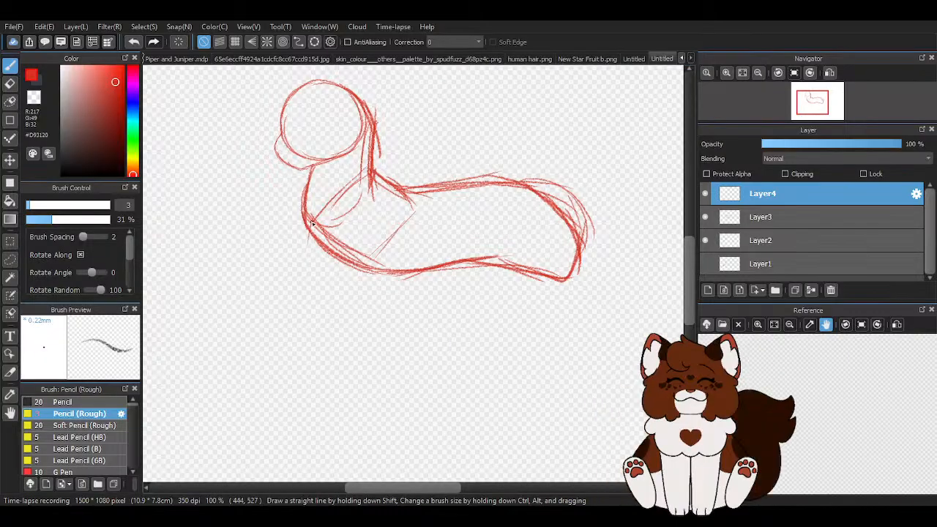
drag(314, 220, 305, 248)
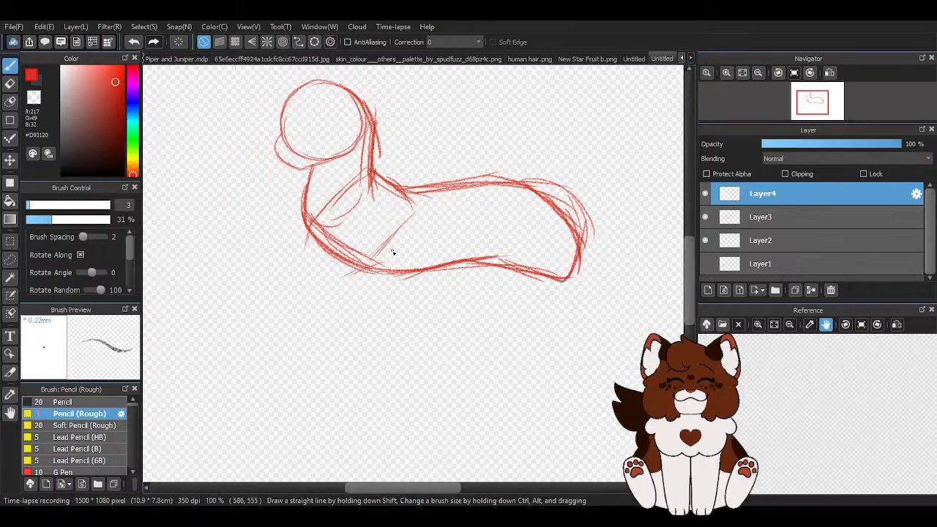
- Draw the upper and lower sides of the outstretched front leg in red, reaching diagonally down from the shoulder
mouse_move(410, 249)
mouse_down()
mouse_move(363, 261)
mouse_move(205, 357)
mouse_up()
drag(294, 261, 233, 300)
mouse_move(240, 296)
mouse_down()
mouse_move(268, 279)
mouse_move(208, 317)
mouse_up()
scroll(361, 310, down, 2)
scroll(309, 341, up, 2)
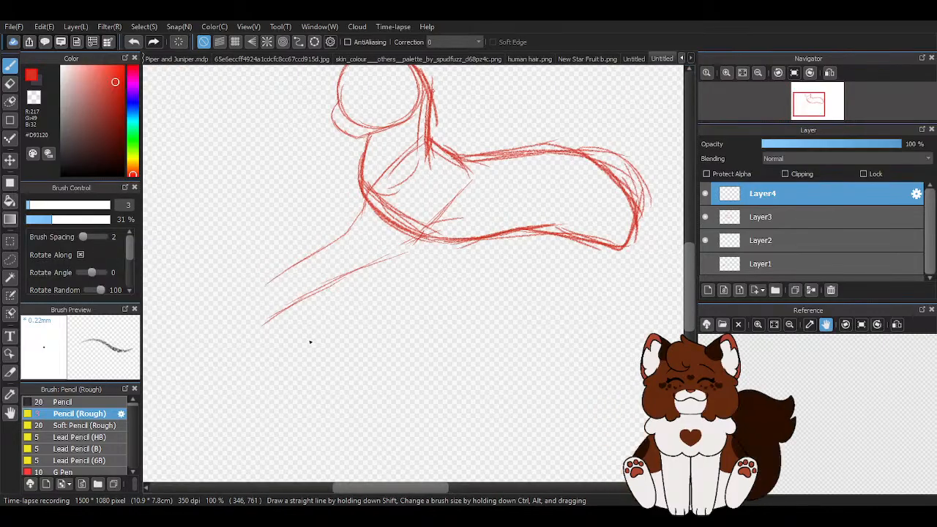
- Draw a rounded paw at the end of the front leg in red, with short lines dividing the toes
scroll(236, 347, up, 1)
scroll(281, 216, up, 1)
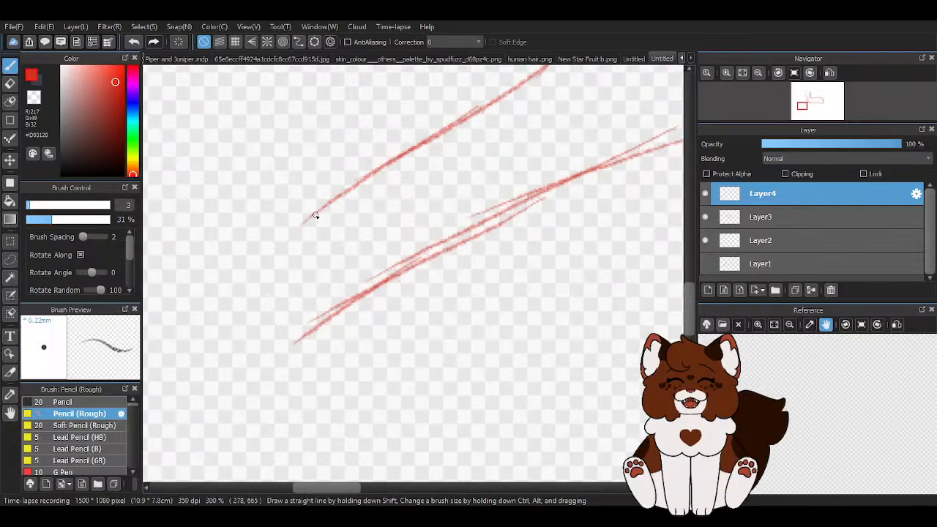
drag(316, 214, 232, 253)
mouse_move(294, 226)
mouse_down()
mouse_move(210, 274)
mouse_move(199, 316)
mouse_move(217, 296)
mouse_up()
mouse_move(210, 344)
mouse_down()
mouse_move(233, 361)
mouse_move(281, 374)
mouse_up()
mouse_move(390, 276)
mouse_down()
mouse_move(327, 324)
mouse_move(305, 357)
mouse_move(269, 373)
mouse_move(286, 360)
mouse_move(300, 367)
mouse_move(291, 370)
mouse_move(406, 263)
mouse_move(290, 370)
mouse_up()
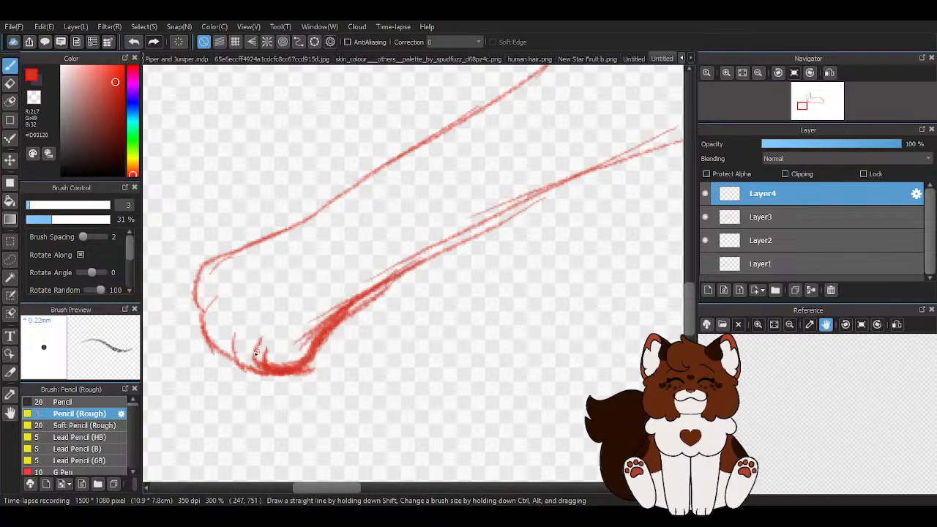
mouse_move(218, 340)
mouse_down()
mouse_move(248, 347)
mouse_move(255, 364)
mouse_move(241, 342)
mouse_move(265, 329)
mouse_move(251, 357)
mouse_move(216, 348)
mouse_move(227, 315)
mouse_move(212, 311)
mouse_move(215, 329)
mouse_move(200, 316)
mouse_move(218, 294)
mouse_up()
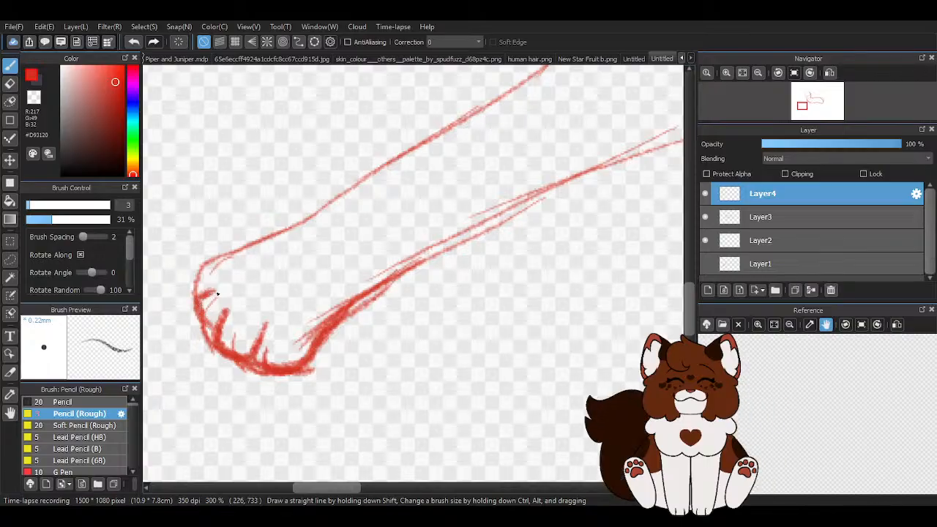
mouse_move(286, 215)
mouse_down()
mouse_move(268, 237)
mouse_move(201, 267)
mouse_move(197, 299)
mouse_up()
- Redraw the paw's rearmost toe as a rounder shape and erase the other toes with the transparent colour
scroll(311, 318, down, 4)
scroll(261, 310, down, 2)
scroll(255, 314, up, 5)
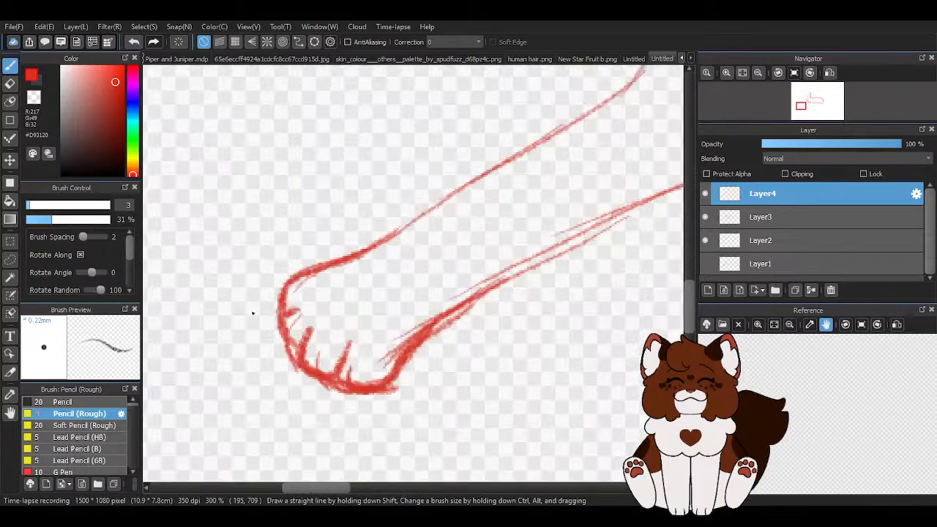
scroll(245, 310, down, 6)
scroll(354, 290, down, 2)
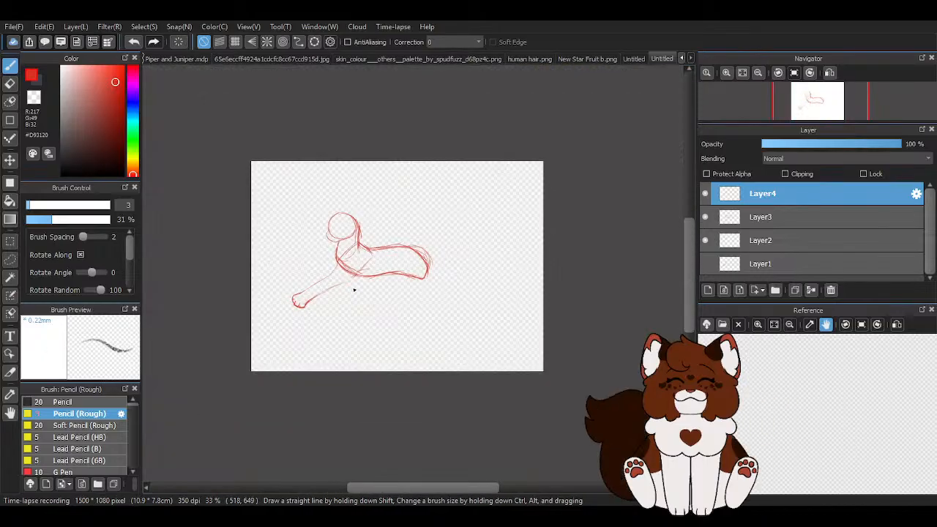
scroll(354, 289, up, 7)
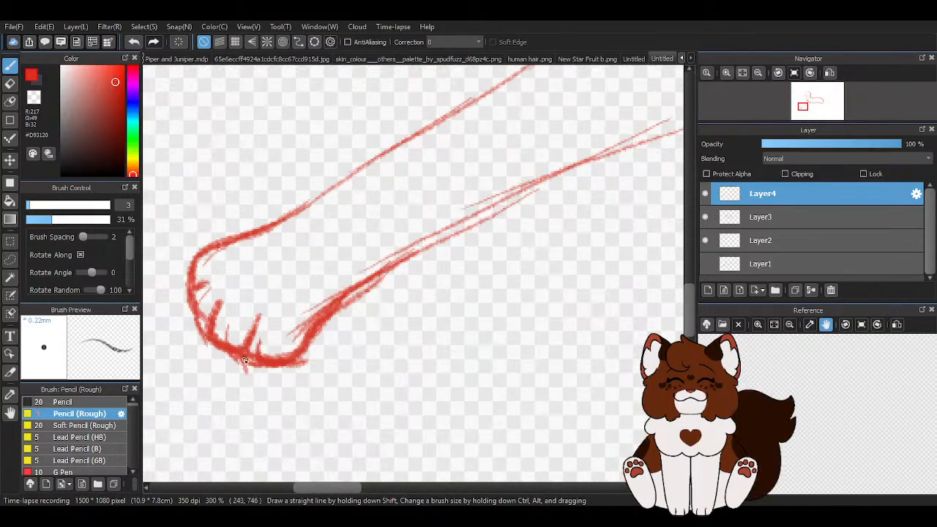
mouse_move(245, 360)
mouse_down()
mouse_move(302, 360)
mouse_move(273, 361)
mouse_move(218, 335)
mouse_move(238, 355)
mouse_up()
key(z)
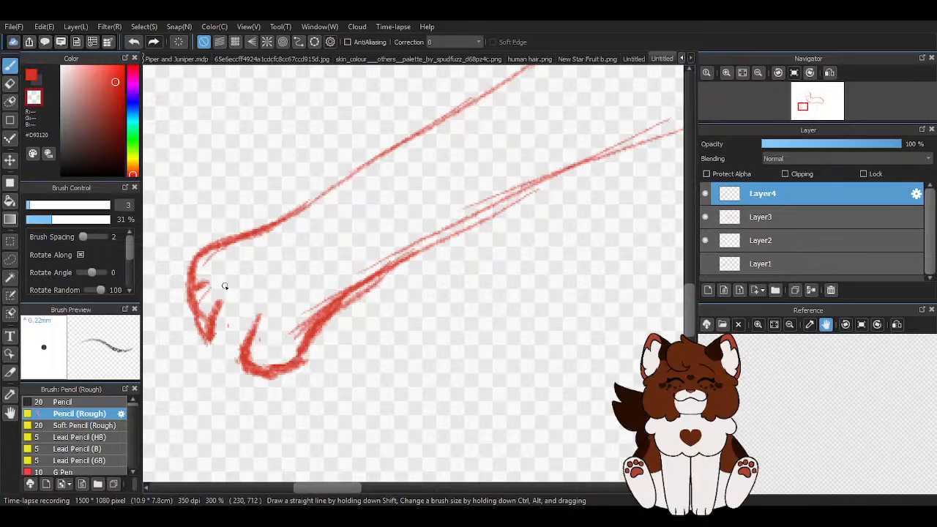
mouse_move(225, 286)
mouse_down()
mouse_move(191, 282)
mouse_move(207, 344)
mouse_move(198, 283)
mouse_move(196, 334)
mouse_up()
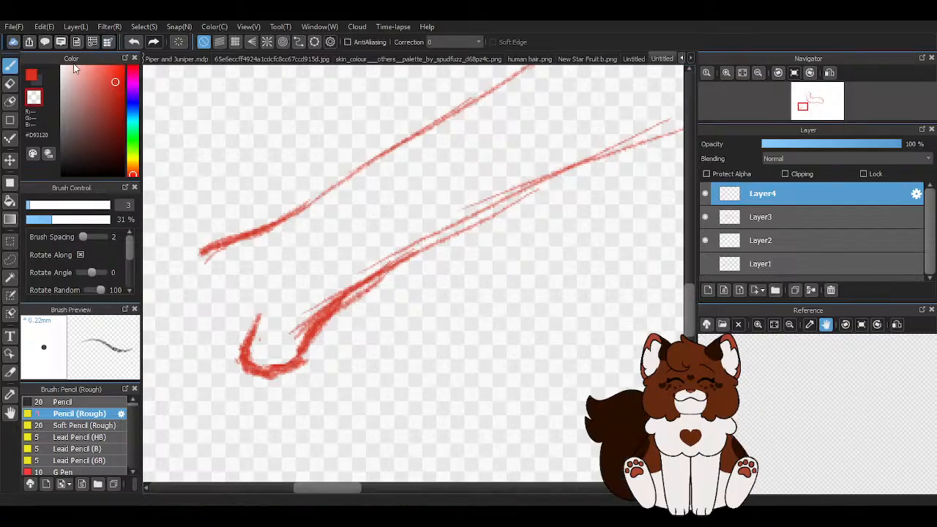
- Switch back to red and redraw the paw's middle and front toes as separate rounded bumps joined to the leg
click(32, 74)
mouse_move(210, 311)
mouse_down()
mouse_move(225, 368)
mouse_move(239, 358)
mouse_up()
drag(218, 297, 204, 317)
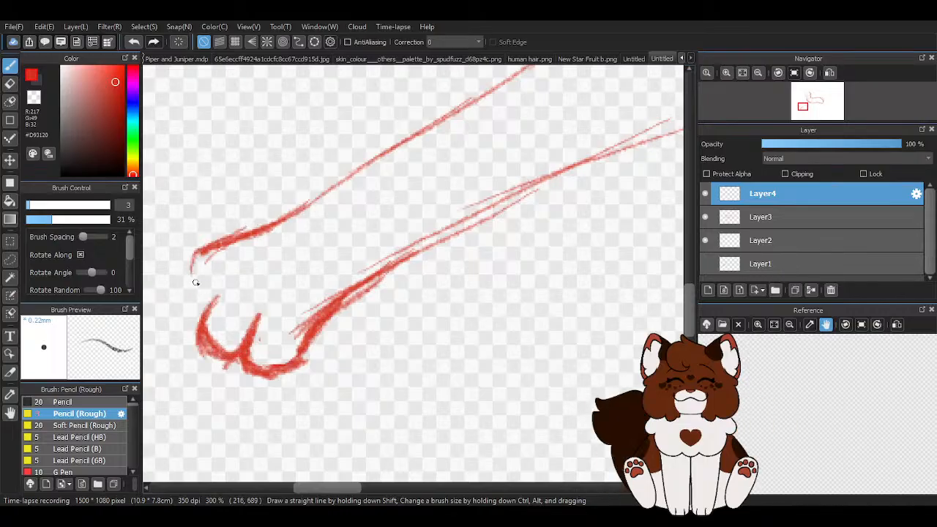
drag(199, 266, 177, 306)
drag(183, 300, 193, 324)
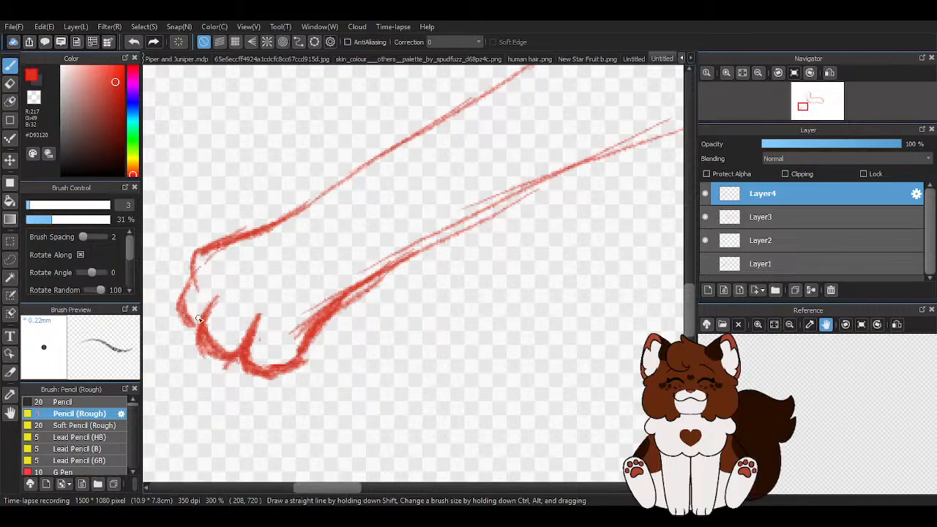
drag(214, 265, 204, 272)
scroll(205, 316, down, 4)
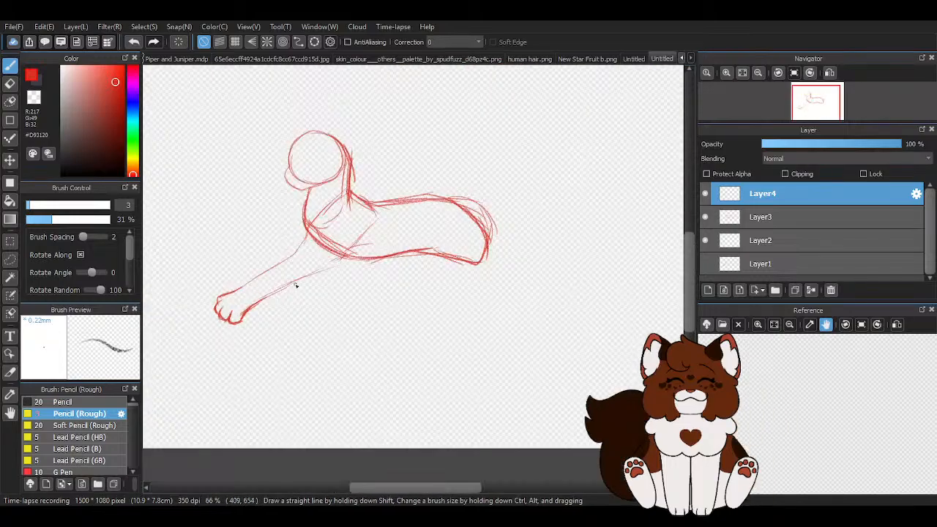
- Darken both sides of the front leg in red, carrying the lower line up from the paw into the shoulder
scroll(278, 276, up, 2)
mouse_move(215, 345)
mouse_down()
mouse_move(424, 242)
mouse_move(416, 249)
mouse_move(472, 187)
mouse_up()
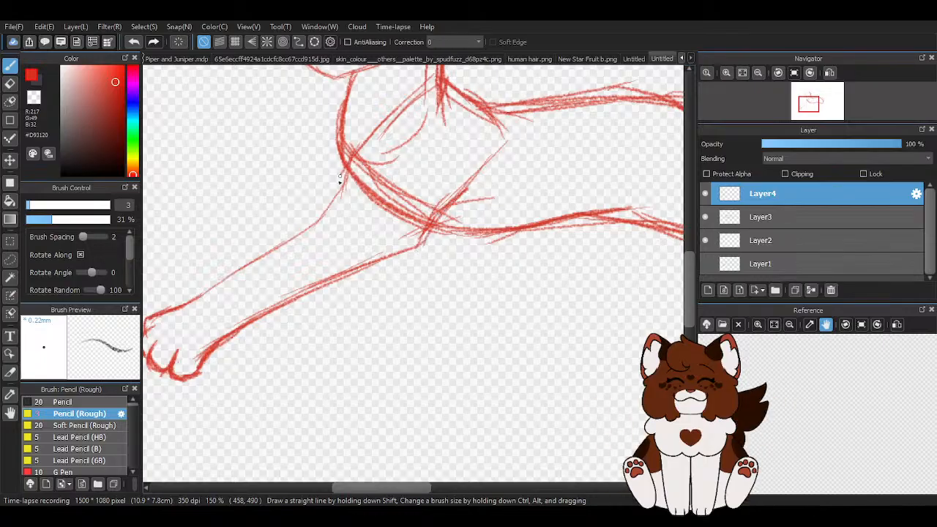
drag(227, 272, 315, 222)
scroll(202, 297, down, 3)
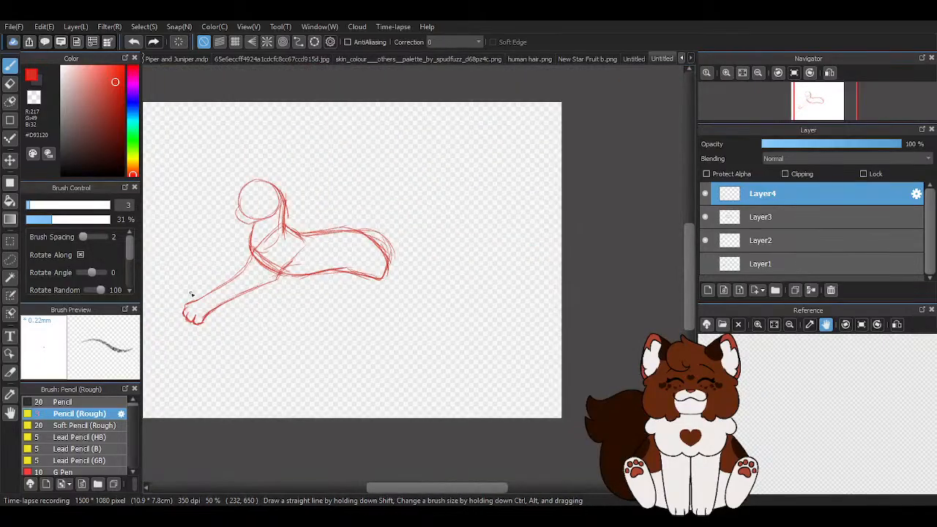
- Add a new layer and sketch the standing front leg and its paw below the chest with the red rough pencil
scroll(372, 293, down, 1)
scroll(388, 292, down, 1)
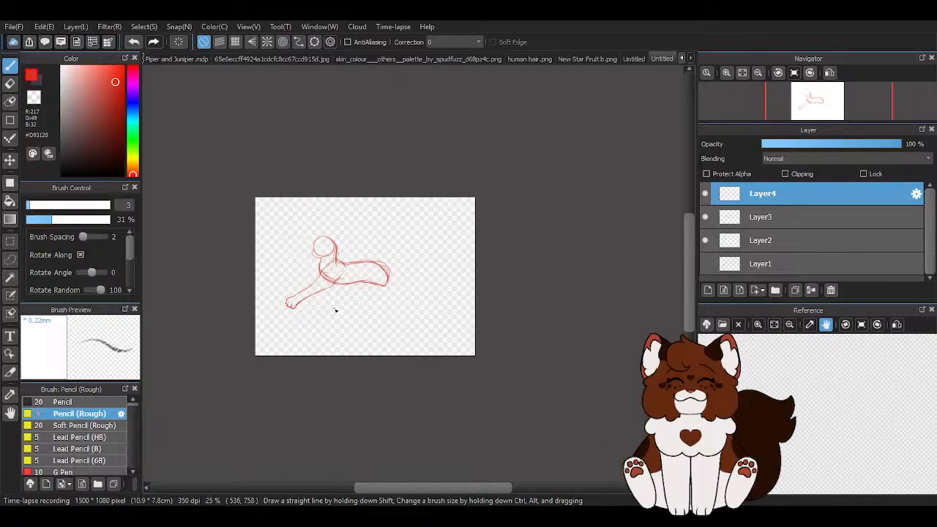
scroll(318, 315, up, 1)
scroll(318, 314, up, 1)
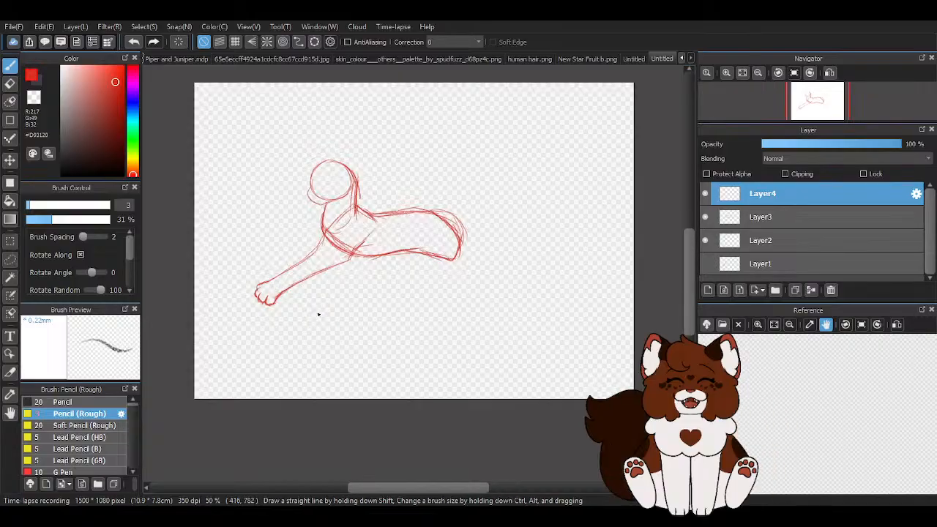
click(708, 290)
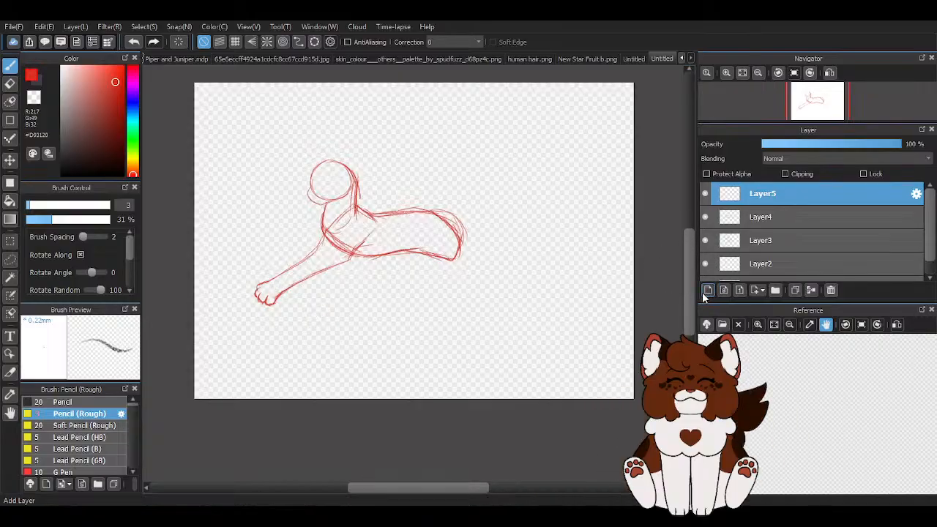
scroll(358, 317, up, 1)
scroll(324, 218, up, 1)
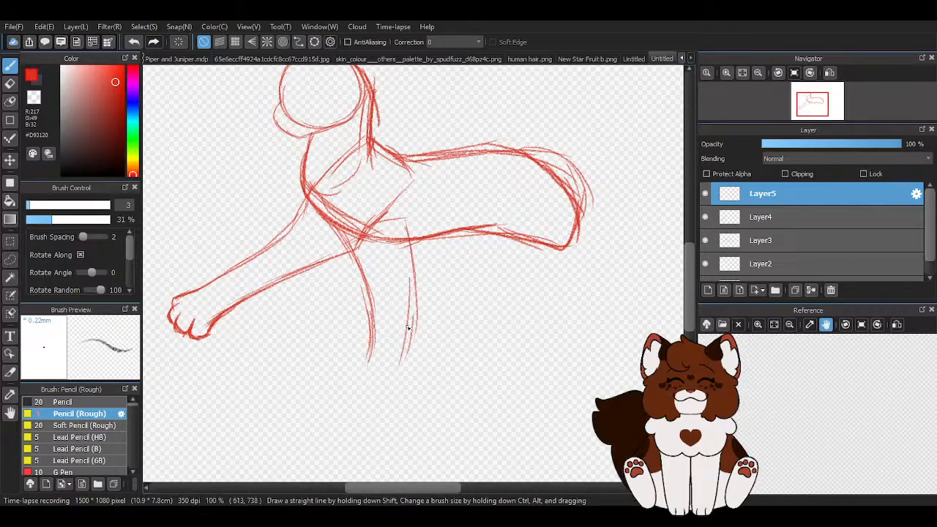
drag(410, 289, 401, 366)
scroll(359, 345, up, 1)
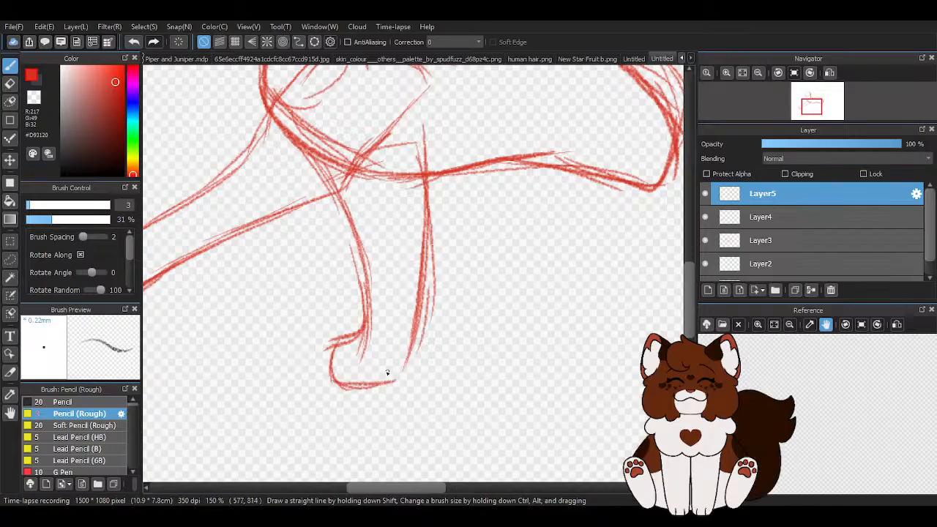
scroll(349, 375, down, 5)
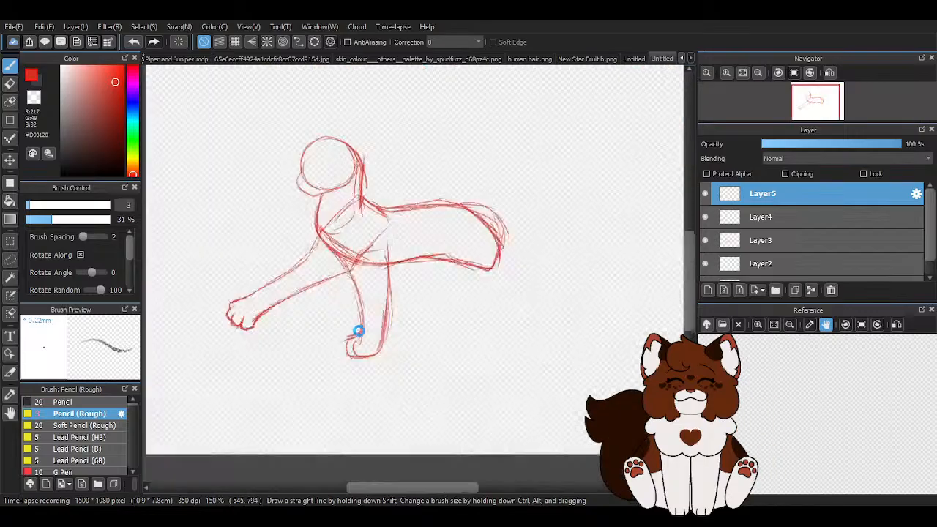
scroll(435, 355, up, 2)
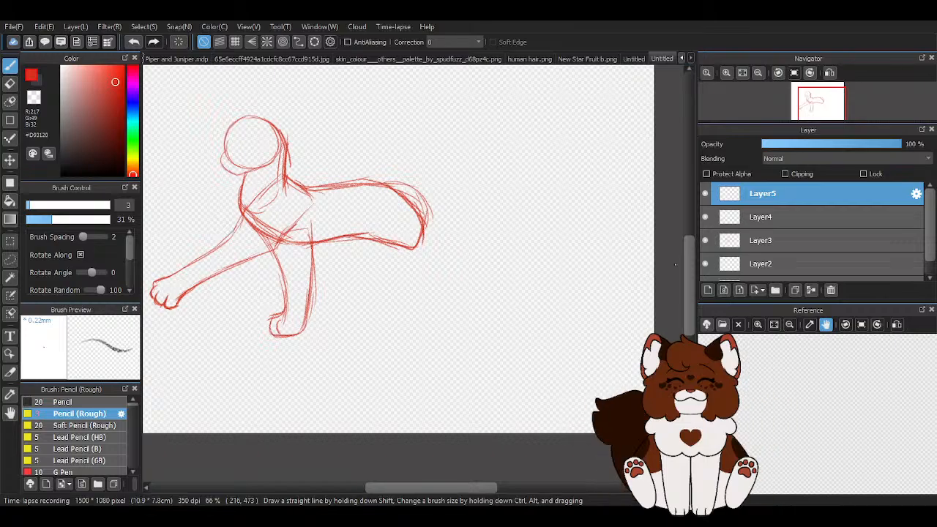
- Turn on Layer1 so the black gesture sketch guides the hind legs
scroll(811, 233, down, 1)
click(704, 268)
click(704, 268)
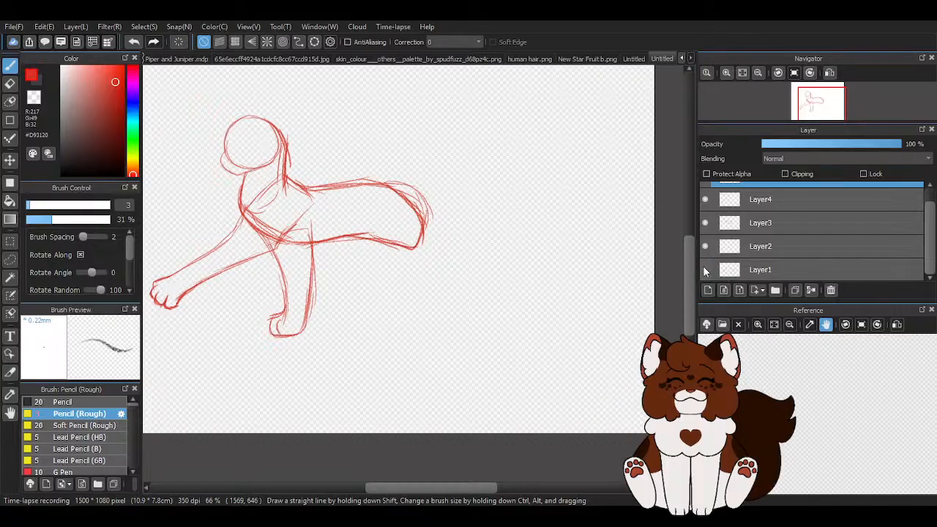
click(707, 271)
scroll(434, 240, up, 2)
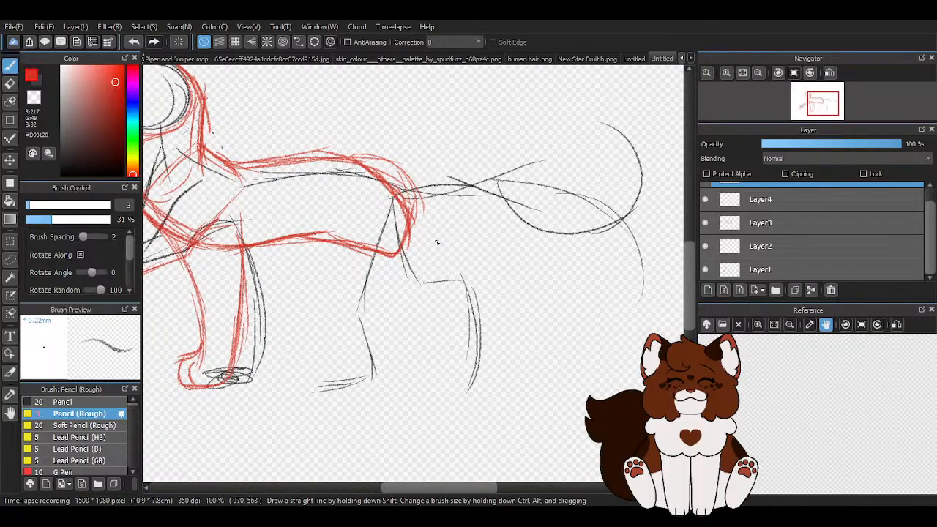
scroll(742, 209, up, 1)
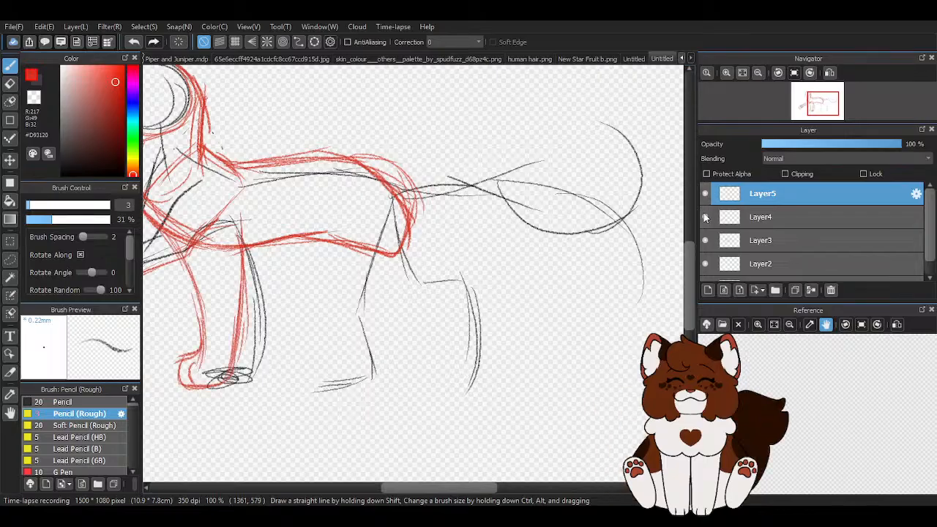
- Add a new layer above Layer5 and sketch the outline of the forward hind leg and its foot
click(706, 290)
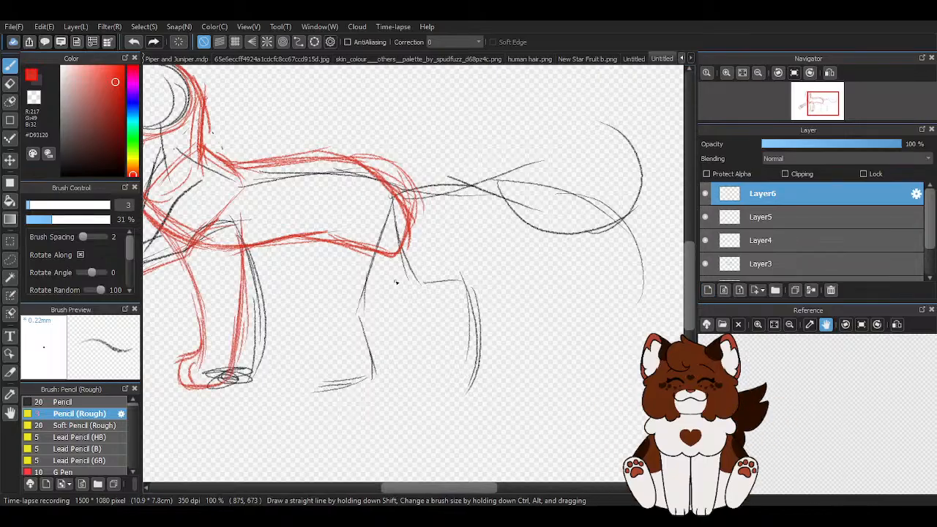
mouse_move(348, 192)
mouse_down()
mouse_move(312, 256)
mouse_move(366, 355)
mouse_move(375, 329)
mouse_move(355, 338)
mouse_move(330, 382)
mouse_move(351, 367)
mouse_move(316, 377)
mouse_move(308, 393)
mouse_move(313, 375)
mouse_move(335, 391)
mouse_move(365, 390)
mouse_move(354, 398)
mouse_move(395, 371)
mouse_up()
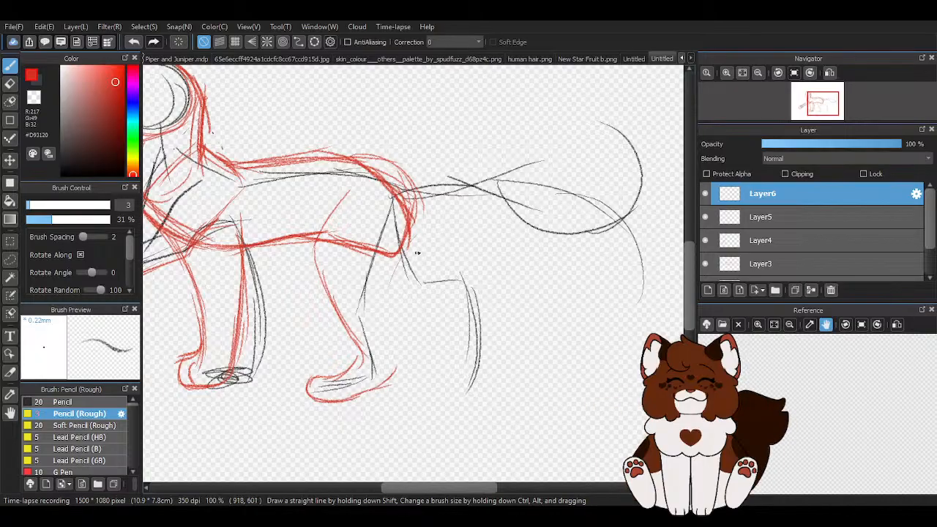
mouse_move(399, 265)
mouse_down()
mouse_move(389, 311)
mouse_move(396, 355)
mouse_move(389, 336)
mouse_move(375, 371)
mouse_up()
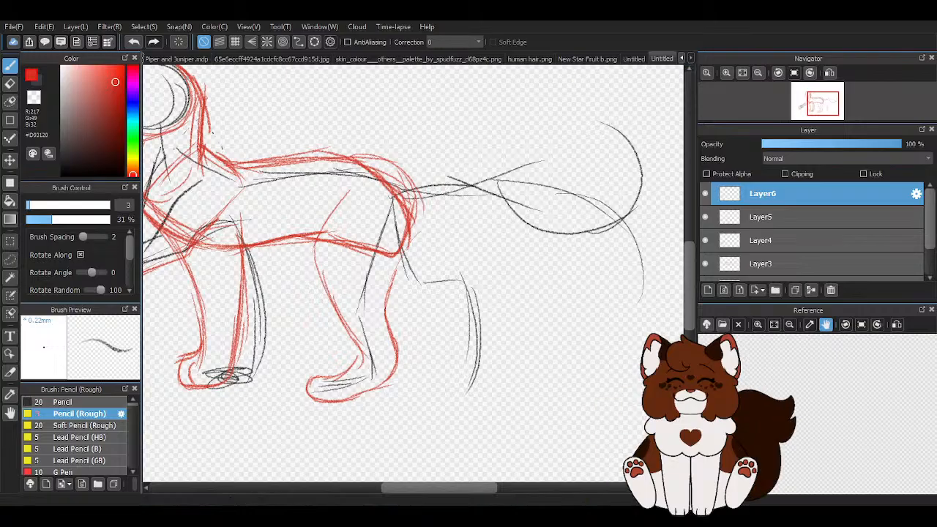
- Draw two short curved toe lines on the forward hind paw
scroll(309, 342, up, 2)
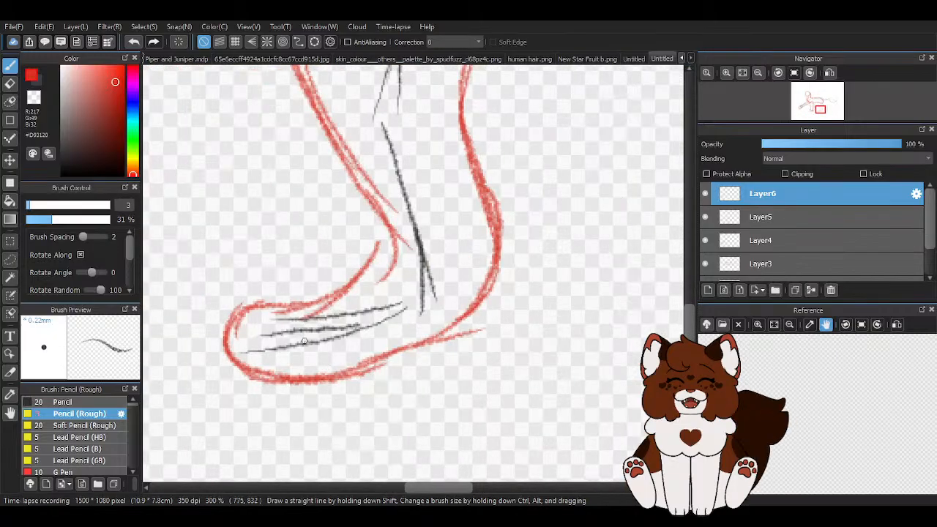
mouse_move(308, 335)
mouse_down()
mouse_move(290, 356)
mouse_move(297, 379)
mouse_up()
drag(257, 322, 251, 366)
scroll(294, 326, down, 2)
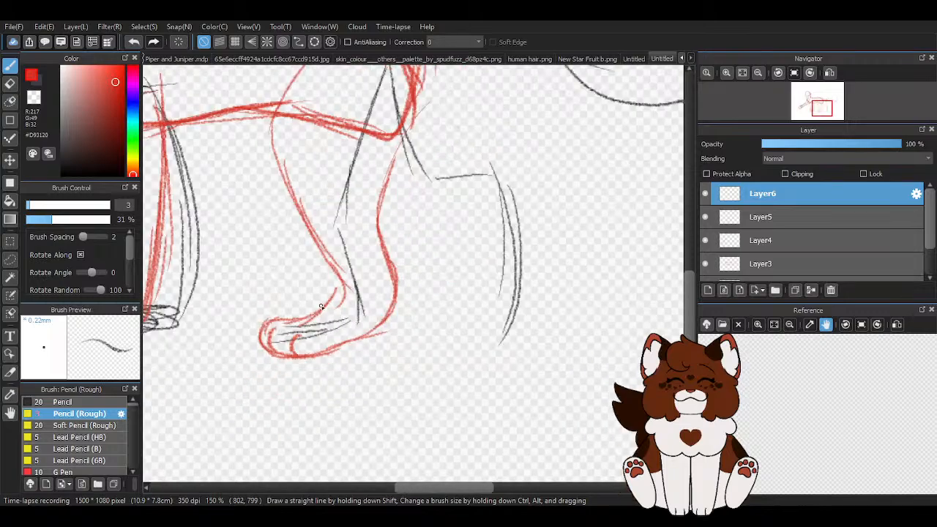
- Go over the shin, paw and heel contours of the forward hind leg to strengthen its outline
scroll(321, 307, up, 1)
drag(296, 150, 358, 262)
drag(319, 212, 355, 305)
mouse_move(280, 326)
mouse_down()
mouse_move(320, 324)
mouse_move(350, 371)
mouse_up()
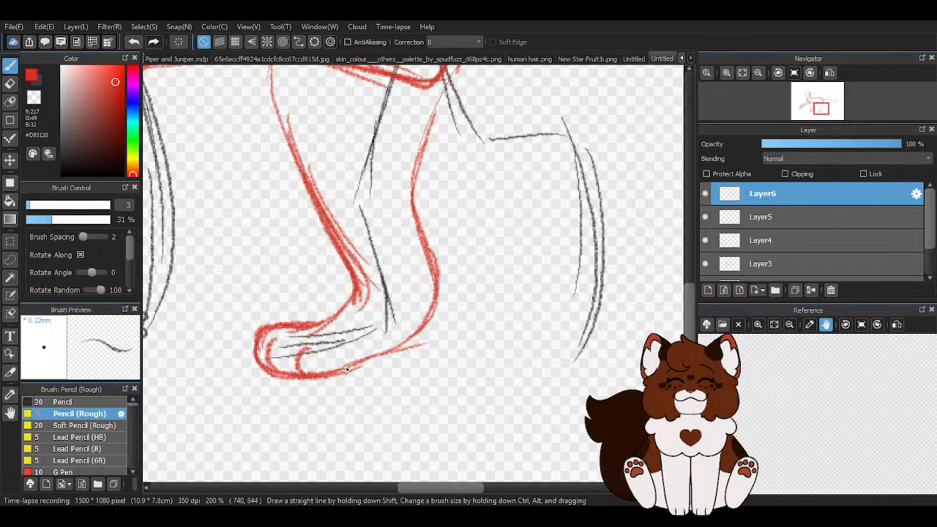
drag(432, 326, 370, 359)
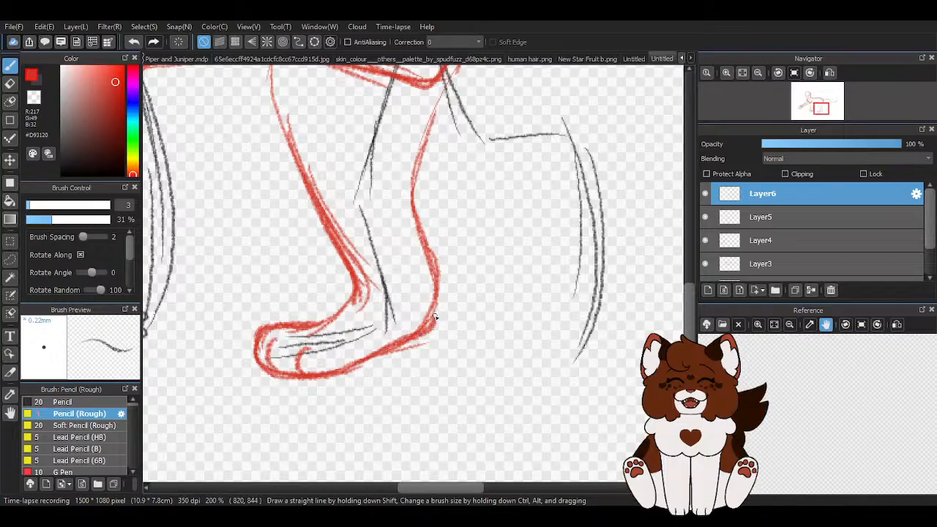
drag(442, 273, 432, 322)
drag(425, 226, 440, 320)
scroll(417, 288, down, 4)
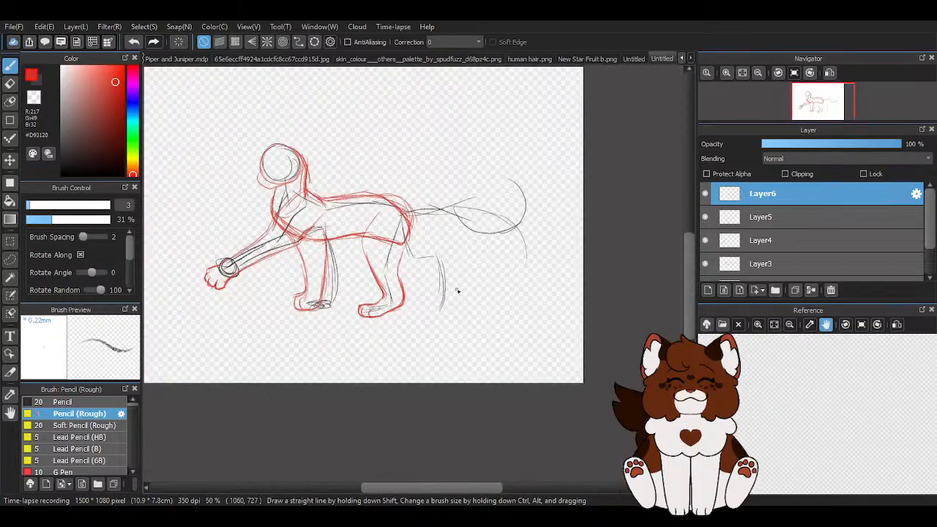
- Reinforce the rump, back of the thigh and front thigh line of the forward hind leg
scroll(439, 285, up, 3)
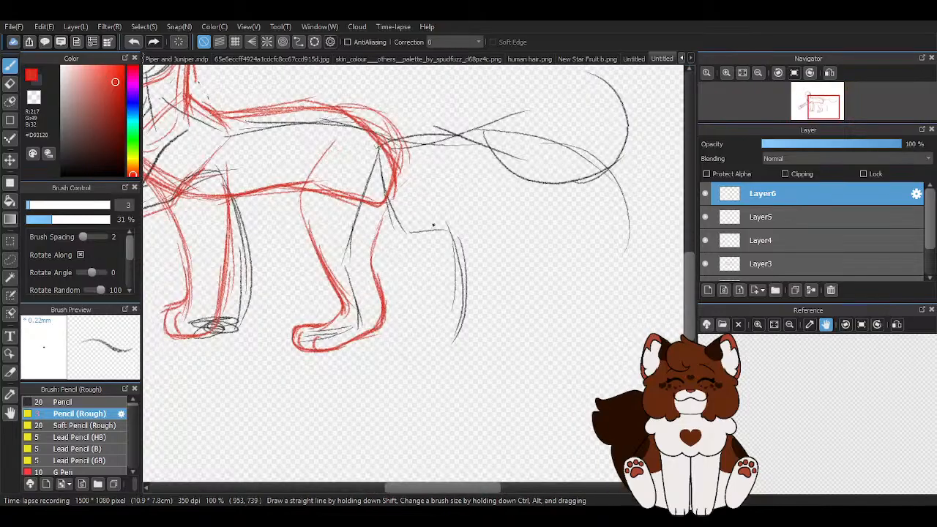
drag(384, 149, 398, 208)
drag(389, 205, 372, 262)
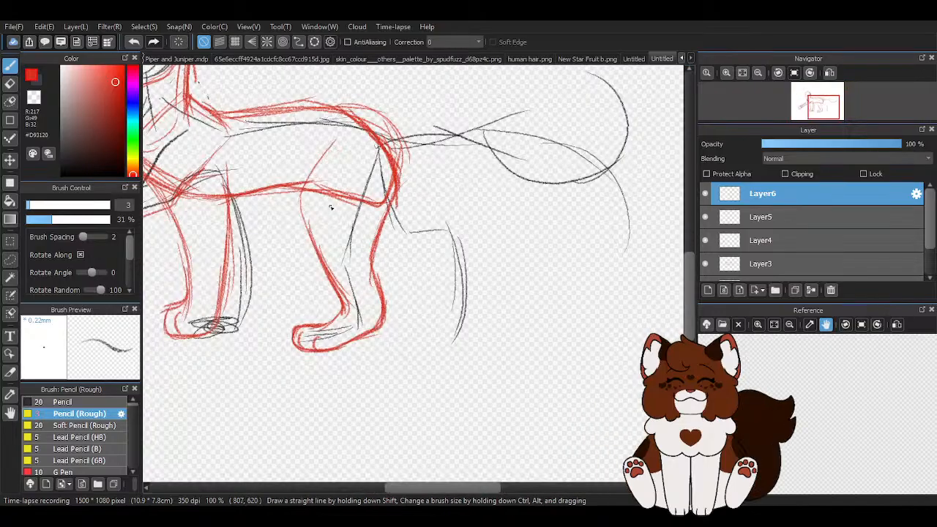
drag(329, 150, 300, 221)
scroll(342, 284, down, 2)
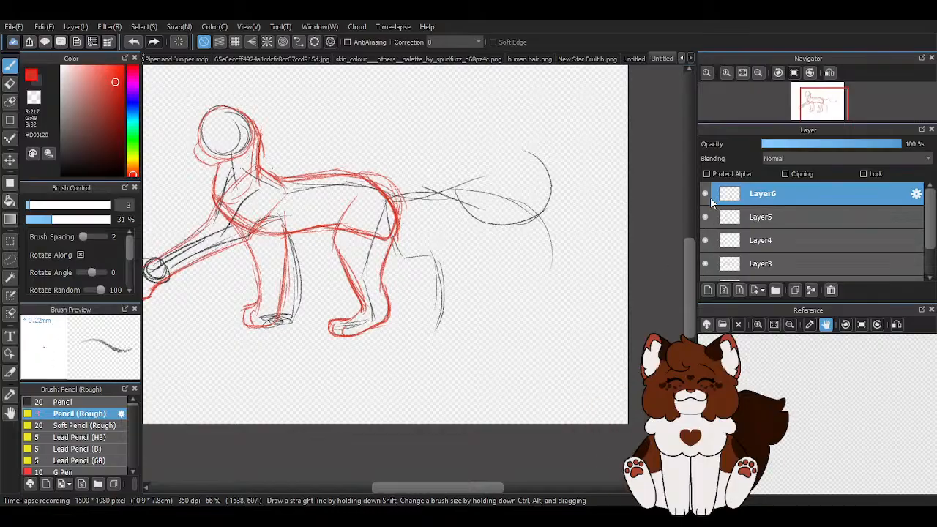
- Add a new layer above Layer6 and sketch the rear contour and sole line of the far hind leg
click(707, 291)
scroll(458, 329, up, 1)
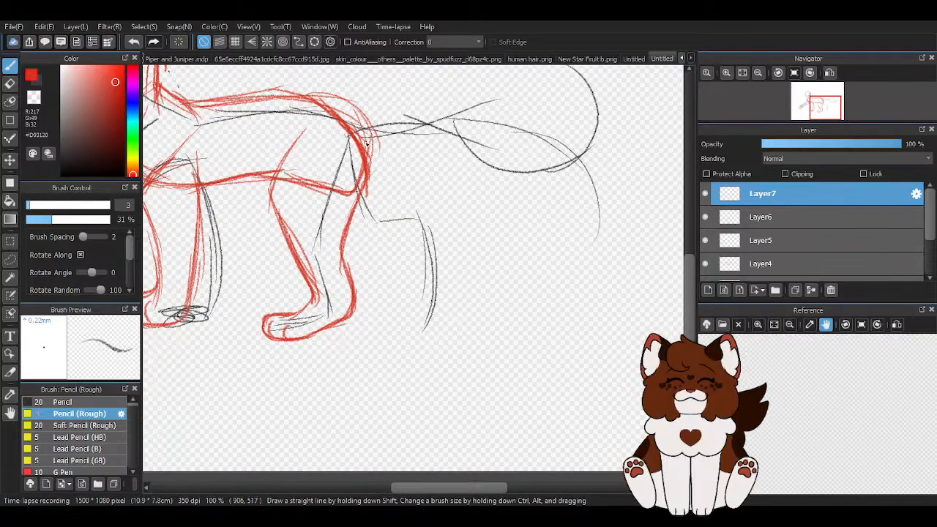
mouse_move(369, 156)
mouse_down()
mouse_move(406, 212)
mouse_move(398, 209)
mouse_move(417, 214)
mouse_move(440, 294)
mouse_up()
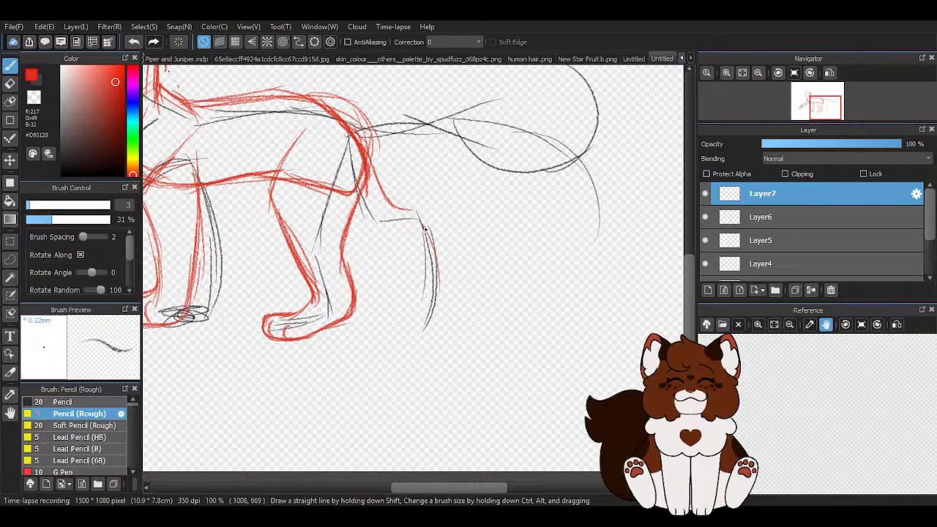
drag(430, 247, 438, 330)
scroll(437, 307, up, 1)
drag(368, 340, 440, 339)
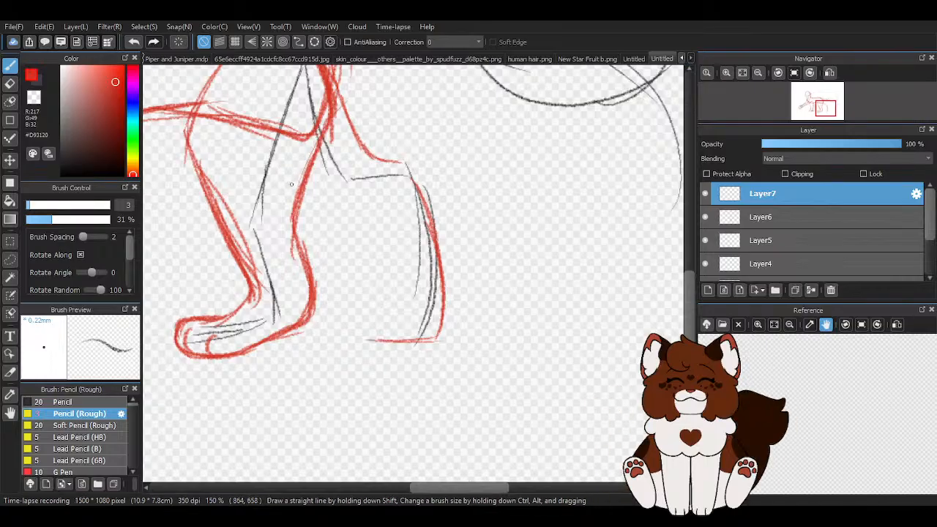
- Draw the underside and front contour of the far hind leg, then close its paw and mark a toe
mouse_move(214, 162)
mouse_down()
mouse_move(330, 208)
mouse_move(372, 208)
mouse_move(362, 215)
mouse_move(382, 262)
mouse_up()
drag(361, 216, 393, 286)
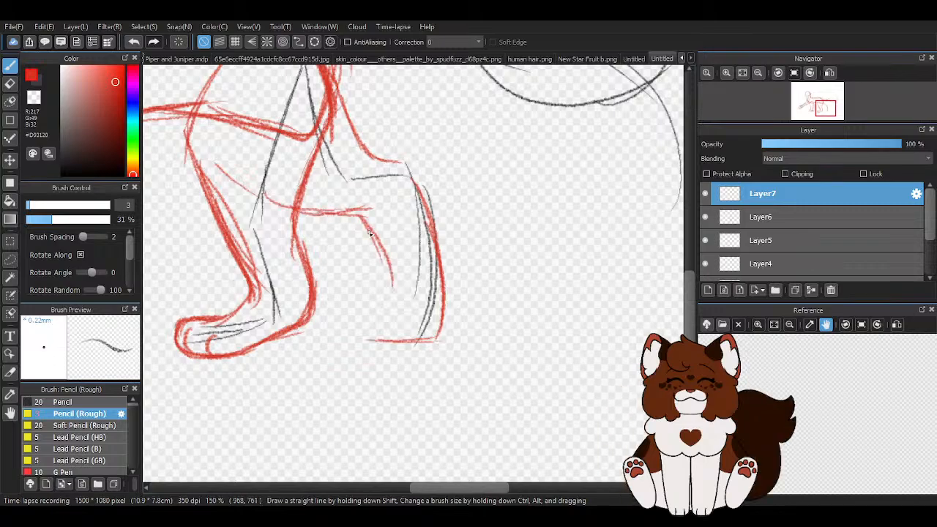
mouse_move(370, 233)
mouse_down()
mouse_move(393, 293)
mouse_move(371, 307)
mouse_move(393, 295)
mouse_move(381, 324)
mouse_move(388, 344)
mouse_move(442, 301)
mouse_up()
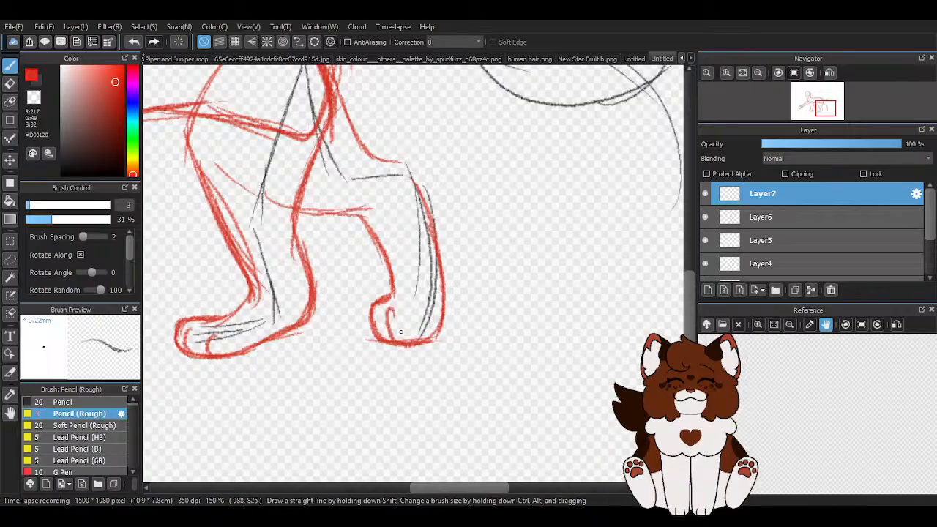
scroll(429, 331, down, 3)
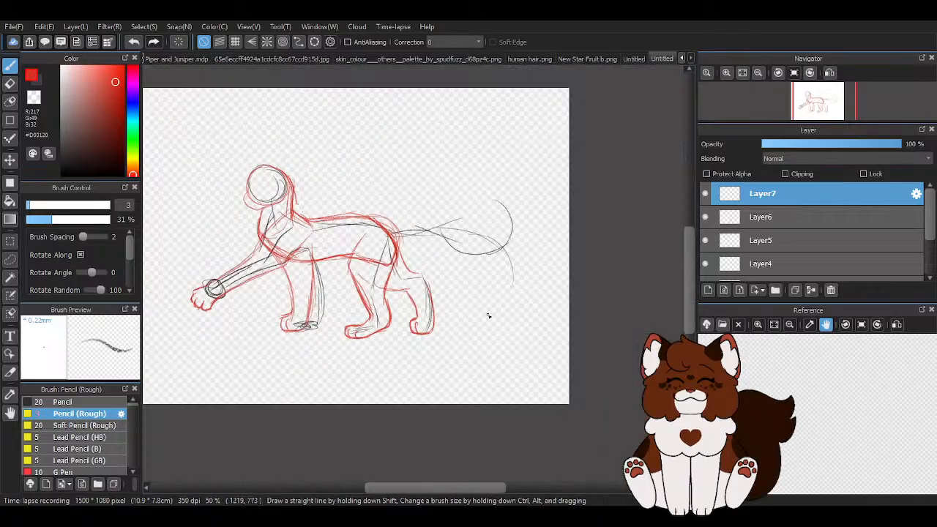
- Hide Layer1 so only the red body sketch shows
scroll(488, 315, down, 1)
scroll(711, 252, down, 2)
scroll(711, 250, down, 1)
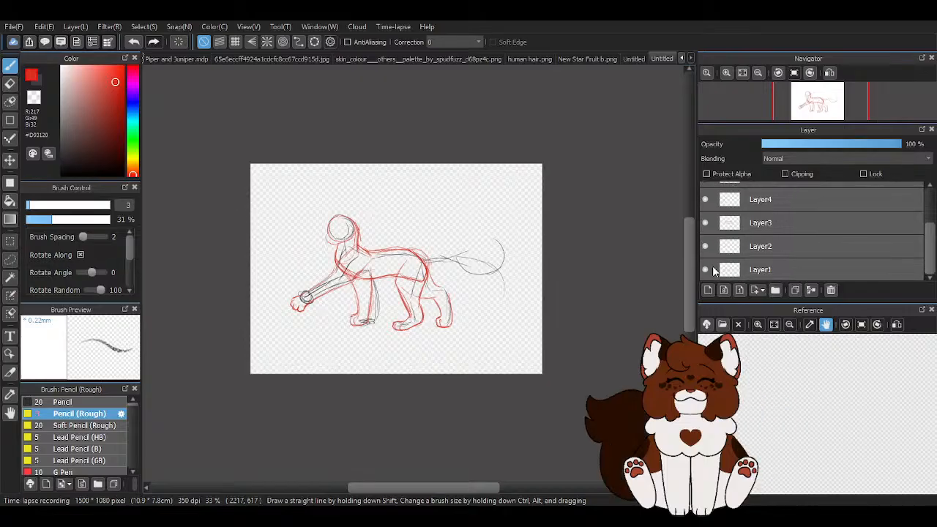
click(706, 268)
click(706, 267)
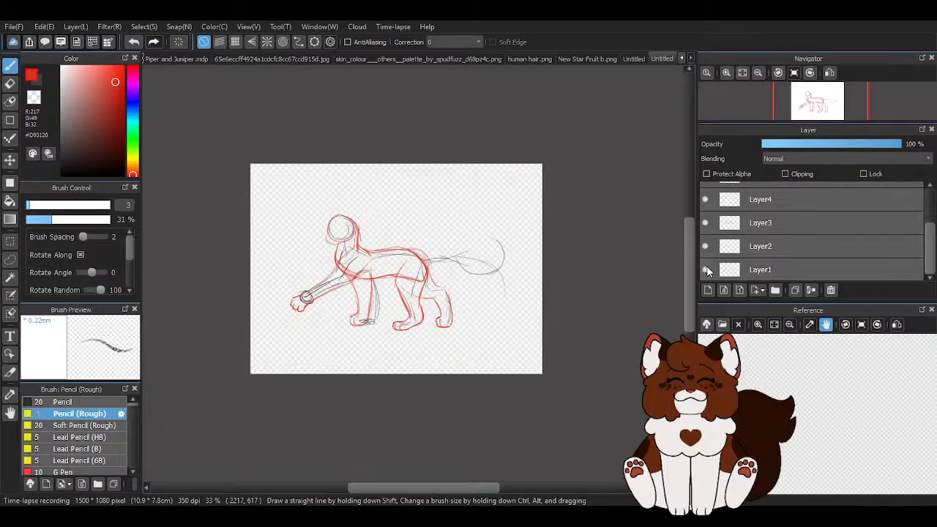
click(707, 268)
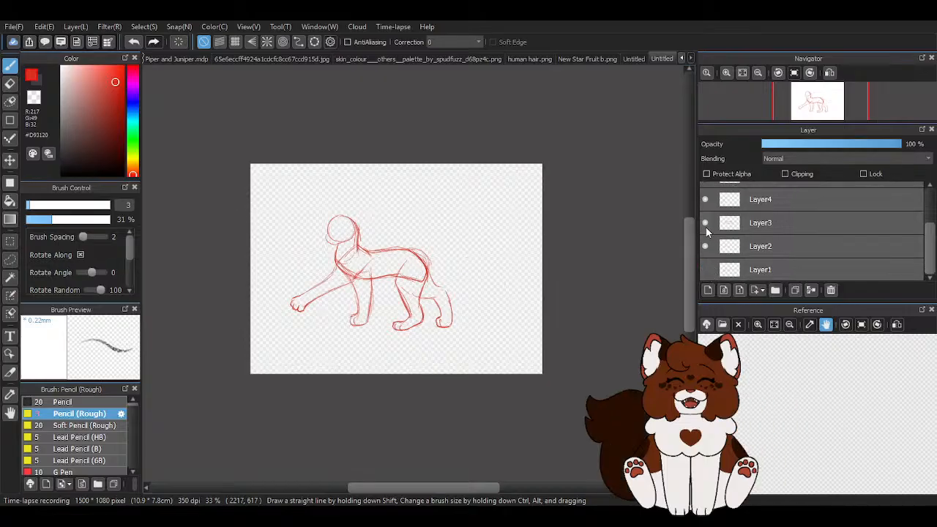
- Select Layer4 and start transforming the raised front leg
click(777, 196)
key(ctrl+t)
scroll(275, 343, up, 2)
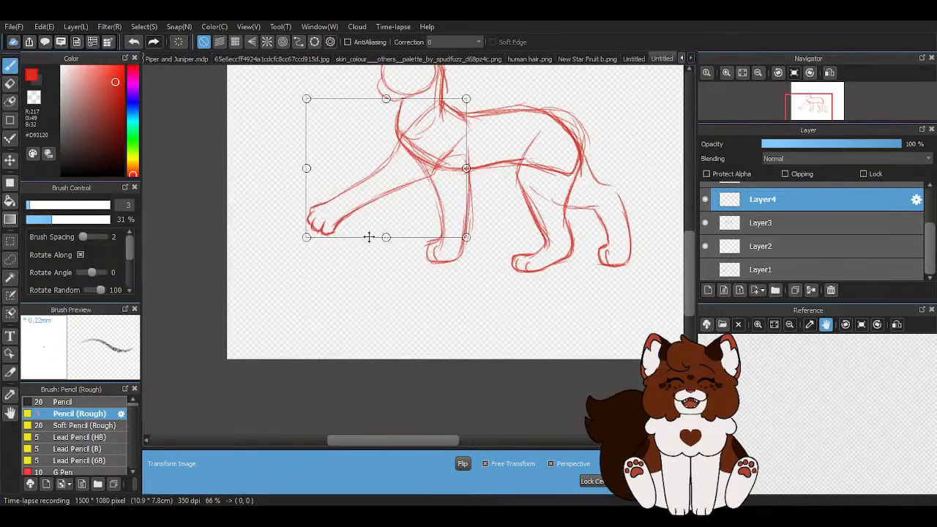
- Try to skew the raised front leg inward and adjust its shoulder corner with Free Transform
mouse_move(308, 229)
mouse_down()
mouse_move(324, 222)
mouse_move(314, 232)
mouse_up()
click(485, 463)
click(484, 463)
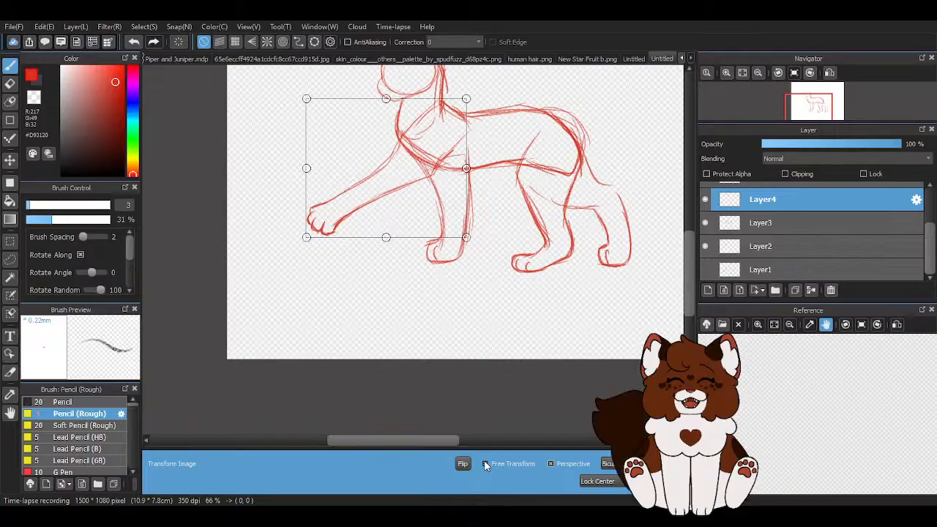
mouse_move(383, 235)
mouse_down()
mouse_move(397, 216)
mouse_move(404, 228)
mouse_up()
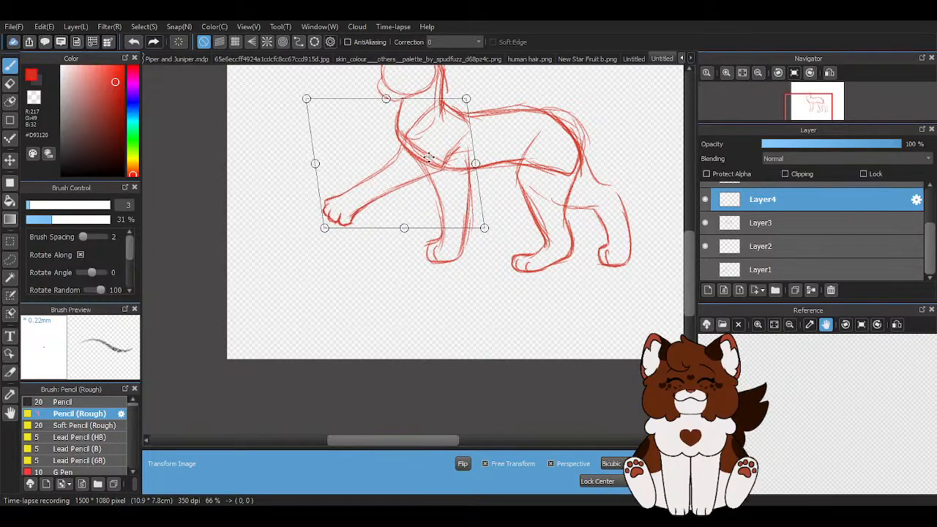
mouse_move(461, 97)
mouse_down()
mouse_move(447, 94)
mouse_move(454, 107)
mouse_up()
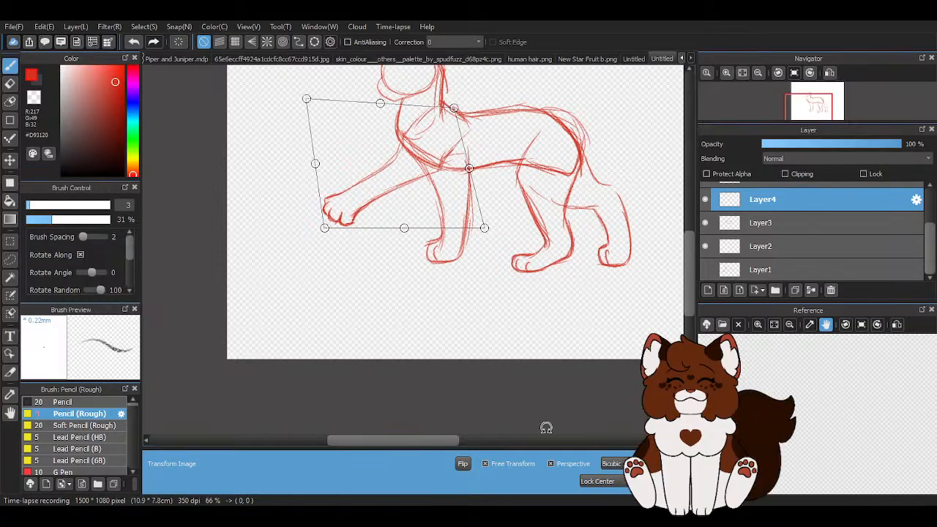
- Turn off Free Transform, scale down the raised front leg on Layer4, shift it toward the chest, and apply the transform
click(484, 463)
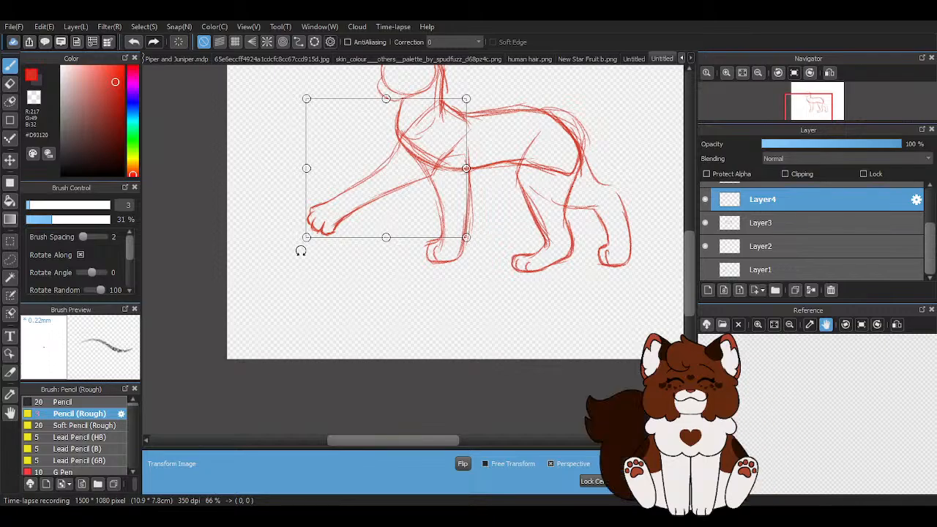
drag(307, 235, 314, 230)
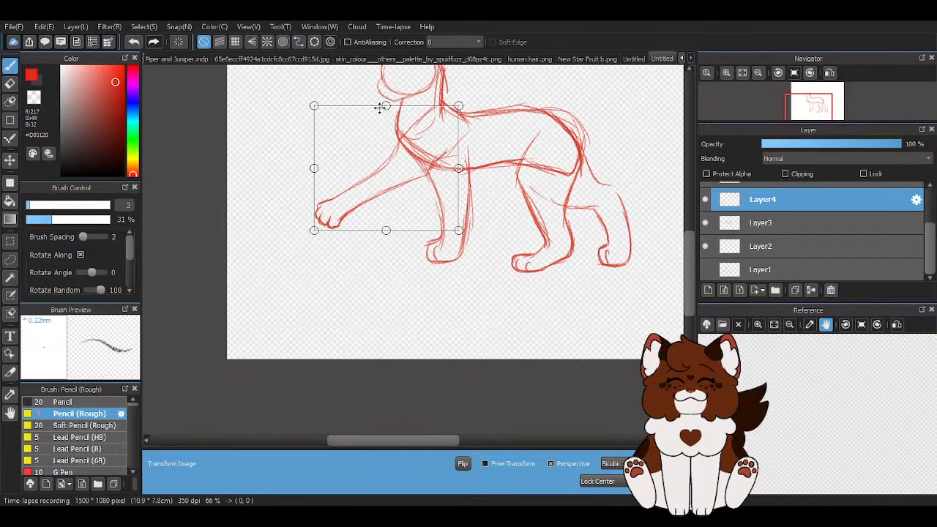
drag(385, 106, 384, 101)
drag(373, 183, 380, 179)
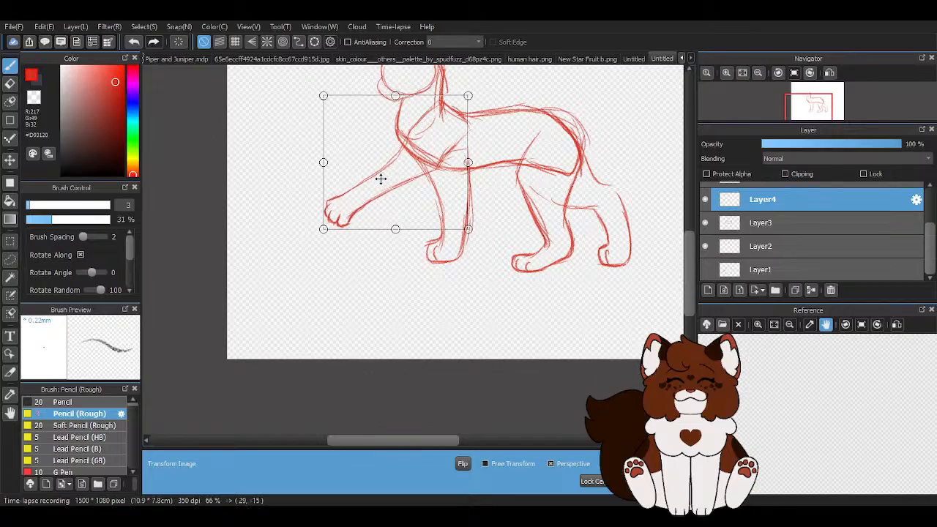
scroll(335, 255, down, 2)
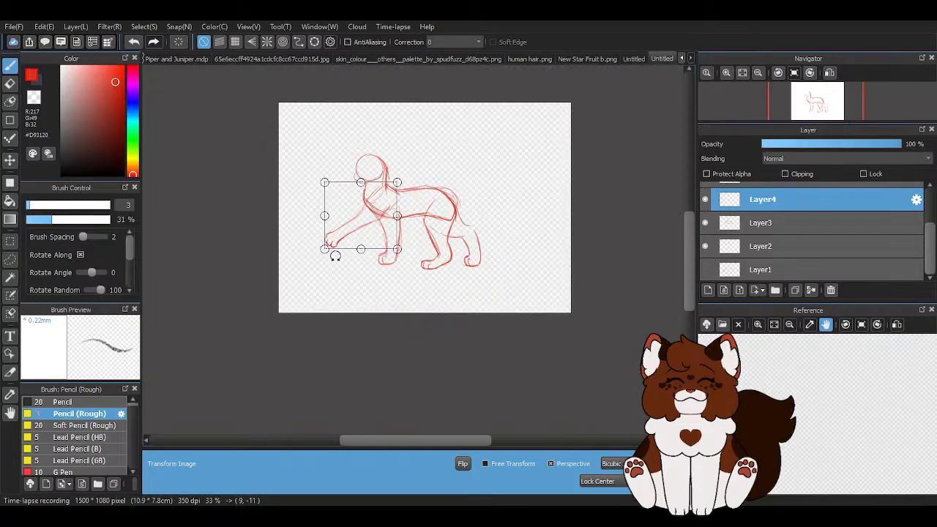
scroll(335, 255, up, 2)
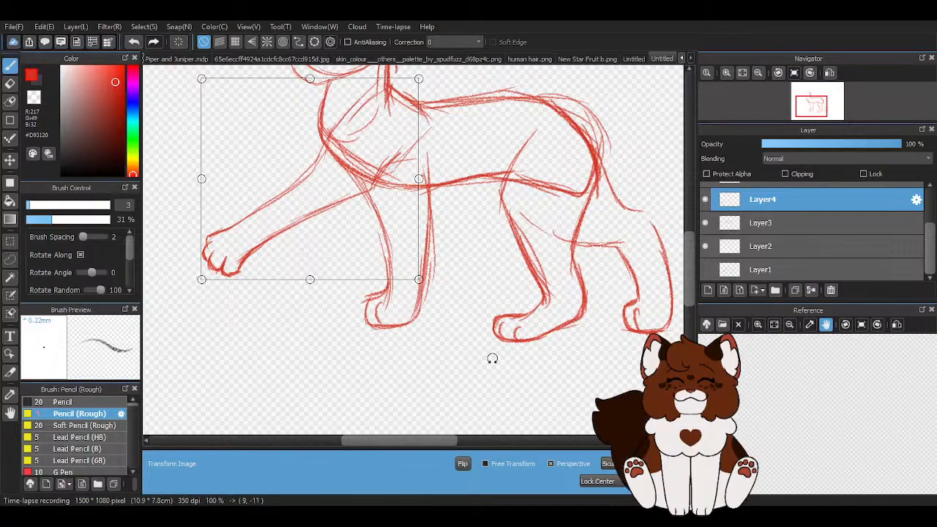
key(Return)
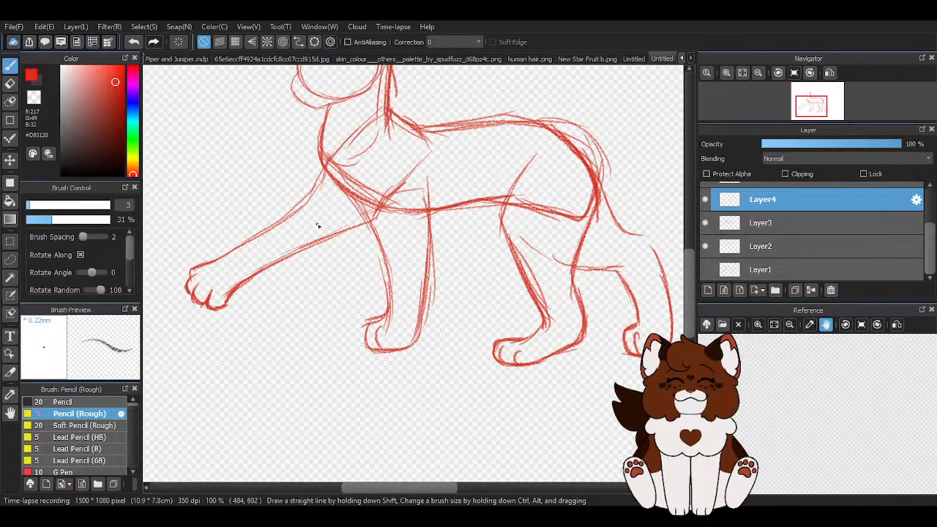
- Erase the raised front leg's upper end and redraw the upper and lower lines joining it to the chest
click(15, 84)
mouse_move(359, 157)
mouse_down()
mouse_move(362, 197)
mouse_move(388, 161)
mouse_up()
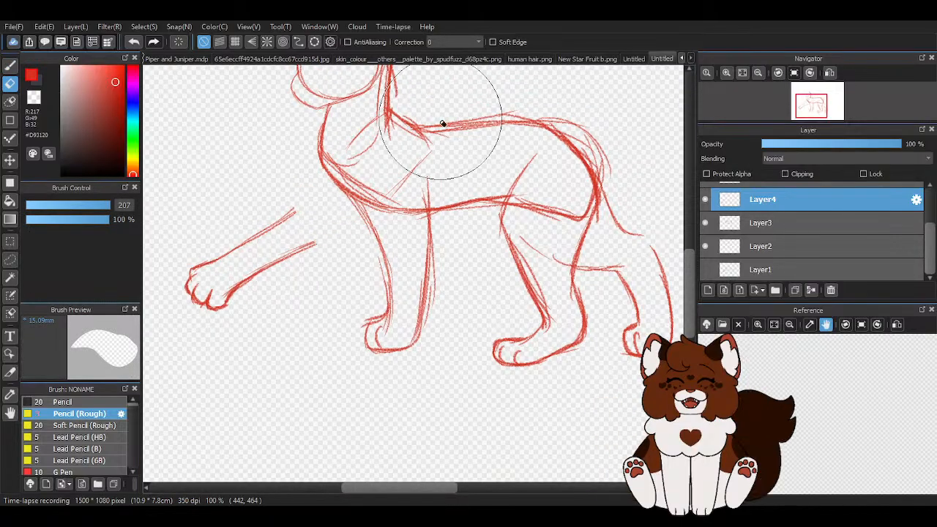
click(15, 64)
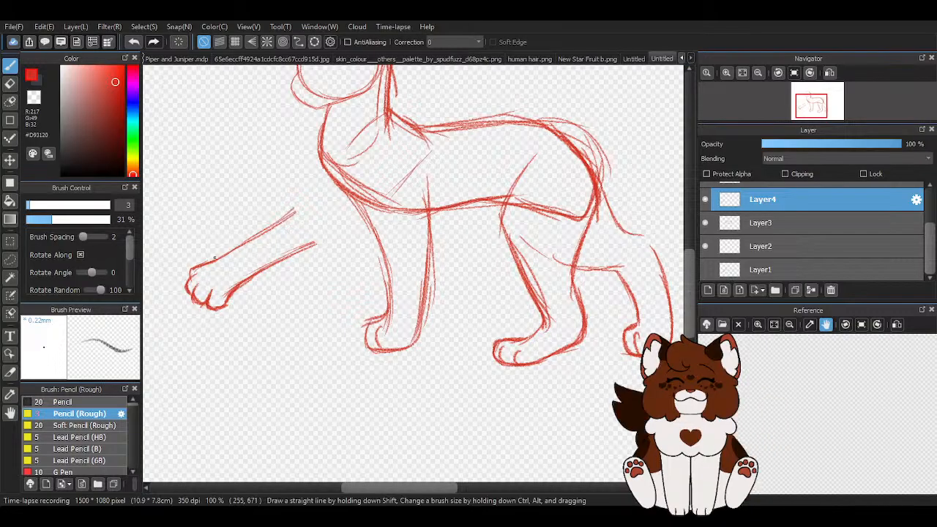
scroll(391, 134, up, 3)
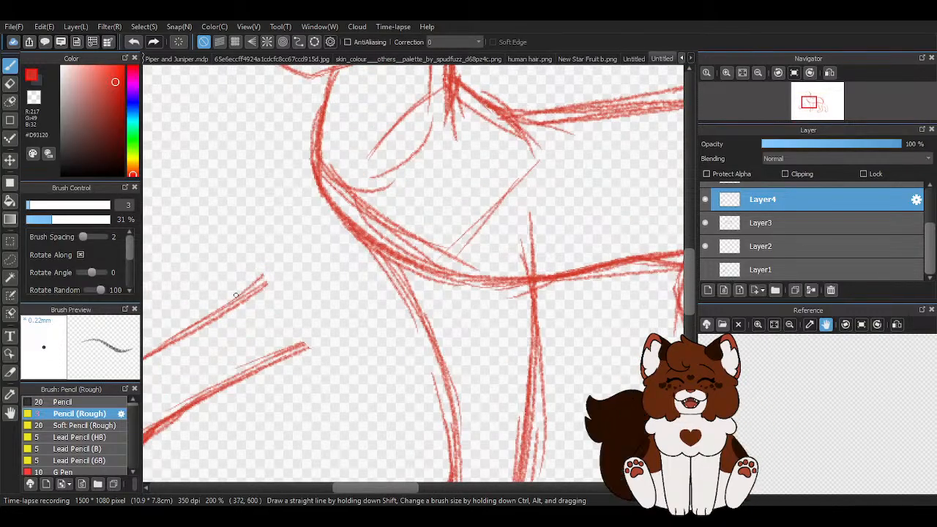
scroll(388, 129, down, 3)
scroll(388, 130, up, 2)
mouse_move(389, 130)
mouse_down()
mouse_move(342, 188)
mouse_move(352, 174)
mouse_move(332, 218)
mouse_up()
drag(303, 313, 389, 284)
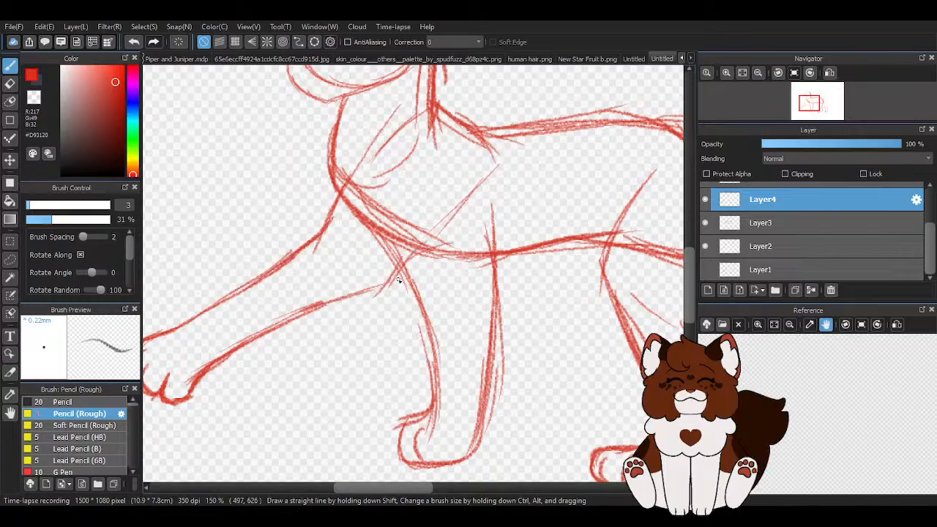
scroll(311, 271, down, 4)
scroll(312, 271, up, 2)
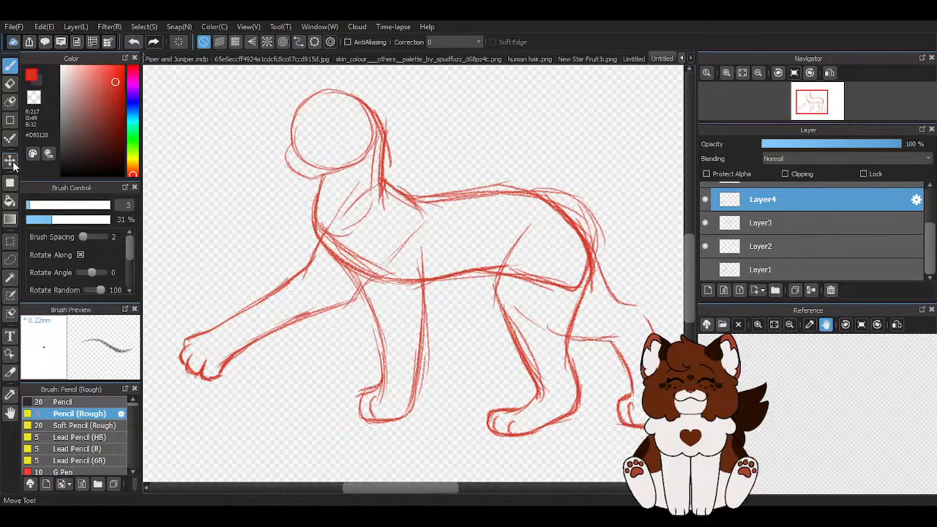
- Move the raised front leg on Layer4 slightly closer to the body
key(v)
drag(285, 293, 308, 294)
key(b)
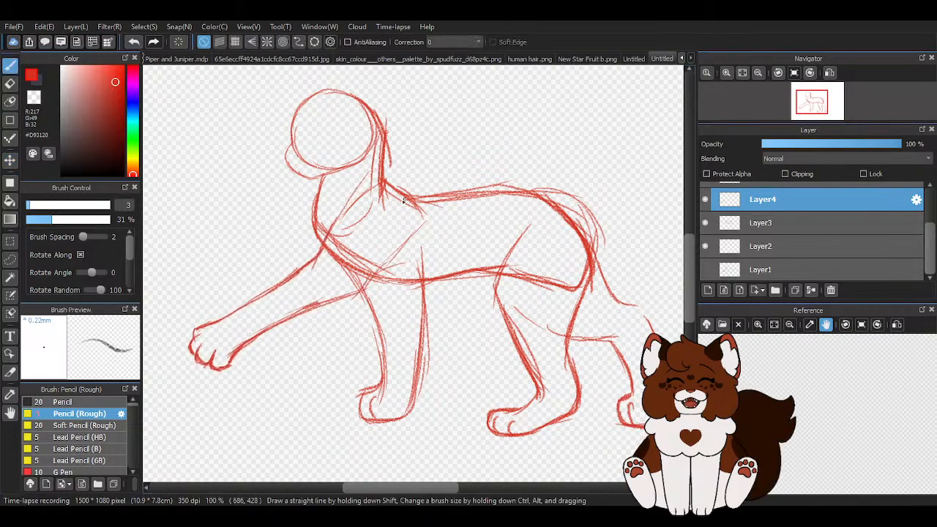
- Reinforce the raised front leg's upper contour from the shoulder and its underside up to the chest
mouse_move(346, 204)
mouse_down()
mouse_move(313, 261)
mouse_move(237, 307)
mouse_up()
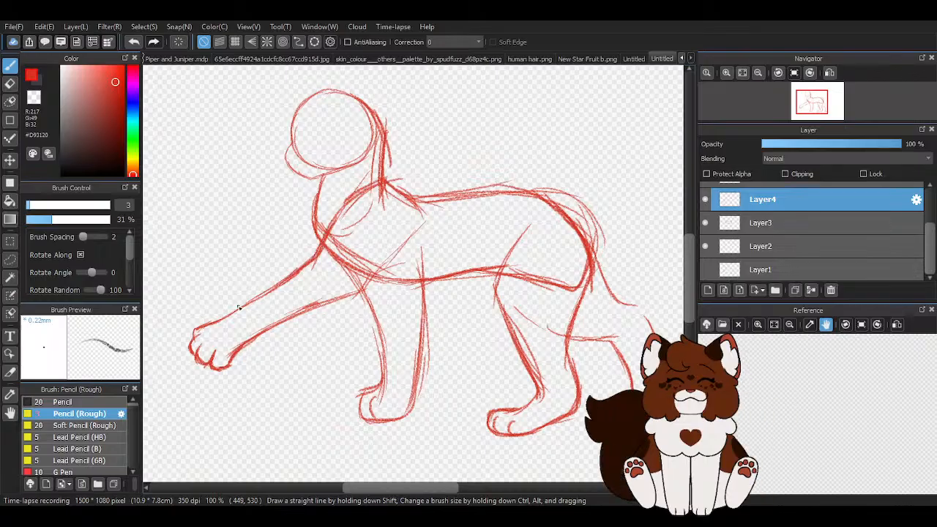
drag(400, 263, 330, 305)
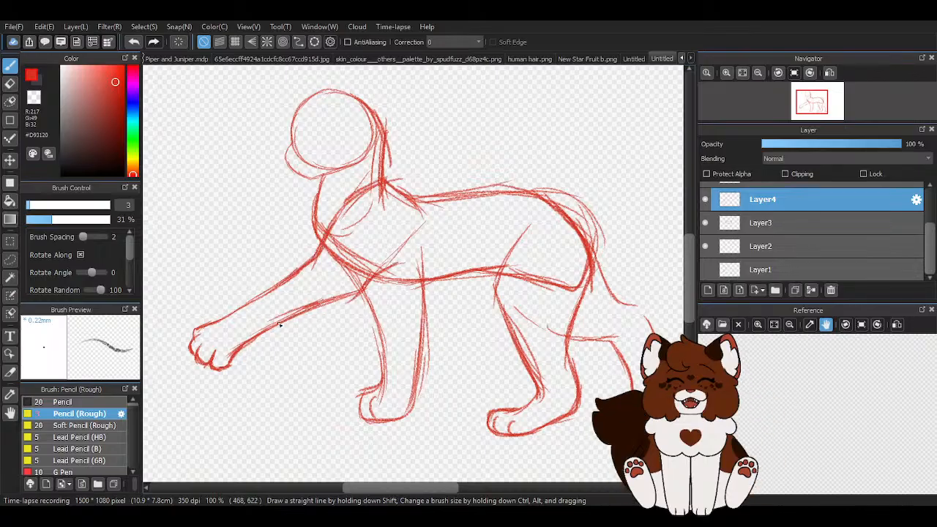
scroll(274, 319, down, 3)
scroll(281, 338, up, 1)
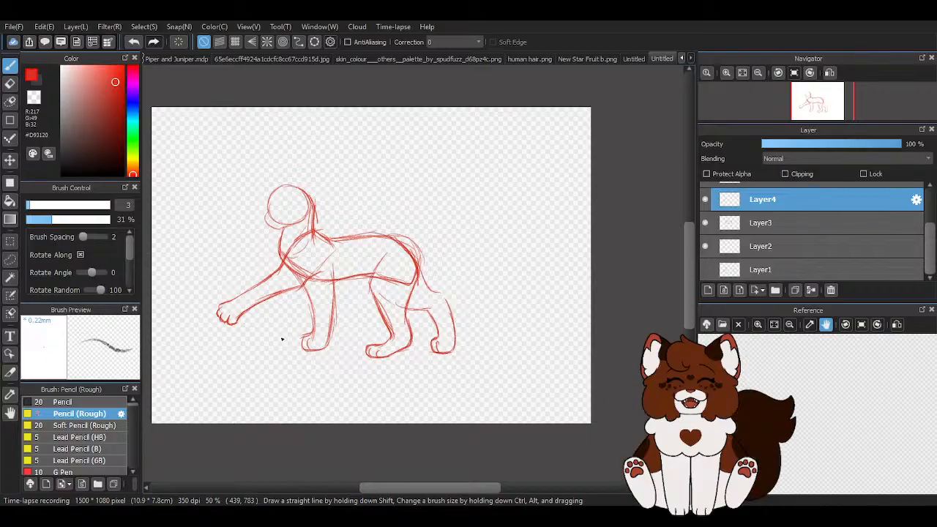
- Select Layer5 and move the standing front leg slightly down and backward by about 2 by 4 px
scroll(222, 349, up, 1)
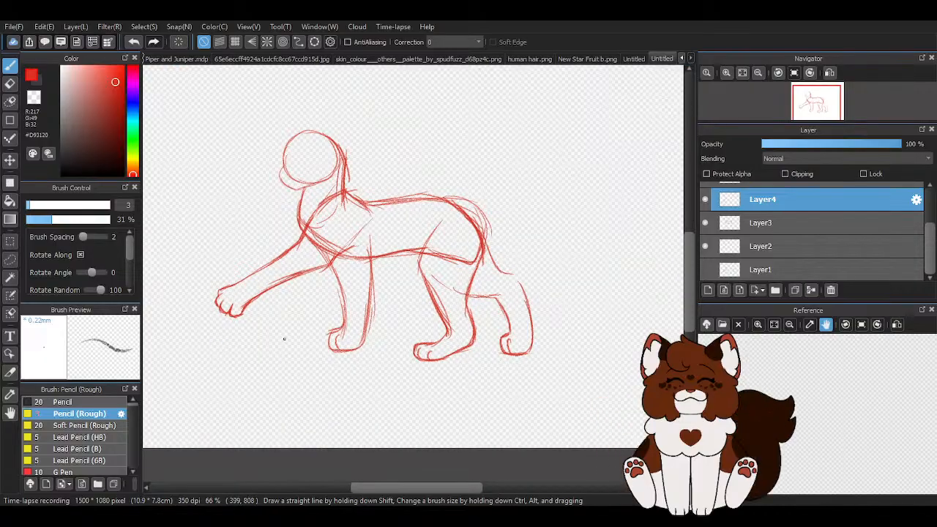
scroll(320, 335, up, 1)
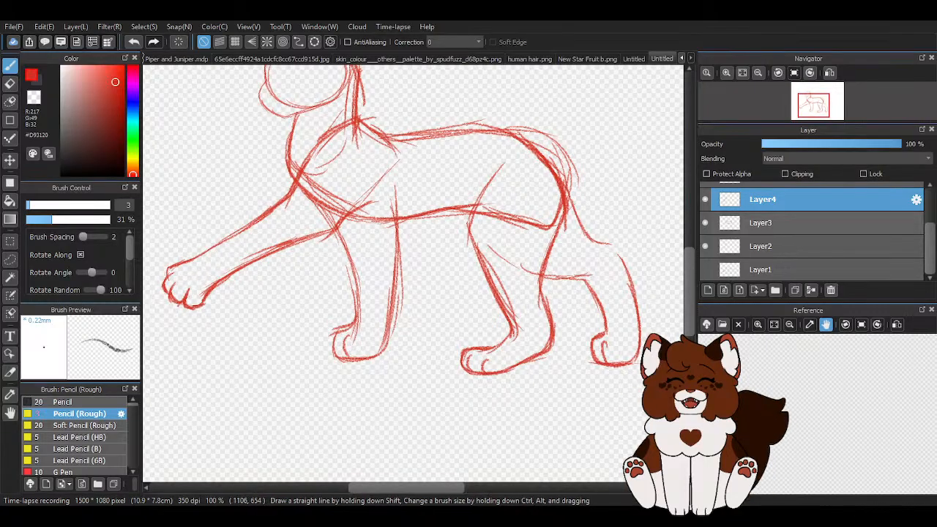
scroll(775, 225, up, 1)
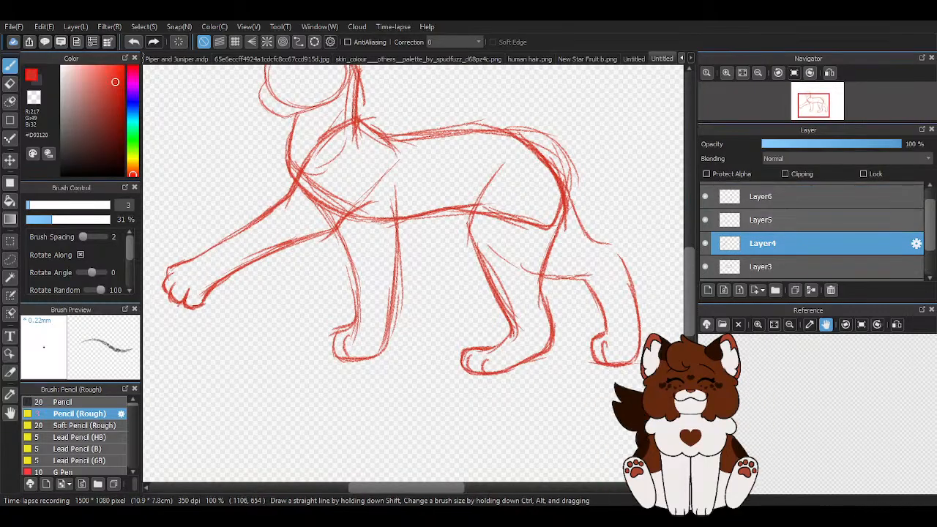
click(746, 221)
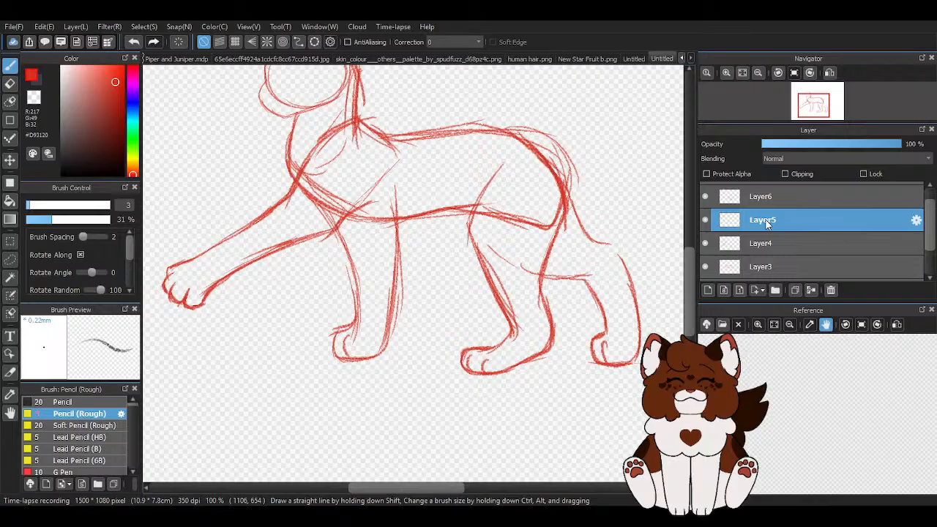
click(10, 183)
click(10, 160)
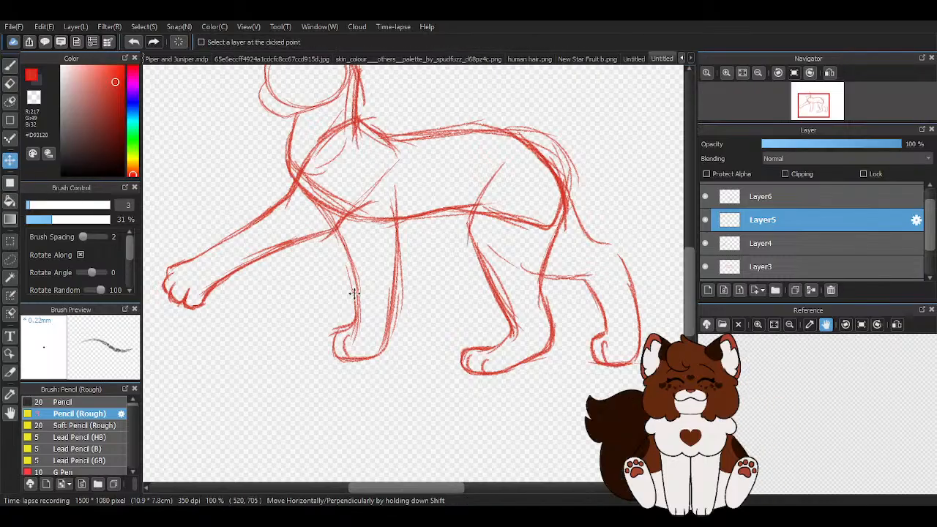
drag(354, 293, 368, 299)
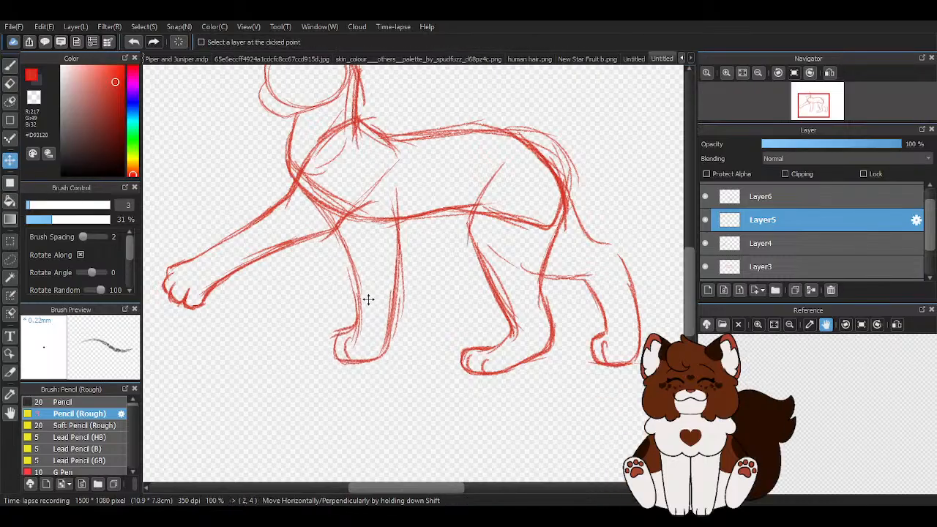
- Shift the standing front leg's paw end slightly forward and up with Free Transform, then apply the transform
key(ctrl+t)
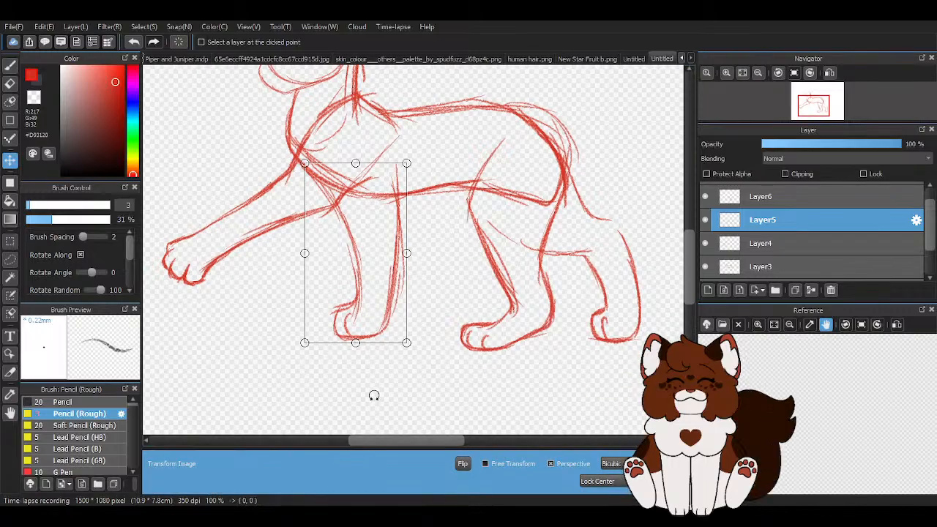
click(486, 464)
drag(355, 342, 403, 341)
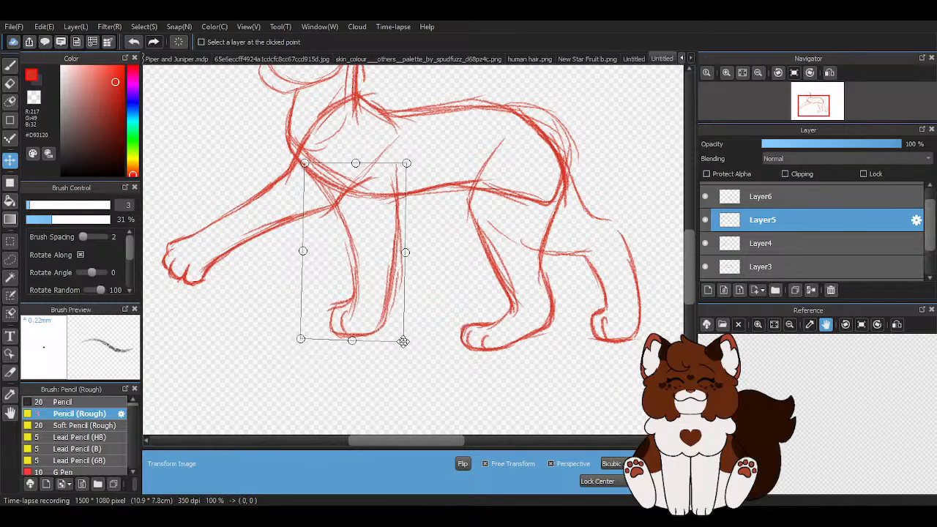
click(630, 484)
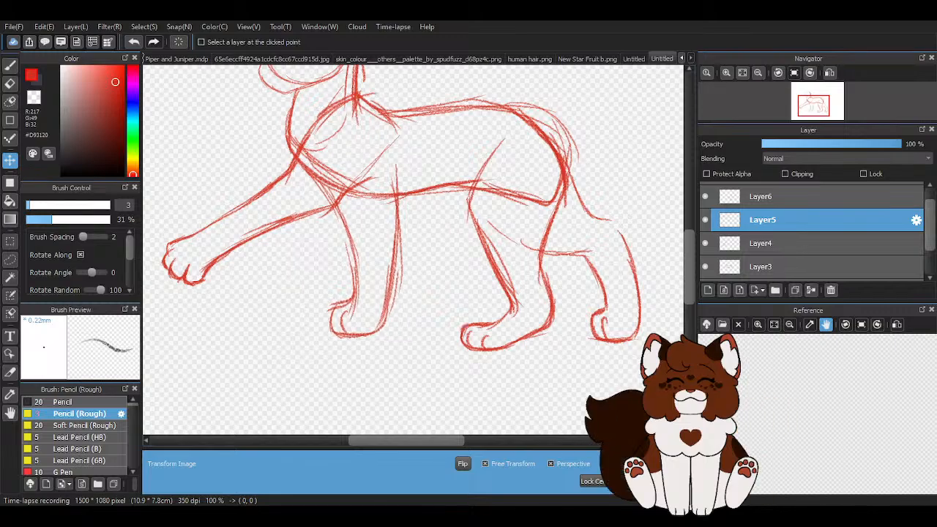
scroll(380, 333, down, 1)
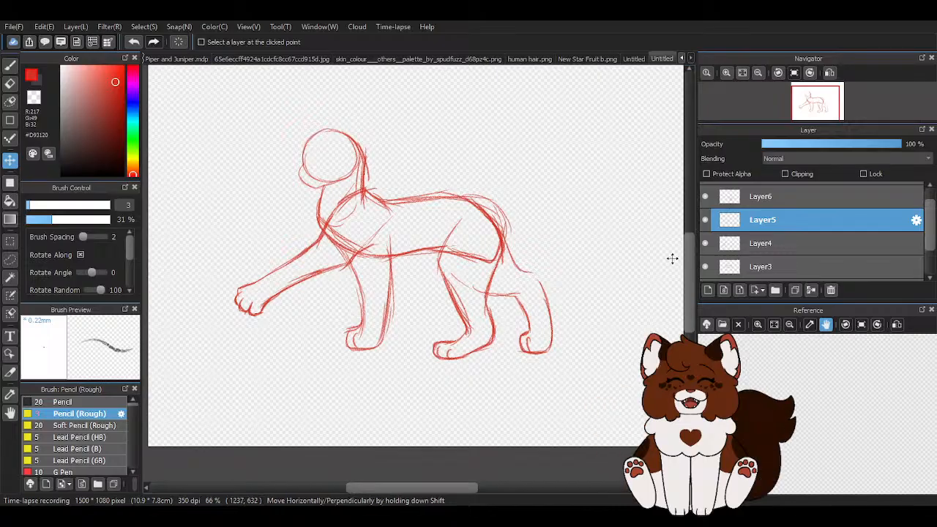
- Nudge the near hind leg on Layer6, then move the far hind leg on Layer7 backward and slightly up, about 14 by 6 px
scroll(727, 211, up, 1)
click(726, 212)
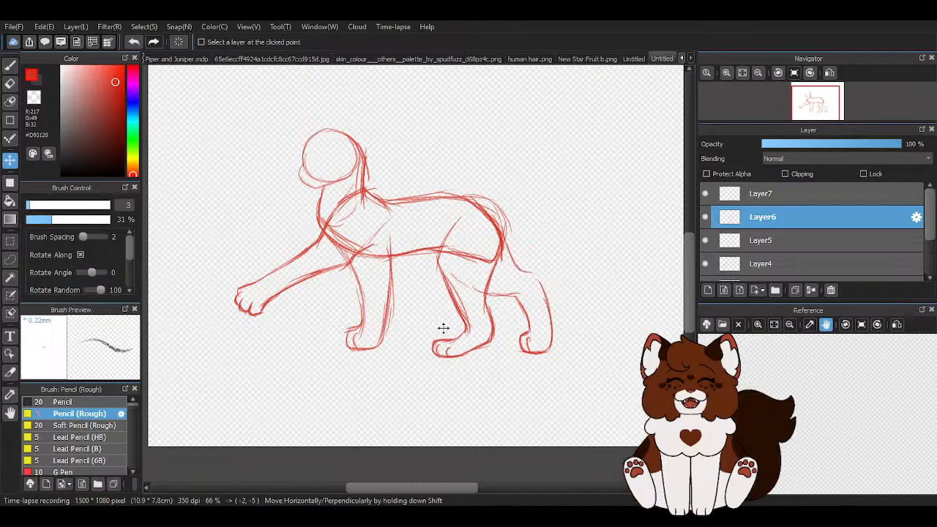
click(787, 191)
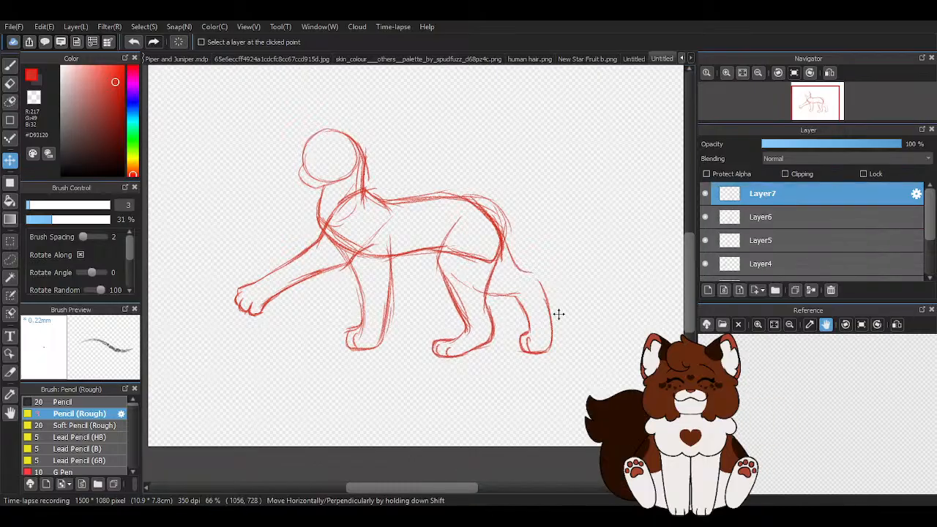
drag(550, 329, 556, 326)
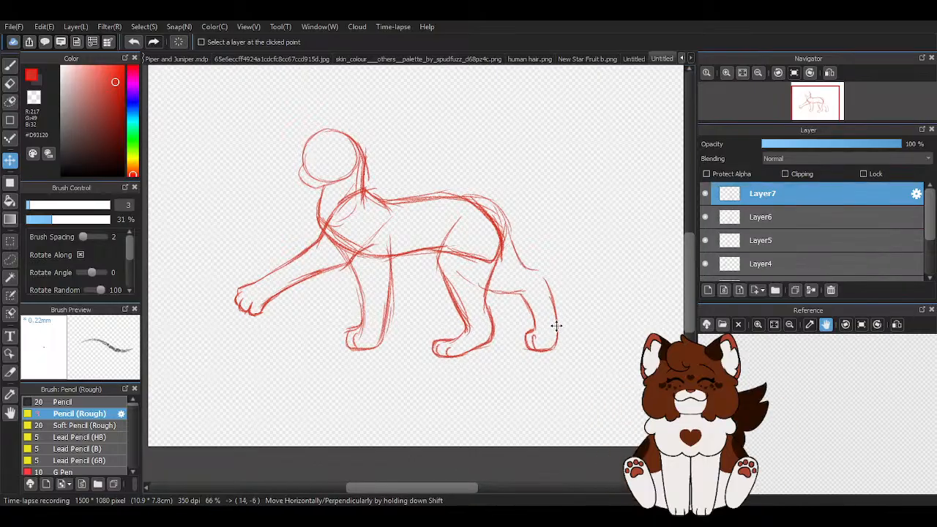
scroll(397, 272, down, 2)
scroll(379, 305, up, 3)
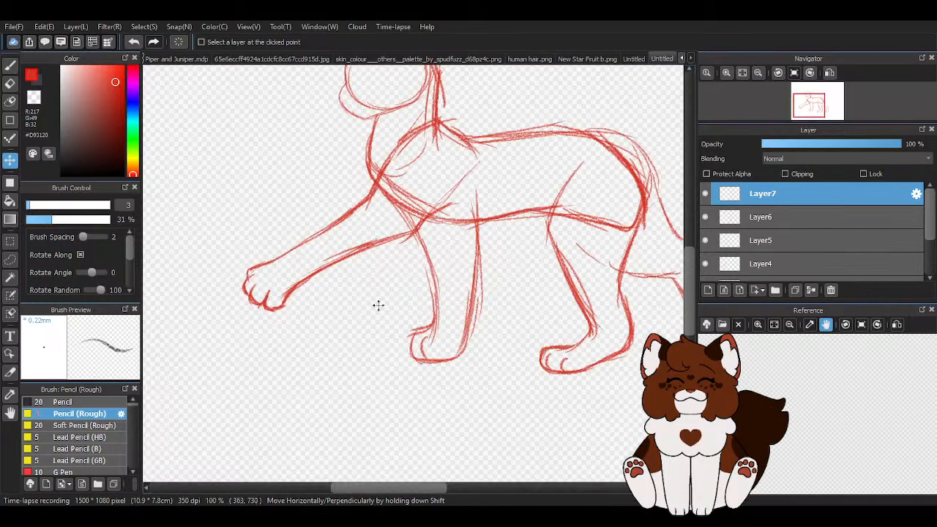
- On Layer5, strengthen the standing front leg's back and front contours and the outline of its paw with the Pencil (Rough) brush
click(11, 65)
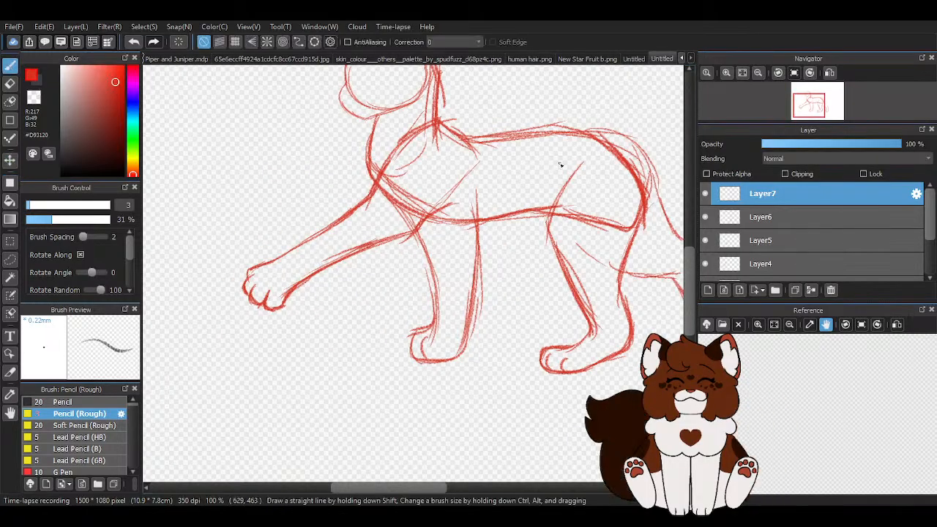
click(770, 240)
scroll(540, 255, up, 1)
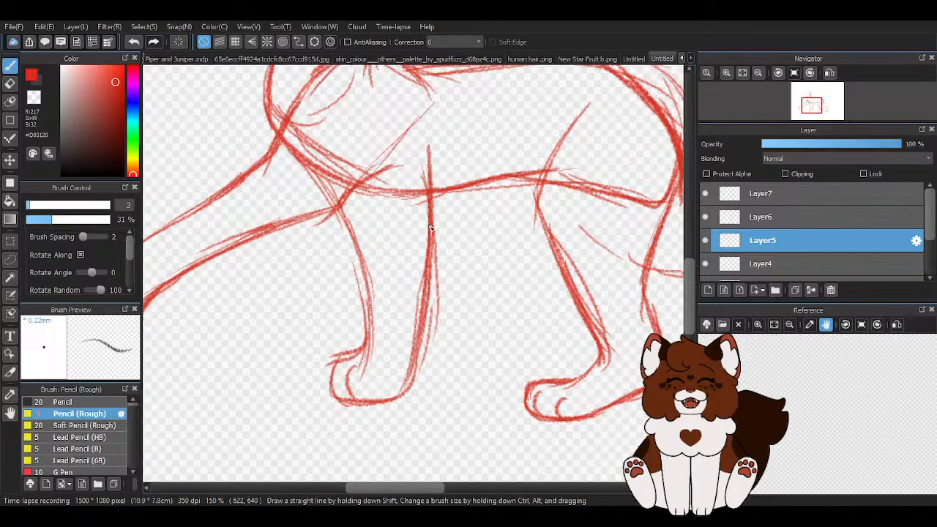
drag(431, 227, 406, 390)
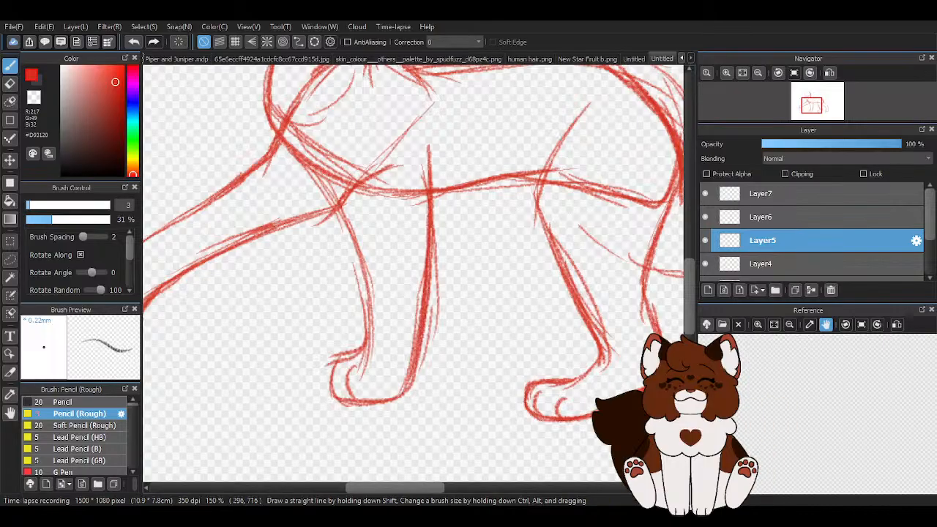
scroll(359, 273, up, 1)
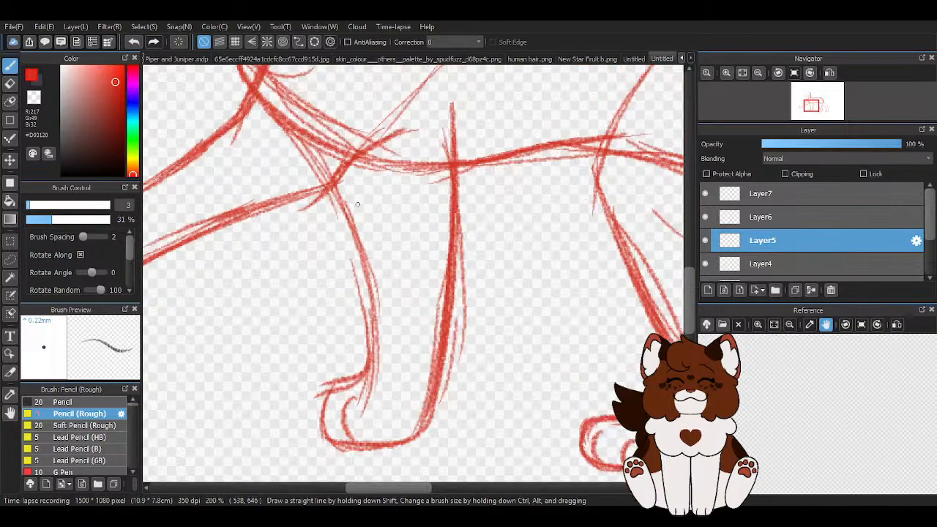
mouse_move(288, 109)
mouse_down()
mouse_move(373, 290)
mouse_move(345, 204)
mouse_move(361, 228)
mouse_move(378, 368)
mouse_up()
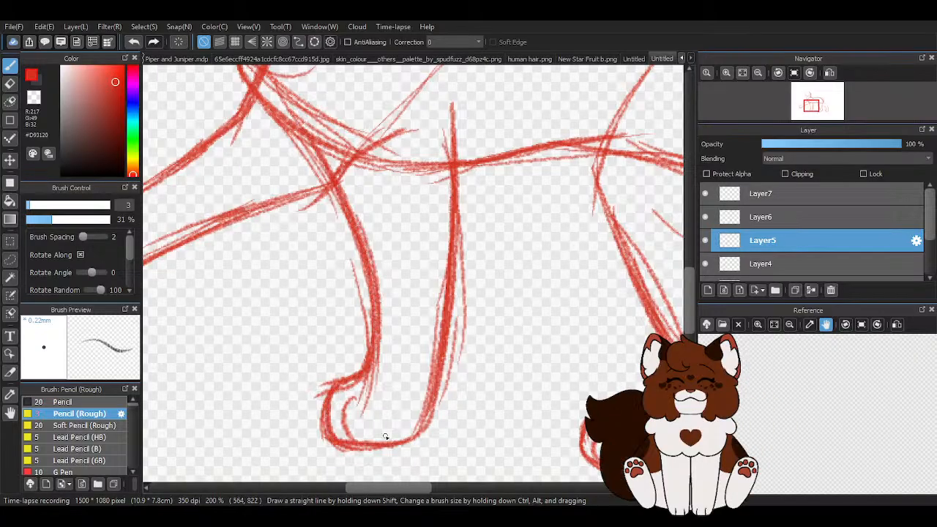
scroll(355, 254, down, 3)
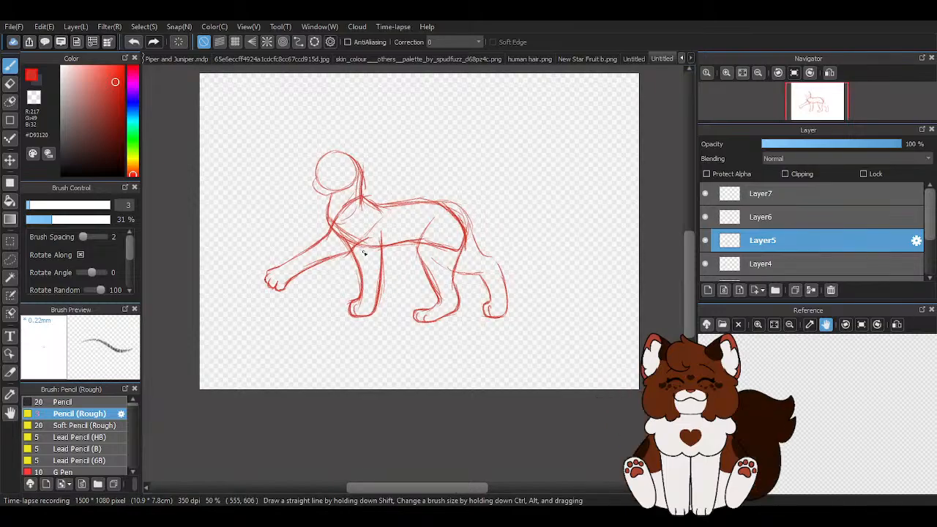
- On Layer5, erase the stray lines above the standing front leg and along its leg and paw contours with a size 35 eraser
scroll(363, 252, up, 2)
key(e)
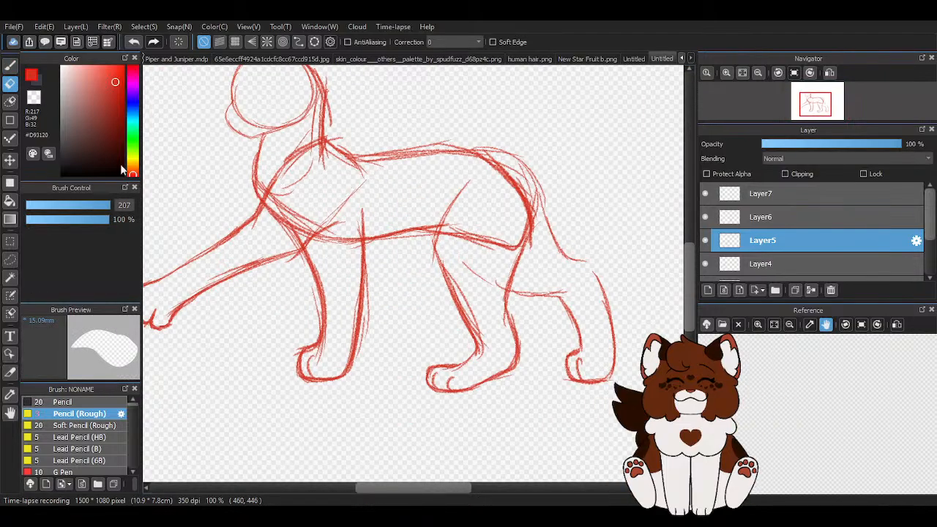
drag(62, 204, 78, 205)
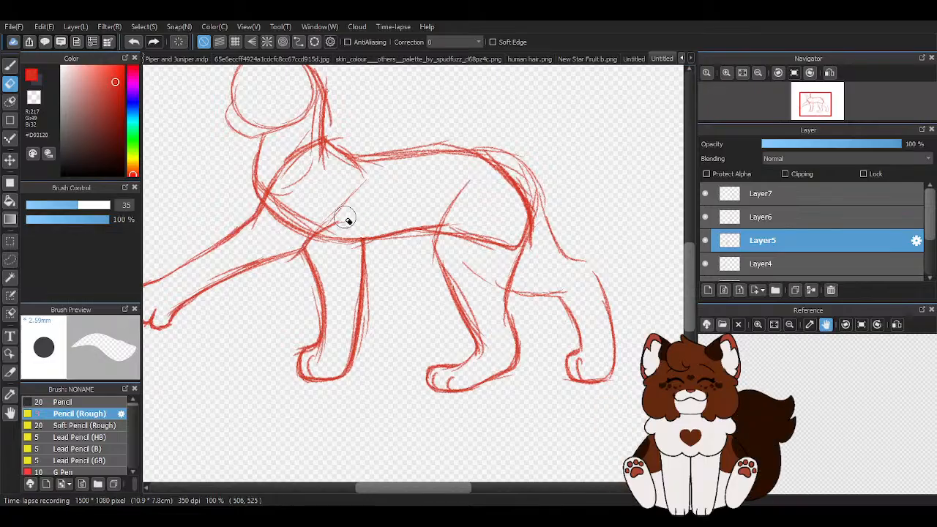
scroll(354, 346, up, 2)
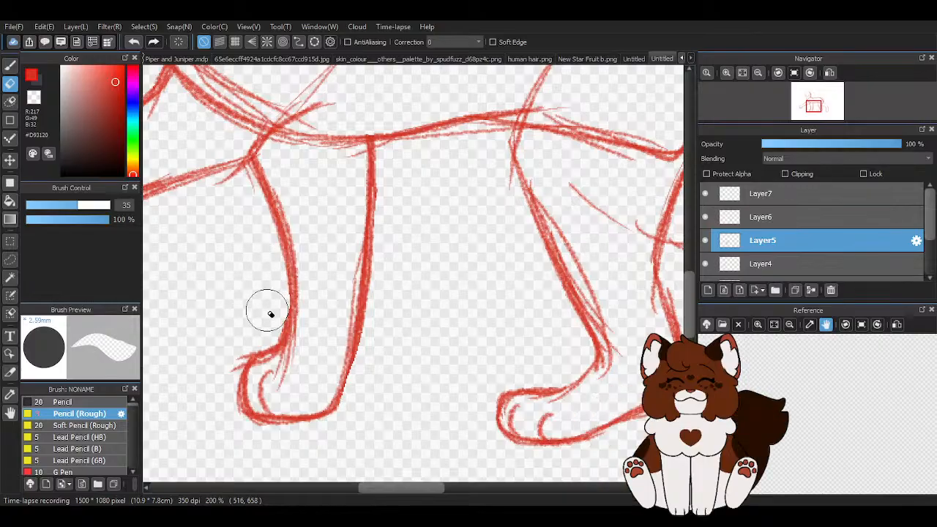
scroll(192, 320, down, 2)
scroll(192, 320, up, 2)
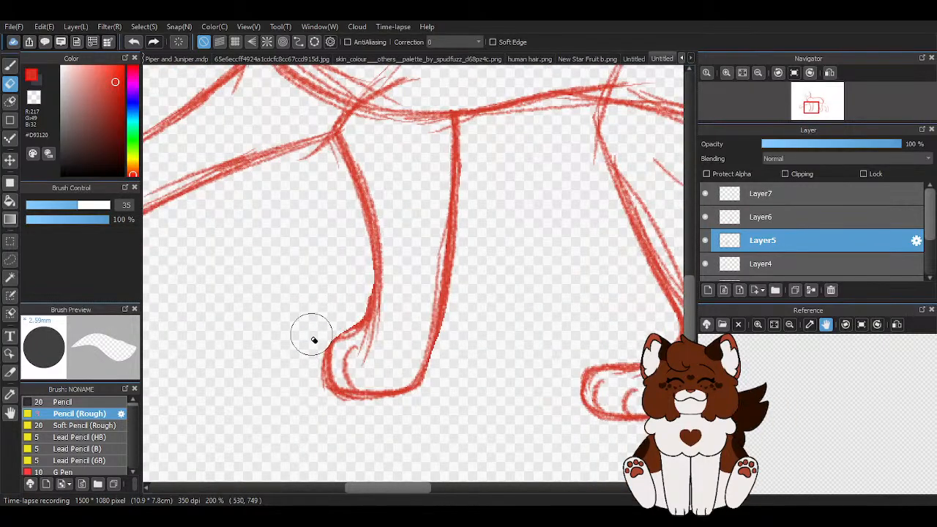
- Redraw the standing front leg's front contour and paw outline on Layer5 with the Pencil (Rough) brush at size 3
click(10, 66)
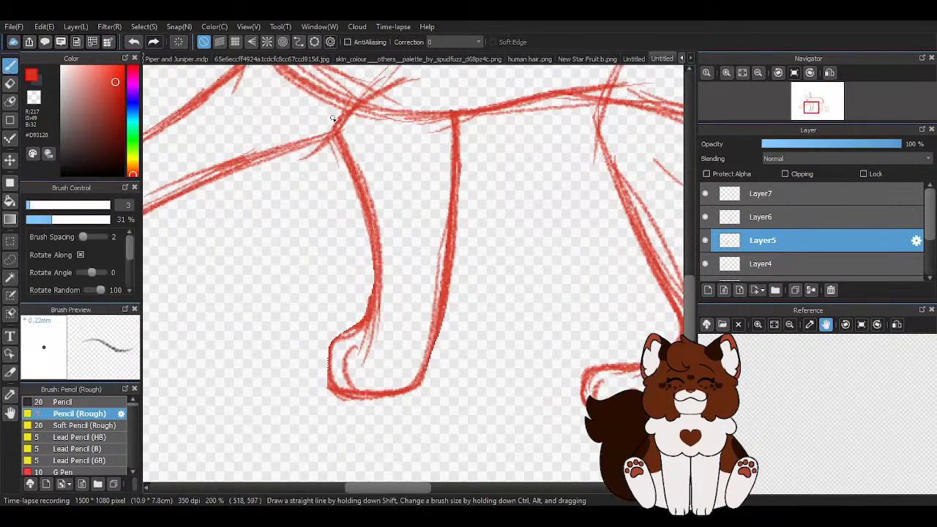
mouse_move(338, 133)
mouse_down()
mouse_move(355, 174)
mouse_move(377, 301)
mouse_up()
drag(366, 212, 373, 311)
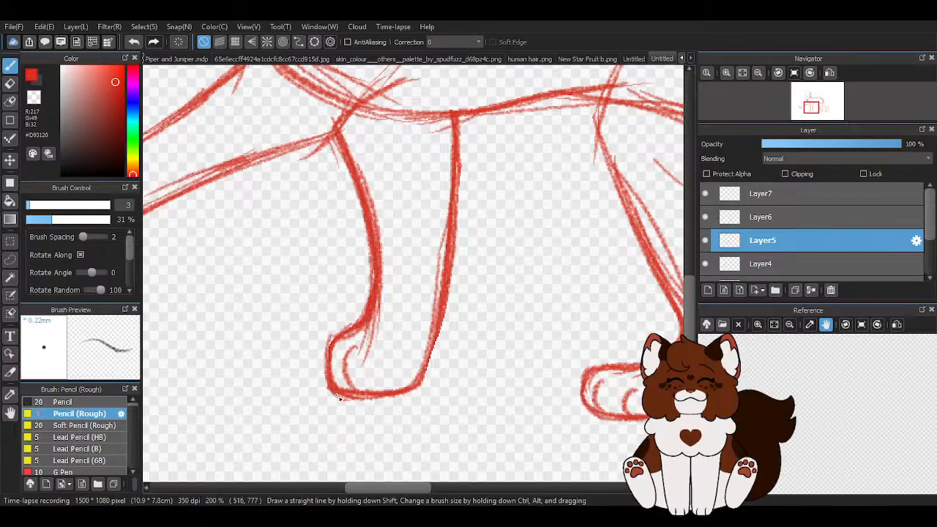
scroll(351, 329, down, 4)
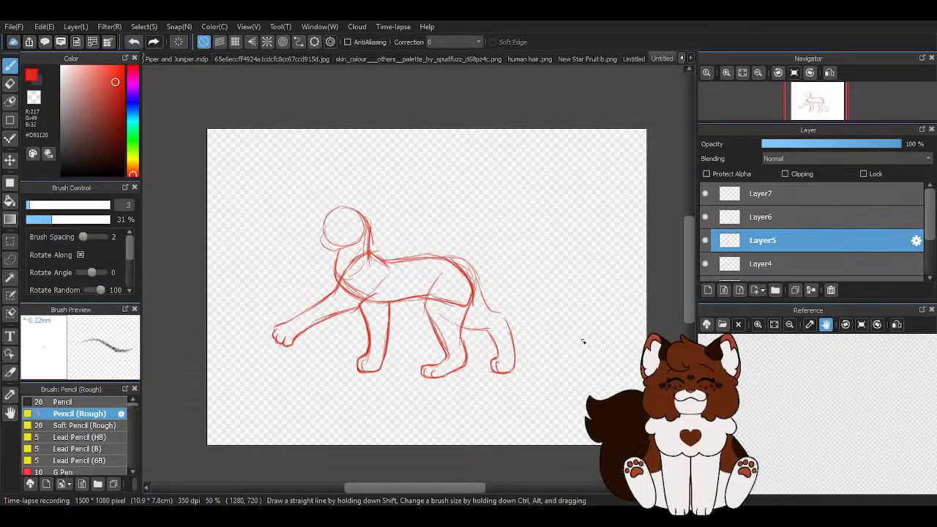
scroll(546, 264, down, 1)
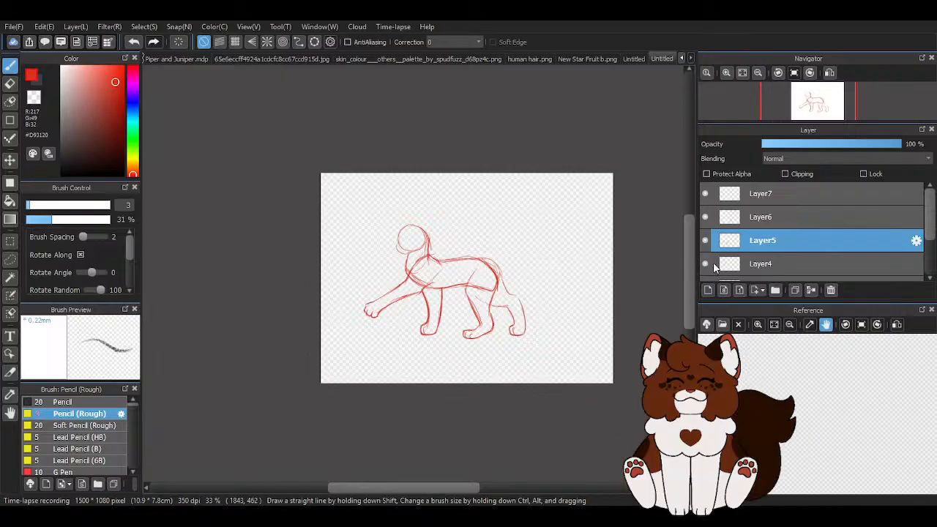
- Identify the head's layer by toggling layer visibility, then move the head on Layer2 slightly forward and down by about 3 by 7 px
scroll(714, 265, down, 3)
click(705, 267)
click(705, 267)
click(704, 248)
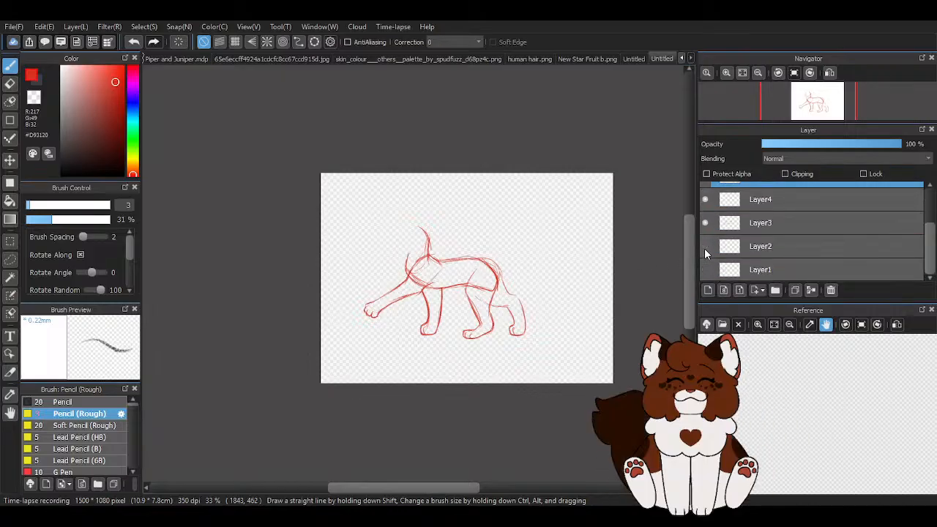
click(704, 248)
scroll(393, 270, up, 5)
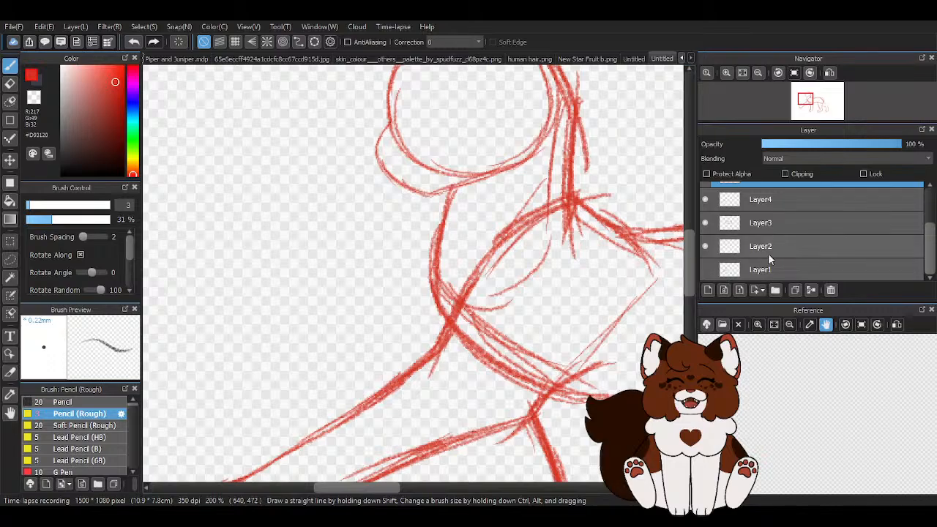
click(768, 253)
key(v)
scroll(412, 226, down, 5)
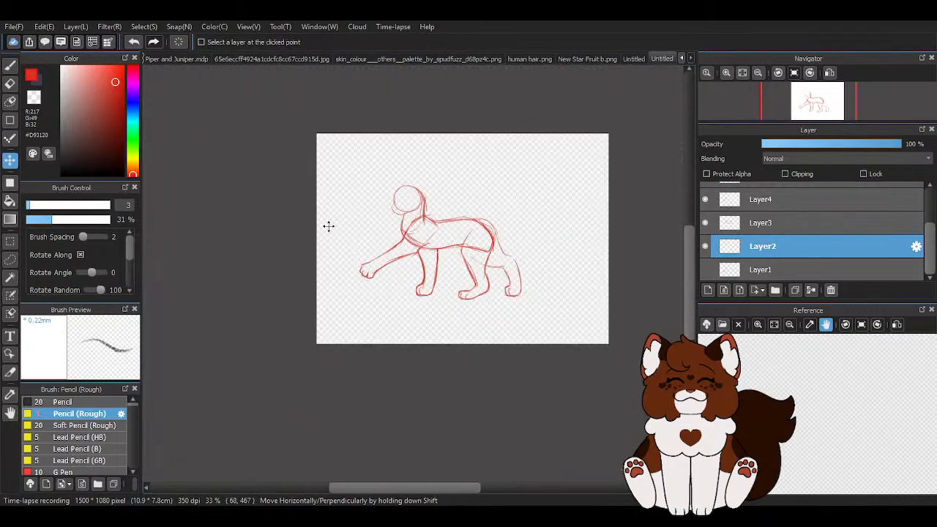
scroll(412, 217, up, 3)
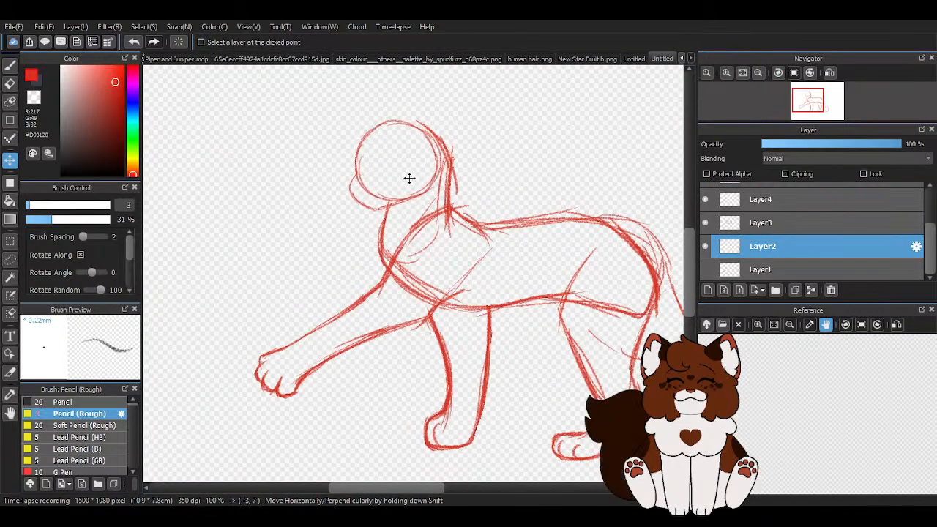
- Scale the head on Layer2 up very slightly with the transform, Free Transform turned off, and apply it
key(ctrl+t)
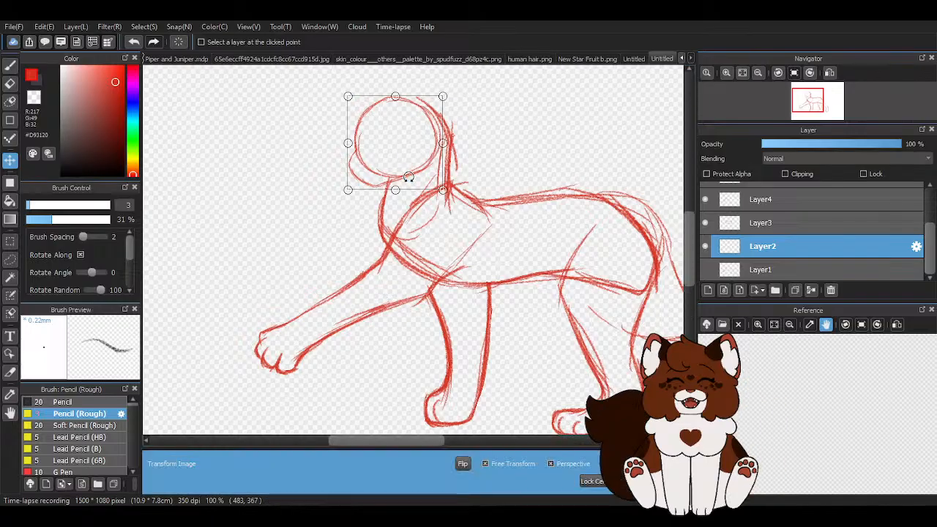
click(484, 463)
drag(442, 190, 445, 191)
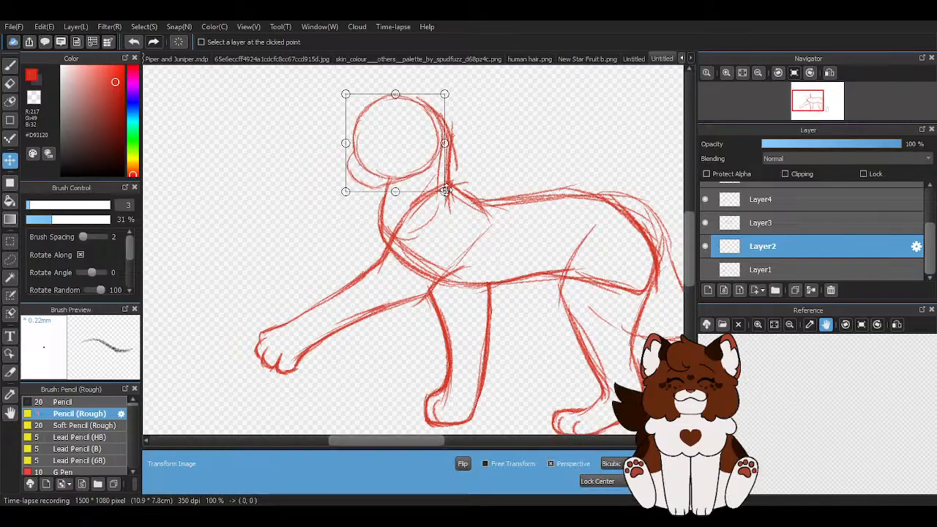
scroll(276, 224, down, 2)
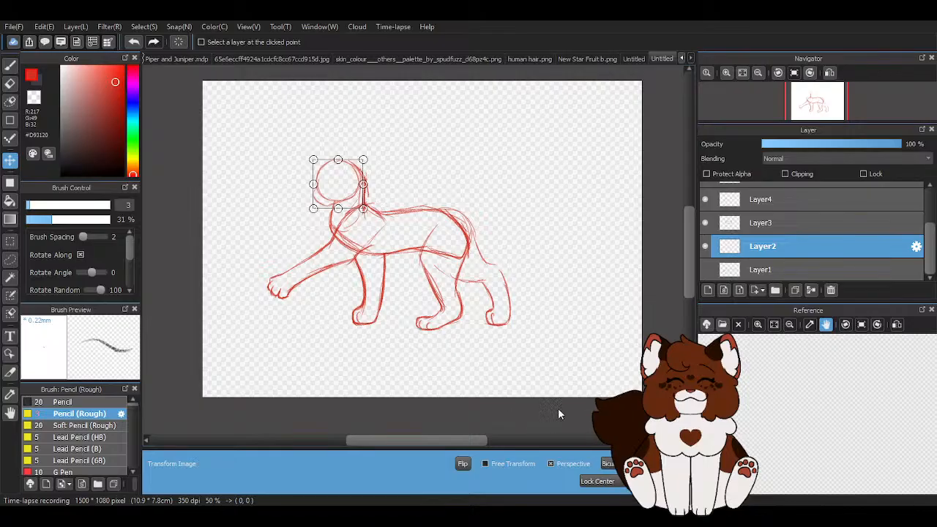
scroll(352, 193, up, 2)
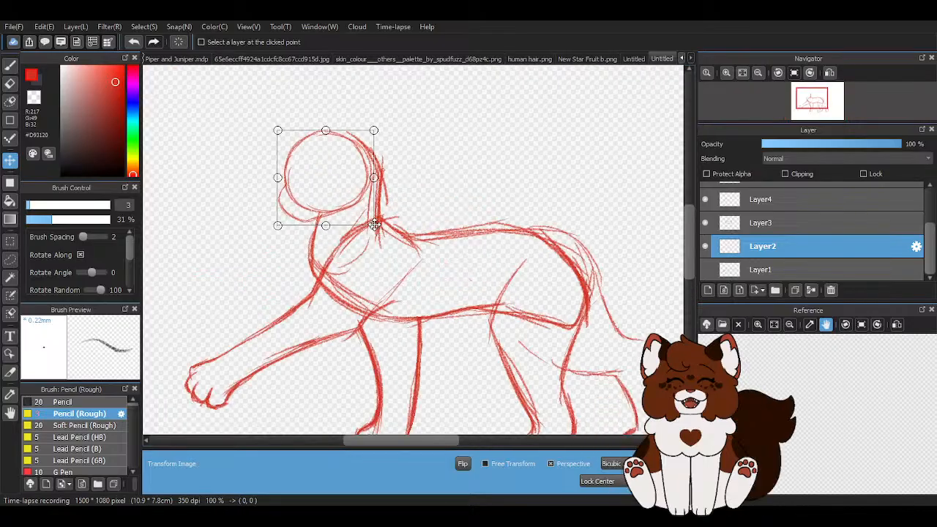
drag(374, 224, 373, 225)
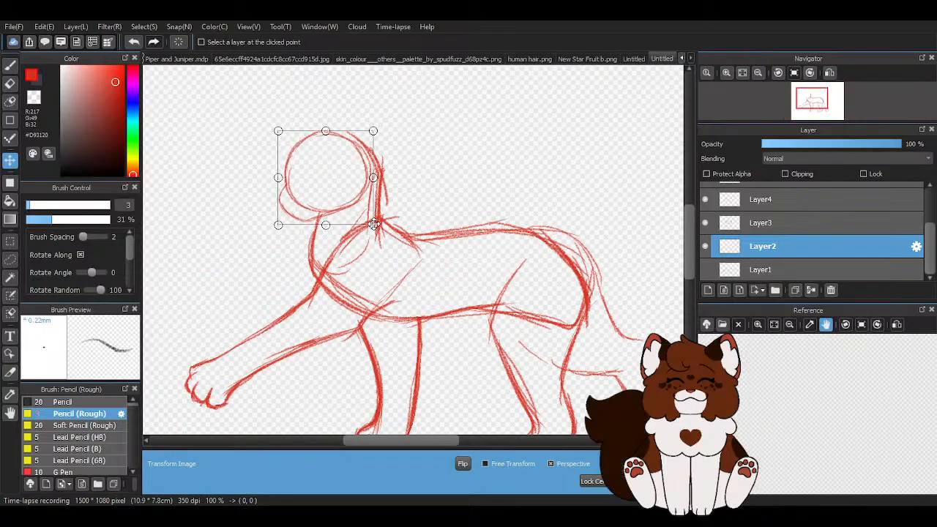
scroll(373, 225, down, 1)
key(Return)
scroll(419, 297, down, 1)
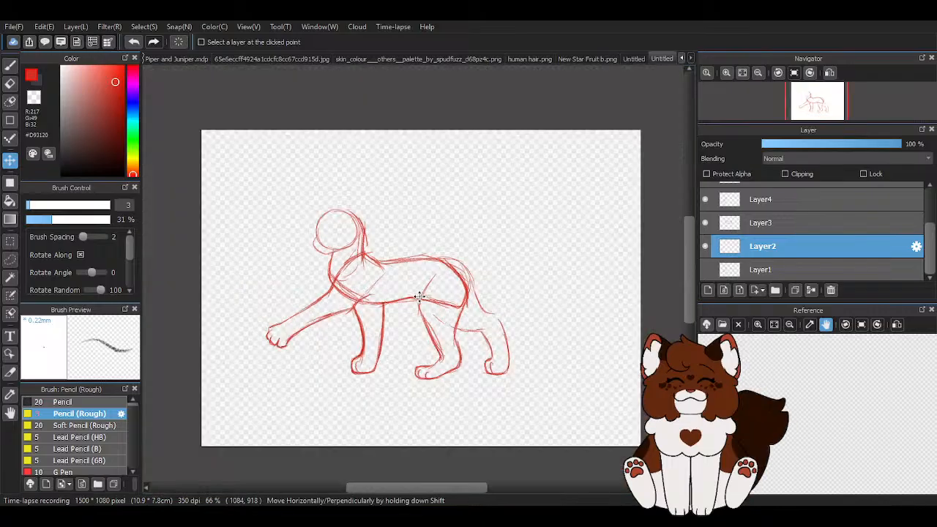
scroll(419, 296, down, 1)
scroll(768, 235, up, 2)
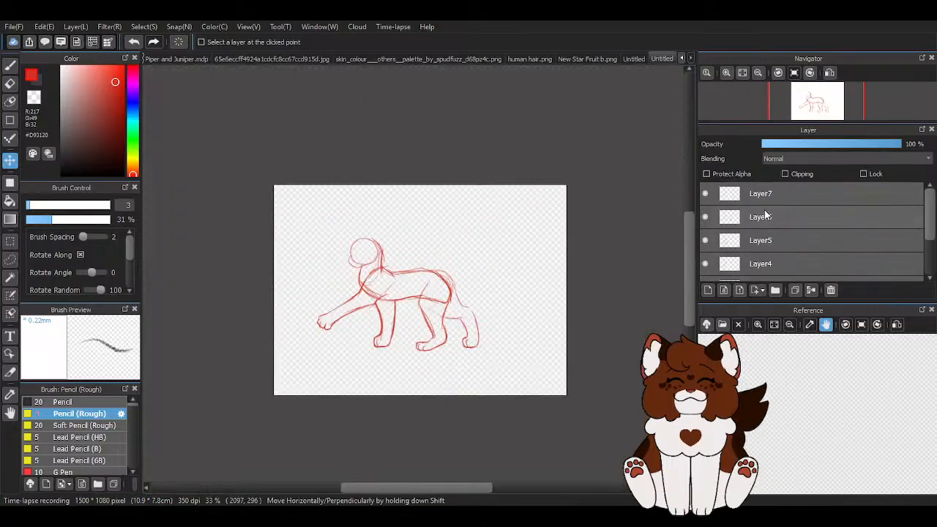
scroll(765, 214, down, 2)
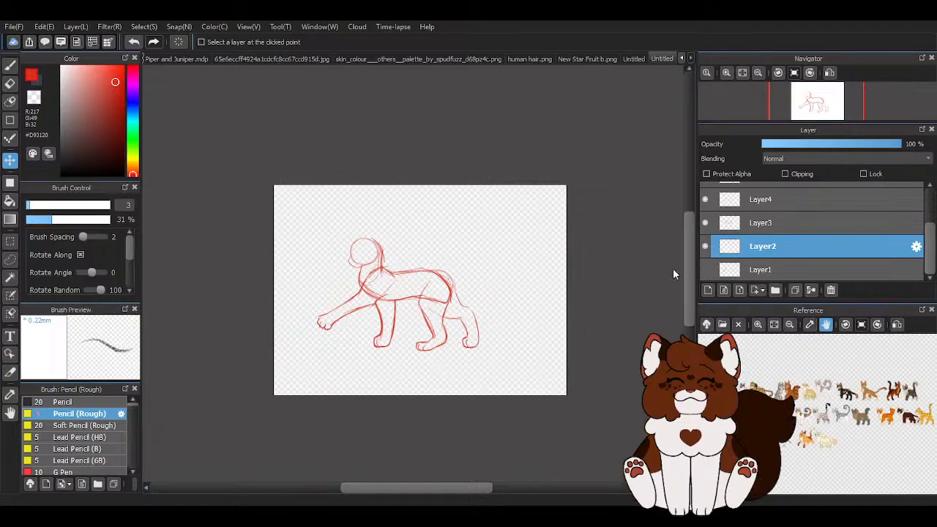
- Enlarge the cat reference image and bring the striped orange cat with the raised tail into view
click(757, 324)
click(758, 324)
click(757, 324)
drag(789, 351, 924, 399)
click(756, 328)
click(755, 328)
click(755, 329)
click(756, 329)
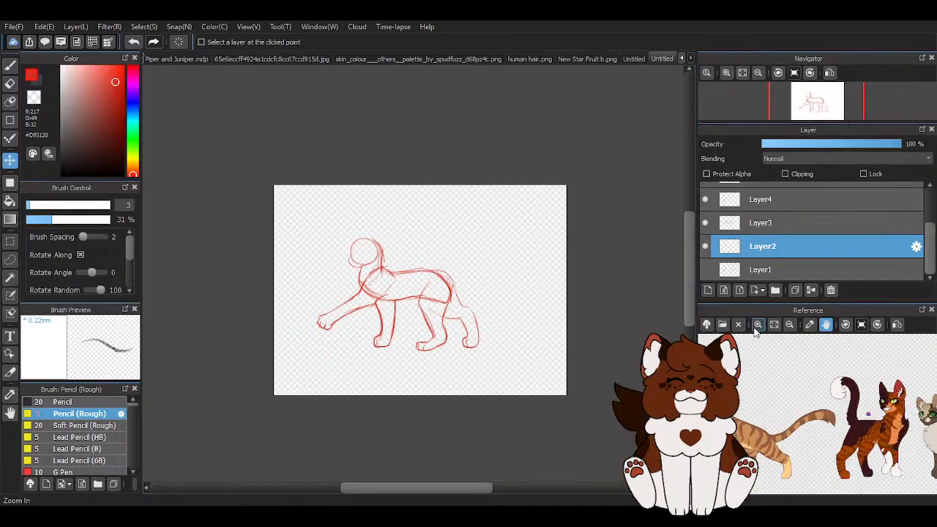
click(755, 328)
click(755, 329)
drag(771, 413, 859, 389)
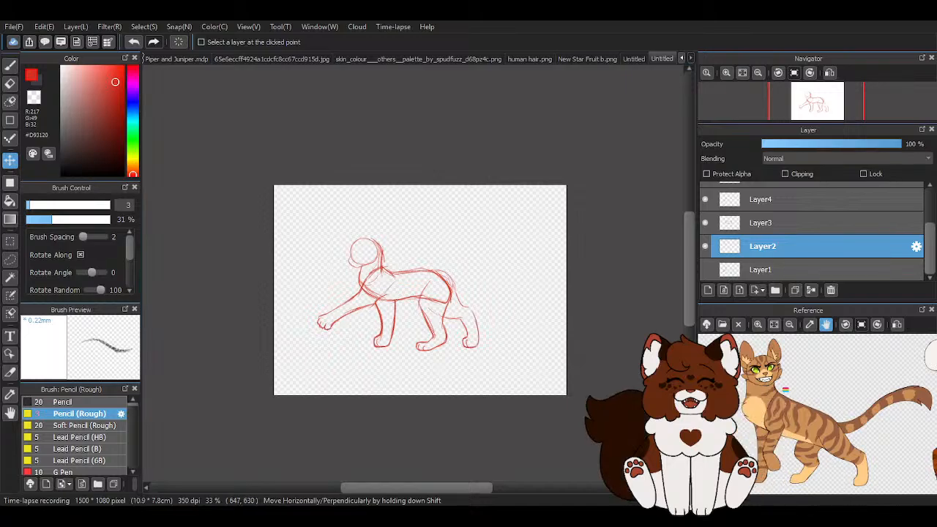
- On Layer2, strengthen the muzzle and jaw outline with Pencil (Rough) and draw a curved mouth line ending in an upturned corner
scroll(378, 307, up, 2)
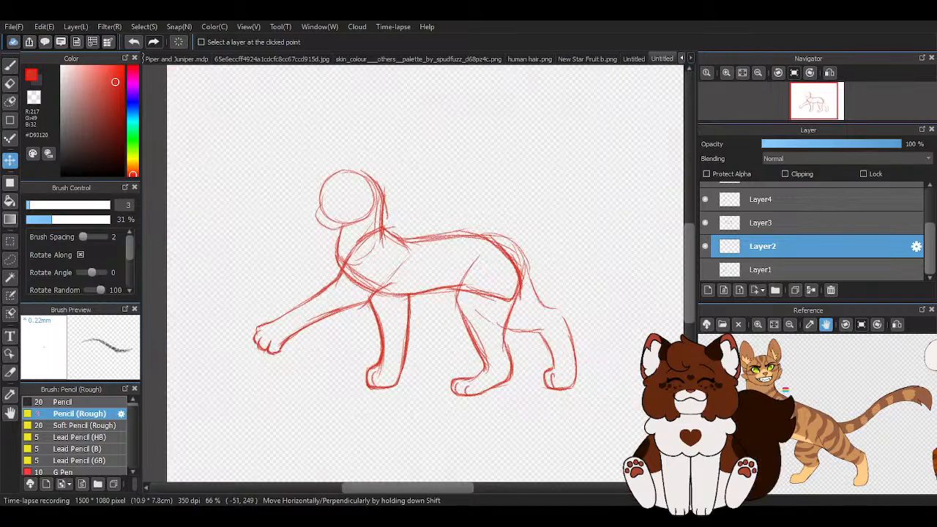
key(b)
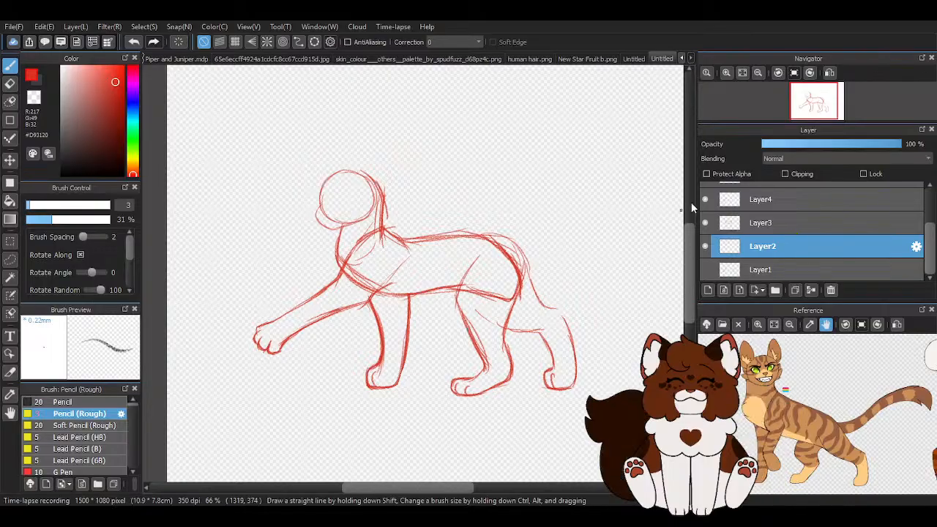
scroll(317, 197, up, 4)
scroll(433, 222, down, 3)
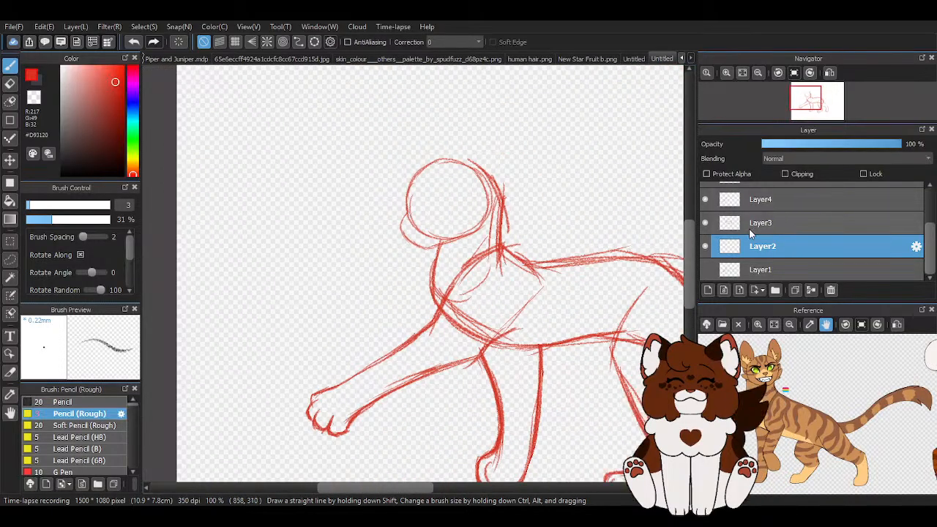
scroll(347, 207, up, 4)
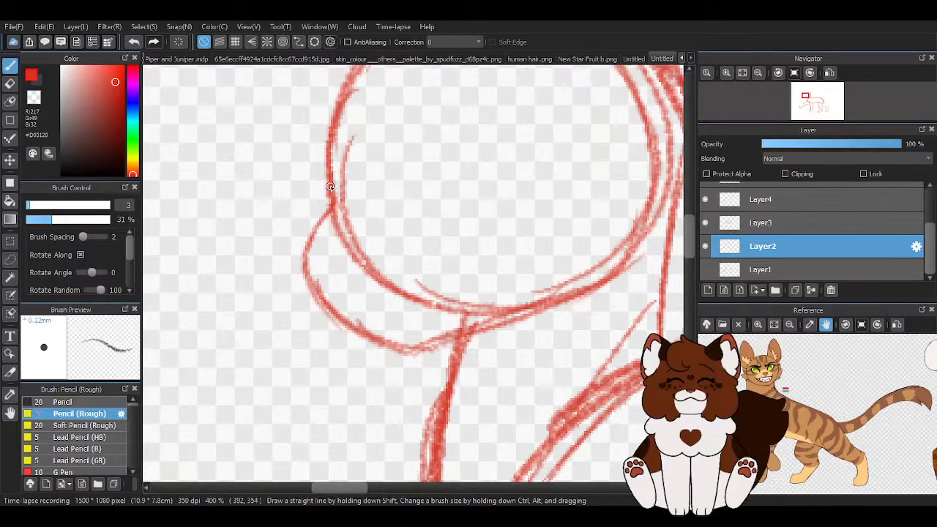
mouse_move(331, 184)
mouse_down()
mouse_move(304, 278)
mouse_move(332, 291)
mouse_move(373, 341)
mouse_move(405, 352)
mouse_move(610, 270)
mouse_move(615, 124)
mouse_up()
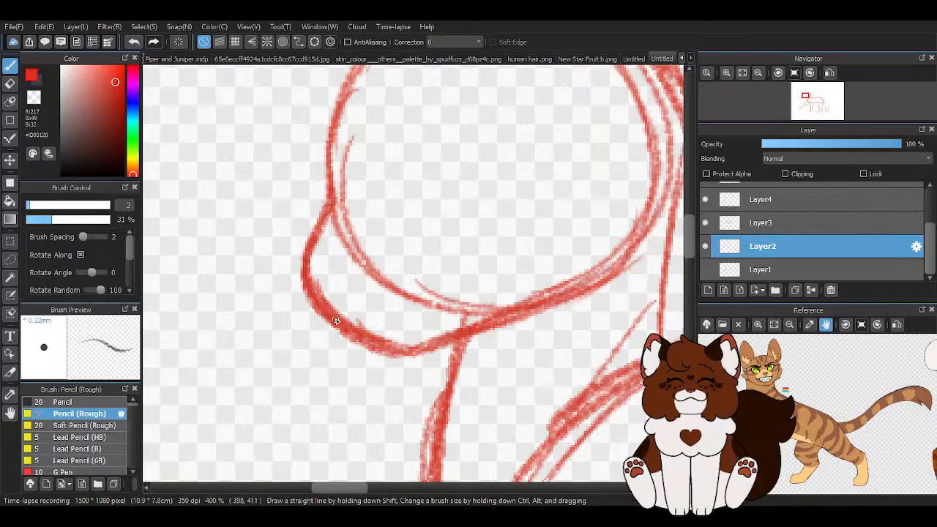
mouse_move(357, 300)
mouse_down()
mouse_move(456, 278)
mouse_move(423, 220)
mouse_up()
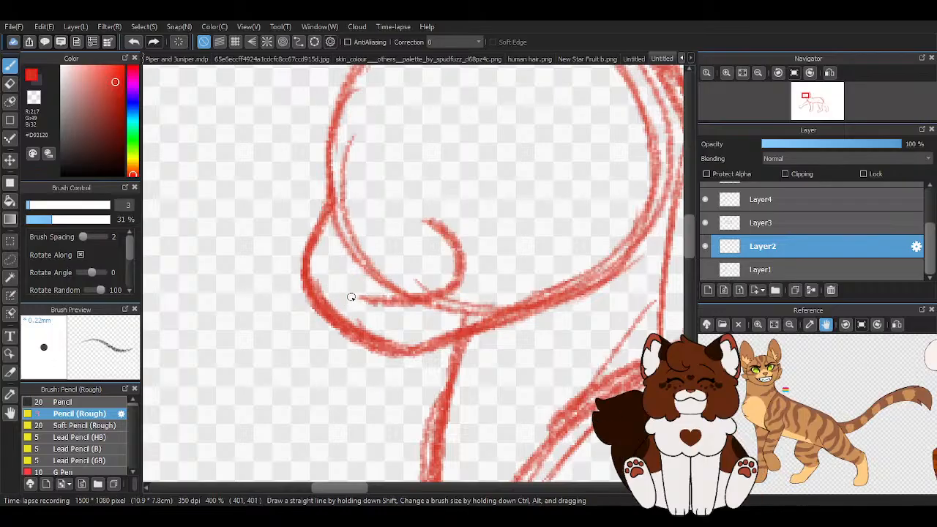
mouse_move(354, 295)
mouse_down()
mouse_move(425, 290)
mouse_move(419, 225)
mouse_up()
scroll(403, 236, down, 3)
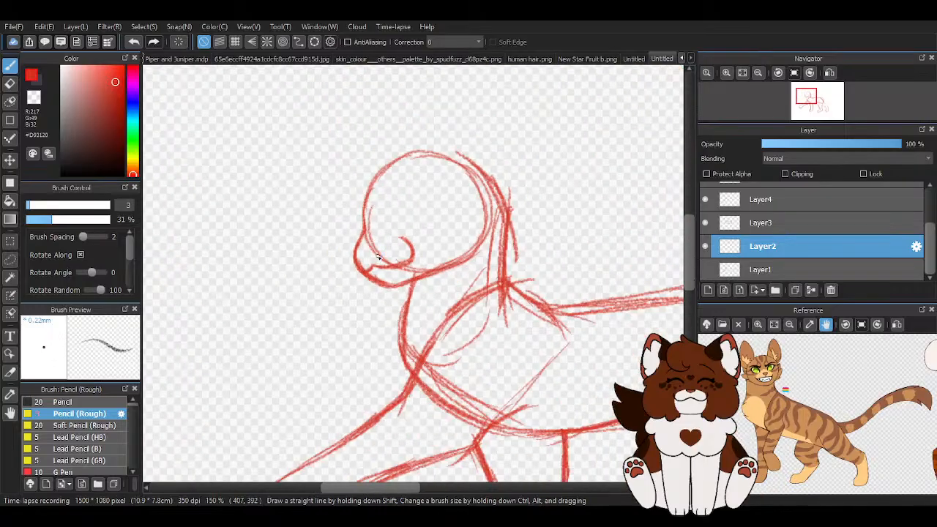
- Erase the front arc of the head circle around the muzzle and trim the mouth line with the transparent colour
scroll(409, 220, up, 2)
mouse_move(307, 243)
mouse_down()
mouse_move(299, 183)
mouse_move(312, 211)
mouse_up()
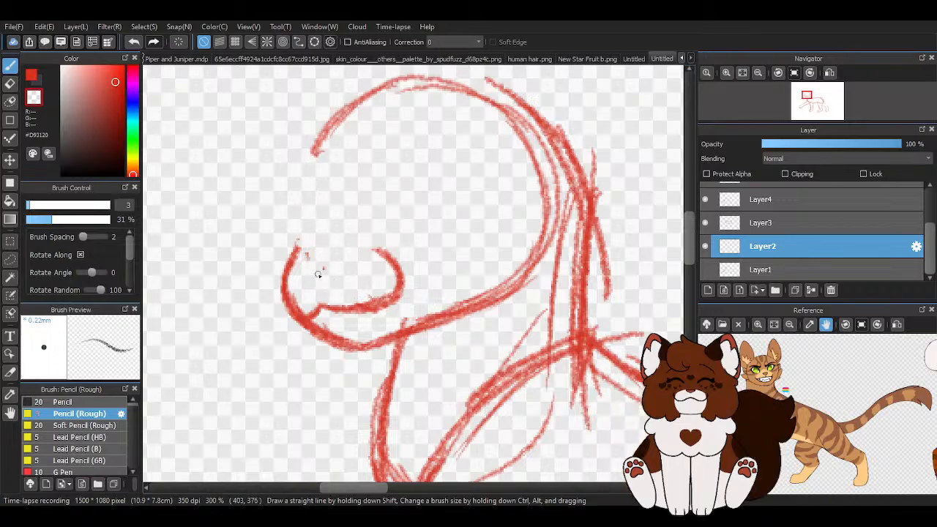
mouse_move(372, 296)
mouse_down()
mouse_move(366, 247)
mouse_move(405, 278)
mouse_move(399, 257)
mouse_move(377, 275)
mouse_move(388, 300)
mouse_up()
- Draw a small nose in red and redraw the forehead, nose bridge and muzzle contours with the Pencil (Rough) brush
click(30, 75)
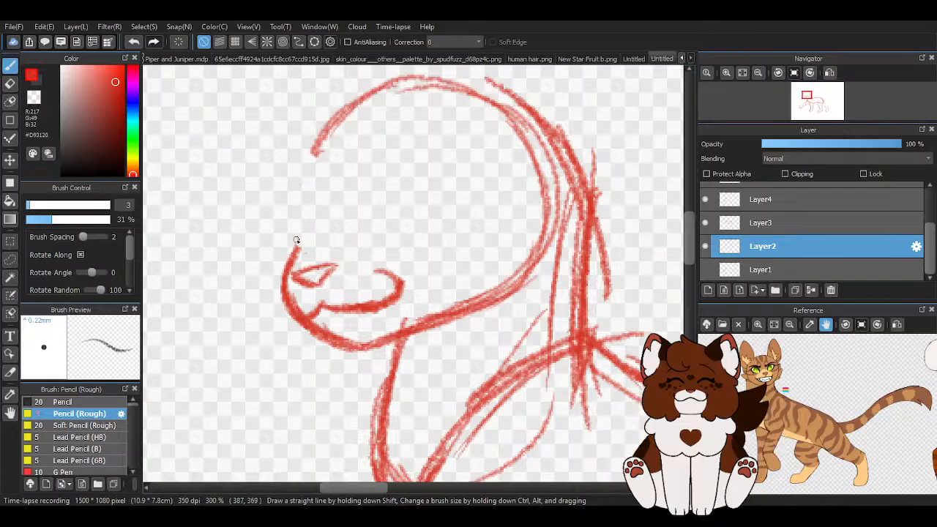
mouse_move(540, 161)
mouse_down()
mouse_move(361, 110)
mouse_move(390, 79)
mouse_move(321, 168)
mouse_move(294, 231)
mouse_up()
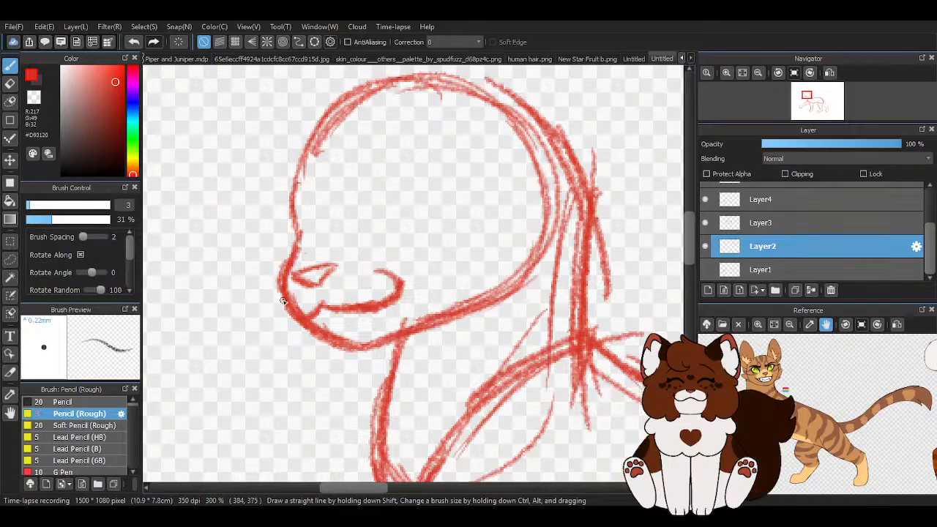
mouse_move(283, 300)
mouse_down()
mouse_move(341, 343)
mouse_move(379, 345)
mouse_move(442, 322)
mouse_up()
scroll(420, 262, down, 3)
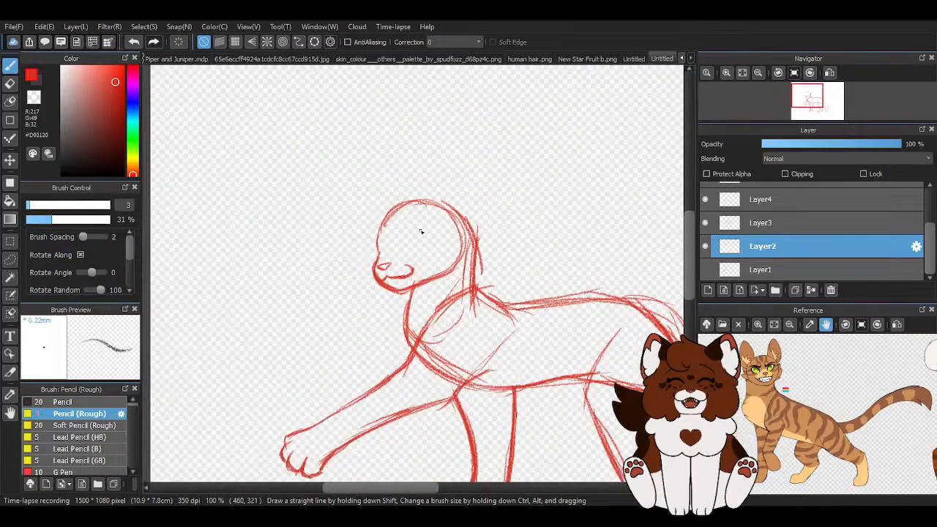
- On Layer2, thin and clean the muzzle, chin and jaw lines using the transparent colour with the Pencil (Rough) brush
scroll(359, 259, down, 2)
scroll(371, 235, up, 4)
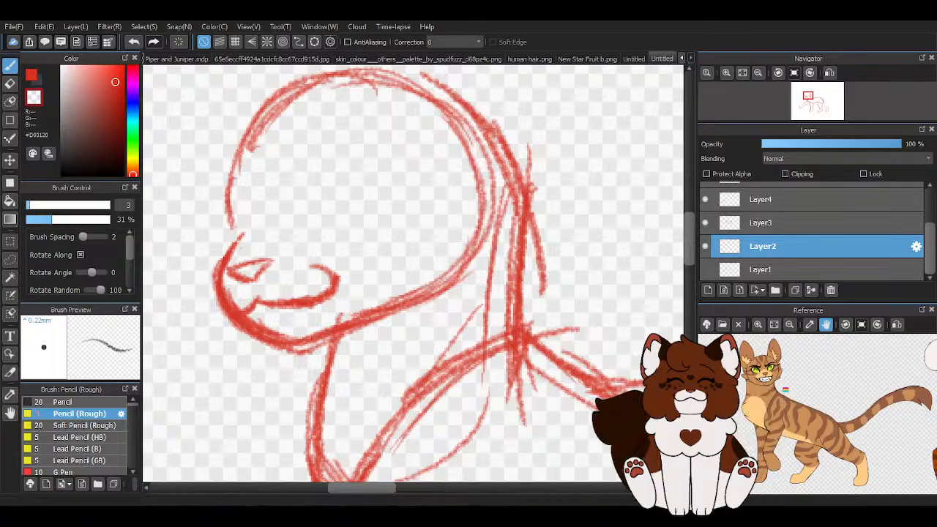
scroll(295, 336, up, 1)
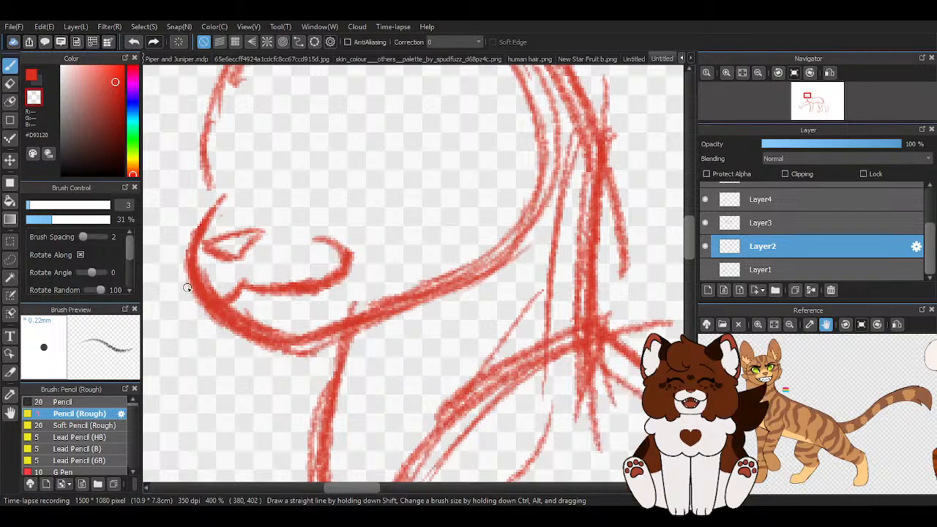
drag(189, 290, 362, 344)
drag(243, 342, 375, 333)
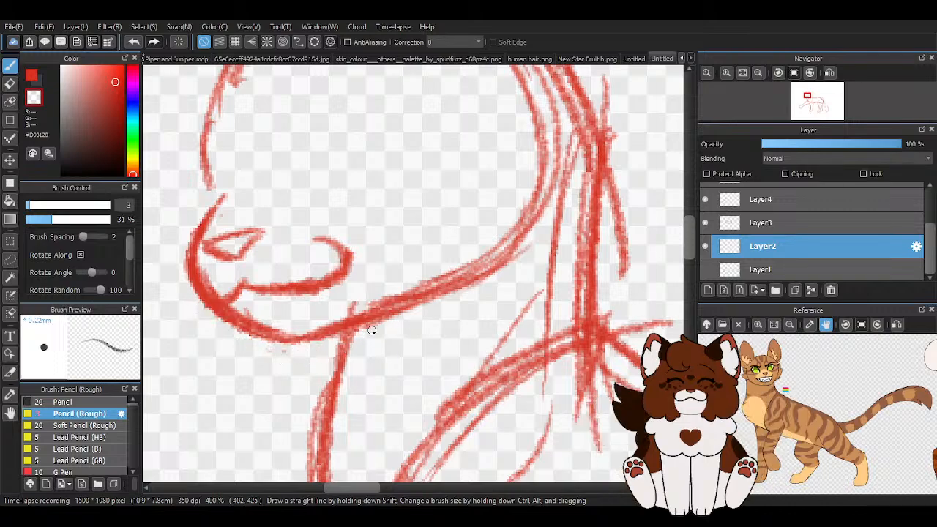
drag(206, 275, 222, 296)
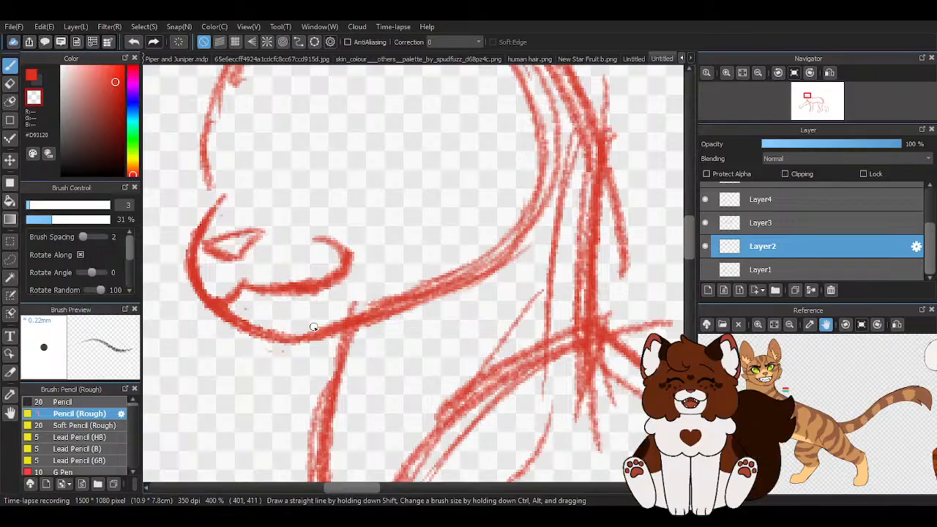
drag(313, 327, 407, 292)
scroll(370, 357, down, 1)
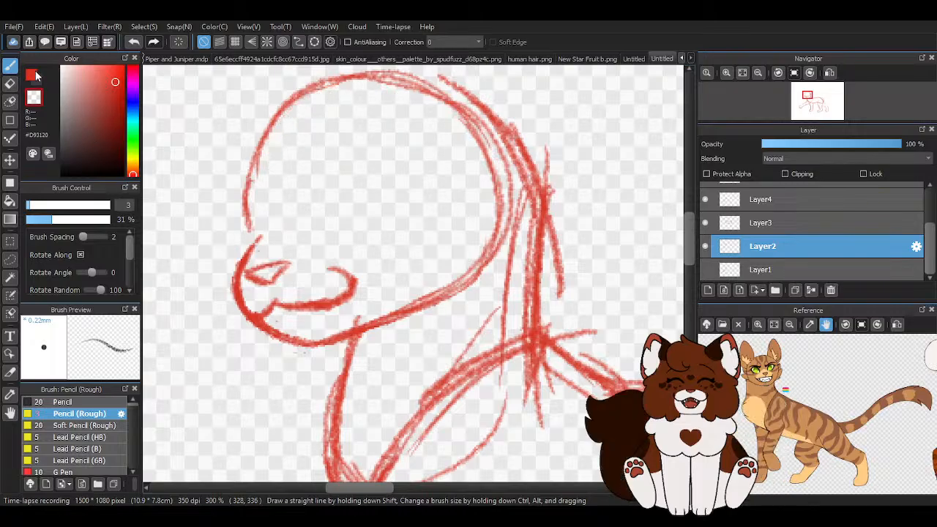
- Draw the near eye in red as an angular almond outline with a filled inner corner and a curved brow above it
scroll(403, 290, down, 2)
scroll(409, 298, down, 1)
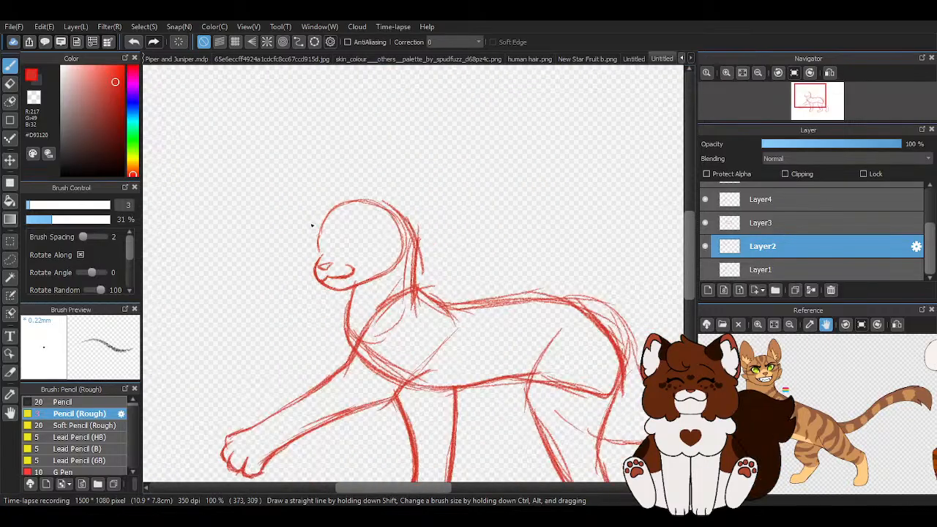
scroll(359, 260, up, 3)
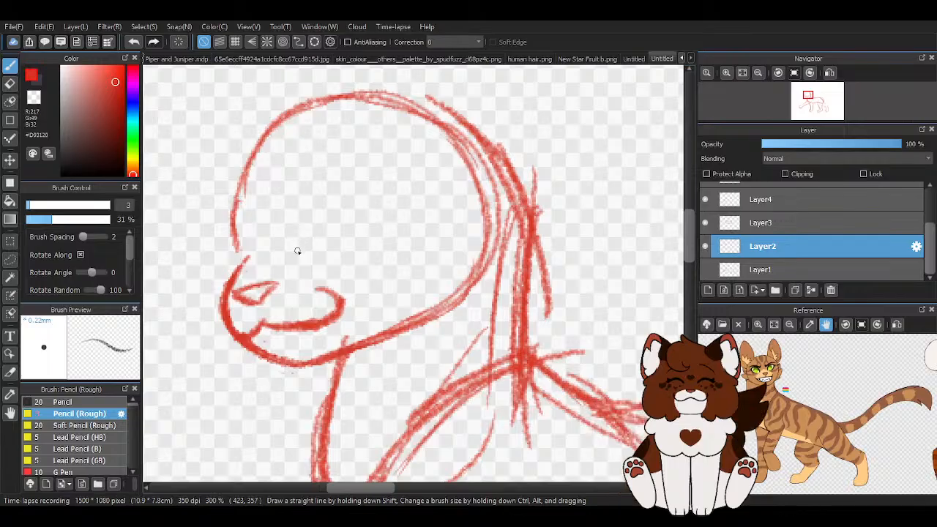
drag(296, 258, 313, 212)
mouse_move(372, 203)
mouse_down()
mouse_move(309, 238)
mouse_move(314, 208)
mouse_move(299, 254)
mouse_move(301, 229)
mouse_move(321, 205)
mouse_move(375, 199)
mouse_move(356, 247)
mouse_move(316, 259)
mouse_move(342, 250)
mouse_up()
mouse_move(382, 210)
mouse_down()
mouse_move(358, 243)
mouse_move(383, 199)
mouse_move(359, 249)
mouse_move(387, 210)
mouse_move(365, 242)
mouse_move(382, 198)
mouse_move(324, 215)
mouse_move(343, 197)
mouse_move(301, 257)
mouse_move(282, 217)
mouse_move(291, 221)
mouse_move(313, 194)
mouse_move(299, 227)
mouse_move(337, 169)
mouse_move(365, 166)
mouse_move(292, 230)
mouse_up()
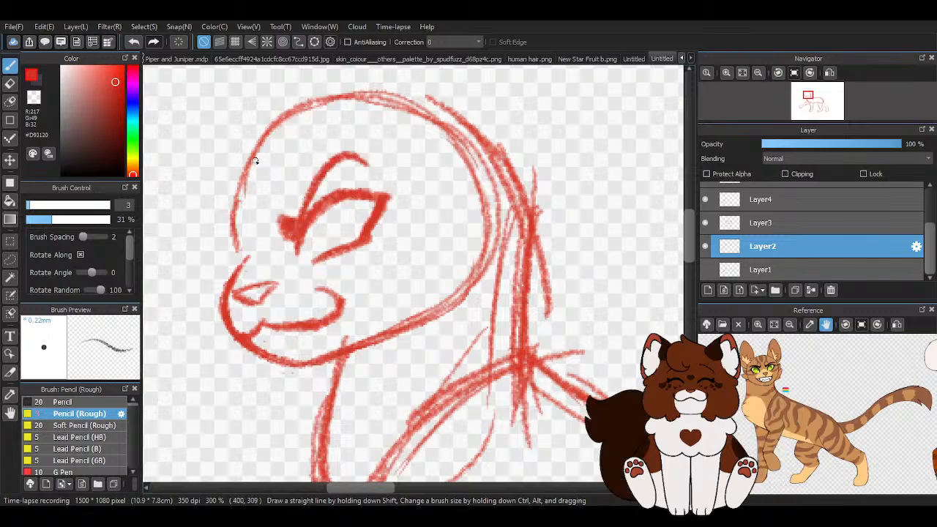
click(134, 42)
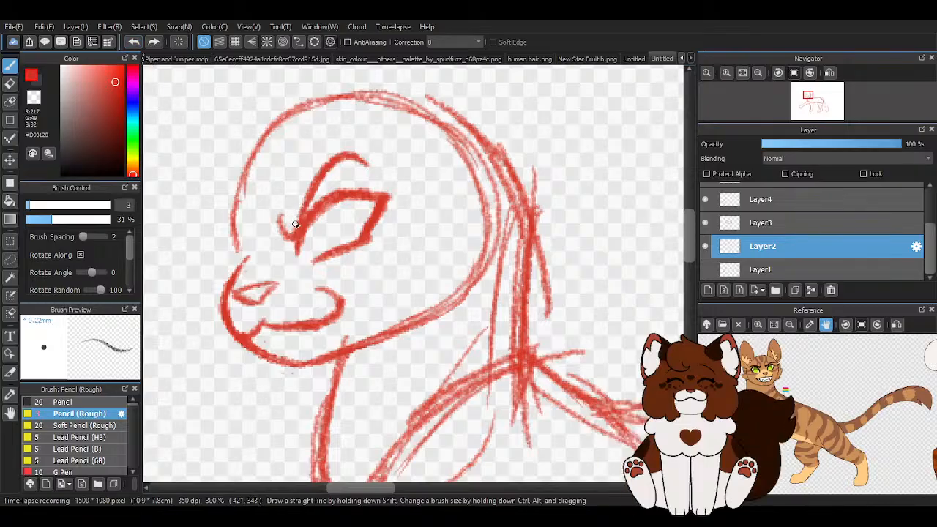
mouse_move(295, 224)
mouse_down()
mouse_move(322, 183)
mouse_move(296, 231)
mouse_move(333, 170)
mouse_move(365, 164)
mouse_up()
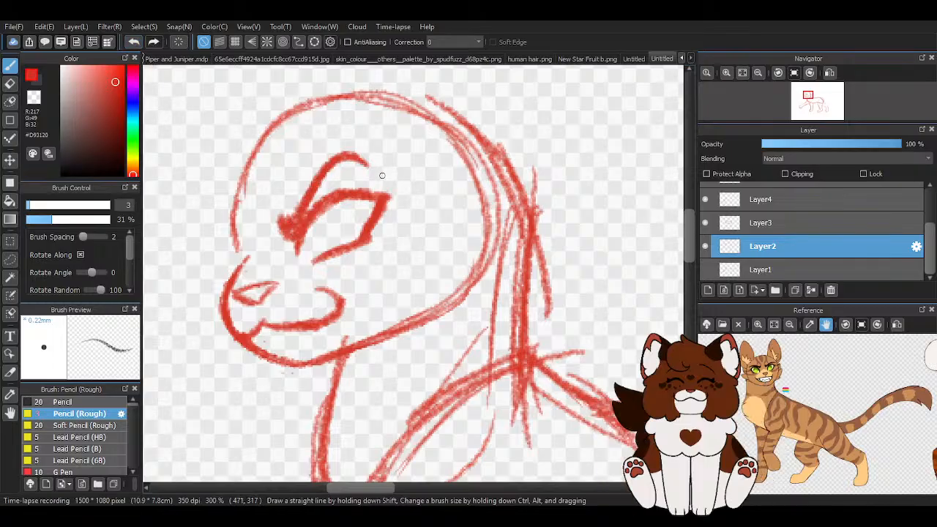
- Add a rounded iris and a narrow vertical slit pupil inside the eye
scroll(354, 203, up, 1)
drag(324, 201, 364, 244)
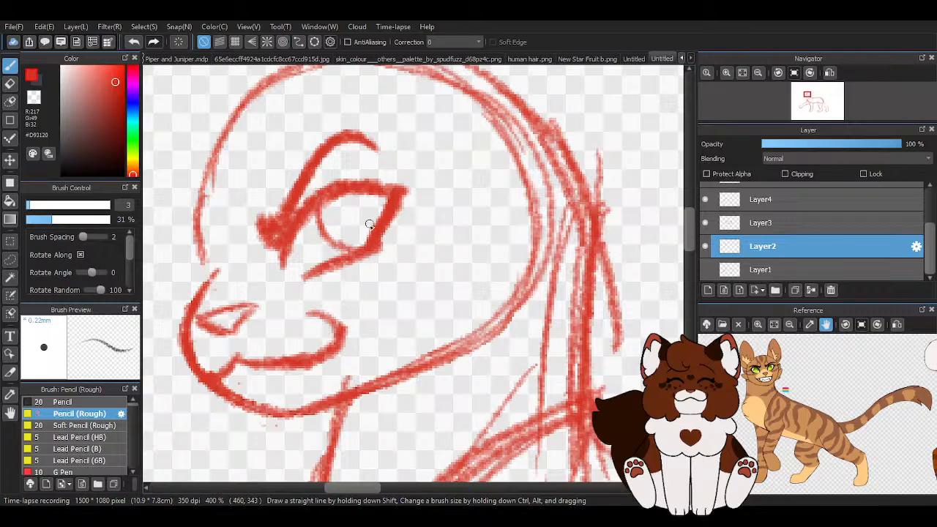
drag(352, 208, 353, 227)
scroll(334, 227, down, 3)
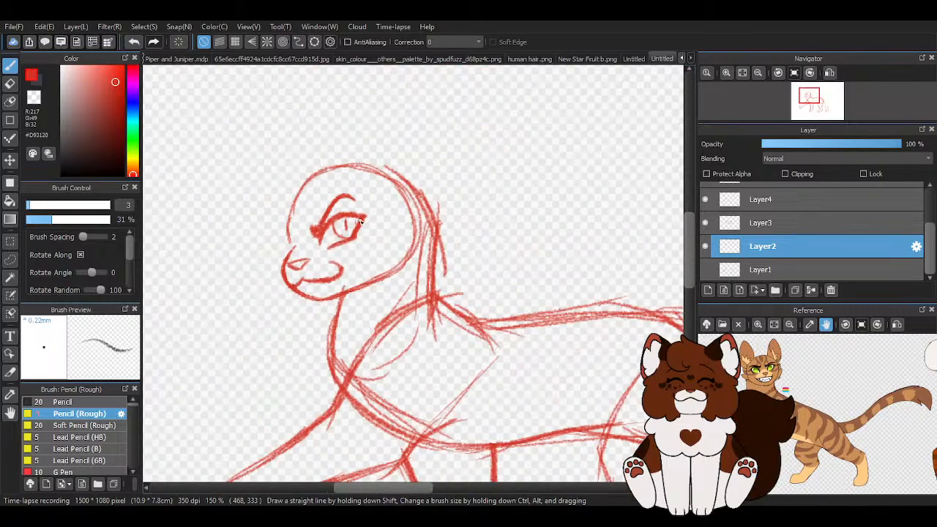
- Thicken the eye's upper lid and outer edge, trim that edge with the transparent colour, and sharpen both outer corners in red
scroll(359, 212, up, 4)
drag(297, 218, 374, 233)
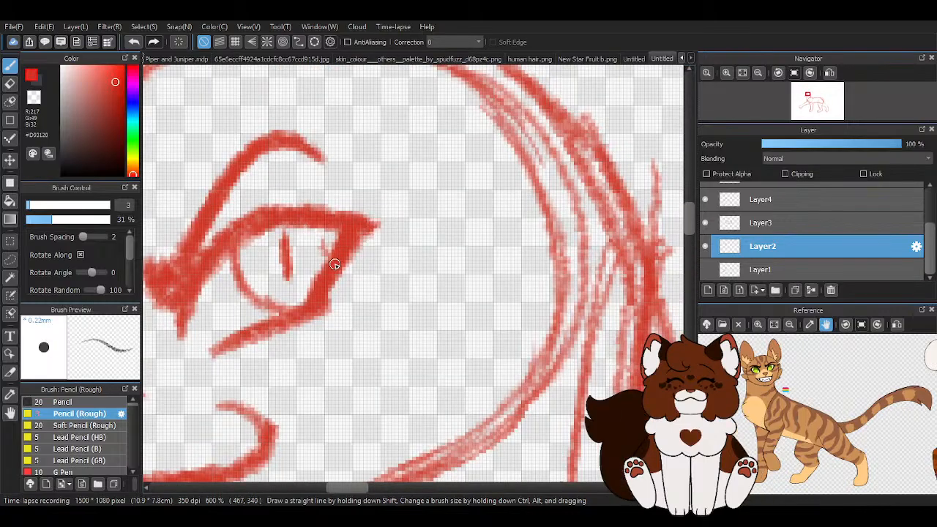
drag(334, 264, 286, 210)
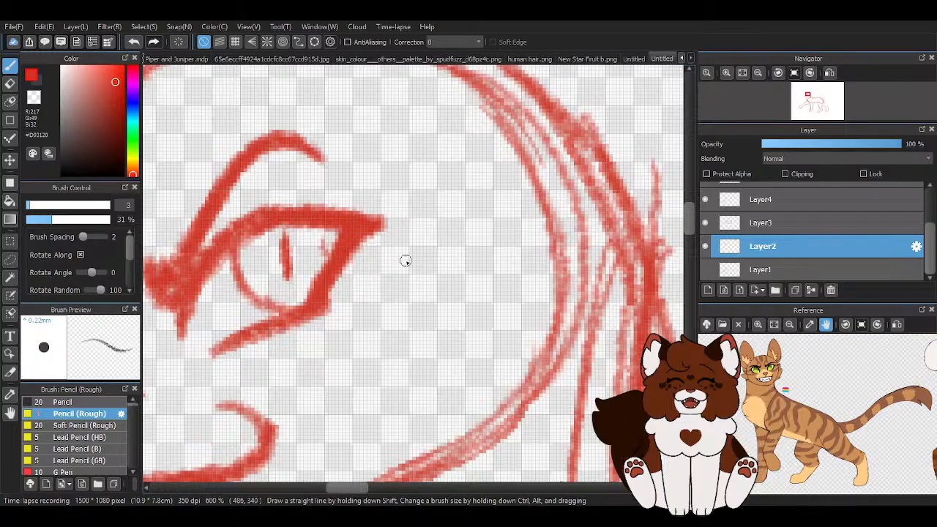
key(z)
mouse_move(366, 245)
mouse_down()
mouse_move(345, 266)
mouse_move(364, 240)
mouse_up()
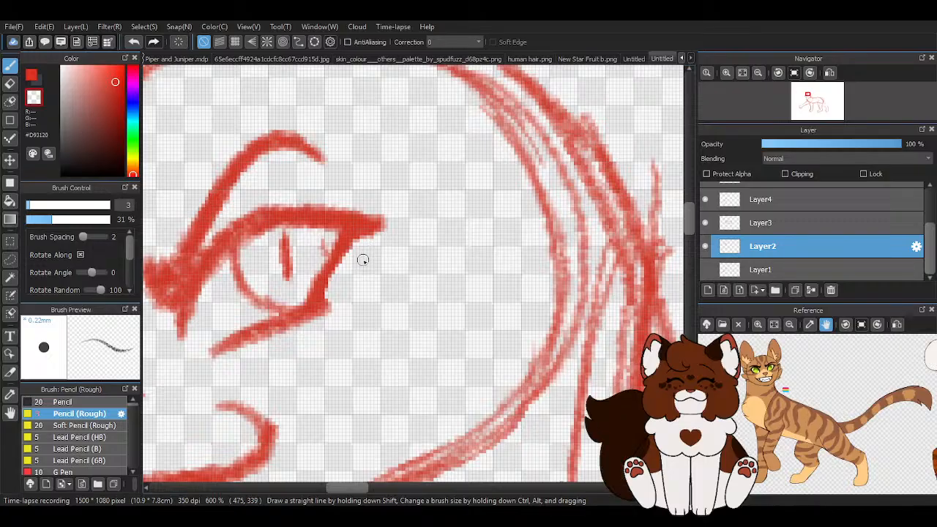
click(34, 74)
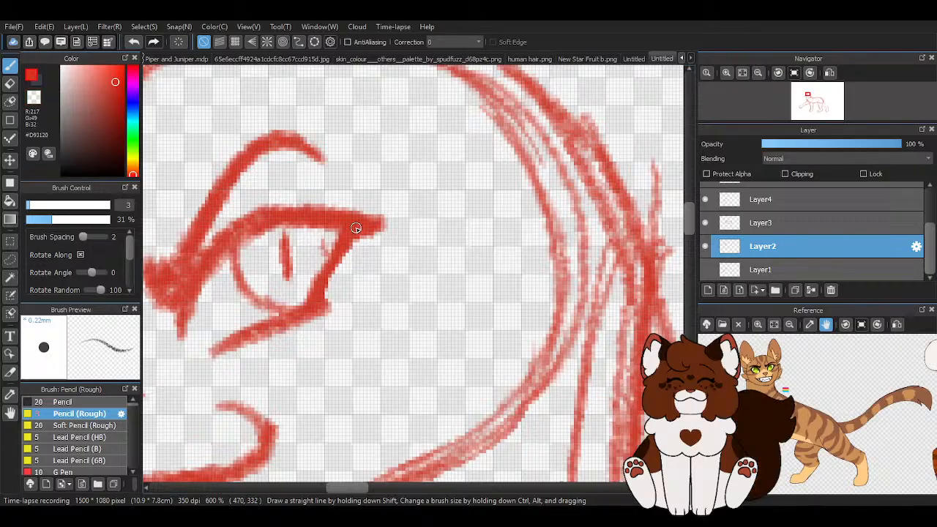
mouse_move(335, 255)
mouse_down()
mouse_move(319, 308)
mouse_move(320, 296)
mouse_move(304, 317)
mouse_up()
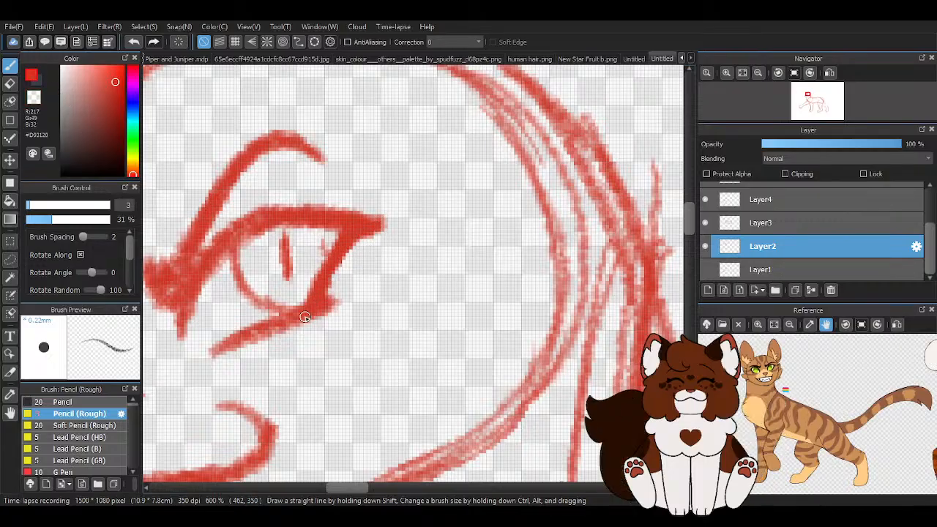
drag(322, 283, 335, 309)
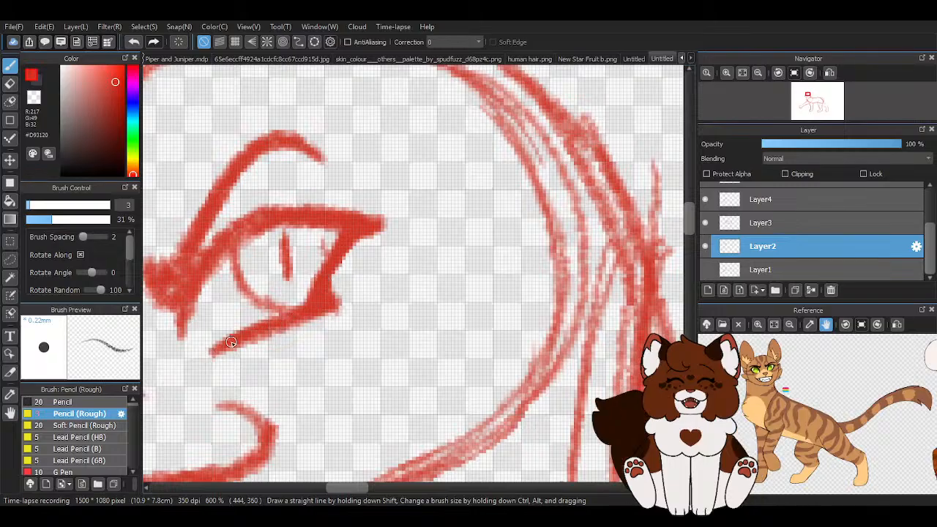
- Try to sketch a narrow far eye at the front edge of the face above the nose and trim its outline
scroll(399, 249, down, 4)
scroll(324, 316, up, 2)
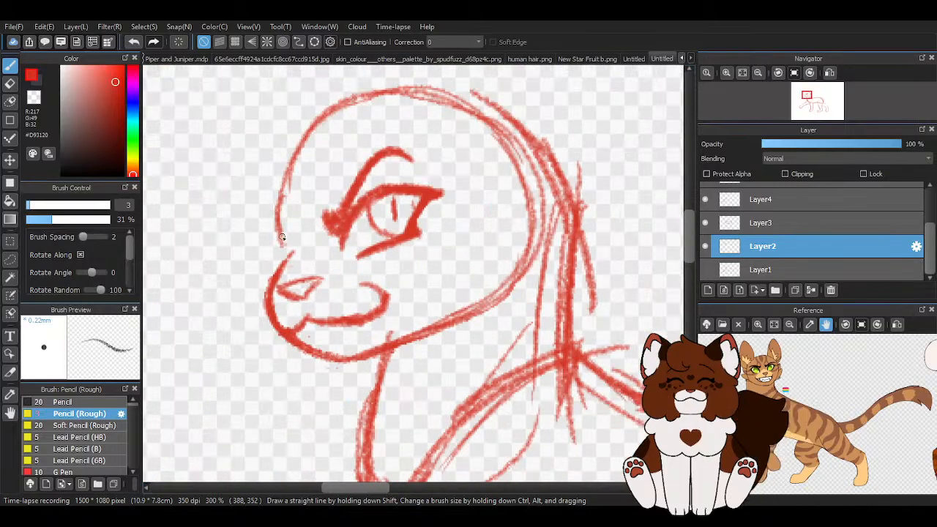
scroll(281, 237, up, 1)
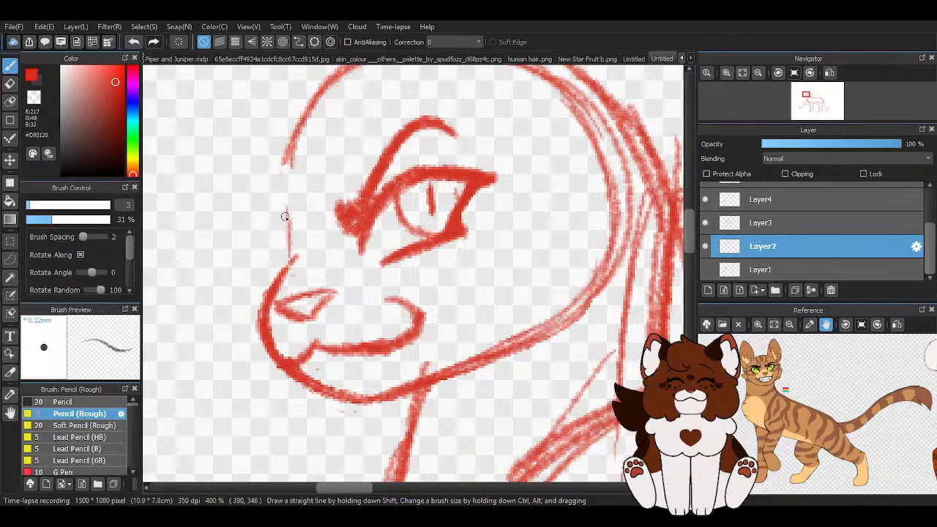
mouse_move(279, 196)
mouse_down()
mouse_move(296, 253)
mouse_move(279, 201)
mouse_move(273, 205)
mouse_move(289, 229)
mouse_move(273, 206)
mouse_move(278, 280)
mouse_move(273, 200)
mouse_move(286, 273)
mouse_up()
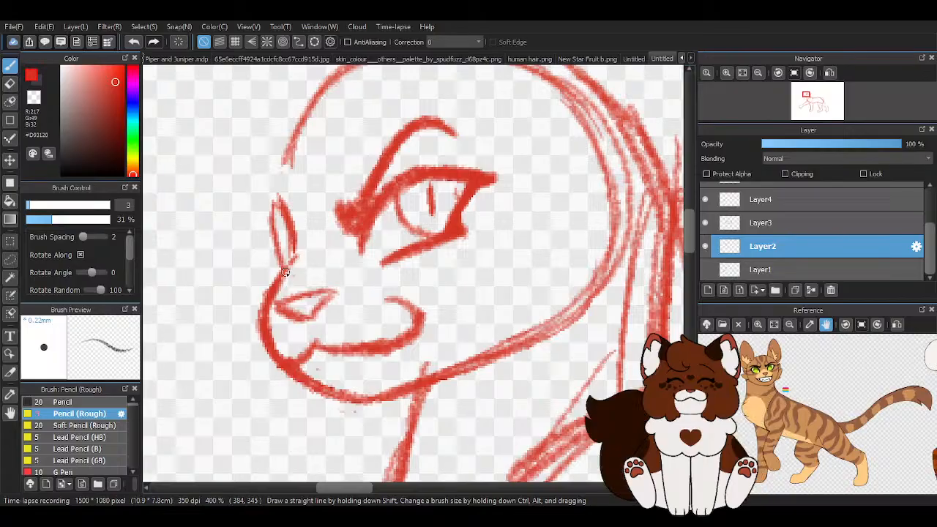
drag(271, 201, 282, 278)
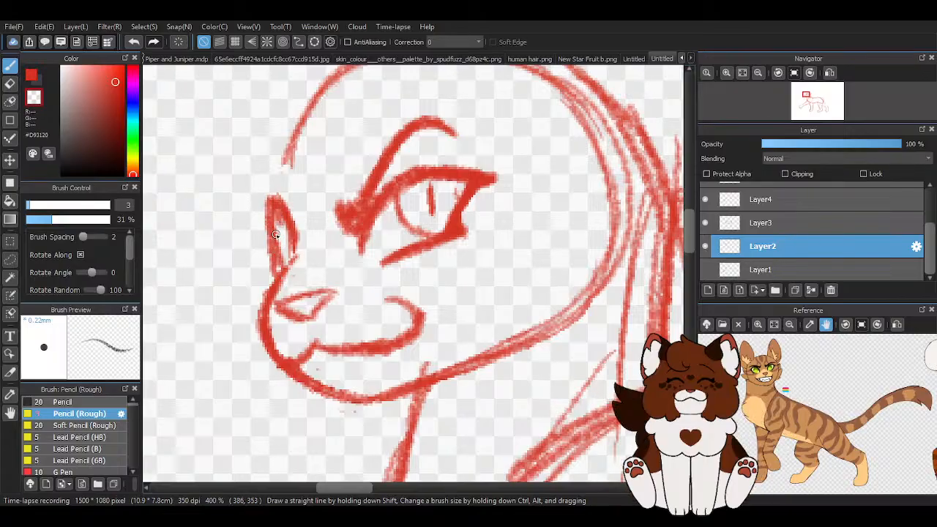
scroll(274, 234, up, 1)
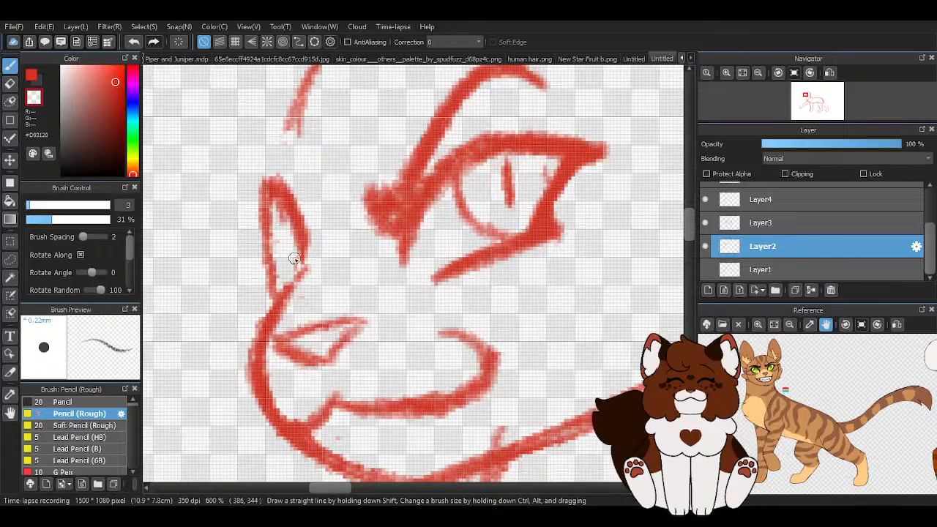
drag(269, 178, 311, 247)
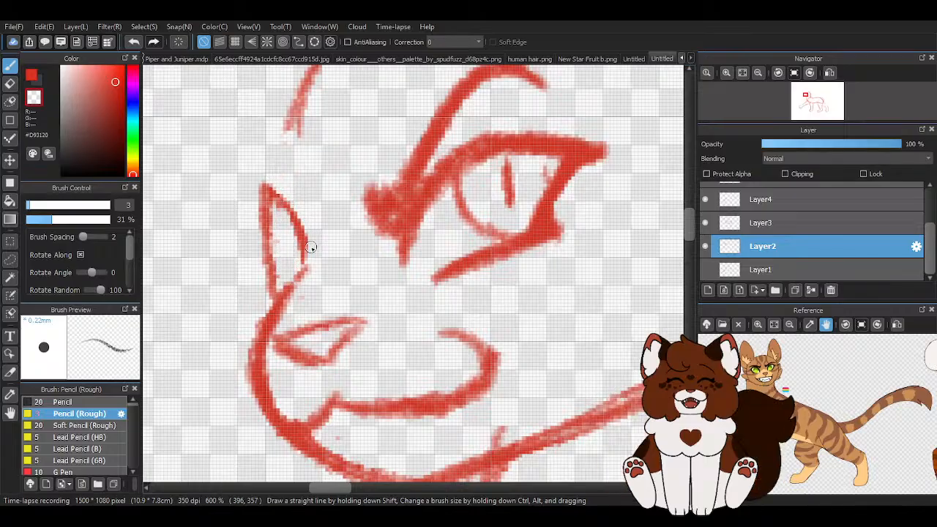
- Erase the far eye from the front edge of the face with the transparent colour
scroll(282, 258, down, 1)
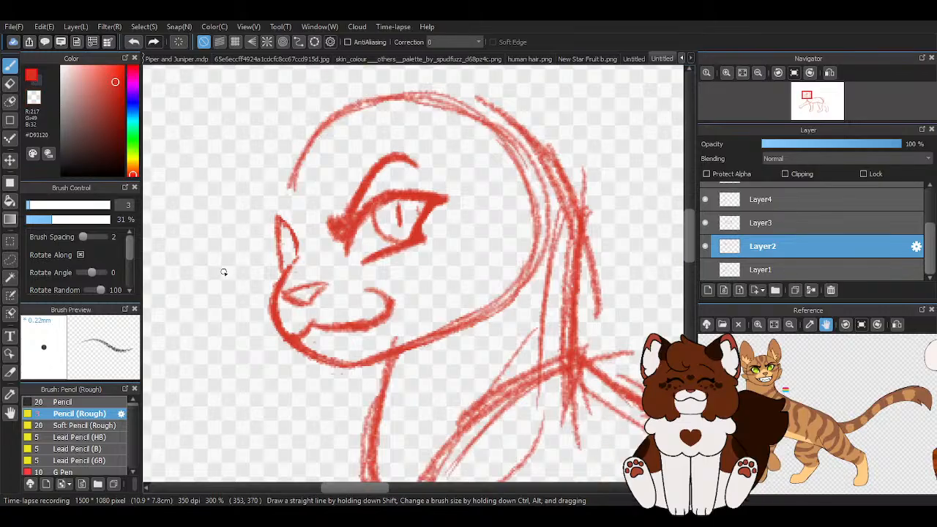
scroll(256, 260, up, 1)
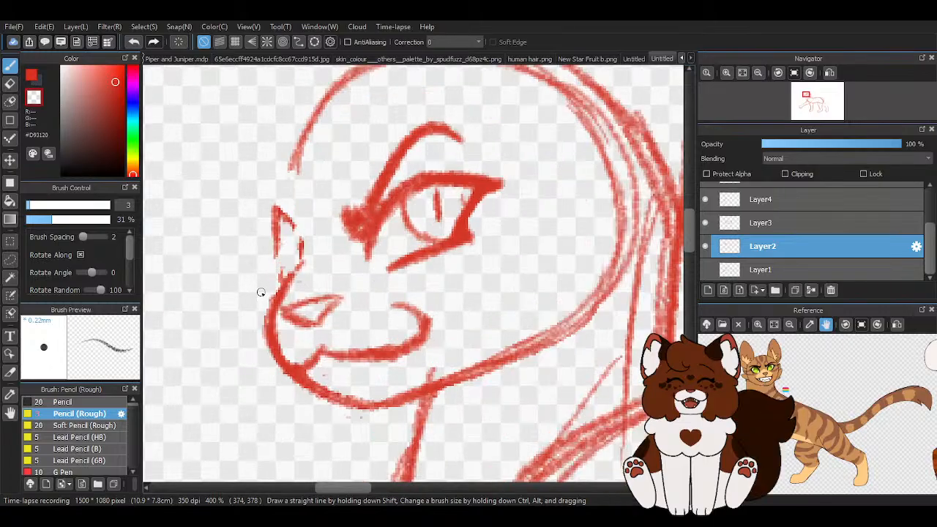
mouse_move(281, 261)
mouse_down()
mouse_move(295, 210)
mouse_move(272, 206)
mouse_up()
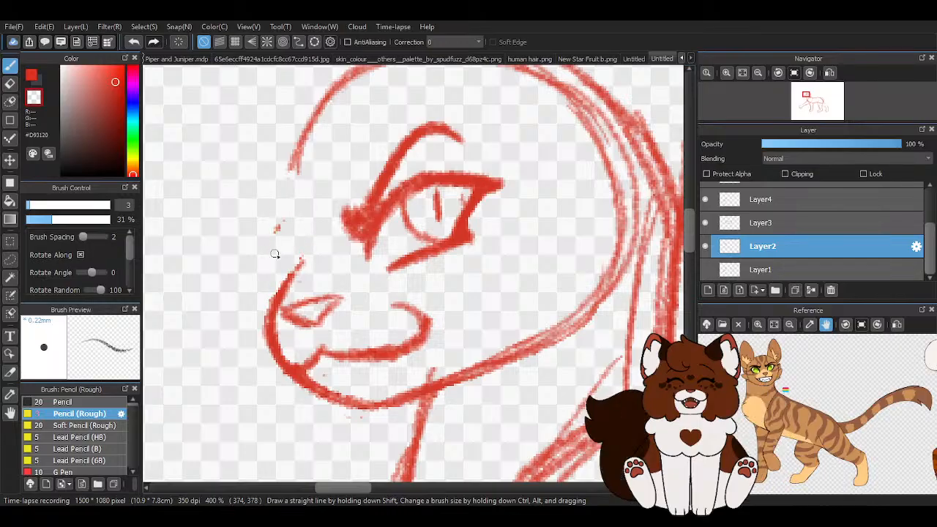
- Make a freehand lasso selection around the muzzle, nose, mouth and chin on Layer2
scroll(266, 236, down, 2)
scroll(338, 265, up, 2)
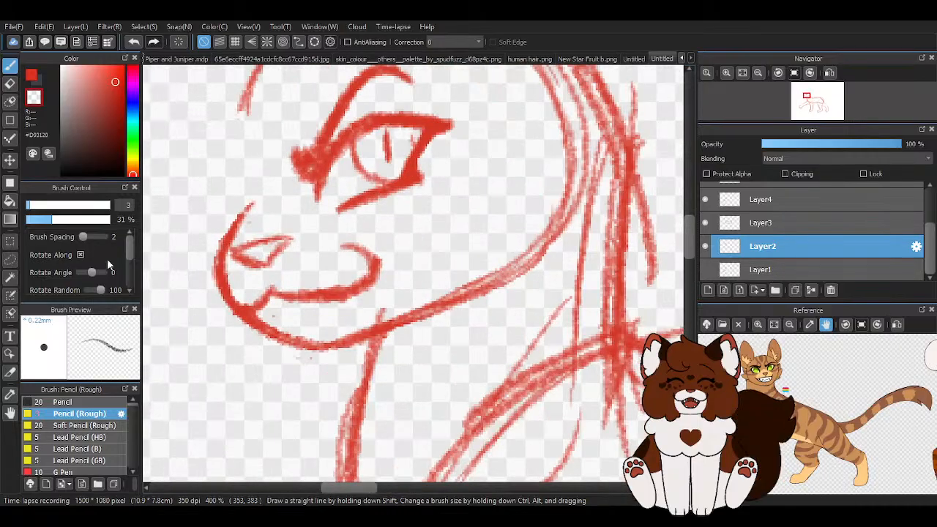
click(11, 259)
drag(237, 179, 313, 210)
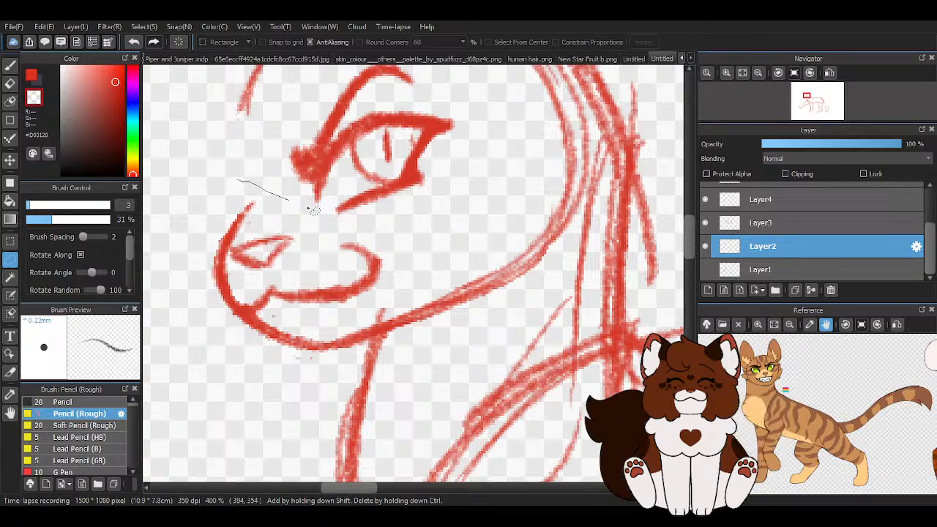
drag(425, 279, 428, 291)
click(134, 41)
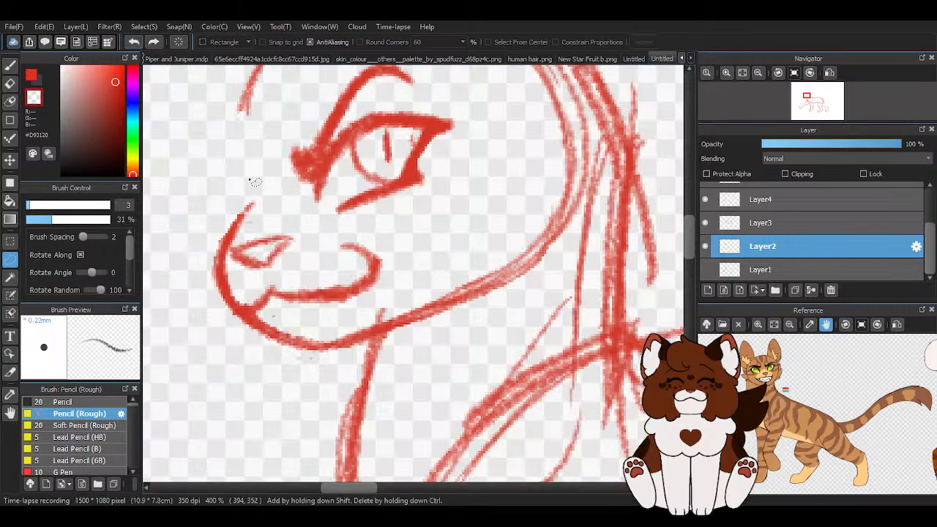
mouse_move(247, 173)
mouse_down()
mouse_move(297, 217)
mouse_move(439, 272)
mouse_move(187, 344)
mouse_move(189, 198)
mouse_up()
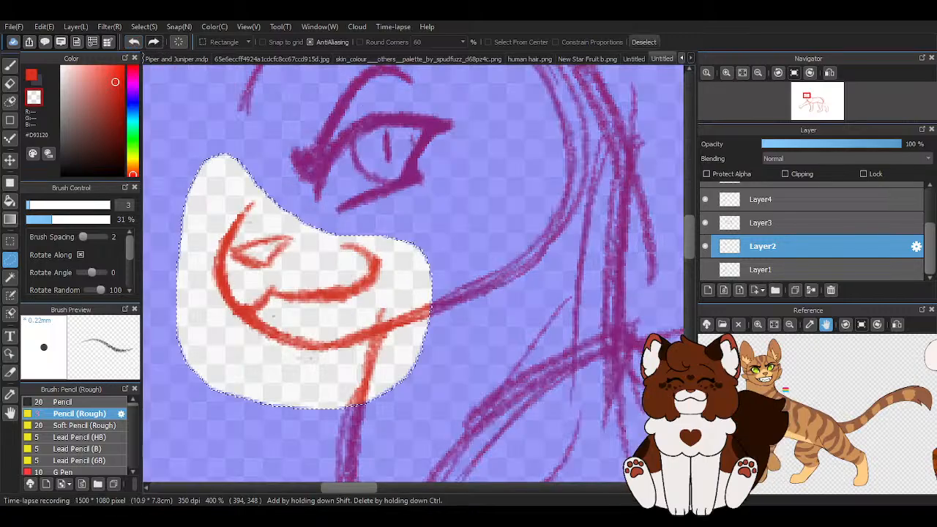
- Transform the selected muzzle by skewing its front edge slightly upward and forward, apply the change and deselect
key(ctrl+t)
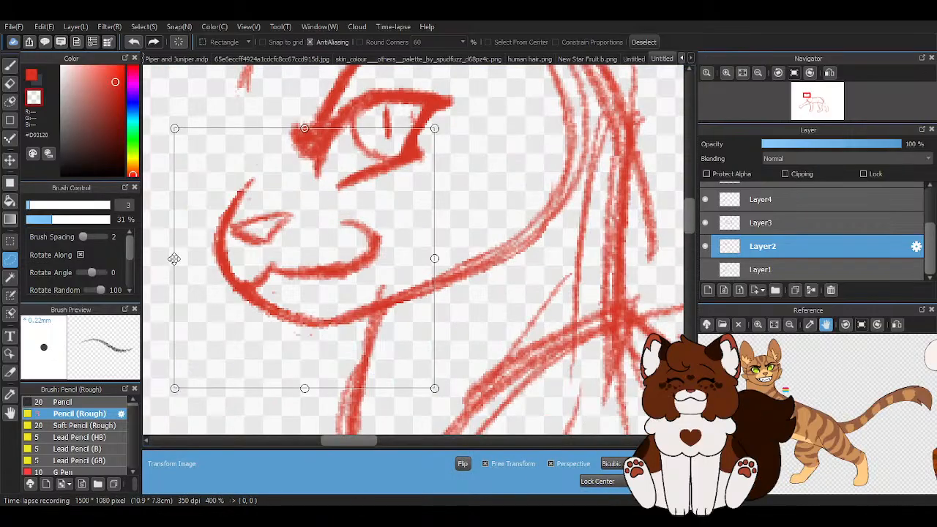
drag(175, 257, 163, 251)
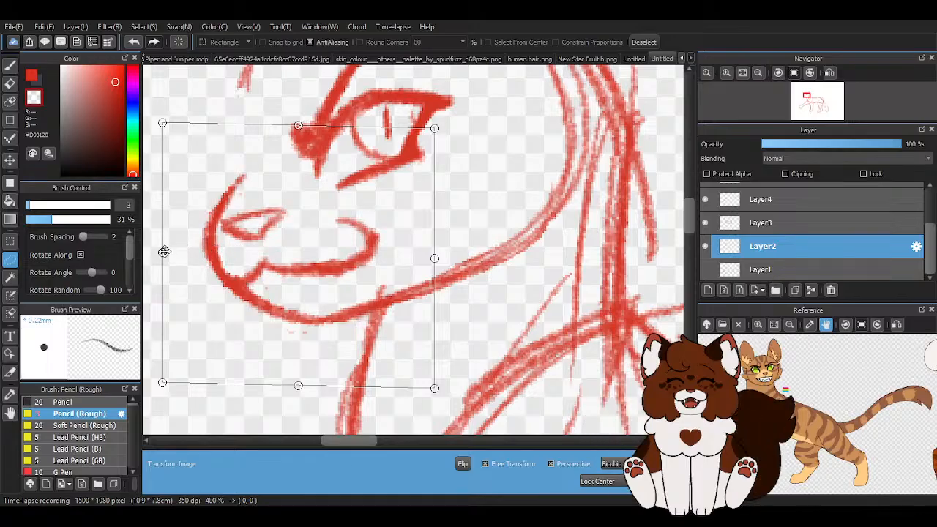
drag(163, 251, 169, 243)
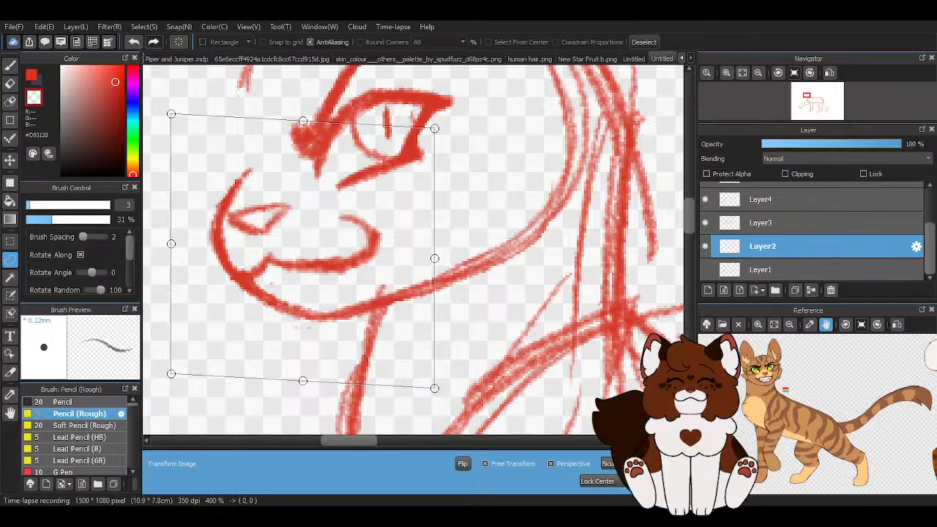
key(Return)
click(644, 42)
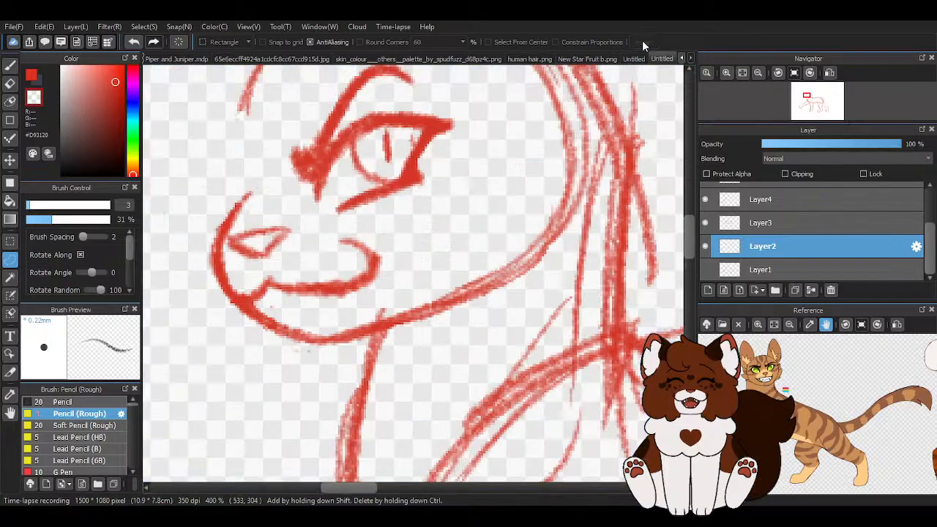
- Try to sketch a narrow far eye at the front edge of the face with the Pencil (Rough) brush at size 3
scroll(432, 308, down, 1)
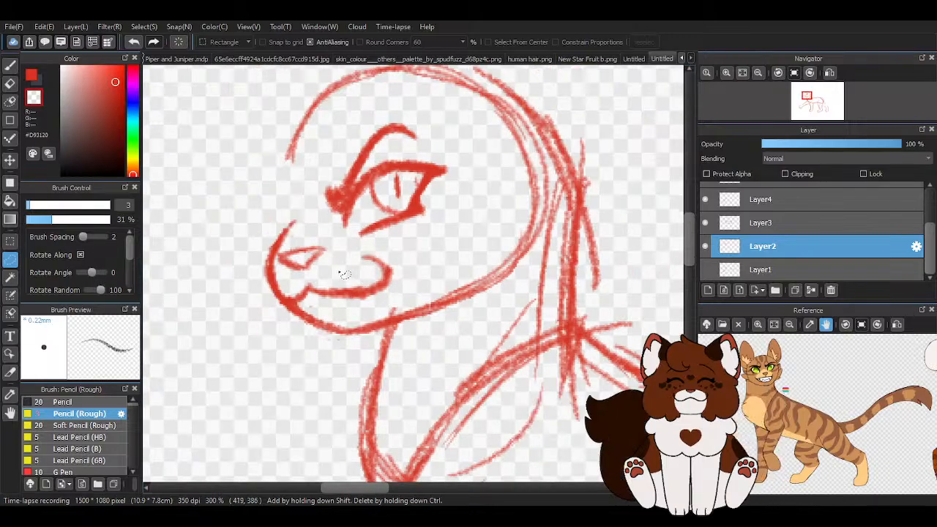
key(b)
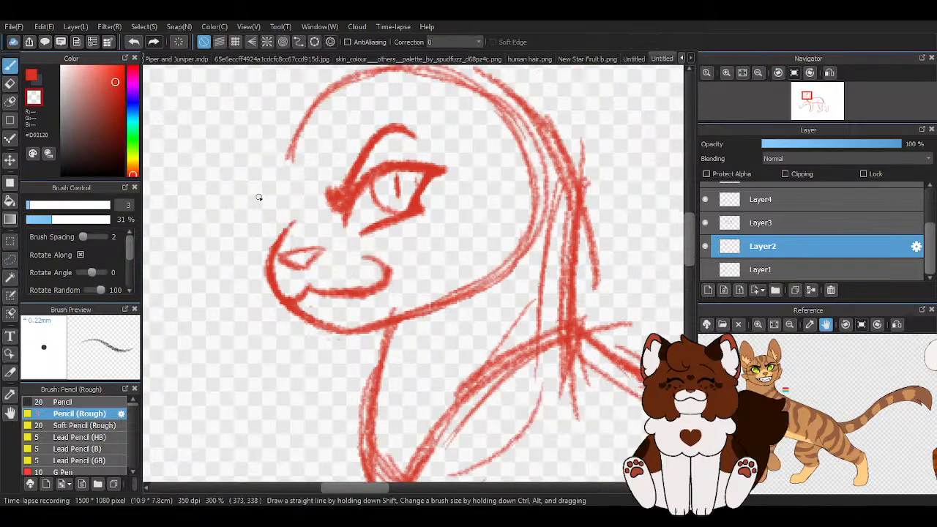
scroll(257, 198, up, 1)
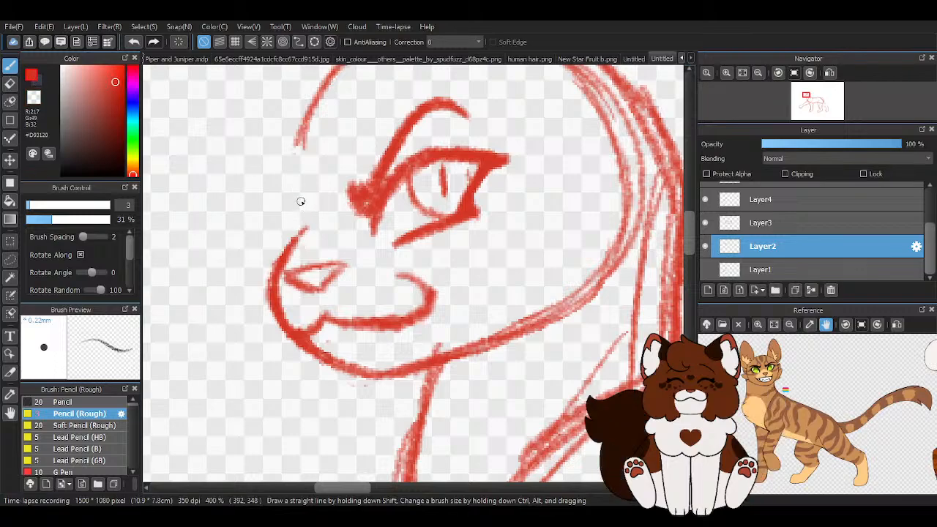
drag(308, 221, 284, 181)
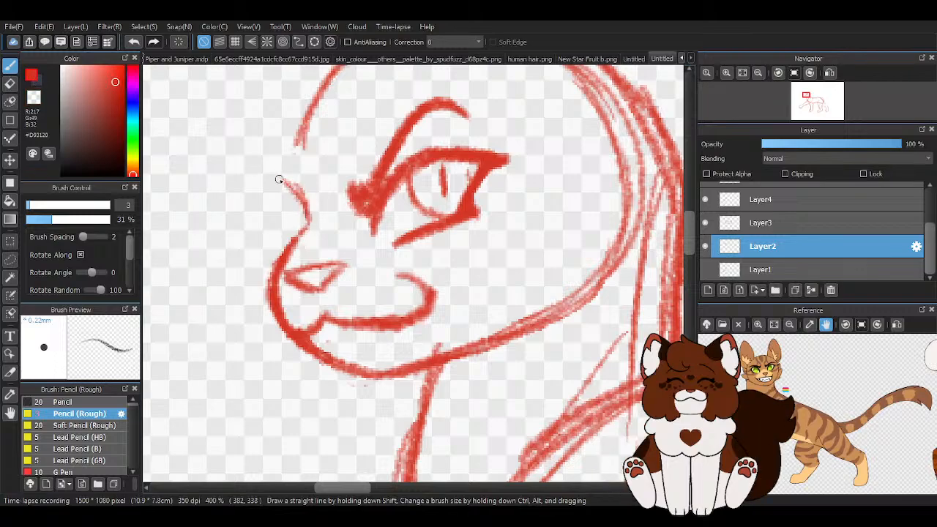
mouse_move(306, 210)
mouse_down()
mouse_move(278, 176)
mouse_move(306, 213)
mouse_up()
mouse_move(278, 180)
mouse_down()
mouse_move(304, 208)
mouse_move(282, 233)
mouse_move(287, 242)
mouse_up()
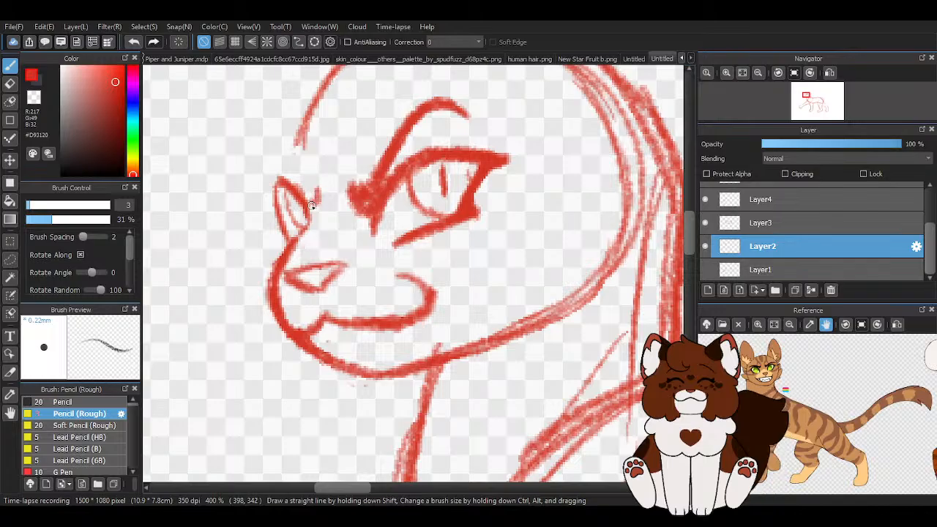
mouse_move(311, 207)
mouse_down()
mouse_move(271, 159)
mouse_move(311, 214)
mouse_up()
scroll(300, 234, down, 4)
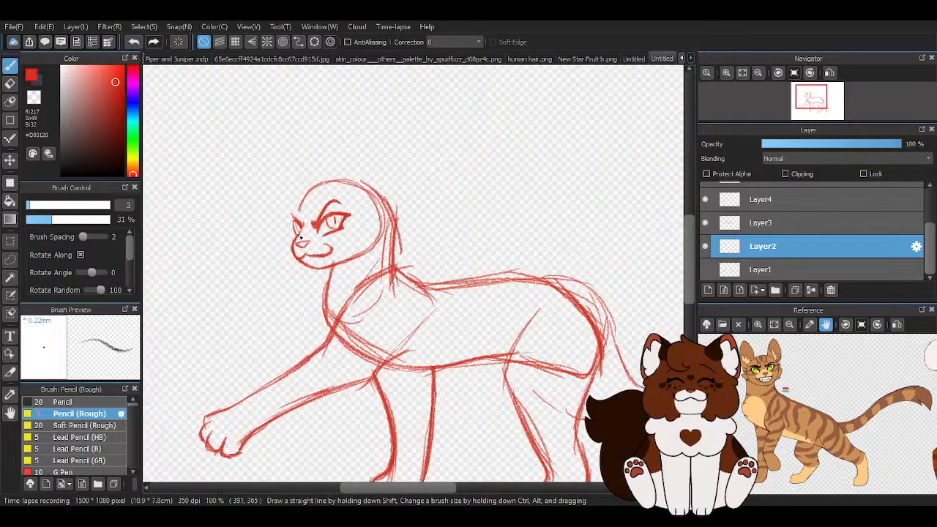
scroll(323, 219, up, 5)
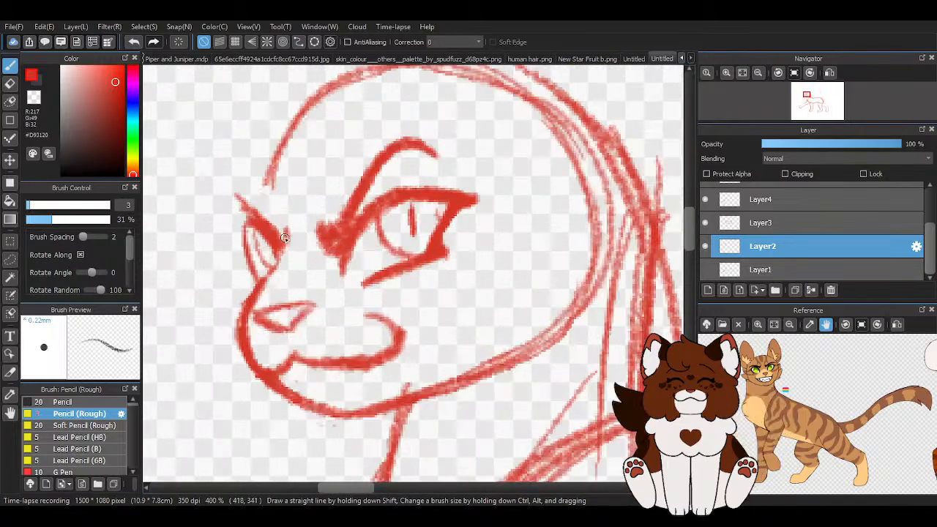
- Undo the far eye strokes at the front edge of the face
click(135, 41)
click(135, 40)
click(135, 41)
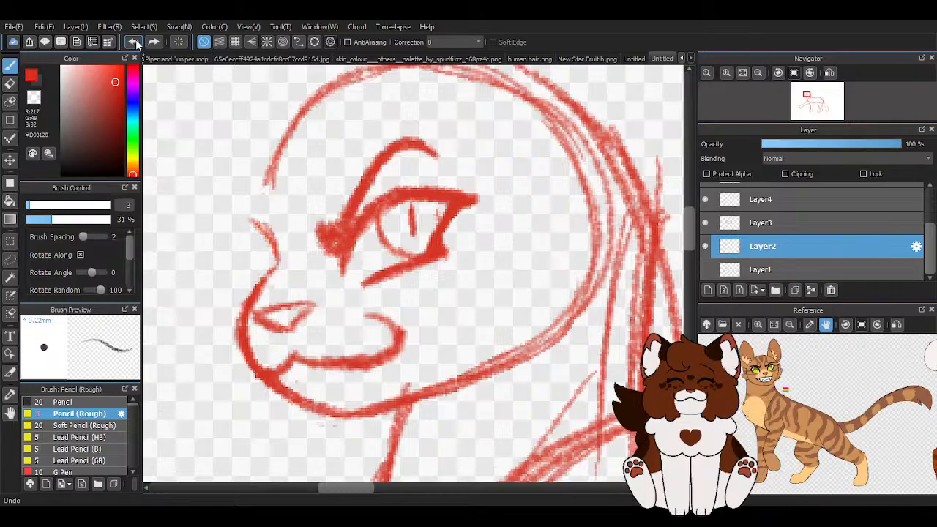
click(136, 41)
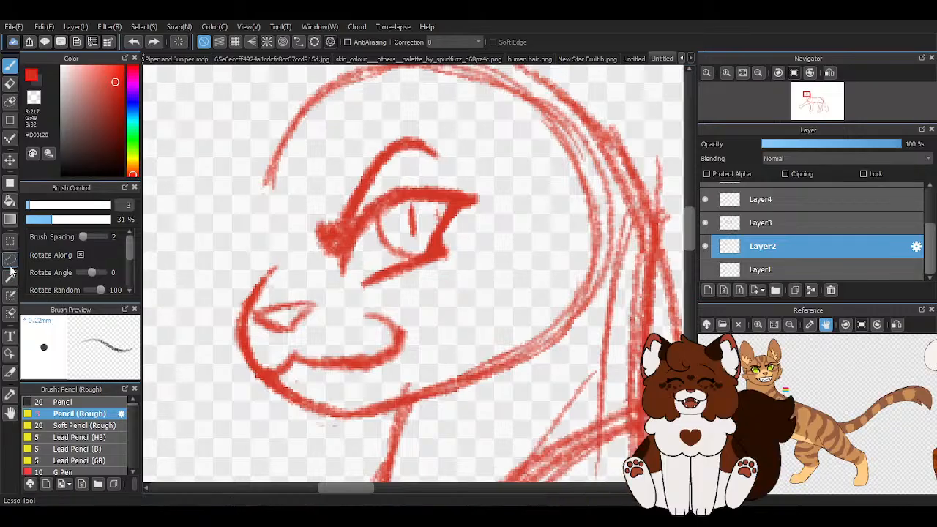
- Duplicate Layer2 and erase everything except the eye and brow from the copy with a size 35 eraser
key(ctrl+j)
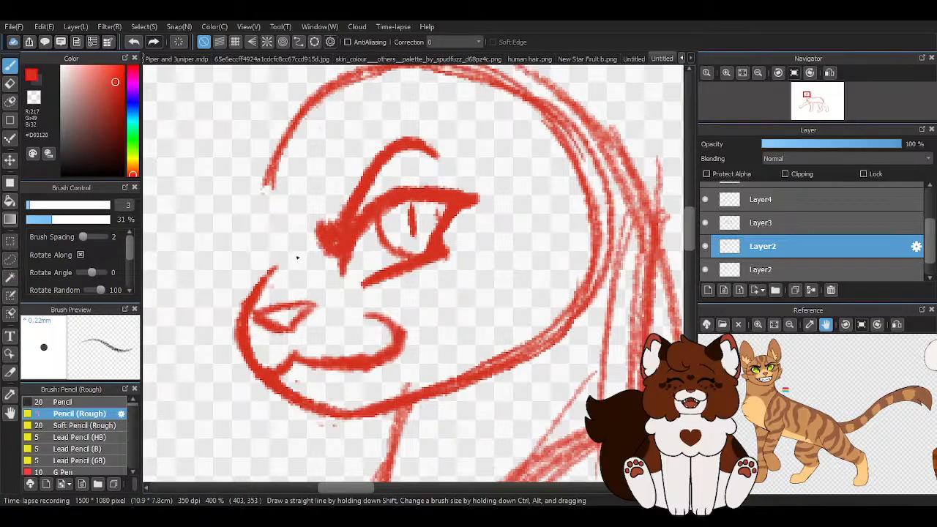
click(9, 85)
scroll(267, 251, down, 1)
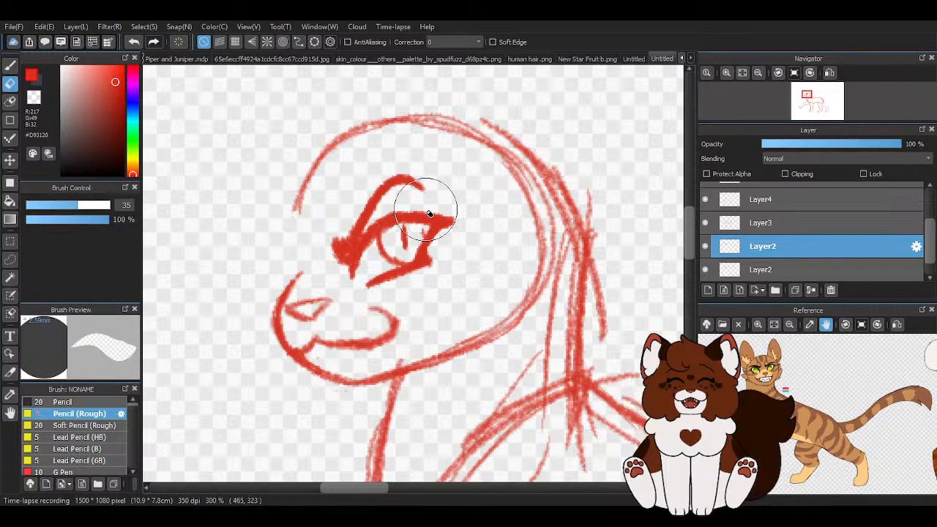
- Flip the layer with the copied eye horizontally
key(ctrl+t)
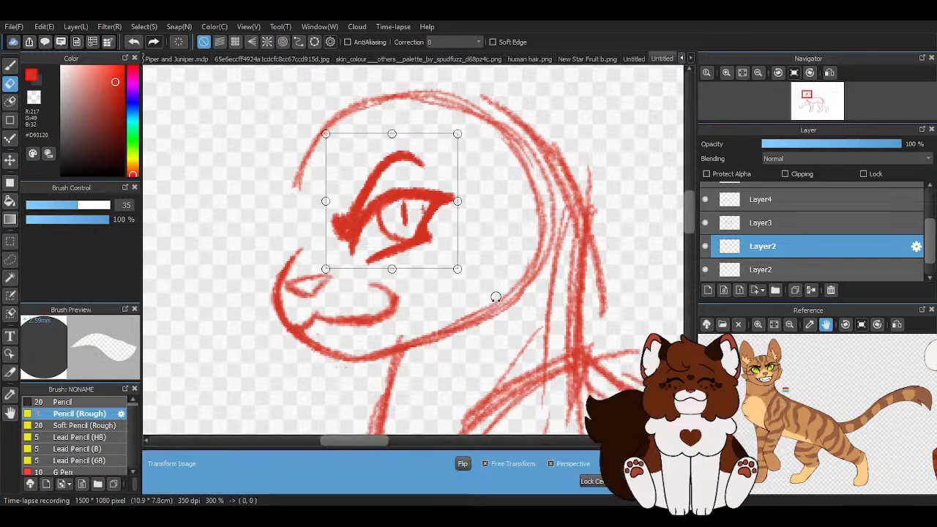
key(Return)
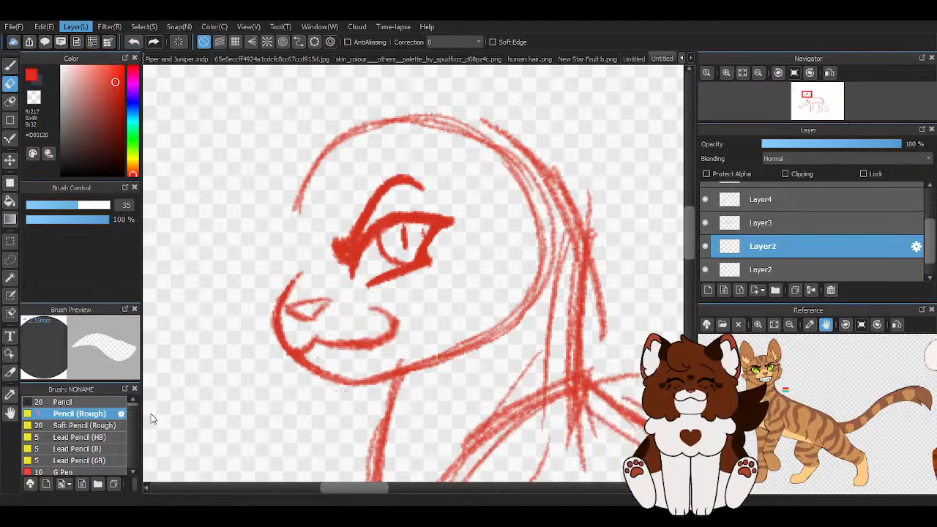
click(209, 379)
- Try to transform the mirrored eye by moving it in front of the face and narrowing it
scroll(228, 261, down, 5)
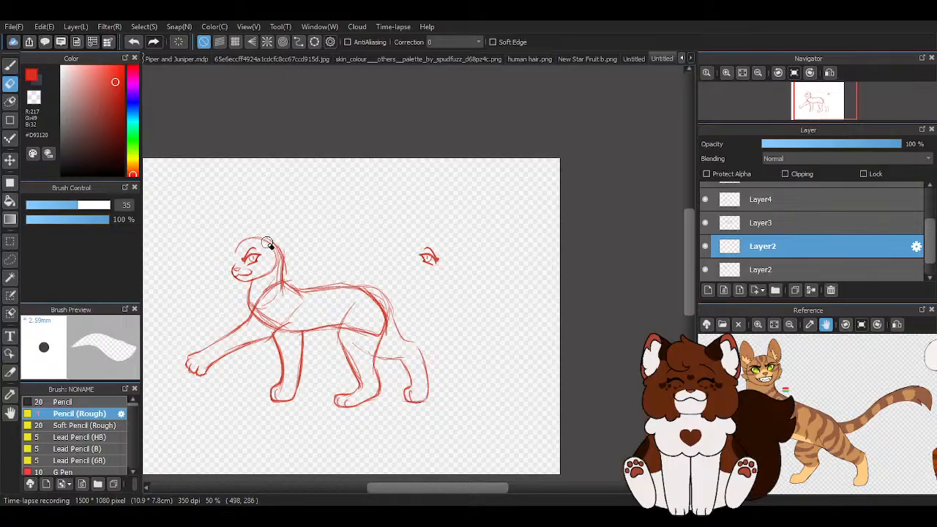
key(ctrl+t)
drag(430, 233, 311, 235)
scroll(219, 235, up, 6)
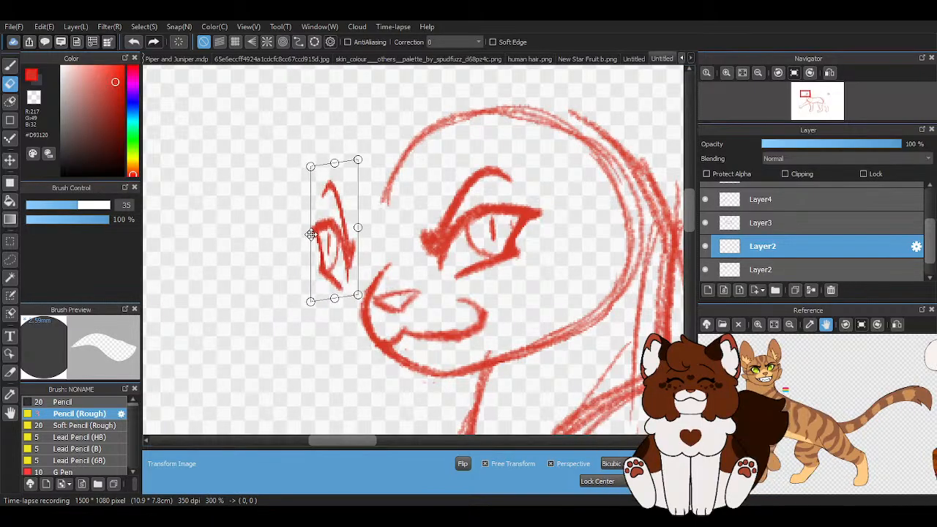
key(Return)
scroll(310, 234, down, 4)
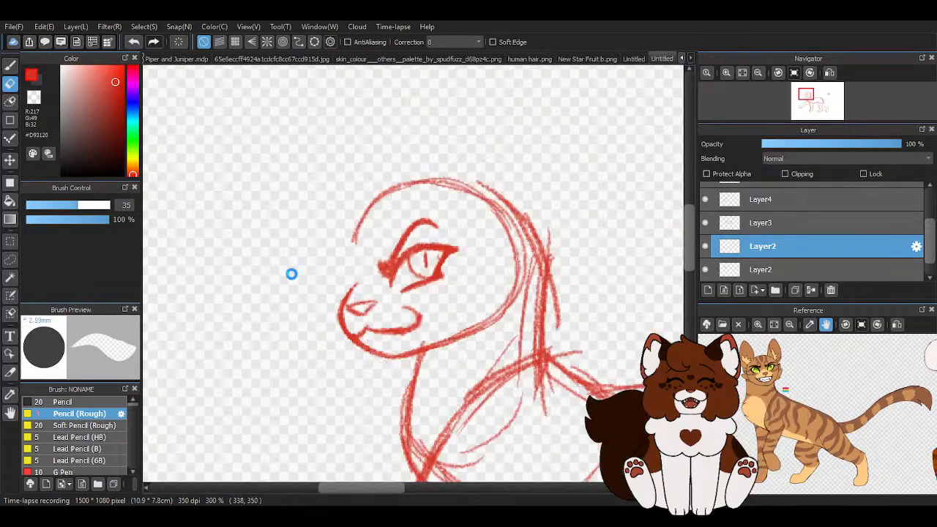
- Erase the iris and pupil from the mirrored eye with a size 15 eraser
scroll(585, 283, up, 5)
click(51, 206)
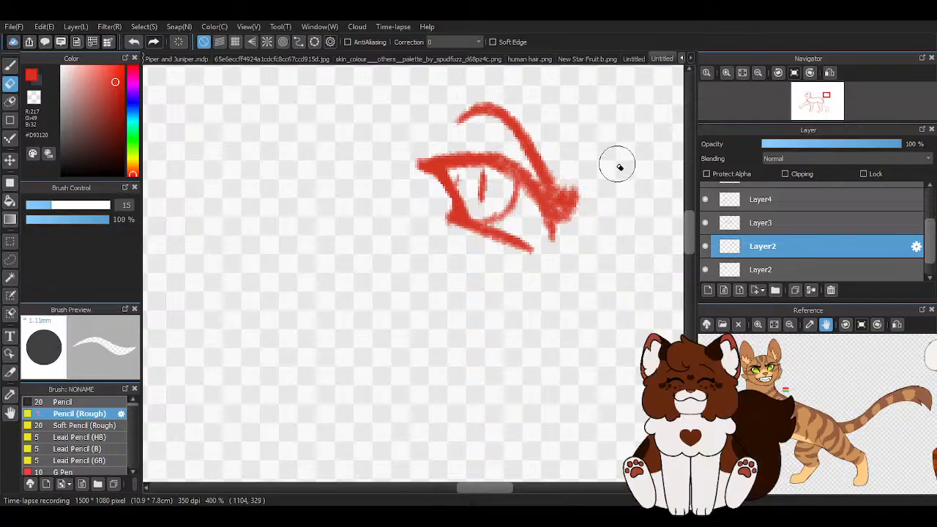
scroll(586, 137, up, 2)
drag(411, 225, 379, 244)
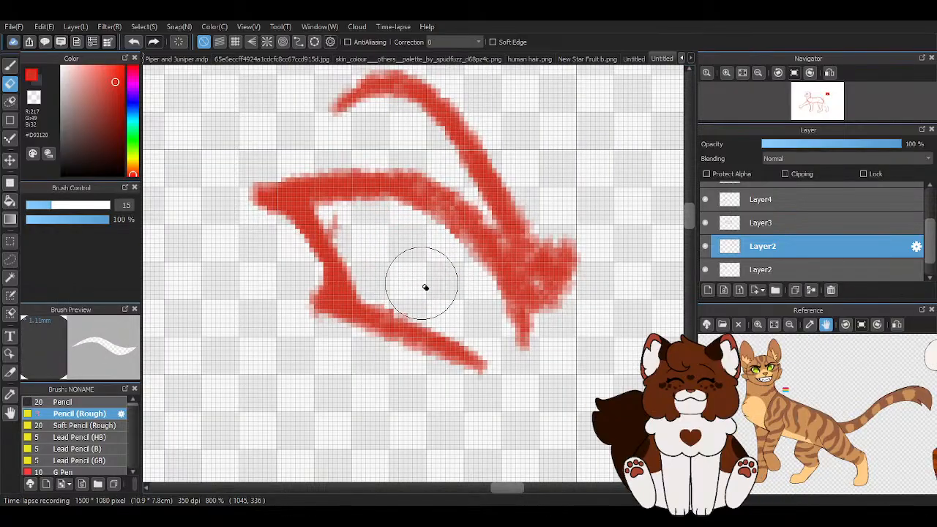
scroll(473, 251, down, 4)
- Transform the mirrored eye by moving it to the front edge of the face, squashing it very narrow and tilting it
key(ctrl+t)
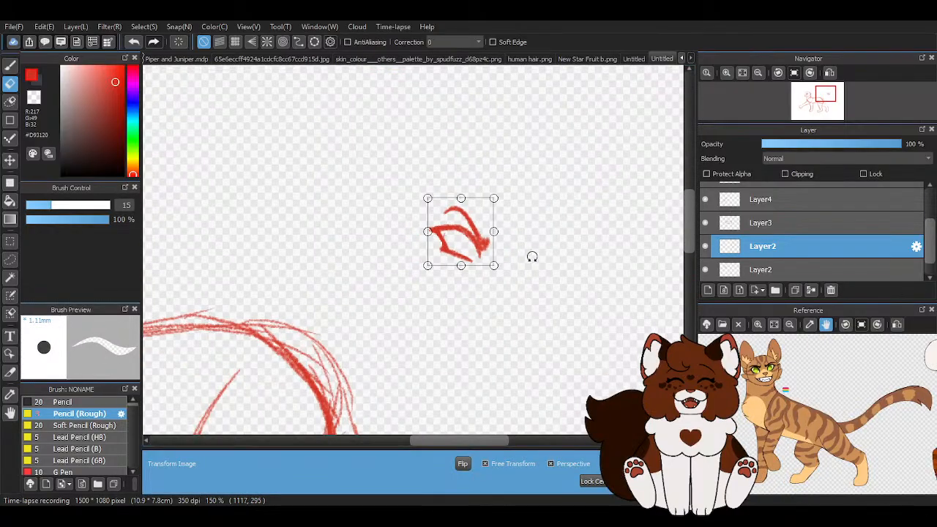
scroll(531, 256, down, 3)
mouse_move(546, 273)
mouse_down()
mouse_move(282, 274)
mouse_move(269, 282)
mouse_up()
scroll(268, 286, up, 4)
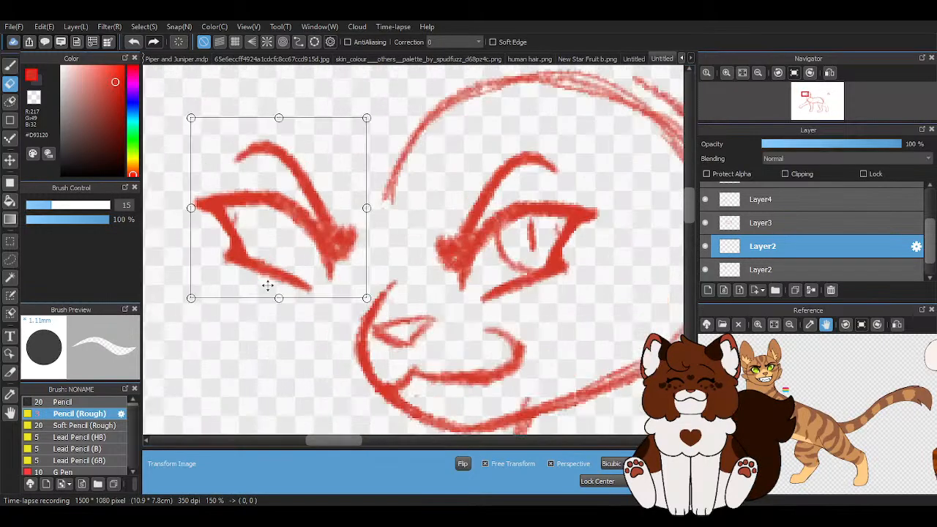
drag(190, 208, 326, 208)
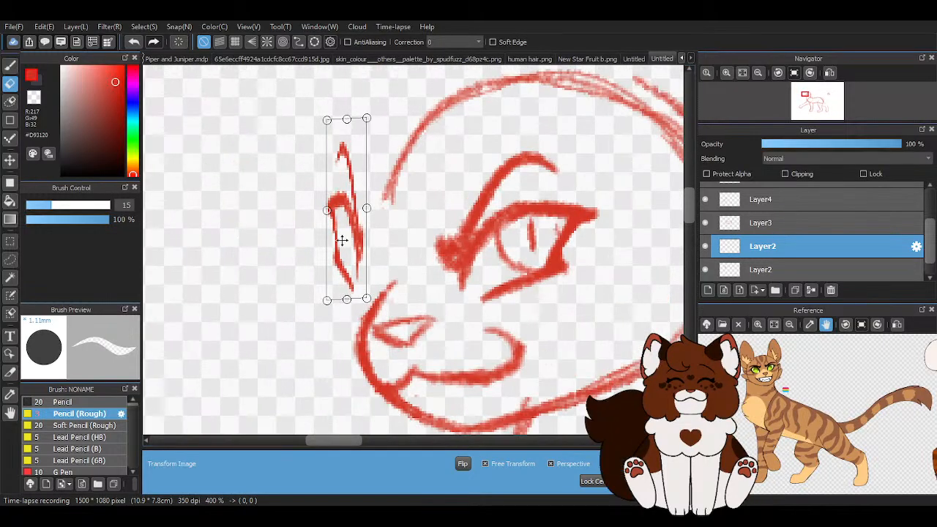
drag(355, 252, 387, 277)
drag(412, 341, 427, 347)
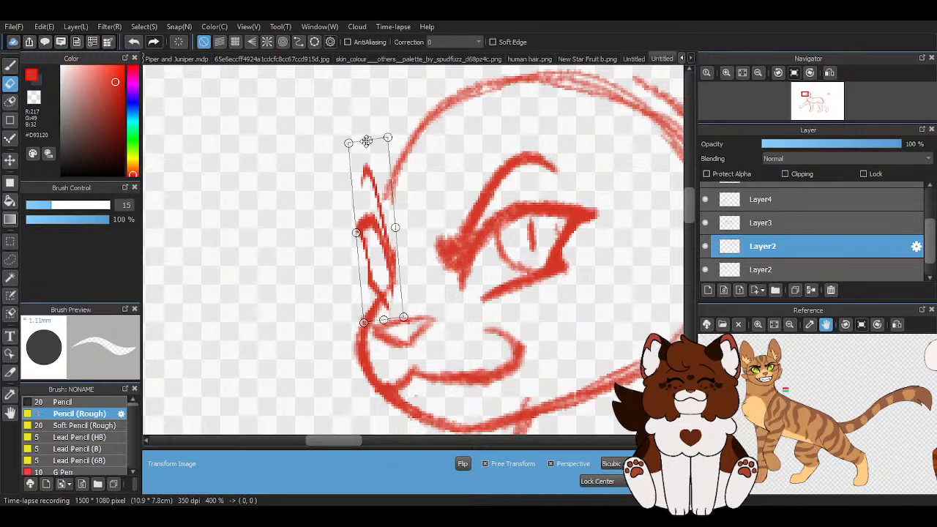
drag(366, 141, 363, 152)
- Fine-tune the tilt and position of the narrow far eye just above the nose and apply the transformation
scroll(287, 241, down, 5)
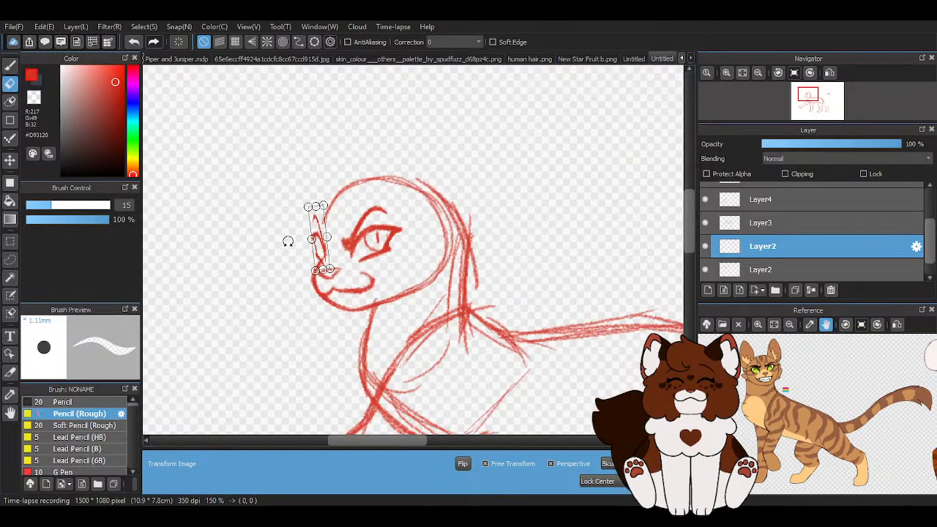
scroll(318, 243, up, 5)
drag(296, 222, 302, 221)
drag(339, 255, 336, 255)
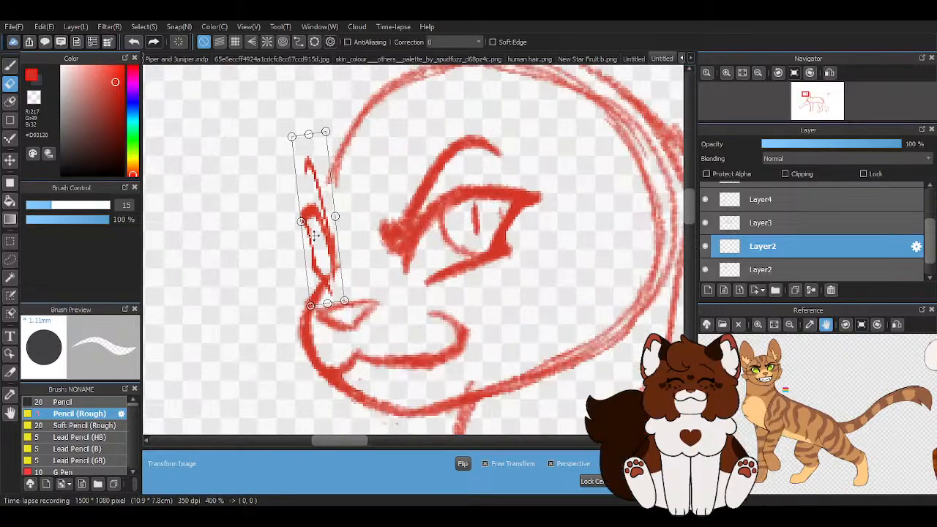
drag(394, 326, 390, 335)
scroll(279, 300, down, 2)
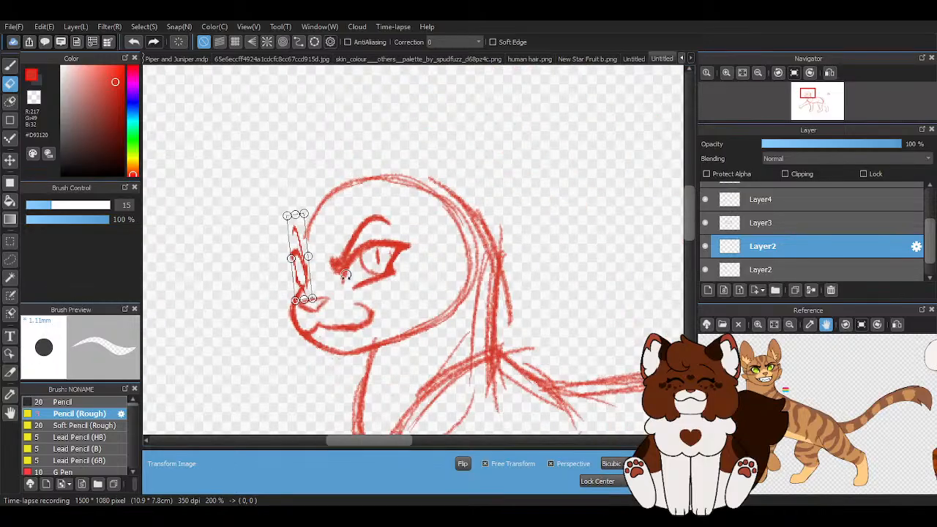
key(Return)
- Examine the head with and without the transformed far eye by hiding and showing its layer
scroll(314, 220, down, 2)
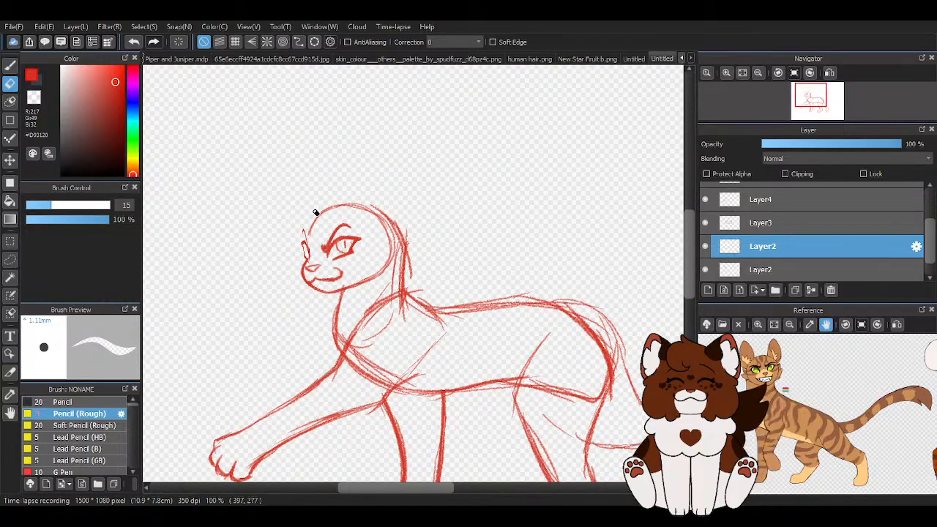
scroll(315, 213, down, 1)
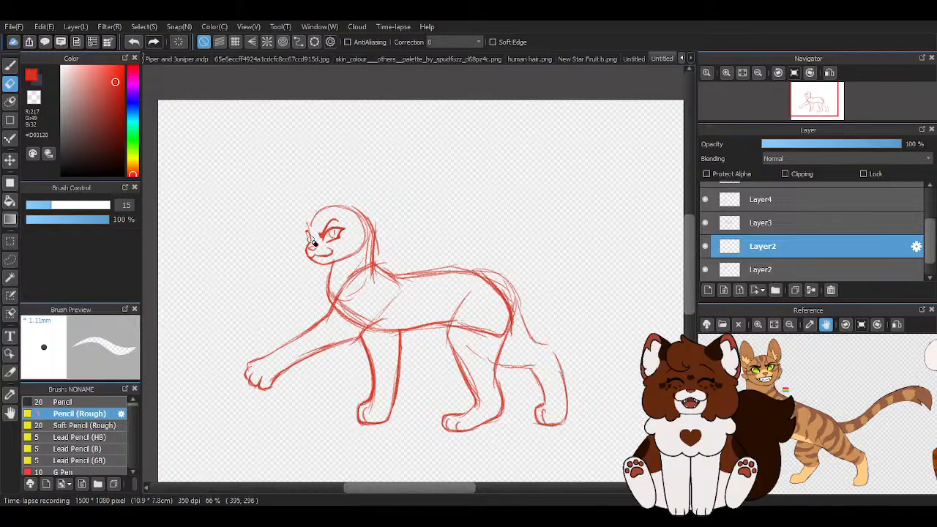
scroll(315, 218, up, 4)
click(10, 67)
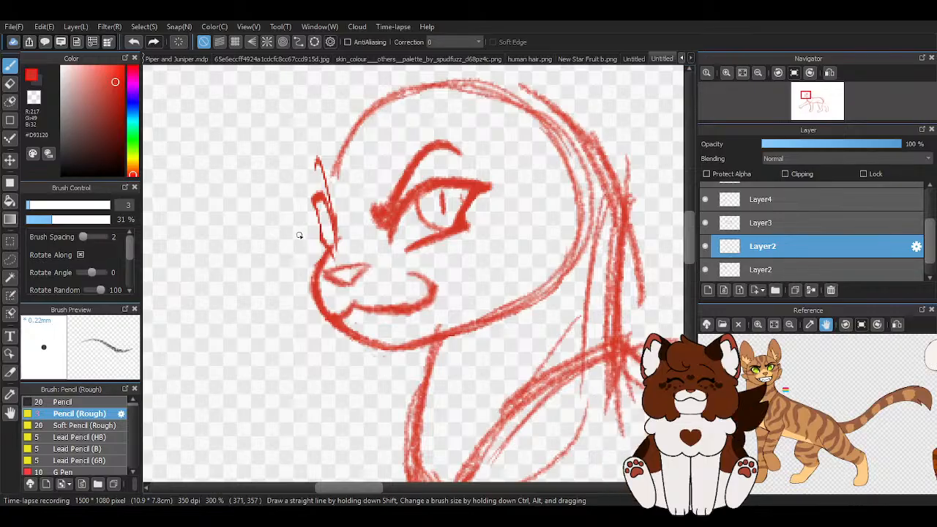
click(704, 251)
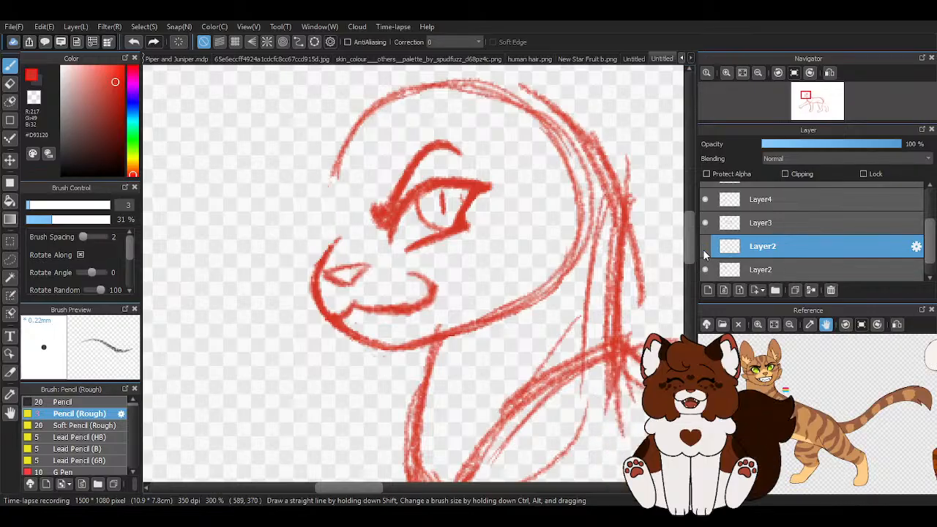
click(705, 251)
scroll(387, 281, down, 2)
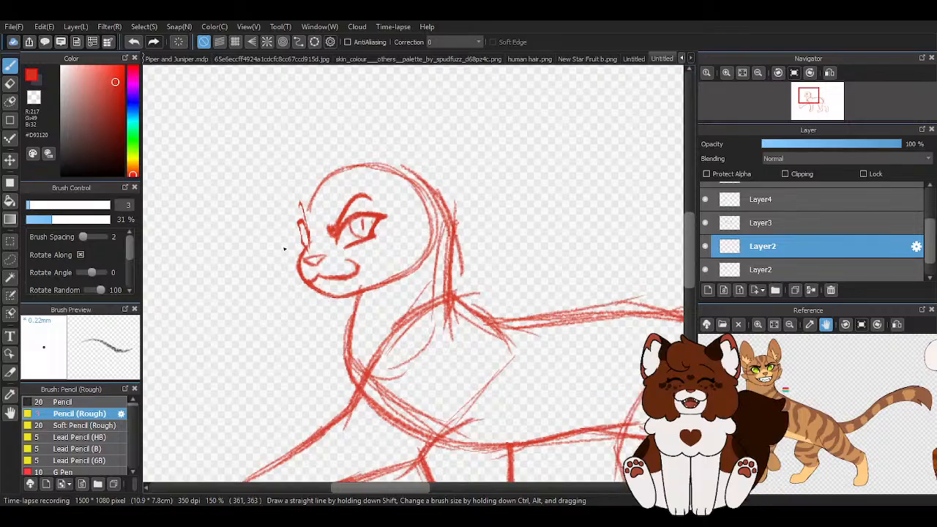
scroll(285, 247, up, 4)
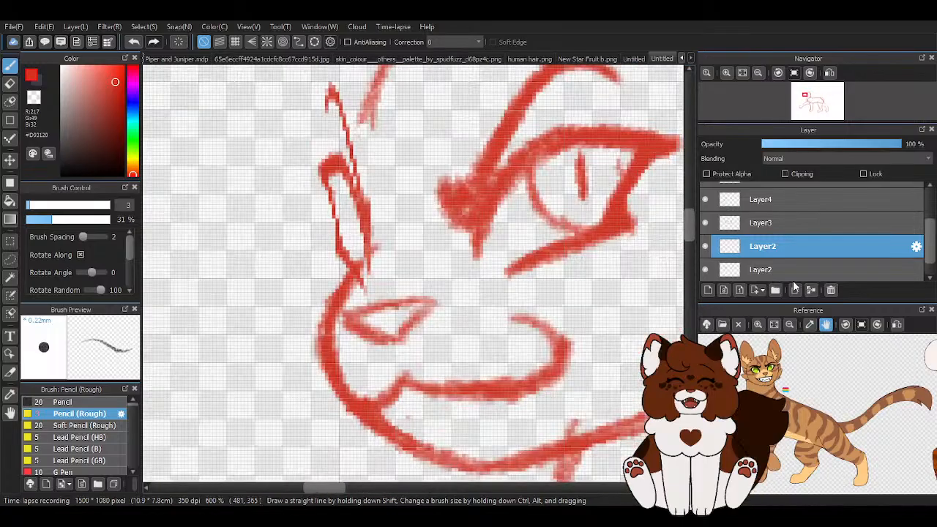
- Trace the far eye's outline and brow with Pencil (Rough) on the original Layer2, using the transformed copy as a guide
click(789, 268)
mouse_move(325, 162)
mouse_down()
mouse_move(369, 205)
mouse_move(351, 140)
mouse_move(358, 173)
mouse_move(327, 106)
mouse_move(358, 181)
mouse_move(349, 150)
mouse_move(381, 176)
mouse_move(349, 214)
mouse_move(334, 156)
mouse_move(315, 179)
mouse_move(327, 179)
mouse_move(319, 176)
mouse_move(336, 254)
mouse_up()
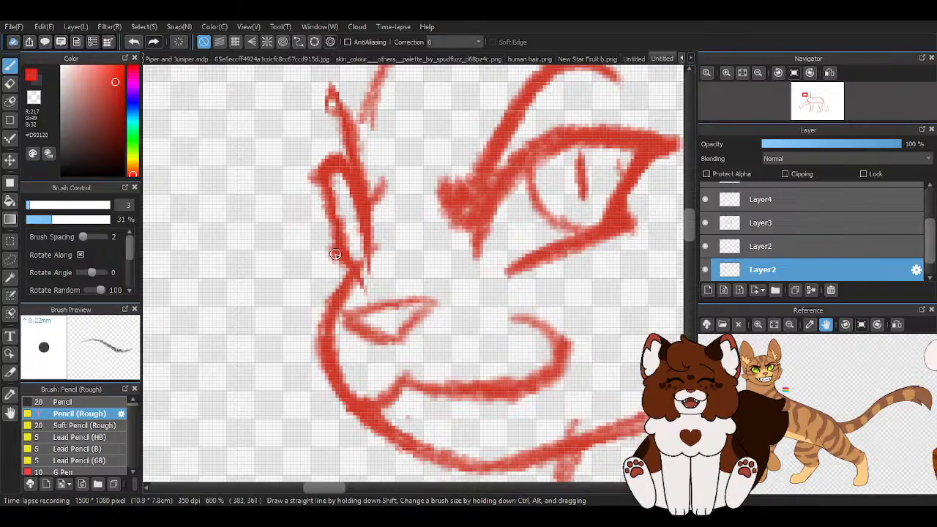
drag(343, 174, 364, 251)
scroll(312, 240, down, 4)
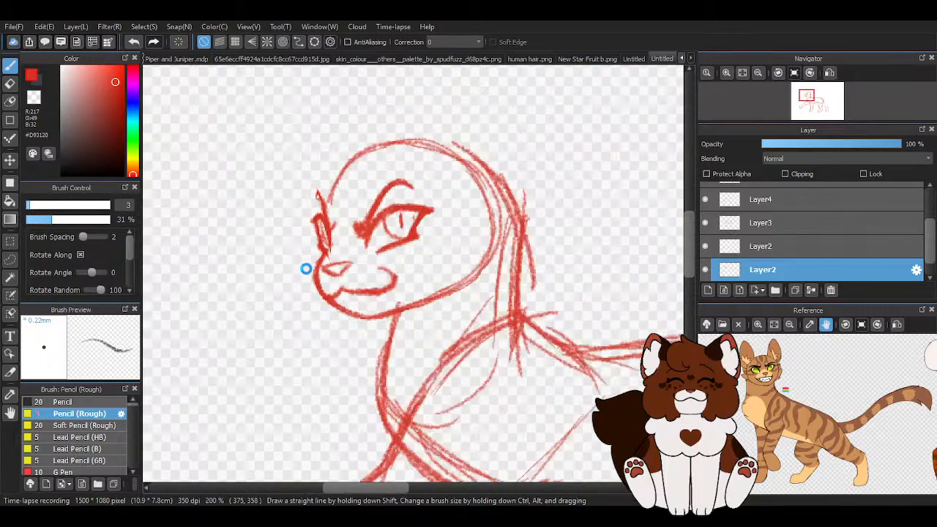
- Hide the layer with the transformed eye copy, leaving the pencil-drawn far eye shown
click(705, 246)
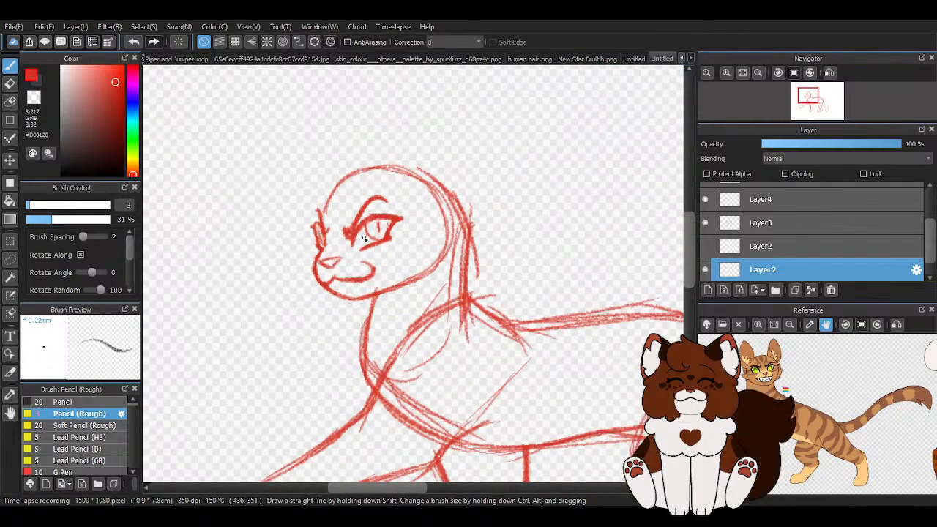
scroll(334, 241, down, 2)
scroll(335, 168, up, 3)
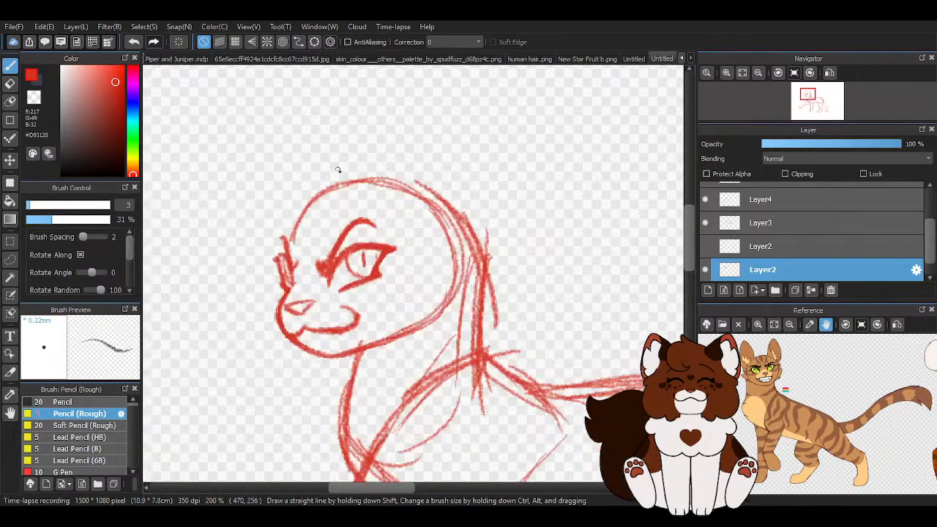
- Darken the front of the forehead outline between the head's crown and the far eye with Pencil (Rough)
drag(323, 195, 285, 242)
drag(305, 208, 286, 244)
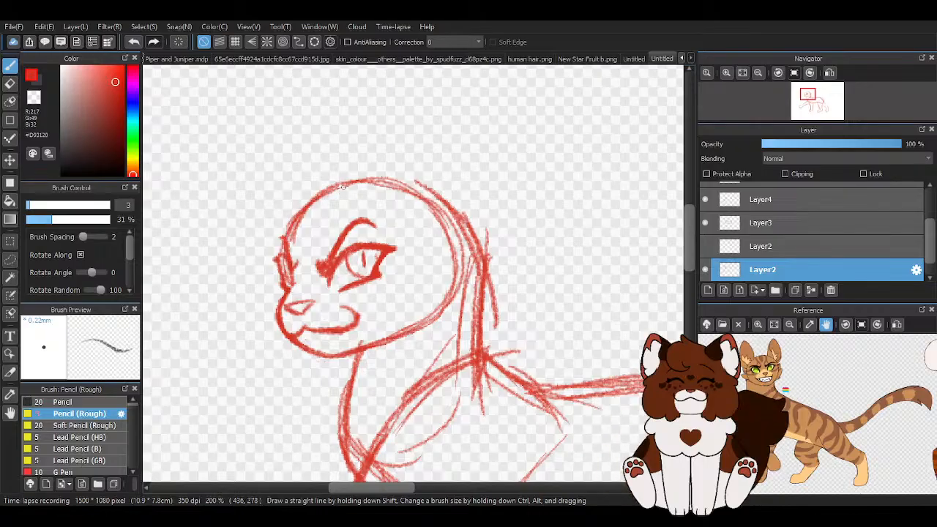
scroll(447, 232, down, 4)
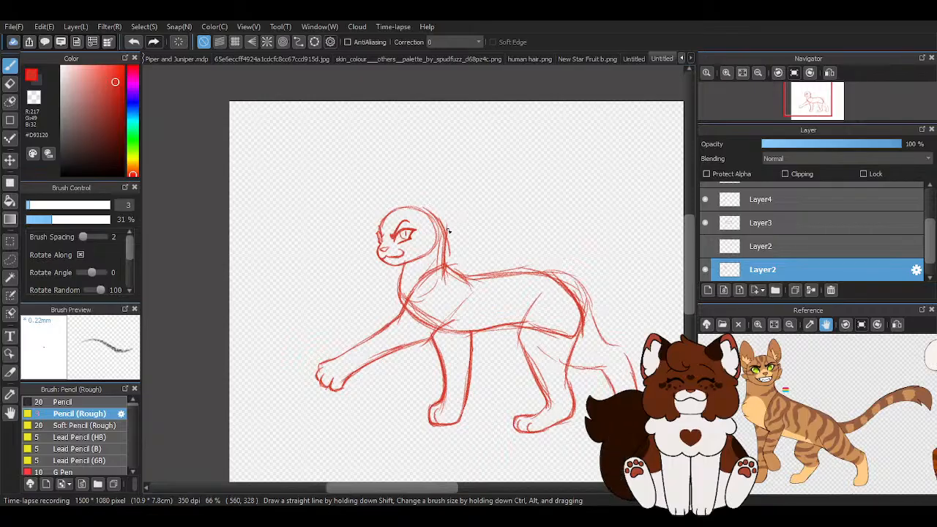
scroll(448, 231, up, 2)
scroll(389, 308, down, 2)
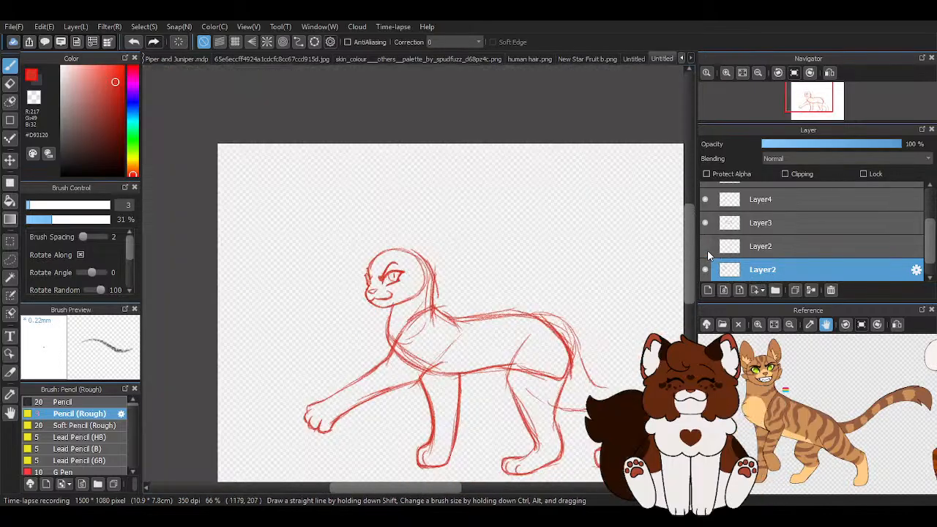
- Set the eraser size to 125 on the eye-copy layer and return to the original Layer2 with Pencil (Rough)
click(765, 249)
key(e)
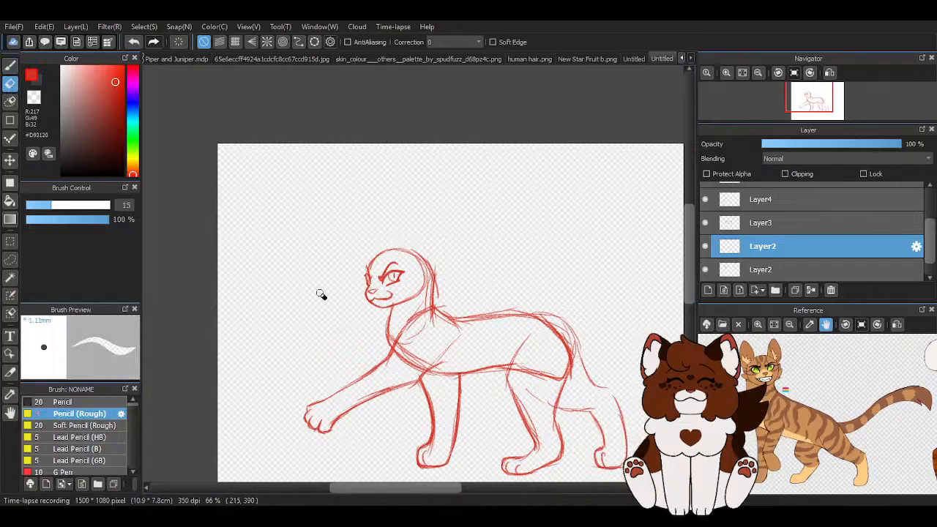
click(106, 210)
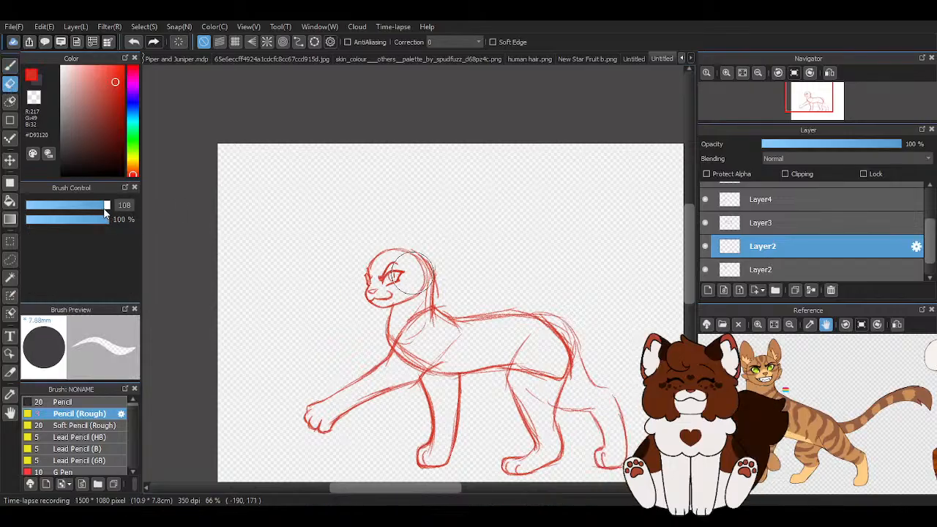
drag(106, 211, 110, 211)
click(819, 270)
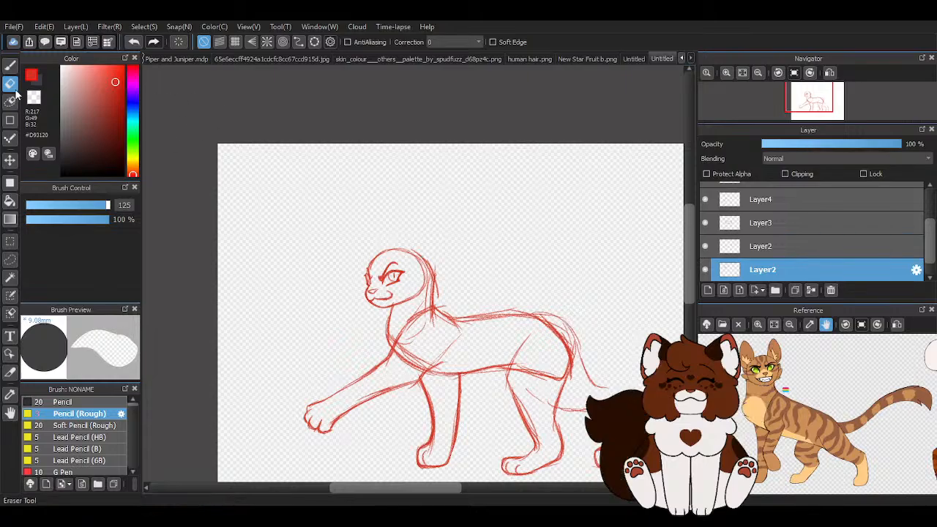
key(b)
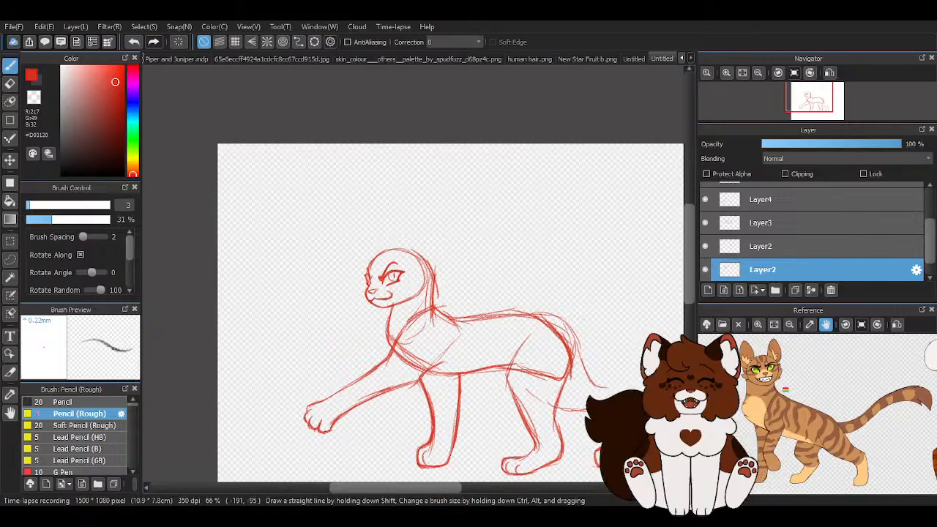
scroll(432, 202, up, 3)
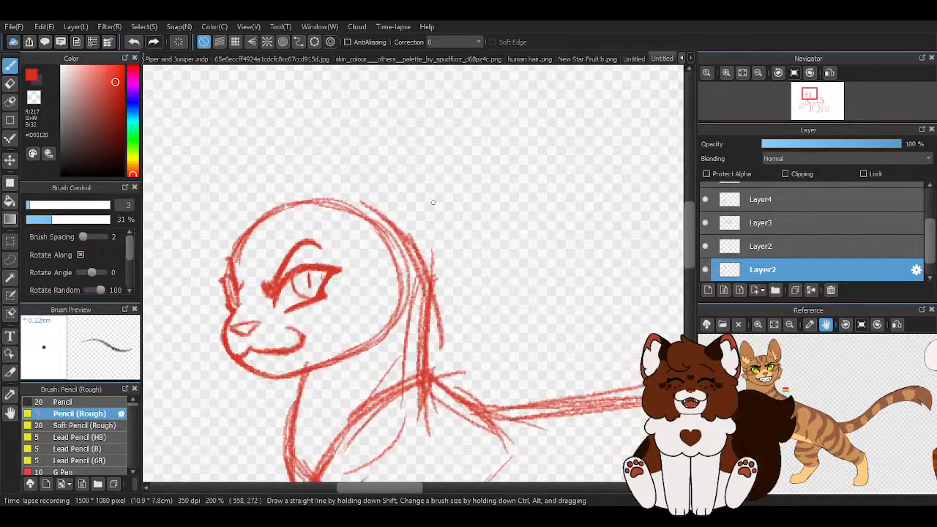
drag(323, 200, 371, 153)
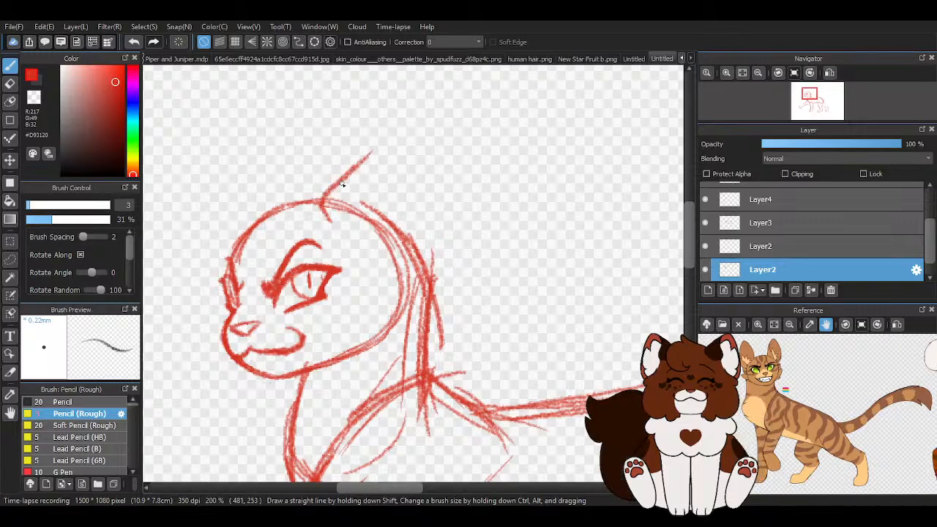
click(134, 42)
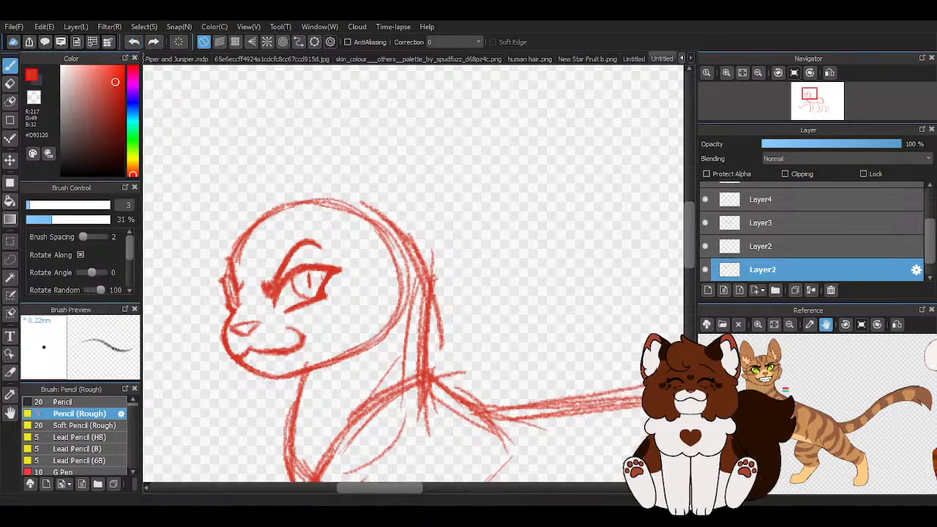
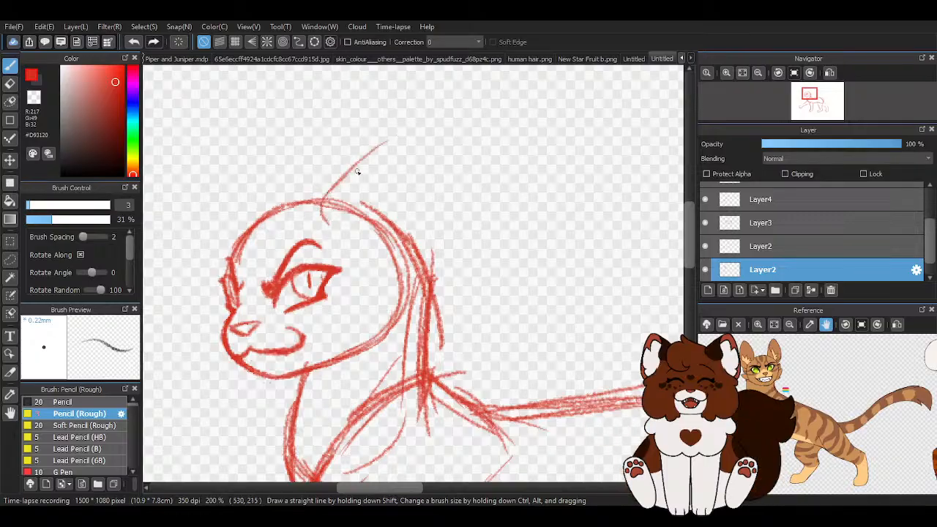
- Sketch the pointed outlines of the near and far ears on the head with Pencil (Rough)
mouse_move(333, 225)
mouse_down()
mouse_move(324, 199)
mouse_move(402, 124)
mouse_up()
mouse_move(372, 153)
mouse_down()
mouse_move(432, 129)
mouse_move(432, 268)
mouse_move(403, 295)
mouse_move(425, 284)
mouse_move(430, 139)
mouse_move(366, 165)
mouse_move(321, 218)
mouse_move(329, 228)
mouse_move(310, 128)
mouse_up()
scroll(436, 196, down, 2)
scroll(334, 205, up, 2)
mouse_move(296, 188)
mouse_down()
mouse_move(303, 247)
mouse_move(333, 287)
mouse_up()
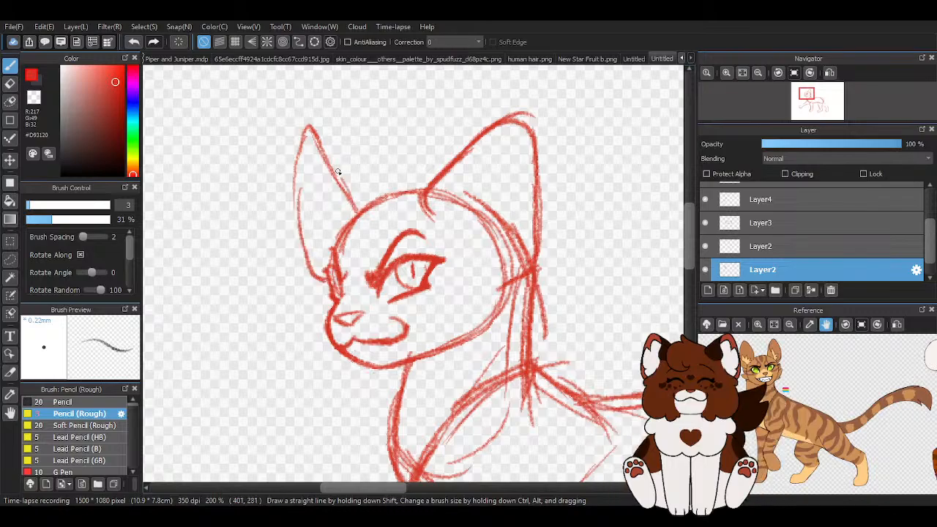
drag(298, 159, 315, 274)
scroll(313, 225, down, 2)
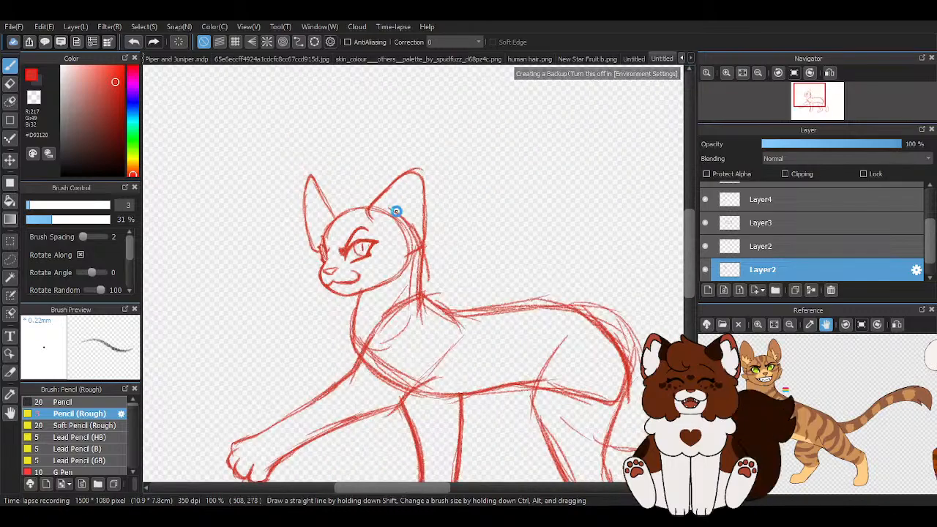
- Thicken the near ear's front edge, tip and back edge down to its base at the back of the head
scroll(397, 212, up, 2)
scroll(386, 211, up, 1)
mouse_move(336, 244)
mouse_down()
mouse_move(352, 184)
mouse_move(420, 120)
mouse_up()
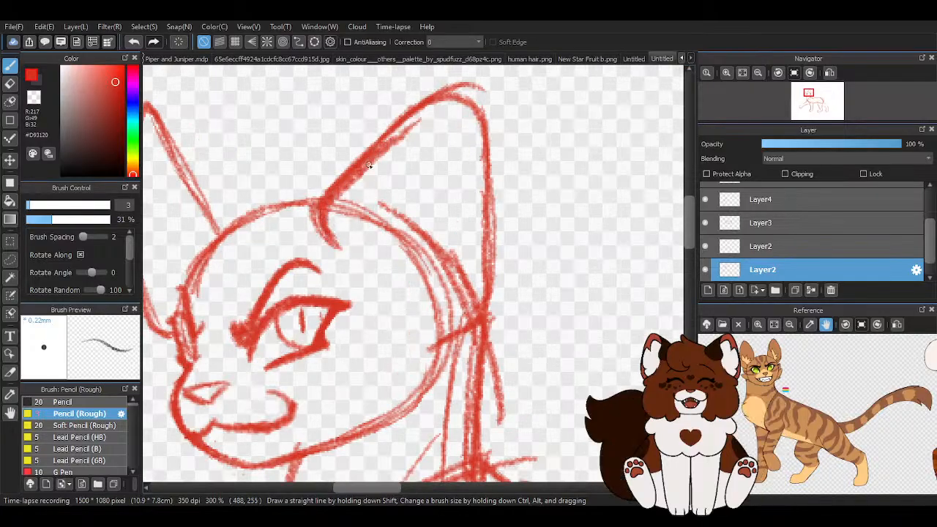
mouse_move(366, 168)
mouse_down()
mouse_move(421, 108)
mouse_move(456, 88)
mouse_move(443, 85)
mouse_move(493, 186)
mouse_up()
drag(462, 92, 490, 279)
mouse_move(485, 149)
mouse_down()
mouse_move(482, 310)
mouse_move(427, 349)
mouse_up()
scroll(376, 322, down, 1)
- Clean up the near ear's front base, inner edge, tip and outer edge by painting over stray lines with transparent colour
scroll(330, 270, up, 1)
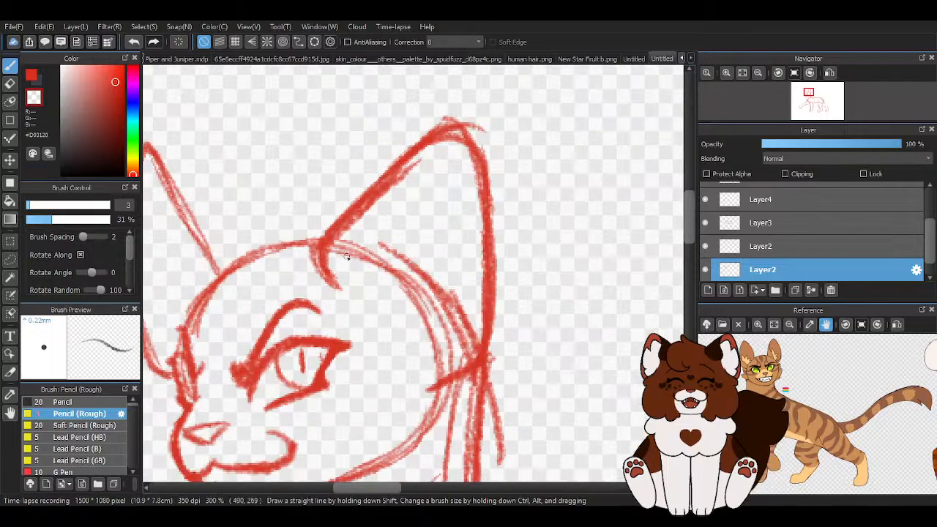
mouse_move(319, 274)
mouse_down()
mouse_move(322, 232)
mouse_move(350, 205)
mouse_up()
drag(319, 247, 363, 193)
drag(311, 267, 320, 256)
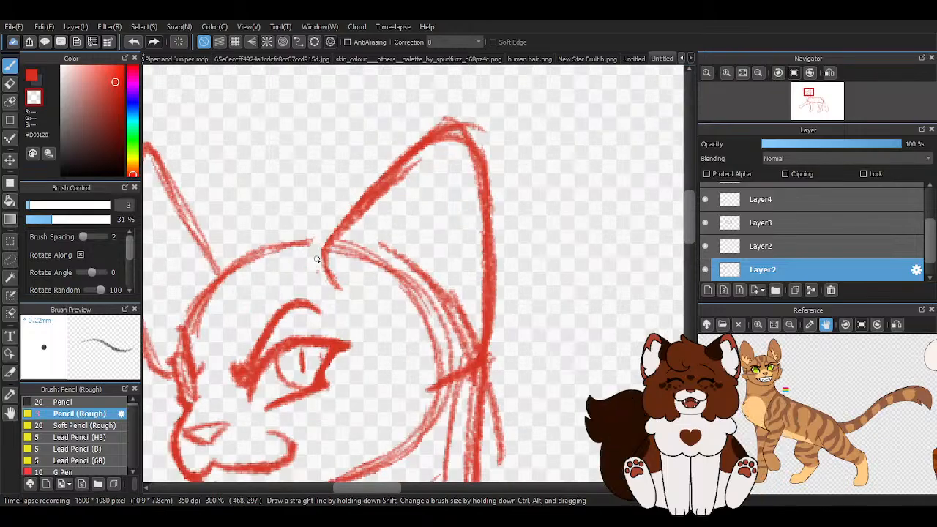
drag(382, 177, 413, 145)
mouse_move(386, 193)
mouse_down()
mouse_move(439, 139)
mouse_move(451, 135)
mouse_move(473, 183)
mouse_up()
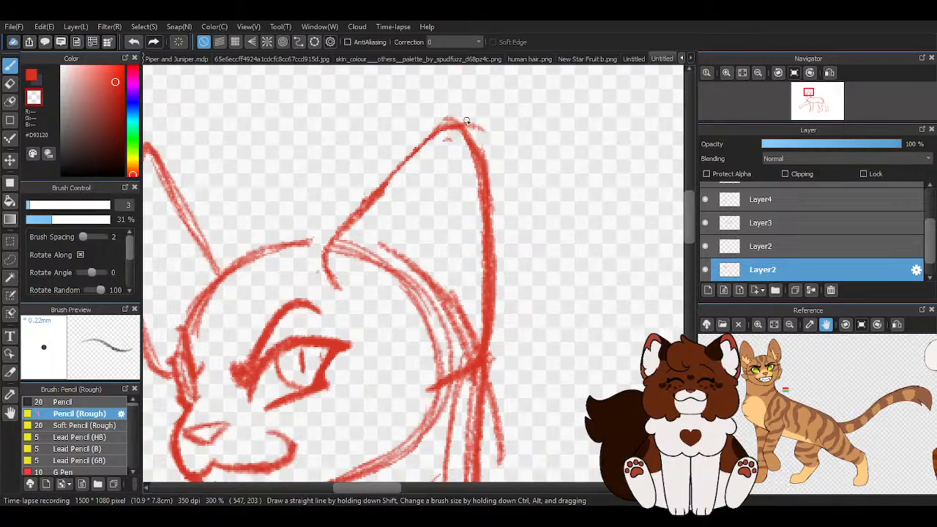
mouse_move(461, 118)
mouse_down()
mouse_move(487, 138)
mouse_move(451, 117)
mouse_move(474, 123)
mouse_move(500, 247)
mouse_up()
drag(497, 191, 497, 335)
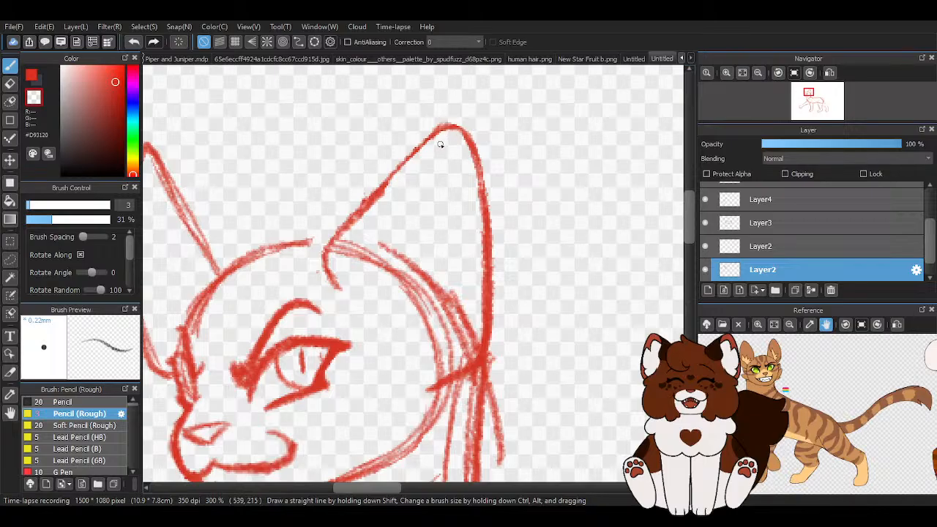
scroll(457, 165, down, 3)
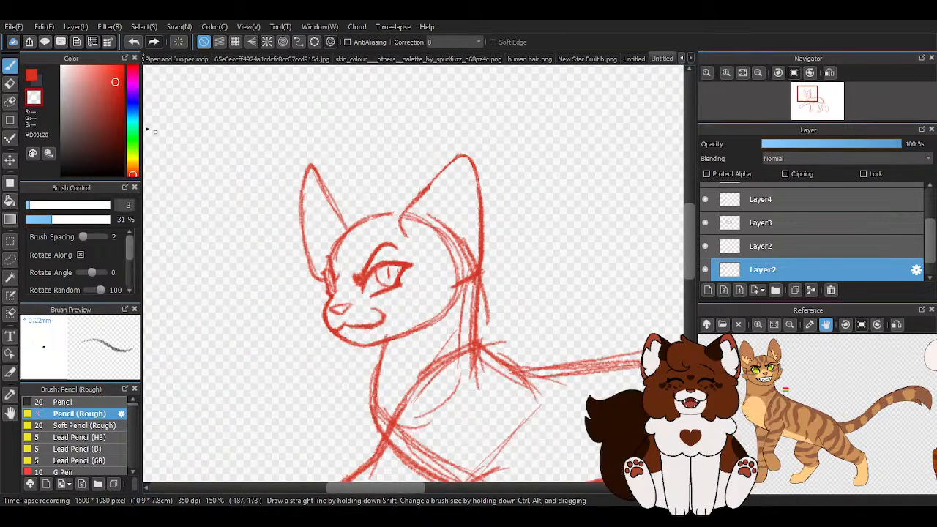
- Thicken the far ear's outline in red along both sides and down to its base beside the far eye
key(x)
scroll(346, 229, up, 2)
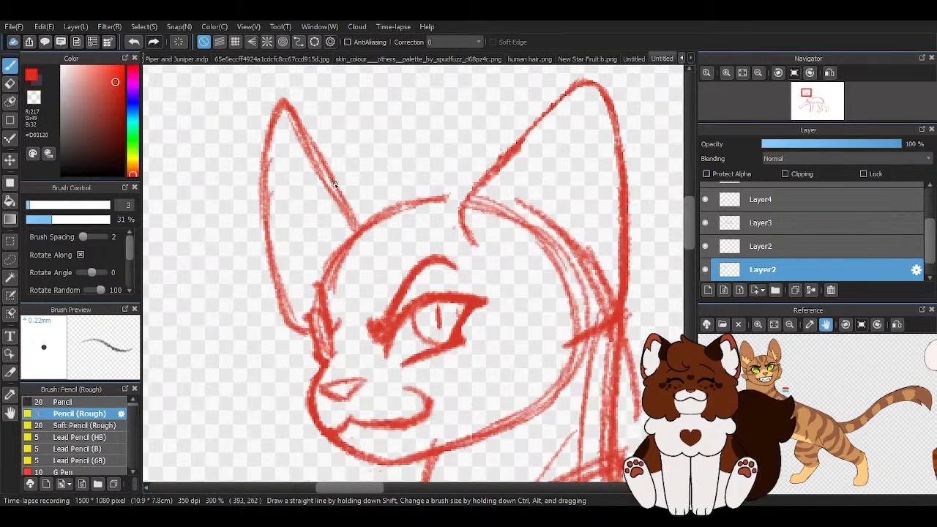
drag(334, 183, 275, 183)
drag(285, 123, 286, 301)
drag(274, 167, 294, 329)
drag(278, 264, 312, 336)
drag(285, 301, 309, 335)
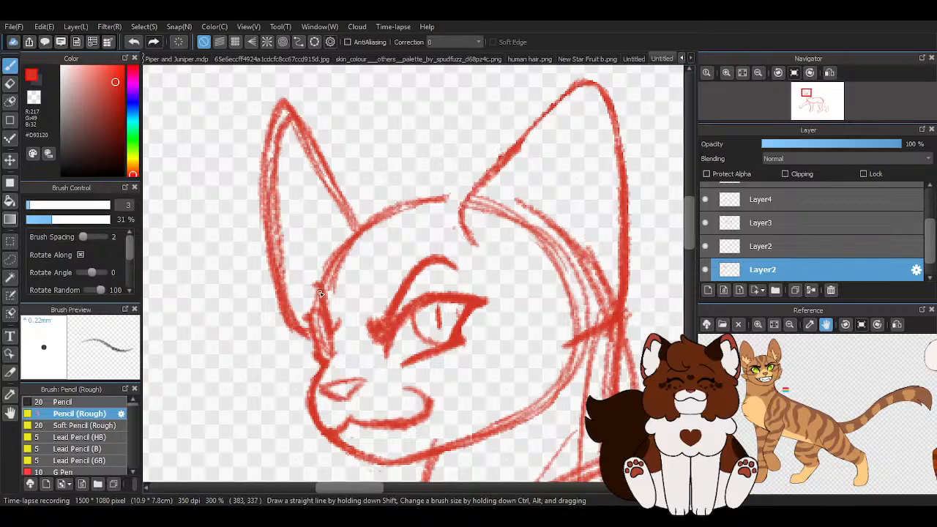
scroll(332, 235, down, 2)
- Retrace the near ear's front edge up to a sharper tip and reinforce its lower back edge
scroll(462, 214, up, 1)
mouse_move(387, 243)
mouse_down()
mouse_move(379, 214)
mouse_move(433, 153)
mouse_move(476, 150)
mouse_move(480, 180)
mouse_up()
mouse_move(477, 219)
mouse_down()
mouse_move(480, 287)
mouse_move(474, 279)
mouse_up()
scroll(304, 220, down, 2)
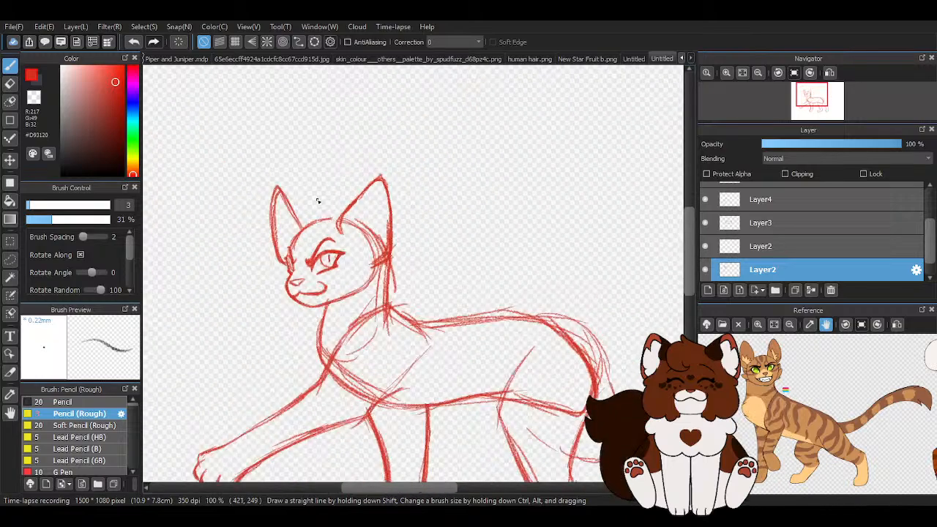
- Erase the stray marks at the near ear's back base and the skull line crossing the ear with transparent colour
scroll(349, 224, up, 2)
scroll(446, 208, up, 2)
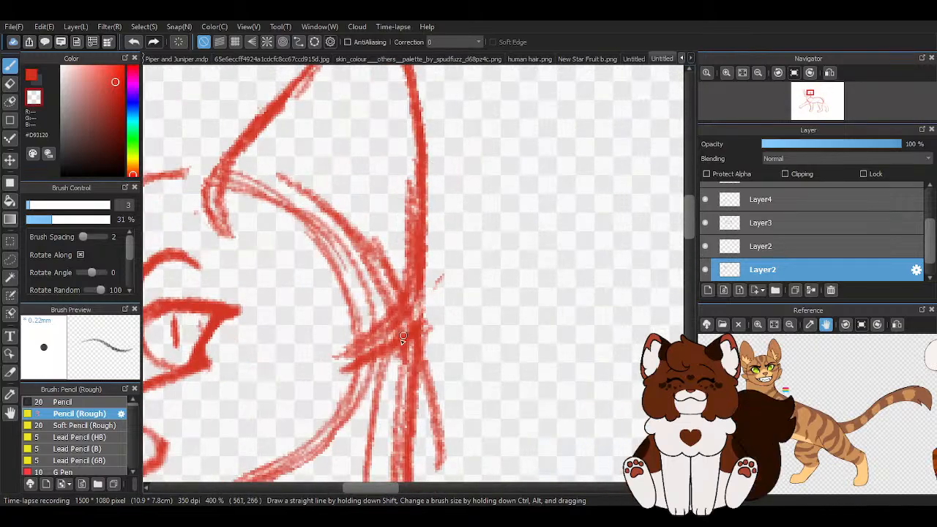
drag(388, 348, 422, 319)
drag(442, 277, 436, 287)
drag(358, 368, 342, 371)
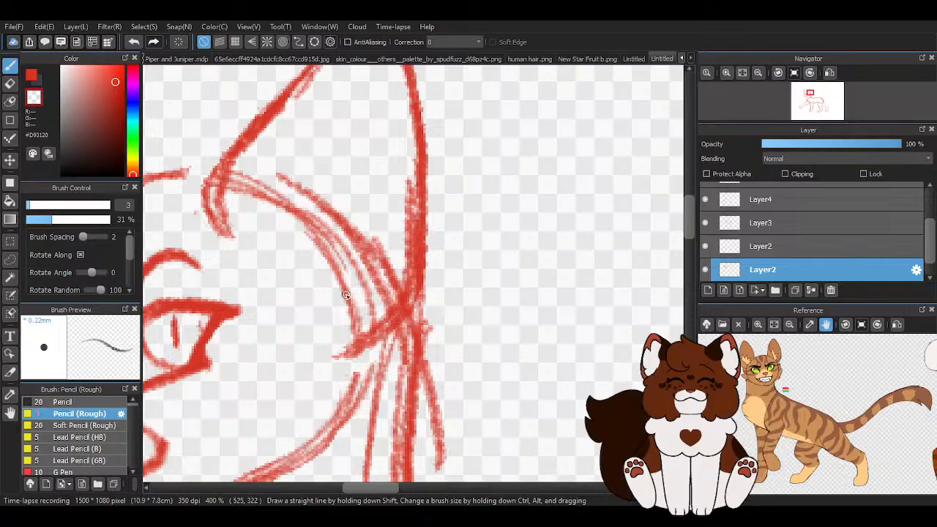
drag(340, 263, 357, 322)
mouse_move(351, 260)
mouse_down()
mouse_move(374, 296)
mouse_move(352, 325)
mouse_move(356, 299)
mouse_move(344, 278)
mouse_move(271, 196)
mouse_move(227, 181)
mouse_move(240, 165)
mouse_move(262, 200)
mouse_up()
scroll(372, 189, down, 5)
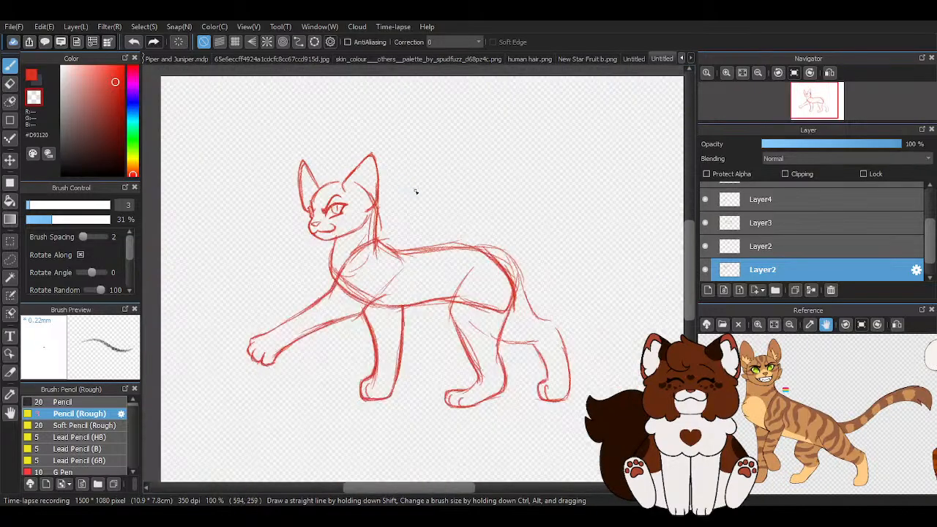
- Reinforce the near ear's front edge in red and draw the curved inner fold from that edge down to the head
scroll(485, 180, up, 4)
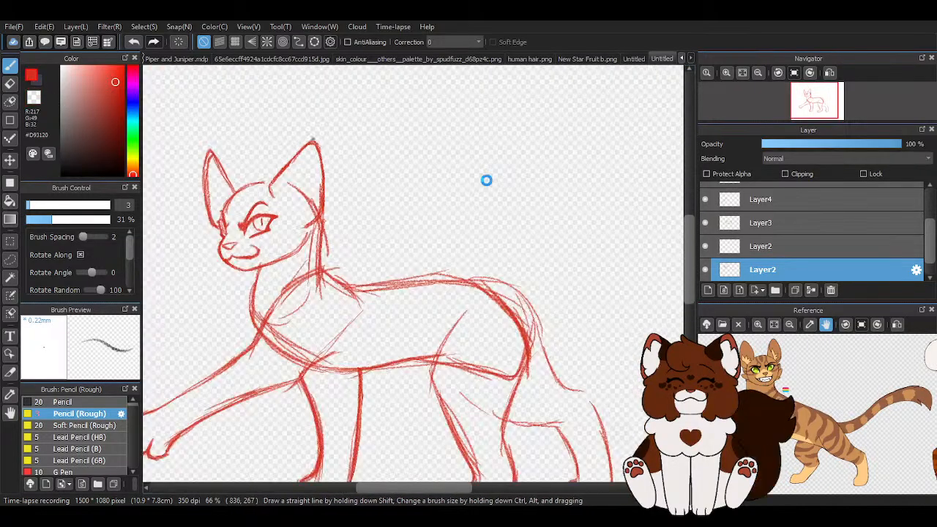
scroll(410, 209, down, 3)
scroll(278, 204, up, 4)
scroll(278, 204, up, 2)
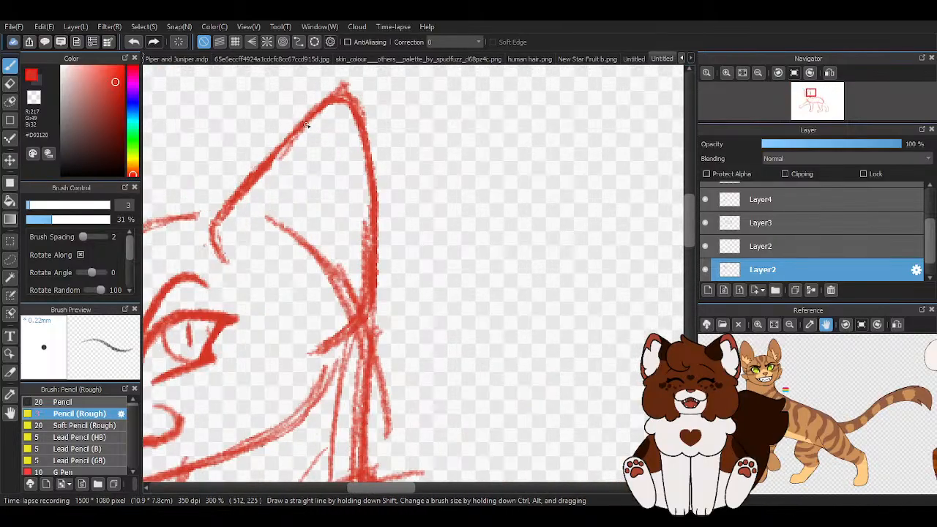
drag(338, 93, 232, 223)
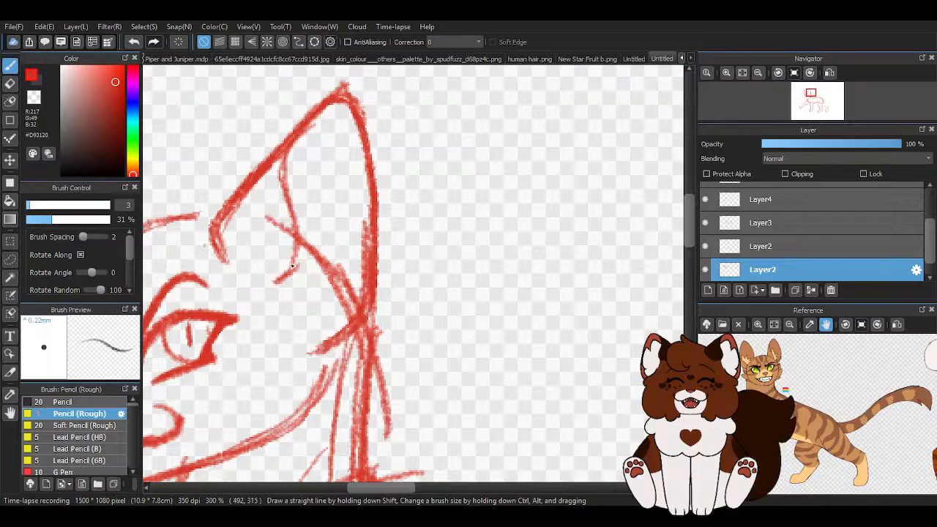
mouse_move(281, 280)
mouse_down()
mouse_move(290, 244)
mouse_move(278, 181)
mouse_up()
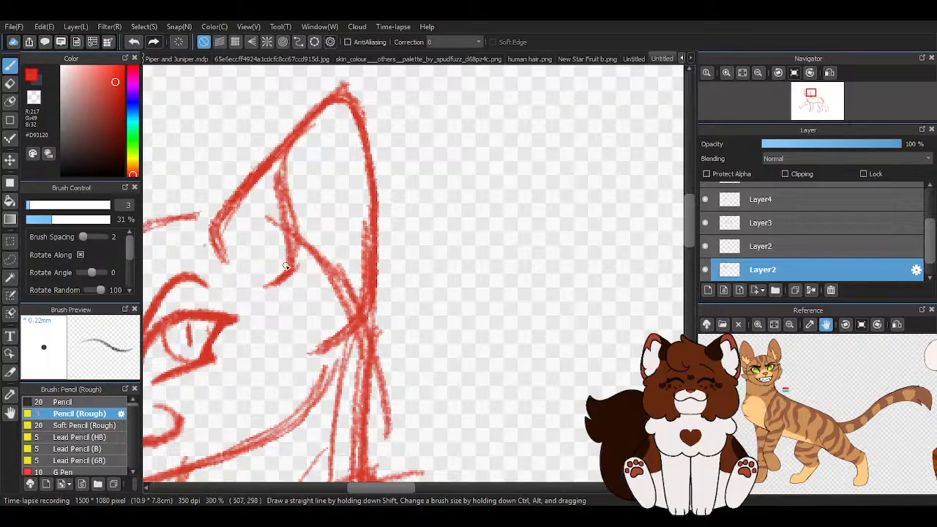
mouse_move(294, 240)
mouse_down()
mouse_move(278, 168)
mouse_move(311, 119)
mouse_up()
scroll(492, 216, down, 3)
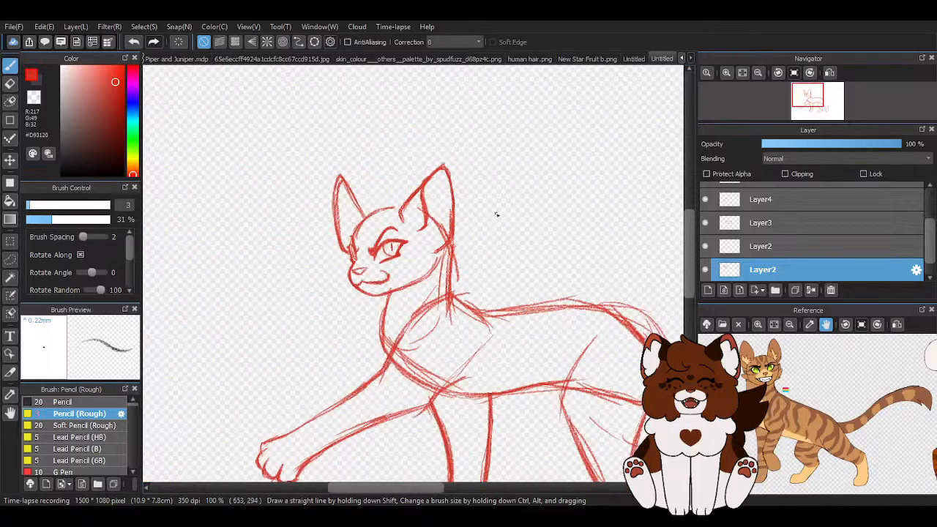
- Darken the near ear's back edge from the tip down to its base
scroll(477, 217, up, 3)
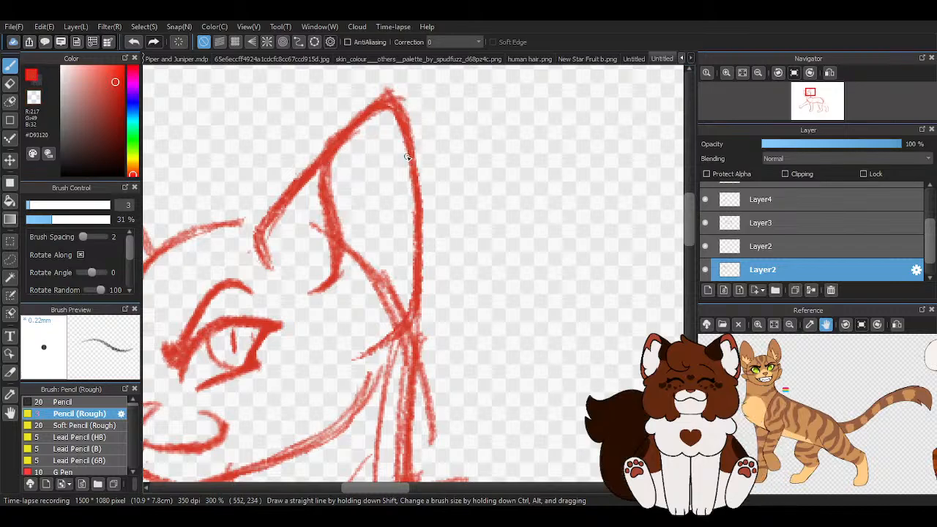
drag(399, 118, 431, 291)
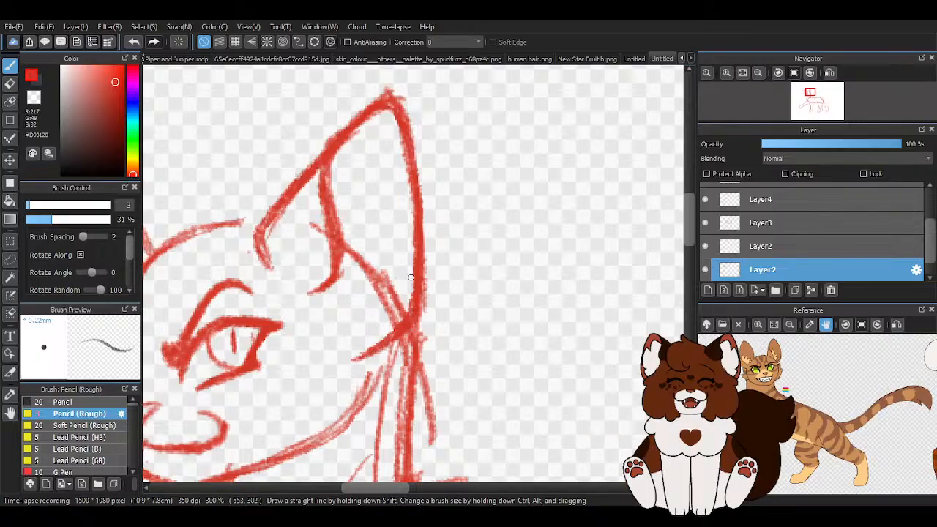
scroll(410, 278, down, 5)
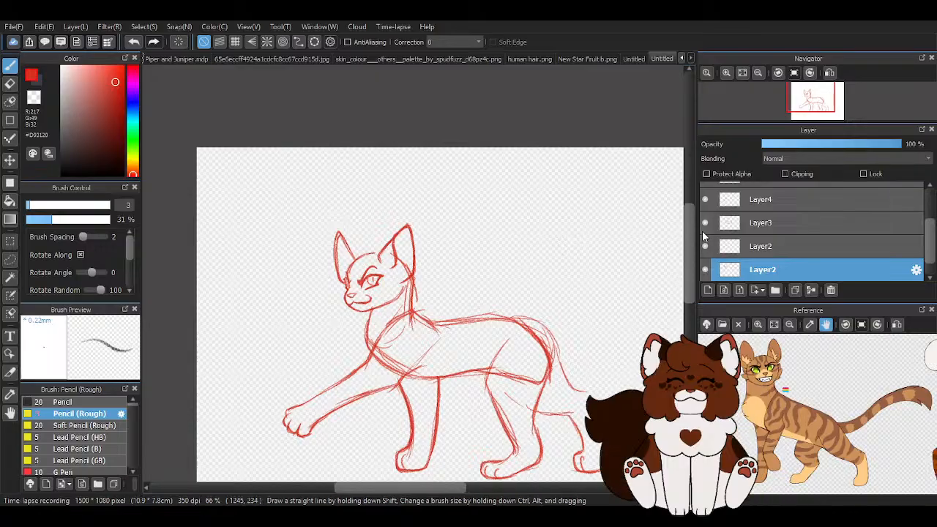
- Hide Layer3 and the other body and leg layers above it, leaving only the head drawing shown
click(704, 224)
click(705, 205)
scroll(707, 207, up, 1)
scroll(706, 207, up, 1)
click(706, 216)
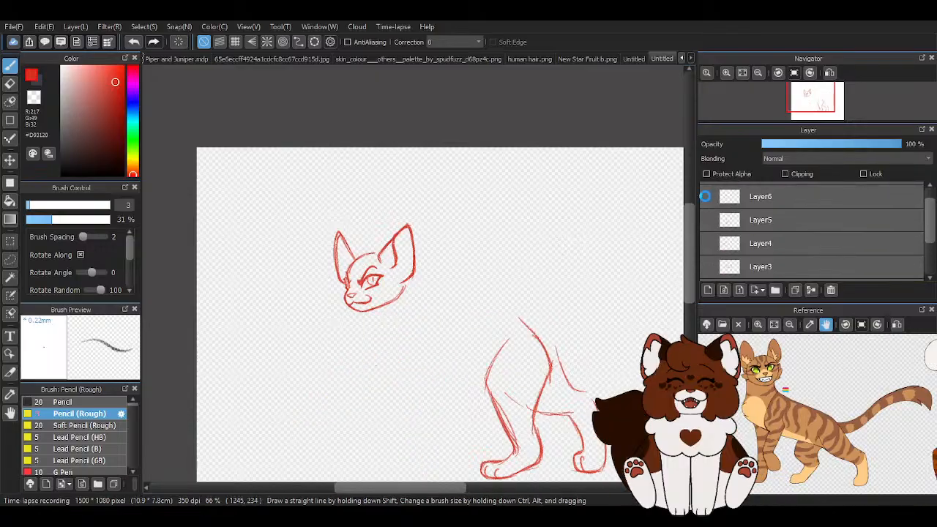
click(704, 195)
scroll(705, 196, up, 1)
click(705, 196)
scroll(805, 227, down, 4)
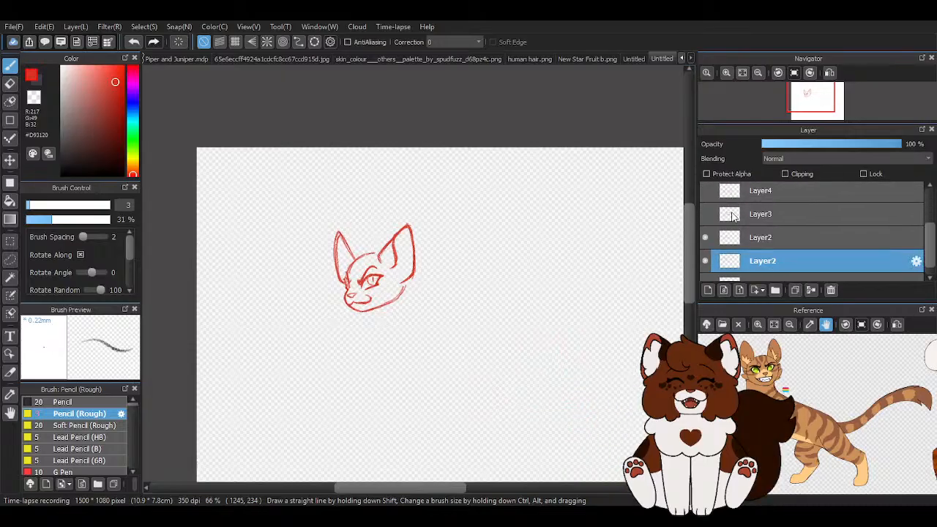
- Extend the jaw line up into the near ear's base and draw jagged fur tufts inside that ear
scroll(386, 316, up, 3)
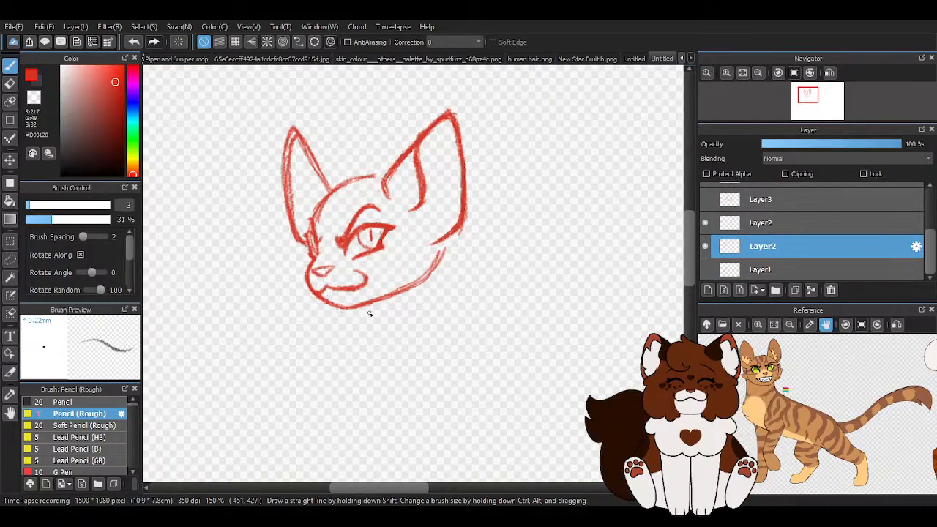
scroll(459, 171, up, 1)
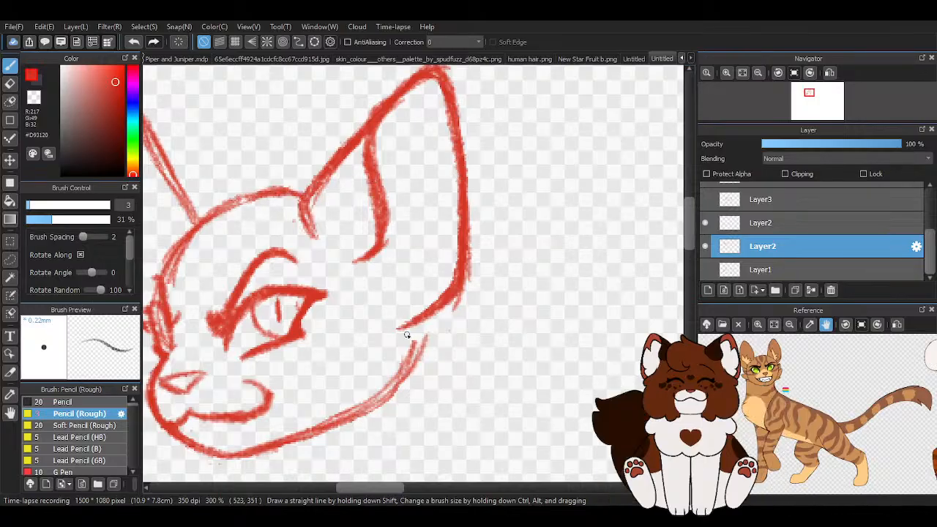
scroll(410, 304, down, 1)
scroll(404, 276, down, 3)
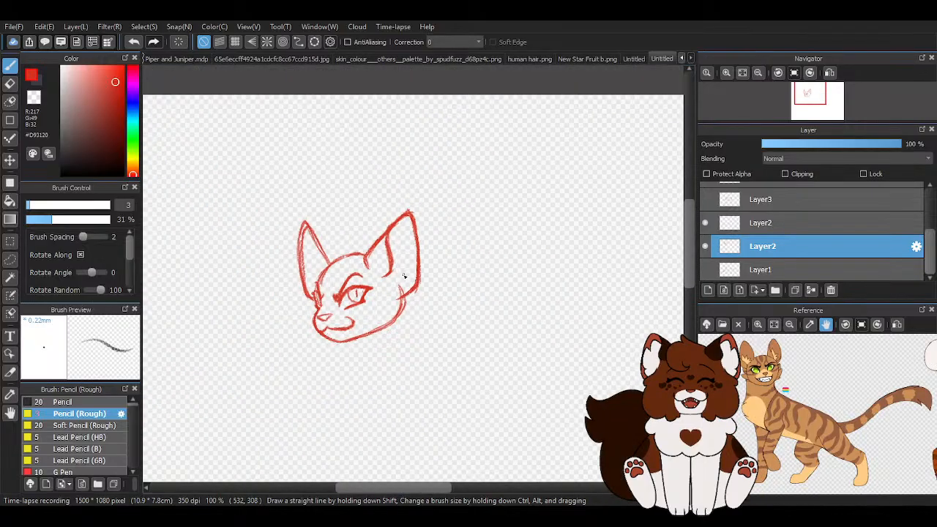
scroll(380, 301, up, 1)
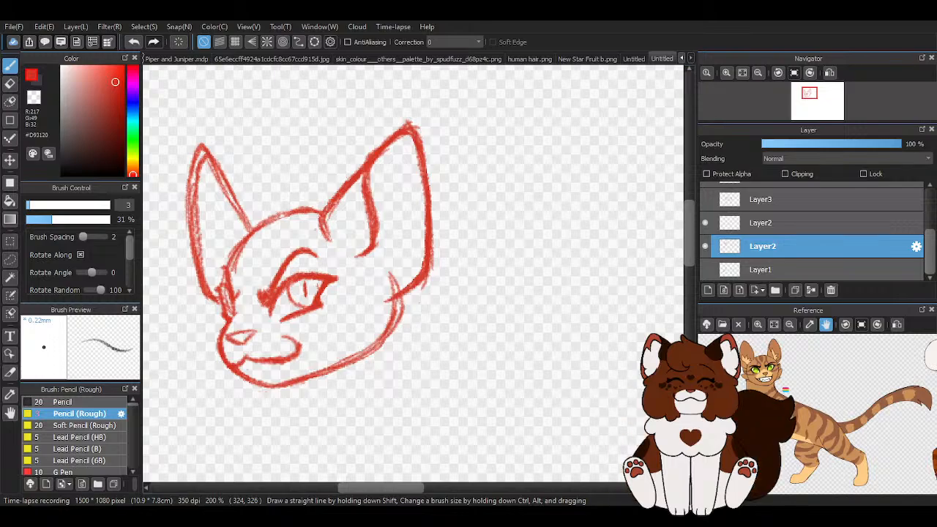
scroll(377, 232, up, 1)
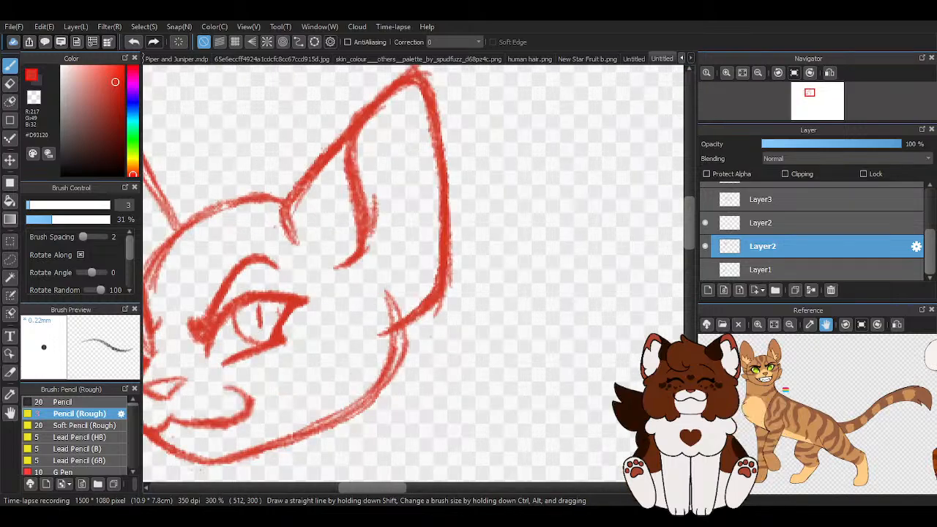
drag(376, 189, 383, 268)
mouse_move(402, 238)
mouse_down()
mouse_move(380, 300)
mouse_move(404, 243)
mouse_move(378, 197)
mouse_up()
scroll(422, 226, down, 4)
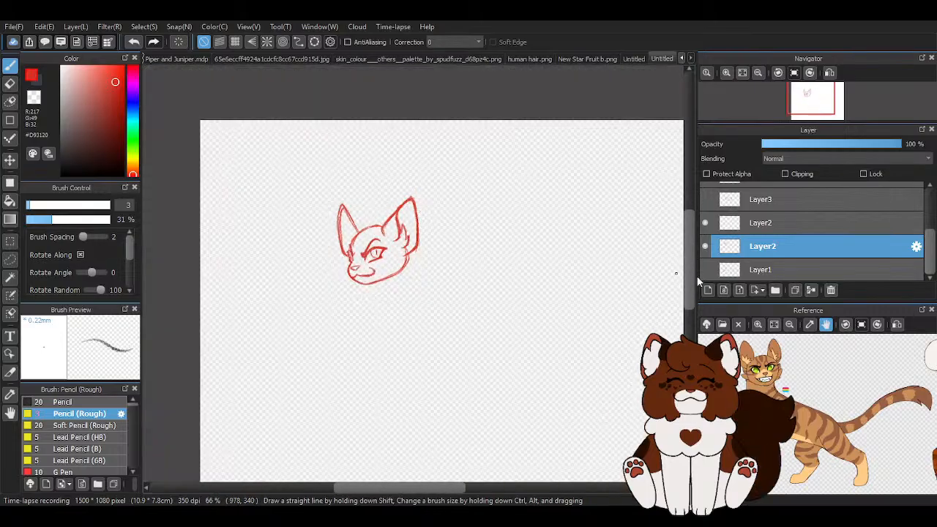
- Select the Layer2 above the head drawing and sketch pointed fur tufts along the near cheek from the ear base to the jaw
click(739, 222)
scroll(340, 240, up, 3)
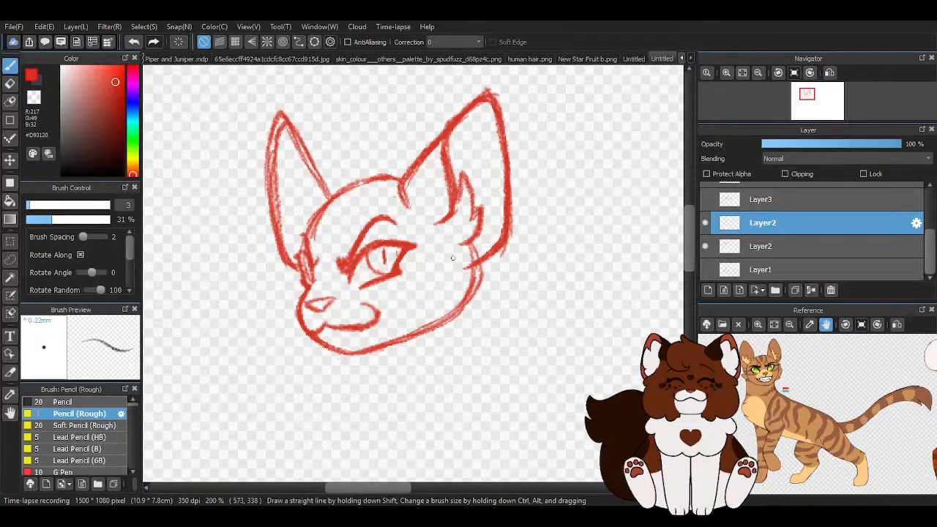
scroll(452, 258, up, 1)
mouse_move(468, 256)
mouse_down()
mouse_move(554, 246)
mouse_move(439, 368)
mouse_move(387, 389)
mouse_up()
scroll(434, 291, down, 2)
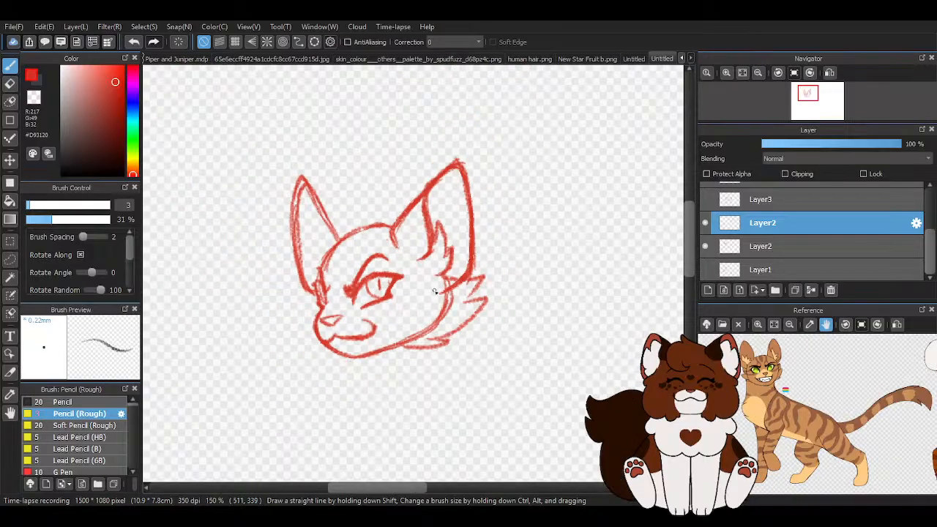
- Sketch pointed fur tufts along the far cheek from the ear base down past the chin
scroll(434, 292, up, 1)
scroll(271, 269, up, 1)
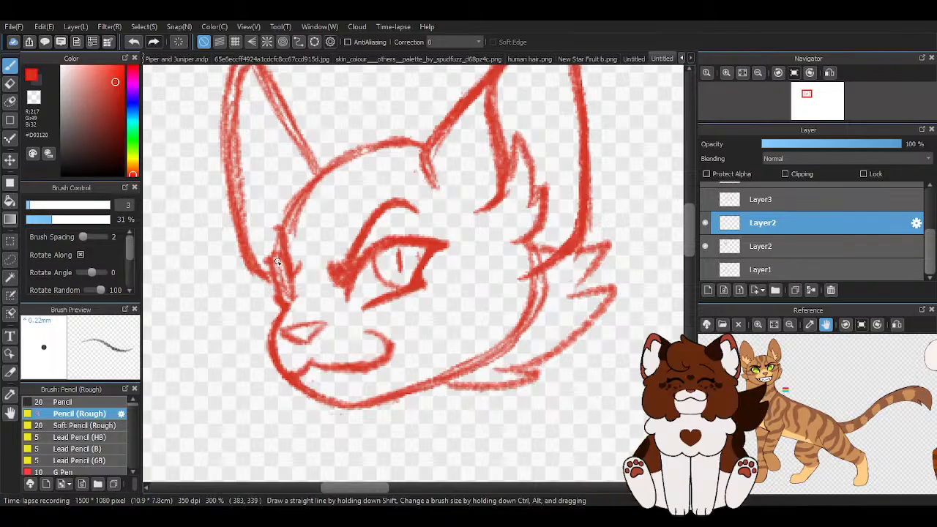
mouse_move(281, 249)
mouse_down()
mouse_move(256, 264)
mouse_move(277, 370)
mouse_move(291, 387)
mouse_move(260, 390)
mouse_move(319, 409)
mouse_up()
scroll(321, 388, down, 1)
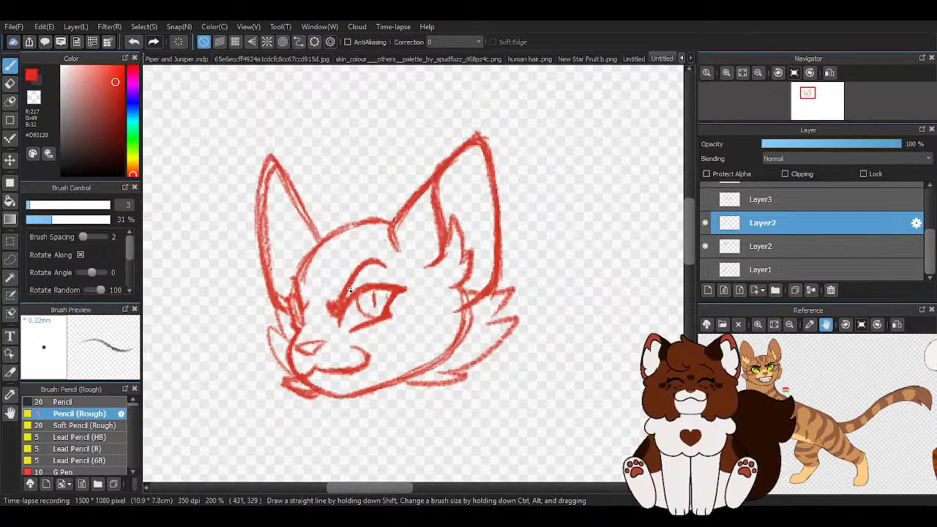
- Transform the cheek fur to be slightly narrower and tilt it a little to fit the head
key(ctrl+t)
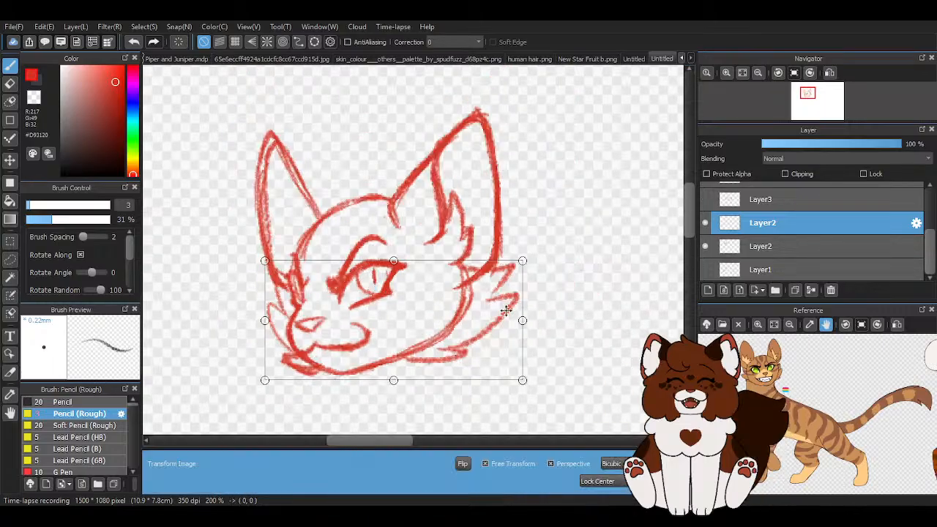
drag(521, 319, 509, 320)
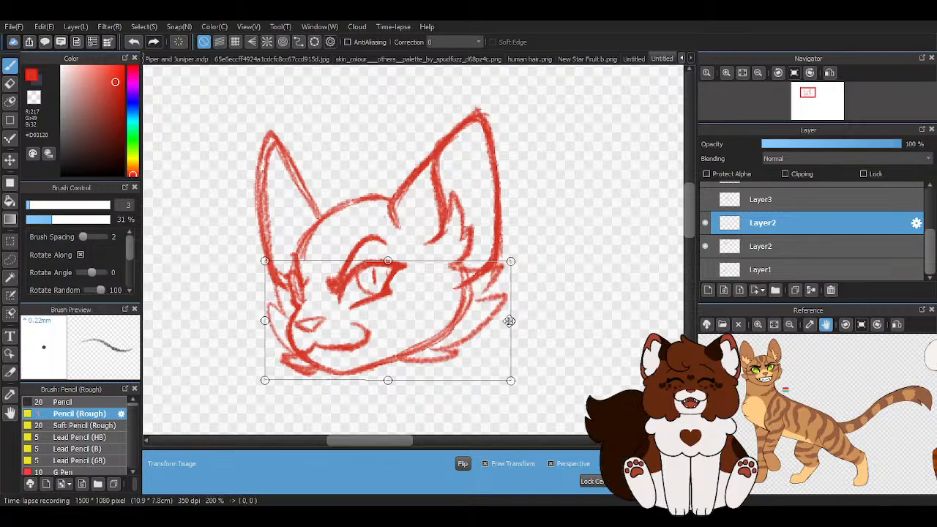
drag(382, 380, 385, 380)
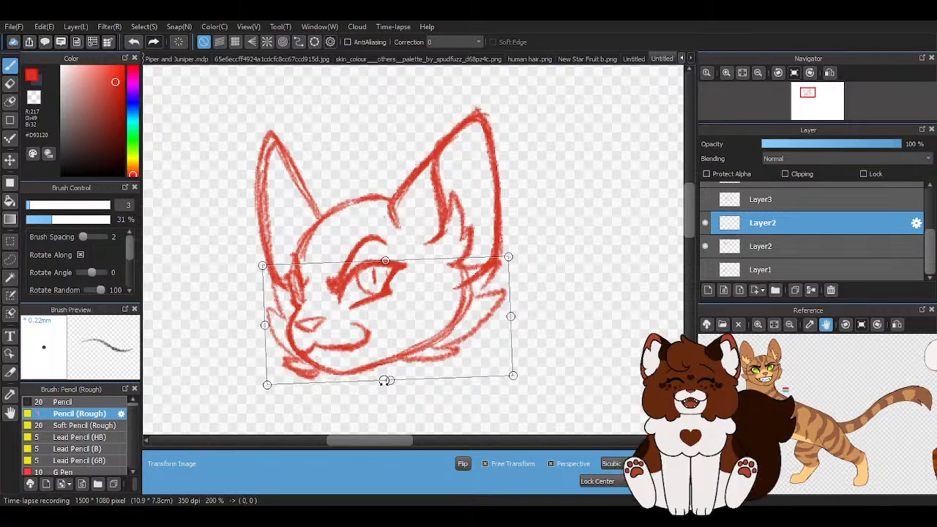
drag(382, 260, 382, 258)
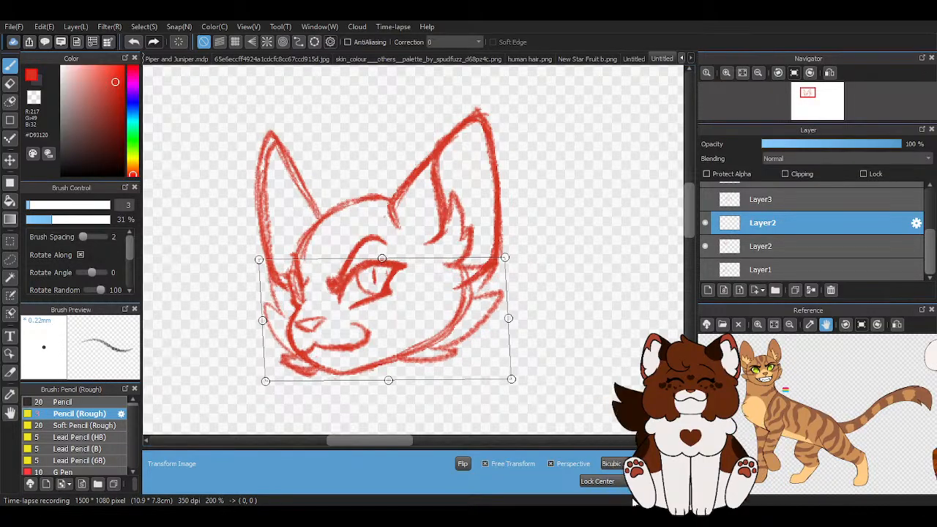
key(Return)
- Erase the lowest tuft of the far cheek's fur with the eraser at size 24
scroll(454, 439, up, 2)
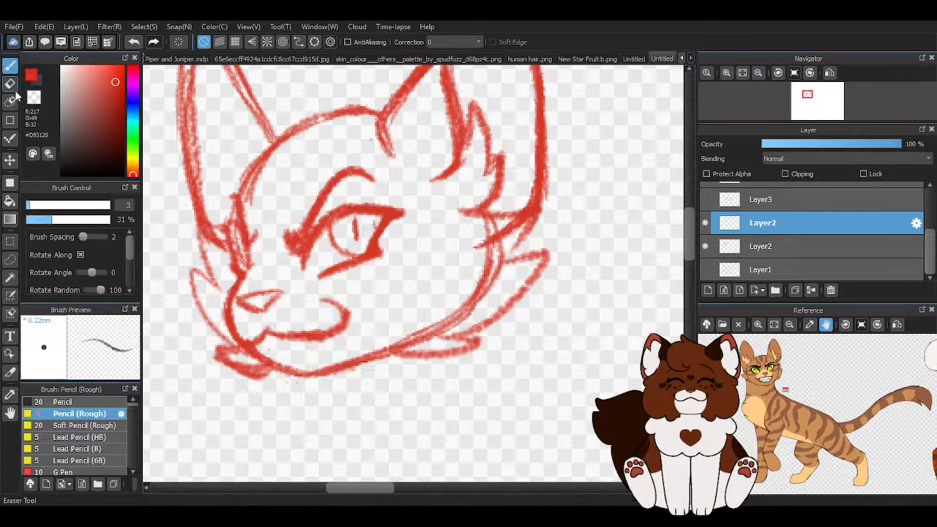
key(e)
click(69, 207)
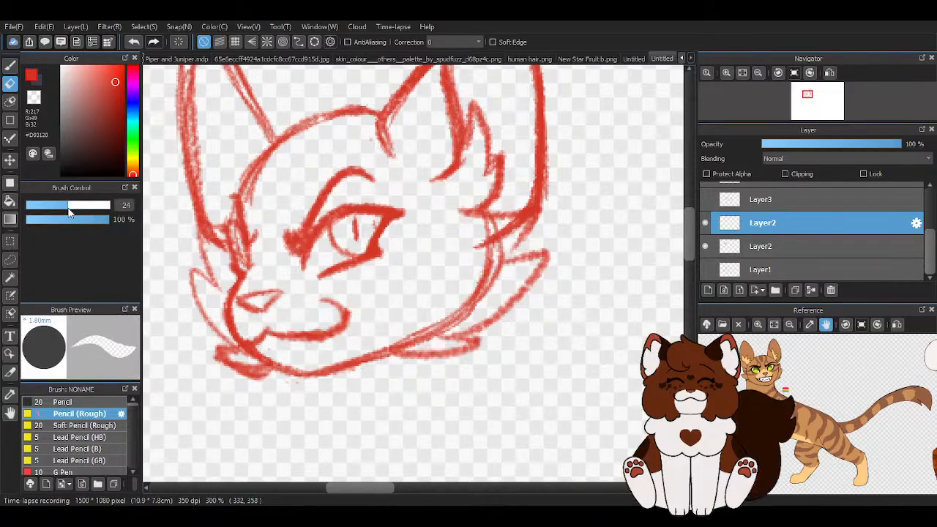
scroll(179, 401, up, 1)
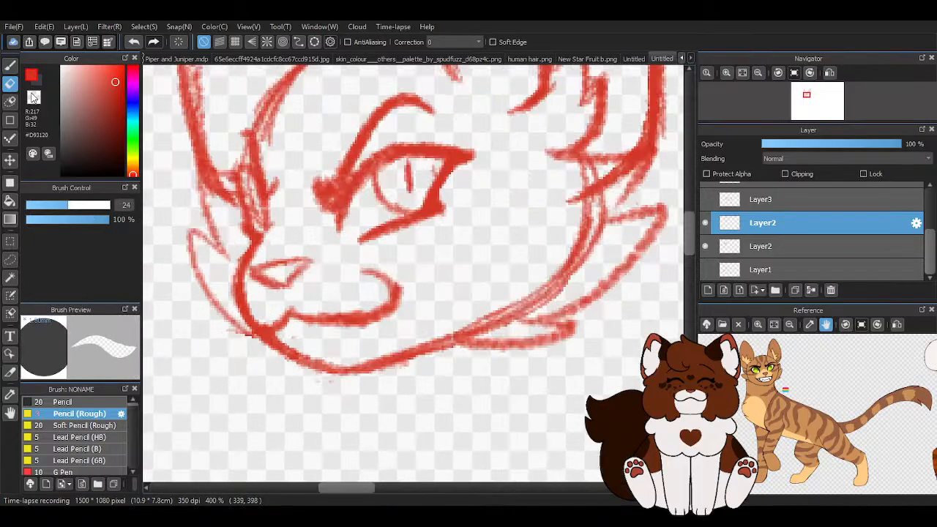
- Redraw the far cheek's lowest tuft in red with the Pencil (Rough) brush and darken the tufts above it
click(10, 66)
drag(224, 329, 314, 361)
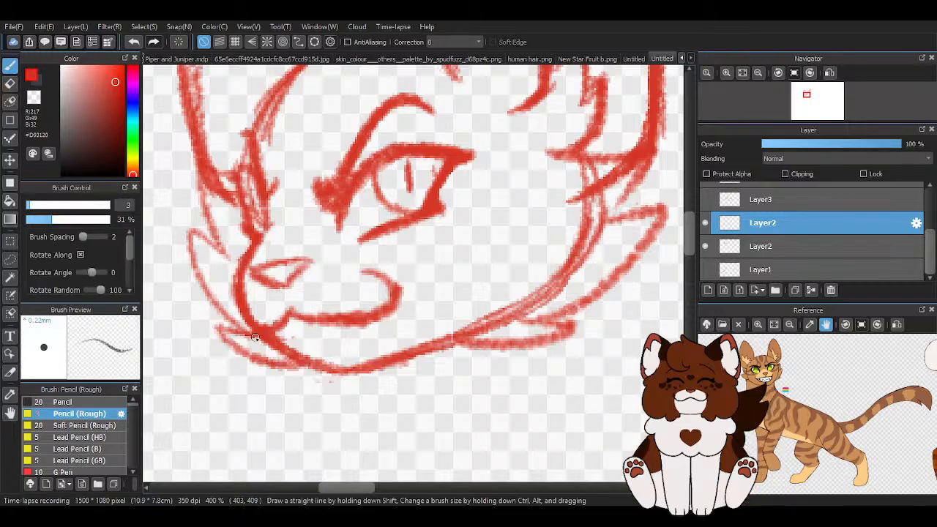
drag(192, 234, 221, 316)
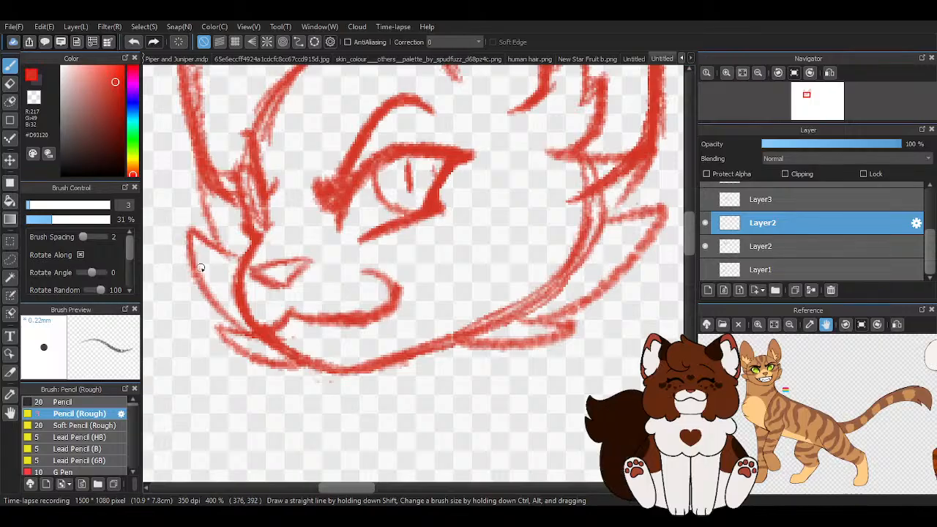
drag(200, 270, 257, 337)
drag(219, 313, 253, 332)
scroll(257, 325, down, 3)
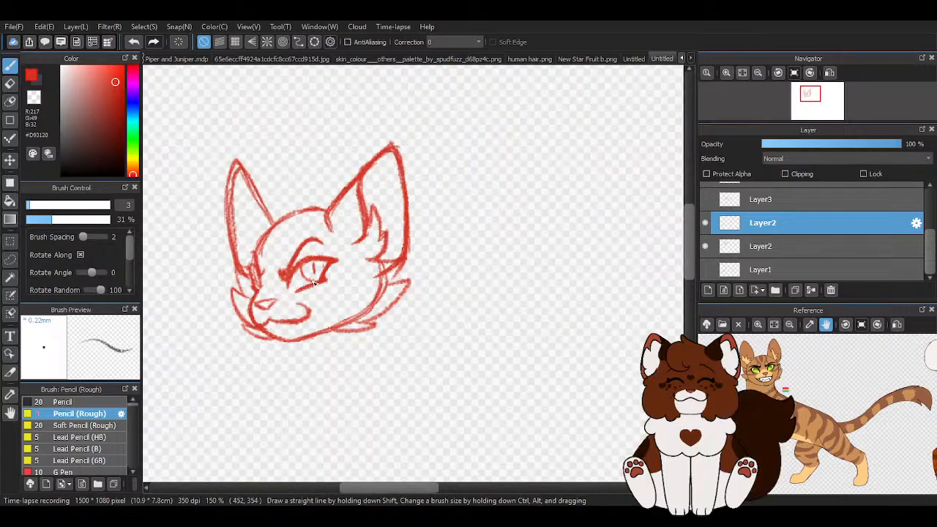
click(705, 246)
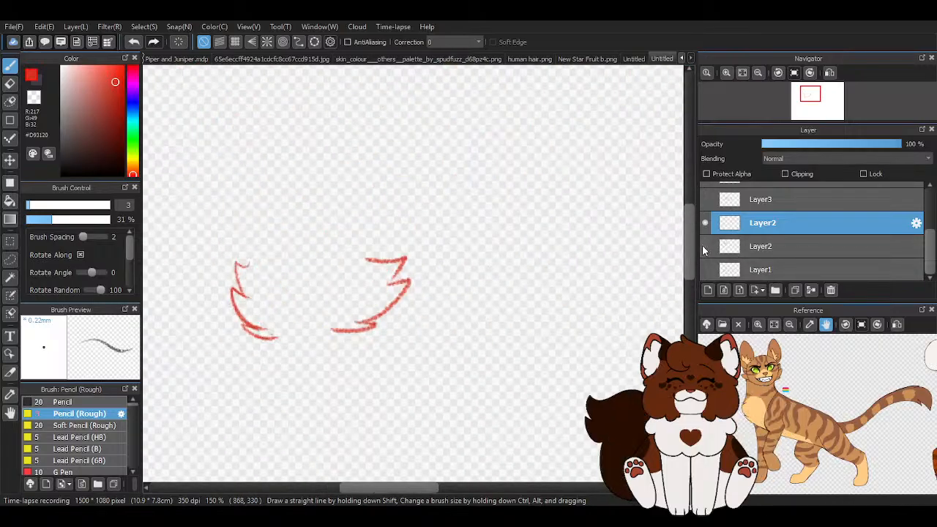
click(705, 246)
scroll(365, 223, up, 3)
mouse_move(338, 144)
mouse_down()
mouse_move(281, 173)
mouse_move(282, 219)
mouse_move(329, 227)
mouse_move(275, 215)
mouse_move(322, 314)
mouse_move(386, 348)
mouse_up()
scroll(336, 348, down, 4)
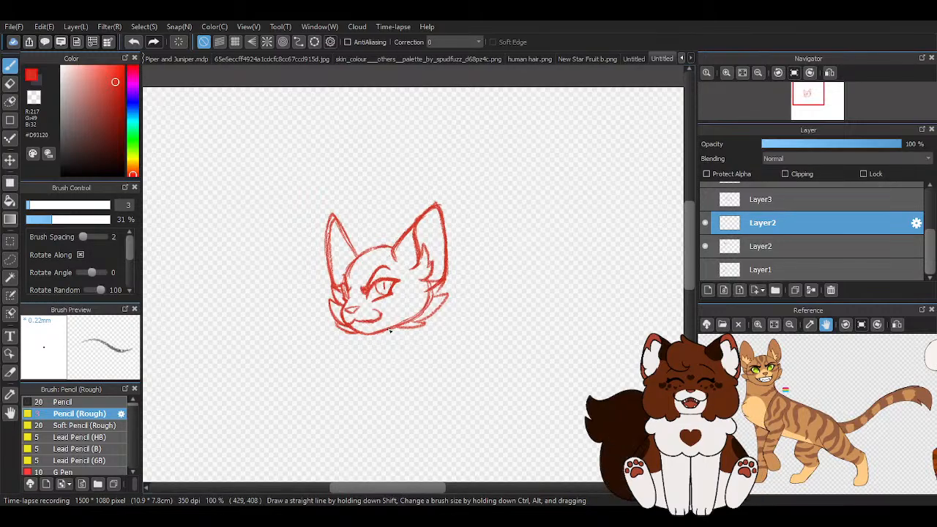
- Darken the near cheek's fur outline from the jaw up to the ear base
scroll(450, 320, up, 4)
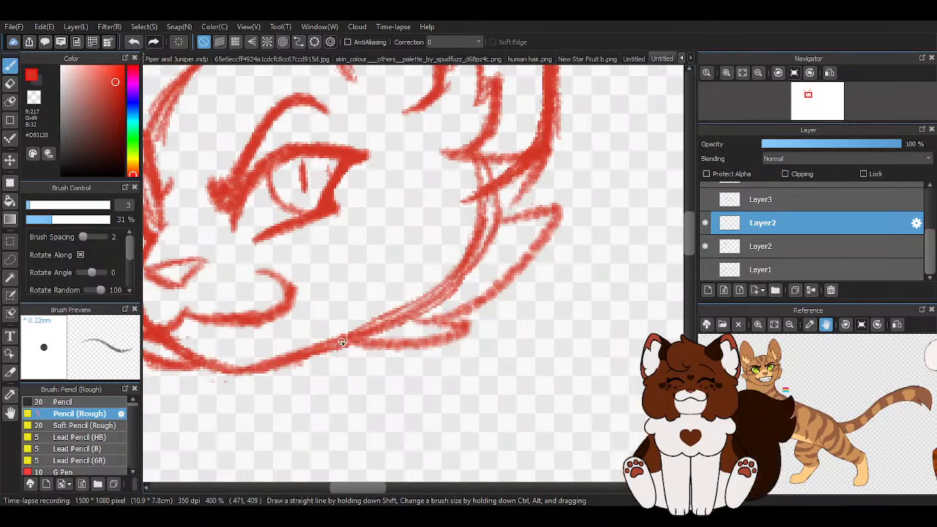
mouse_move(333, 339)
mouse_down()
mouse_move(464, 332)
mouse_move(422, 322)
mouse_move(493, 280)
mouse_move(534, 212)
mouse_move(502, 219)
mouse_move(470, 147)
mouse_move(546, 150)
mouse_move(493, 215)
mouse_move(524, 199)
mouse_up()
scroll(396, 281, down, 3)
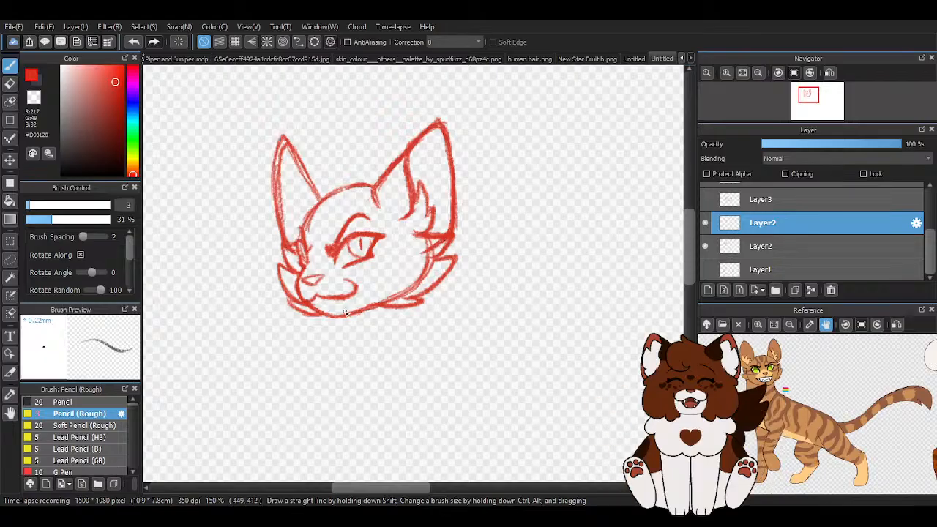
- Trim the lower edge of the far cheek's lowest tuft with transparent colour and switch back to red
scroll(355, 305, up, 3)
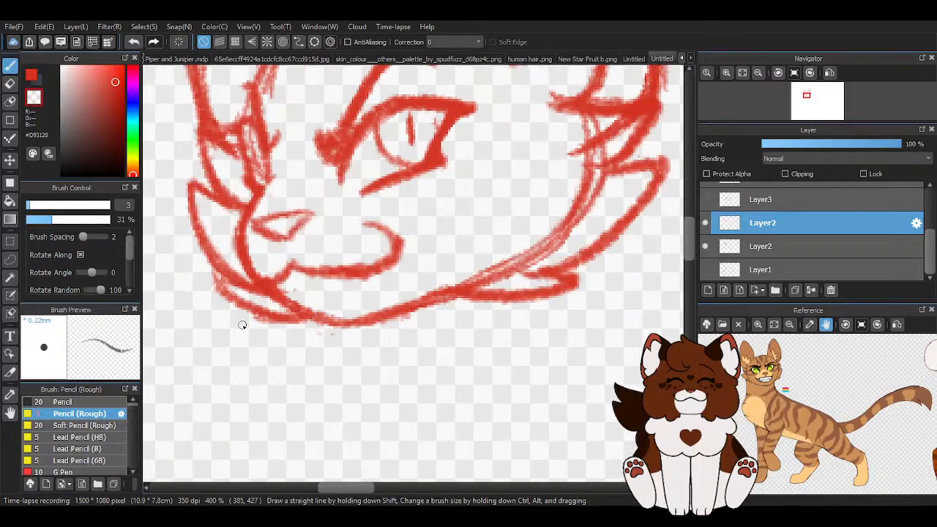
mouse_move(242, 324)
mouse_down()
mouse_move(204, 290)
mouse_move(235, 291)
mouse_move(189, 251)
mouse_move(218, 277)
mouse_move(327, 319)
mouse_move(219, 316)
mouse_move(248, 295)
mouse_move(309, 310)
mouse_up()
click(32, 75)
scroll(341, 336, down, 4)
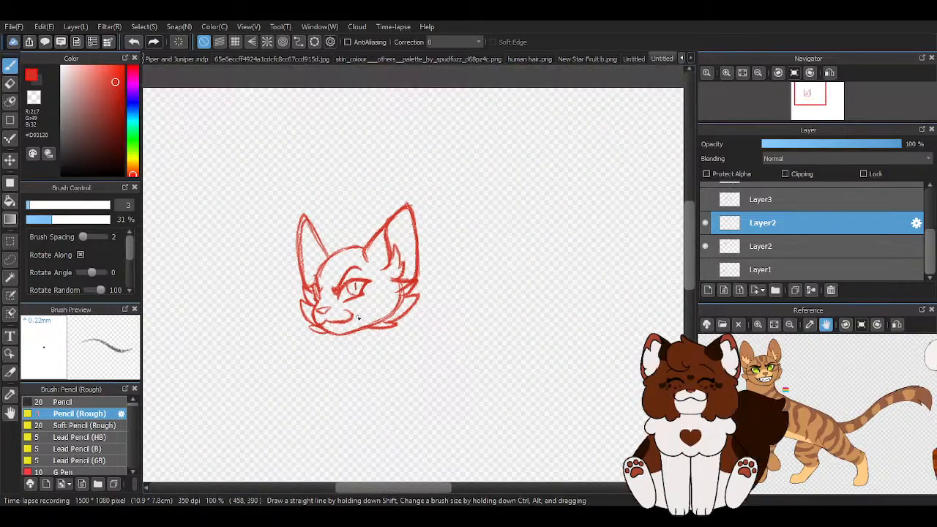
scroll(317, 335, up, 1)
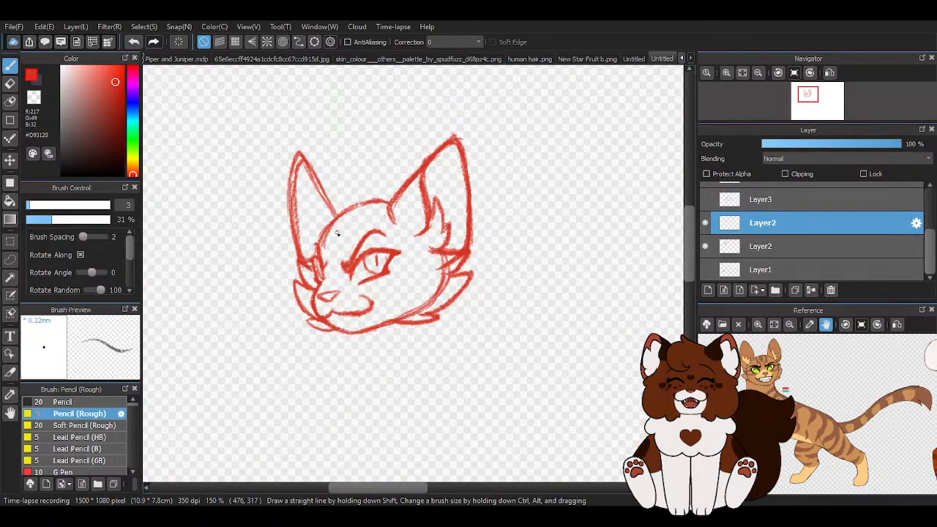
scroll(342, 235, up, 1)
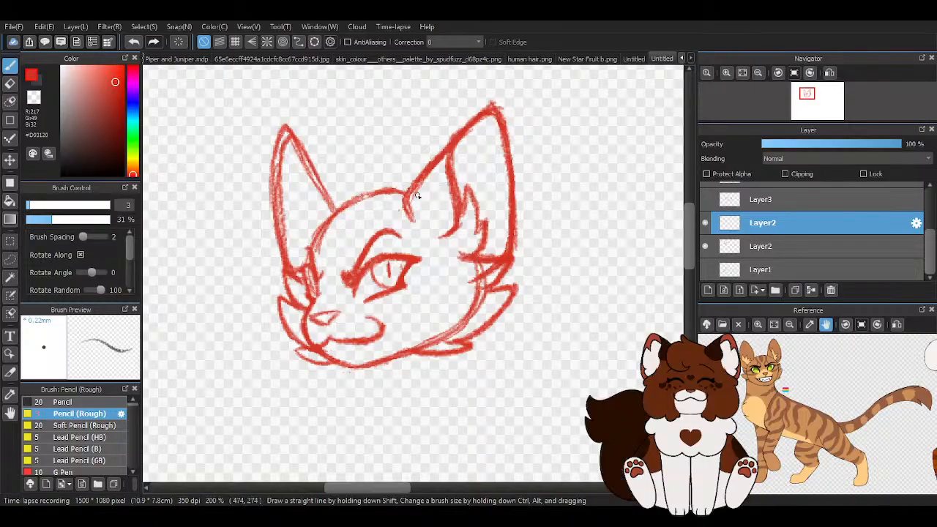
mouse_move(393, 193)
mouse_down()
mouse_move(292, 180)
mouse_move(317, 201)
mouse_move(271, 218)
mouse_move(338, 258)
mouse_up()
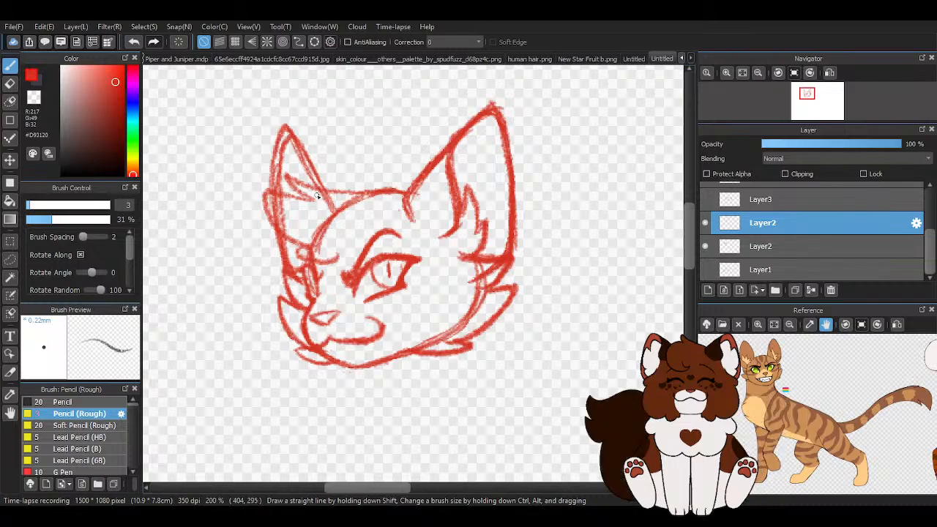
click(132, 42)
click(132, 42)
click(132, 42)
click(131, 42)
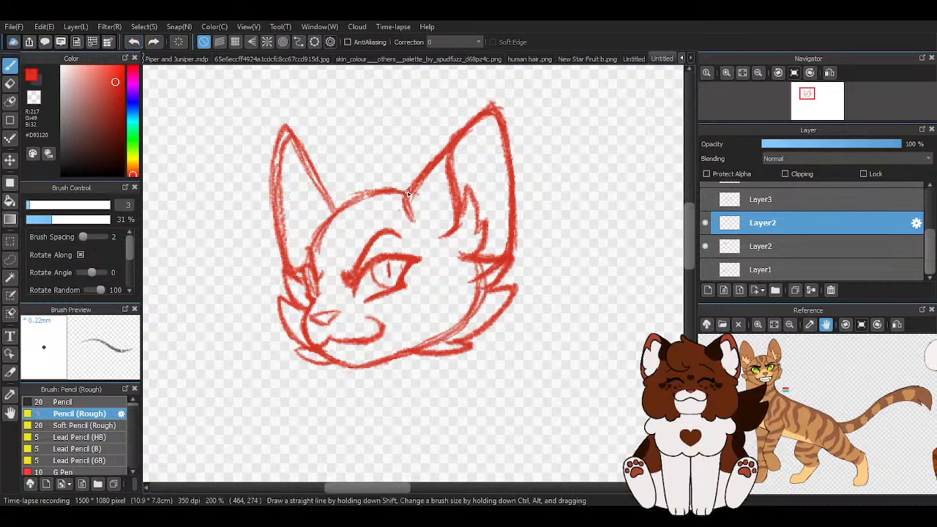
mouse_move(411, 192)
mouse_down()
mouse_move(291, 180)
mouse_move(307, 219)
mouse_move(265, 235)
mouse_move(305, 265)
mouse_move(332, 260)
mouse_up()
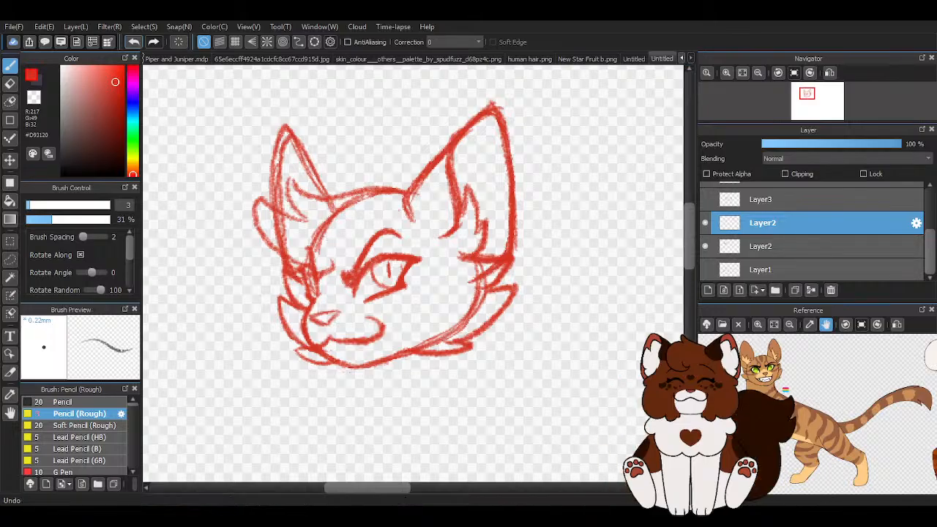
click(134, 42)
mouse_move(306, 216)
mouse_down()
mouse_move(254, 190)
mouse_move(305, 261)
mouse_up()
drag(318, 262, 331, 253)
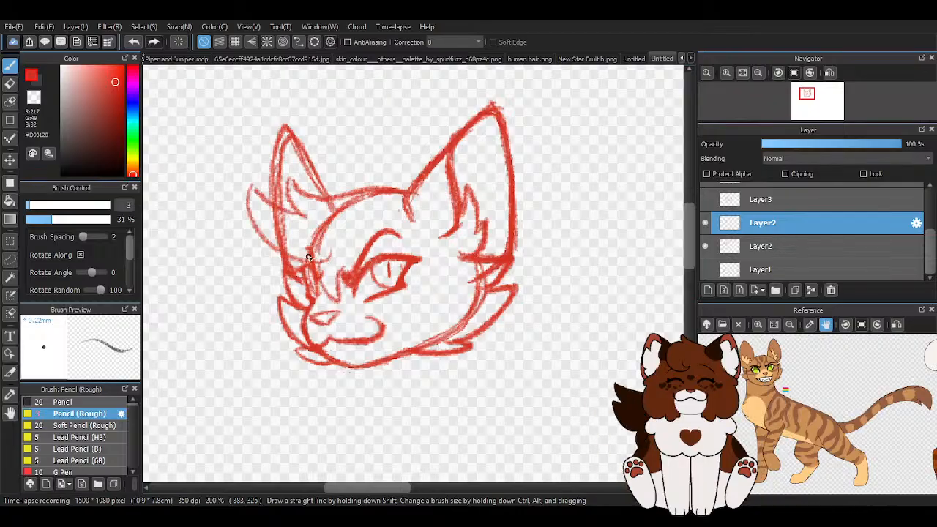
click(133, 42)
click(133, 43)
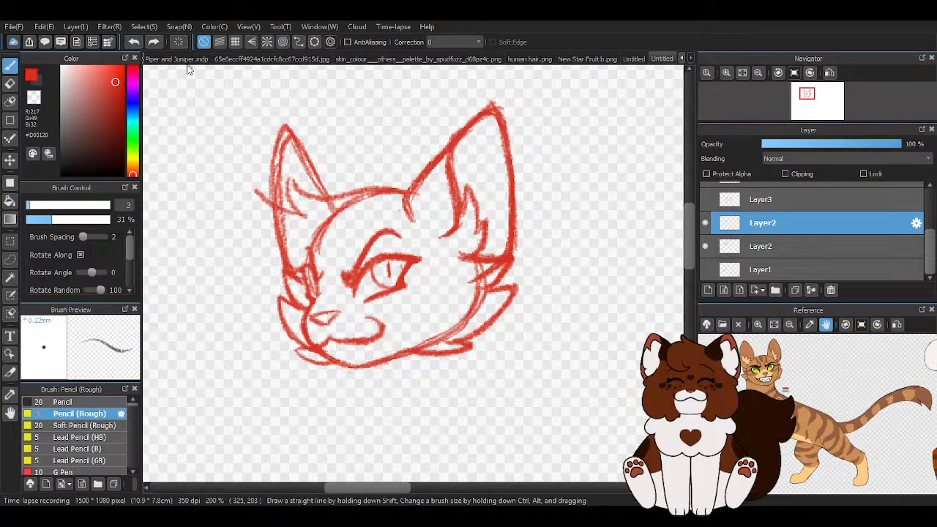
click(132, 43)
mouse_move(247, 247)
mouse_down()
mouse_move(265, 233)
mouse_move(252, 253)
mouse_move(287, 243)
mouse_up()
drag(300, 275, 336, 294)
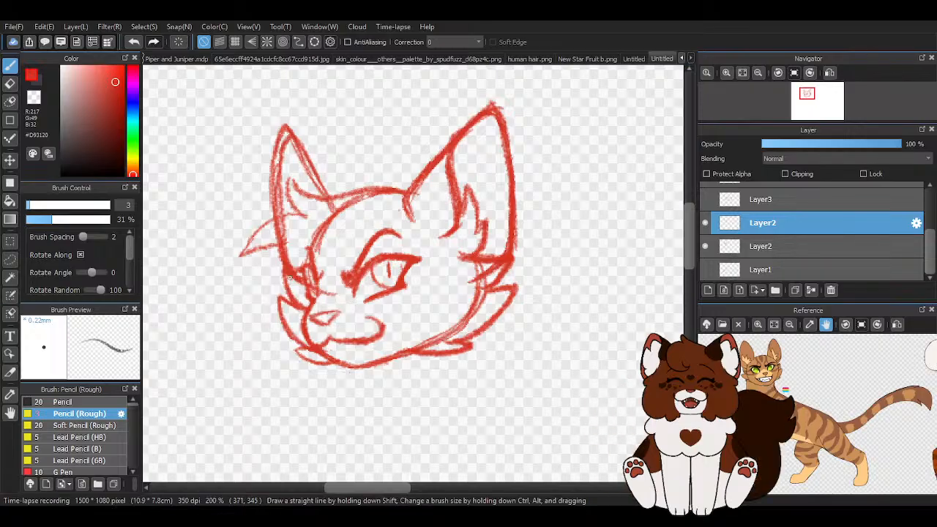
scroll(213, 273, up, 1)
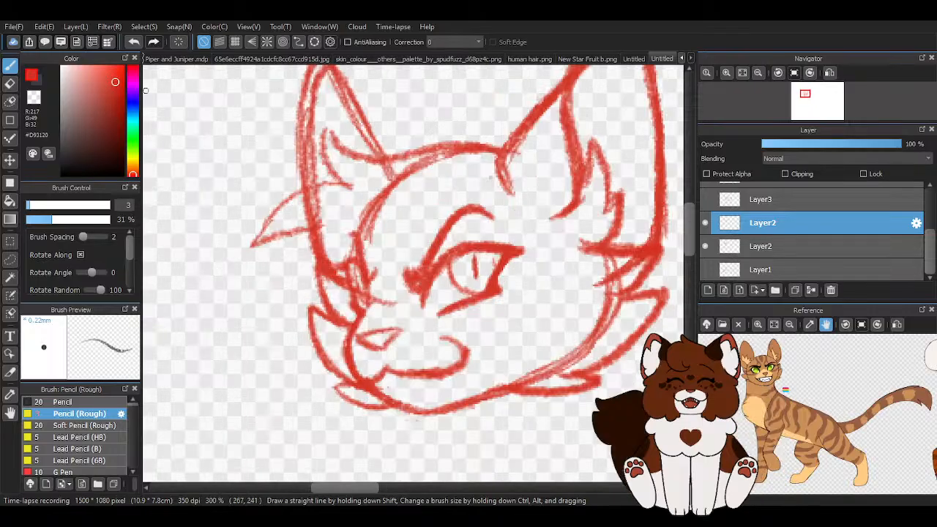
click(136, 42)
click(136, 41)
click(136, 42)
click(136, 42)
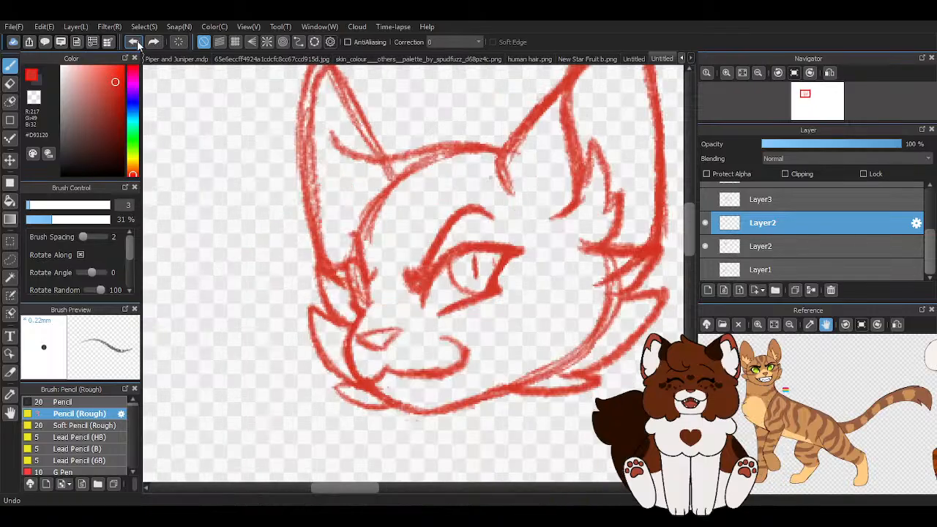
click(137, 42)
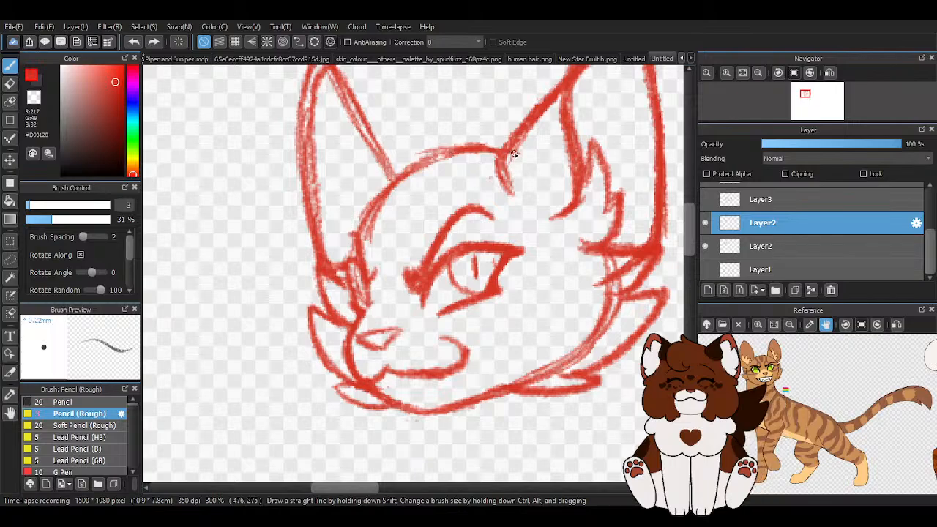
mouse_move(505, 151)
mouse_down()
mouse_move(440, 157)
mouse_move(329, 119)
mouse_move(357, 175)
mouse_move(291, 142)
mouse_move(312, 217)
mouse_up()
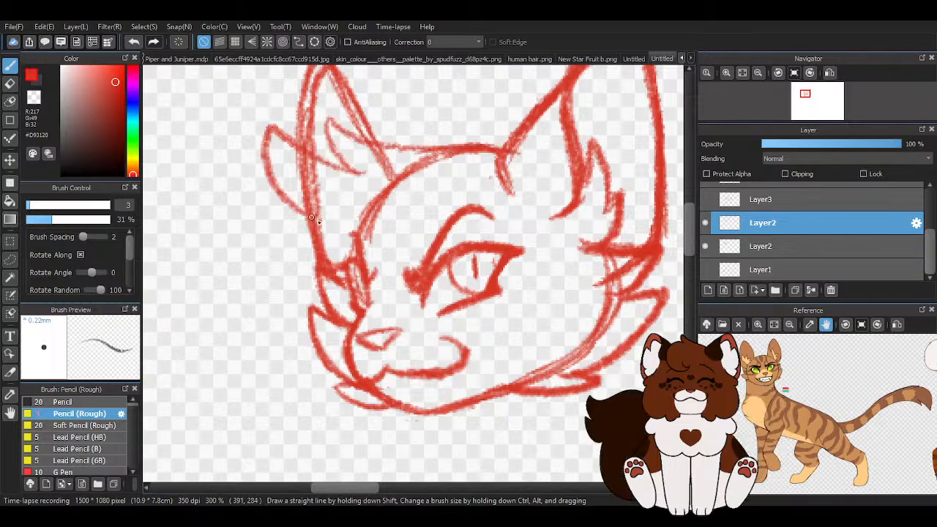
click(133, 42)
click(134, 42)
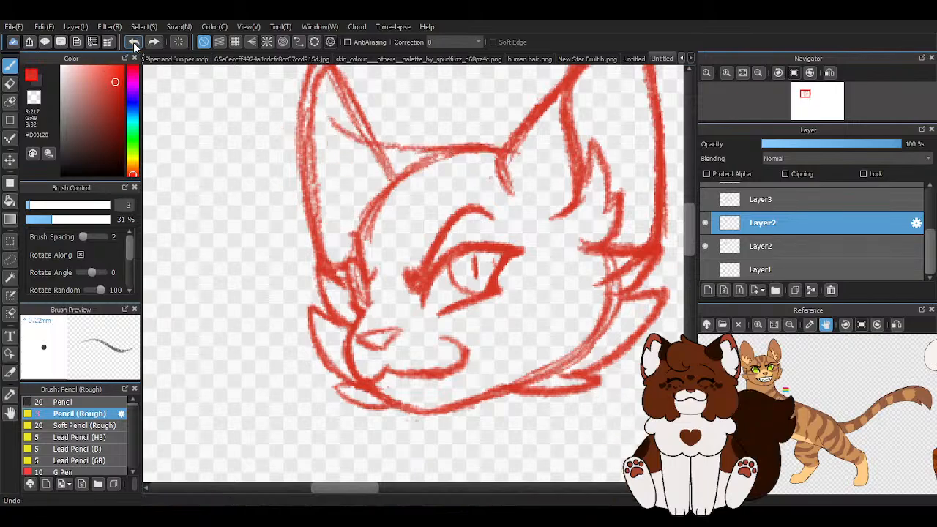
click(133, 41)
scroll(281, 231, down, 1)
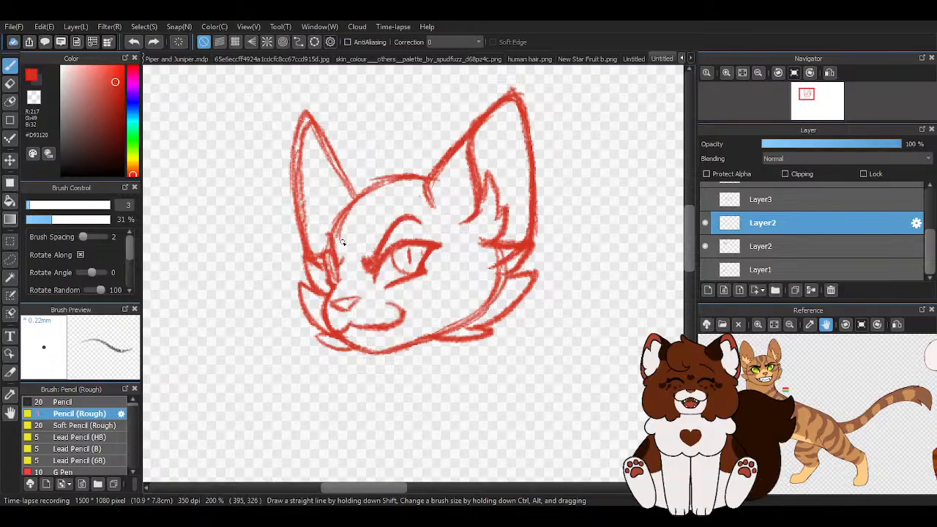
- Draw a pointed hair tuft in red from the top of the head across the far ear's base to the far eye
scroll(374, 188, up, 1)
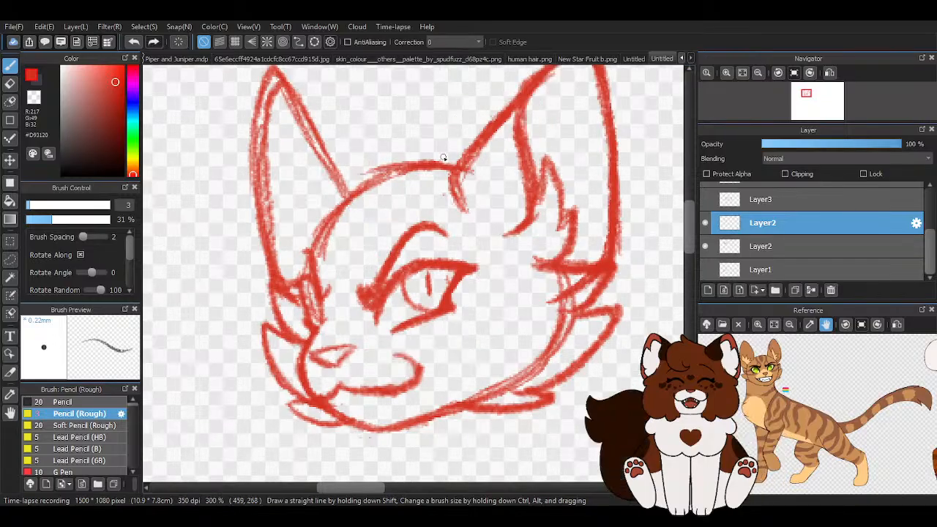
mouse_move(443, 158)
mouse_down()
mouse_move(282, 142)
mouse_move(313, 211)
mouse_move(230, 183)
mouse_move(271, 269)
mouse_up()
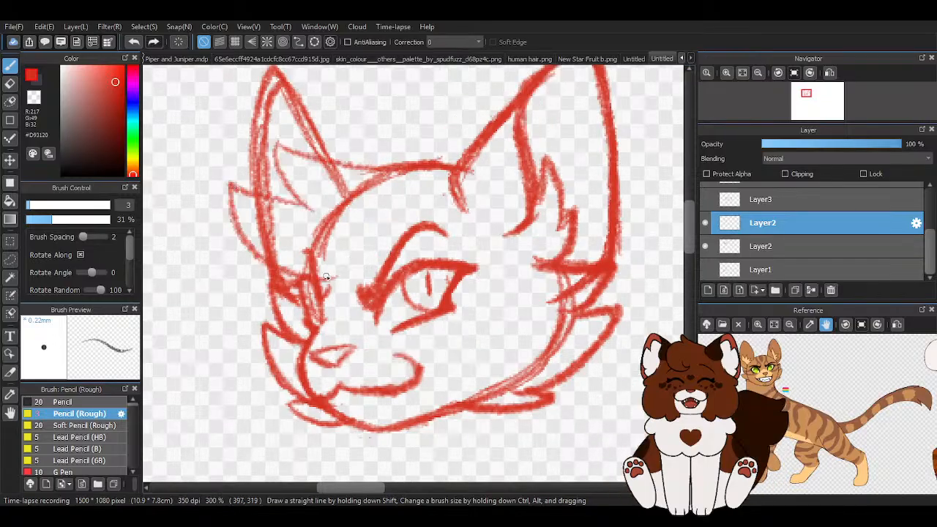
drag(326, 276, 346, 291)
mouse_move(301, 202)
mouse_down()
mouse_move(223, 180)
mouse_move(257, 260)
mouse_up()
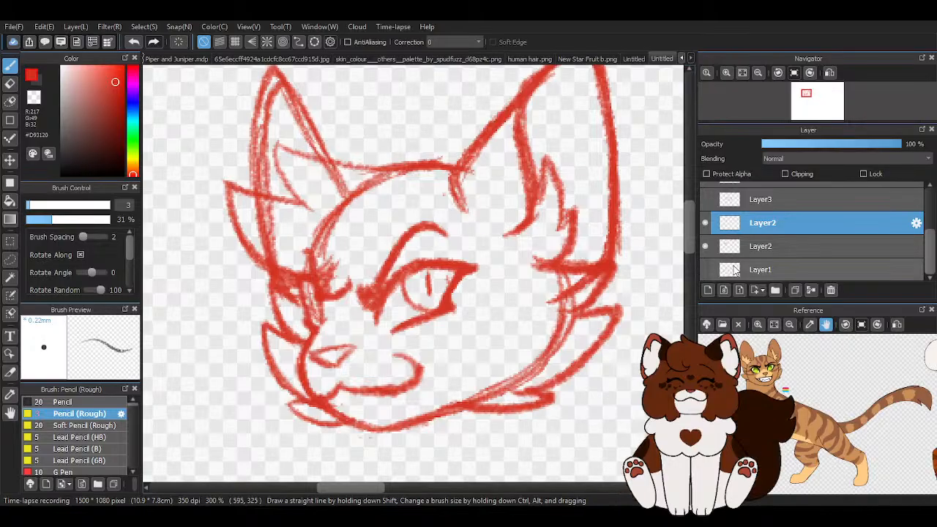
- Clean the rough edges of the hair tuft and near cheek fur with transparent colour while the lower Layer2 is hidden
click(704, 246)
scroll(264, 246, up, 1)
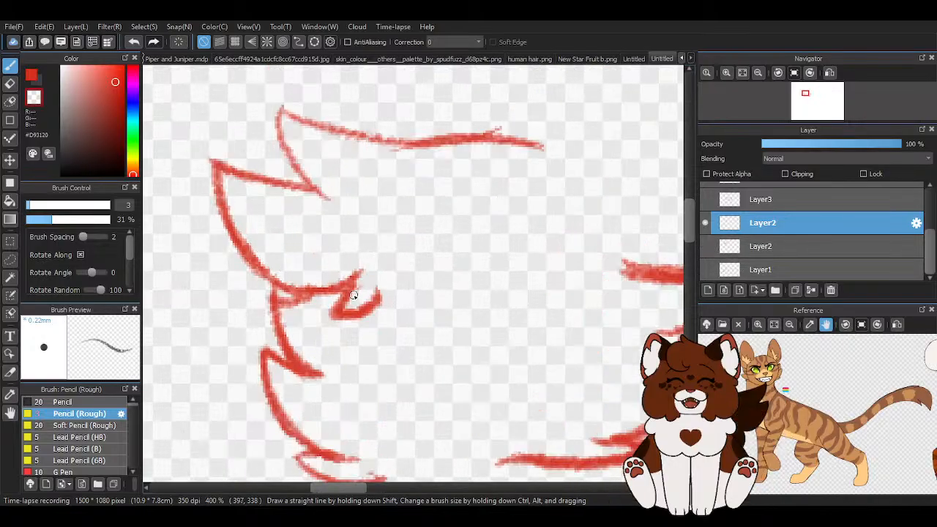
scroll(359, 189, down, 2)
scroll(322, 199, up, 2)
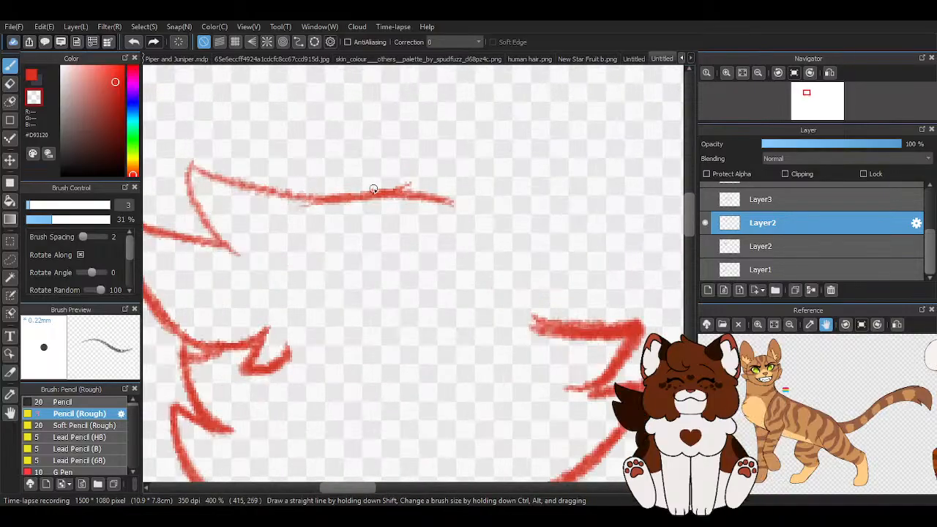
drag(373, 189, 450, 197)
scroll(476, 200, down, 2)
scroll(607, 274, up, 2)
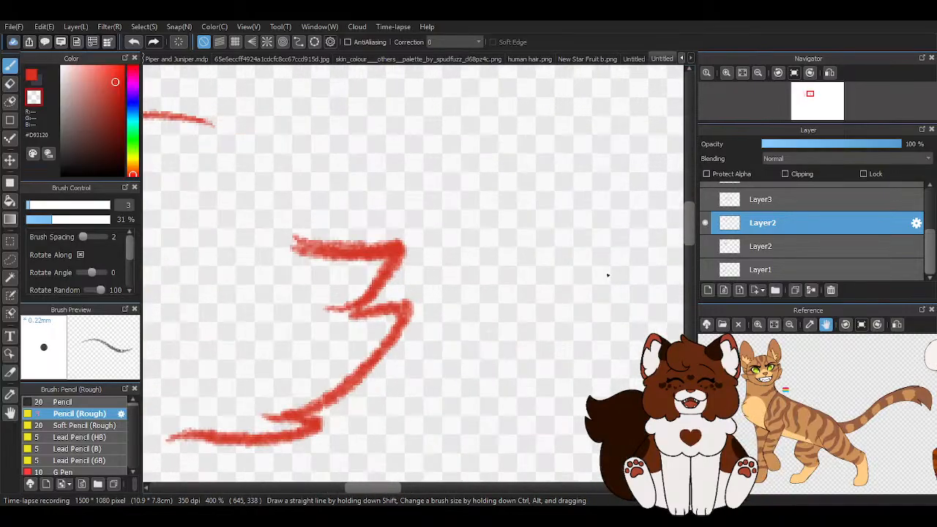
scroll(286, 244, up, 1)
mouse_move(379, 265)
mouse_down()
mouse_move(445, 253)
mouse_move(332, 321)
mouse_up()
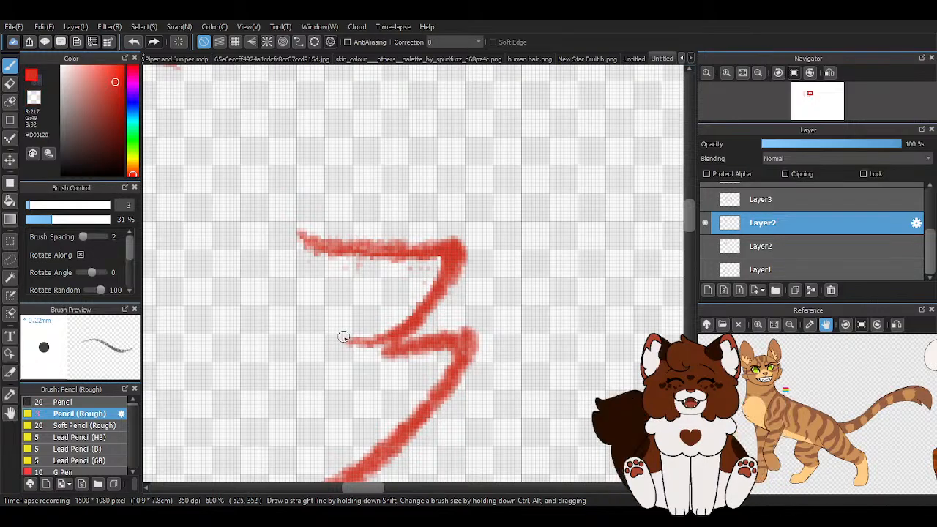
key(ctrl+z)
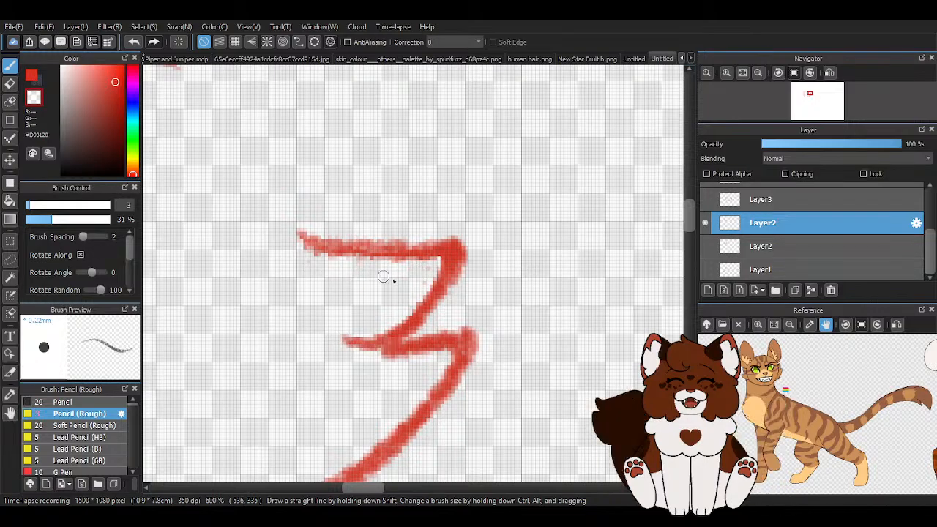
scroll(529, 296, down, 3)
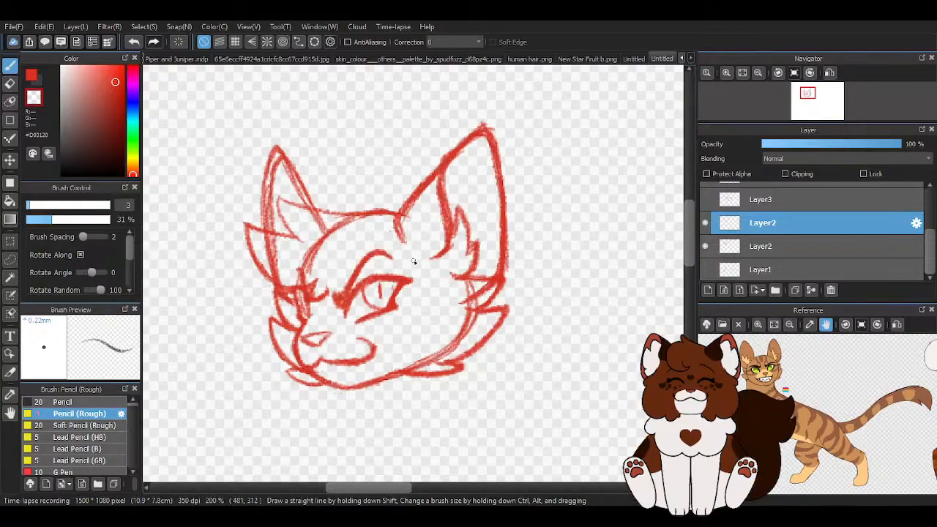
- Darken the hair tuft's top edge and its inner point over the far ear in red
scroll(399, 218, down, 2)
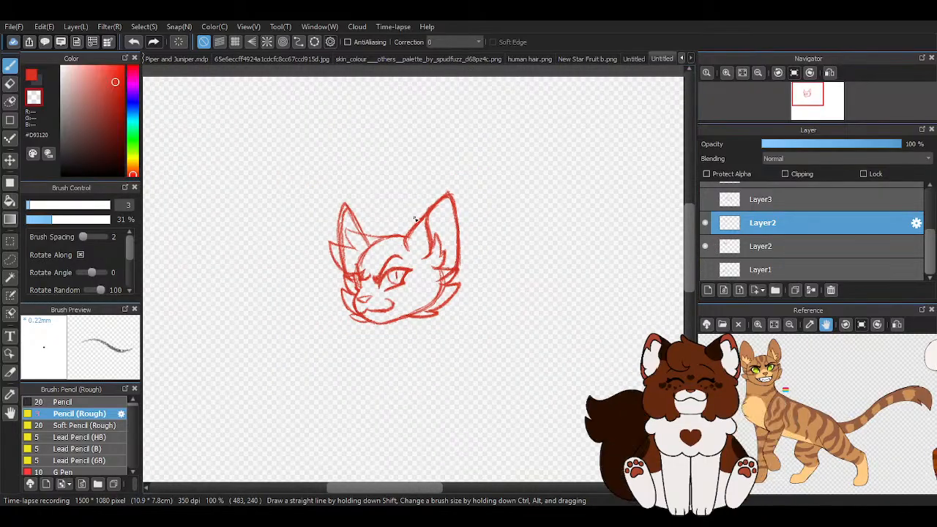
scroll(414, 220, up, 4)
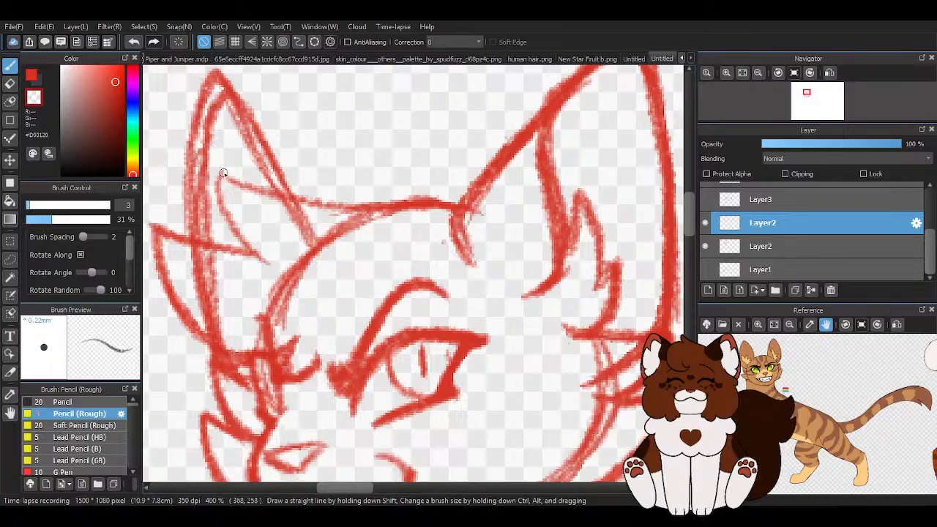
scroll(341, 210, down, 3)
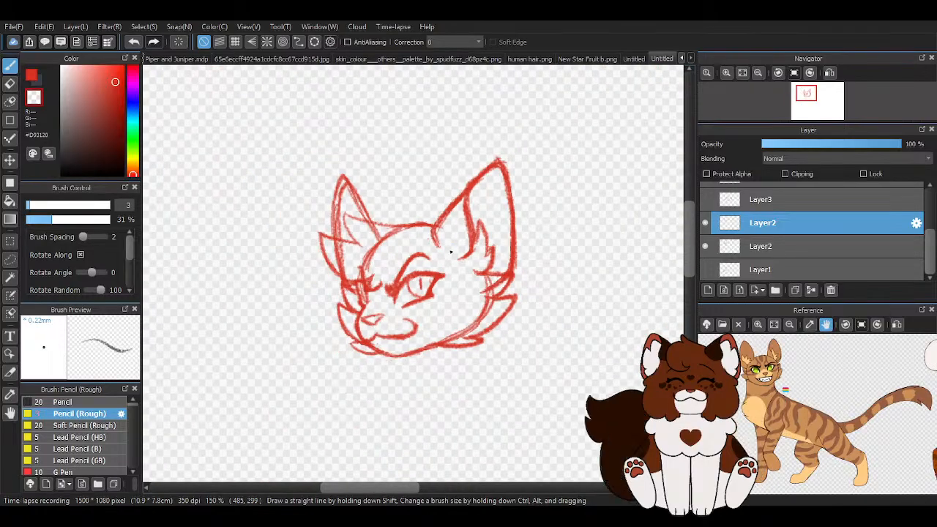
scroll(327, 192, up, 2)
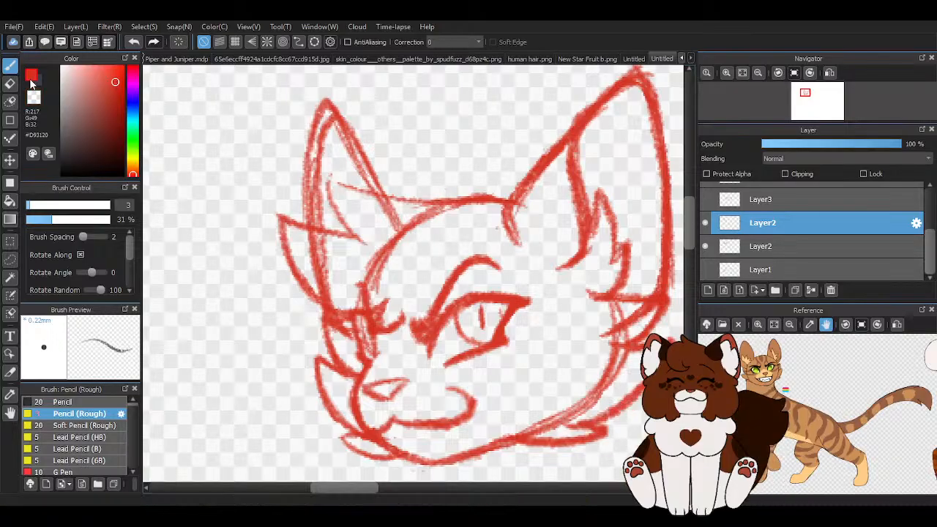
mouse_move(328, 177)
mouse_down()
mouse_move(448, 200)
mouse_move(504, 199)
mouse_up()
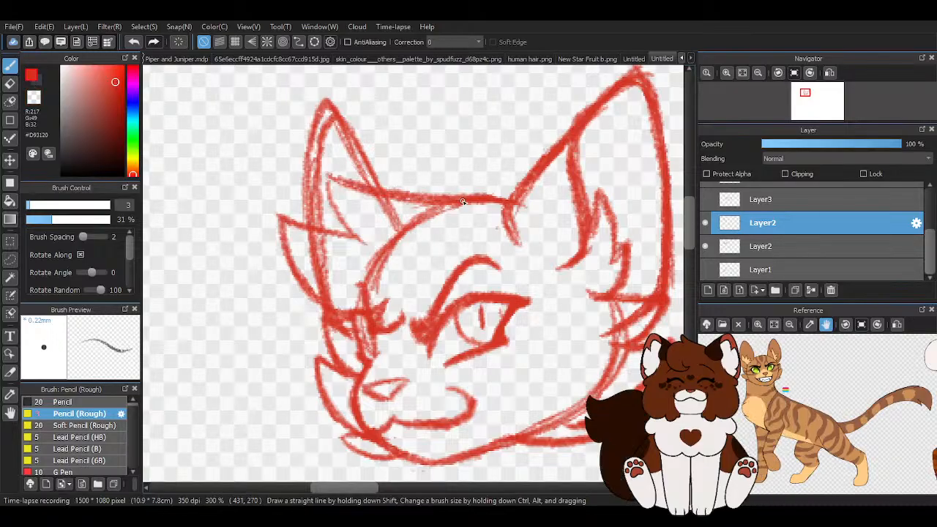
drag(325, 177, 370, 241)
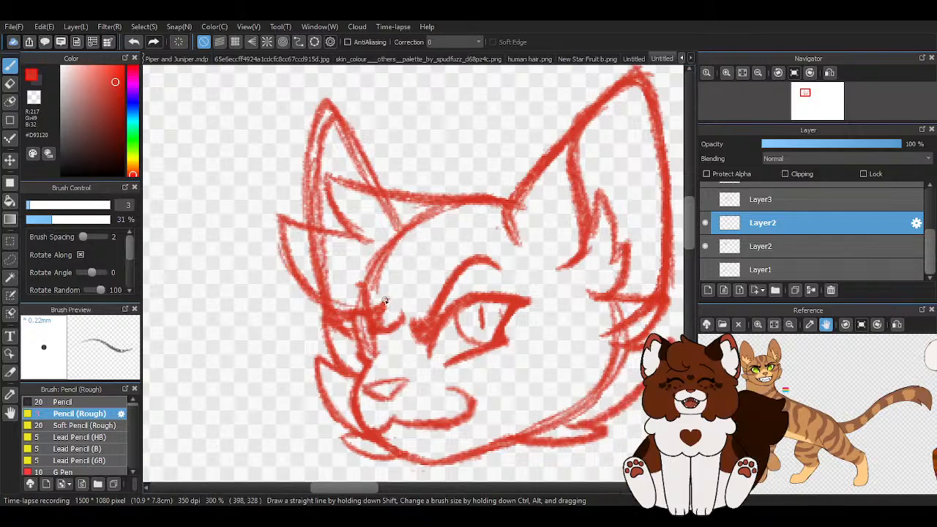
- Thin the small hooked tips of the hair tuft beside the far eye with transparent colour
scroll(391, 310, up, 2)
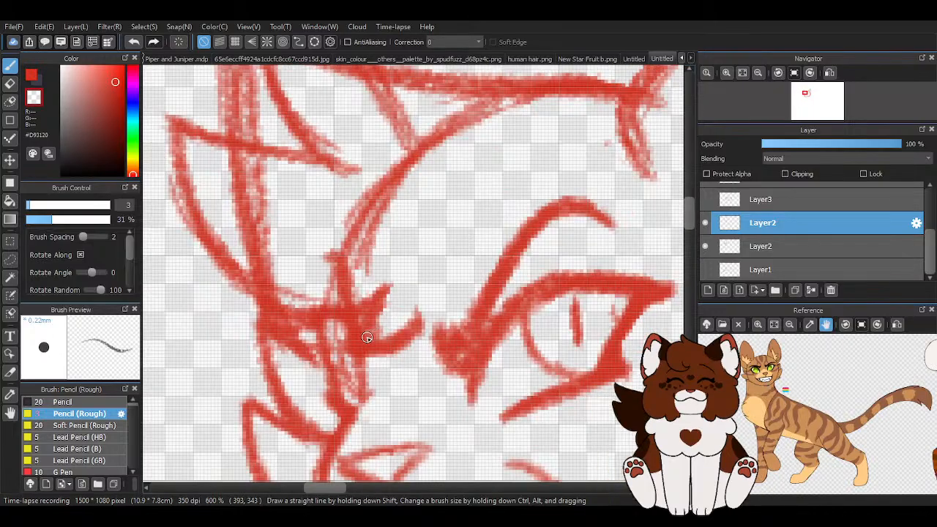
drag(377, 334, 429, 275)
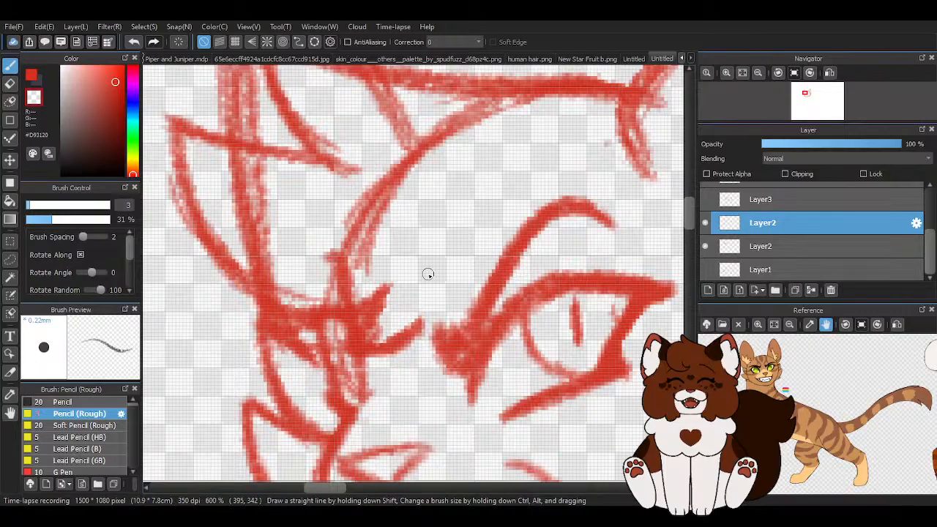
drag(366, 364, 433, 306)
scroll(334, 215, down, 3)
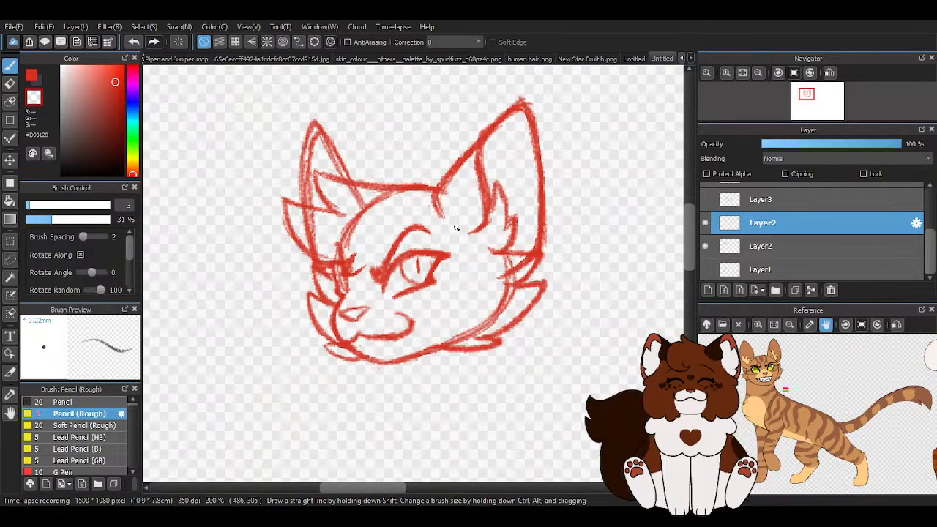
scroll(446, 206, up, 1)
scroll(463, 197, down, 2)
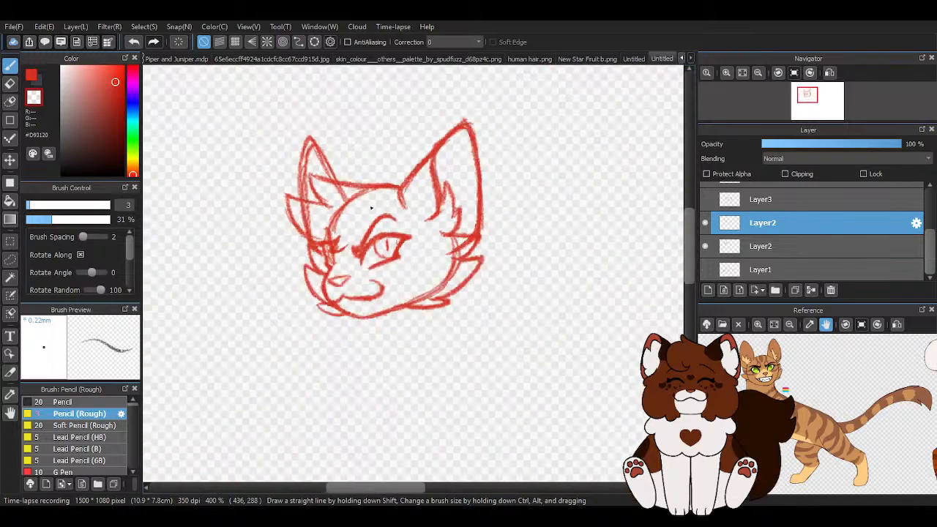
- On the lower Layer2, erase the old head outline inside the near cheek fur with the eraser at size 12.9
click(706, 247)
click(706, 246)
click(761, 247)
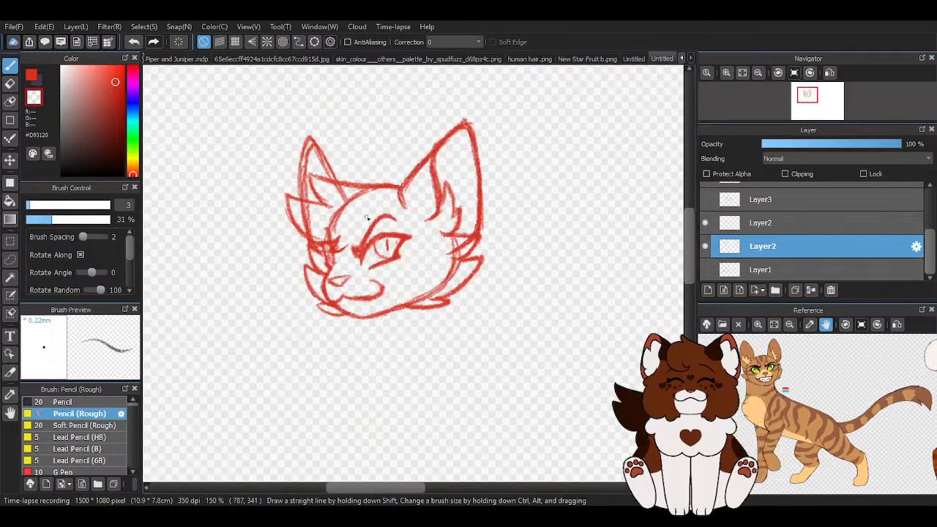
click(10, 83)
scroll(437, 245, up, 2)
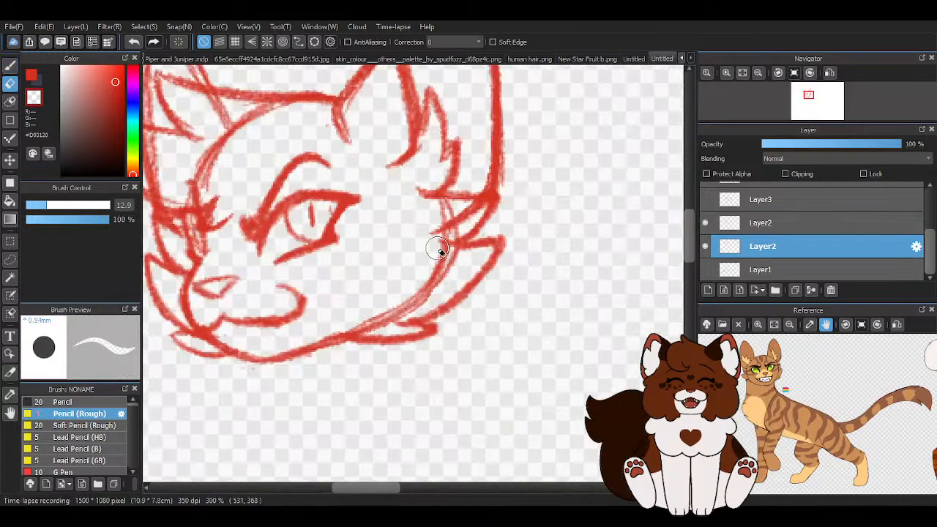
mouse_move(439, 242)
mouse_down()
mouse_move(461, 209)
mouse_move(428, 209)
mouse_move(454, 266)
mouse_move(337, 322)
mouse_up()
scroll(472, 337, down, 1)
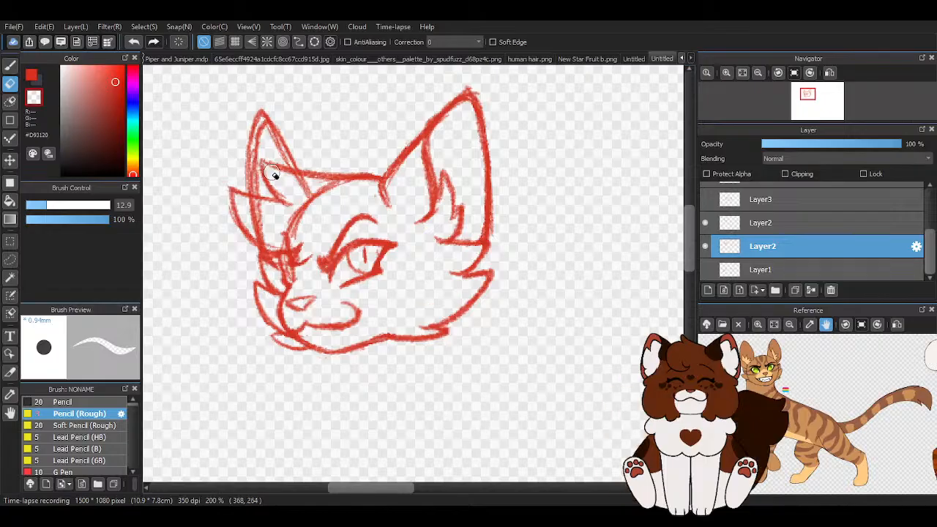
- Erase the far ear's base and the old forehead outline inside the hair tuft
scroll(362, 220, up, 1)
scroll(212, 238, up, 1)
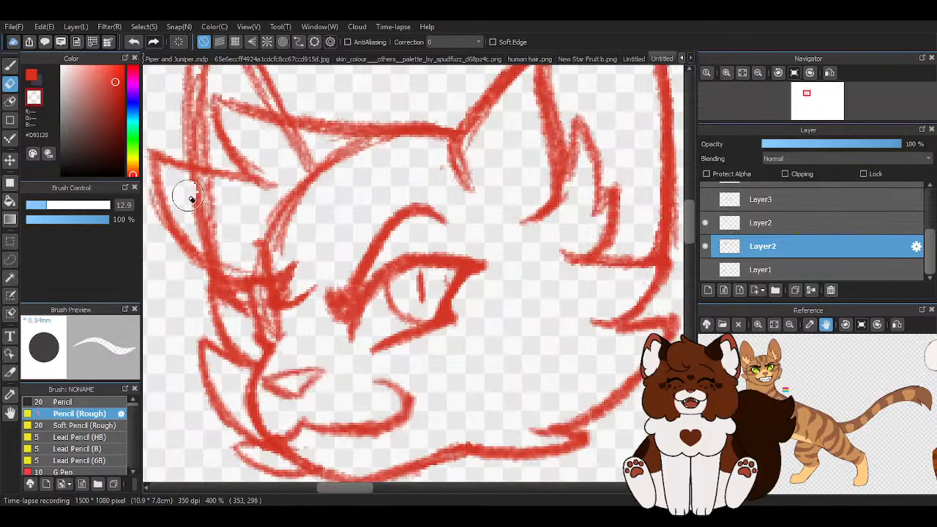
mouse_move(188, 192)
mouse_down()
mouse_move(213, 196)
mouse_move(219, 242)
mouse_move(295, 269)
mouse_move(287, 299)
mouse_move(278, 298)
mouse_move(314, 244)
mouse_move(298, 212)
mouse_move(324, 198)
mouse_move(315, 168)
mouse_move(287, 141)
mouse_move(376, 142)
mouse_move(434, 125)
mouse_up()
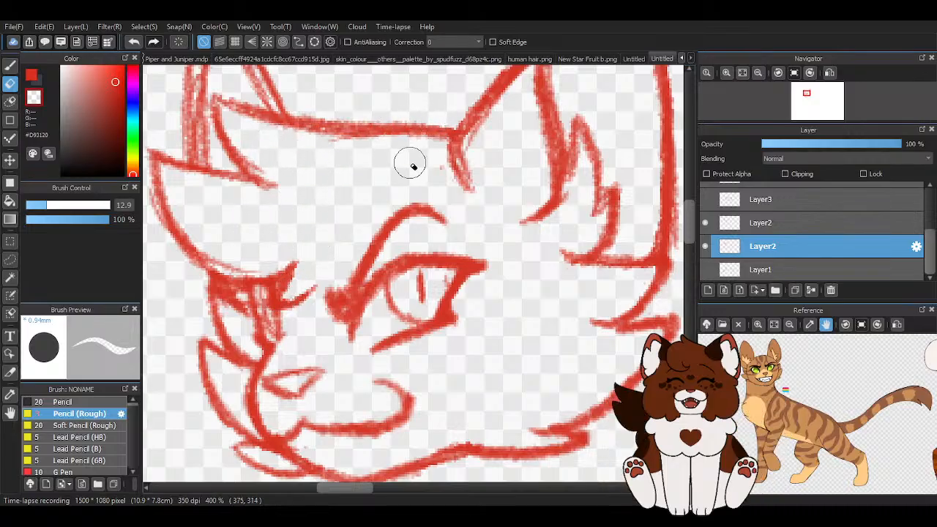
scroll(430, 212, down, 1)
scroll(373, 256, down, 1)
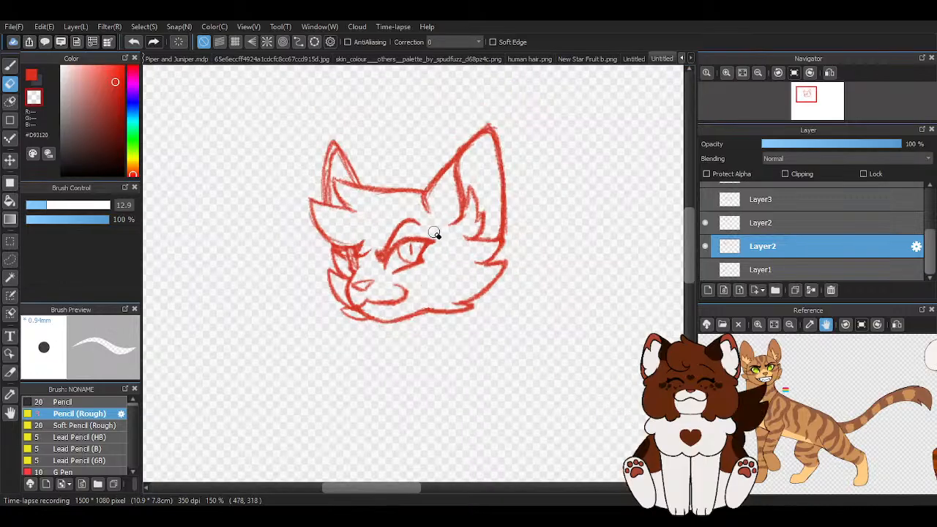
- Clean up the far ear by erasing its doubled inner lines and redrawing both outer edges in red with the Pencil (Rough) brush
scroll(359, 241, down, 1)
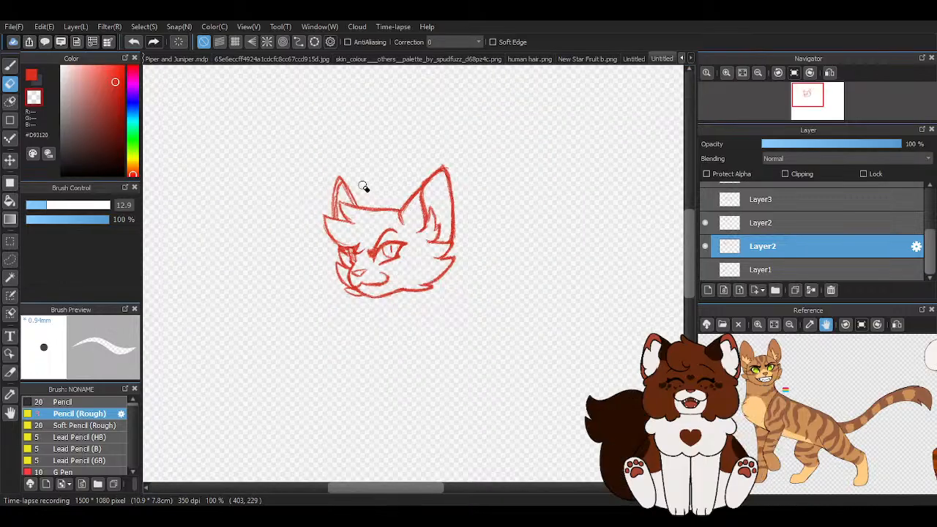
scroll(347, 179, up, 1)
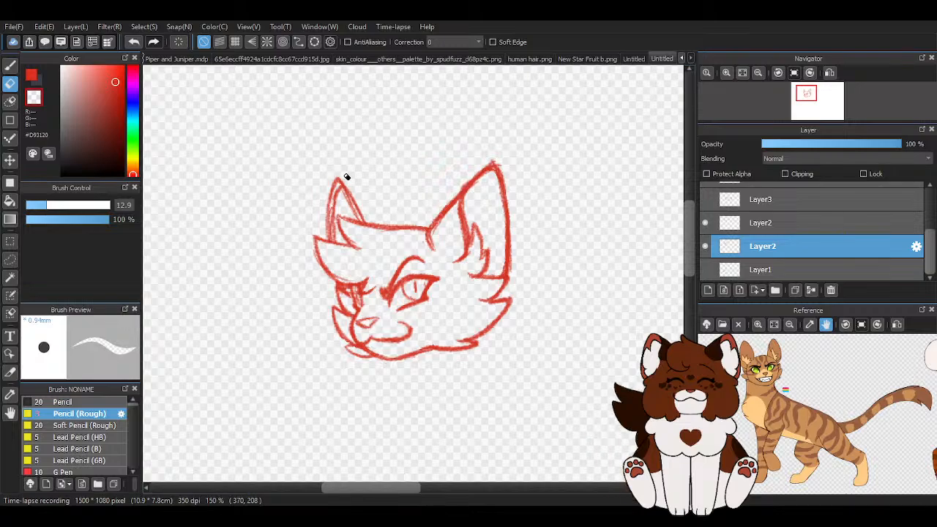
scroll(347, 177, up, 2)
scroll(337, 238, up, 1)
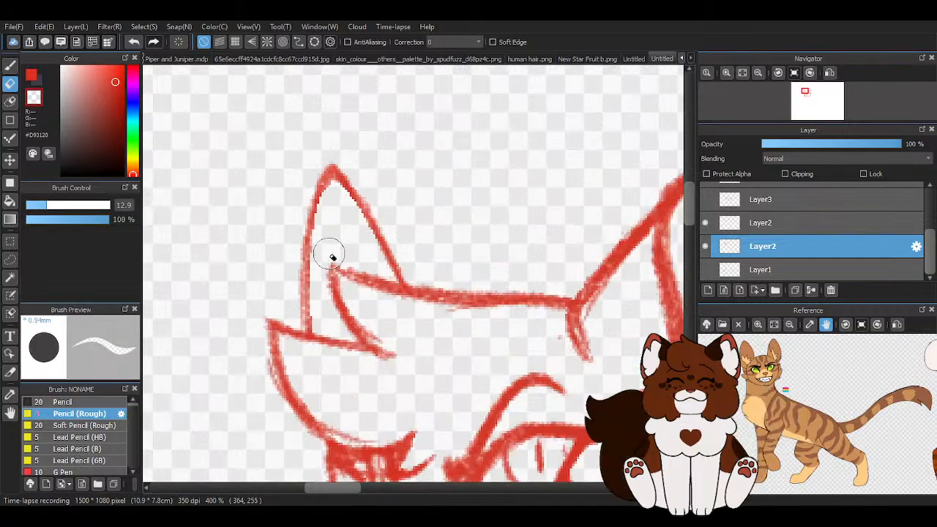
scroll(380, 376, down, 3)
scroll(310, 254, up, 1)
click(9, 65)
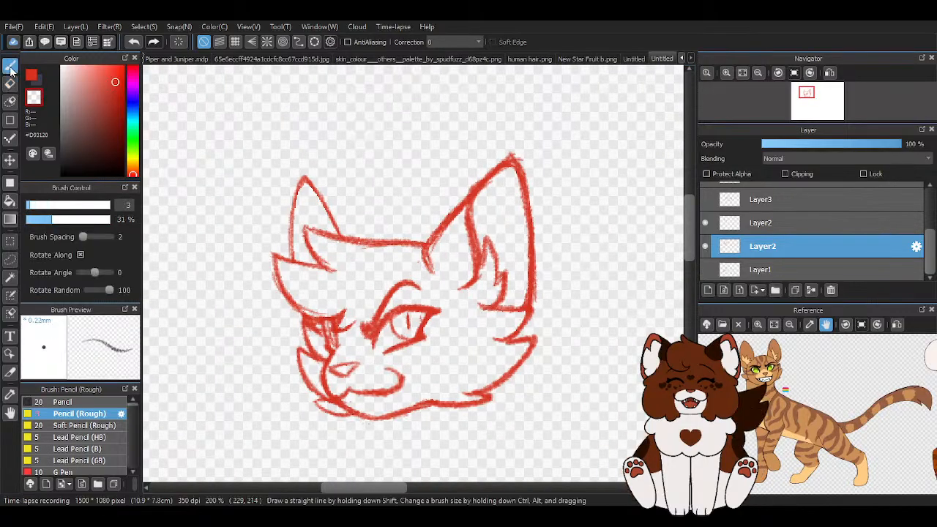
scroll(328, 211, up, 1)
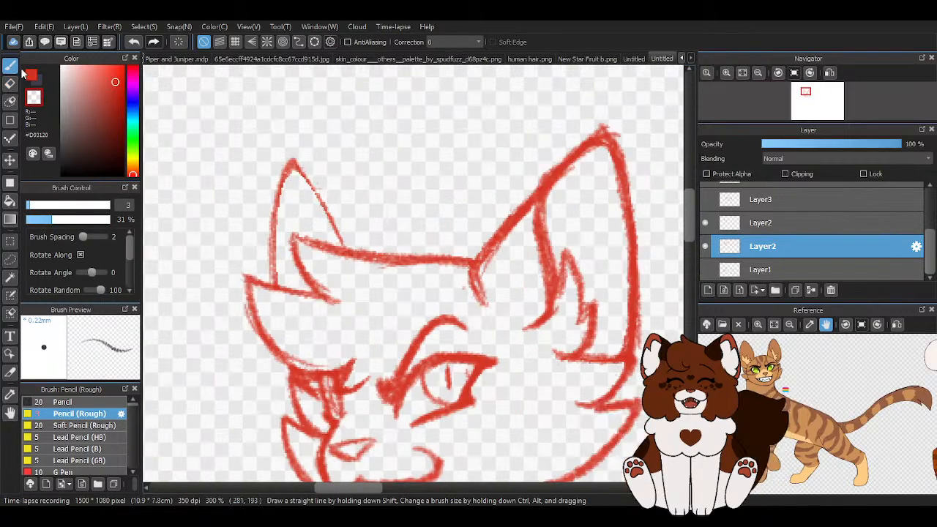
drag(347, 249, 289, 152)
mouse_move(338, 227)
mouse_down()
mouse_move(299, 164)
mouse_move(280, 231)
mouse_move(275, 203)
mouse_move(282, 257)
mouse_move(275, 288)
mouse_up()
drag(289, 165, 274, 289)
scroll(290, 223, down, 2)
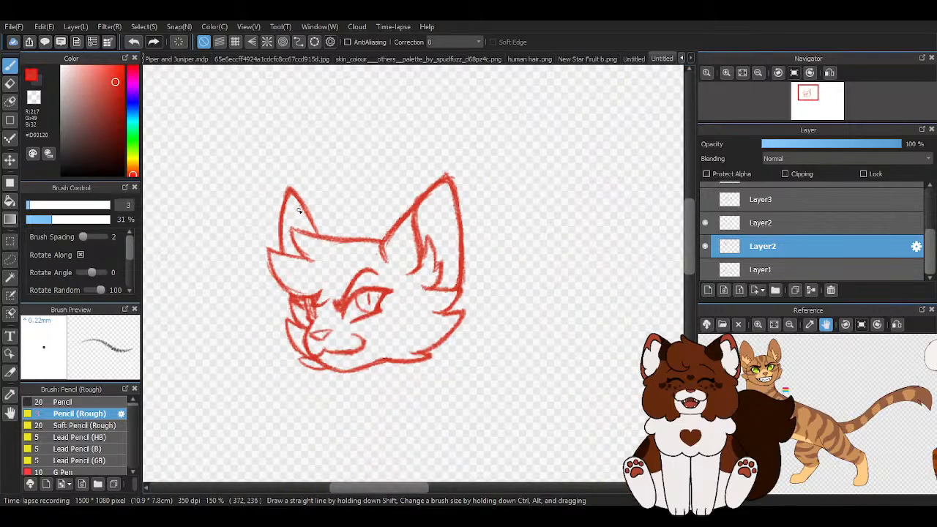
- Thin the far eye's outer corner and lighten the shading of its iris with transparent colour
scroll(278, 292, up, 3)
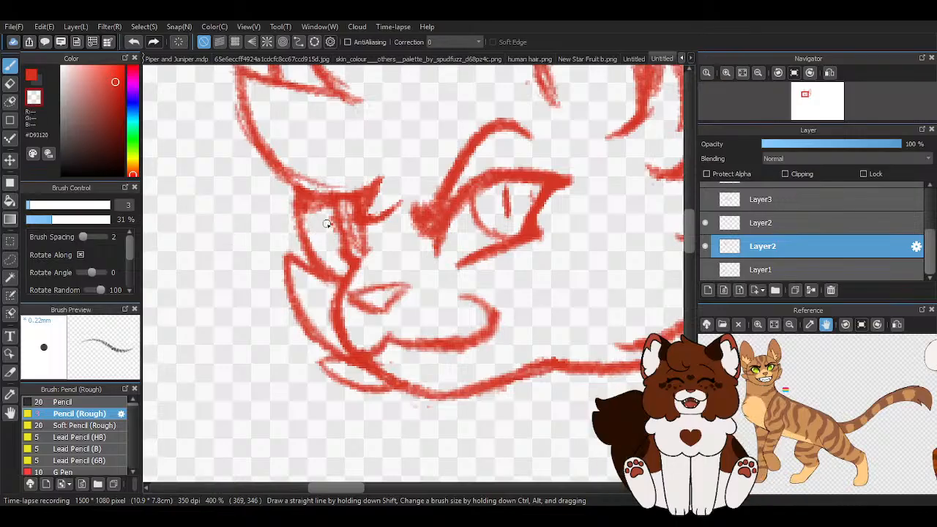
scroll(300, 194, down, 1)
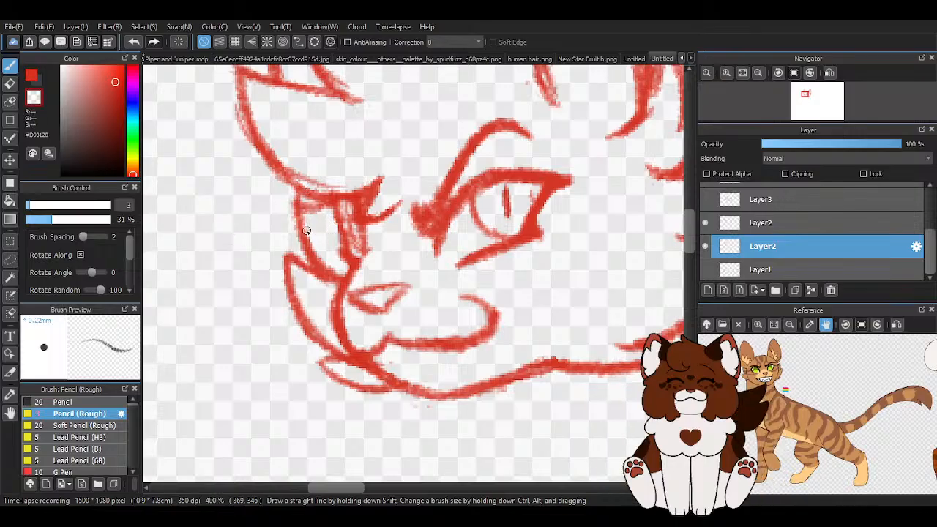
scroll(311, 242, down, 1)
scroll(319, 239, up, 1)
scroll(322, 242, up, 1)
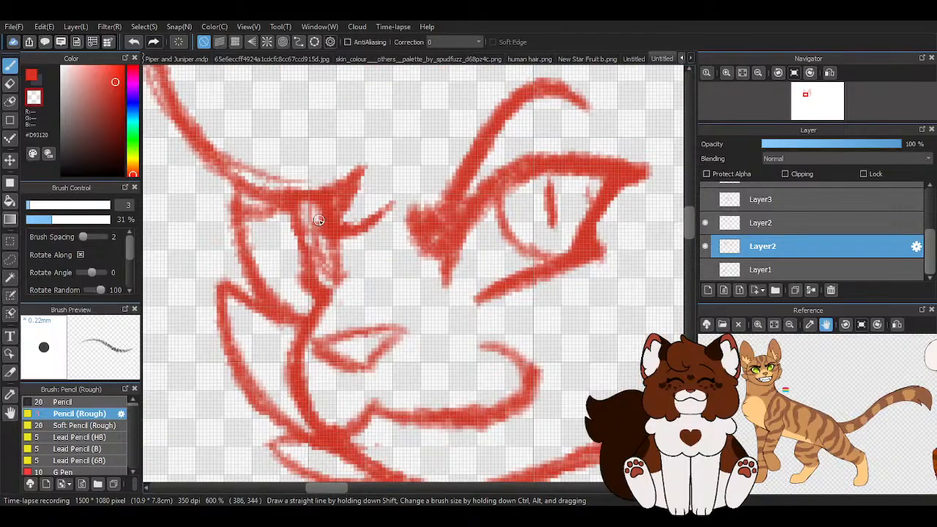
- Redraw the far eye's iris and pupil lines in red, darkening the iris edge under the upper lid
click(31, 75)
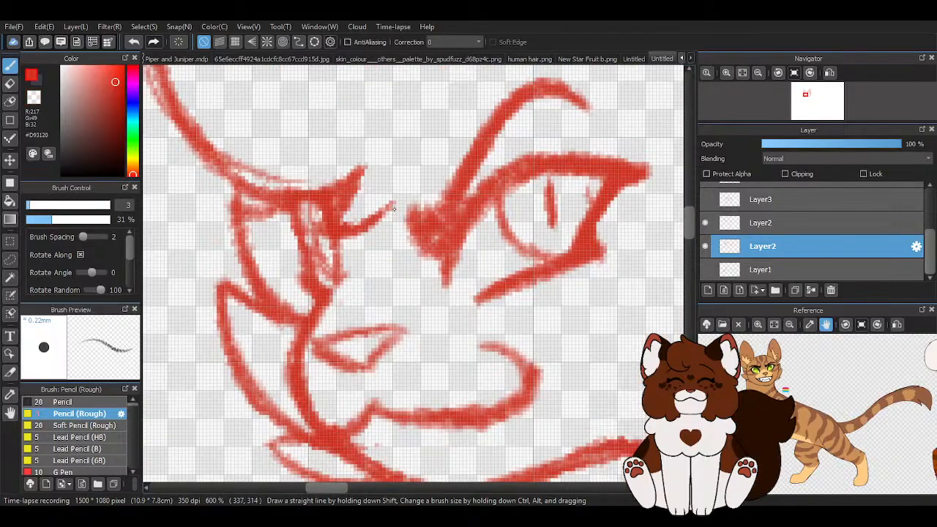
drag(306, 202, 316, 265)
drag(316, 220, 330, 277)
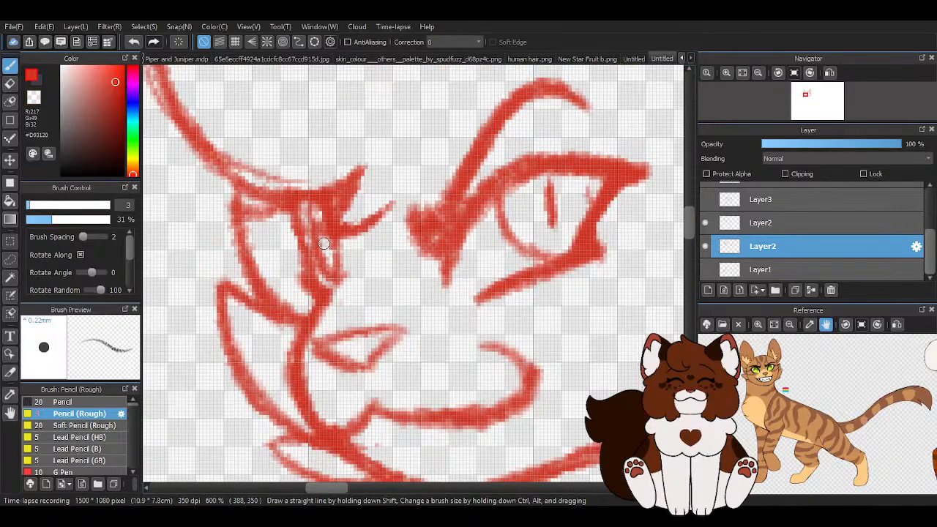
mouse_move(284, 210)
mouse_down()
mouse_move(302, 235)
mouse_move(297, 211)
mouse_move(296, 220)
mouse_up()
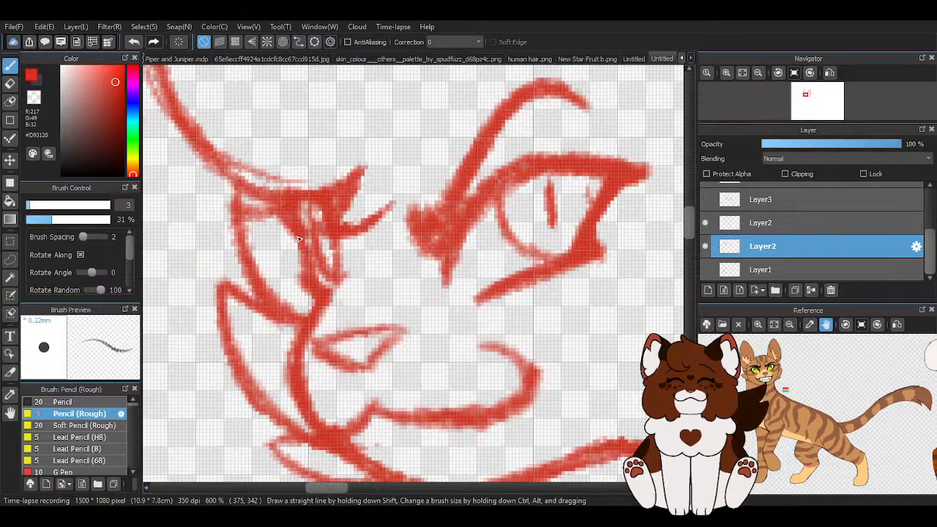
mouse_move(306, 264)
mouse_down()
mouse_move(312, 287)
mouse_move(334, 243)
mouse_move(341, 274)
mouse_up()
scroll(316, 284, down, 3)
scroll(383, 269, down, 2)
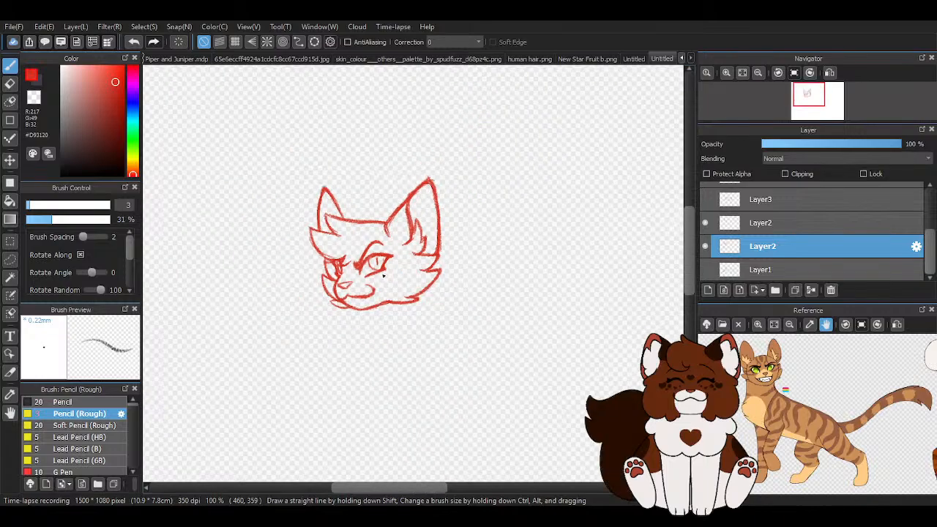
scroll(383, 276, up, 2)
scroll(303, 260, up, 2)
drag(286, 250, 291, 276)
scroll(289, 255, down, 2)
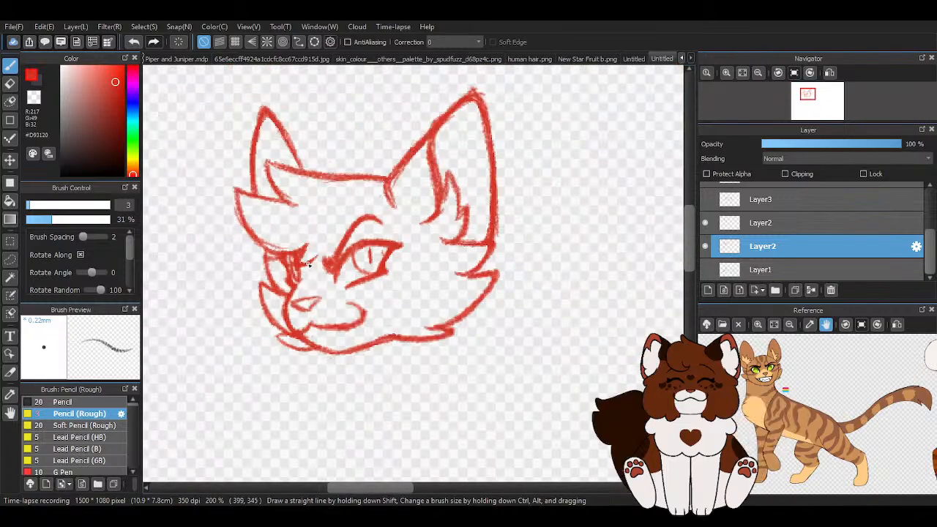
scroll(364, 261, down, 2)
scroll(291, 218, down, 2)
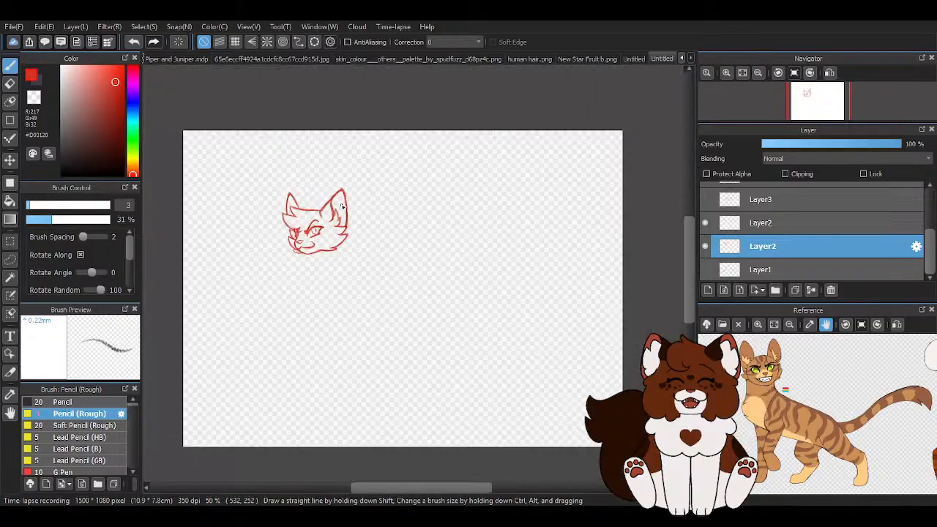
- Show the hidden body and leg sketches on Layer3 through Layer7
click(705, 205)
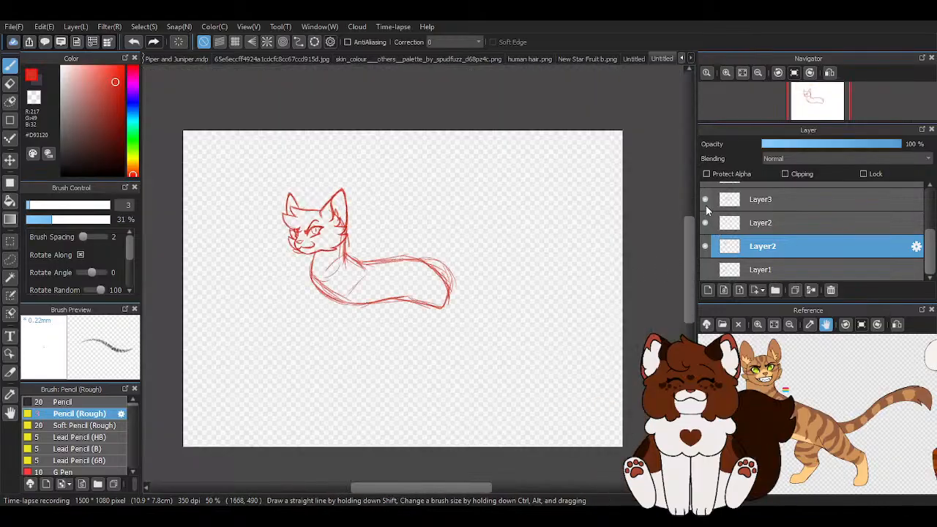
scroll(706, 210, up, 1)
scroll(707, 207, up, 1)
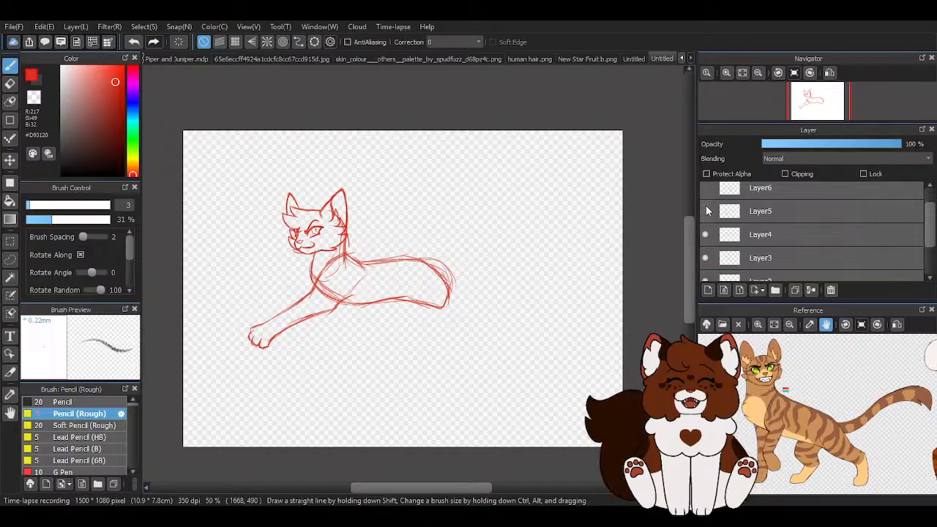
click(706, 208)
click(703, 192)
scroll(703, 194, up, 1)
click(703, 195)
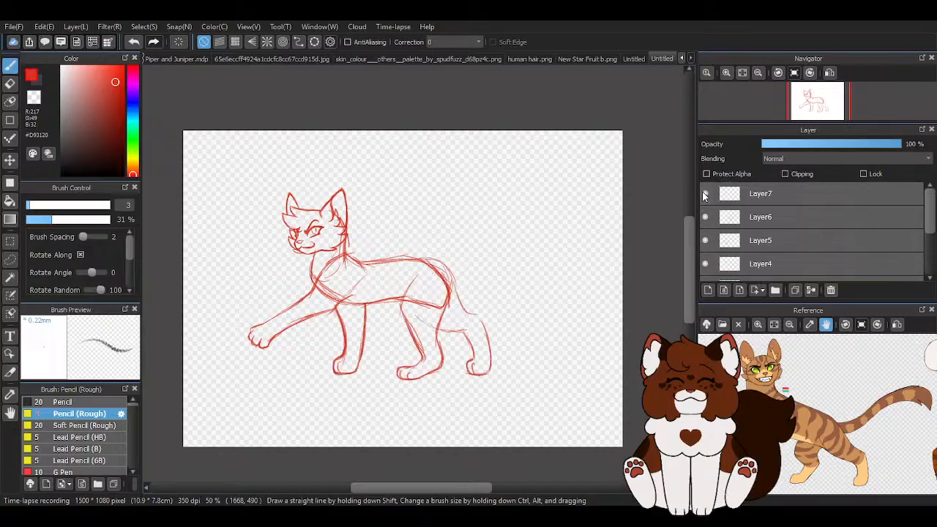
- Merge the upper Layer2 down into the lower Layer2 so the head sketch is on one layer
scroll(707, 219, down, 2)
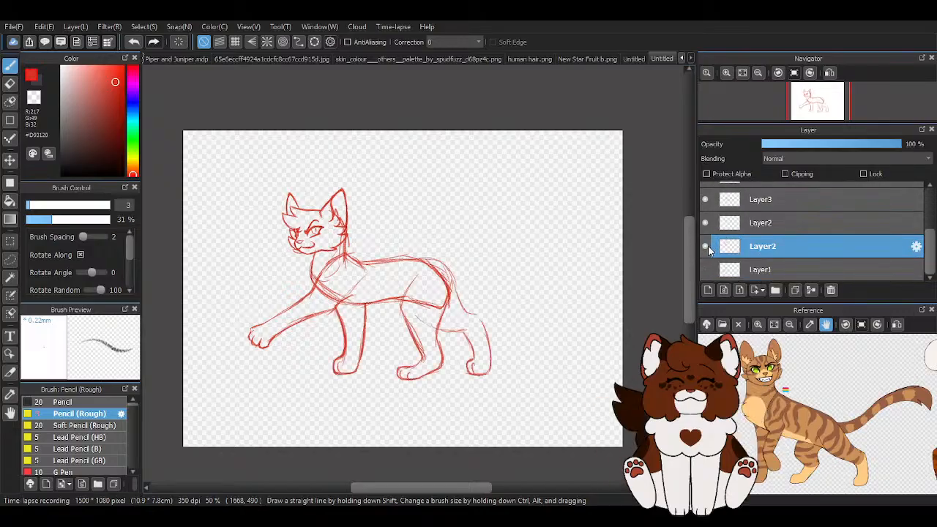
click(754, 223)
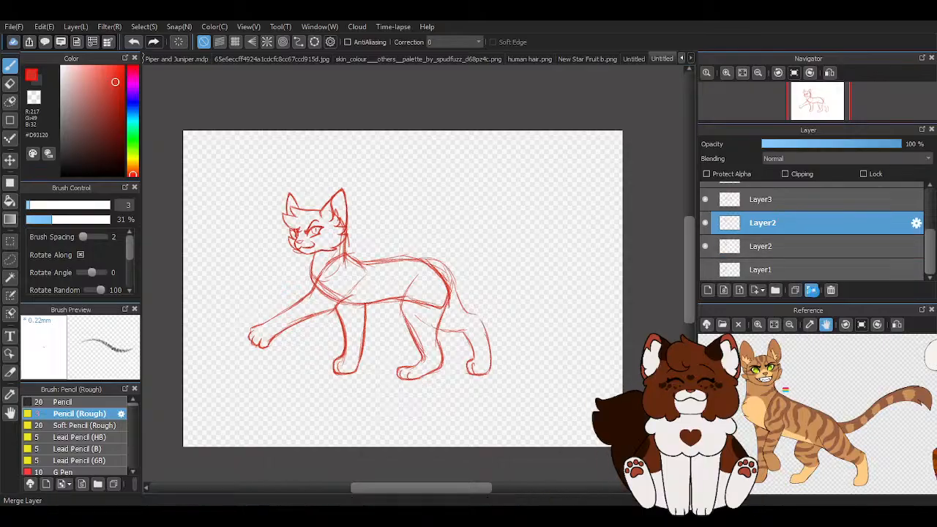
click(810, 291)
- Transform the merged head on Layer2, scaling it down slightly and lowering it onto the neck
scroll(385, 256, up, 1)
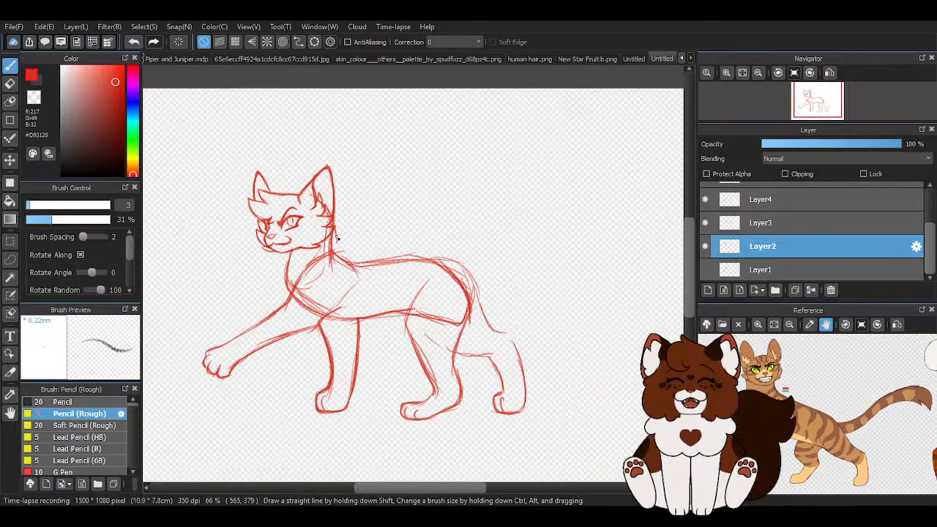
key(ctrl+t)
scroll(277, 234, up, 3)
click(485, 464)
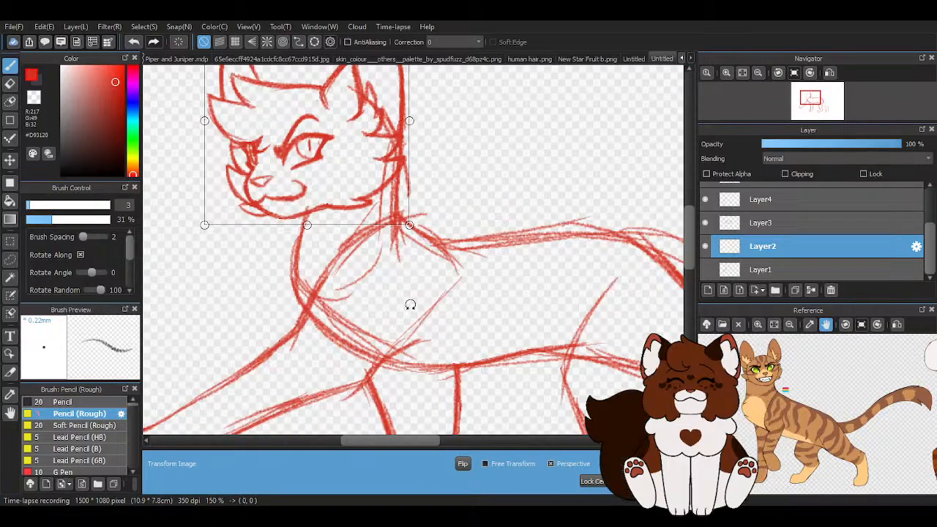
drag(409, 226, 397, 214)
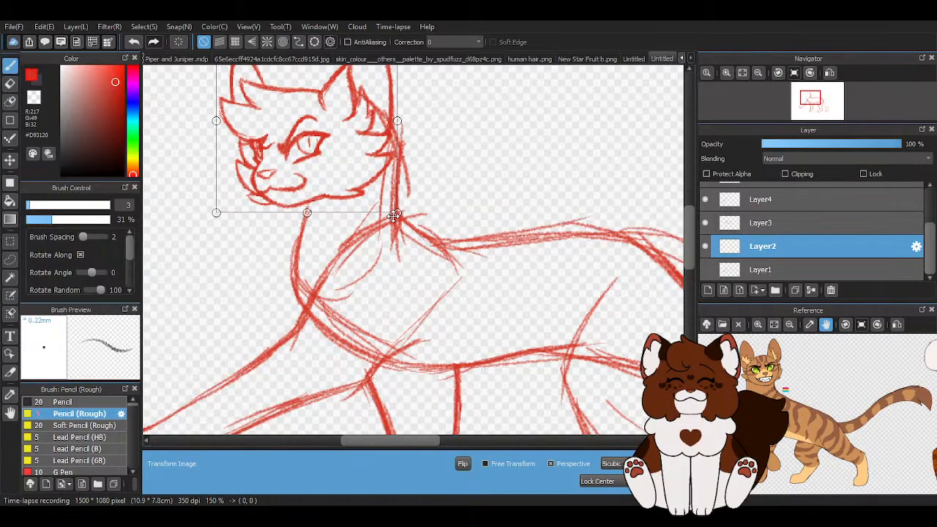
drag(309, 153, 316, 167)
scroll(326, 230, down, 3)
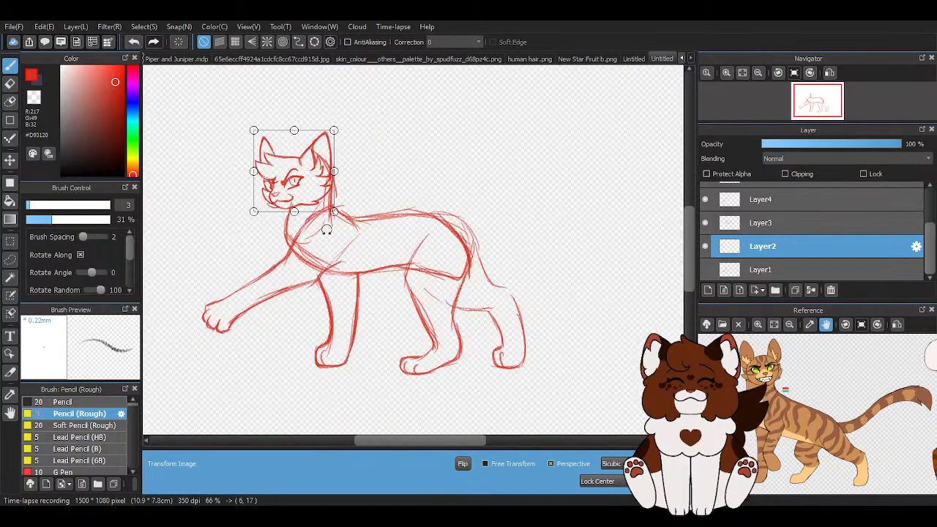
scroll(241, 162, up, 3)
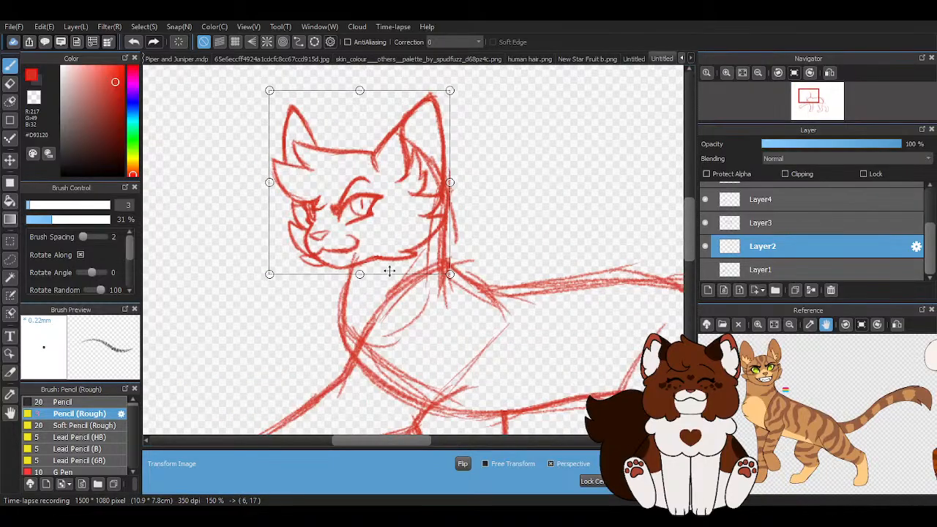
key(Return)
scroll(257, 212, down, 4)
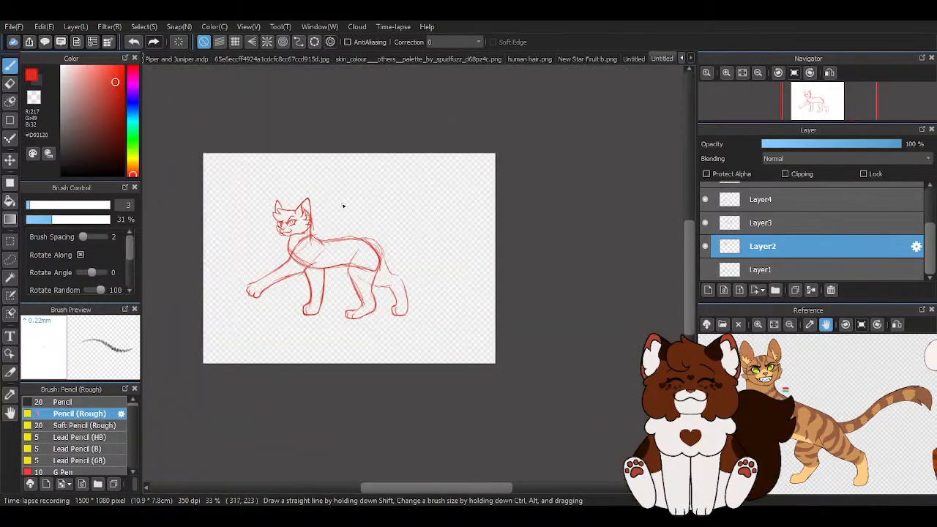
- Move the head's Layer2 above Layer7 to the top of the layer stack
scroll(290, 214, up, 2)
scroll(837, 228, up, 3)
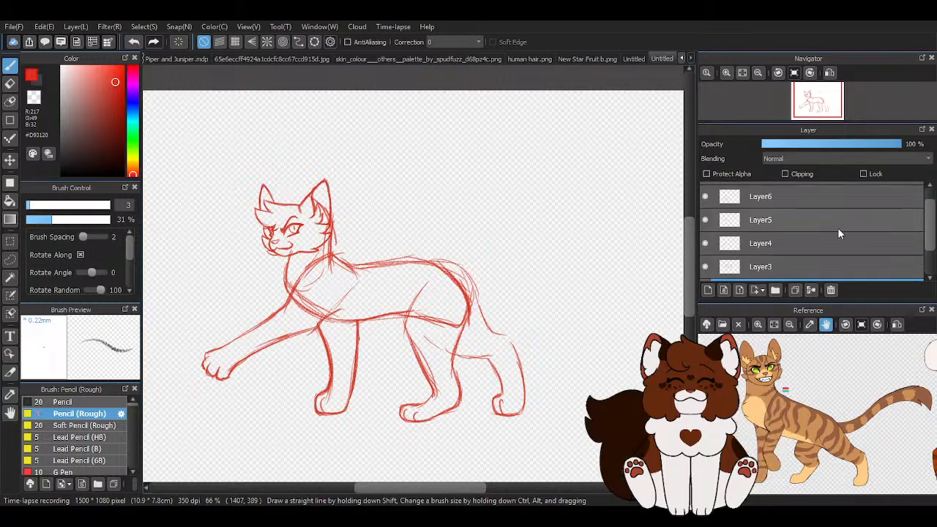
click(810, 198)
scroll(813, 233, down, 3)
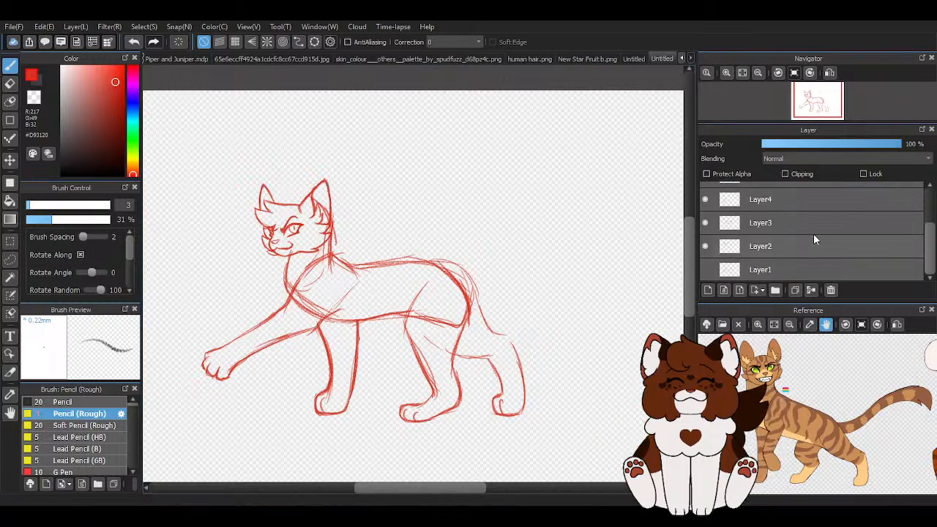
click(812, 252)
drag(811, 250, 811, 189)
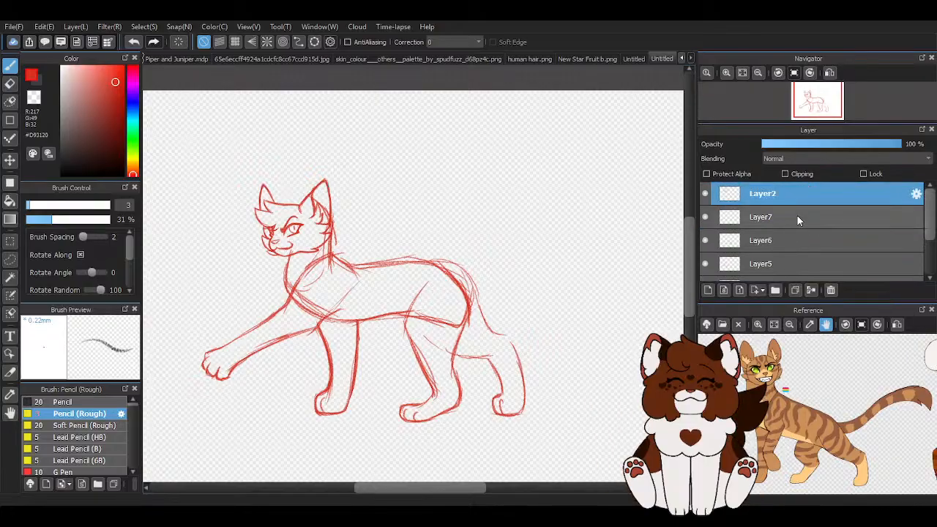
- Add a new layer above Layer2 and set the brush colour to purple #8217DA
click(708, 290)
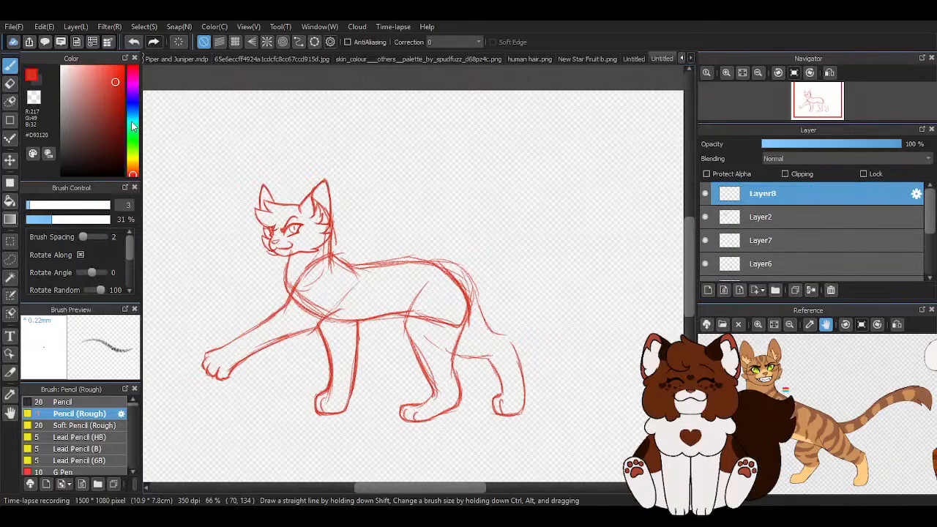
click(133, 137)
click(114, 113)
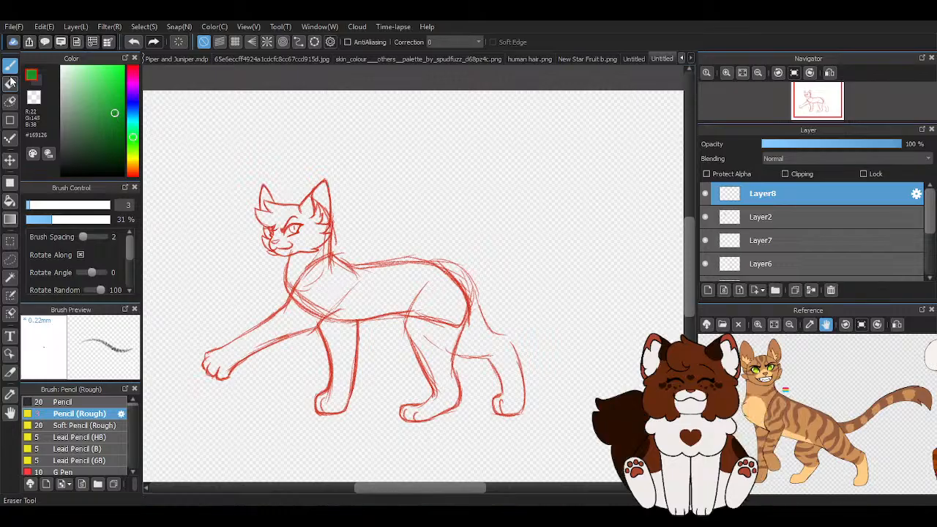
click(132, 91)
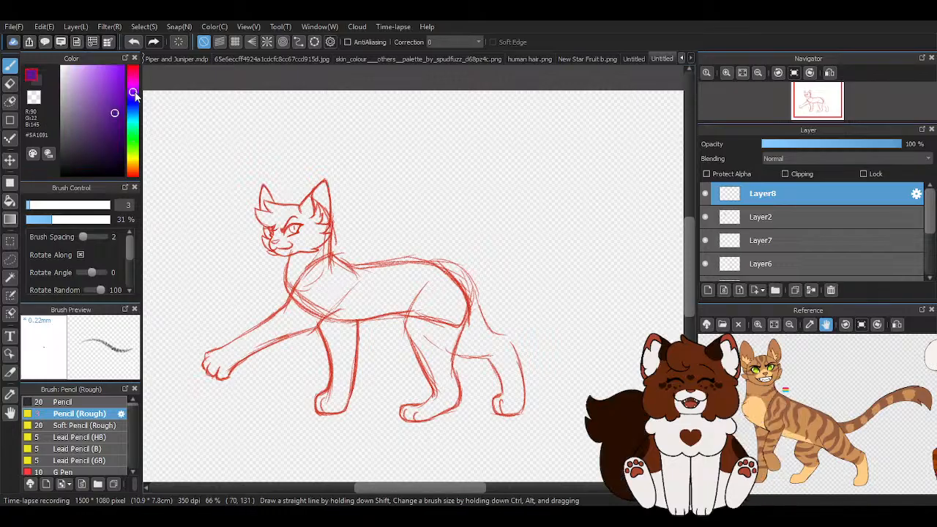
click(118, 81)
- Draw purple lines from the chin down the throat and chest, and from the near ear down the back of the neck
scroll(289, 292, up, 4)
scroll(289, 150, up, 1)
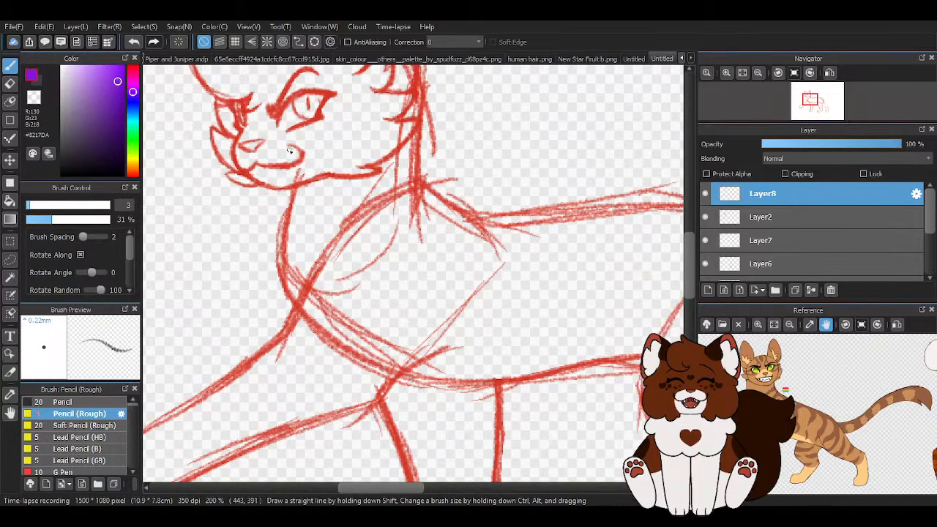
mouse_move(273, 173)
mouse_down()
mouse_move(287, 199)
mouse_move(282, 286)
mouse_move(389, 375)
mouse_up()
scroll(421, 289, down, 1)
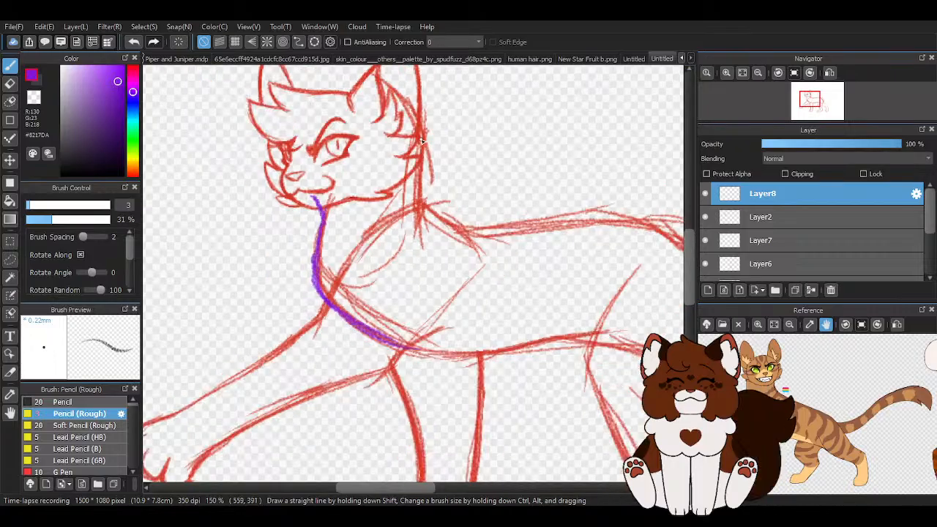
scroll(382, 83, up, 1)
mouse_move(356, 88)
mouse_down()
mouse_move(436, 157)
mouse_move(386, 101)
mouse_move(436, 171)
mouse_move(440, 208)
mouse_move(435, 147)
mouse_move(468, 281)
mouse_up()
scroll(412, 226, down, 3)
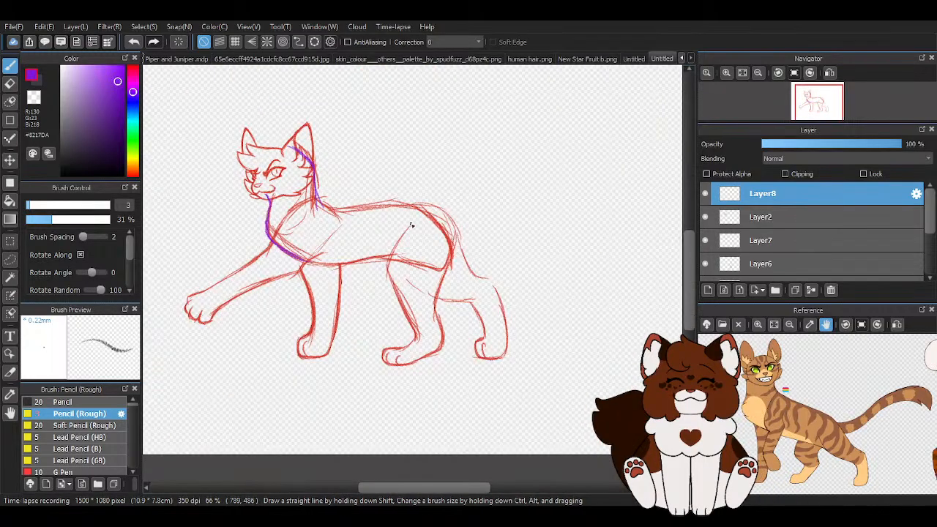
- Draw purple lines on Layer8 along the cat's back, belly and rump, following the red body sketch
scroll(334, 211, up, 2)
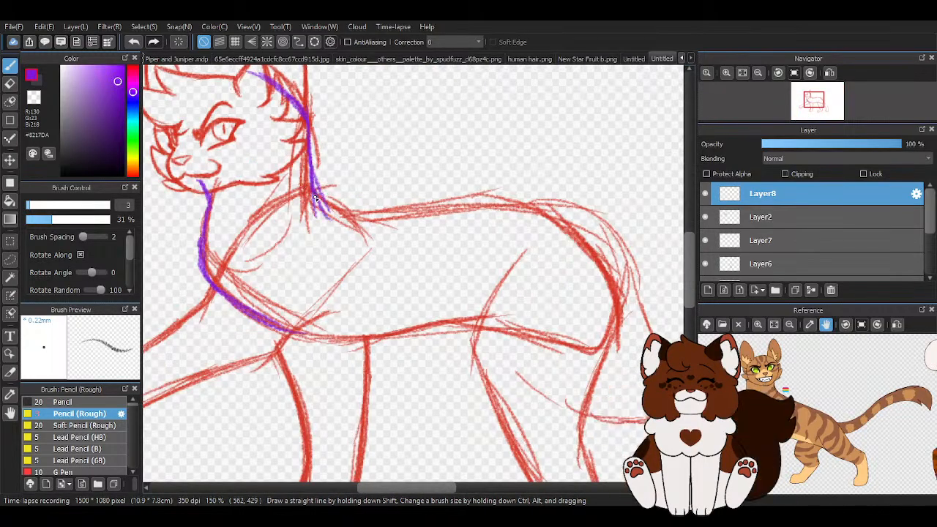
drag(344, 211, 356, 215)
mouse_move(317, 189)
mouse_down()
mouse_move(358, 214)
mouse_move(426, 191)
mouse_up()
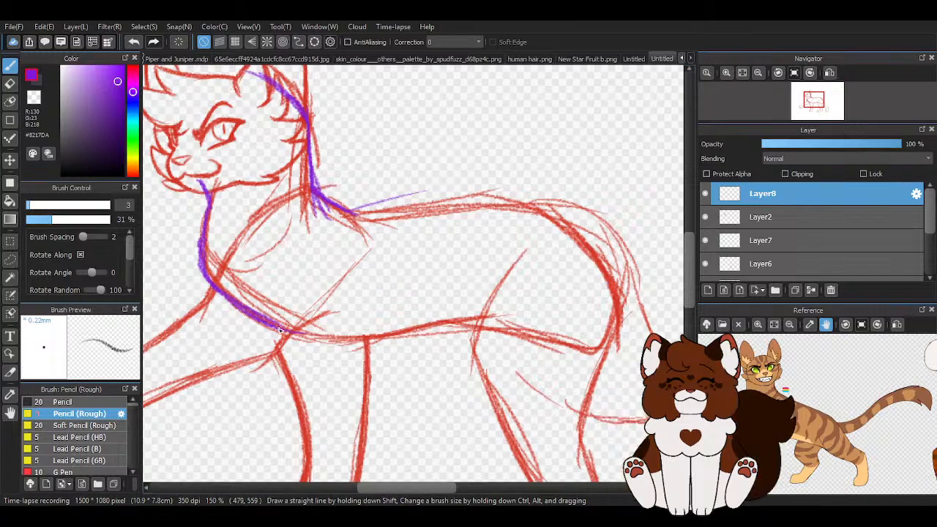
mouse_move(278, 329)
mouse_down()
mouse_move(357, 329)
mouse_move(331, 345)
mouse_move(457, 322)
mouse_move(516, 336)
mouse_up()
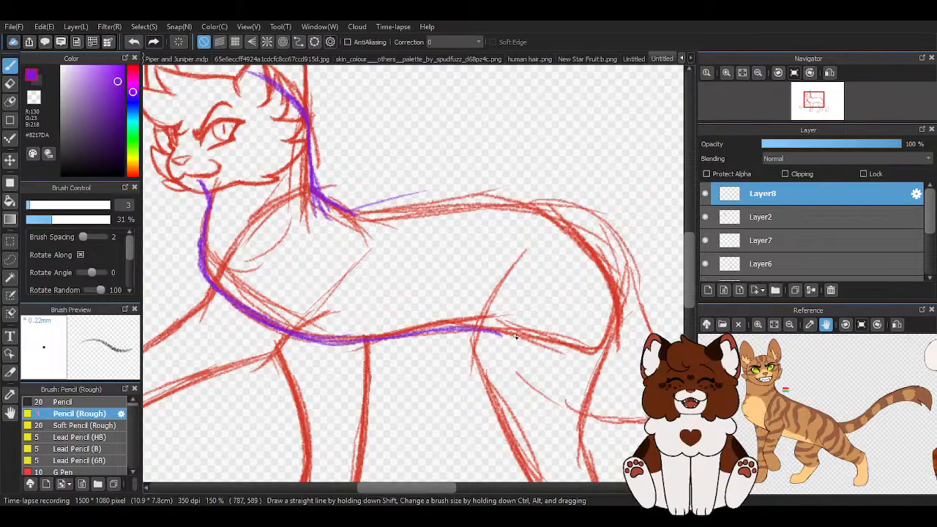
mouse_move(348, 211)
mouse_down()
mouse_move(461, 194)
mouse_move(421, 198)
mouse_move(551, 218)
mouse_move(544, 208)
mouse_move(599, 236)
mouse_up()
mouse_move(543, 216)
mouse_down()
mouse_move(607, 295)
mouse_move(613, 292)
mouse_move(579, 243)
mouse_move(619, 304)
mouse_move(580, 425)
mouse_up()
scroll(411, 266, down, 2)
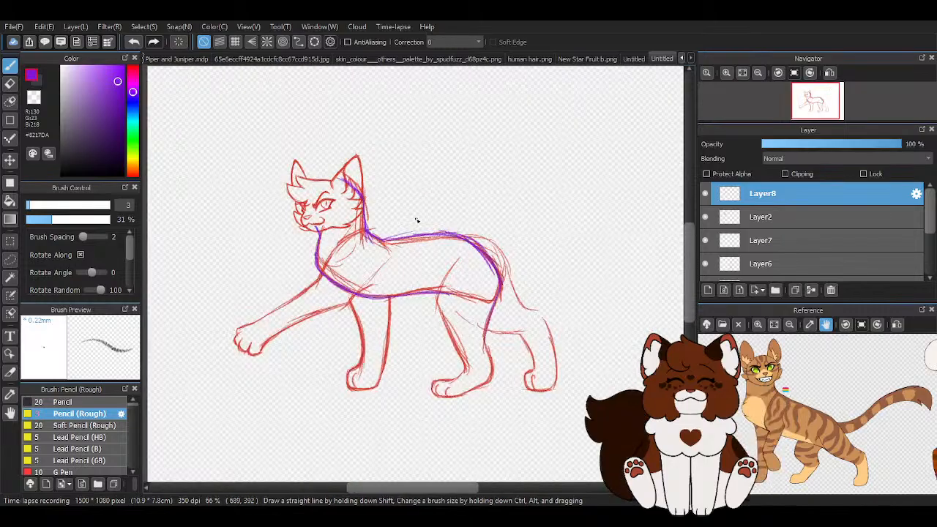
- Hide Layer3, which holds the red torso sketch, keeping the head on Layer2 visible
click(705, 217)
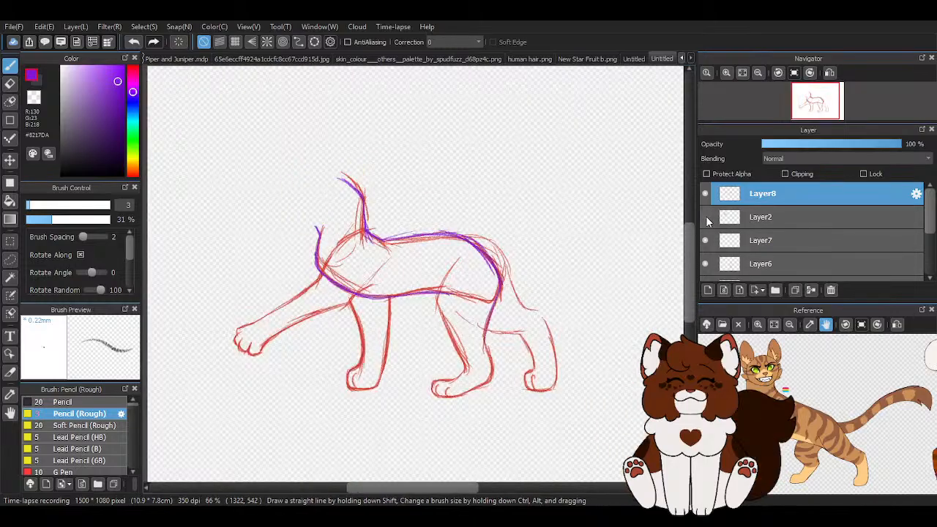
click(706, 216)
scroll(706, 254, down, 2)
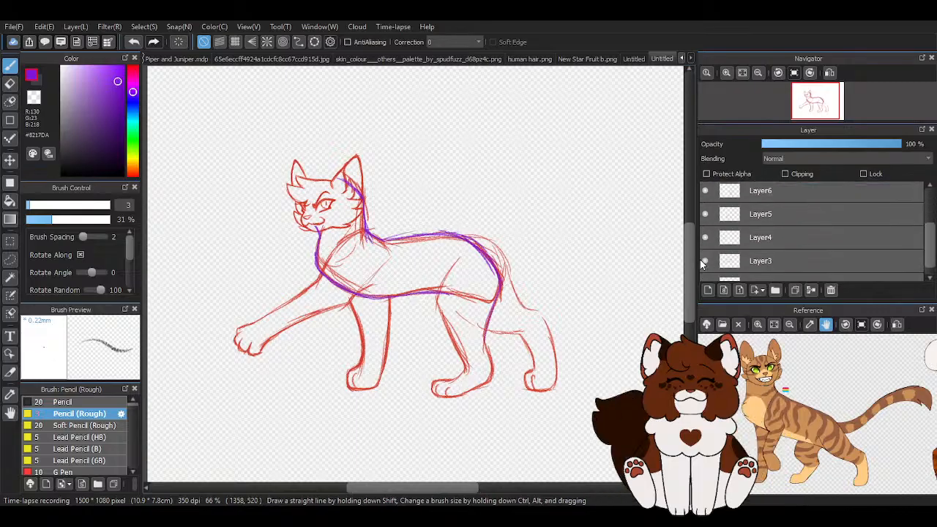
click(705, 261)
scroll(598, 268, up, 1)
scroll(414, 270, down, 1)
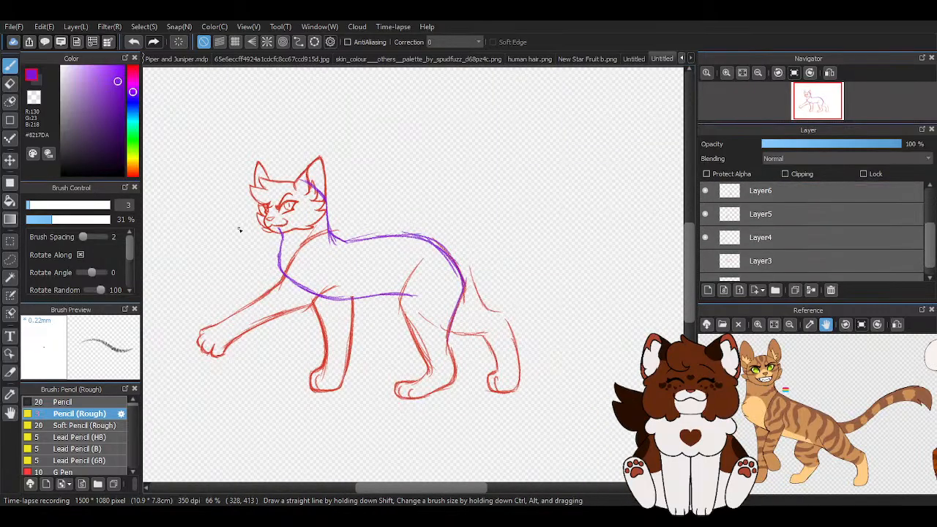
- Transform the purple body lines on Layer8 with Free Transform, raising their lower edge slightly to make the torso slimmer
key(ctrl+t)
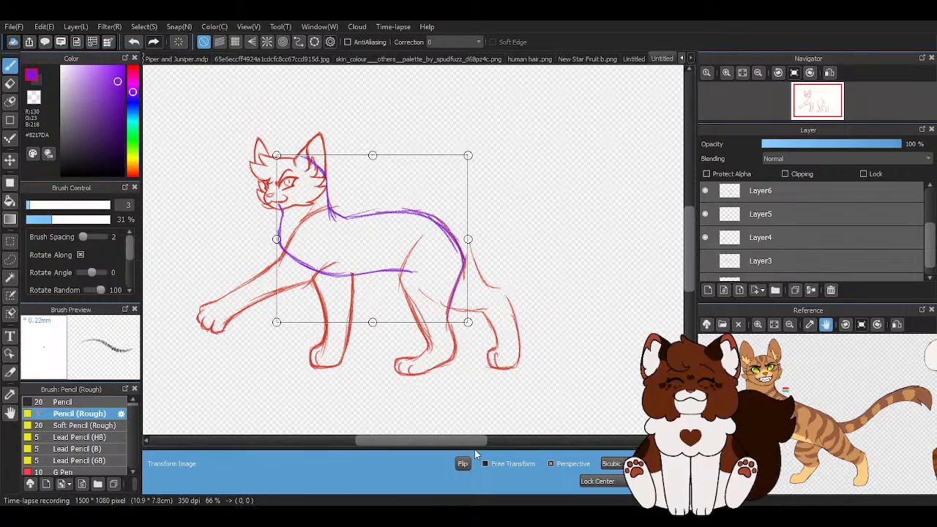
drag(372, 322, 372, 315)
drag(374, 156, 376, 155)
drag(277, 235, 277, 235)
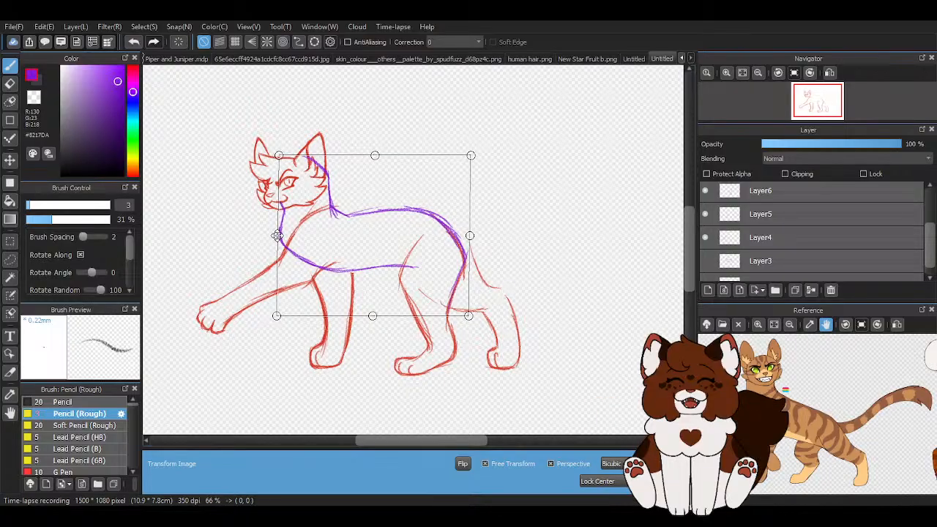
scroll(283, 226, up, 4)
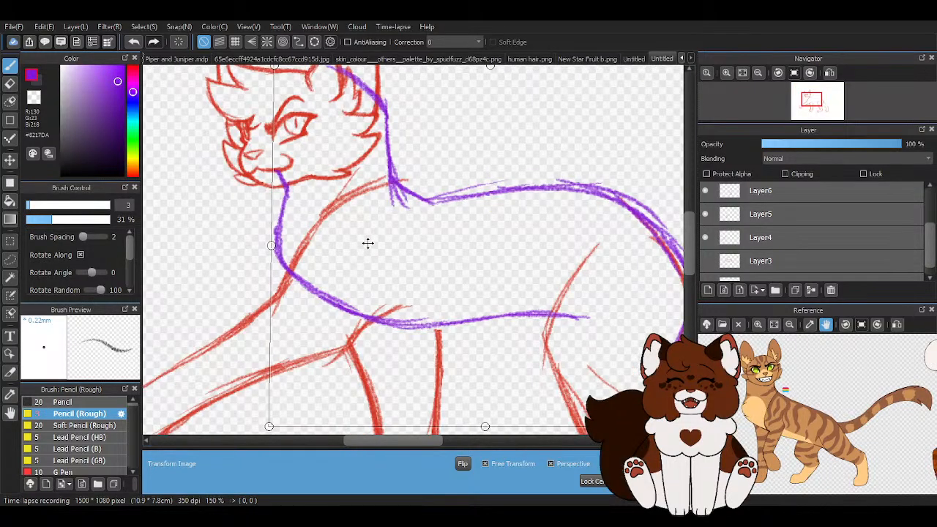
scroll(365, 243, down, 4)
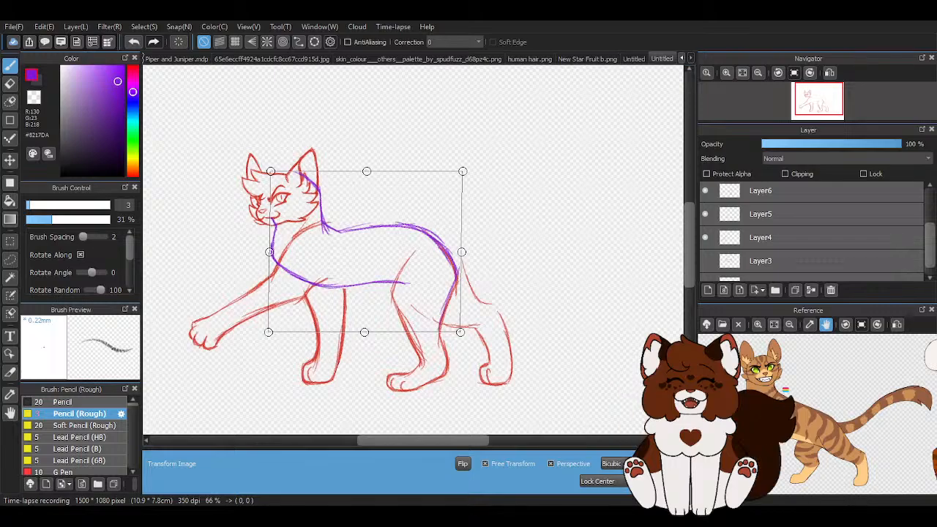
key(Return)
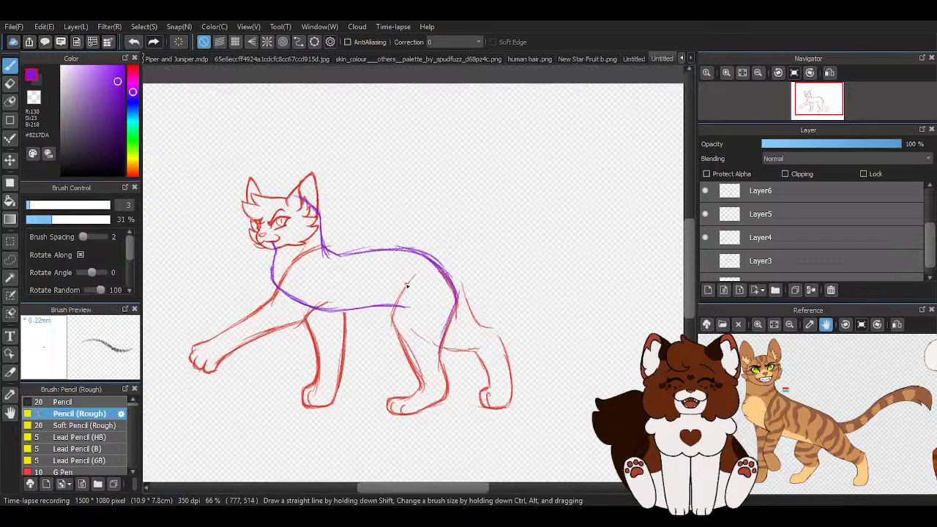
- Draw the near hind leg's back contour from rump to foot and its front contour down the thigh and shin in purple
scroll(834, 193, up, 2)
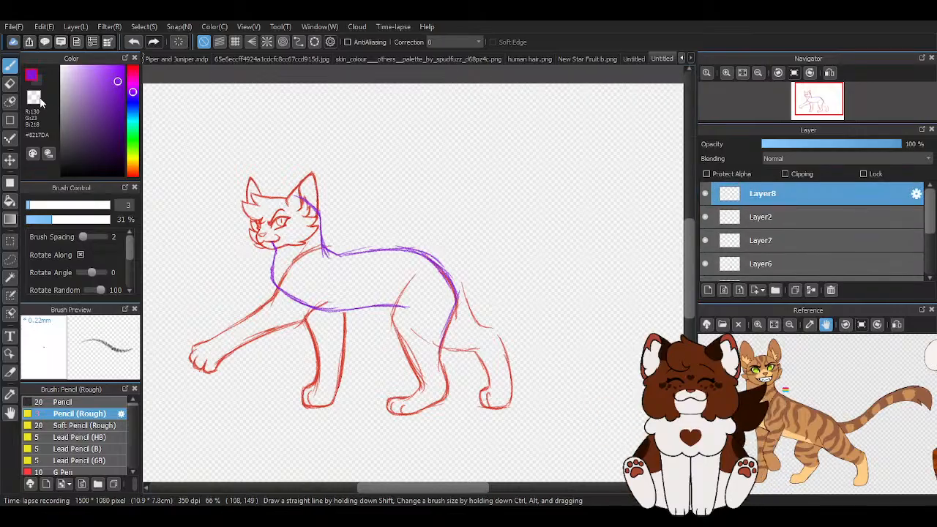
scroll(436, 388, up, 4)
scroll(462, 268, up, 1)
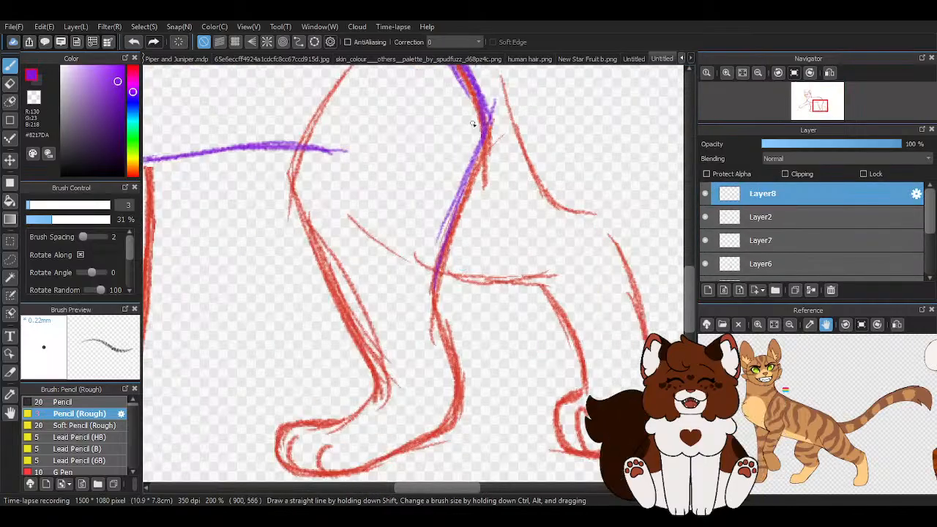
mouse_move(474, 91)
mouse_down()
mouse_move(442, 292)
mouse_move(454, 384)
mouse_move(441, 341)
mouse_move(396, 448)
mouse_move(453, 419)
mouse_move(355, 472)
mouse_move(443, 415)
mouse_move(370, 459)
mouse_up()
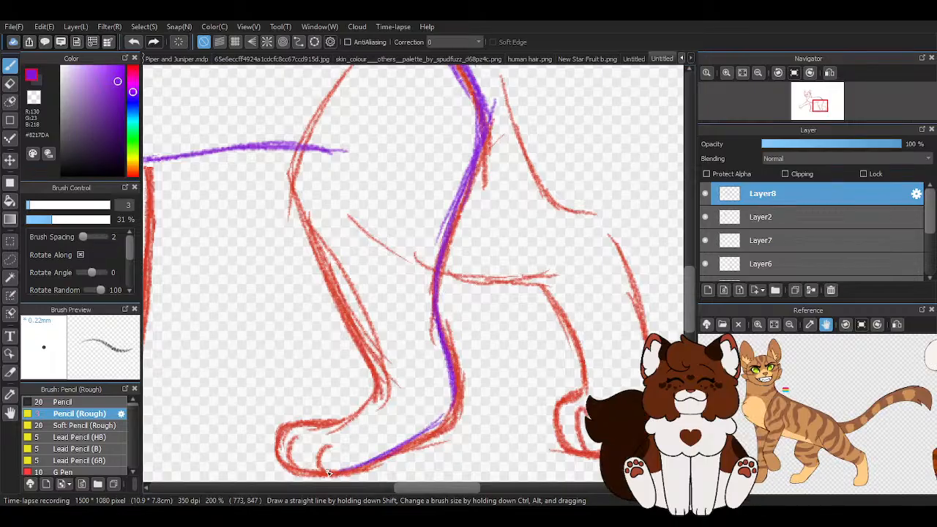
scroll(388, 398, down, 5)
scroll(360, 222, up, 4)
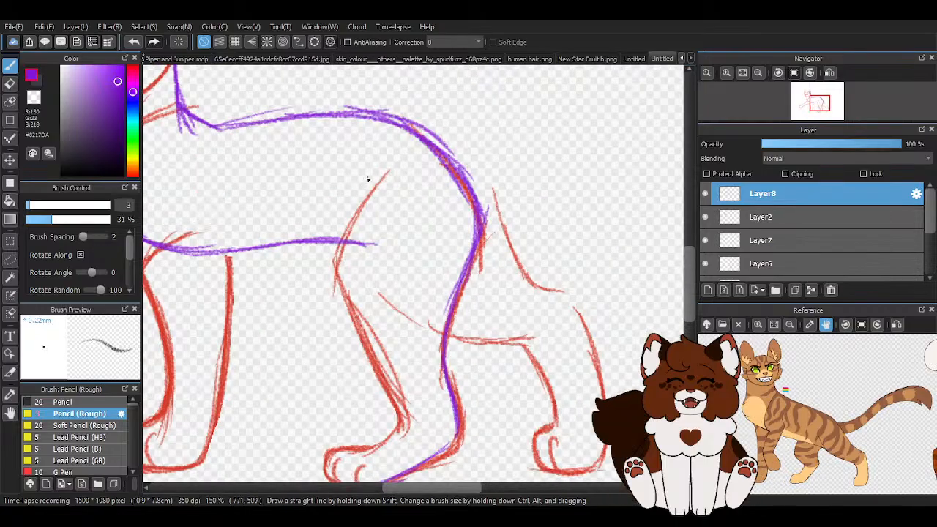
mouse_move(366, 178)
mouse_down()
mouse_move(333, 260)
mouse_move(390, 404)
mouse_move(369, 362)
mouse_up()
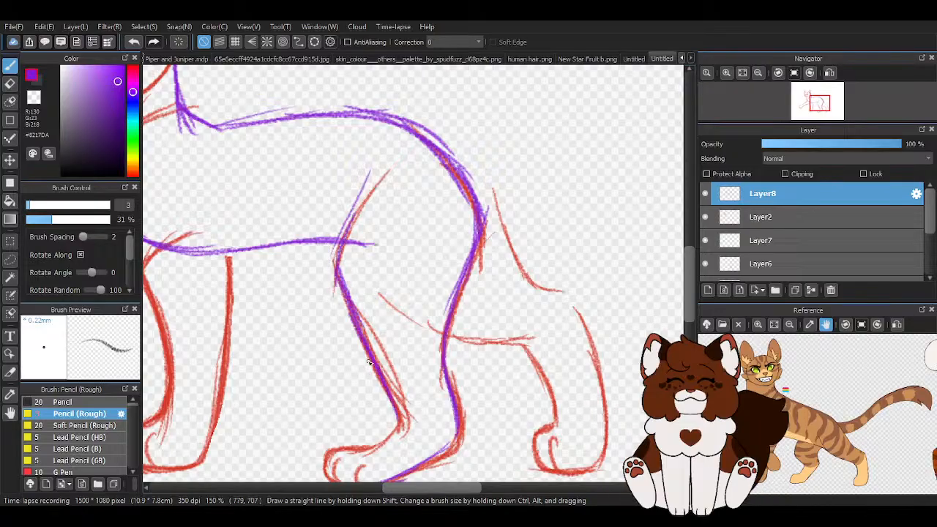
- Outline the near hind paw in purple and add its toe lines
scroll(398, 317, down, 5)
scroll(446, 290, up, 5)
mouse_move(368, 282)
mouse_down()
mouse_move(331, 335)
mouse_move(282, 355)
mouse_move(241, 356)
mouse_move(228, 392)
mouse_move(249, 423)
mouse_move(331, 426)
mouse_move(395, 398)
mouse_move(489, 322)
mouse_move(486, 310)
mouse_up()
mouse_move(304, 383)
mouse_down()
mouse_move(286, 406)
mouse_move(295, 421)
mouse_up()
drag(256, 375, 252, 417)
scroll(355, 376, down, 4)
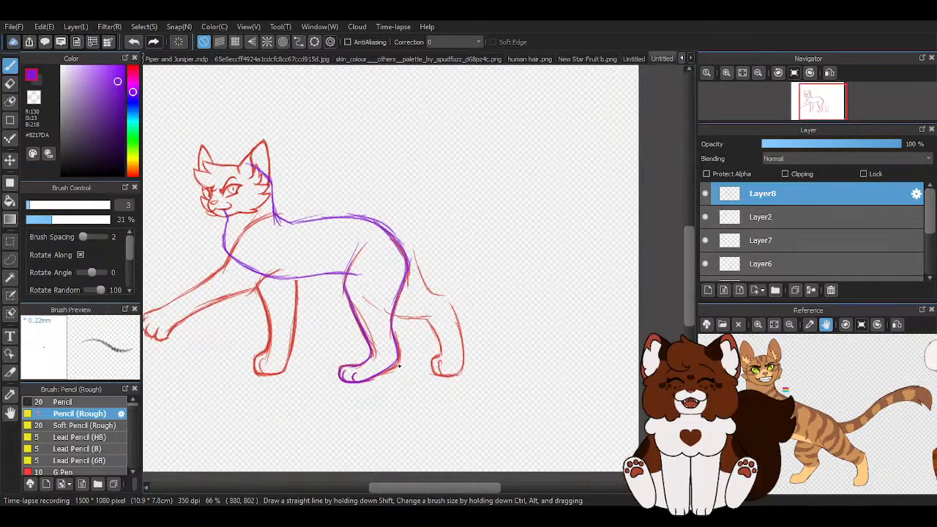
- Reinforce the near thigh's front line in purple, and erase stray strokes around it and at the belly line's end using the transparent colour
scroll(355, 310, up, 3)
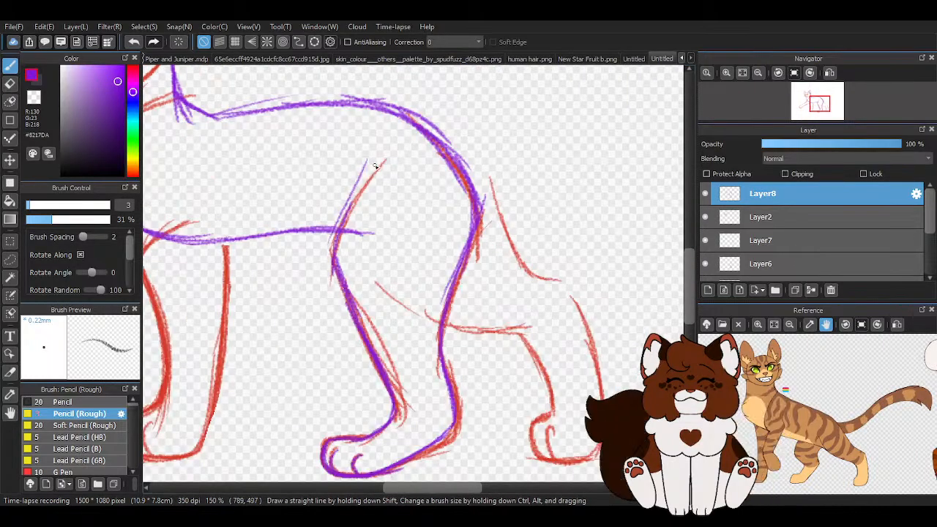
mouse_move(374, 166)
mouse_down()
mouse_move(334, 260)
mouse_move(336, 246)
mouse_move(342, 289)
mouse_up()
key(z)
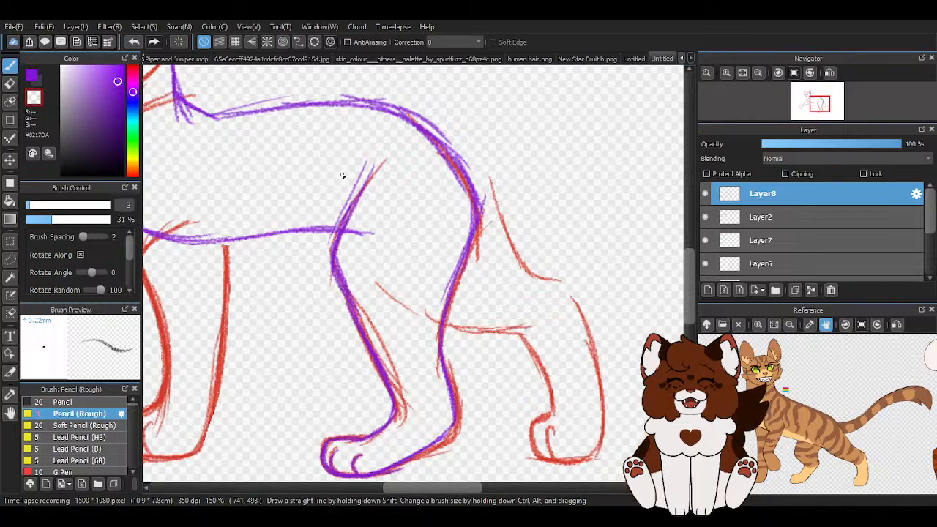
scroll(341, 176, up, 1)
mouse_move(370, 170)
mouse_down()
mouse_move(338, 222)
mouse_move(360, 192)
mouse_up()
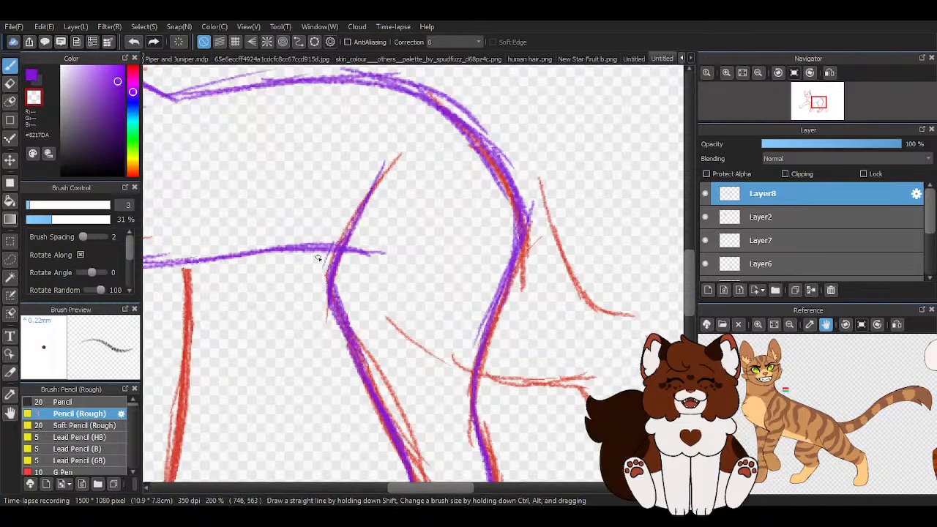
scroll(352, 240, up, 1)
mouse_move(349, 241)
mouse_down()
mouse_move(335, 295)
mouse_move(358, 376)
mouse_up()
drag(327, 304, 372, 422)
mouse_move(358, 253)
mouse_down()
mouse_move(373, 271)
mouse_move(372, 253)
mouse_up()
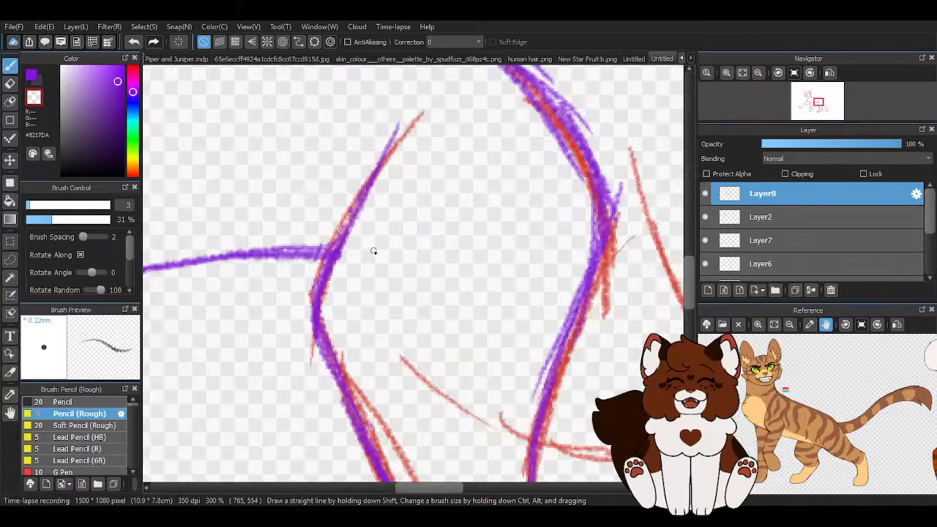
scroll(447, 280, down, 5)
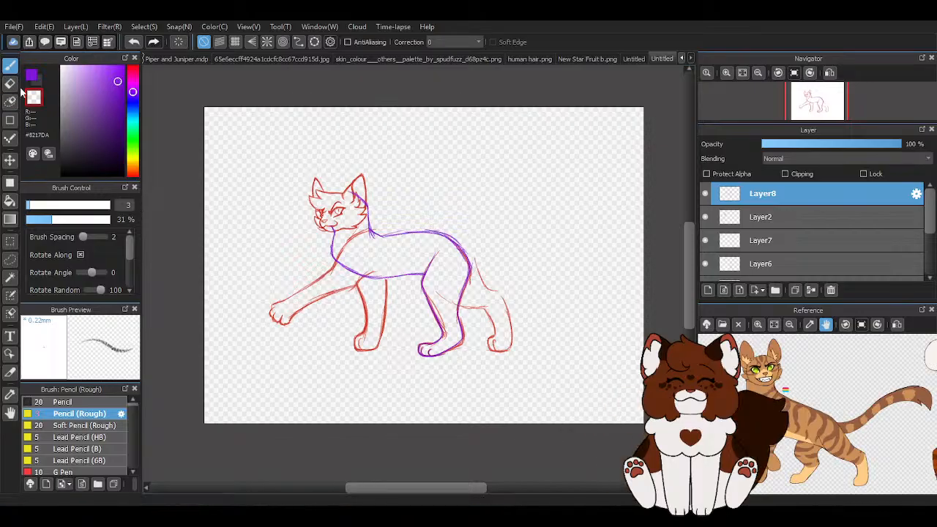
- Switch back to purple and draw the far hind leg's back contour from the rump past the hock to the paw
click(33, 76)
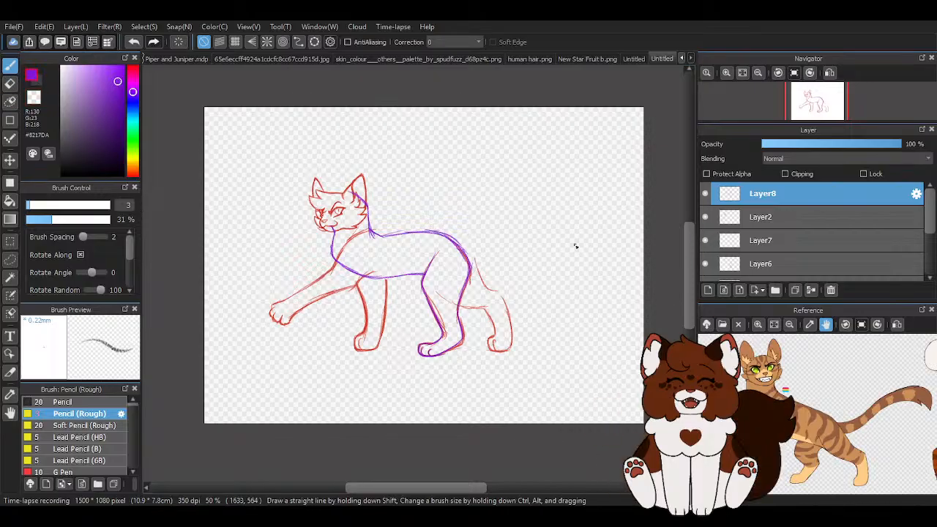
scroll(271, 293, up, 1)
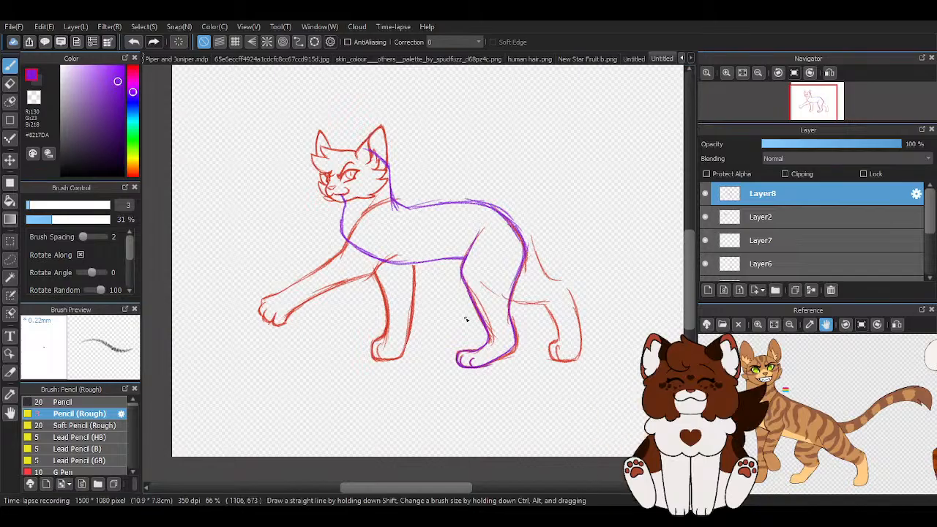
scroll(583, 344, up, 5)
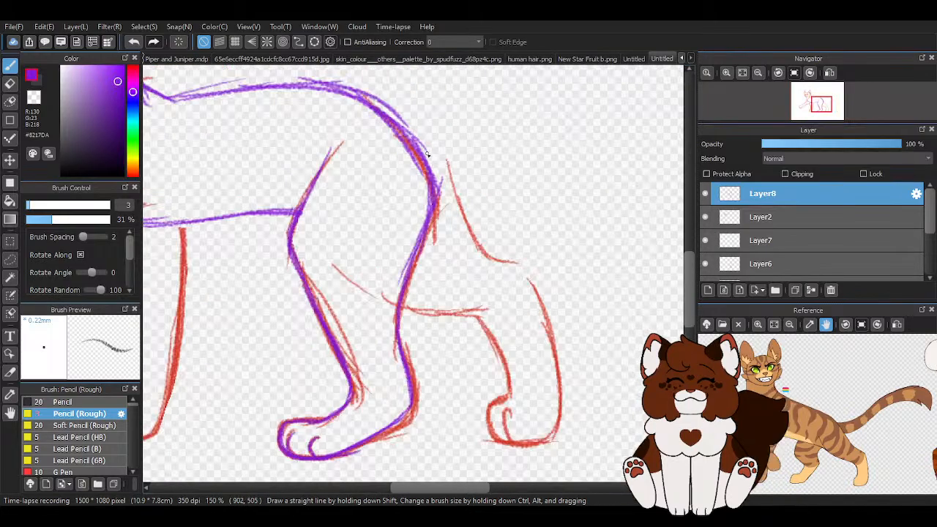
drag(404, 126, 474, 236)
mouse_move(437, 173)
mouse_down()
mouse_move(505, 260)
mouse_move(525, 264)
mouse_move(550, 311)
mouse_move(563, 374)
mouse_up()
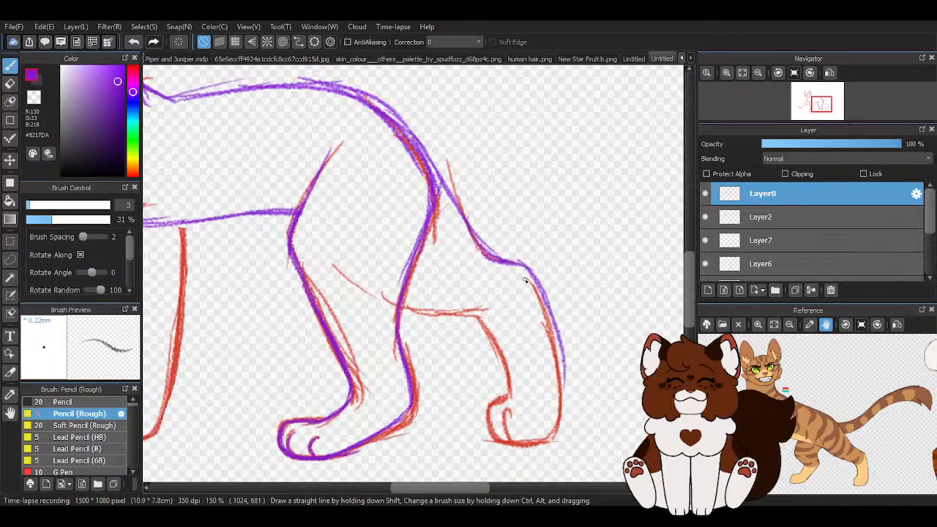
mouse_move(525, 279)
mouse_down()
mouse_move(556, 418)
mouse_move(558, 442)
mouse_up()
drag(550, 333, 563, 373)
- Draw the far hind leg's underside line from the near leg and its front contour down to the paw in purple
scroll(546, 416, up, 2)
mouse_move(389, 302)
mouse_down()
mouse_move(411, 313)
mouse_move(478, 307)
mouse_up()
mouse_move(418, 283)
mouse_down()
mouse_move(468, 293)
mouse_move(463, 284)
mouse_move(487, 342)
mouse_up()
drag(454, 285, 480, 325)
drag(479, 324, 496, 379)
mouse_move(471, 305)
mouse_down()
mouse_move(494, 382)
mouse_move(468, 322)
mouse_up()
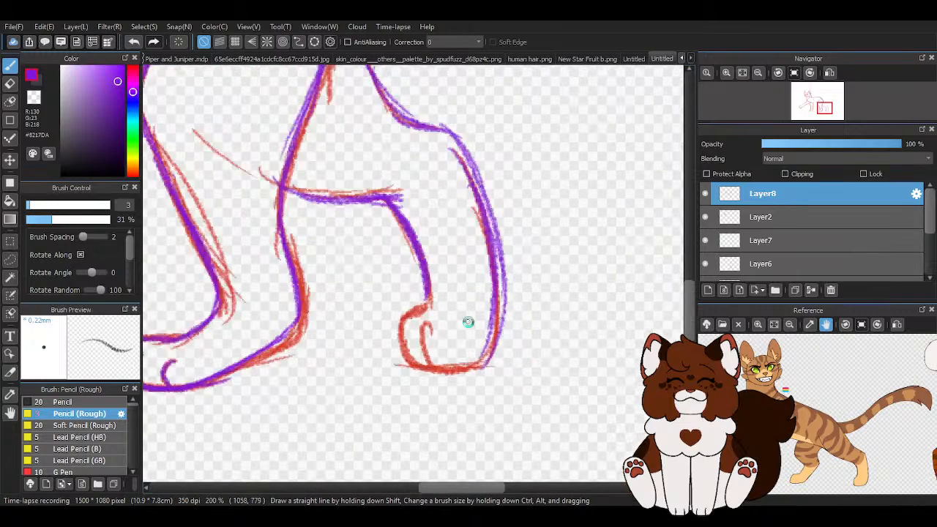
- Outline the far hind paw in purple with one toe line, and reinforce the leg's lower back edge
scroll(468, 322, up, 2)
mouse_move(395, 229)
mouse_down()
mouse_move(402, 291)
mouse_move(338, 336)
mouse_move(366, 404)
mouse_up()
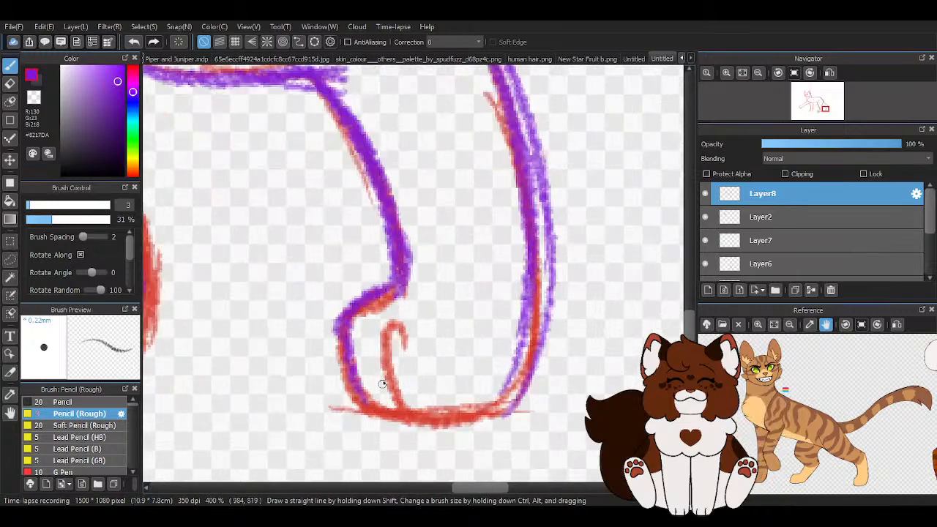
mouse_move(341, 344)
mouse_down()
mouse_move(399, 414)
mouse_move(519, 399)
mouse_up()
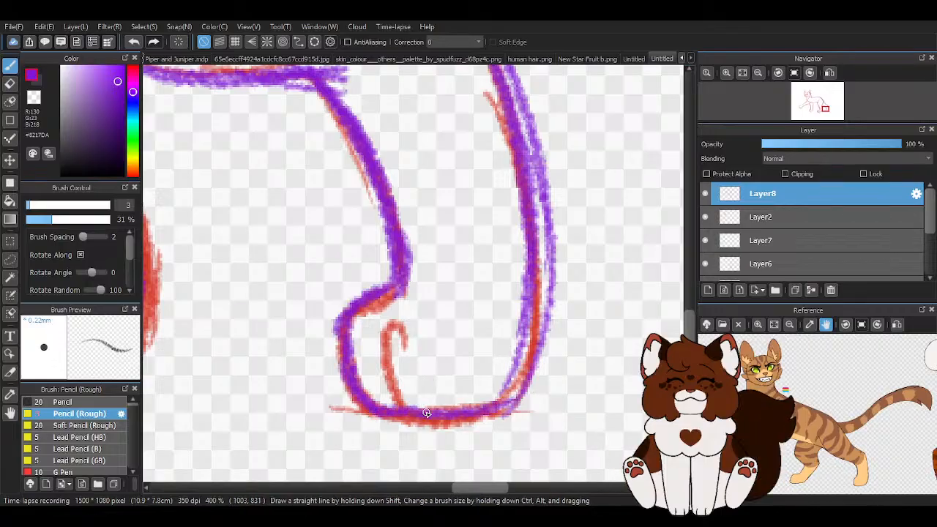
drag(426, 413, 546, 215)
drag(512, 112, 521, 381)
drag(522, 183, 505, 389)
mouse_move(401, 322)
mouse_down()
mouse_move(385, 372)
mouse_move(407, 409)
mouse_up()
- Erase the doubled purple strokes along the far hind leg's back edge with the transparent colour, and redraw the upper edge in purple
scroll(461, 314, down, 1)
scroll(469, 205, down, 1)
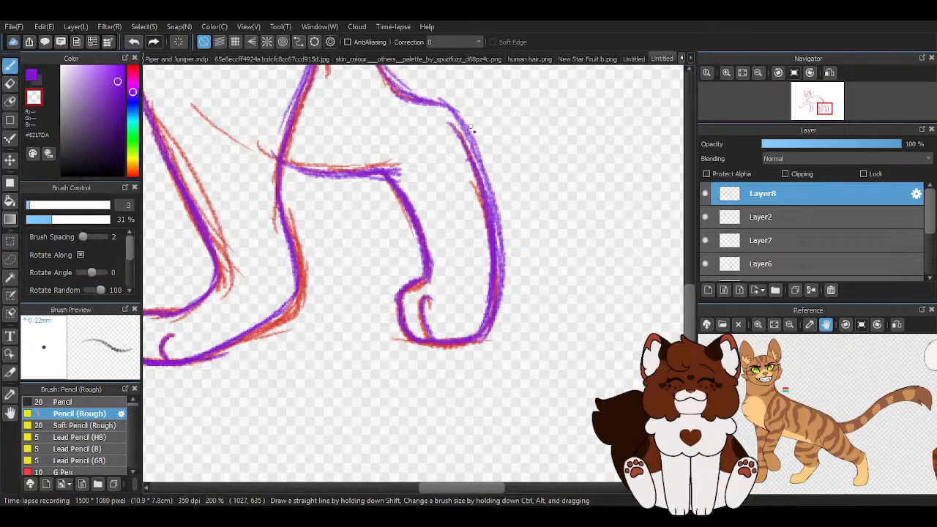
mouse_move(472, 130)
mouse_down()
mouse_move(505, 246)
mouse_move(484, 346)
mouse_move(510, 248)
mouse_up()
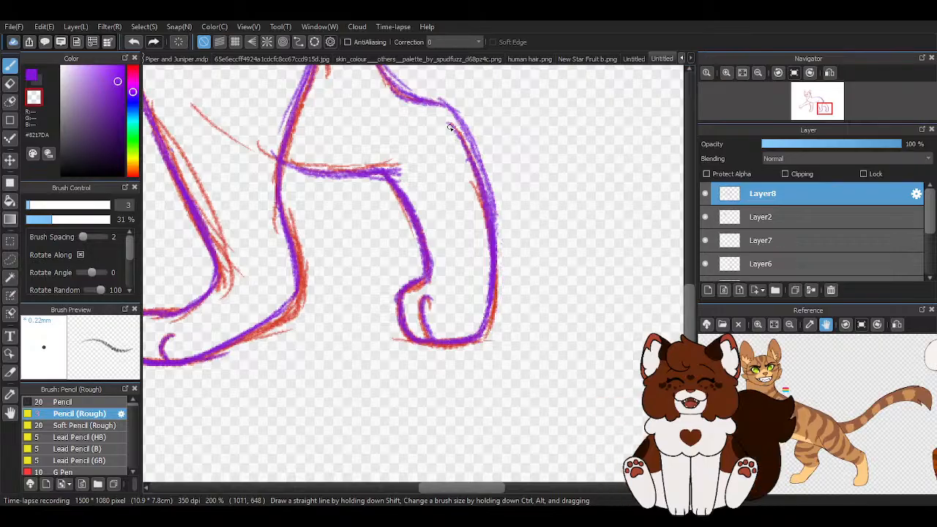
mouse_move(450, 127)
mouse_down()
mouse_move(476, 187)
mouse_move(457, 142)
mouse_up()
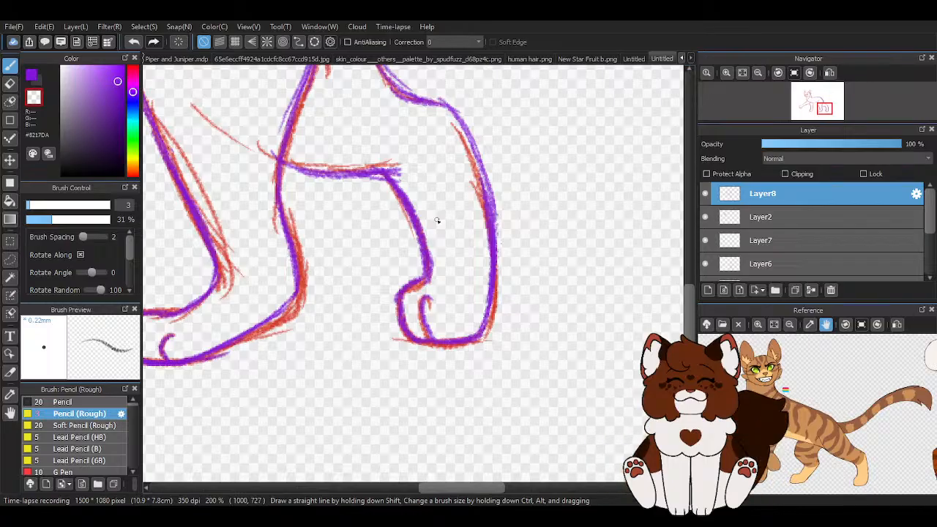
click(31, 75)
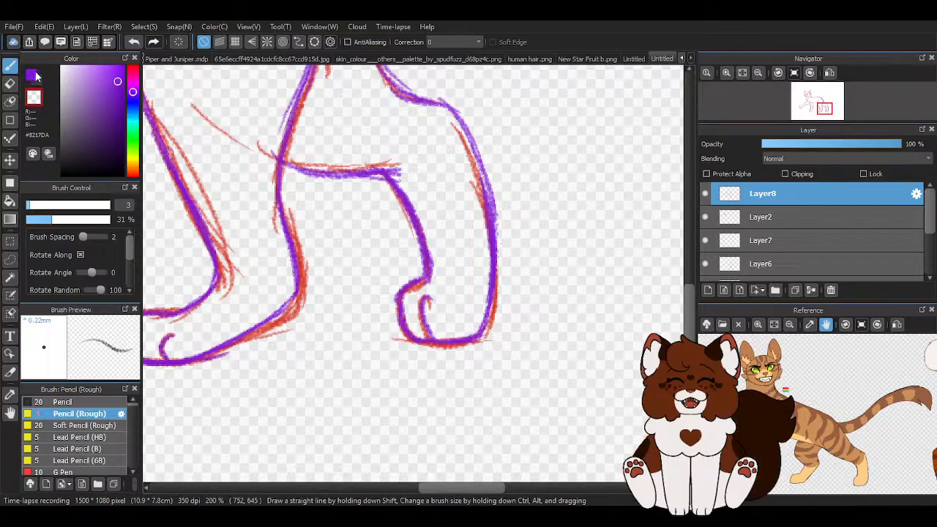
mouse_move(425, 93)
mouse_down()
mouse_move(472, 134)
mouse_move(495, 234)
mouse_up()
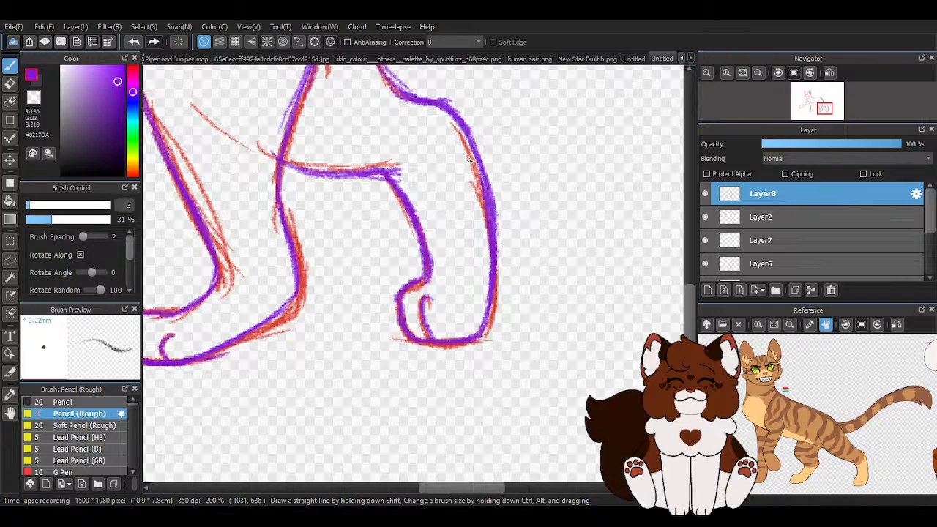
- Reinforce the far hind leg's back edge below the hock and its underside line in purple
drag(464, 135, 491, 221)
scroll(502, 339, down, 3)
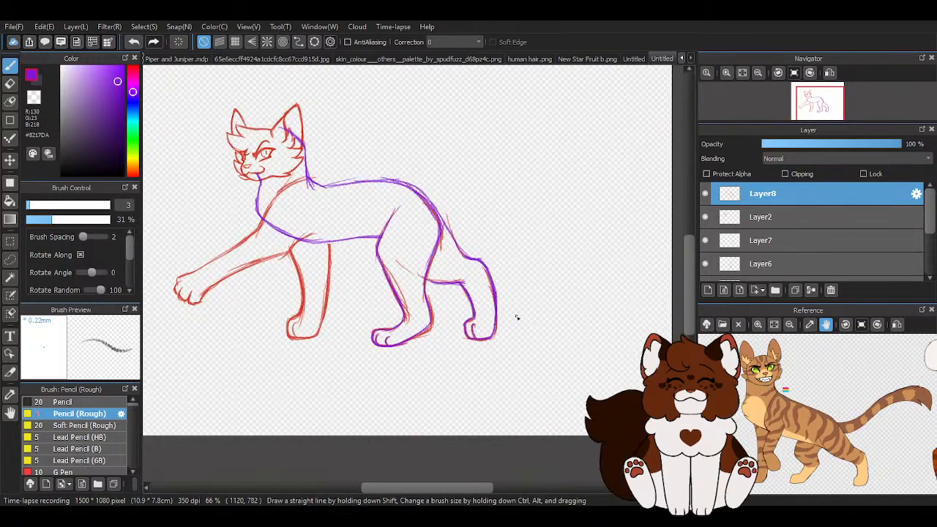
scroll(517, 317, up, 5)
mouse_move(167, 239)
mouse_down()
mouse_move(300, 260)
mouse_move(413, 242)
mouse_move(408, 250)
mouse_move(439, 228)
mouse_up()
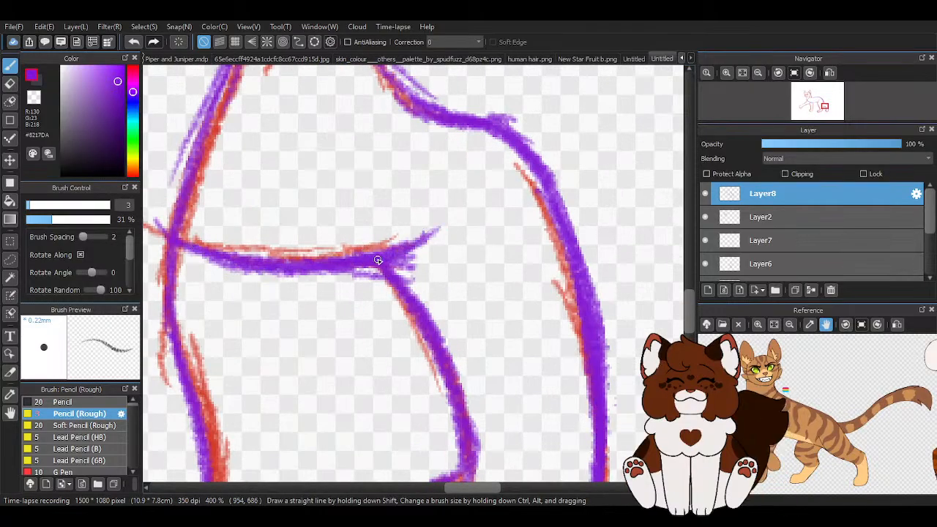
- Erase the stray purple line ends where the far hind leg's underside meets its front contour, using the transparent colour
mouse_move(384, 265)
mouse_down()
mouse_move(431, 333)
mouse_move(424, 270)
mouse_move(438, 225)
mouse_up()
key(z)
drag(378, 272, 348, 280)
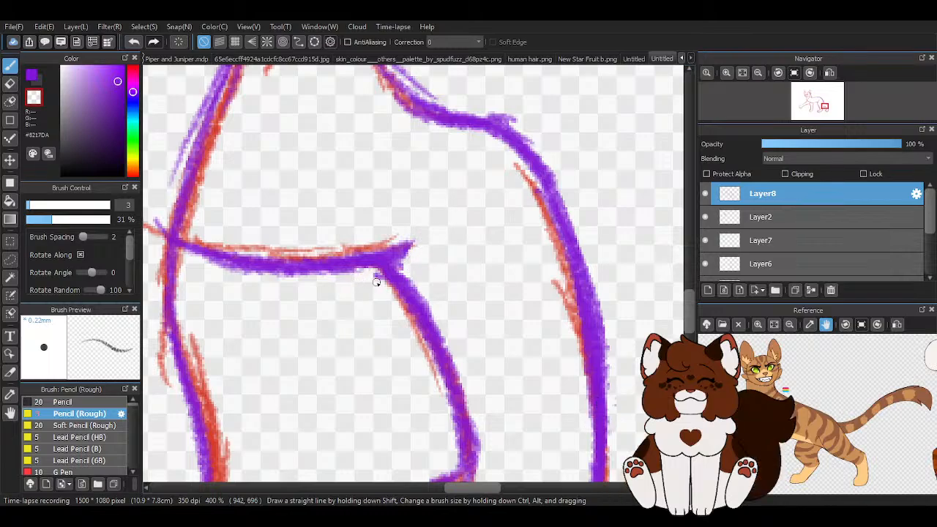
mouse_move(400, 262)
mouse_down()
mouse_move(385, 247)
mouse_move(414, 243)
mouse_up()
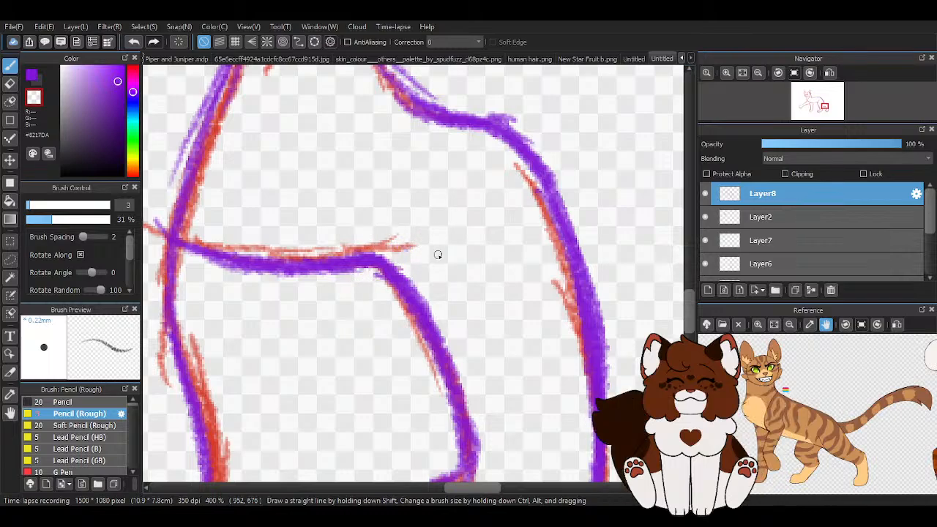
- Switch back to purple and draw the raised foreleg's shoulder curve from the neck base to the chest, plus its underside line
scroll(564, 314, down, 4)
scroll(805, 234, down, 3)
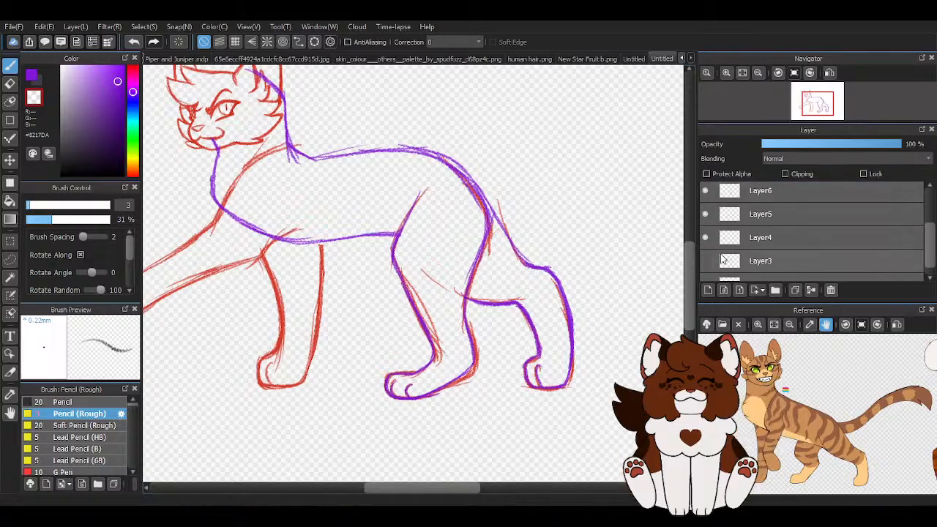
scroll(505, 272, down, 2)
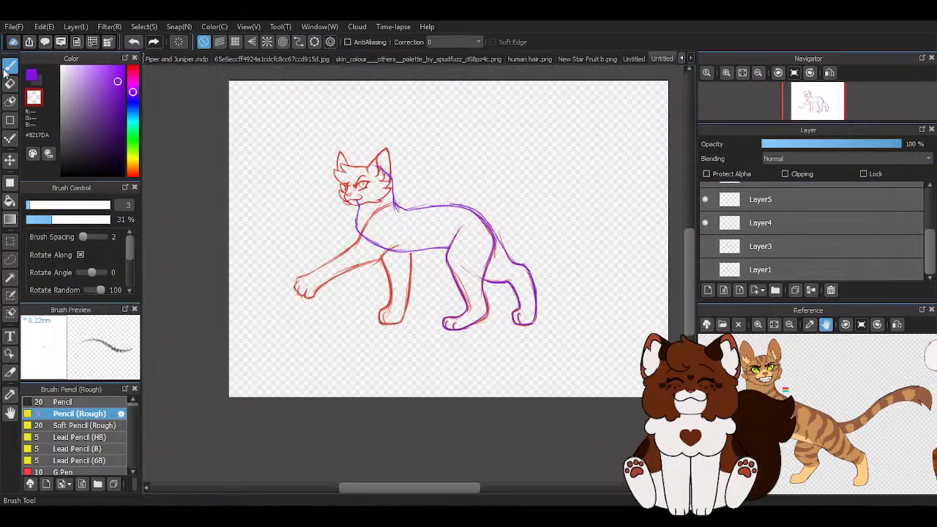
click(32, 75)
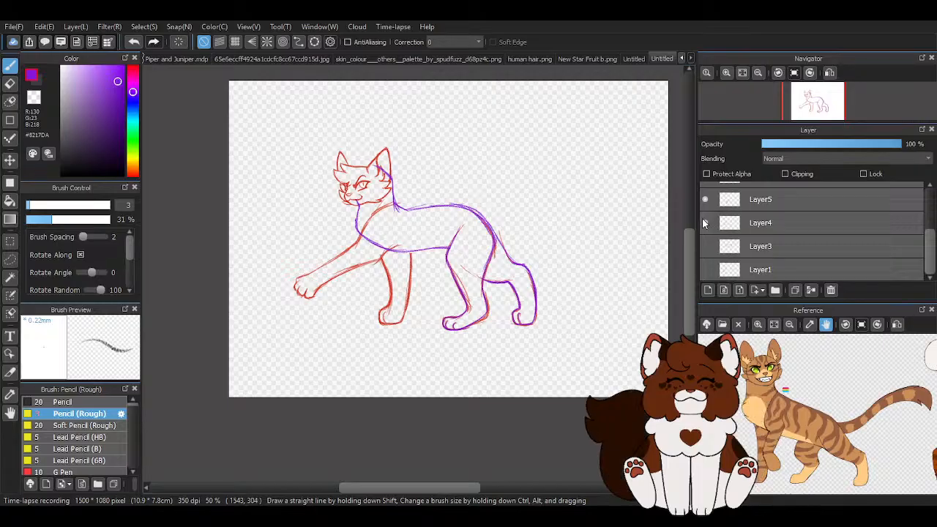
click(704, 223)
click(704, 223)
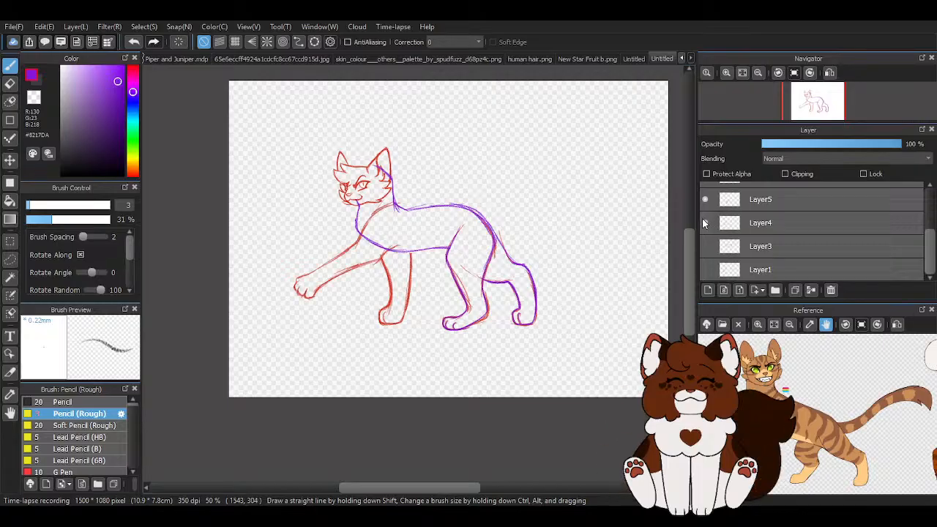
scroll(365, 233, up, 3)
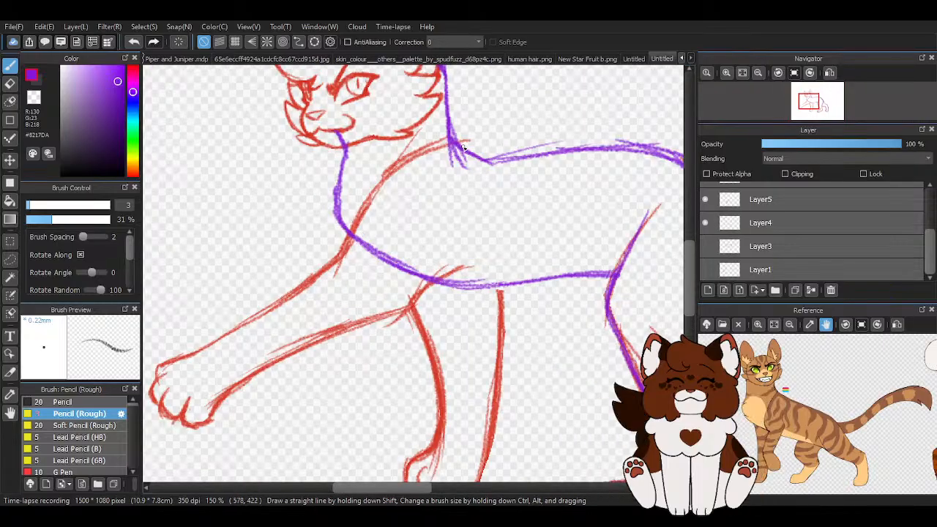
mouse_move(464, 144)
mouse_down()
mouse_move(355, 220)
mouse_move(333, 269)
mouse_up()
mouse_move(459, 147)
mouse_down()
mouse_move(388, 165)
mouse_move(345, 251)
mouse_up()
mouse_move(437, 277)
mouse_down()
mouse_move(413, 303)
mouse_move(259, 374)
mouse_up()
- Draw the raised foreleg's upper edge in purple from the chest down towards the paw
scroll(271, 358, down, 2)
scroll(283, 375, up, 2)
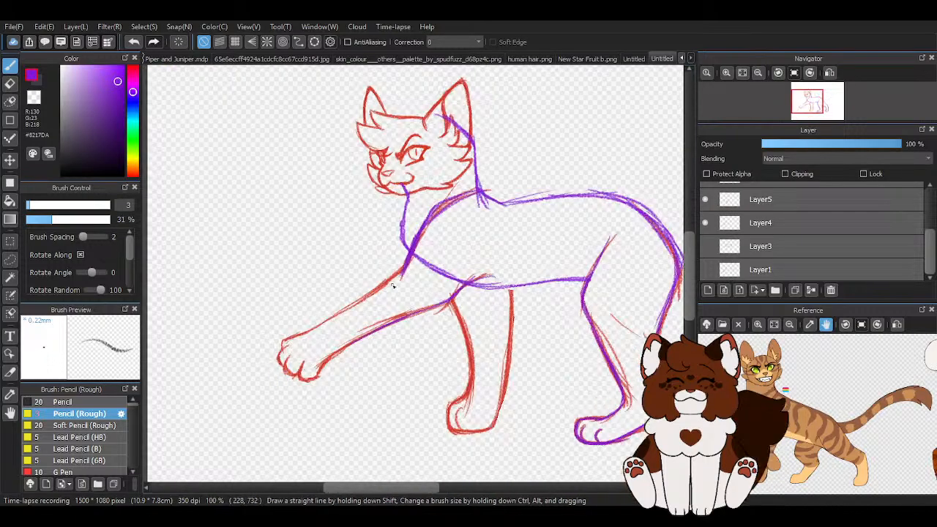
drag(431, 243, 306, 341)
drag(345, 316, 275, 363)
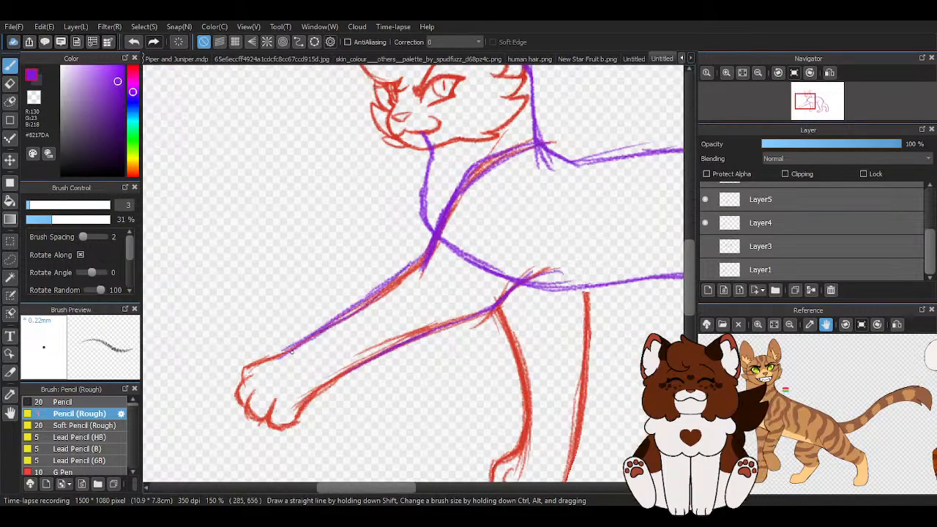
- Identify the raised foreleg's red sketch on Layer4 and move that layer slightly up and to the right
scroll(278, 358, down, 1)
click(704, 223)
click(705, 222)
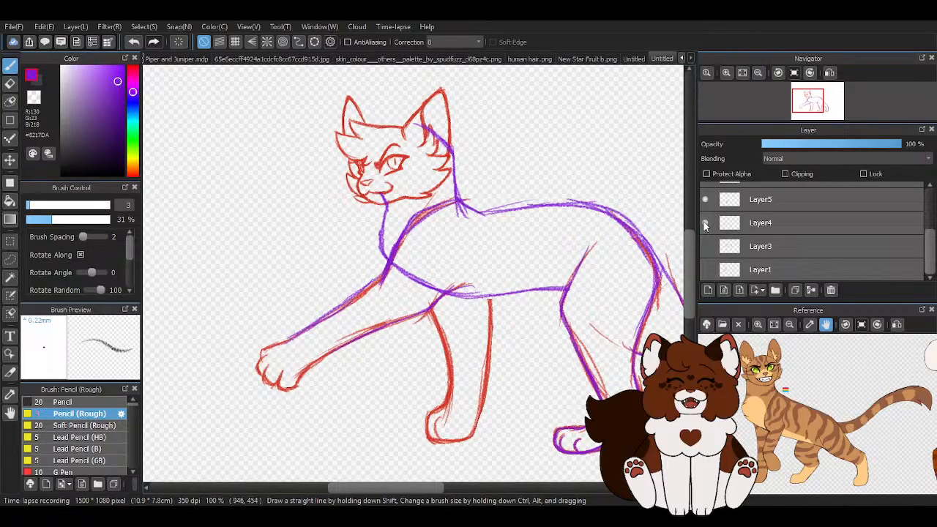
click(705, 223)
click(705, 223)
click(763, 221)
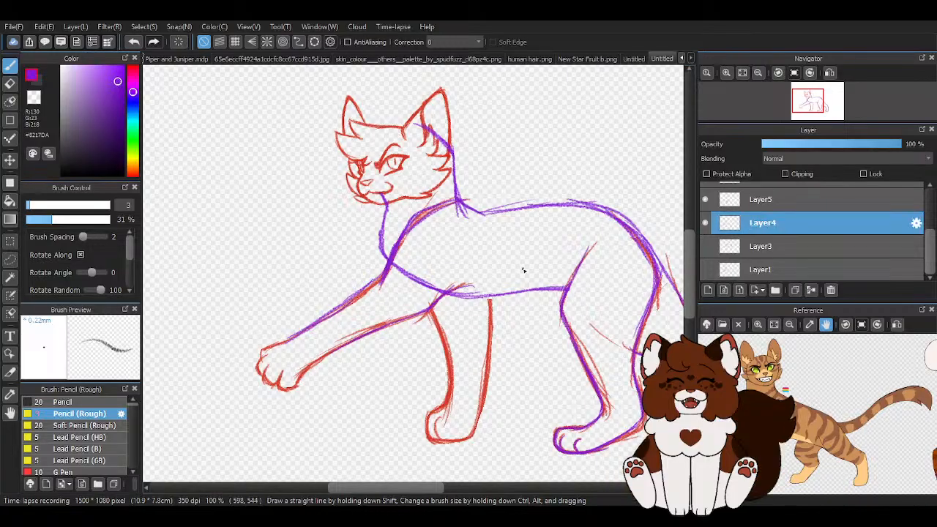
scroll(214, 395, up, 1)
click(10, 162)
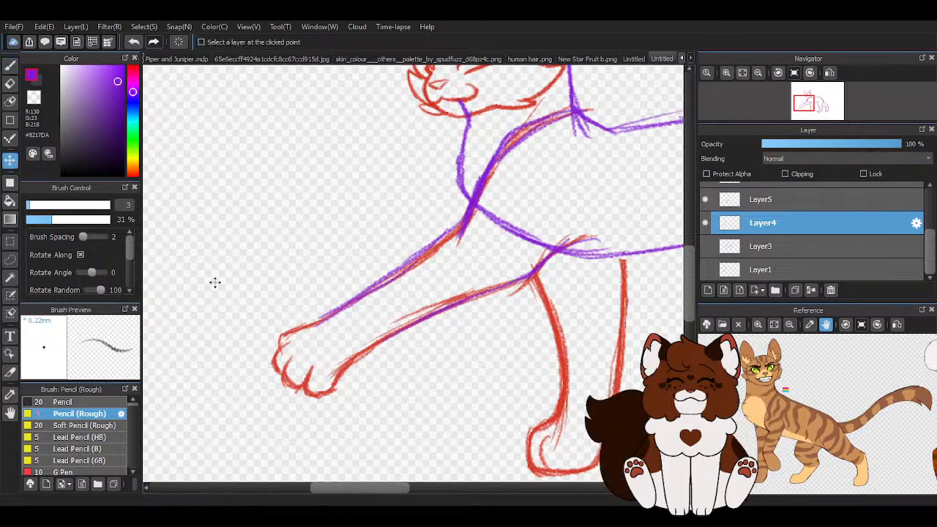
drag(320, 350, 340, 335)
- Check which parts of the sketch Layer4 and Layer3 hold by toggling their visibility, and look through the layer list
scroll(343, 315, down, 3)
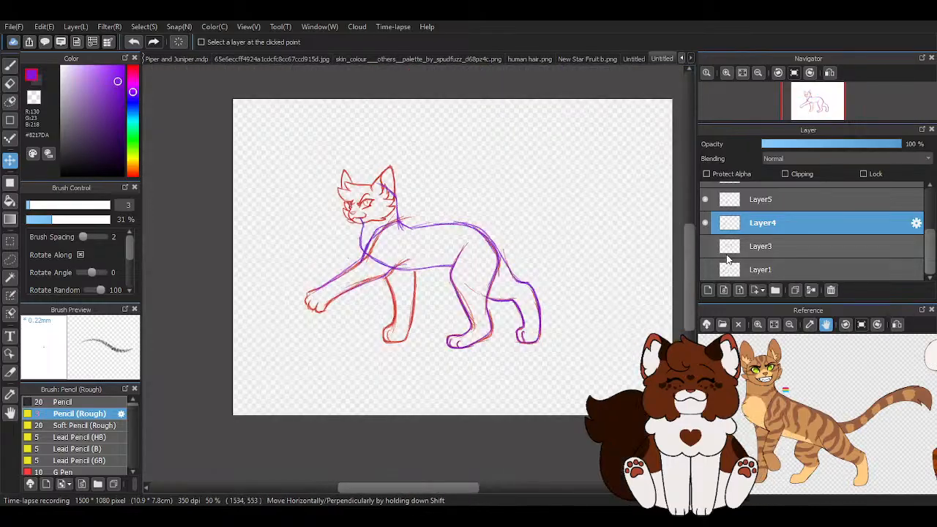
click(706, 222)
scroll(706, 224, up, 6)
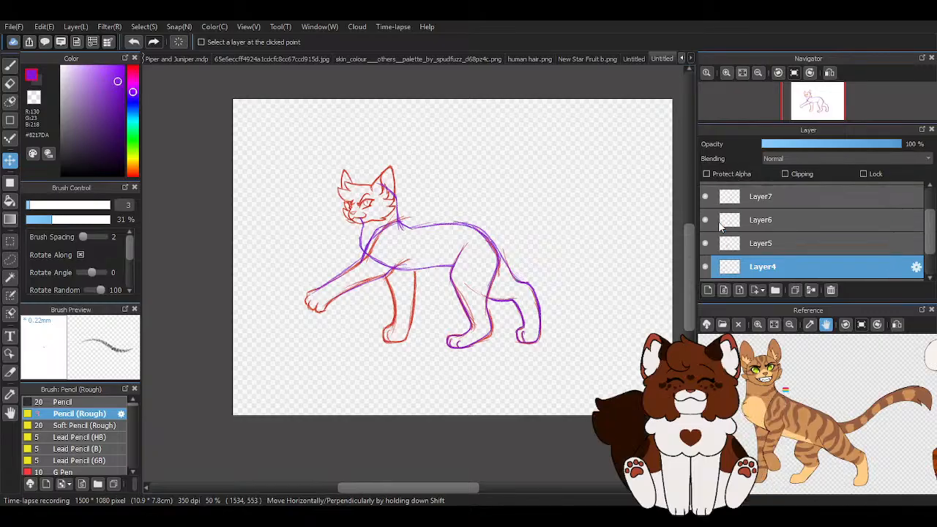
scroll(713, 223, down, 5)
scroll(707, 263, down, 1)
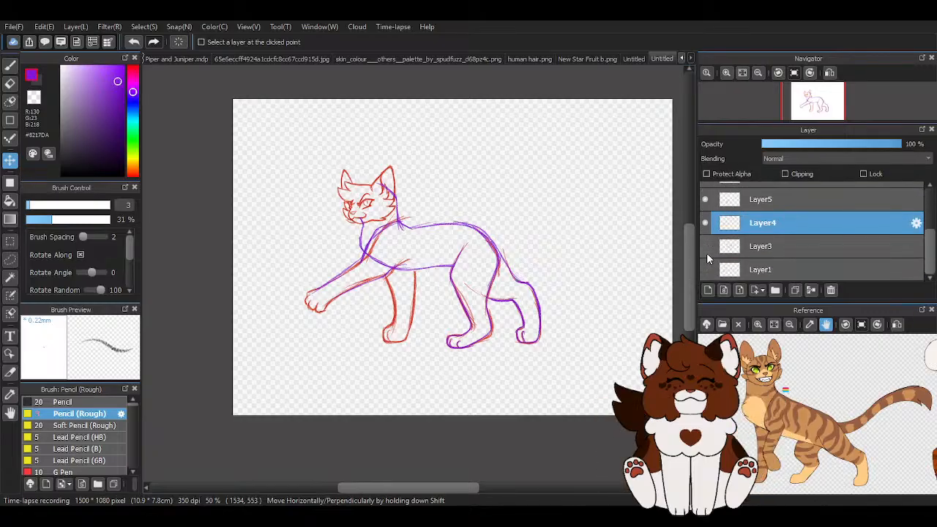
click(705, 246)
click(705, 246)
scroll(705, 246, up, 5)
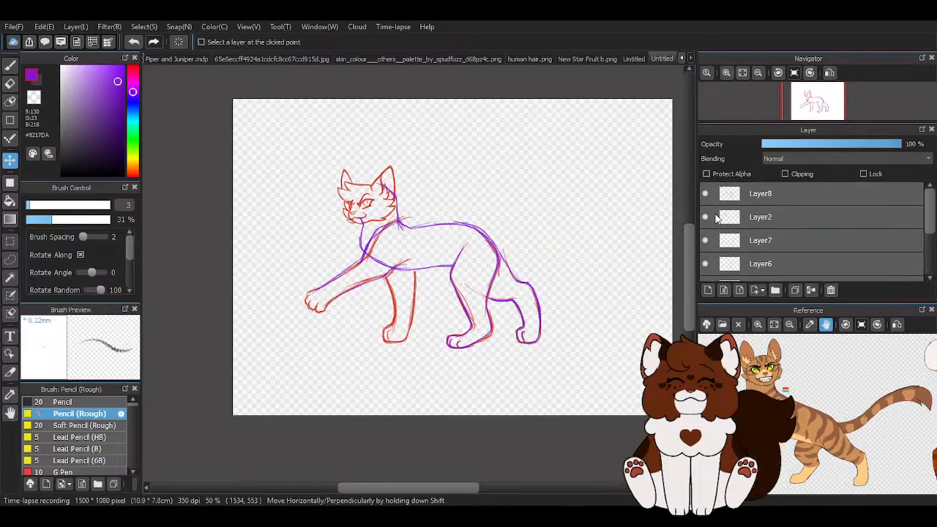
- Select Layer8 and trace the underside of the cat's raised foreleg in purple over the red sketch
click(704, 194)
click(704, 195)
click(785, 196)
key(p)
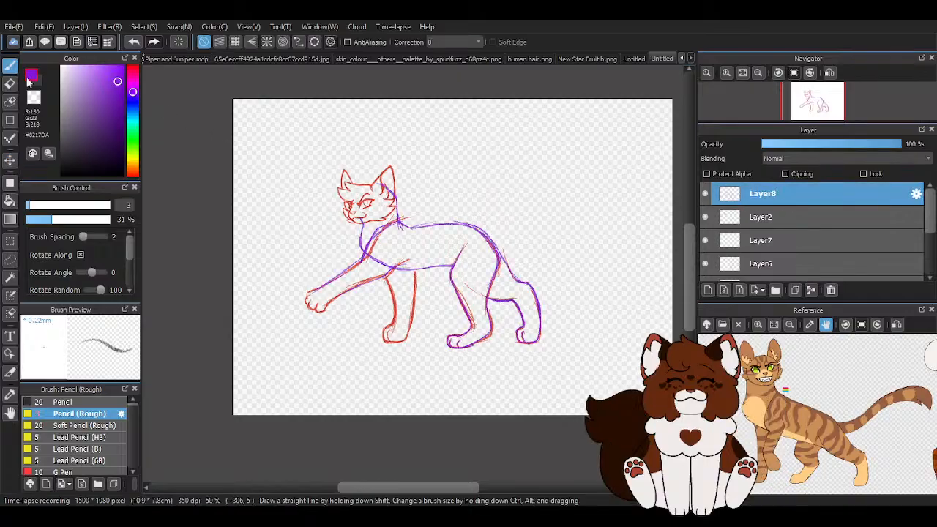
scroll(405, 366, up, 2)
scroll(220, 231, up, 4)
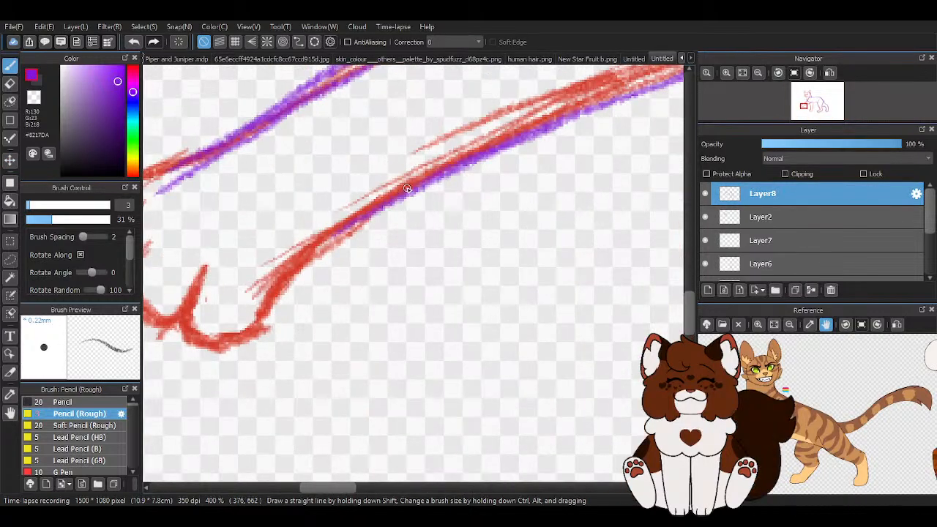
drag(406, 190, 286, 256)
mouse_move(423, 167)
mouse_down()
mouse_move(293, 255)
mouse_move(449, 164)
mouse_up()
mouse_move(356, 220)
mouse_down()
mouse_move(488, 156)
mouse_move(388, 206)
mouse_up()
scroll(379, 253, down, 2)
scroll(339, 254, up, 2)
- Continue the purple line down the wrist and around the rear toe of the raised front paw
drag(355, 238, 289, 325)
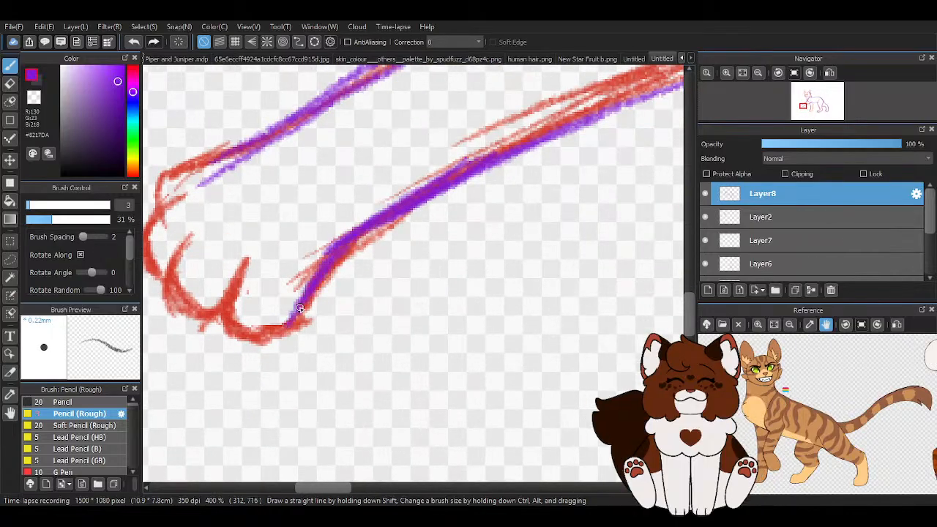
drag(341, 254, 276, 328)
mouse_move(243, 261)
mouse_down()
mouse_move(229, 325)
mouse_move(253, 338)
mouse_move(291, 329)
mouse_move(320, 269)
mouse_up()
scroll(424, 263, down, 2)
scroll(350, 194, up, 1)
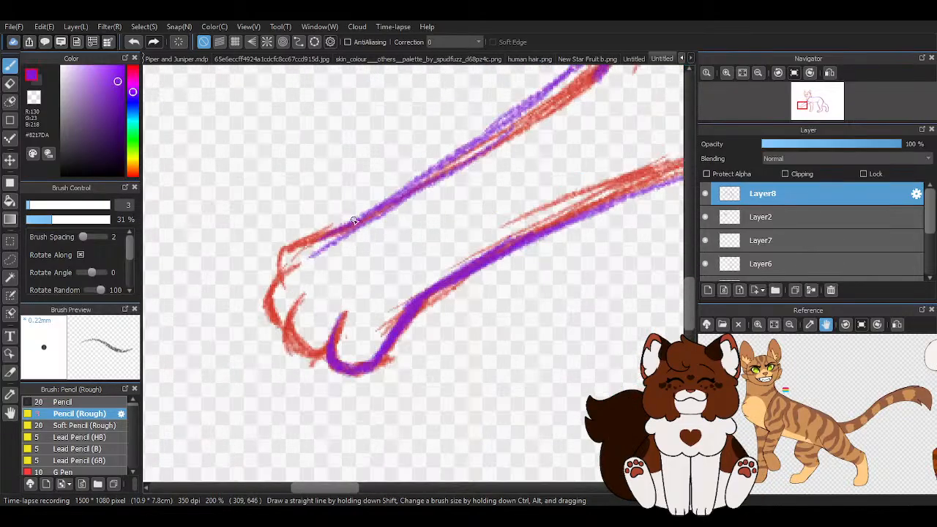
- Trace the top and remaining toes of the raised paw in purple and erase the stray line inside the wrist
mouse_move(392, 202)
mouse_down()
mouse_move(286, 249)
mouse_move(278, 330)
mouse_move(303, 359)
mouse_move(283, 336)
mouse_move(328, 347)
mouse_move(314, 360)
mouse_move(335, 328)
mouse_up()
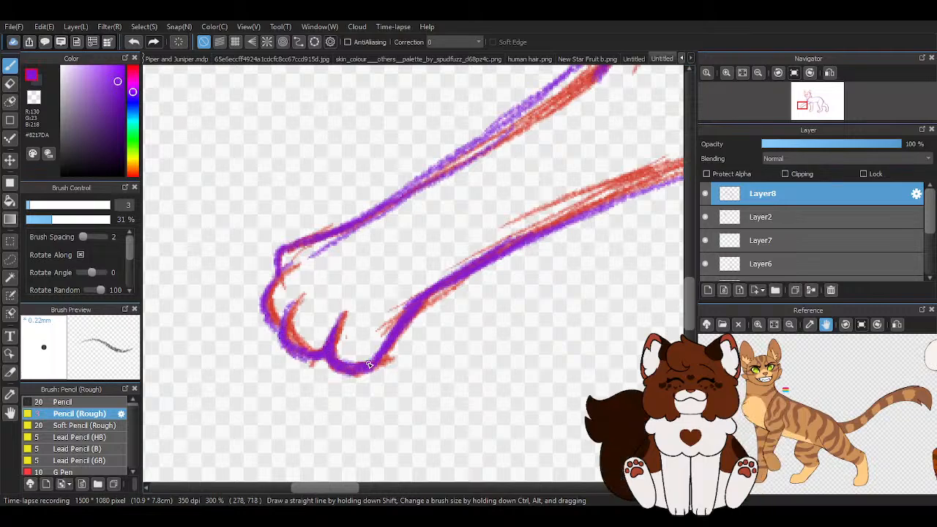
mouse_move(293, 265)
mouse_down()
mouse_move(271, 309)
mouse_move(295, 266)
mouse_move(261, 305)
mouse_move(288, 309)
mouse_up()
key(x)
drag(352, 260, 317, 251)
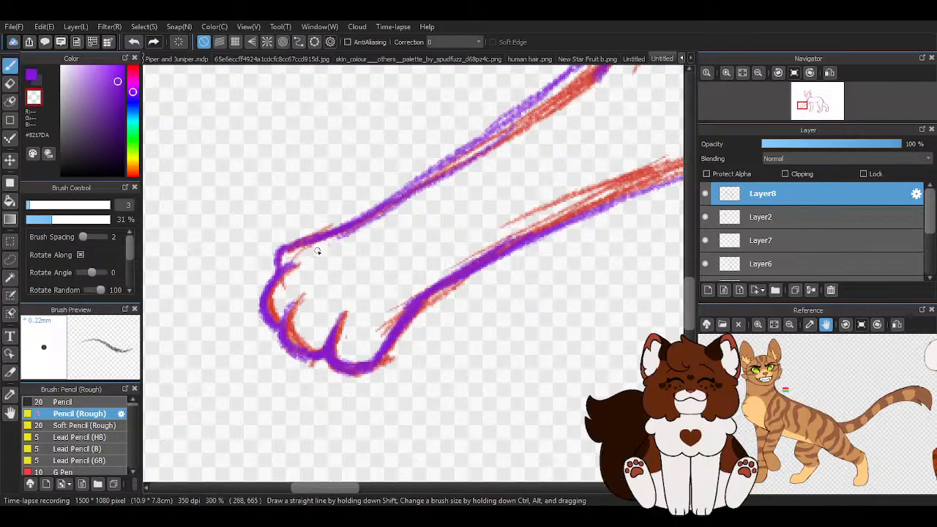
scroll(369, 230, down, 5)
scroll(436, 178, up, 3)
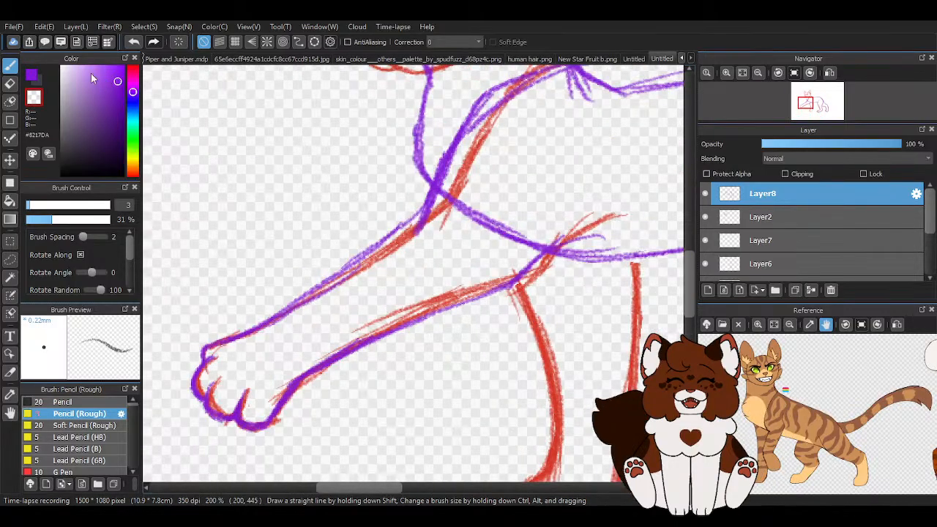
- Redraw the upper edge of the raised foreleg in purple and erase the stray strokes outside it
click(30, 74)
mouse_move(417, 217)
mouse_down()
mouse_move(368, 261)
mouse_move(383, 246)
mouse_move(278, 309)
mouse_up()
mouse_move(391, 245)
mouse_down()
mouse_move(314, 297)
mouse_move(340, 281)
mouse_up()
drag(412, 232, 329, 290)
drag(410, 238, 379, 261)
key(z)
drag(306, 291, 412, 219)
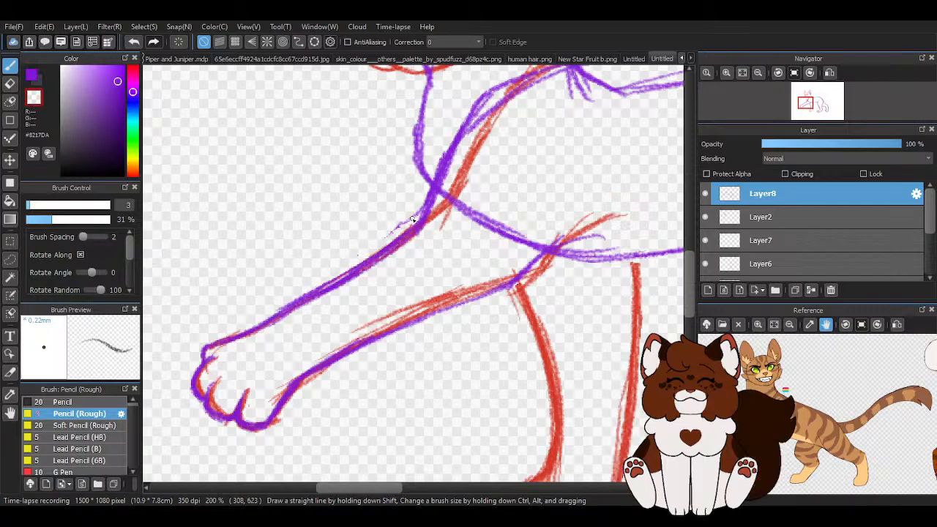
scroll(406, 240, down, 1)
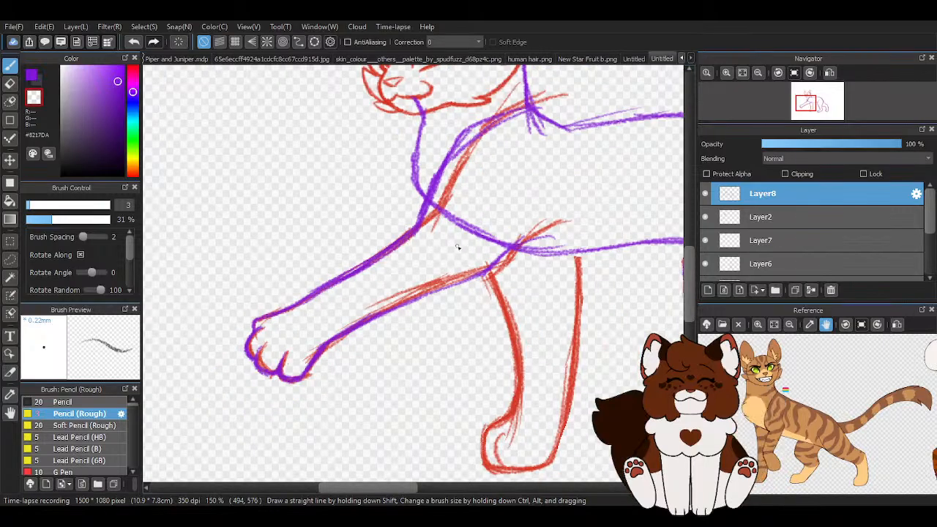
- Erase the doubled purple line along the inner side of the shoulder up to the neck
scroll(456, 247, down, 1)
scroll(330, 235, up, 3)
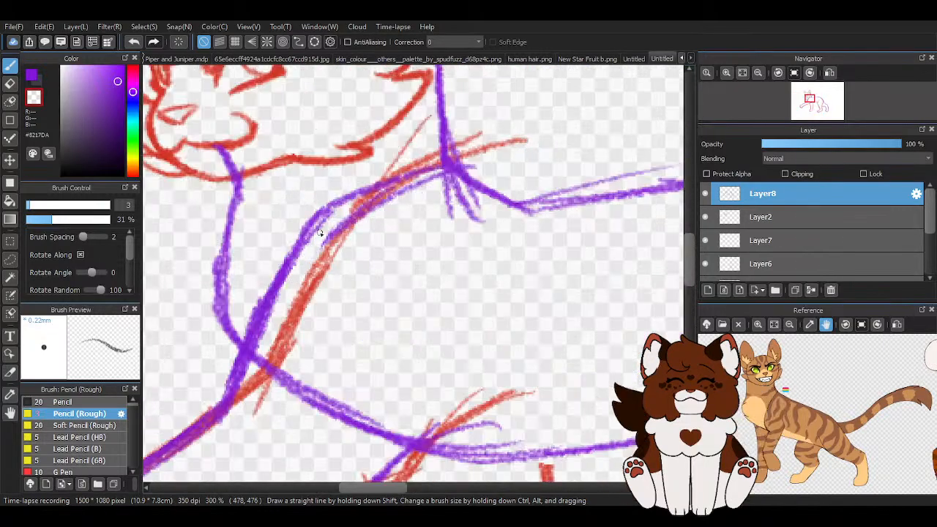
mouse_move(320, 233)
mouse_down()
mouse_move(414, 189)
mouse_move(393, 196)
mouse_up()
drag(339, 219, 442, 177)
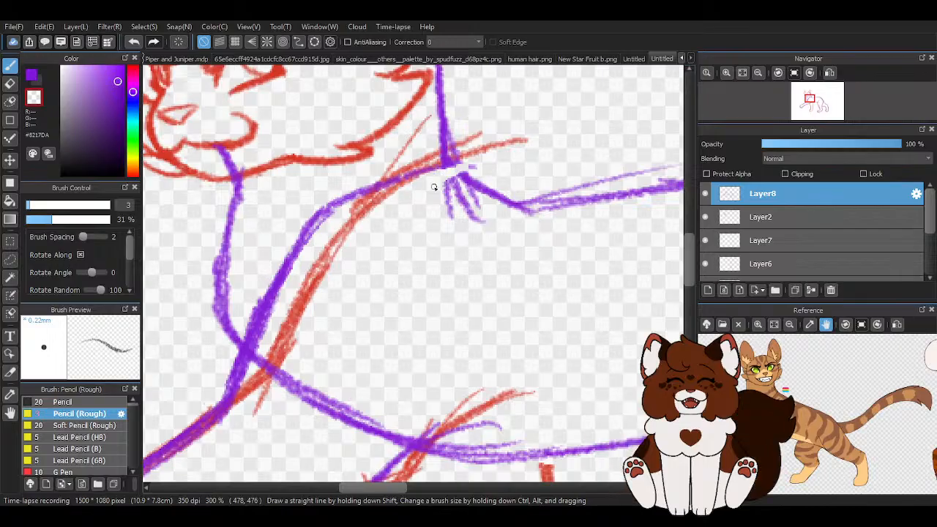
- Redraw the purple lines where the back of the neck meets the shoulder
click(30, 75)
mouse_move(438, 139)
mouse_down()
mouse_move(454, 180)
mouse_move(481, 196)
mouse_up()
drag(448, 166, 476, 213)
scroll(494, 216, down, 4)
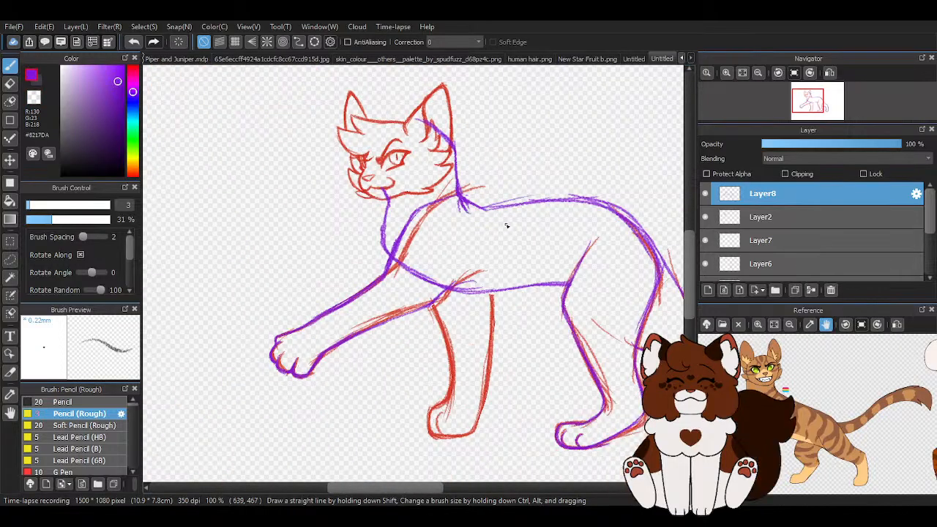
- Strengthen the purple line along the top of the raised foreleg and its paw
scroll(506, 225, down, 1)
scroll(343, 309, up, 3)
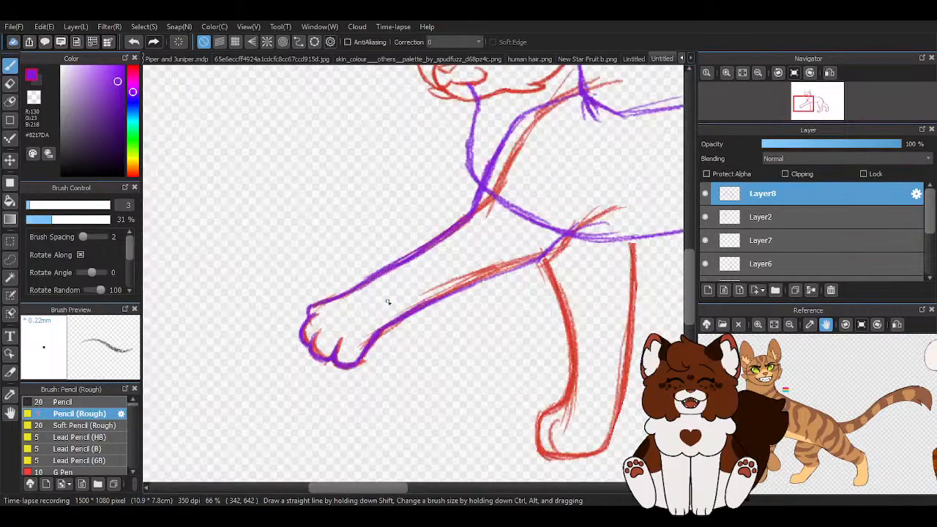
scroll(342, 309, up, 2)
mouse_move(429, 268)
mouse_down()
mouse_move(278, 332)
mouse_move(258, 374)
mouse_up()
drag(275, 339, 257, 383)
scroll(315, 311, down, 2)
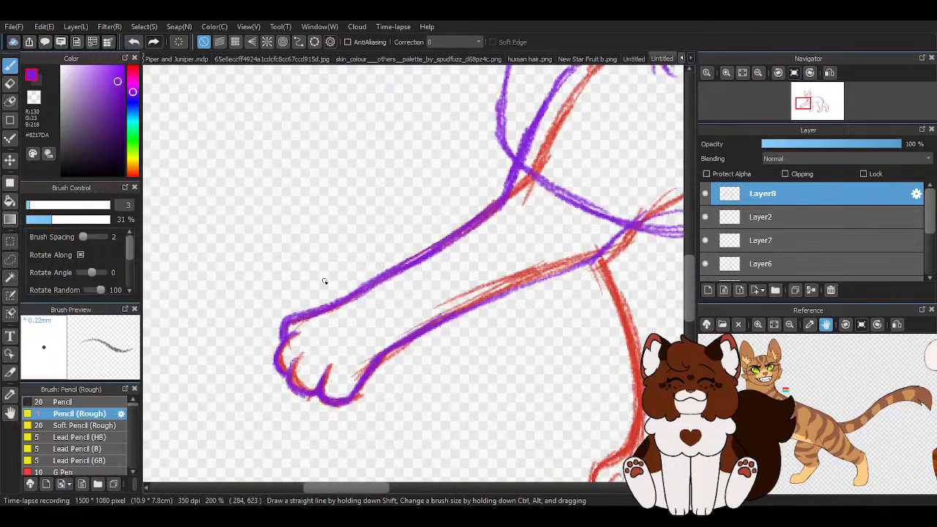
scroll(322, 311, up, 1)
scroll(335, 325, down, 2)
- Hide Layer4, which holds the red sketch of the raised foreleg
scroll(705, 240, down, 3)
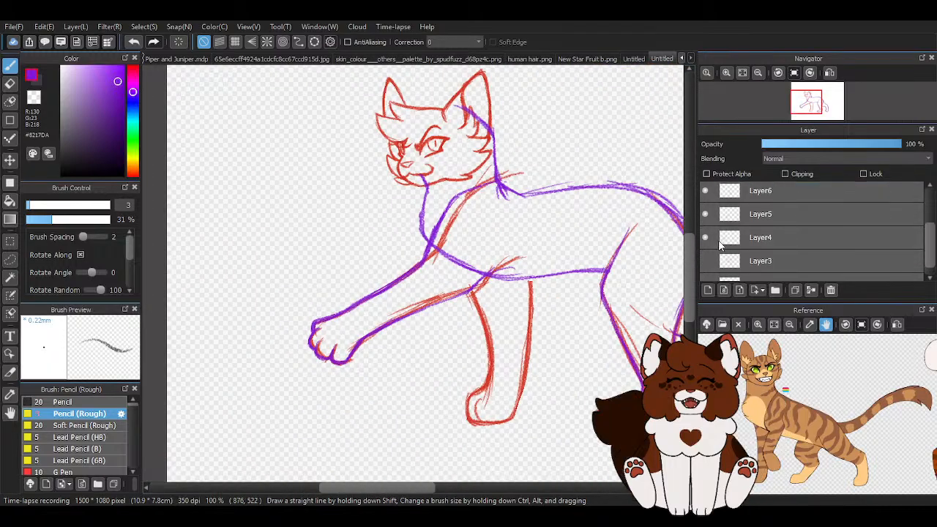
click(705, 237)
scroll(373, 224, down, 1)
scroll(270, 230, down, 1)
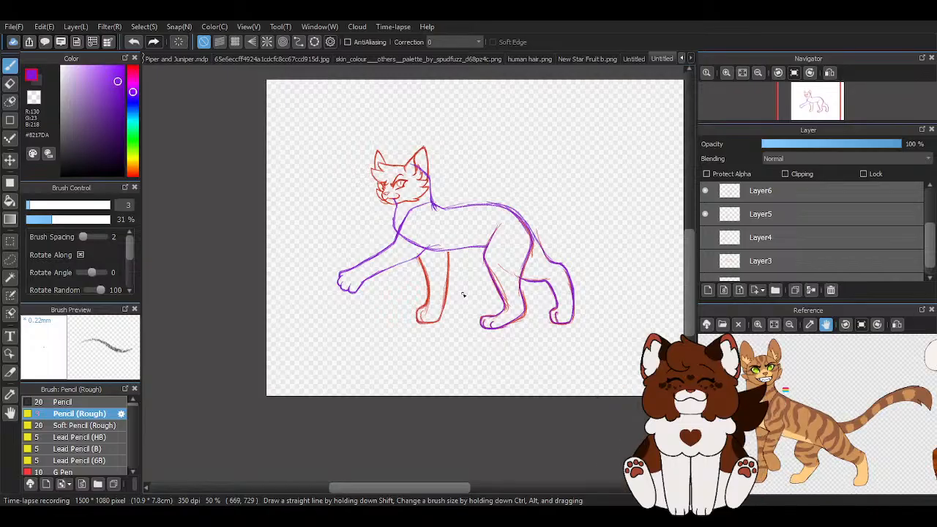
- Redraw the raised foreleg's underside up to the elbow in purple and erase the overlapping elbow and chest lines
scroll(419, 267, up, 3)
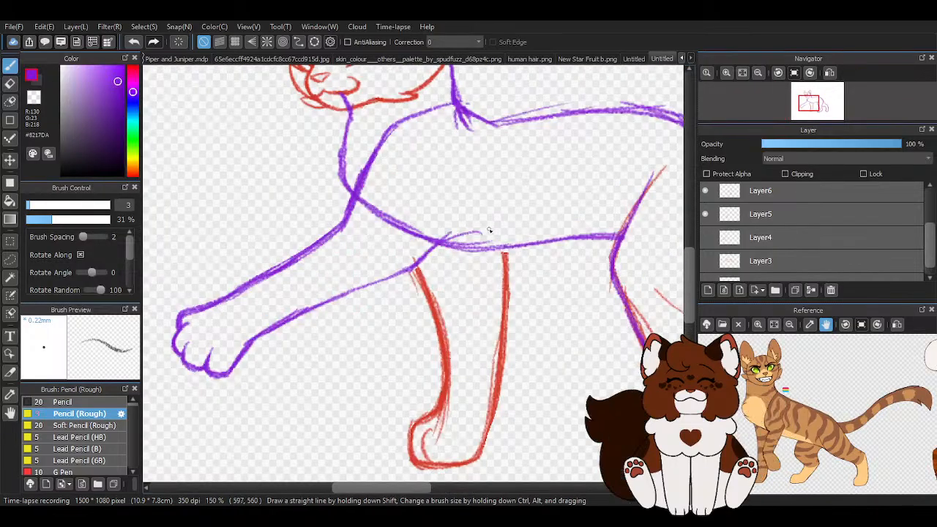
drag(449, 261, 303, 311)
drag(411, 277, 285, 319)
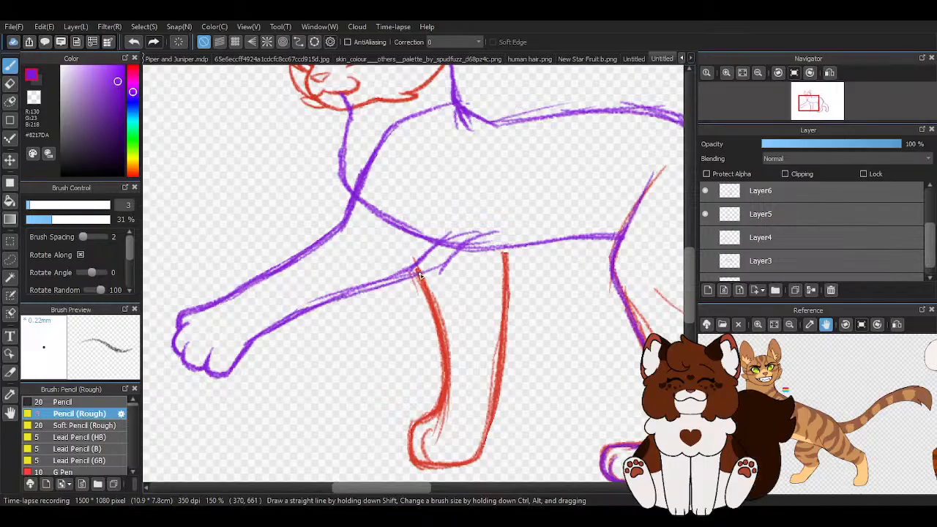
mouse_move(440, 262)
mouse_down()
mouse_move(342, 297)
mouse_move(472, 237)
mouse_move(429, 250)
mouse_move(405, 278)
mouse_up()
key(z)
scroll(474, 223, up, 1)
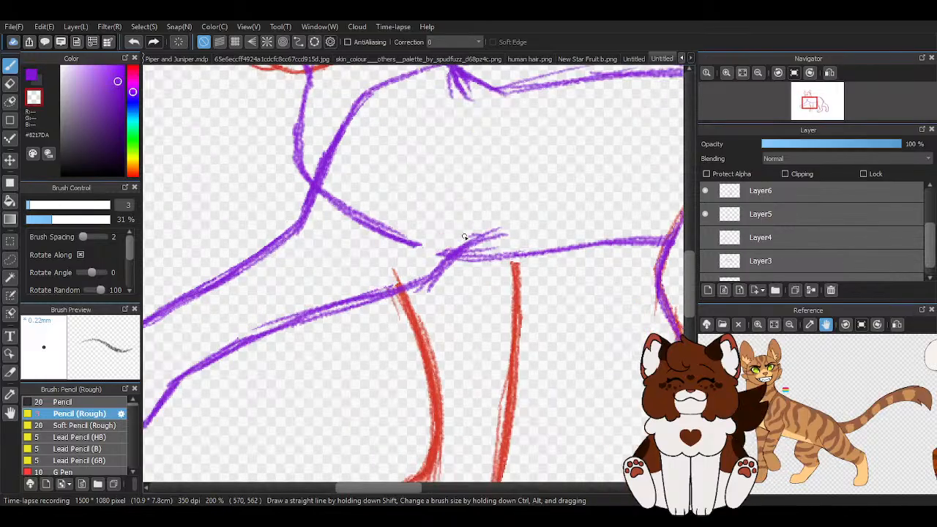
scroll(416, 237, down, 3)
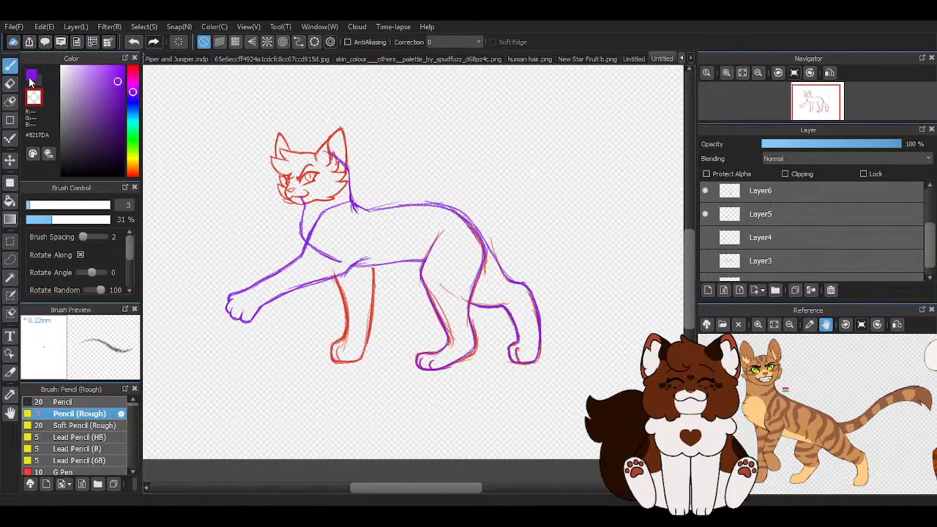
- Trace both sides of the standing foreleg, its paw and the toe line in purple
key(z)
scroll(448, 244, down, 1)
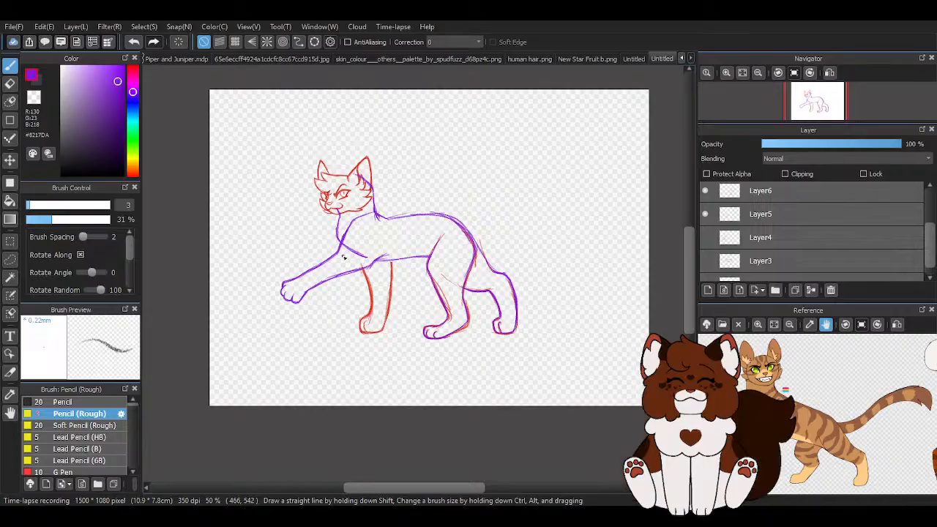
scroll(343, 257, up, 1)
scroll(822, 219, up, 2)
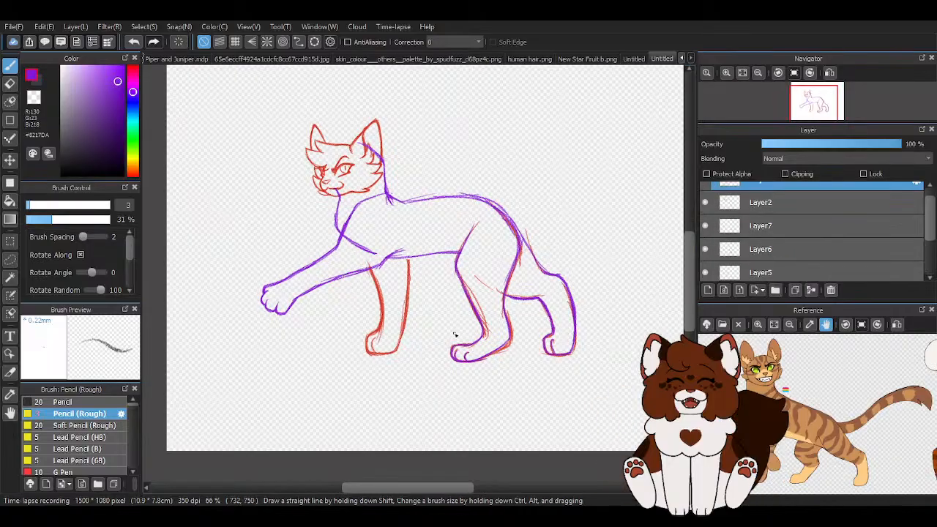
scroll(454, 334, up, 3)
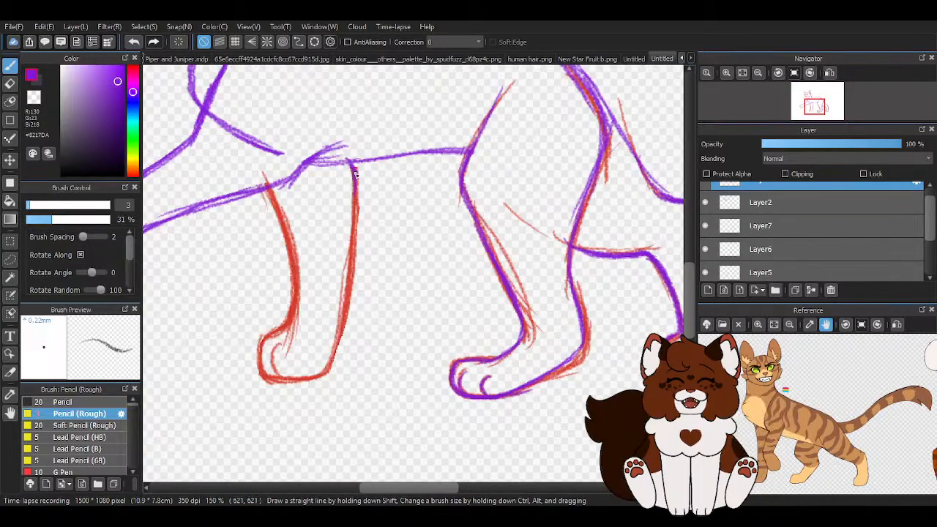
mouse_move(355, 173)
mouse_down()
mouse_move(350, 291)
mouse_move(335, 344)
mouse_move(308, 379)
mouse_up()
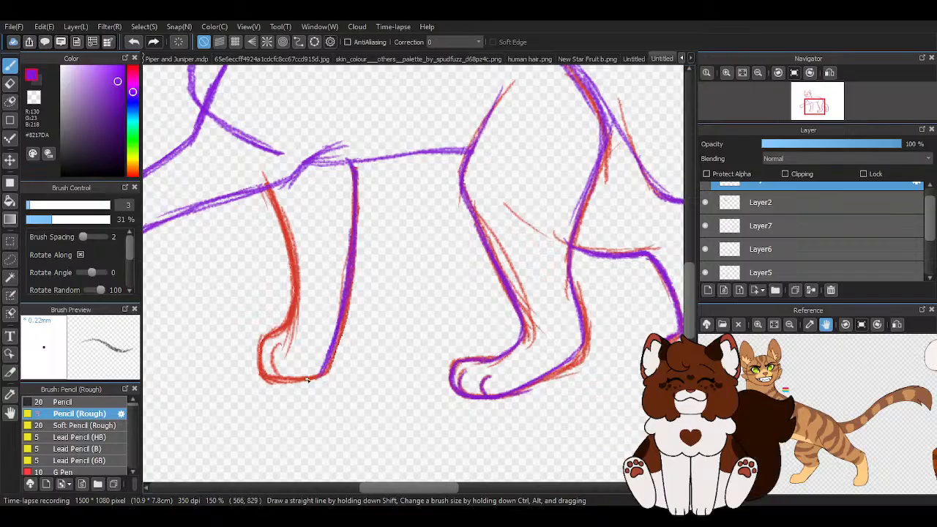
scroll(259, 285, up, 1)
mouse_move(271, 153)
mouse_down()
mouse_move(302, 294)
mouse_move(298, 247)
mouse_move(298, 325)
mouse_move(293, 341)
mouse_move(268, 354)
mouse_move(270, 402)
mouse_move(265, 376)
mouse_move(311, 406)
mouse_move(292, 411)
mouse_move(347, 399)
mouse_up()
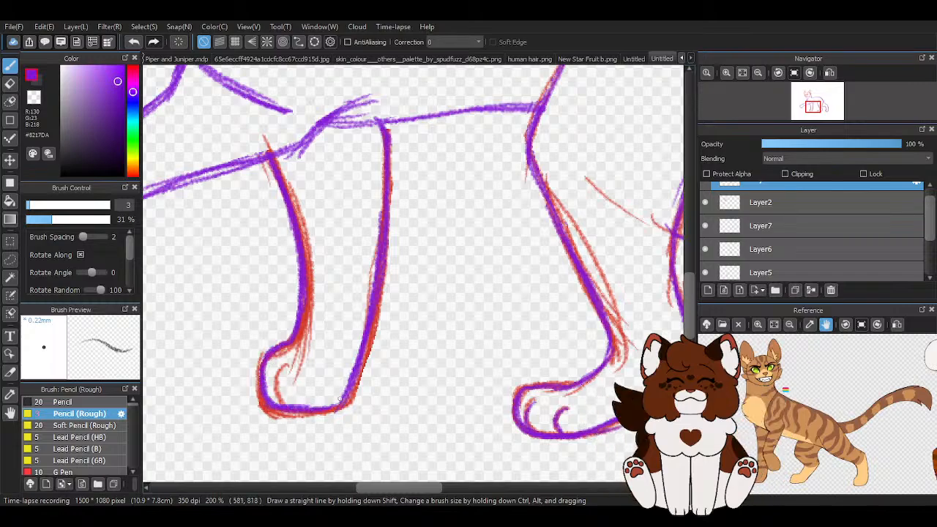
scroll(294, 368, up, 1)
drag(279, 359, 284, 426)
scroll(327, 371, down, 5)
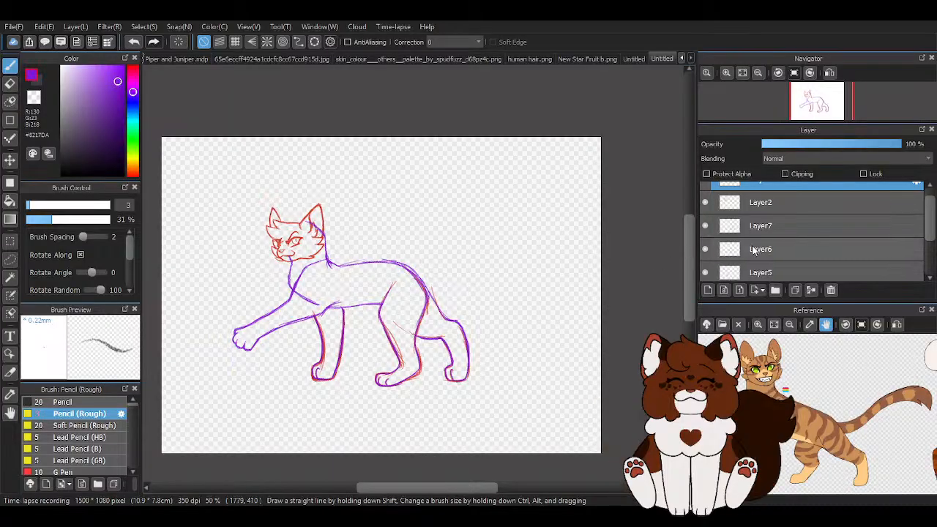
- Hide the red leg sketches on Layer5, Layer6 and Layer7, keeping the head sketch on Layer2 visible
scroll(753, 248, down, 1)
scroll(724, 247, up, 1)
click(706, 272)
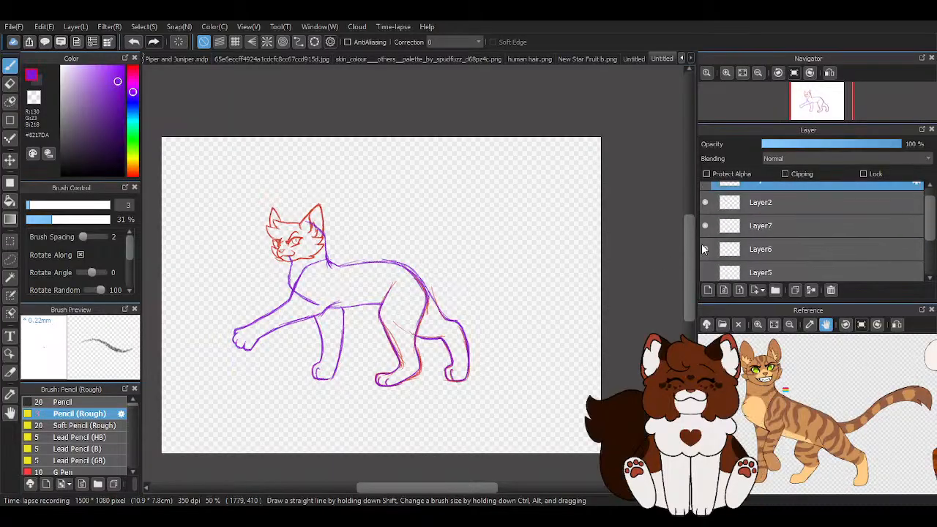
click(706, 249)
click(706, 224)
click(706, 203)
click(706, 203)
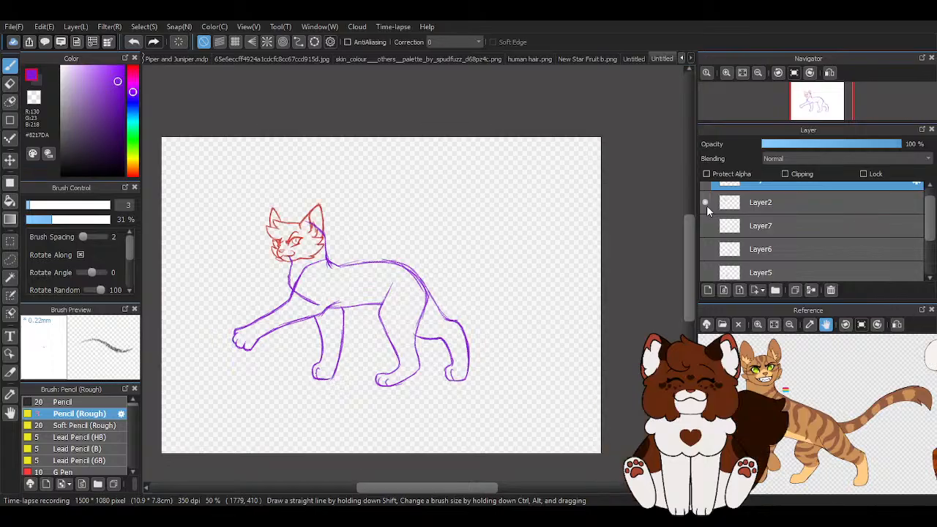
scroll(474, 226, down, 1)
scroll(404, 286, up, 1)
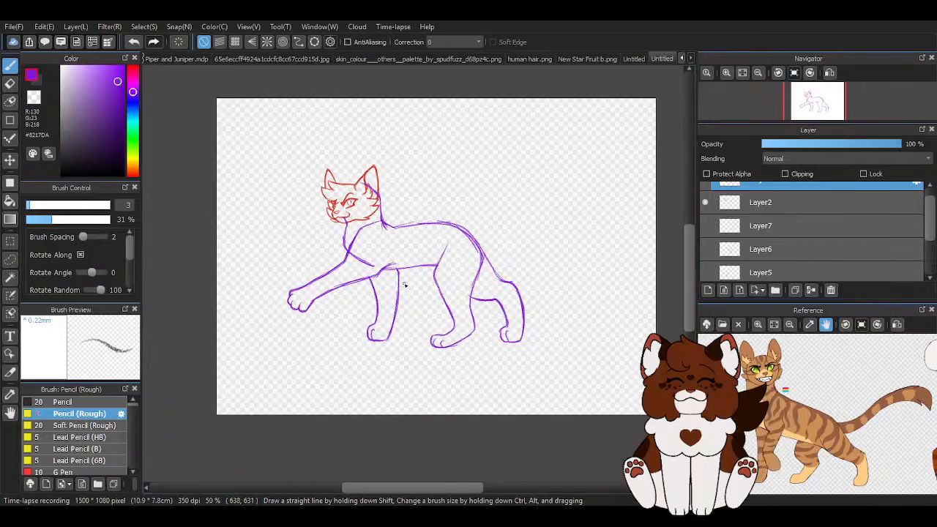
- Transform the purple body slightly: raise its bottom edge, shift the top edge toward the tail and lower the head-side edge
key(ctrl+t)
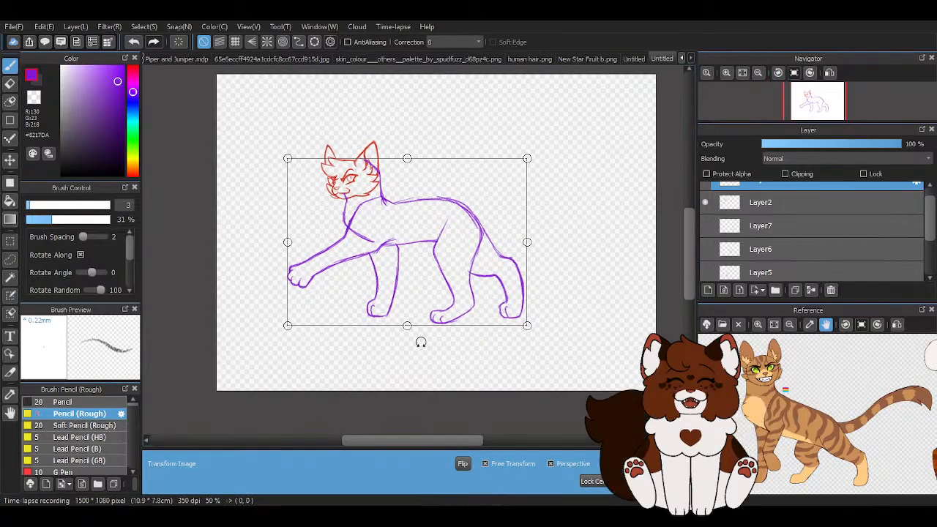
drag(408, 326, 410, 318)
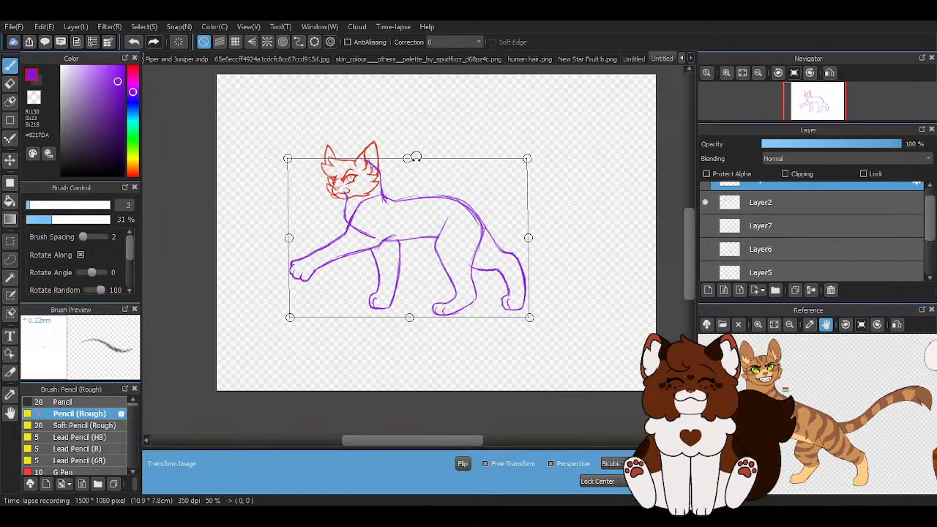
drag(408, 158, 411, 158)
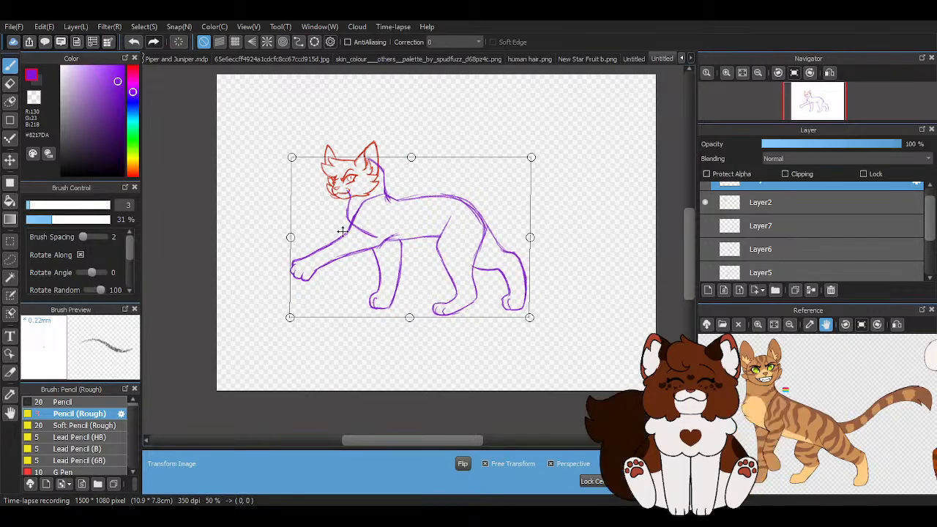
drag(290, 236, 290, 240)
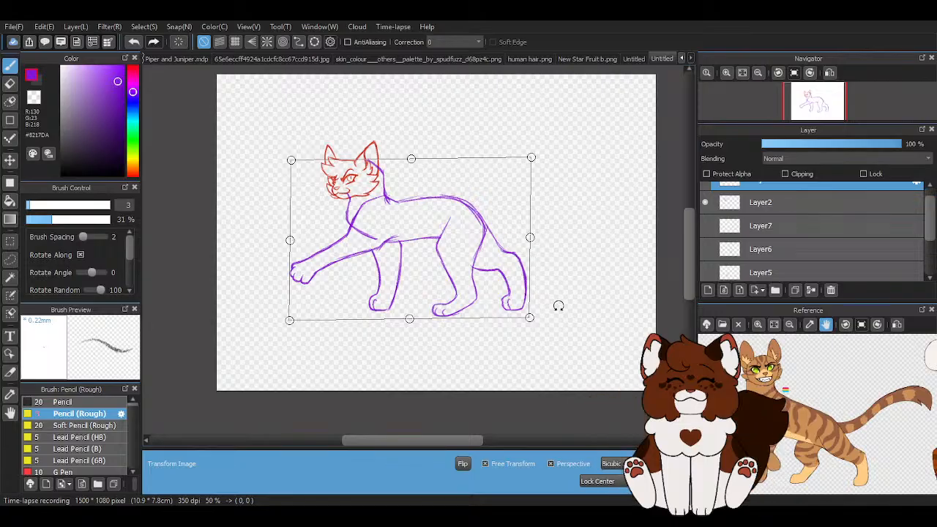
key(Return)
scroll(496, 258, down, 1)
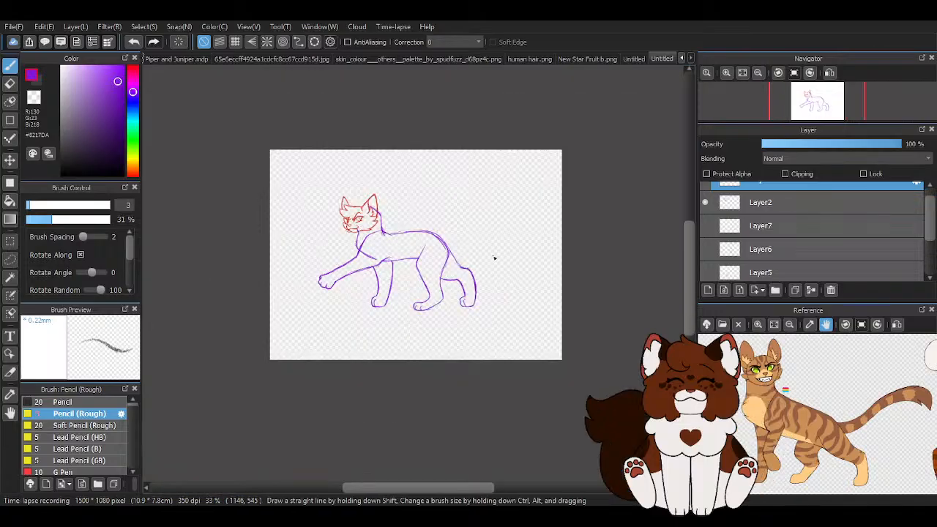
scroll(495, 258, up, 3)
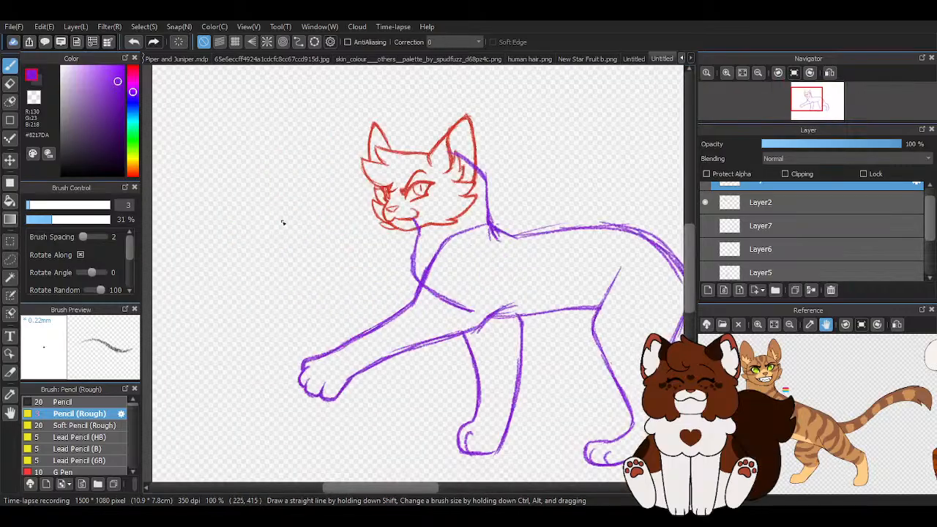
scroll(476, 250, up, 2)
scroll(403, 267, down, 1)
scroll(741, 199, up, 1)
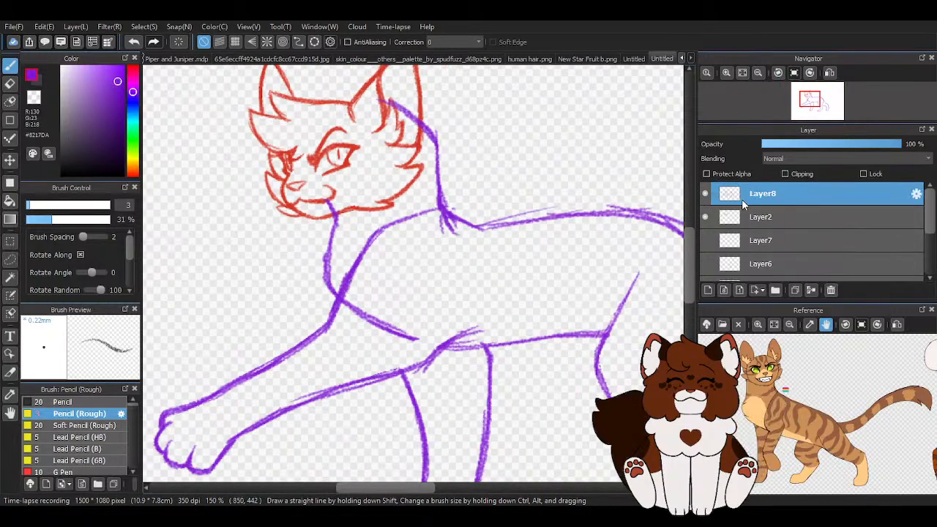
click(746, 218)
key(ctrl+t)
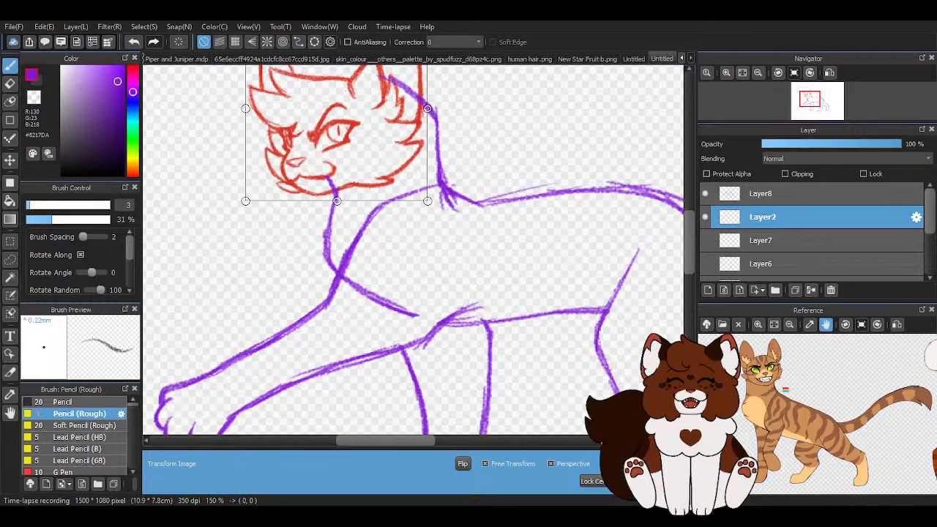
key(Return)
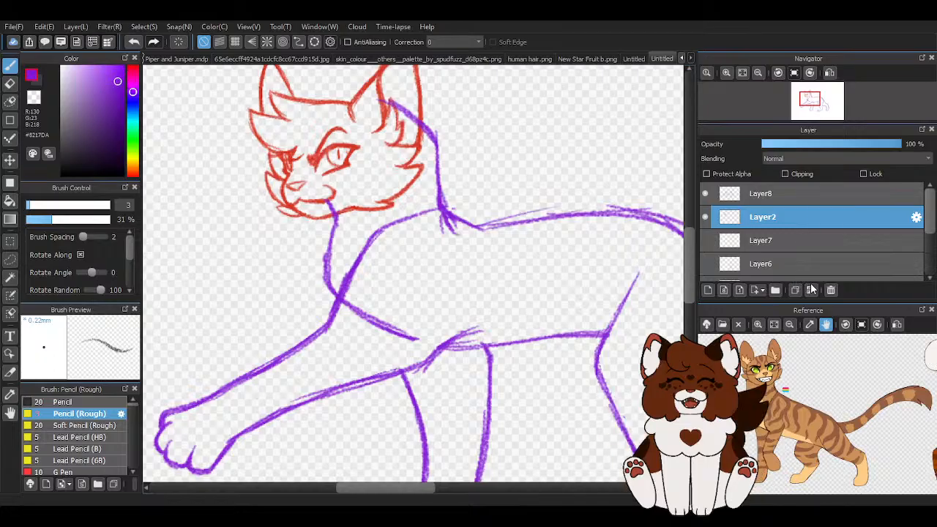
- Recolor the red head sketch on Layer2 and the purple body sketch on Layer8 to black
click(790, 196)
click(69, 27)
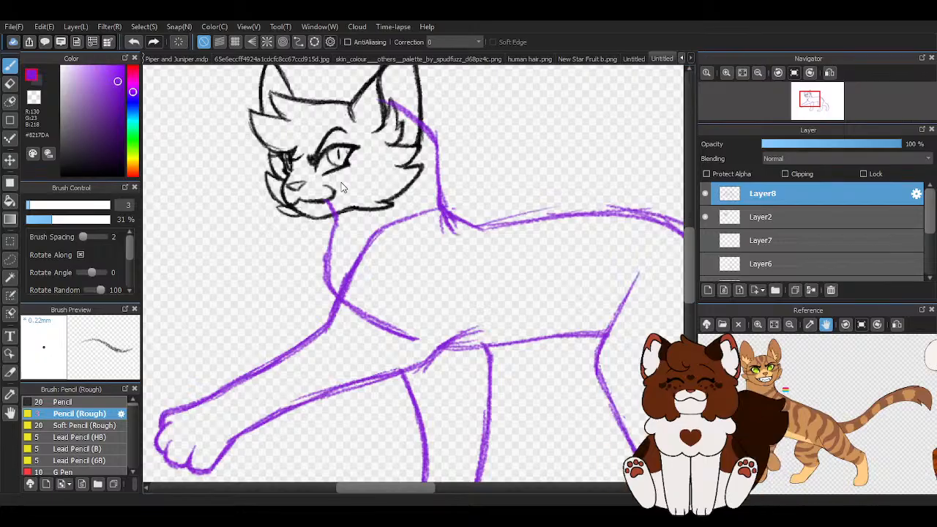
key(ctrl+z)
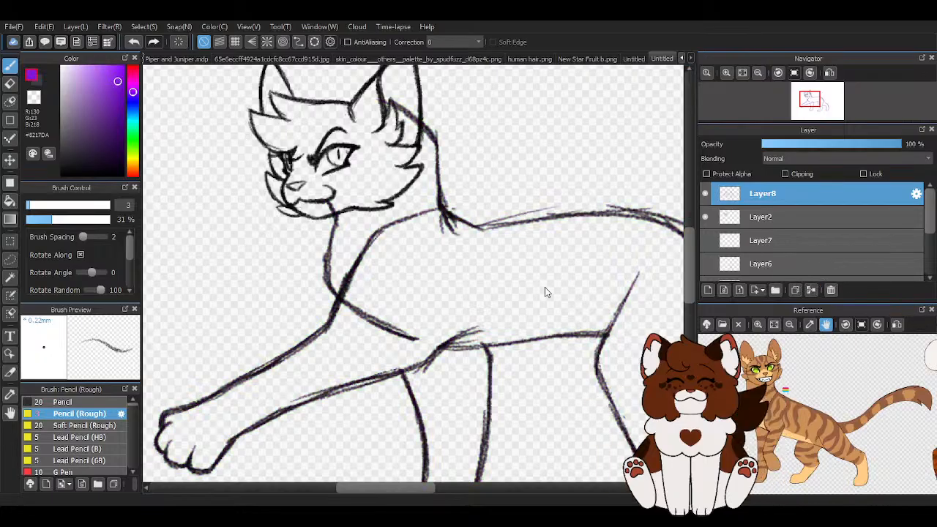
scroll(309, 250, down, 2)
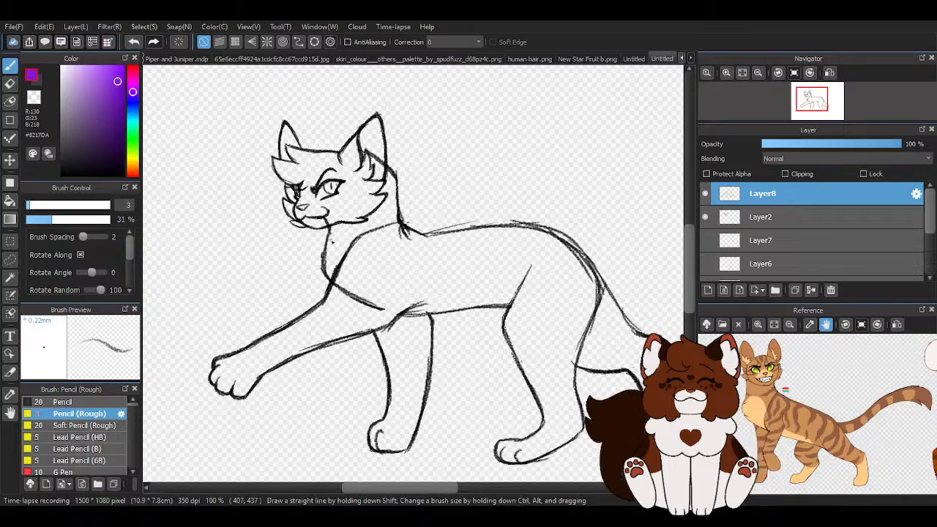
- Move the head sketch on Layer2 slightly down and toward the body with the Move tool
click(9, 162)
scroll(360, 181, up, 1)
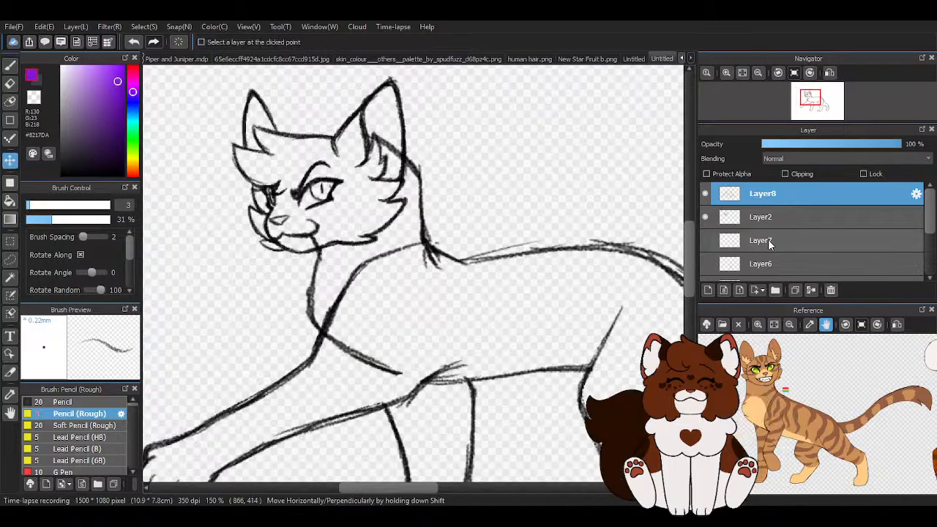
click(761, 217)
drag(297, 188, 305, 192)
scroll(302, 192, down, 3)
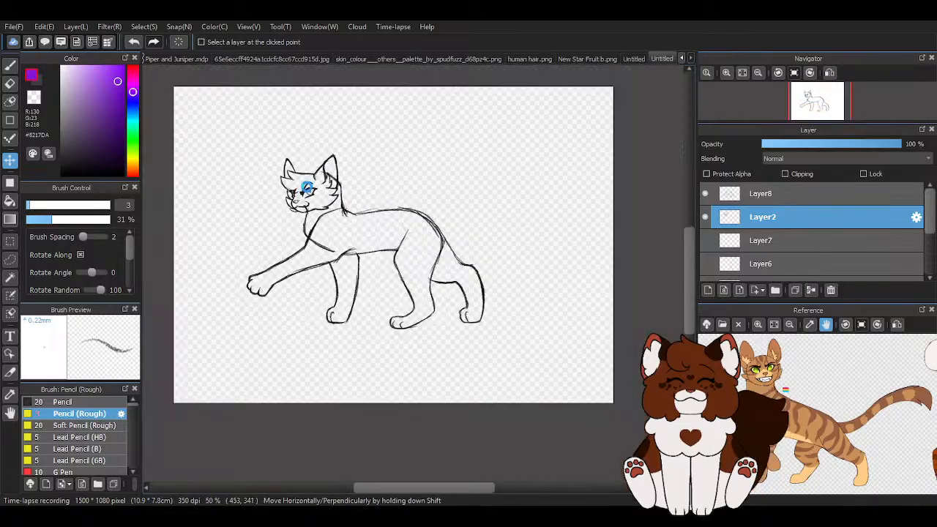
- Make Layer8 the active layer and set the Pencil (Rough) brush color to black, #000000
scroll(308, 188, up, 1)
click(752, 194)
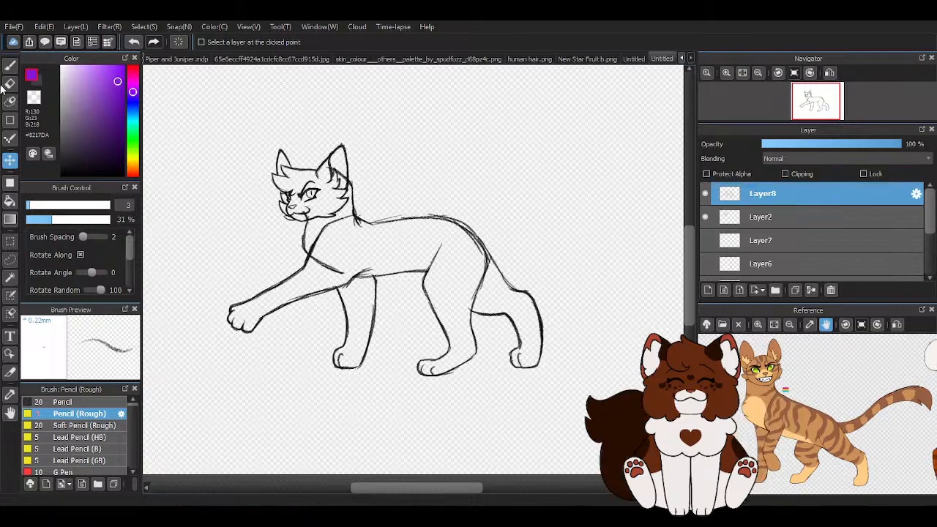
click(9, 83)
key(ctrl+plus)
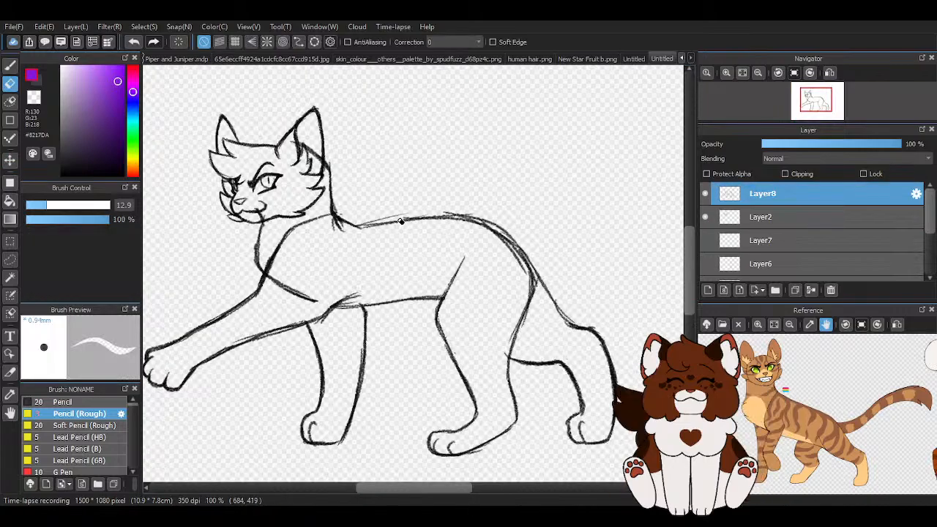
click(11, 66)
drag(93, 162, 61, 176)
scroll(396, 256, down, 1)
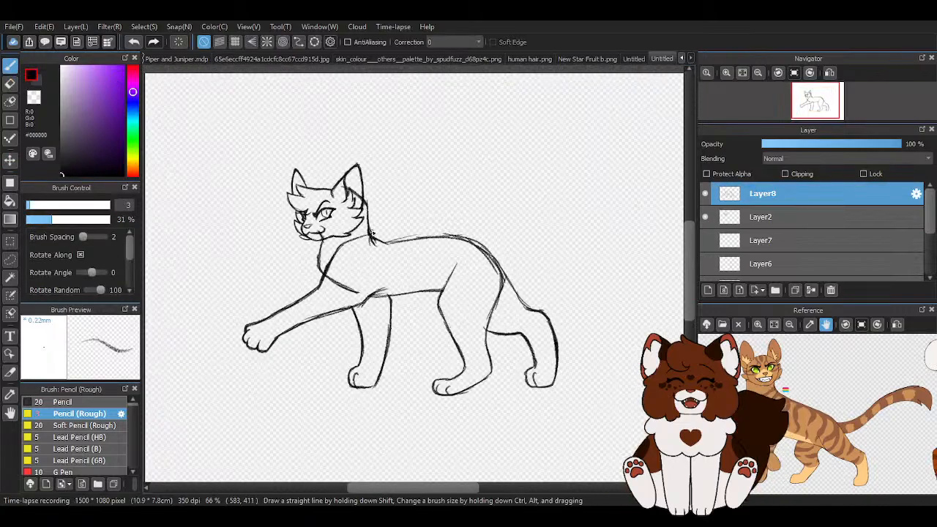
- Erase the back-of-neck line overlapping the ear using the transparent color, then redraw the nape in black down to the shoulders
scroll(372, 235, down, 1)
scroll(372, 233, up, 4)
key(x)
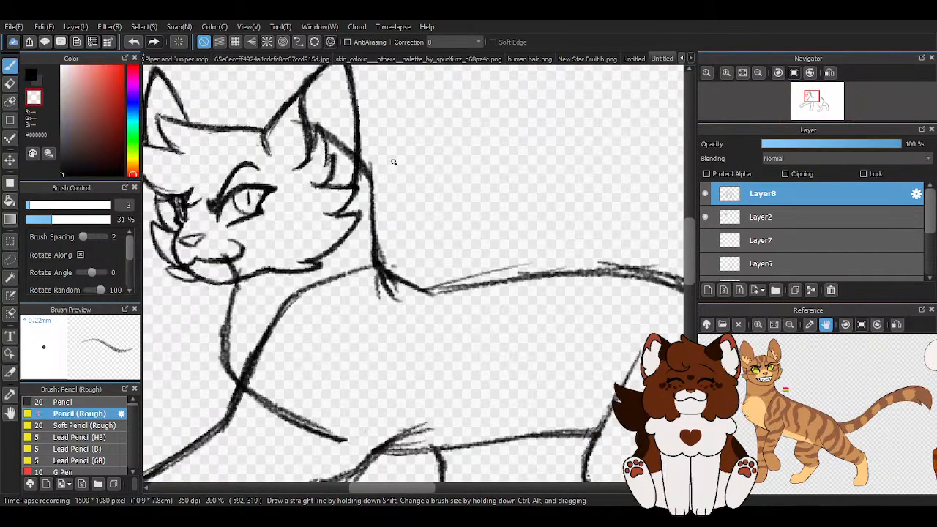
drag(351, 127, 293, 110)
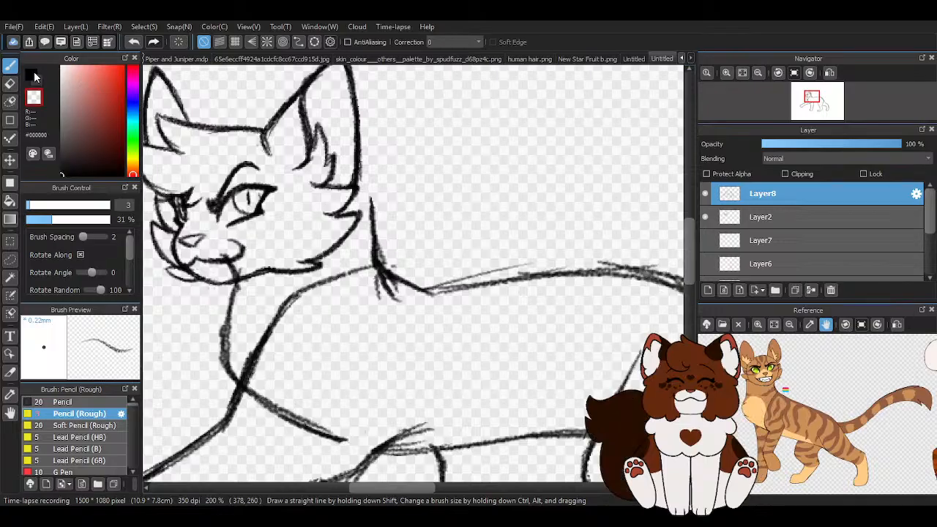
mouse_move(317, 124)
mouse_down()
mouse_move(380, 194)
mouse_move(376, 216)
mouse_move(399, 299)
mouse_up()
scroll(396, 246, down, 3)
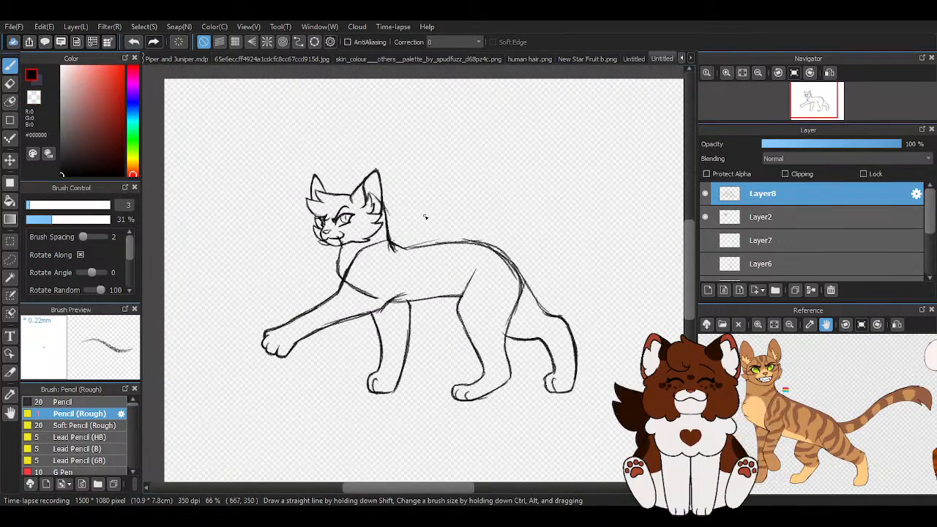
- Lasso the raised foreleg on Layer8, from its paw up to the elbow
scroll(305, 342, up, 2)
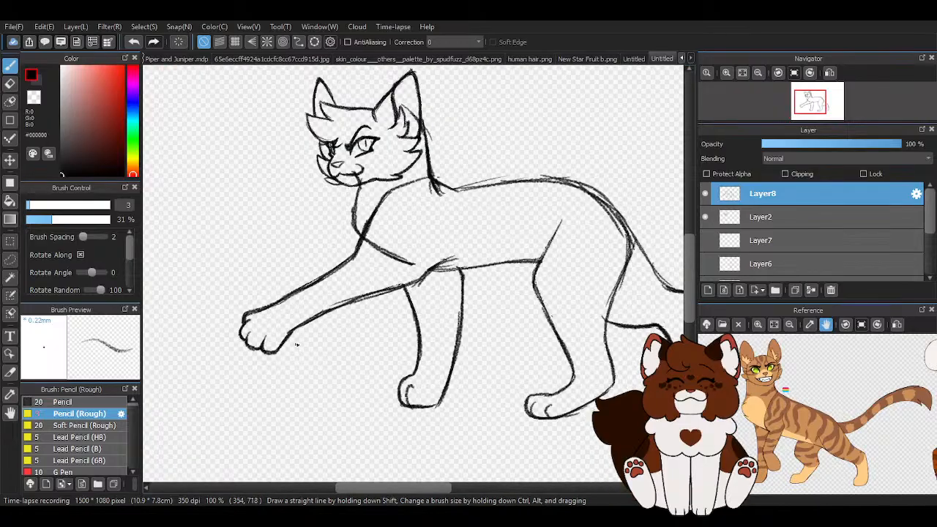
click(10, 260)
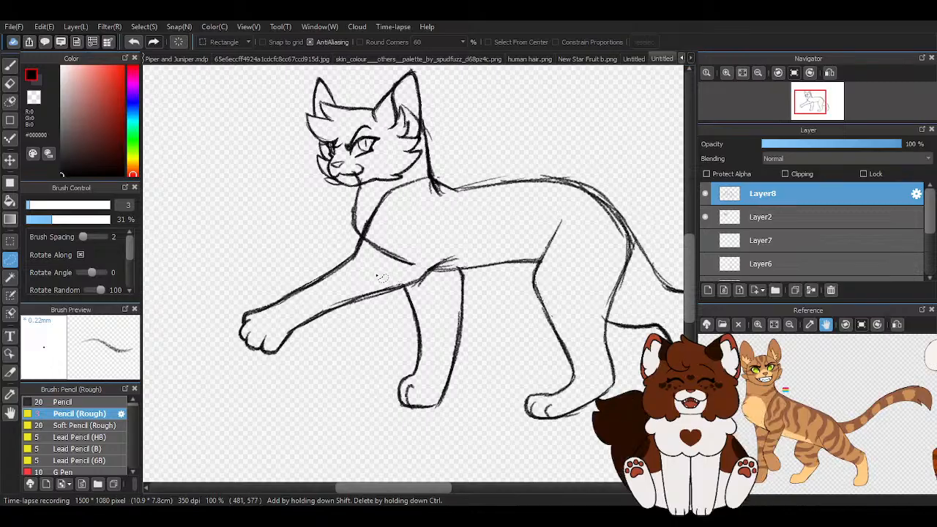
mouse_move(423, 279)
mouse_down()
mouse_move(320, 347)
mouse_move(284, 252)
mouse_up()
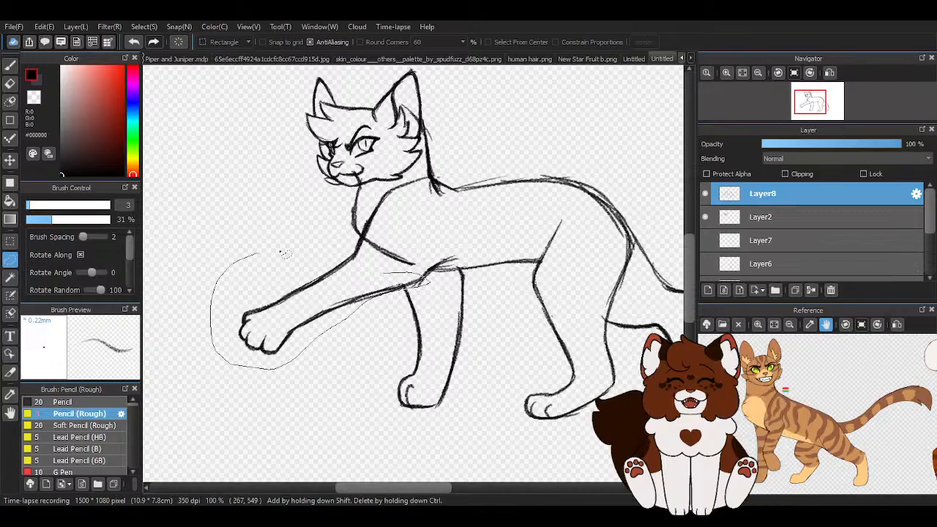
drag(343, 257, 424, 279)
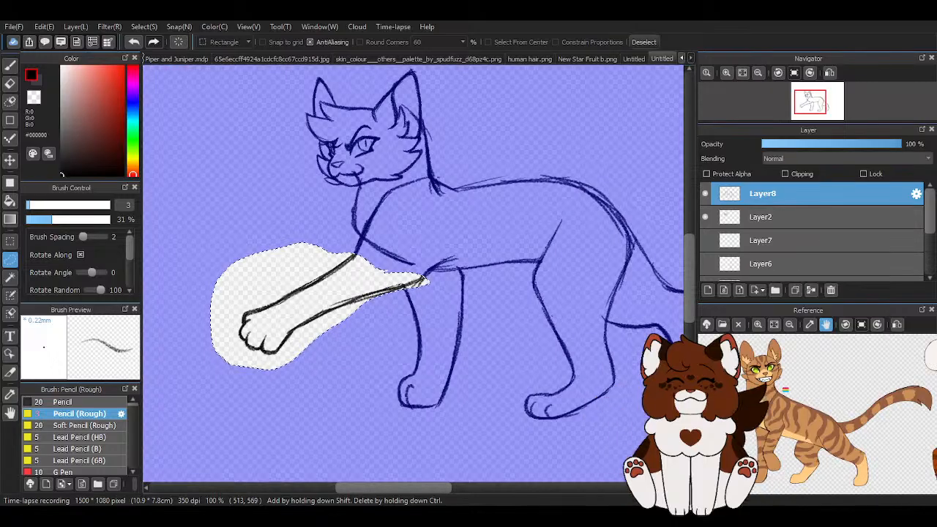
- Transform the selected foreleg to shorten it slightly toward the body, align its lines with the shoulder and elbow, and deselect it
key(ctrl+t)
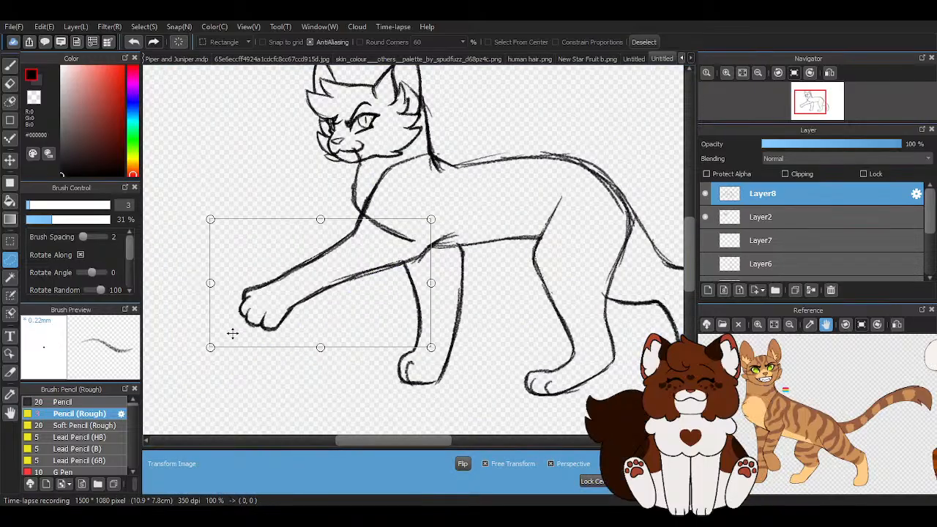
drag(210, 283, 223, 278)
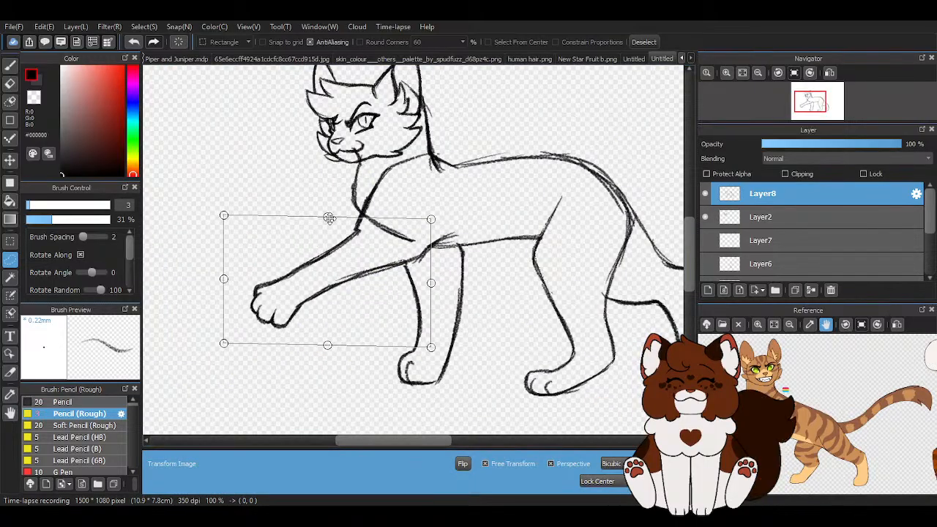
drag(329, 218, 324, 215)
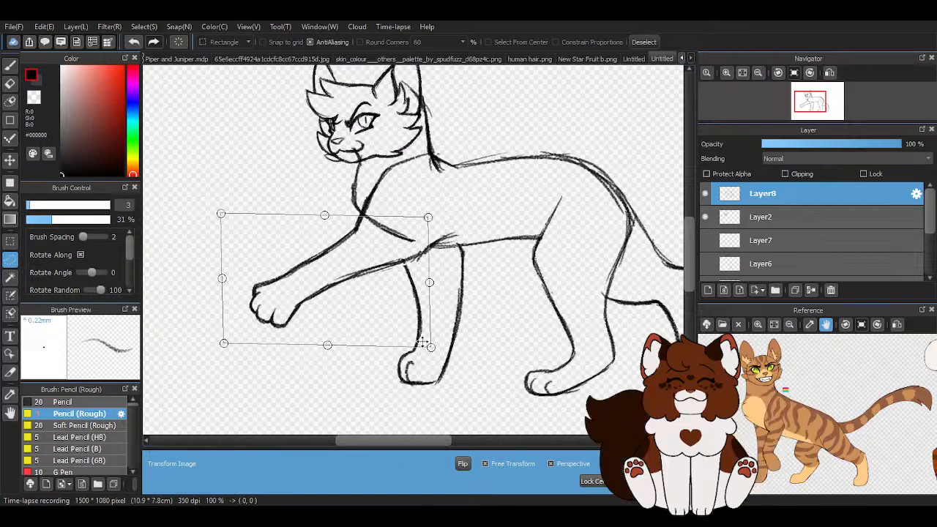
drag(429, 346, 432, 349)
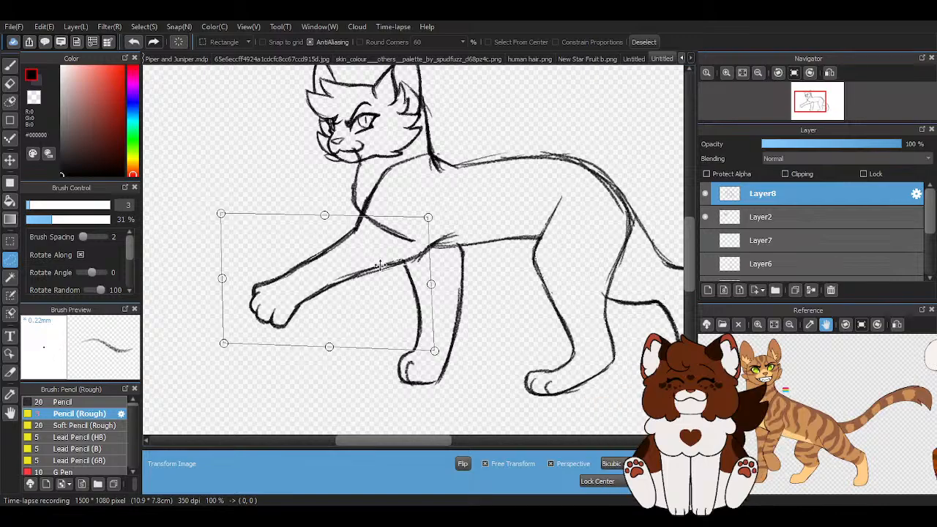
drag(379, 265, 382, 264)
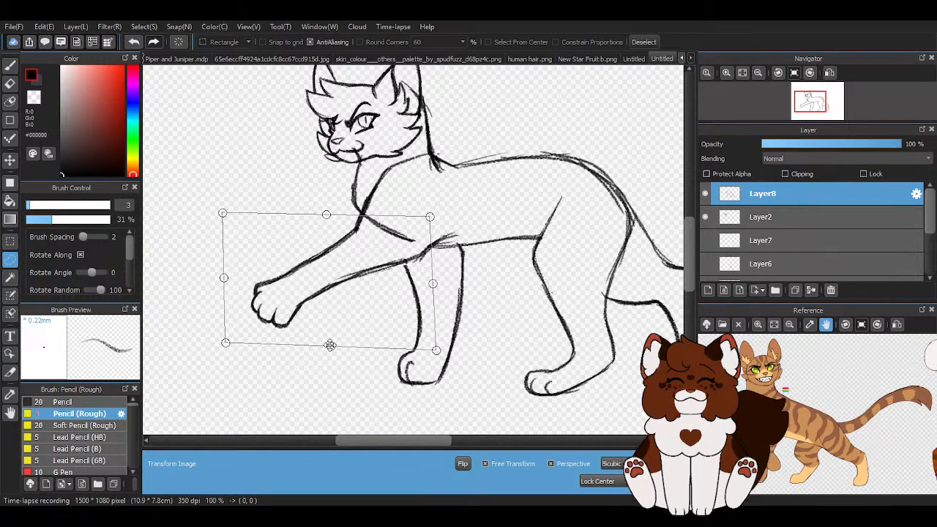
drag(333, 347, 334, 350)
key(Return)
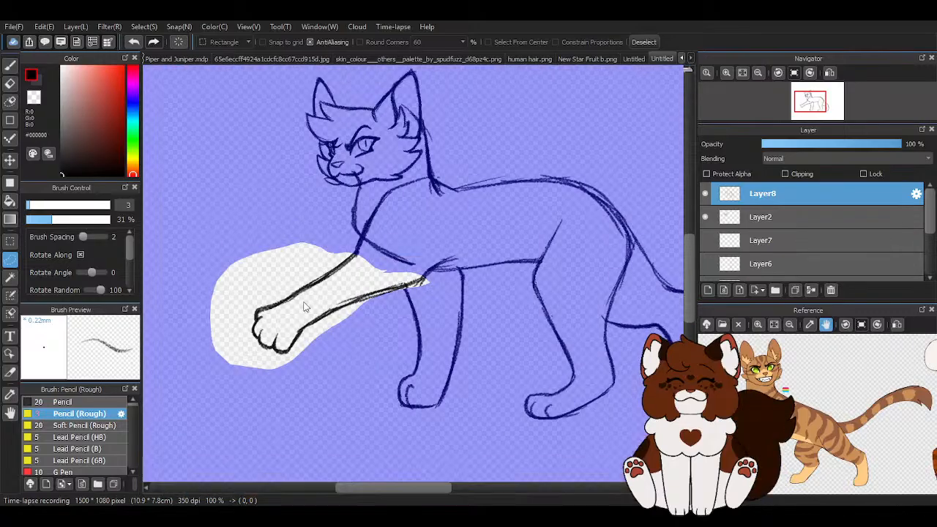
scroll(305, 308, down, 2)
click(642, 43)
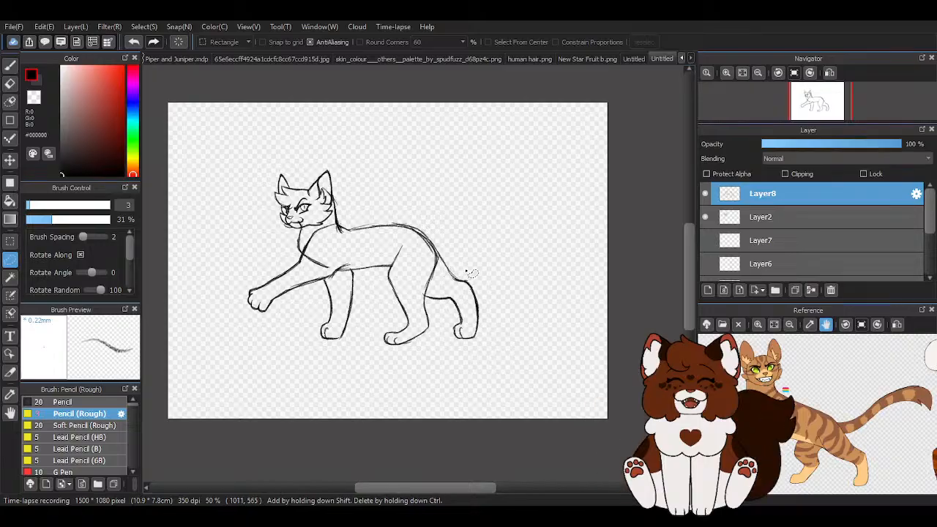
- Erase the chest line running through the raised foreleg's shoulder on Layer8
scroll(238, 268, up, 2)
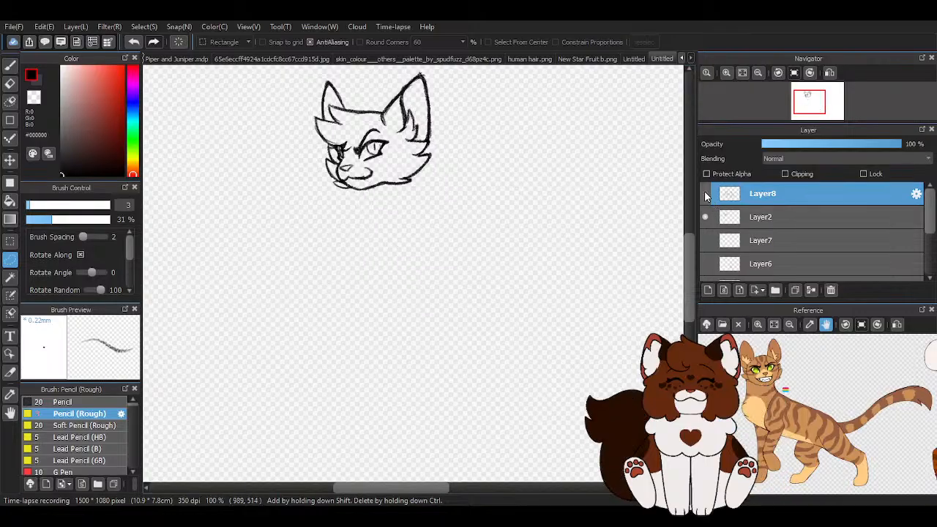
scroll(247, 229, down, 2)
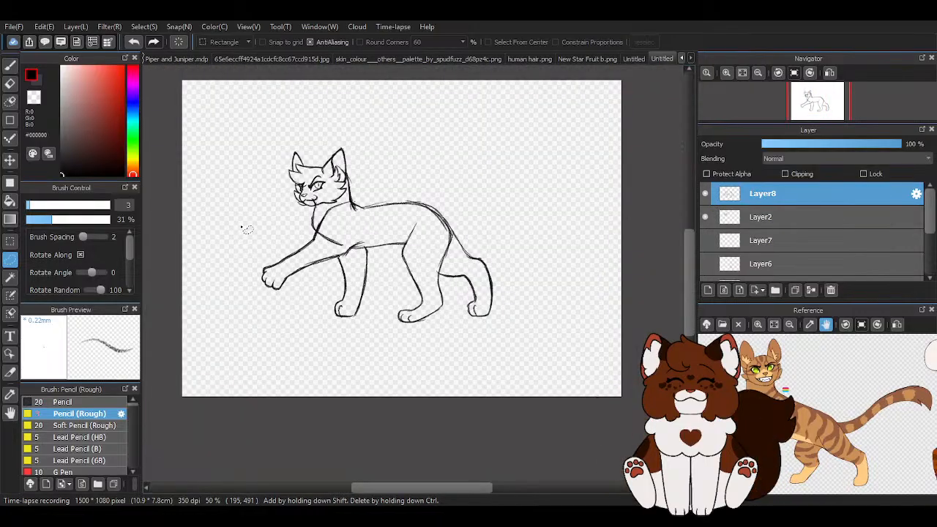
key(e)
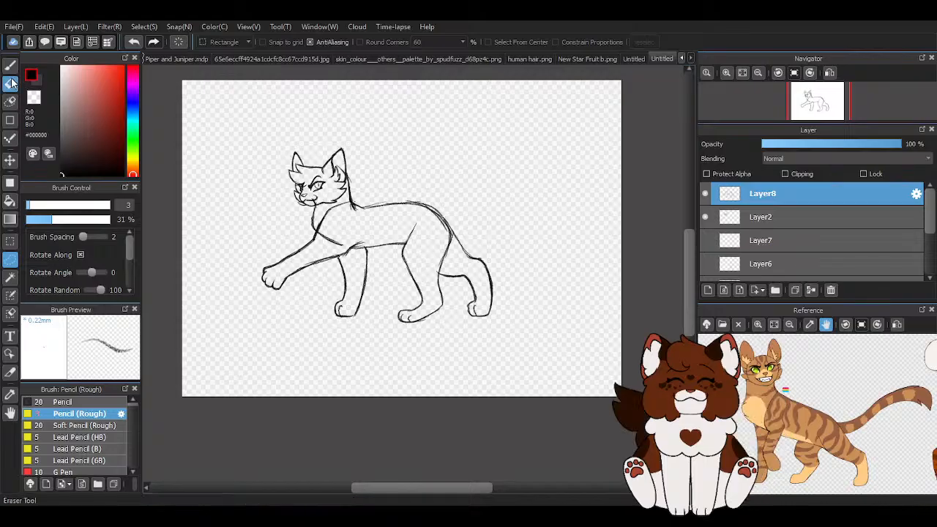
scroll(289, 211, up, 3)
mouse_move(357, 284)
mouse_down()
mouse_move(365, 307)
mouse_move(425, 296)
mouse_move(406, 320)
mouse_up()
scroll(473, 294, down, 3)
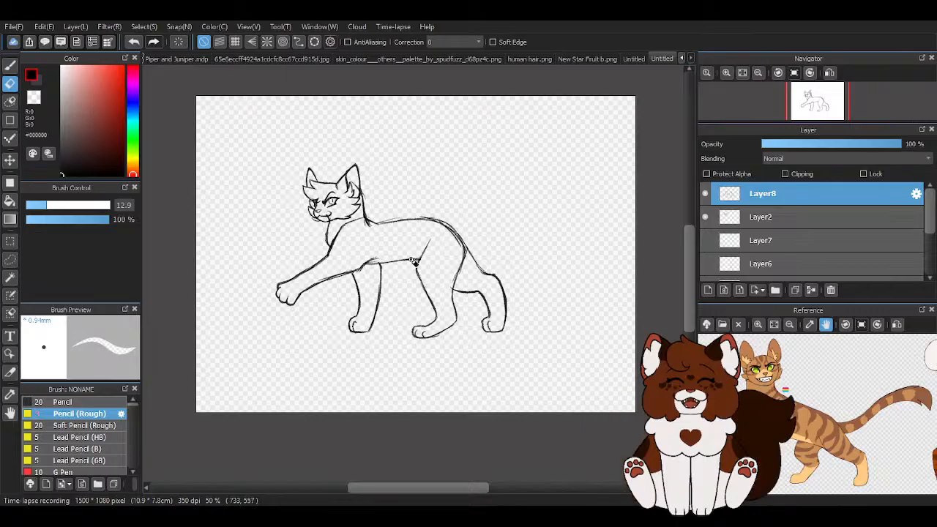
- Scale the head on Layer2 down slightly with Free Transform off and nudge it down toward the neck
click(757, 218)
key(ctrl+t)
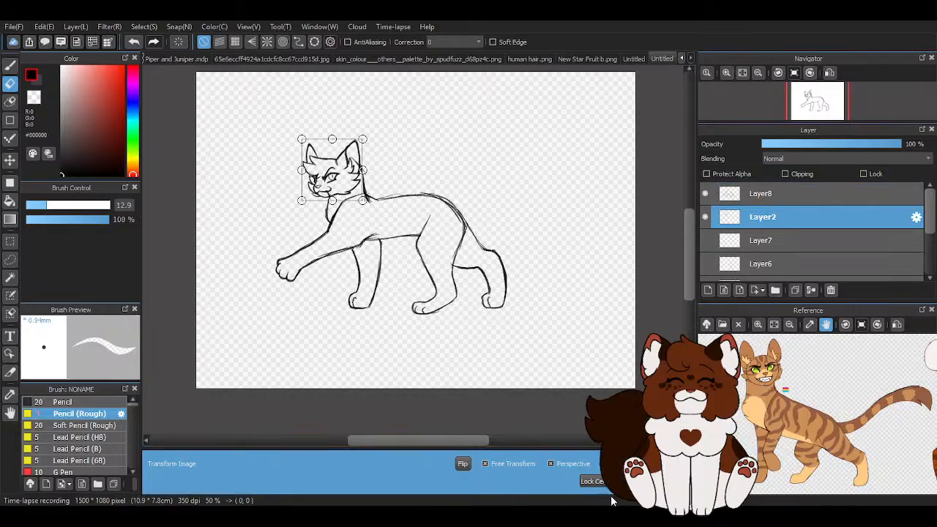
click(484, 463)
scroll(271, 143, up, 2)
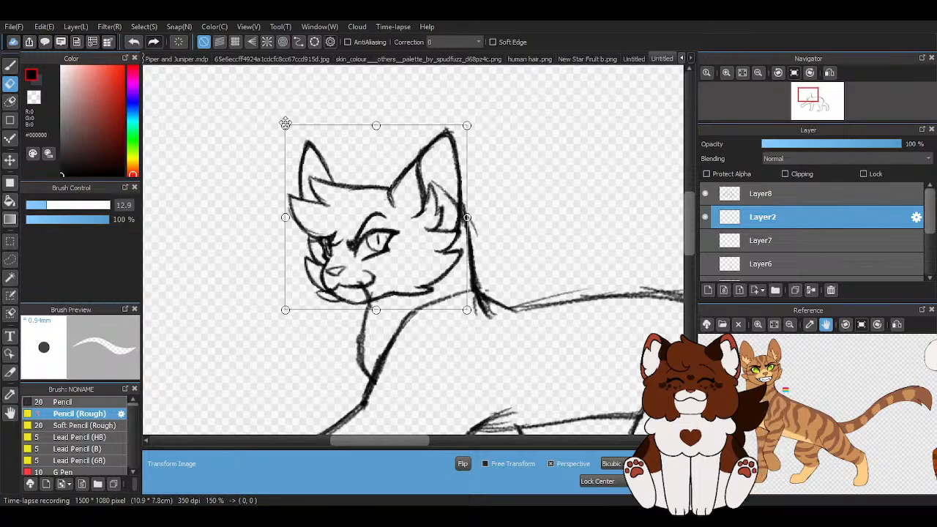
drag(285, 124, 288, 125)
scroll(290, 167, down, 2)
scroll(326, 206, up, 1)
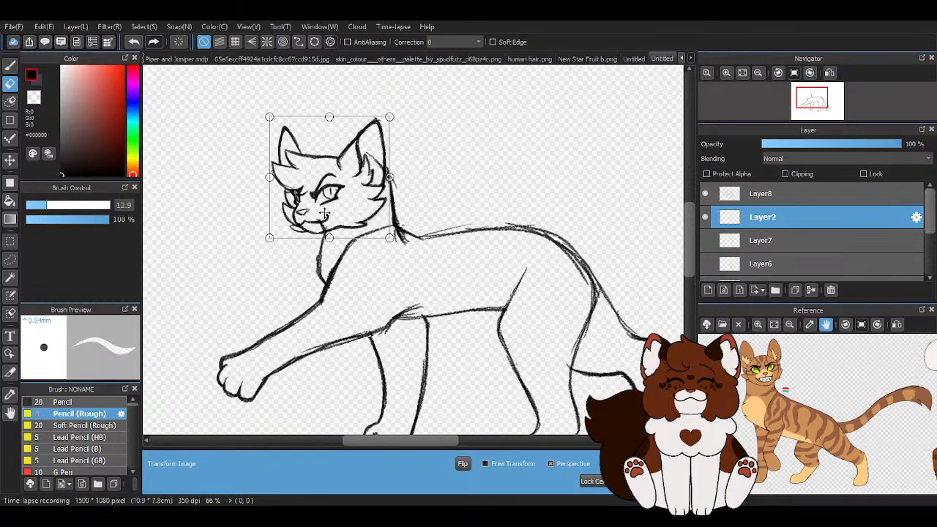
drag(328, 186, 327, 189)
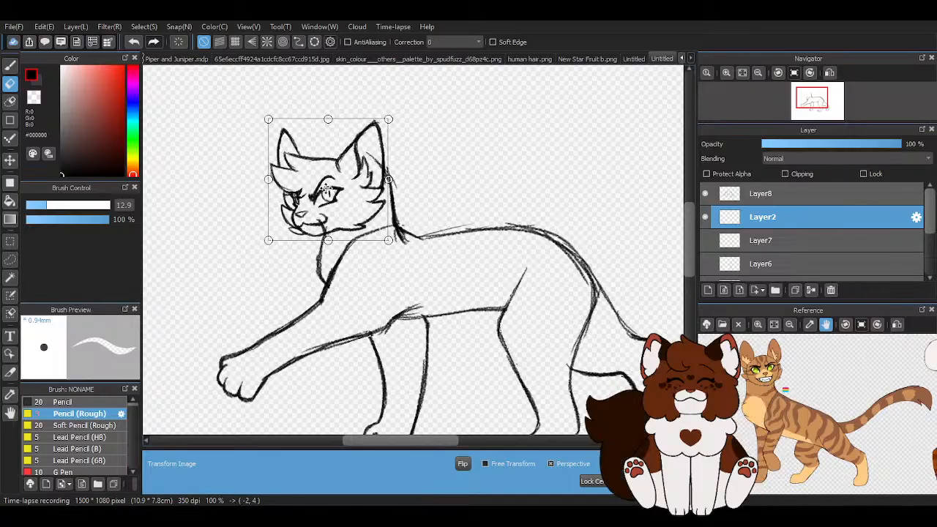
scroll(306, 196, down, 2)
key(Return)
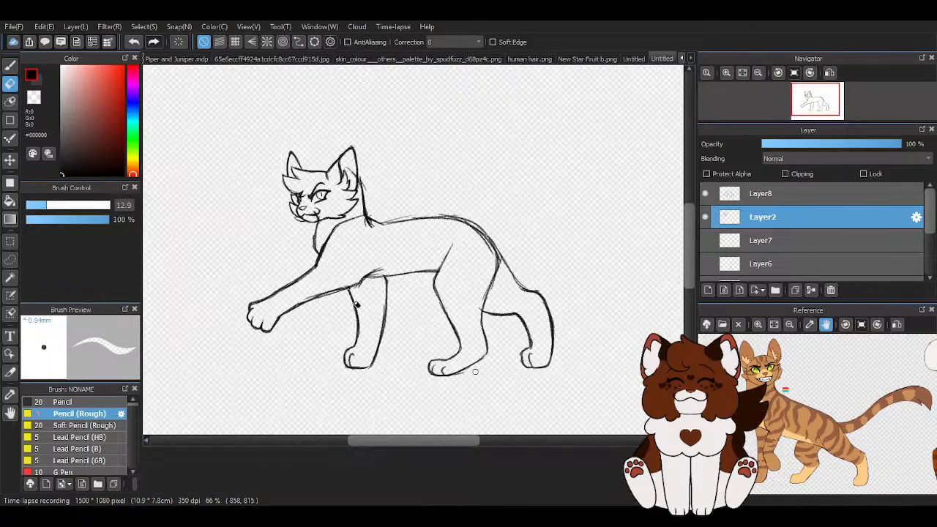
key(b)
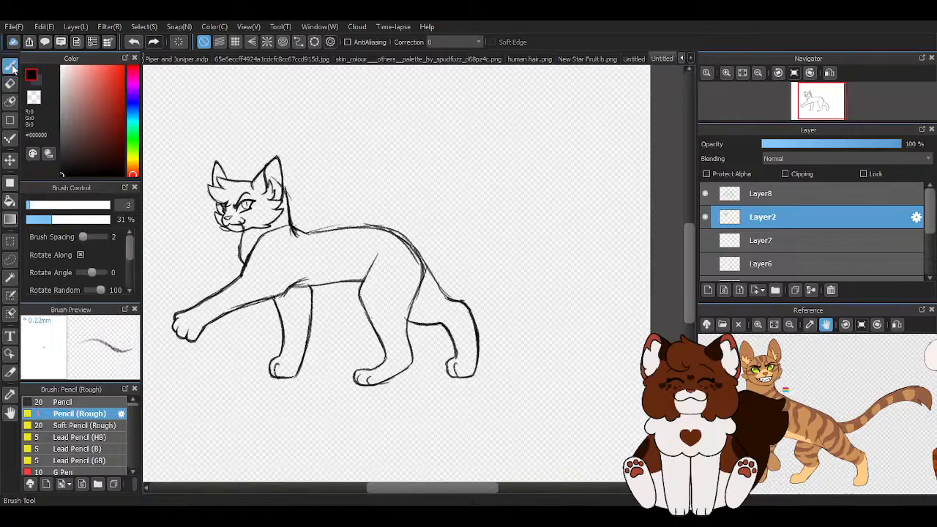
- Add a new layer above Layer8 and sketch the tail's upper curve sweeping up from the rump and down behind the hind leg
click(797, 193)
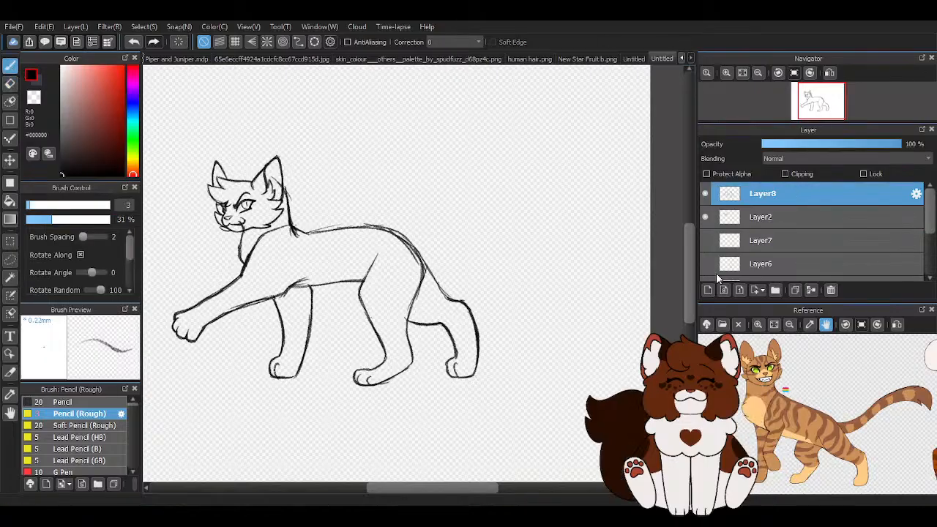
click(708, 290)
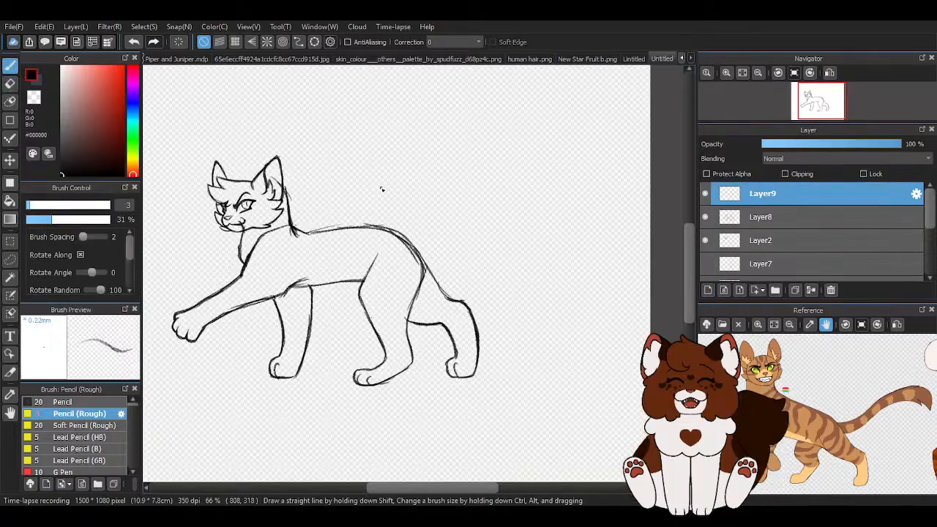
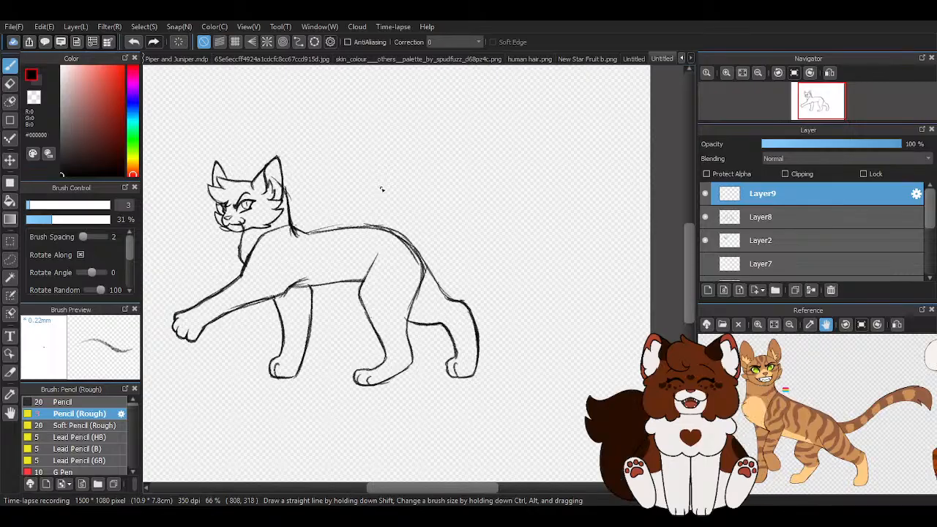
scroll(435, 190, down, 1)
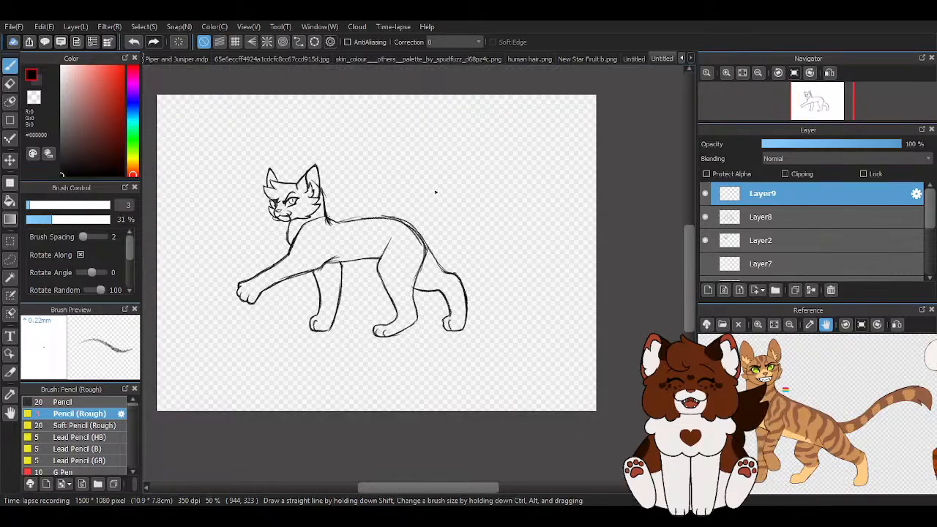
scroll(461, 325, up, 1)
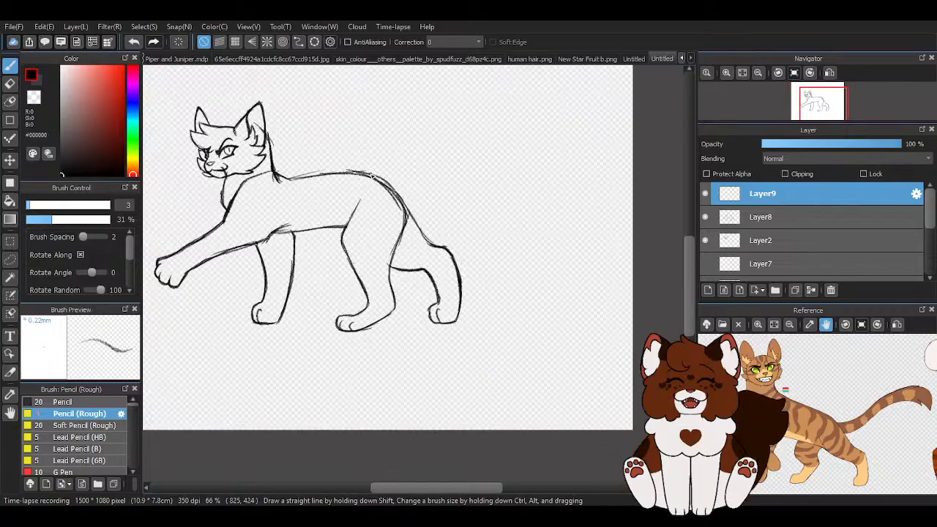
mouse_move(394, 186)
mouse_down()
mouse_move(439, 177)
mouse_move(554, 199)
mouse_move(534, 318)
mouse_up()
scroll(549, 239, up, 1)
mouse_move(261, 163)
mouse_down()
mouse_move(363, 189)
mouse_move(415, 156)
mouse_move(568, 226)
mouse_up()
drag(535, 184, 565, 339)
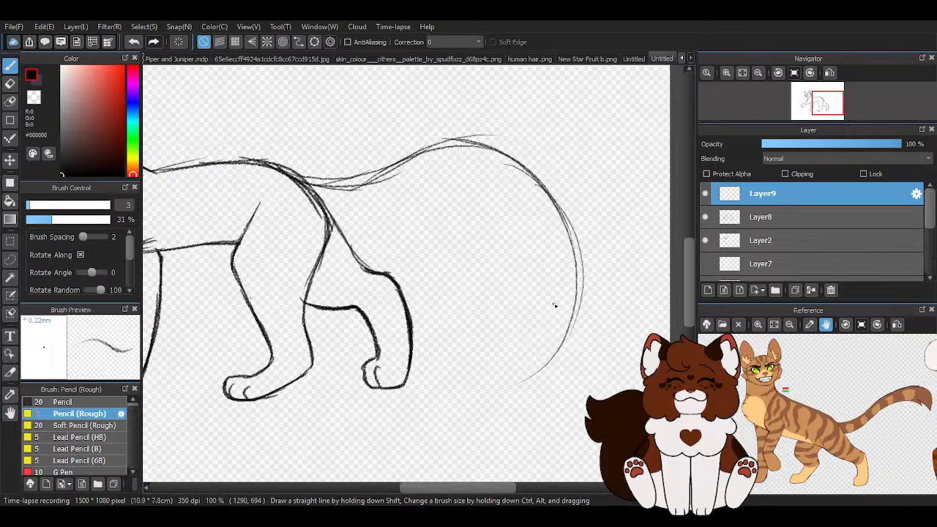
drag(582, 259, 541, 369)
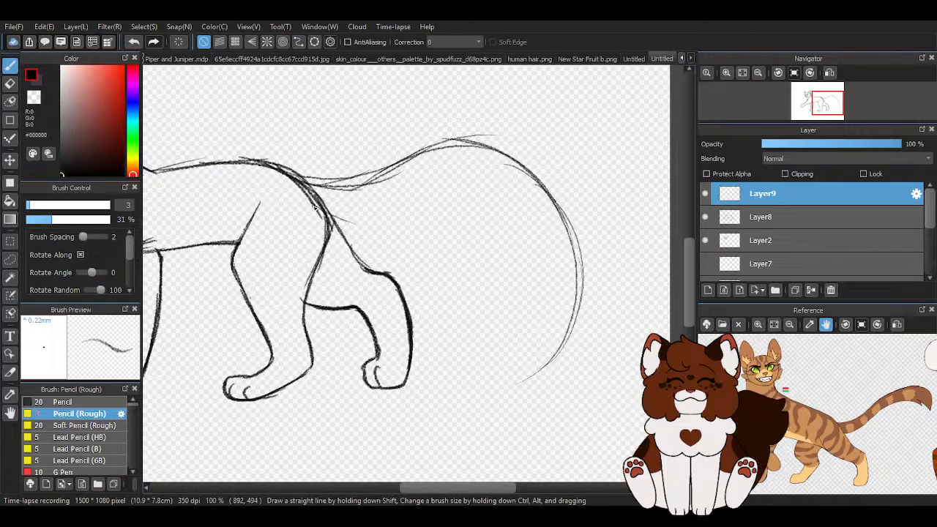
- Sketch the tail's inner curve from the rump, close it with a curled pointed tip, and bulge the outer edge slightly wider
mouse_move(328, 213)
mouse_down()
mouse_move(390, 202)
mouse_move(444, 178)
mouse_move(470, 183)
mouse_up()
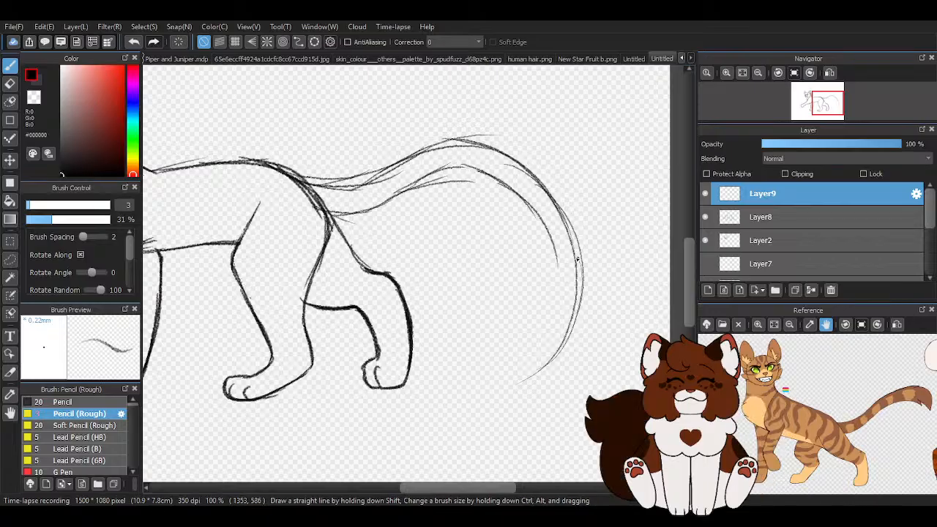
mouse_move(527, 208)
mouse_down()
mouse_move(554, 262)
mouse_move(529, 310)
mouse_up()
mouse_move(551, 271)
mouse_down()
mouse_move(494, 322)
mouse_move(534, 355)
mouse_move(563, 327)
mouse_up()
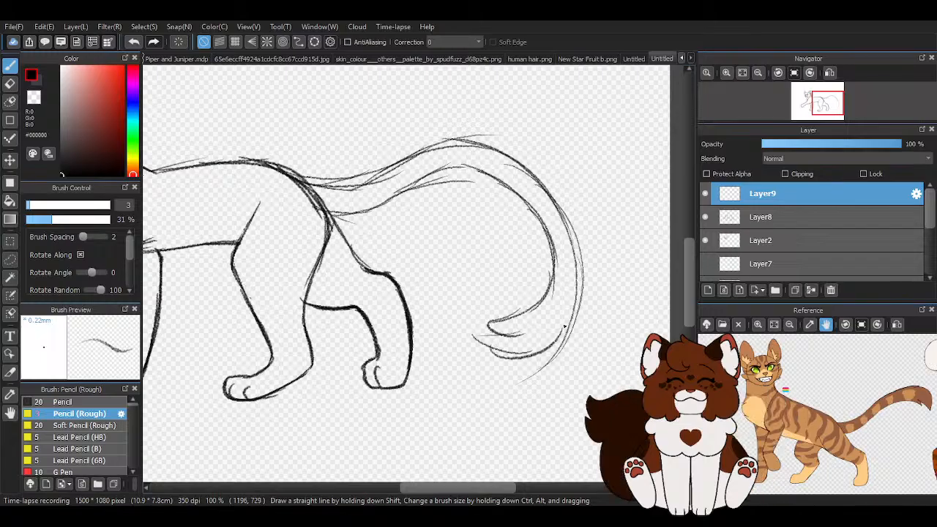
drag(575, 219, 583, 329)
drag(578, 190, 562, 333)
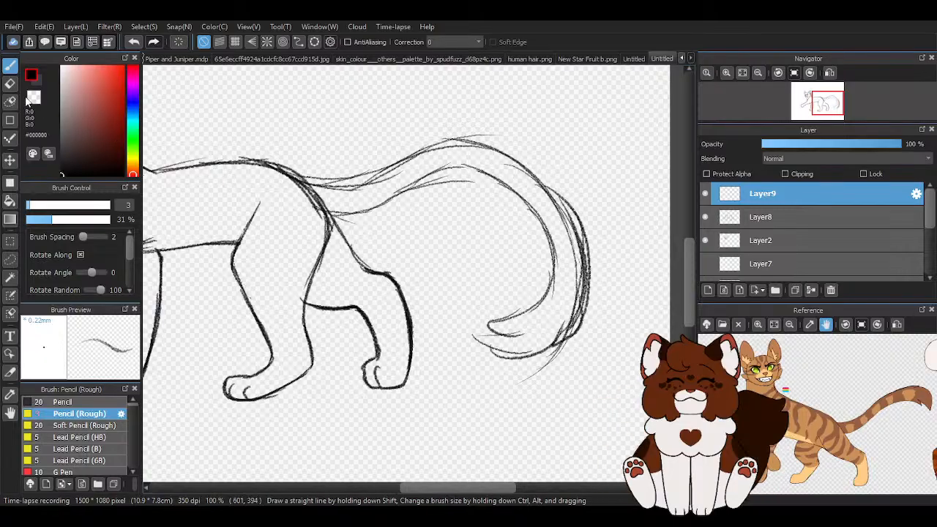
- Erase the doubled upper line, part of the inner curve and the outer bulge of the tail with the eraser at size 32
click(8, 82)
click(75, 205)
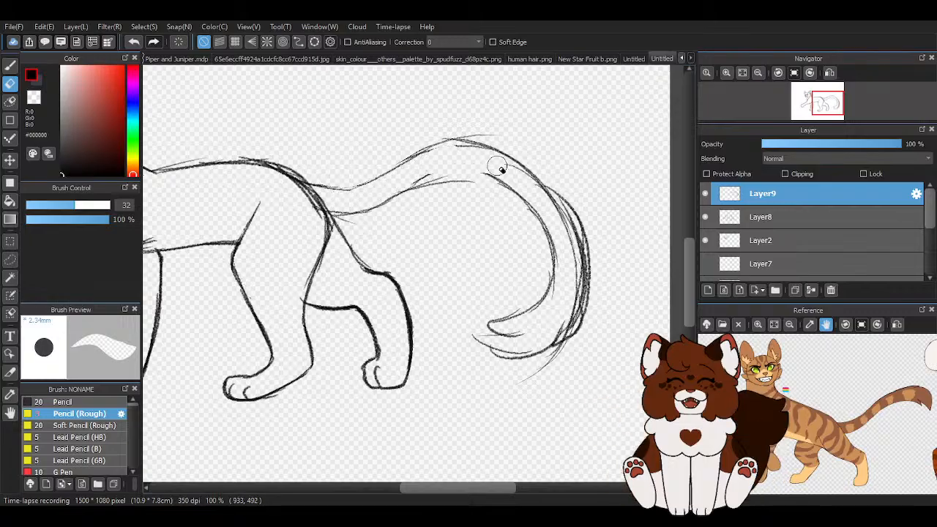
mouse_move(501, 169)
mouse_down()
mouse_move(519, 187)
mouse_move(555, 233)
mouse_move(568, 206)
mouse_move(596, 288)
mouse_up()
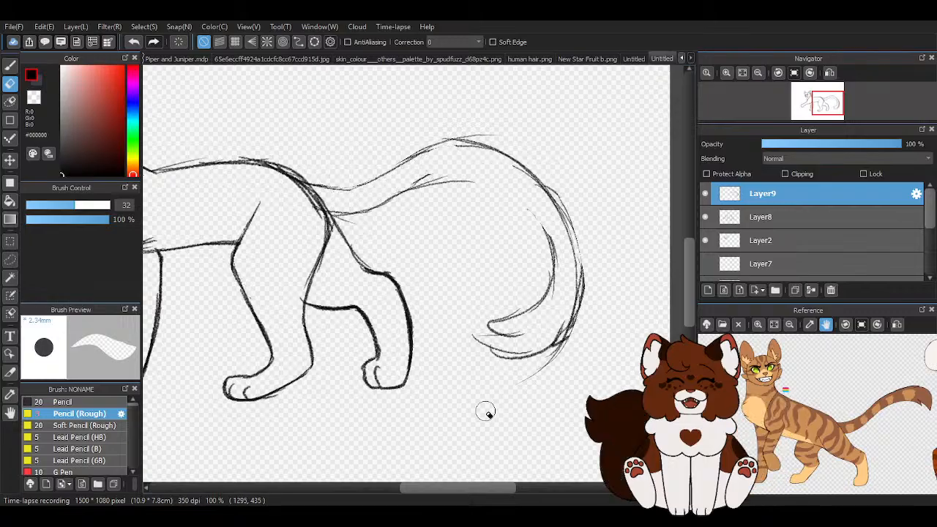
- Redraw the tail's inner curve with Pencil (Rough) from the rump over the arch and down to the tip
key(b)
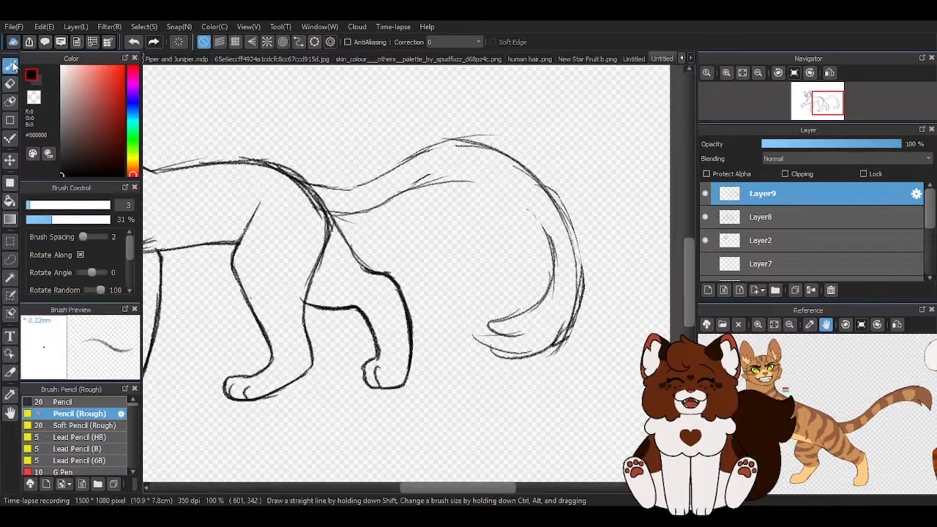
mouse_move(386, 206)
mouse_down()
mouse_move(457, 174)
mouse_move(476, 178)
mouse_move(442, 178)
mouse_move(490, 184)
mouse_up()
mouse_move(424, 187)
mouse_down()
mouse_move(455, 172)
mouse_move(487, 183)
mouse_move(543, 271)
mouse_up()
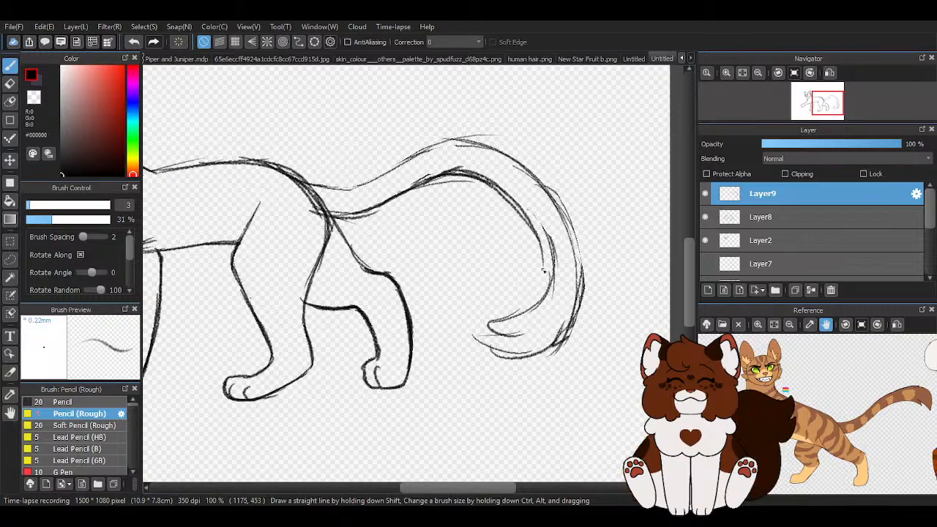
mouse_move(524, 217)
mouse_down()
mouse_move(497, 322)
mouse_move(481, 325)
mouse_move(524, 329)
mouse_up()
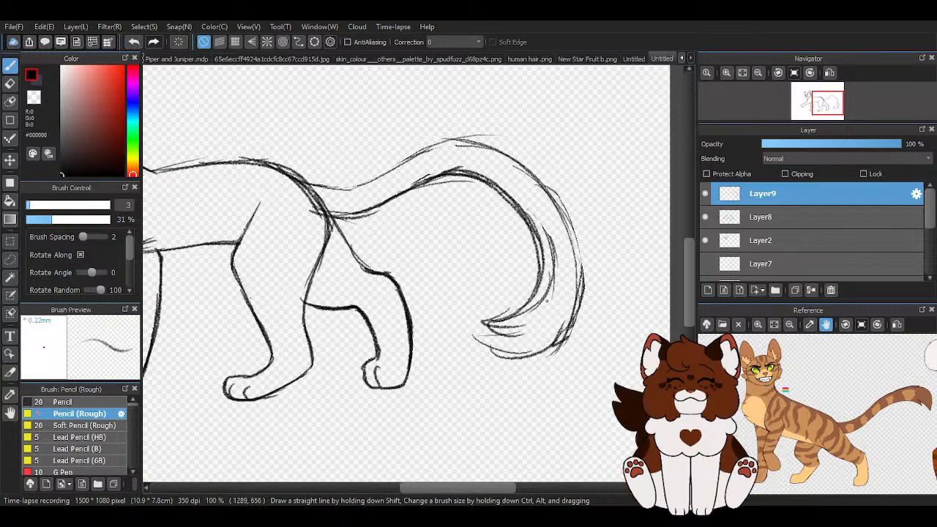
- Erase the tail's old tip, stray inner line and lower outer edge on Layer9
scroll(338, 222, down, 1)
scroll(393, 173, up, 2)
key(e)
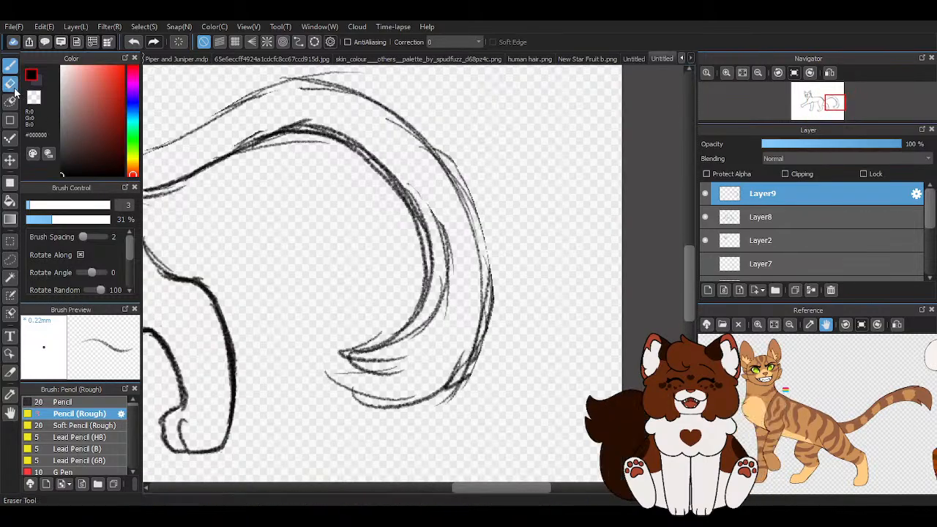
mouse_move(439, 212)
mouse_down()
mouse_move(398, 345)
mouse_move(444, 297)
mouse_move(322, 351)
mouse_move(319, 366)
mouse_move(368, 391)
mouse_move(479, 166)
mouse_move(516, 364)
mouse_up()
- Redraw the lower tail with a firmer inner curve, a notched pointed tip and a rounded outer edge joining the upper line
key(b)
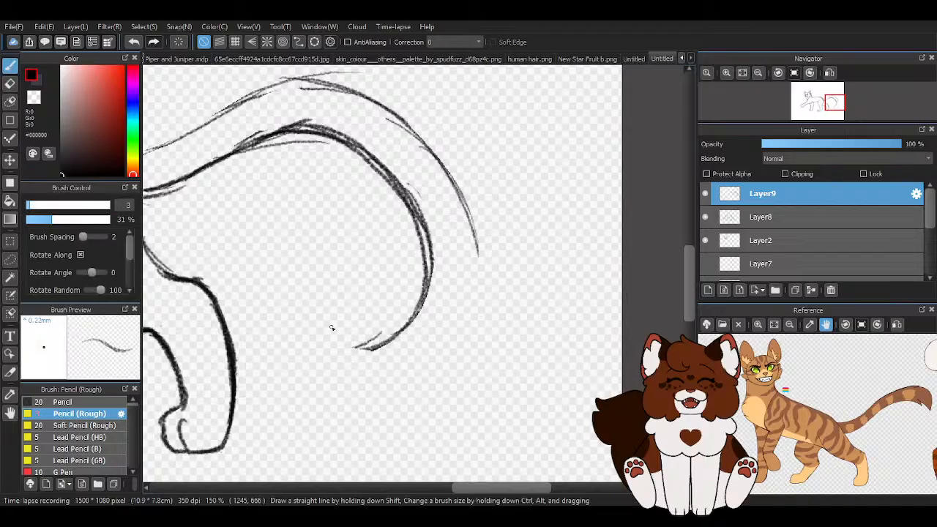
drag(326, 135, 430, 256)
mouse_move(397, 196)
mouse_down()
mouse_move(407, 323)
mouse_move(373, 348)
mouse_move(390, 334)
mouse_move(342, 344)
mouse_move(392, 376)
mouse_up()
mouse_move(322, 369)
mouse_down()
mouse_move(375, 415)
mouse_move(375, 405)
mouse_move(467, 347)
mouse_up()
drag(442, 177, 492, 286)
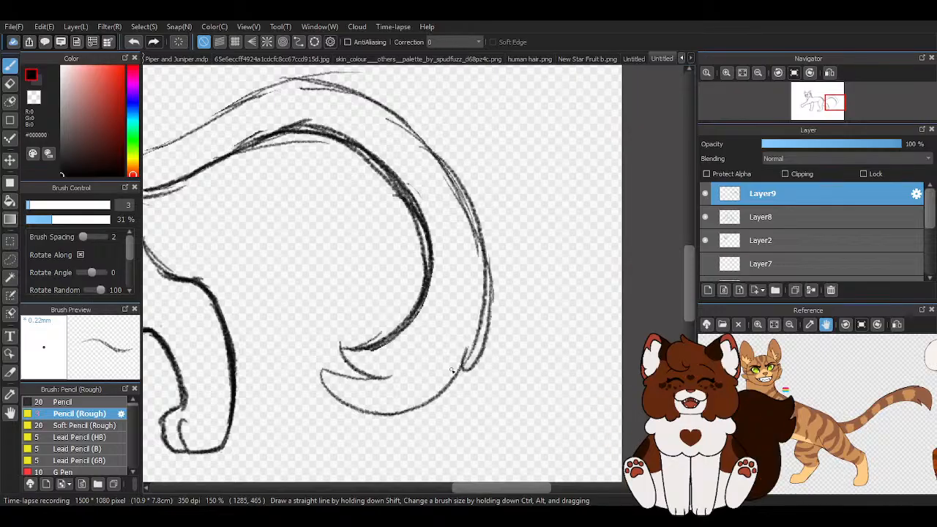
drag(477, 248, 442, 389)
mouse_move(410, 416)
mouse_down()
mouse_move(455, 388)
mouse_move(450, 397)
mouse_move(480, 333)
mouse_up()
scroll(483, 315, down, 3)
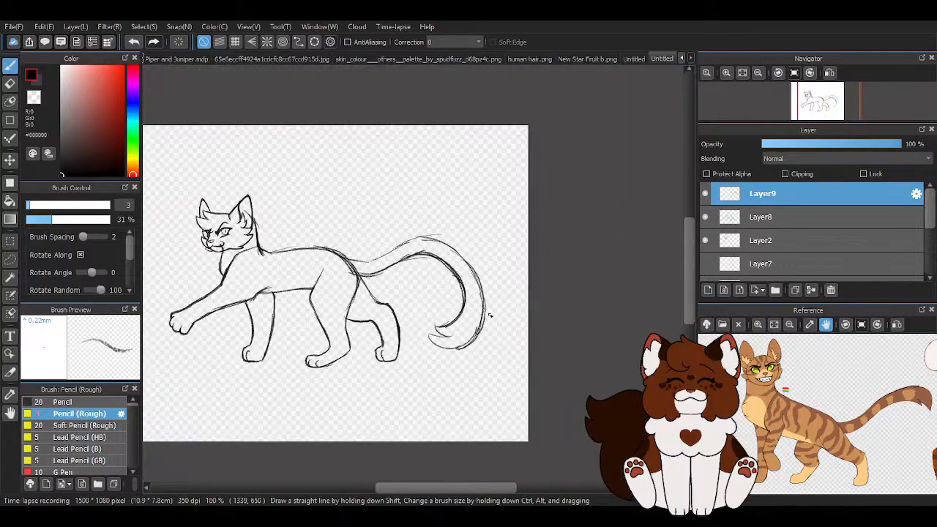
- Transform the tail with Free Transform on, pulling its far side inward and lower edge upward, align it with the rump, and apply
scroll(493, 308, up, 1)
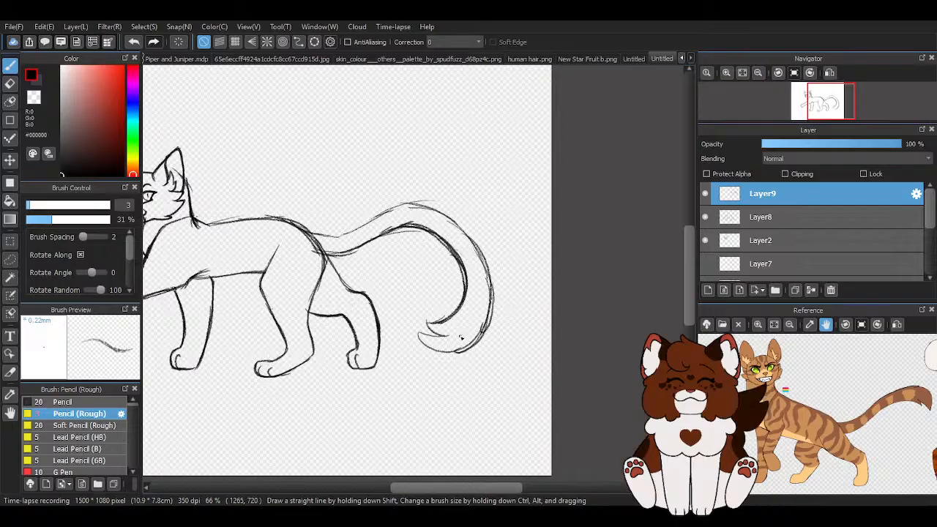
key(ctrl+t)
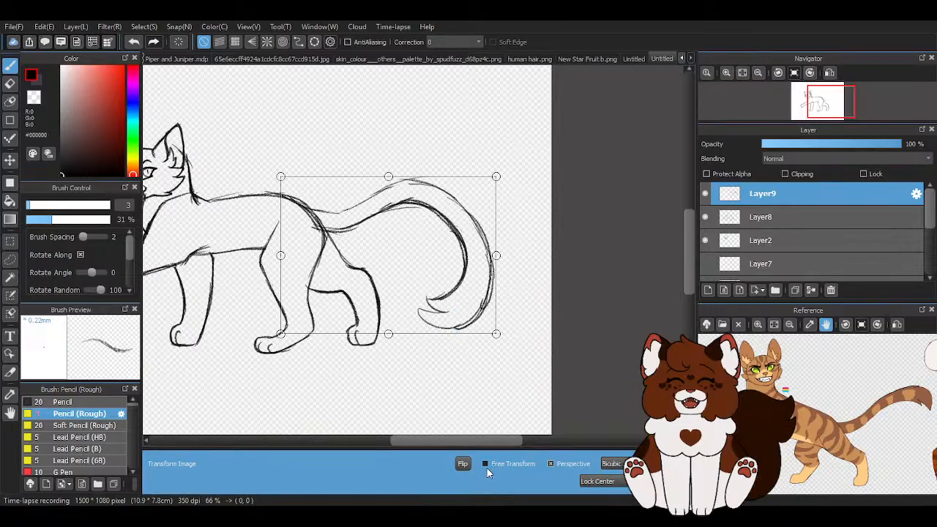
drag(496, 334, 476, 330)
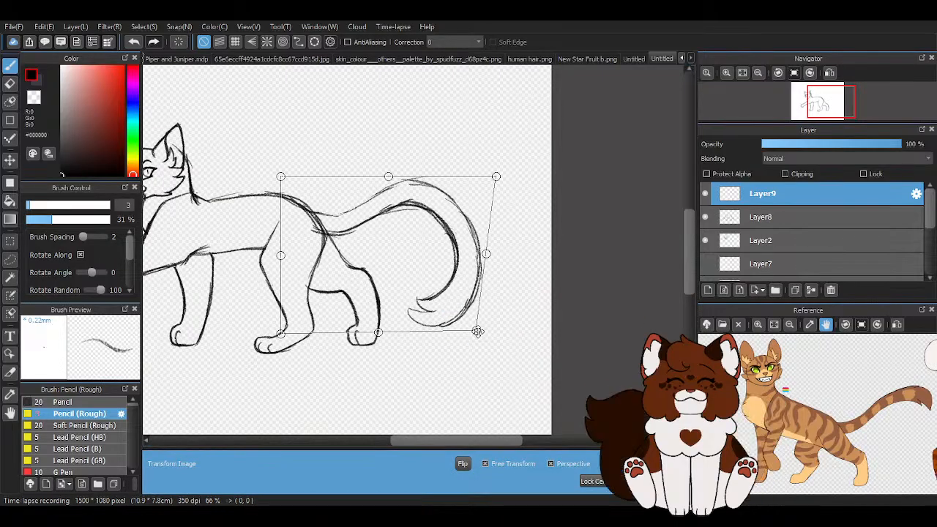
drag(496, 177, 469, 177)
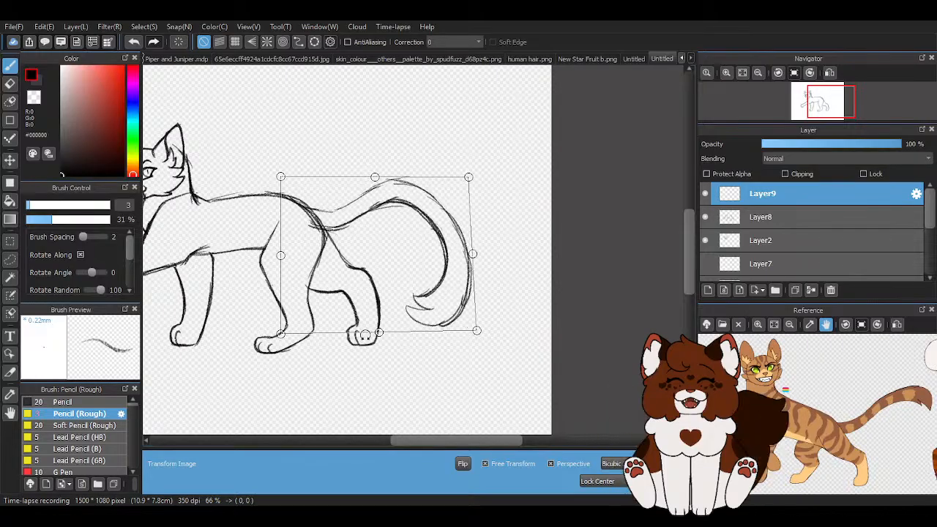
drag(364, 334, 365, 309)
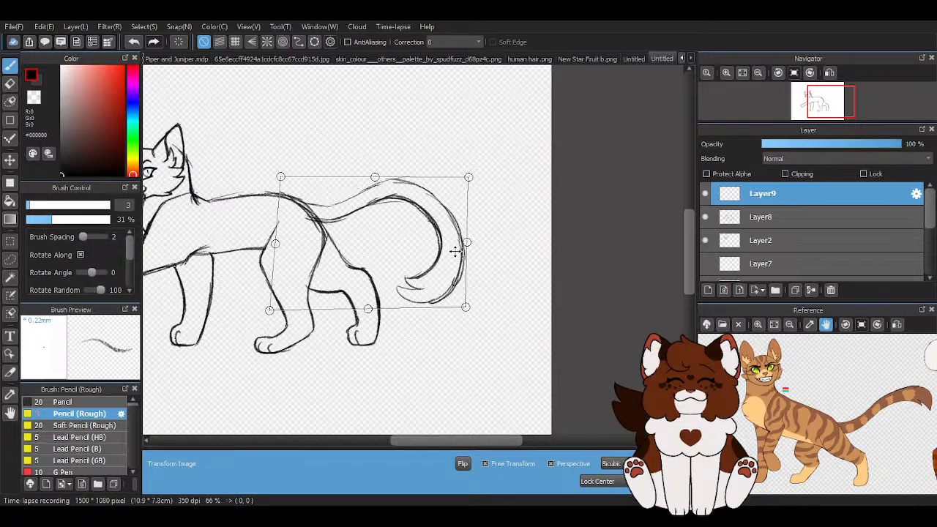
drag(440, 257, 442, 257)
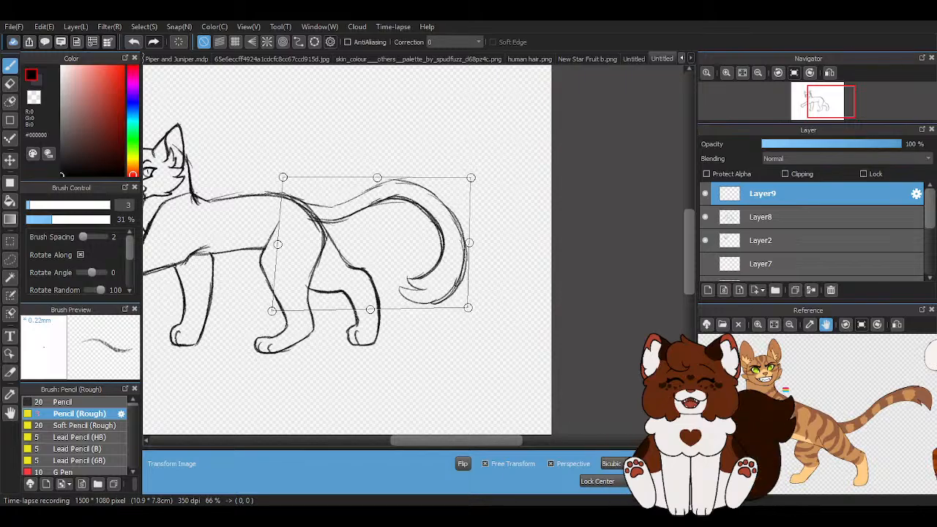
click(666, 466)
scroll(495, 379, down, 1)
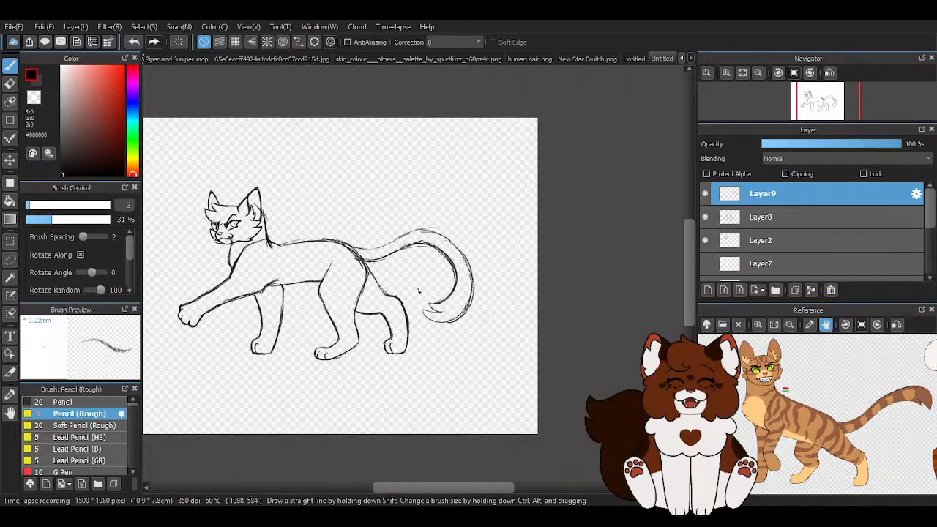
- Darken the tail's inner line from the rump through the arch down to the curled tip
scroll(418, 291, up, 3)
scroll(345, 301, down, 1)
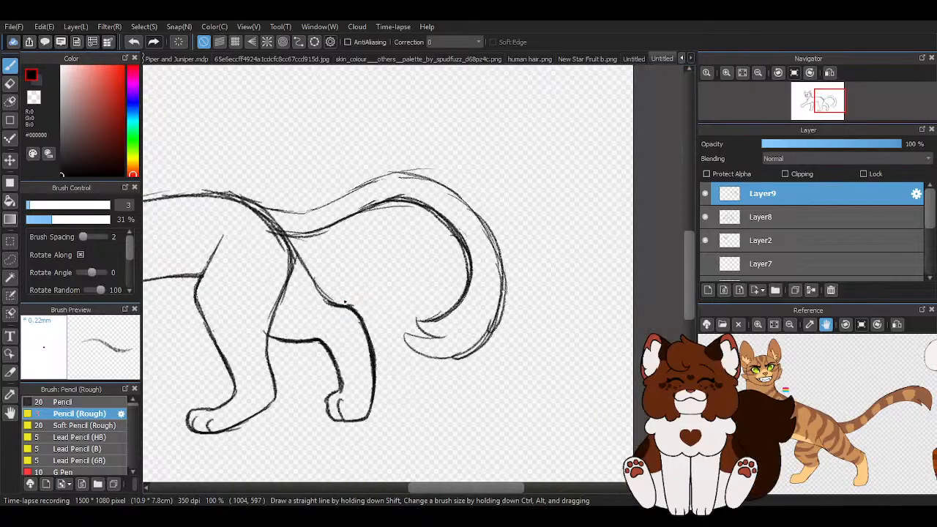
scroll(395, 283, down, 2)
scroll(427, 314, up, 1)
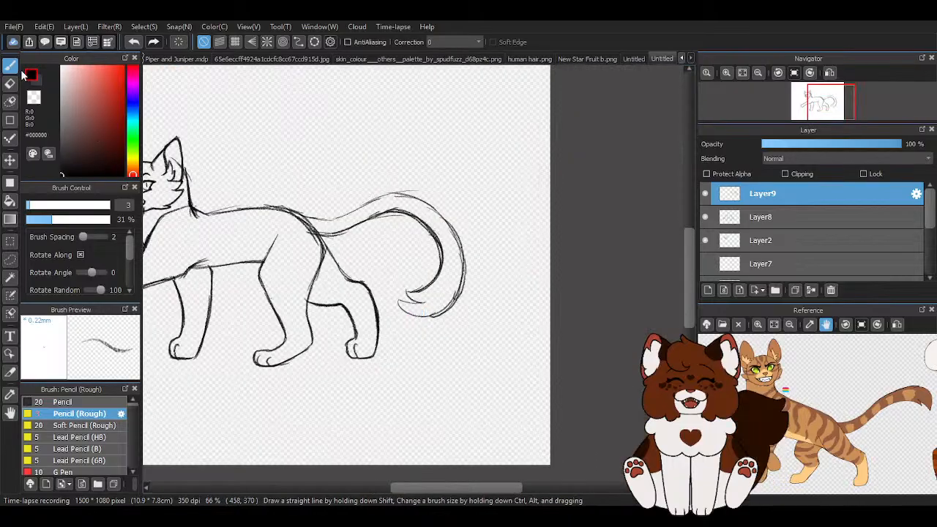
scroll(293, 242, up, 5)
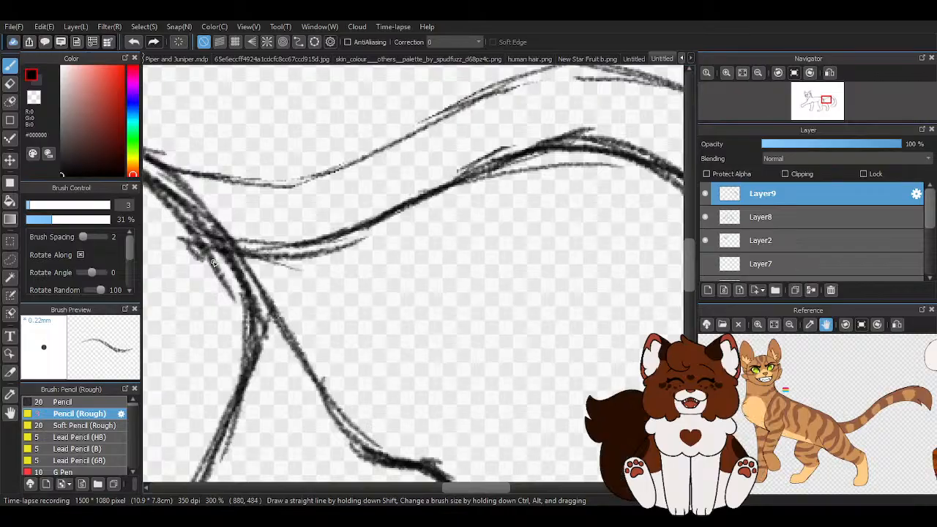
mouse_move(212, 259)
mouse_down()
mouse_move(287, 251)
mouse_move(401, 218)
mouse_up()
drag(294, 265, 469, 179)
drag(349, 244, 483, 177)
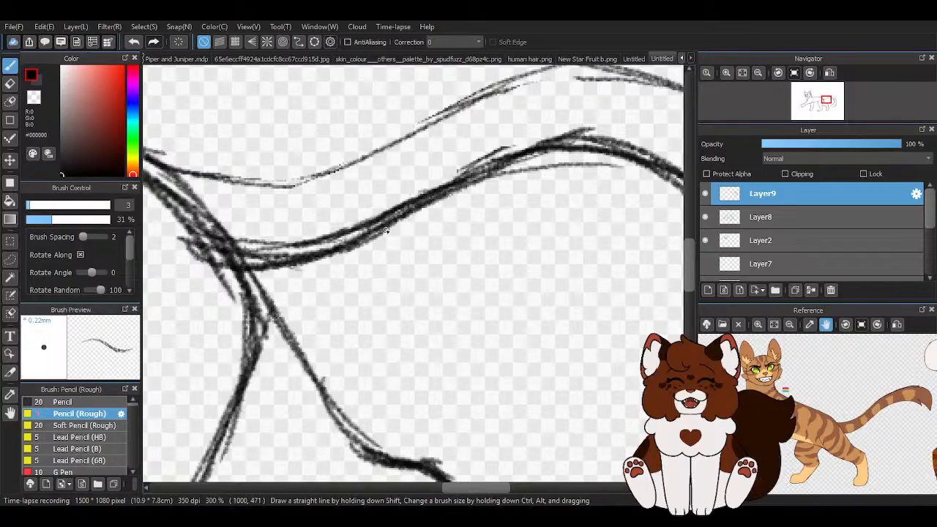
drag(385, 230, 574, 149)
drag(438, 193, 628, 154)
scroll(497, 180, down, 5)
scroll(554, 137, up, 3)
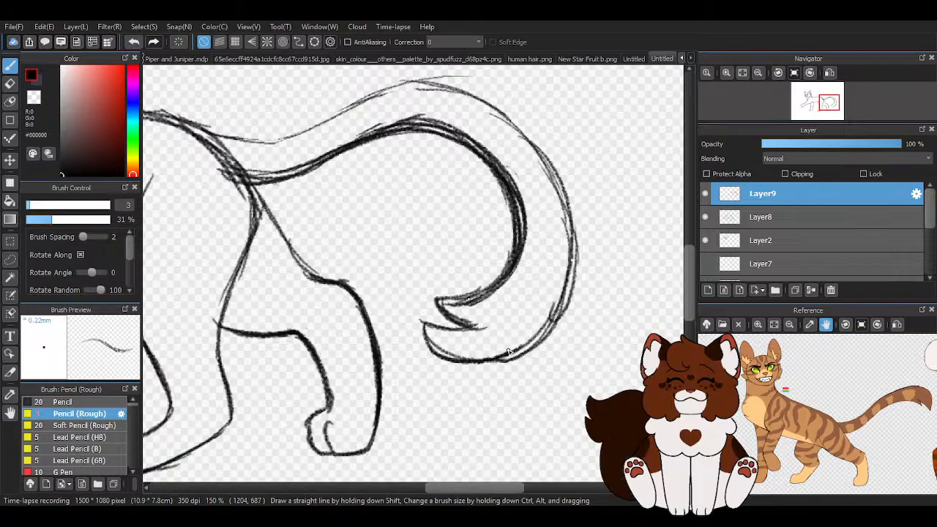
- Darken the tail's outer line from the tip up around the bend and along the top edge to the rump
mouse_move(507, 351)
mouse_down()
mouse_move(543, 338)
mouse_move(530, 347)
mouse_move(556, 306)
mouse_move(545, 152)
mouse_up()
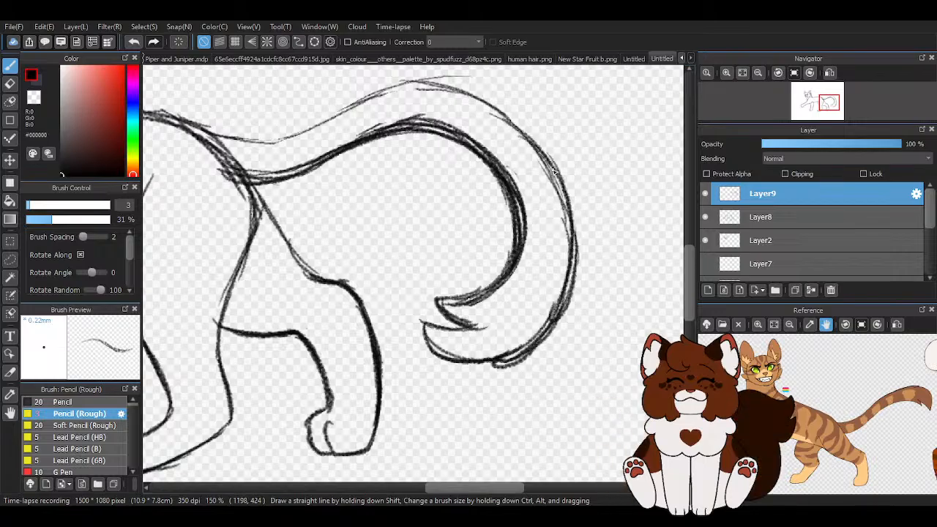
drag(489, 114, 570, 198)
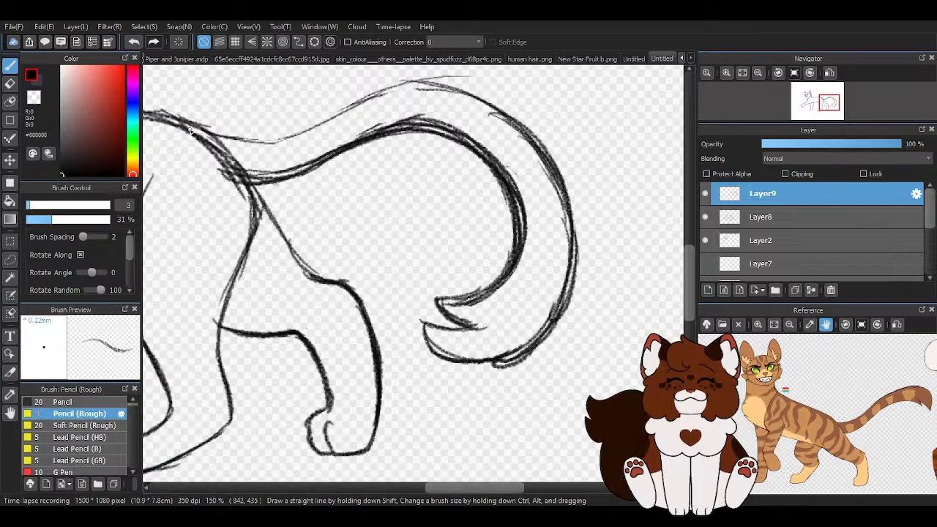
mouse_move(206, 128)
mouse_down()
mouse_move(266, 128)
mouse_move(324, 114)
mouse_move(296, 133)
mouse_move(411, 79)
mouse_move(314, 124)
mouse_move(416, 81)
mouse_move(488, 115)
mouse_move(445, 87)
mouse_move(471, 102)
mouse_move(555, 189)
mouse_up()
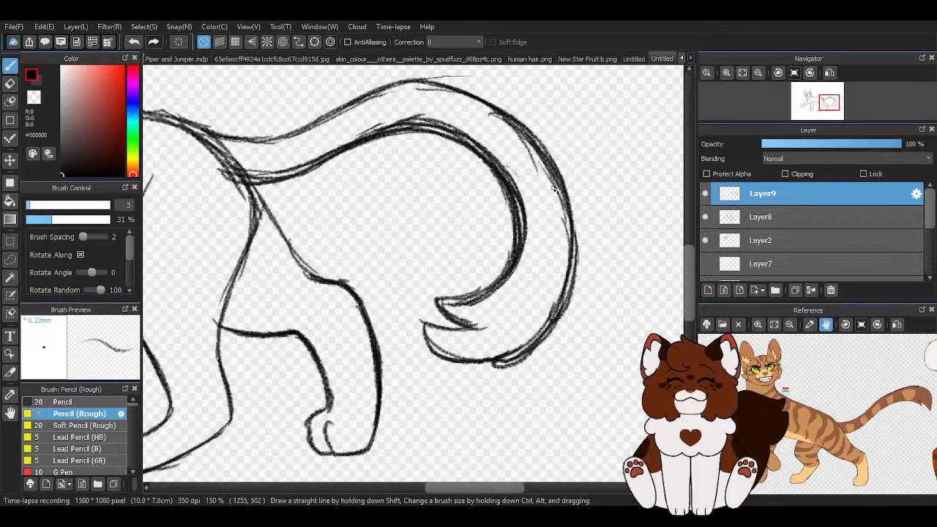
- Erase the stray sketch strokes along the tail's inner line, under the tip and around the outer bend
key(e)
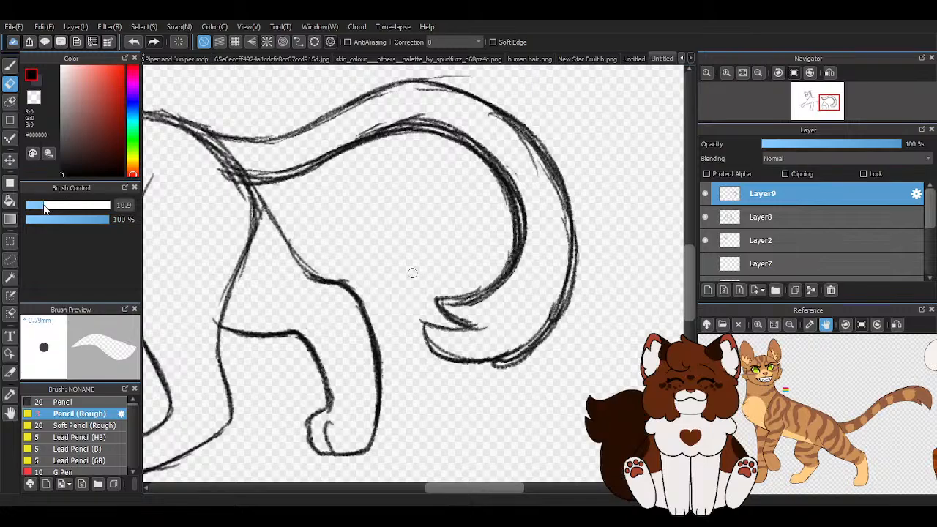
mouse_move(228, 166)
mouse_down()
mouse_move(276, 169)
mouse_move(255, 174)
mouse_move(372, 132)
mouse_move(445, 125)
mouse_move(497, 152)
mouse_move(525, 197)
mouse_move(518, 267)
mouse_up()
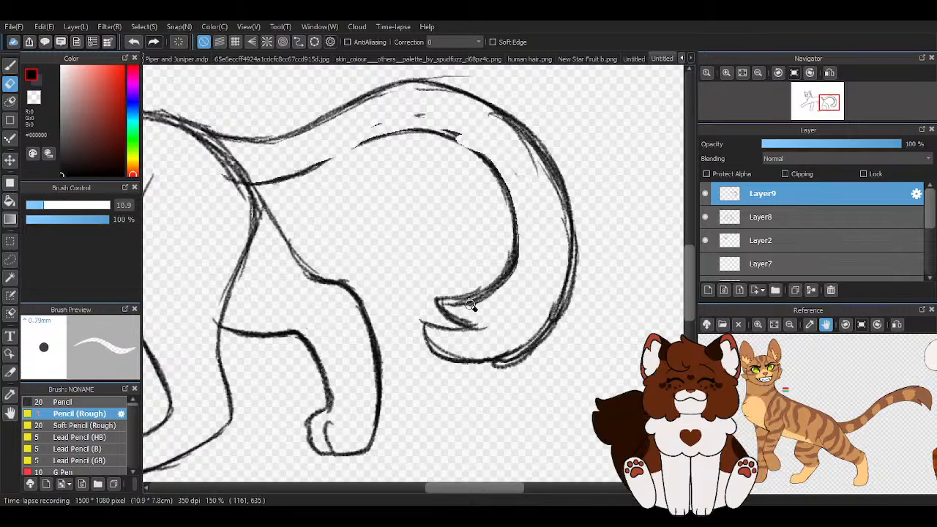
scroll(554, 319, up, 2)
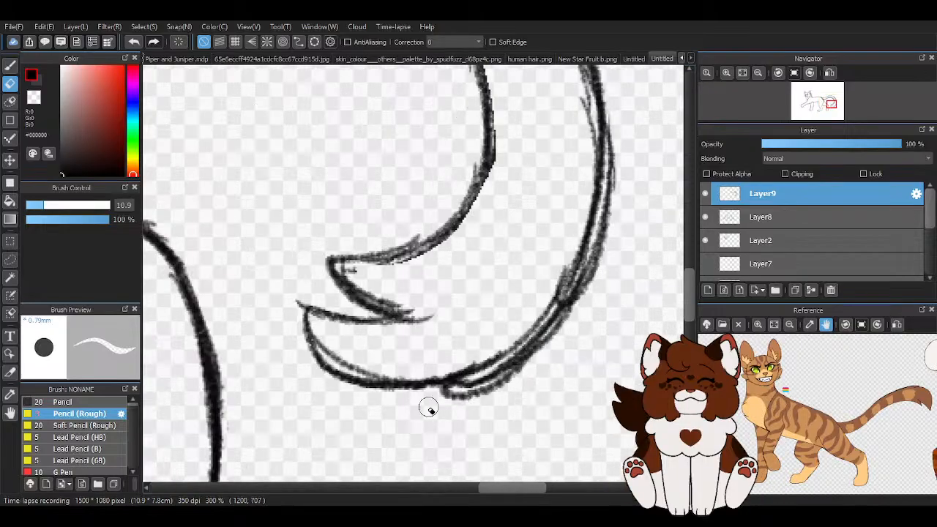
scroll(459, 357, down, 2)
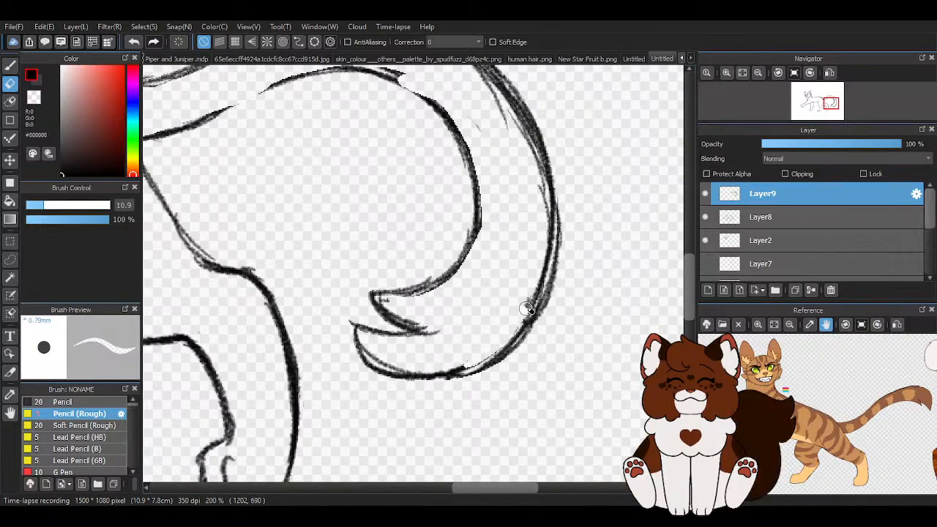
scroll(516, 146, down, 1)
scroll(524, 190, up, 2)
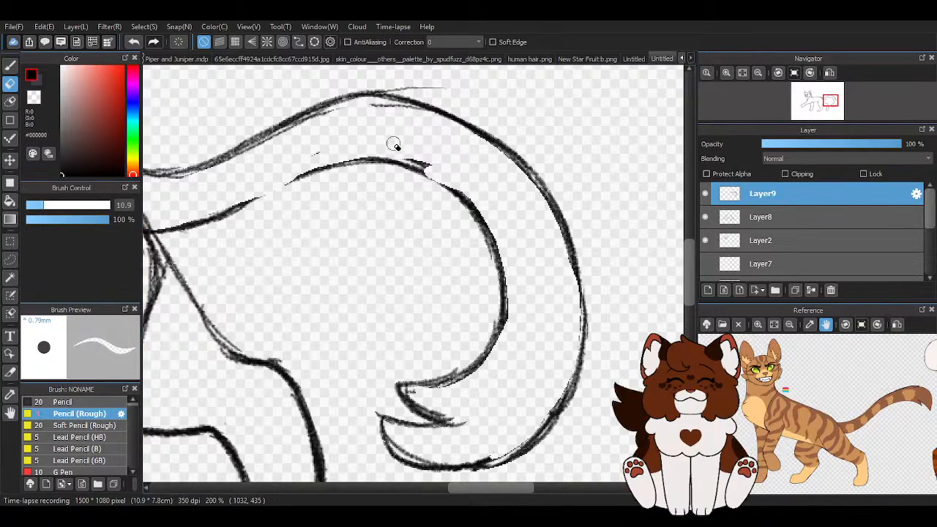
- Redraw the missing parts of the tail's inner line in black with Pencil (Rough), near the rump and past the arch
click(10, 66)
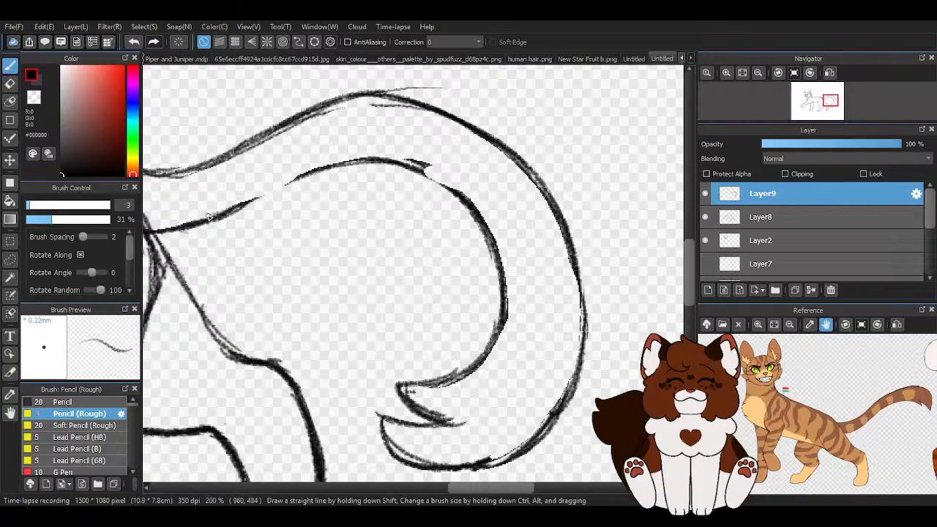
mouse_move(207, 215)
mouse_down()
mouse_move(290, 168)
mouse_move(301, 178)
mouse_up()
scroll(505, 306, down, 1)
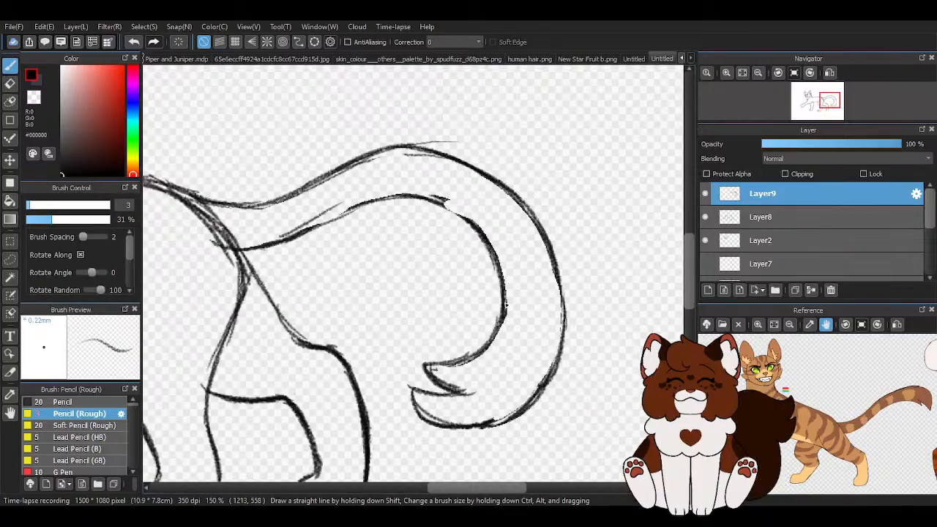
scroll(483, 265, up, 1)
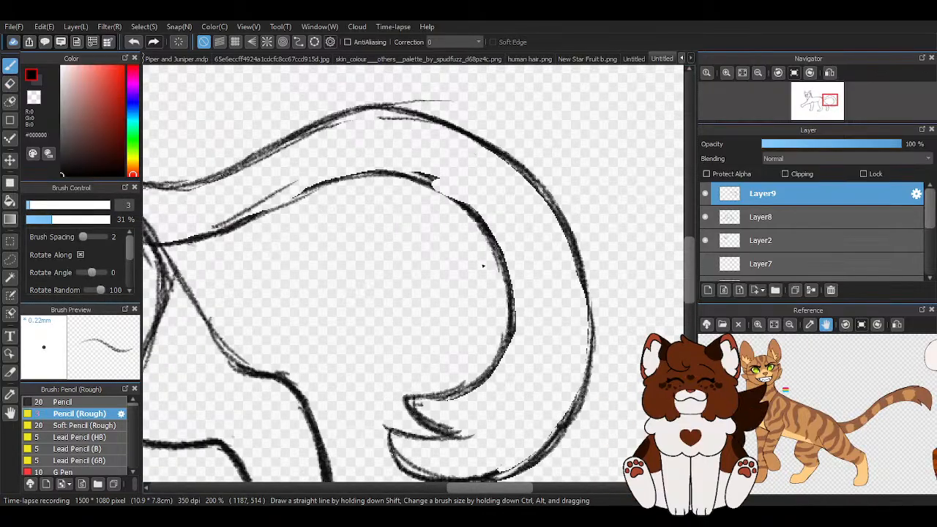
click(133, 42)
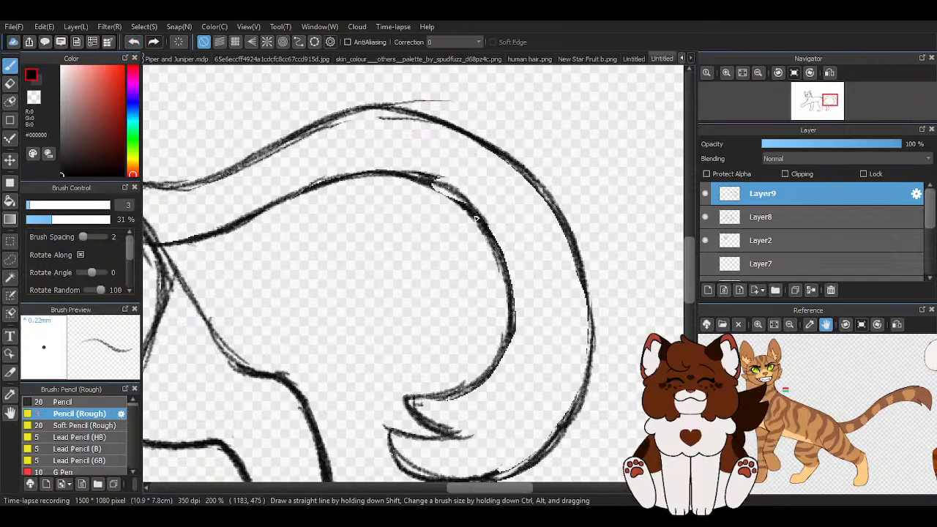
scroll(509, 263, down, 2)
- Draw jagged fur tufts under the tail base and erase the line above them with the transparent colour
scroll(384, 240, up, 1)
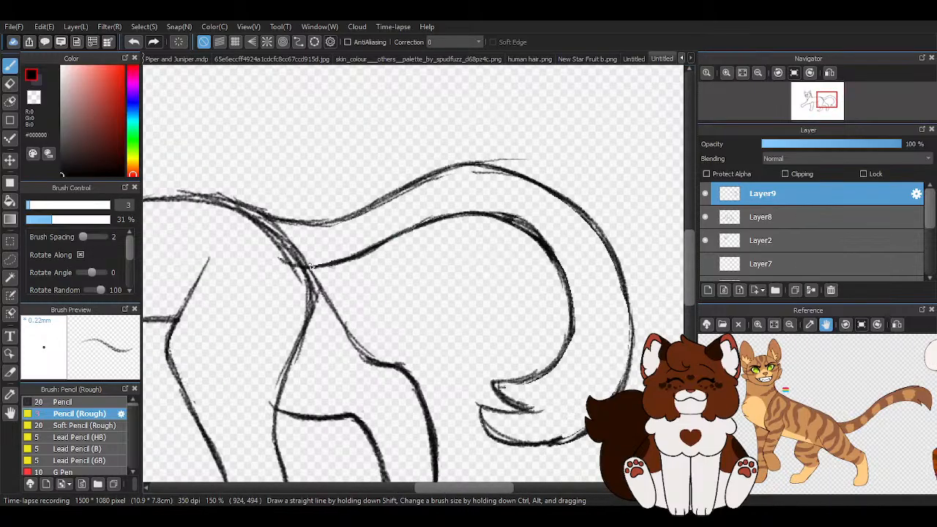
scroll(310, 269, up, 1)
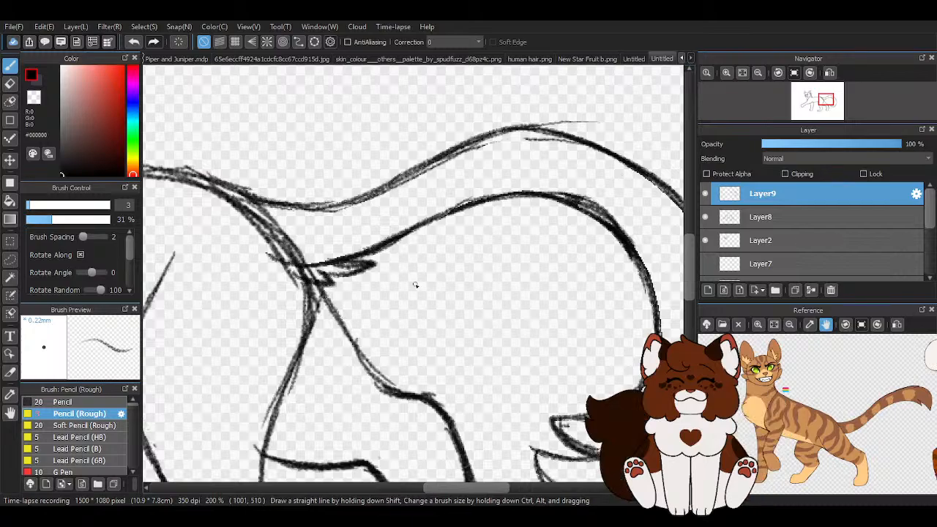
key(x)
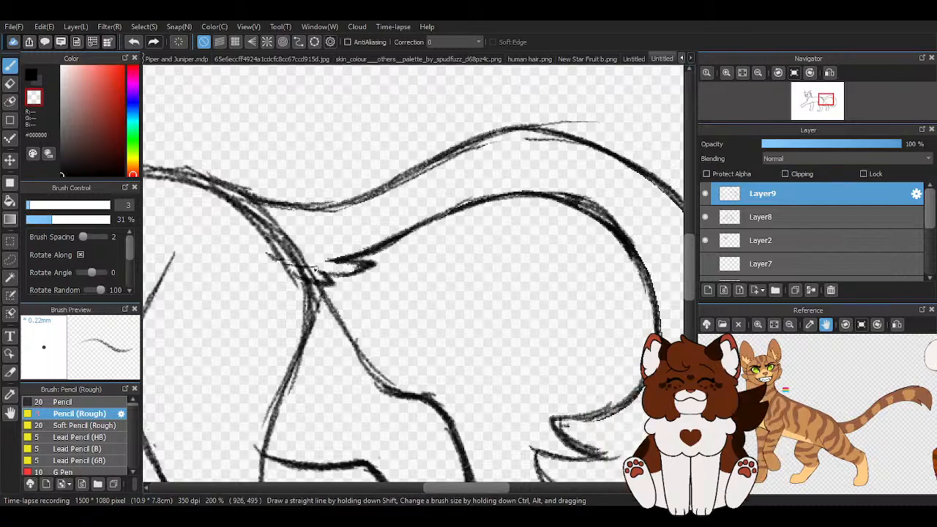
scroll(256, 242, down, 2)
scroll(549, 253, down, 1)
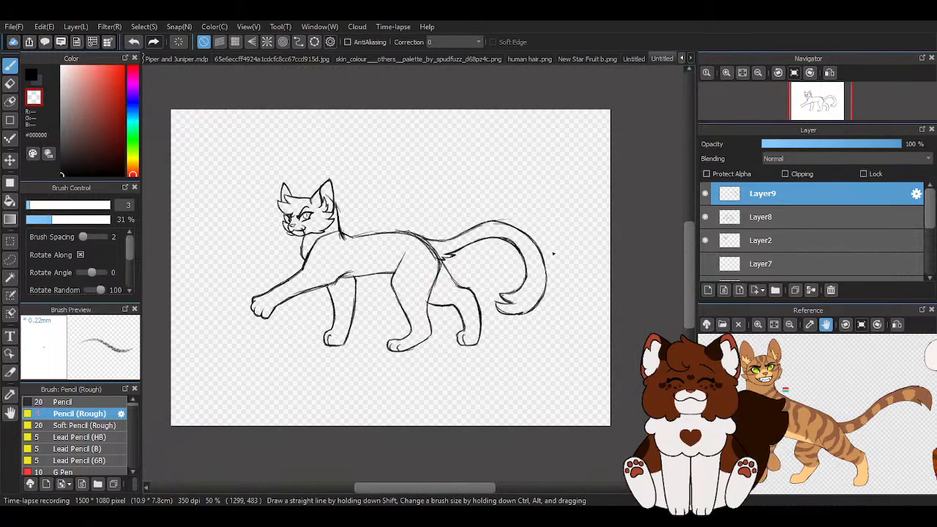
- Thin the tail's outer line along the lower bend by erasing its rough edges with the transparent colour
scroll(567, 297, up, 3)
scroll(425, 358, up, 1)
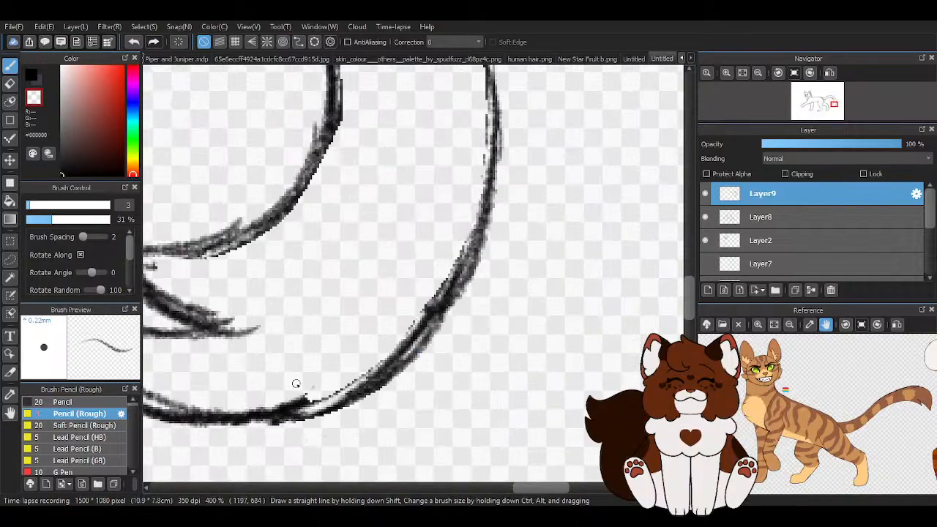
mouse_move(329, 399)
mouse_down()
mouse_move(377, 364)
mouse_move(452, 274)
mouse_up()
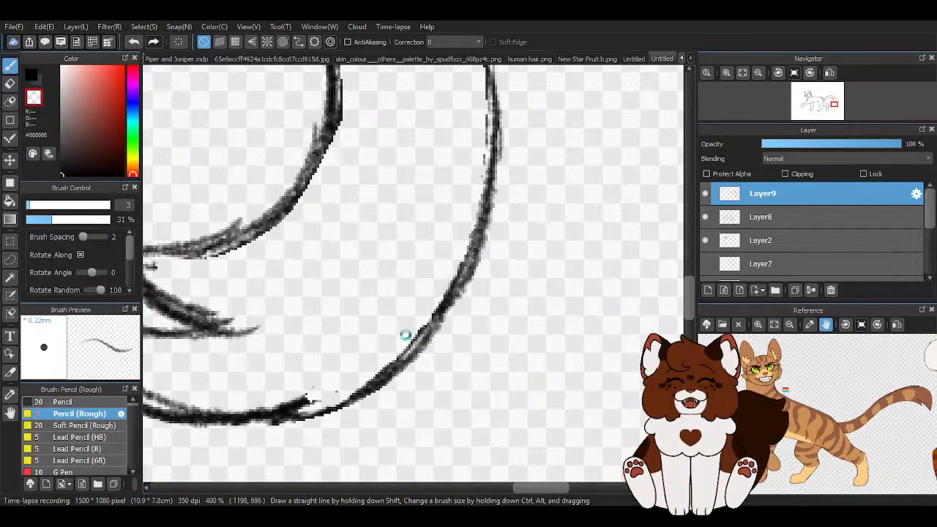
scroll(405, 335, down, 2)
scroll(431, 176, up, 1)
drag(443, 169, 426, 115)
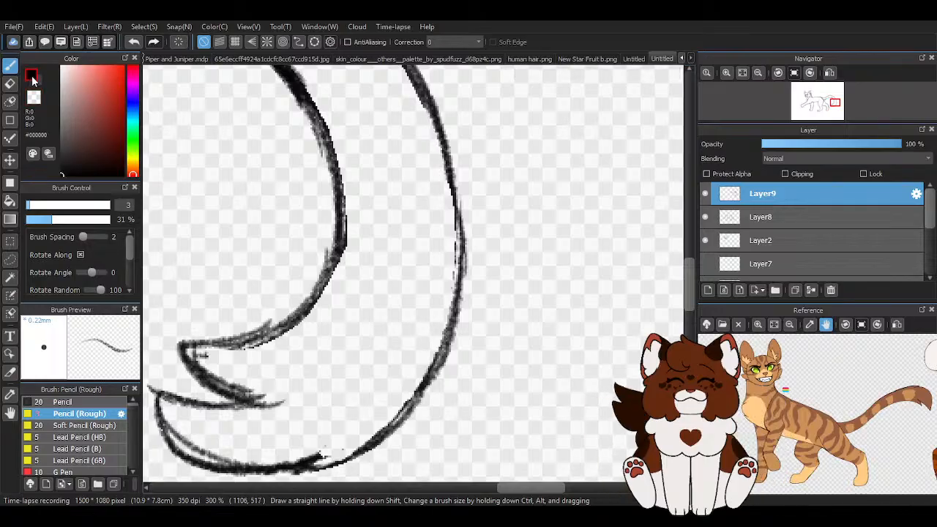
- Darken the tail's outer line in black from the lower bend up along the far side
scroll(287, 434, down, 1)
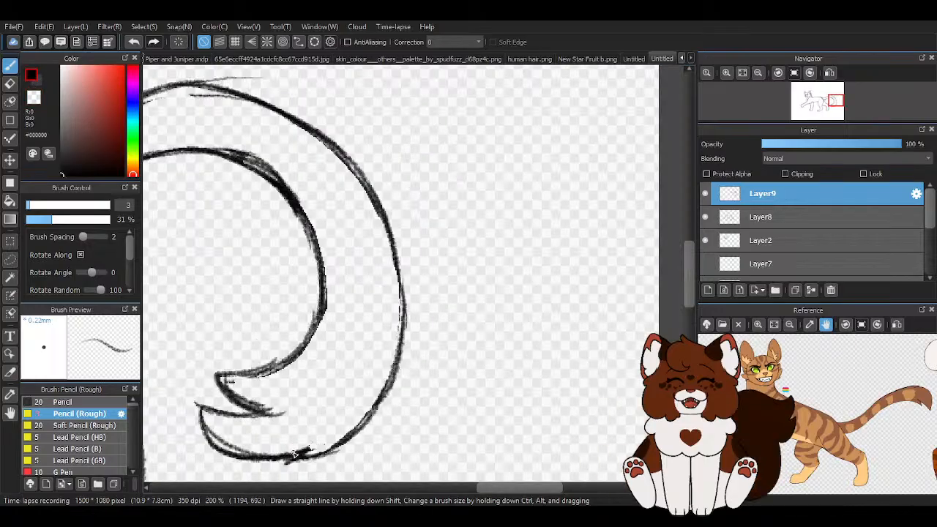
drag(321, 449, 400, 263)
drag(404, 300, 399, 364)
drag(388, 216, 401, 375)
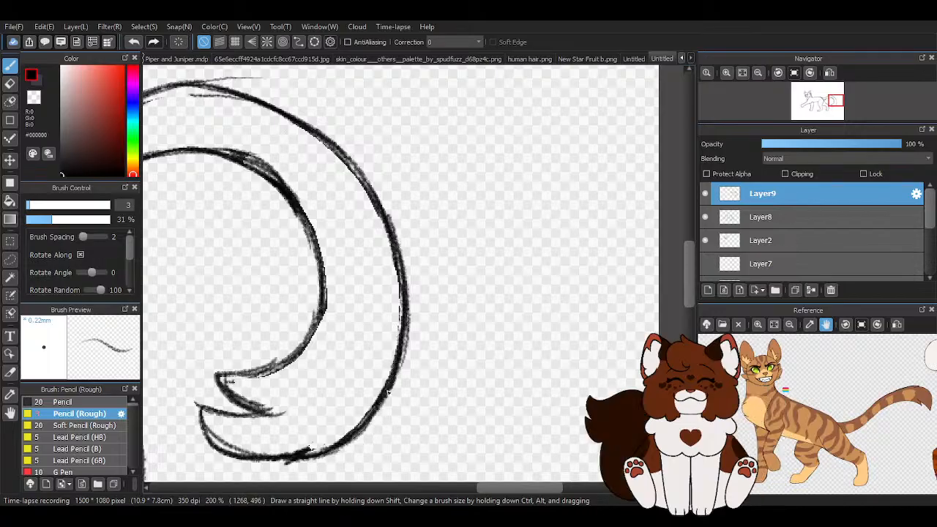
scroll(401, 376, down, 2)
scroll(358, 329, up, 2)
- Darken the tail's inner bend and firm up the underside of the curled tip
mouse_move(297, 214)
mouse_down()
mouse_move(359, 355)
mouse_move(294, 422)
mouse_move(314, 461)
mouse_up()
scroll(322, 349, down, 2)
scroll(281, 418, up, 3)
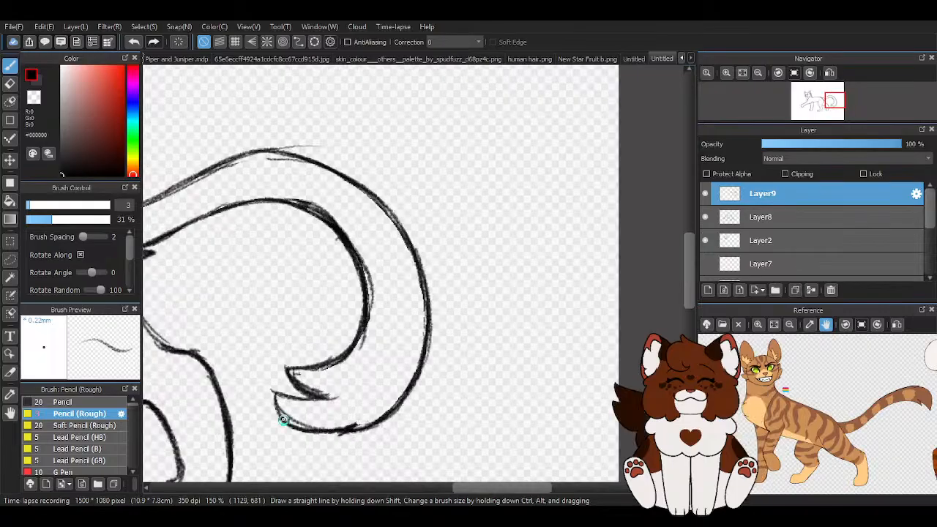
mouse_move(272, 376)
mouse_down()
mouse_move(389, 382)
mouse_move(303, 428)
mouse_move(403, 445)
mouse_move(393, 418)
mouse_move(462, 419)
mouse_up()
key(z)
drag(402, 432, 458, 414)
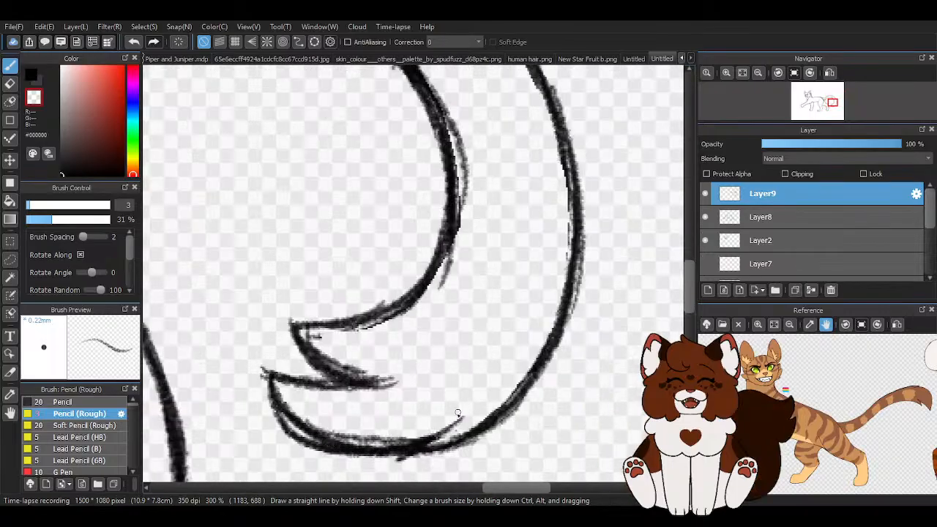
- Erase the doubled lines on the tip's underside and the stray marks around its notch with the transparent colour
drag(266, 391, 361, 455)
drag(290, 432, 263, 429)
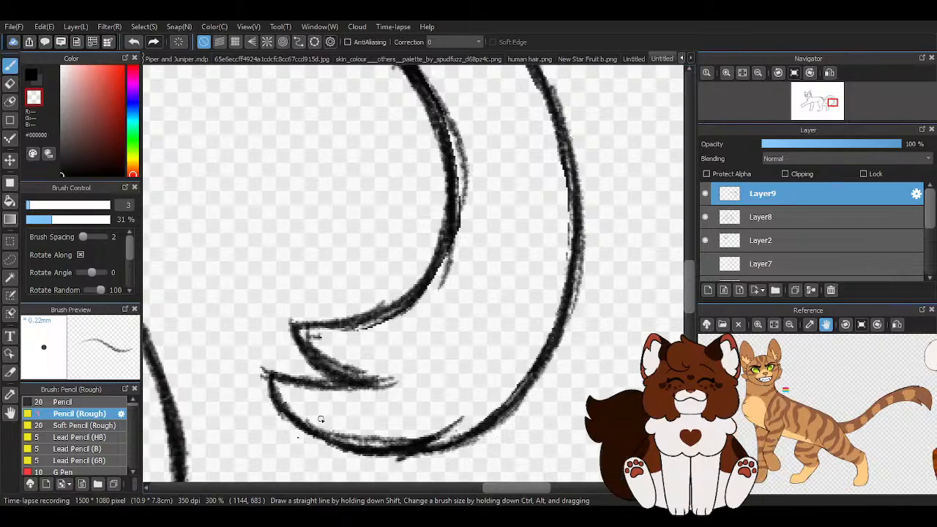
drag(333, 433, 442, 423)
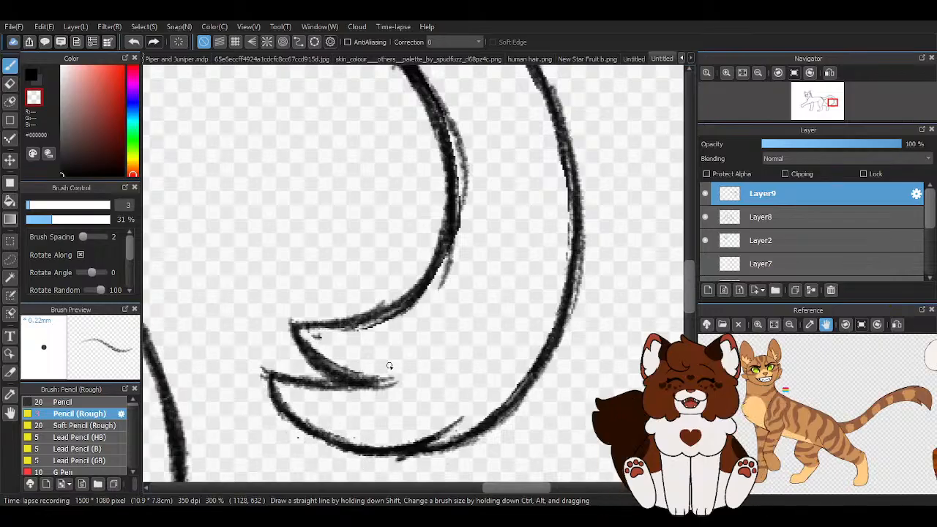
mouse_move(306, 332)
mouse_down()
mouse_move(393, 378)
mouse_move(327, 340)
mouse_up()
drag(314, 393, 396, 385)
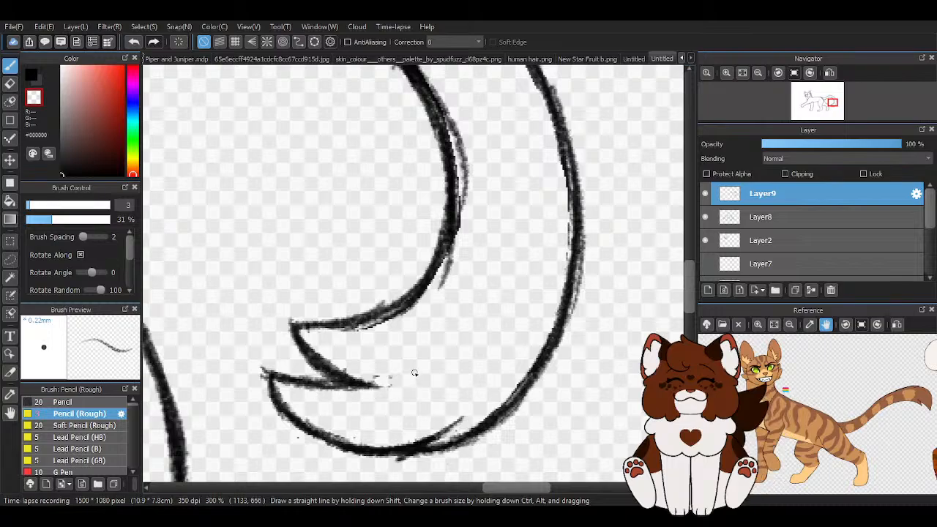
- Erase the doubled strokes beside the tail's inner line from the bend down to the tip
scroll(431, 176, up, 2)
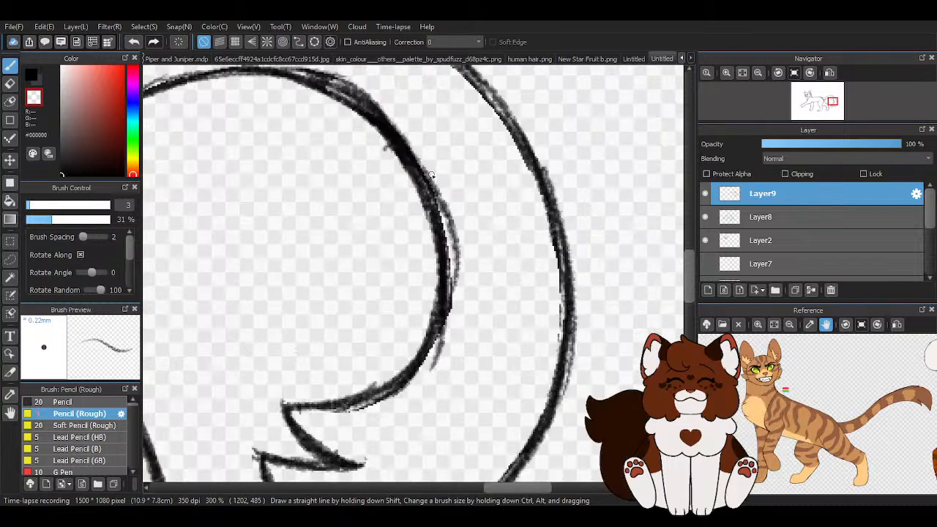
mouse_move(433, 178)
mouse_down()
mouse_move(455, 274)
mouse_move(441, 351)
mouse_up()
mouse_move(442, 198)
mouse_down()
mouse_move(457, 300)
mouse_move(435, 375)
mouse_up()
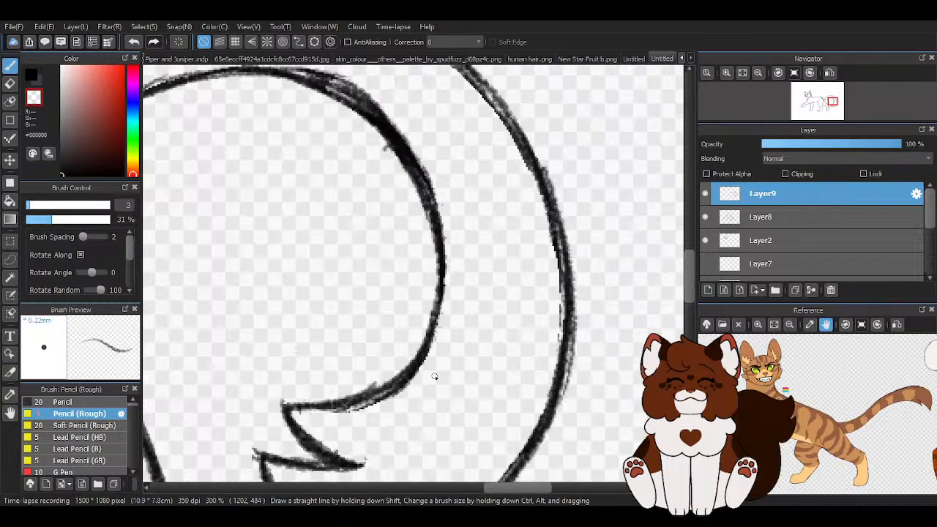
drag(380, 410, 329, 415)
drag(420, 381, 327, 416)
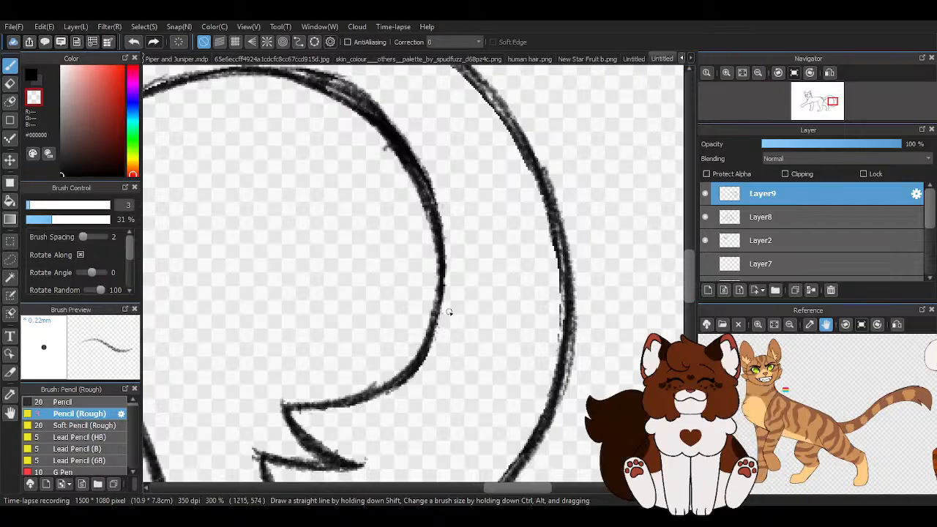
- Thin the upper part of the tail's inner line by erasing rough edges where it curves down from the arch
scroll(448, 312, down, 2)
scroll(447, 224, up, 2)
mouse_move(289, 151)
mouse_down()
mouse_move(322, 160)
mouse_move(418, 232)
mouse_move(433, 262)
mouse_up()
drag(311, 153, 445, 313)
scroll(430, 368, down, 2)
- Erase the stray strokes around the peak of the tail's outer line and reinforce the line there in black
scroll(263, 220, up, 1)
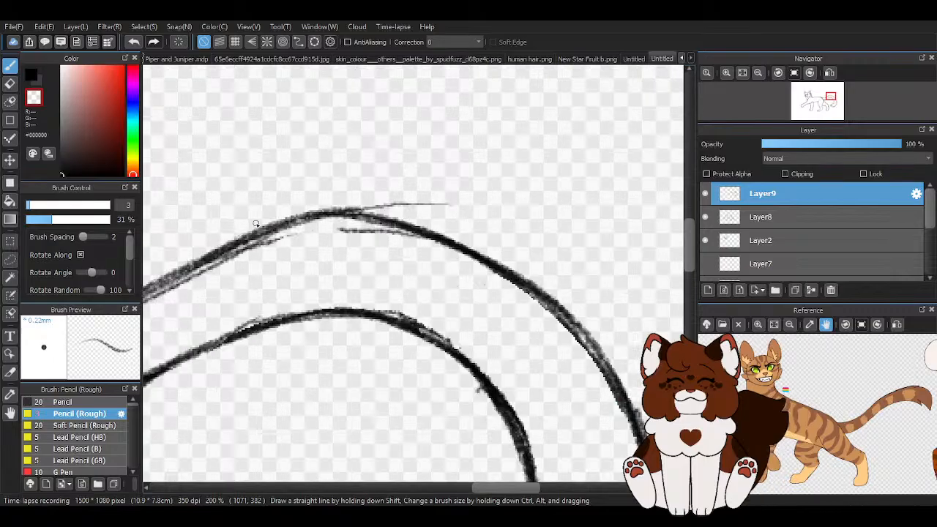
drag(335, 205, 448, 204)
drag(424, 234, 362, 232)
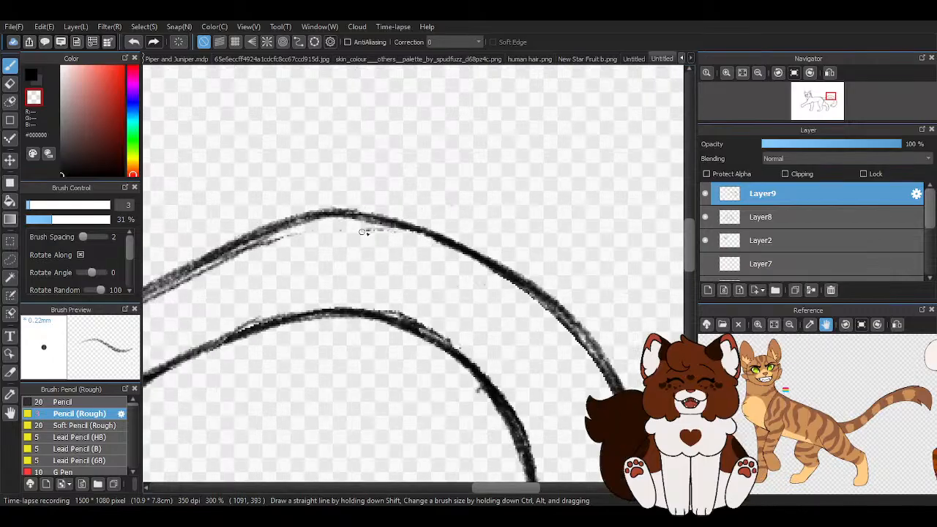
scroll(393, 277, down, 1)
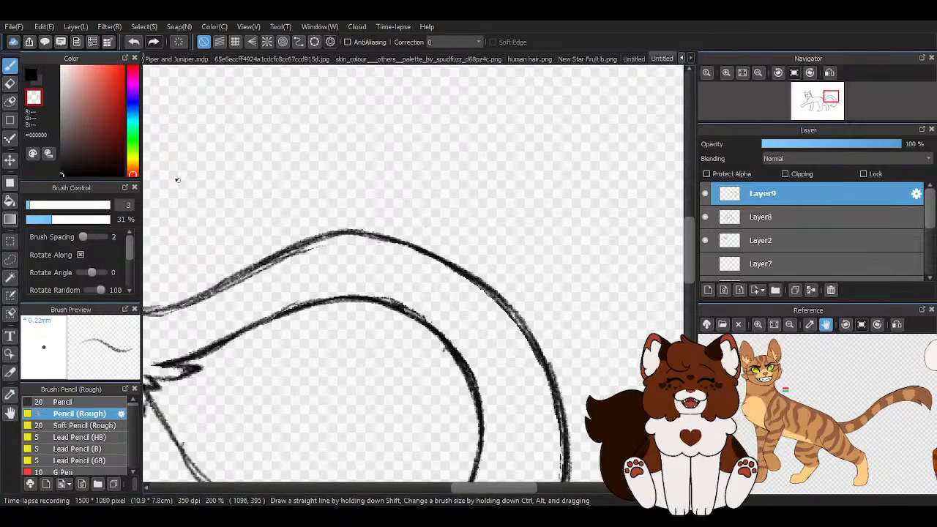
click(33, 76)
mouse_move(405, 244)
mouse_down()
mouse_move(373, 239)
mouse_move(282, 265)
mouse_move(273, 260)
mouse_move(369, 239)
mouse_move(329, 236)
mouse_move(431, 253)
mouse_up()
scroll(453, 263, down, 3)
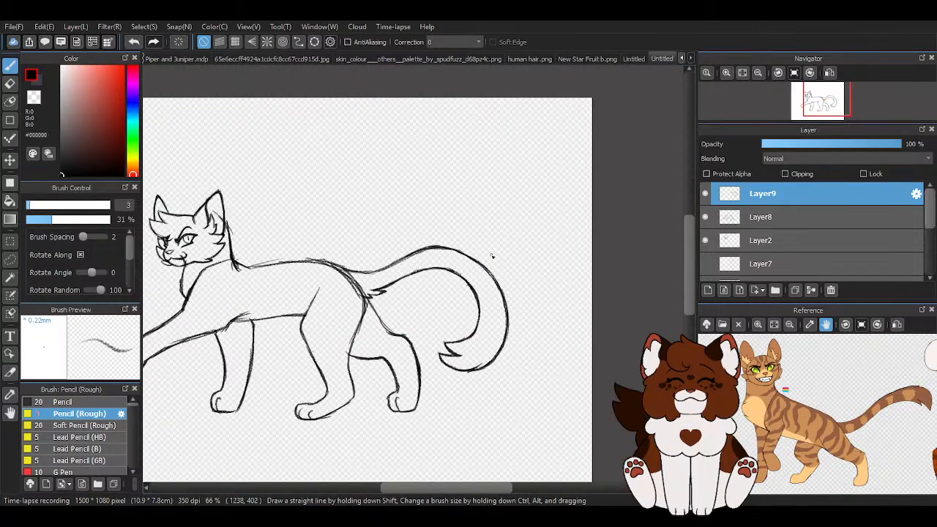
- Add a new layer and draw jagged black fur tufts behind the neck from the ear to the shoulder
scroll(512, 265, down, 2)
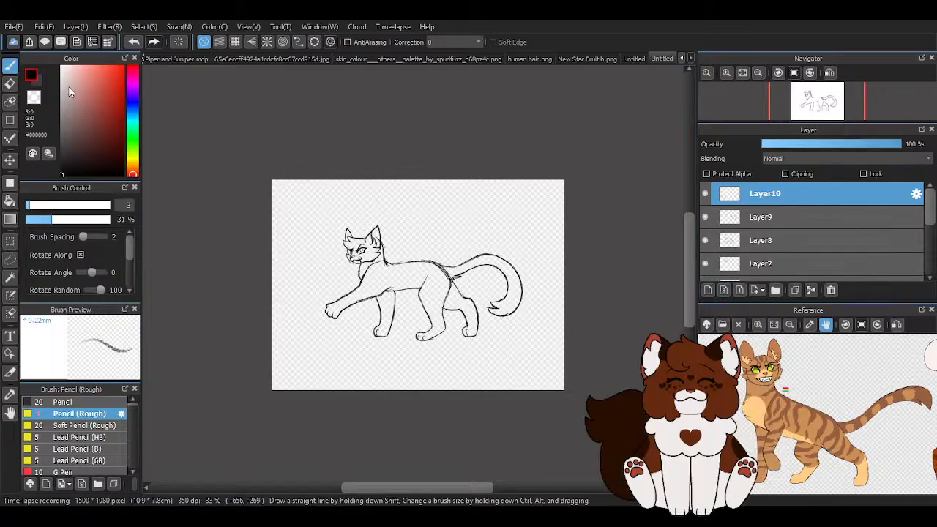
scroll(366, 285, up, 1)
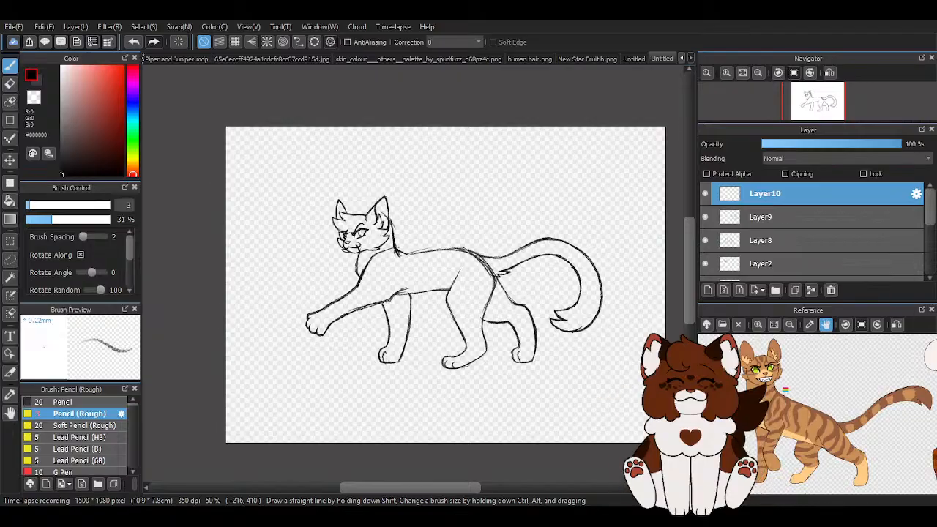
scroll(306, 156, up, 5)
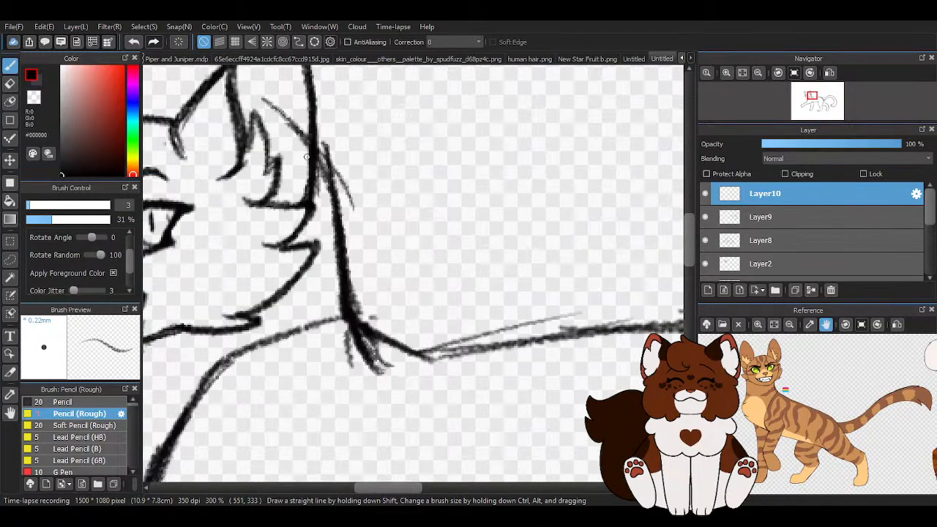
mouse_move(316, 150)
mouse_down()
mouse_move(351, 171)
mouse_move(388, 249)
mouse_move(363, 325)
mouse_up()
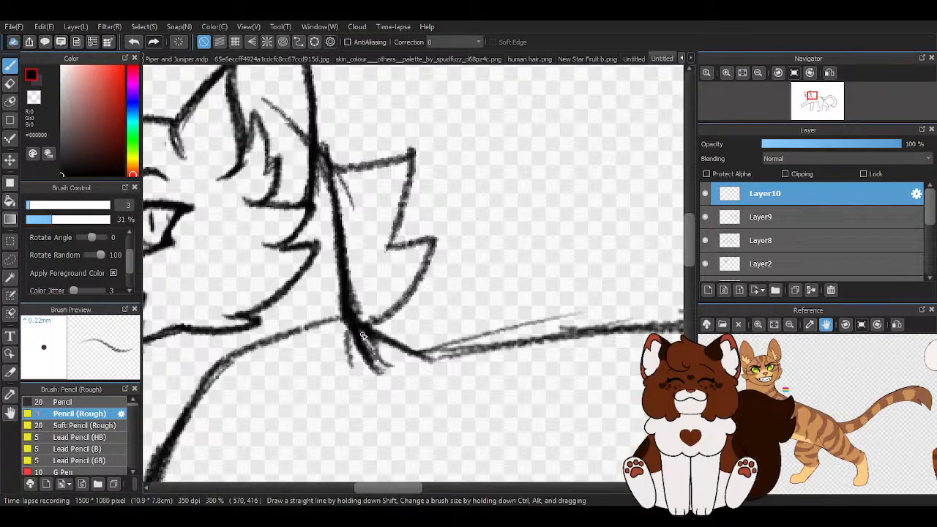
scroll(363, 322, down, 3)
scroll(359, 311, up, 2)
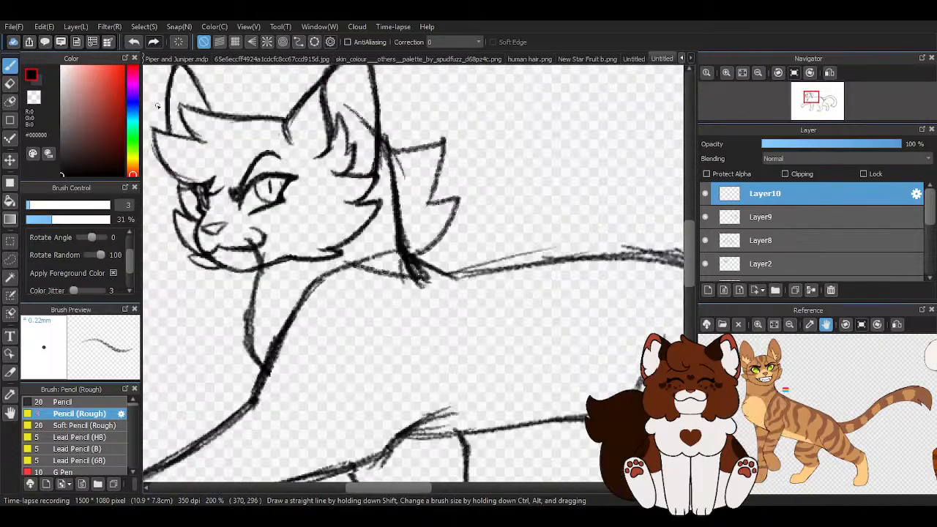
- Undo the stray stroke crossing the shoulder and close the lower end of the neck tuft against the back line
click(133, 43)
mouse_move(426, 252)
mouse_down()
mouse_move(356, 265)
mouse_move(411, 254)
mouse_up()
scroll(426, 251, down, 1)
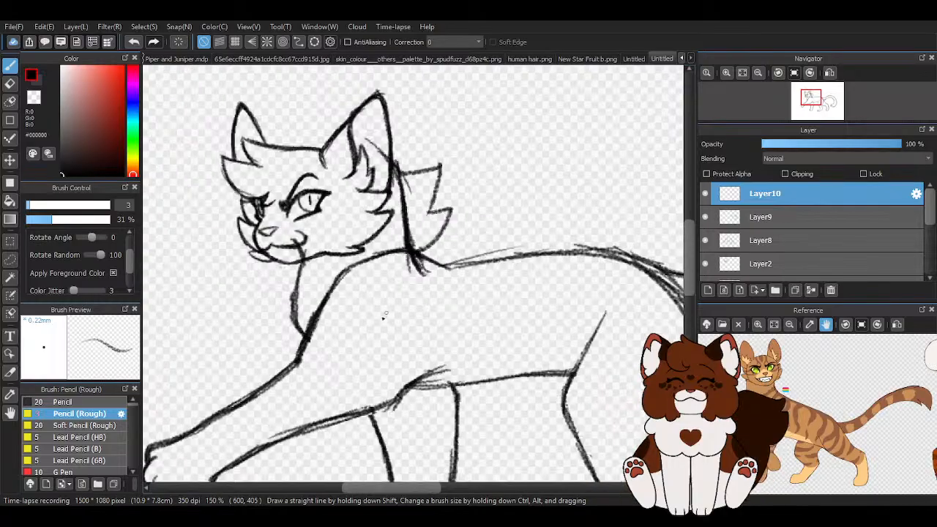
- Try drawing jagged fur tufts on the chest in front of the neck, and erase them
scroll(304, 342, up, 1)
mouse_move(303, 226)
mouse_down()
mouse_move(258, 300)
mouse_move(286, 324)
mouse_move(262, 345)
mouse_move(295, 338)
mouse_move(290, 374)
mouse_up()
scroll(301, 280, down, 1)
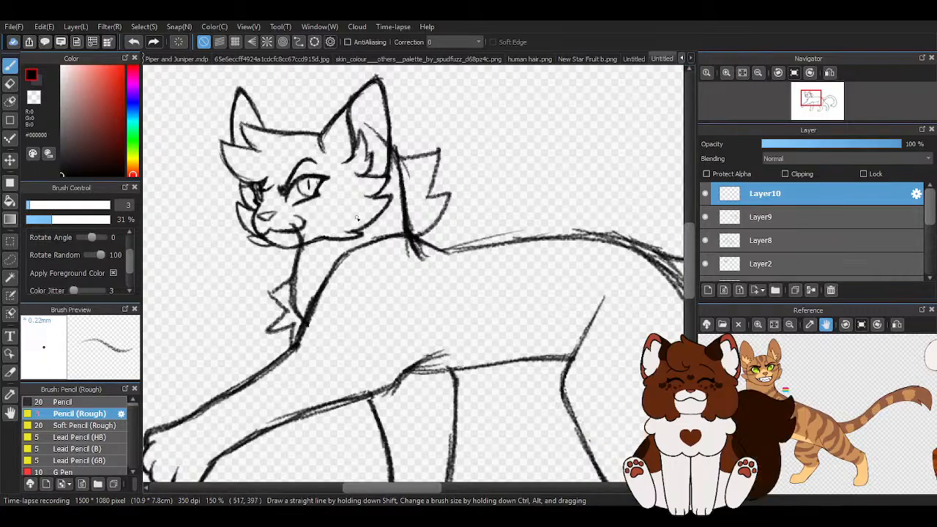
scroll(300, 234, down, 1)
scroll(263, 249, up, 1)
click(12, 84)
mouse_move(309, 282)
mouse_down()
mouse_move(294, 344)
mouse_move(313, 339)
mouse_move(296, 301)
mouse_up()
drag(312, 212, 314, 232)
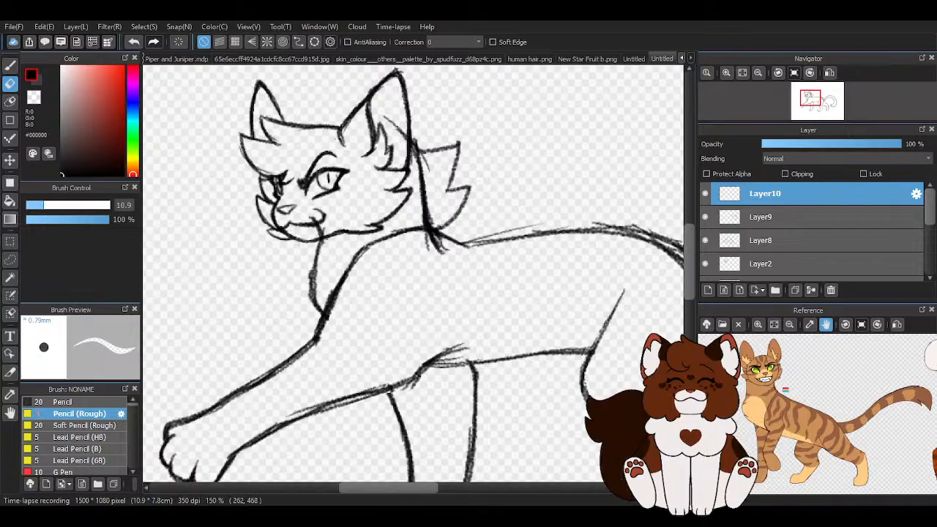
- Try a second set of chest tufts from the chin down the neck front, and erase them with eraser size 30
click(10, 66)
scroll(392, 322, up, 2)
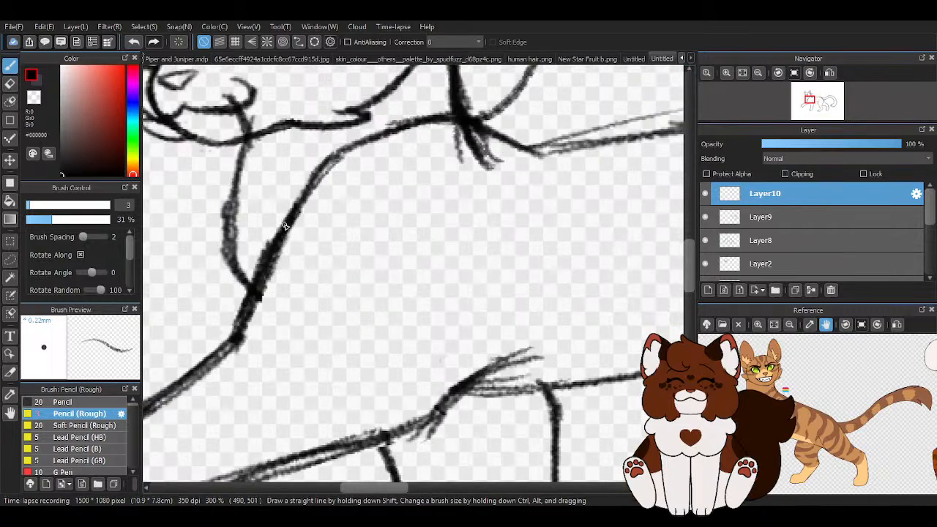
mouse_move(230, 110)
mouse_down()
mouse_move(248, 159)
mouse_move(229, 213)
mouse_up()
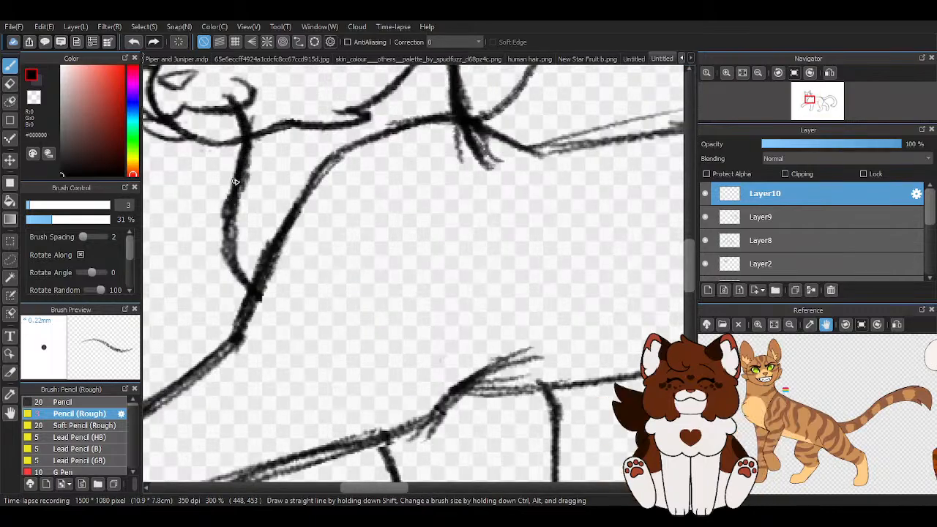
mouse_move(235, 182)
mouse_down()
mouse_move(176, 249)
mouse_move(228, 254)
mouse_move(194, 341)
mouse_move(260, 297)
mouse_move(235, 313)
mouse_move(253, 354)
mouse_up()
scroll(365, 267, down, 3)
scroll(290, 262, up, 1)
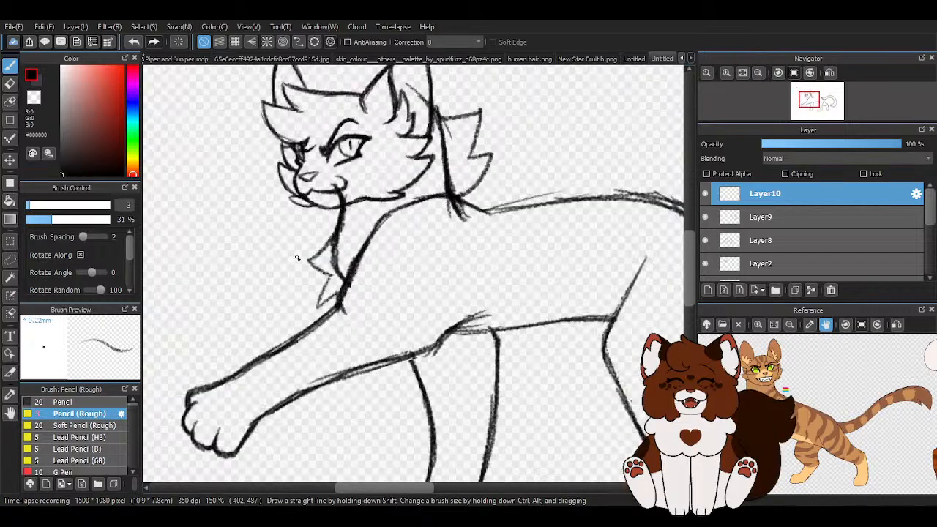
click(11, 83)
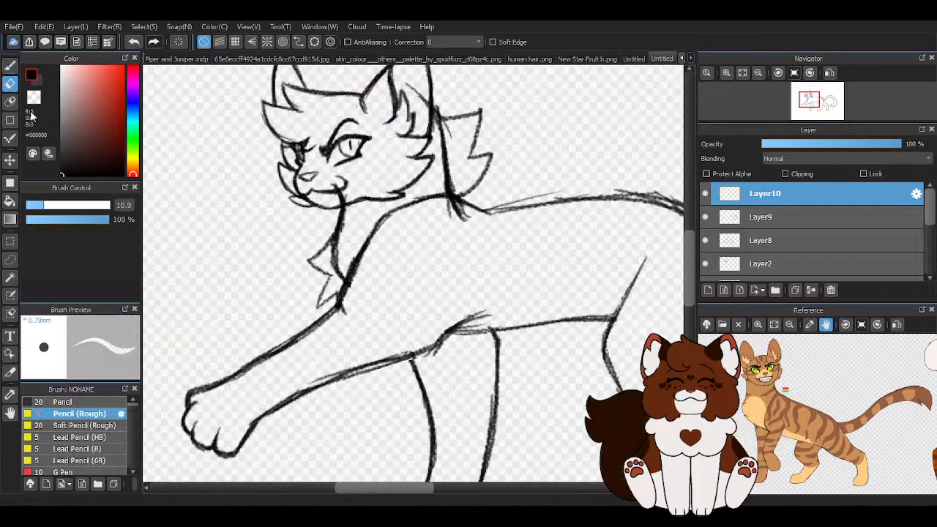
click(72, 205)
mouse_move(345, 210)
mouse_down()
mouse_move(350, 224)
mouse_move(342, 176)
mouse_up()
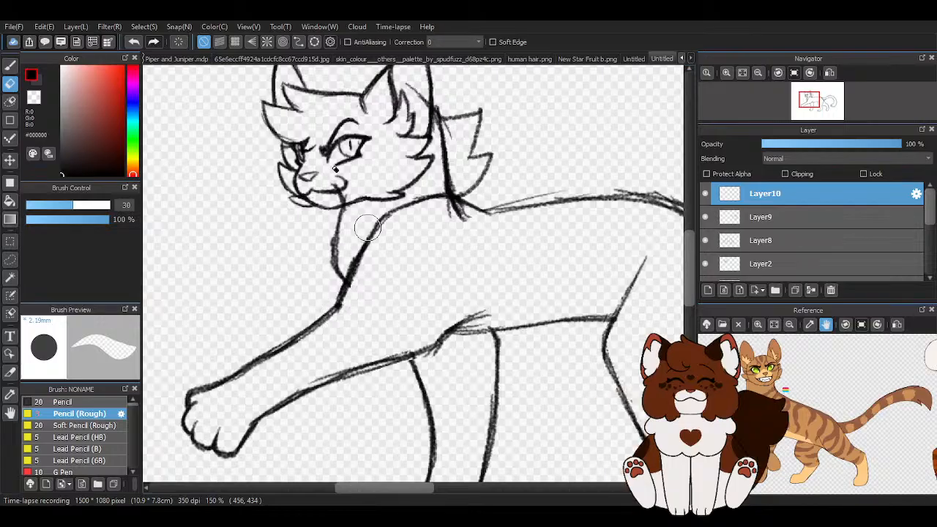
- Try drawing the chest fur again as a stroke down from the chin with two spiky tufts above the foreleg
key(b)
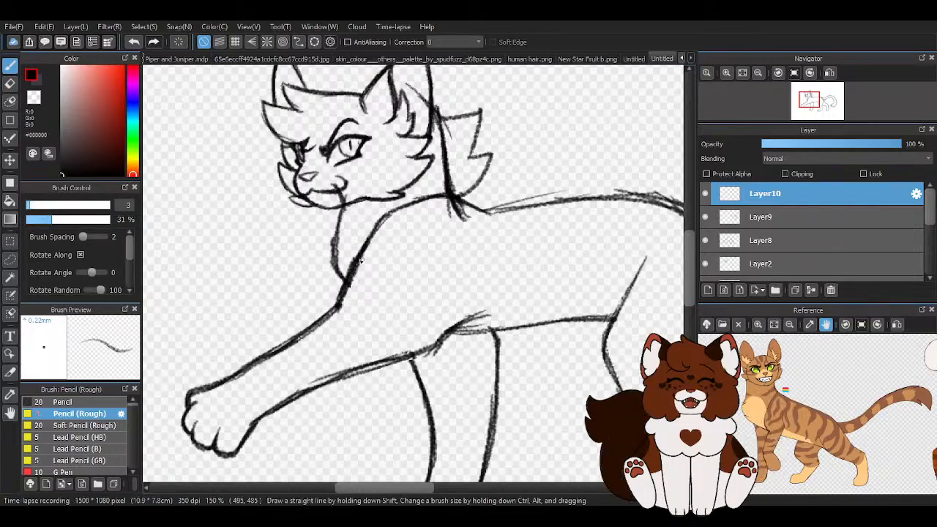
scroll(334, 251, up, 3)
drag(323, 108, 353, 174)
drag(356, 128, 326, 257)
drag(357, 151, 327, 253)
mouse_move(345, 188)
mouse_down()
mouse_move(323, 234)
mouse_move(276, 266)
mouse_move(323, 321)
mouse_move(280, 353)
mouse_move(327, 360)
mouse_move(340, 393)
mouse_up()
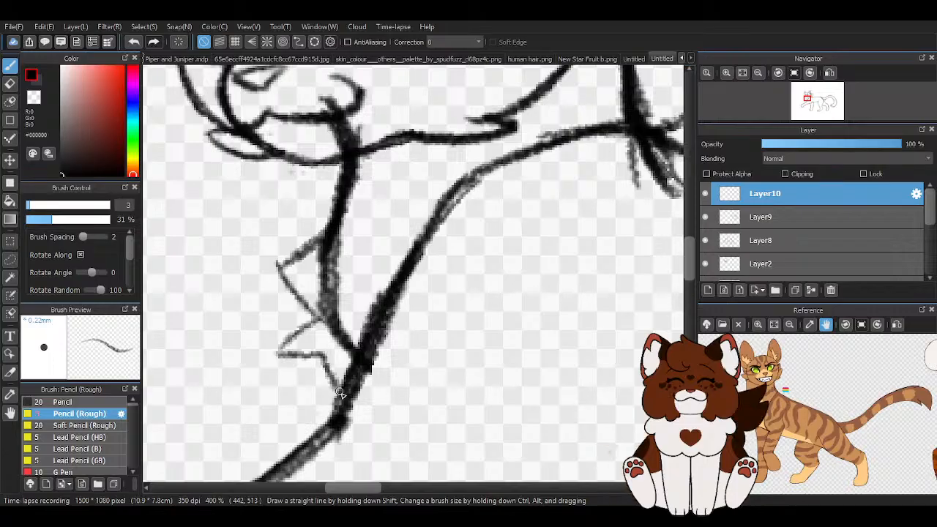
scroll(335, 280, down, 5)
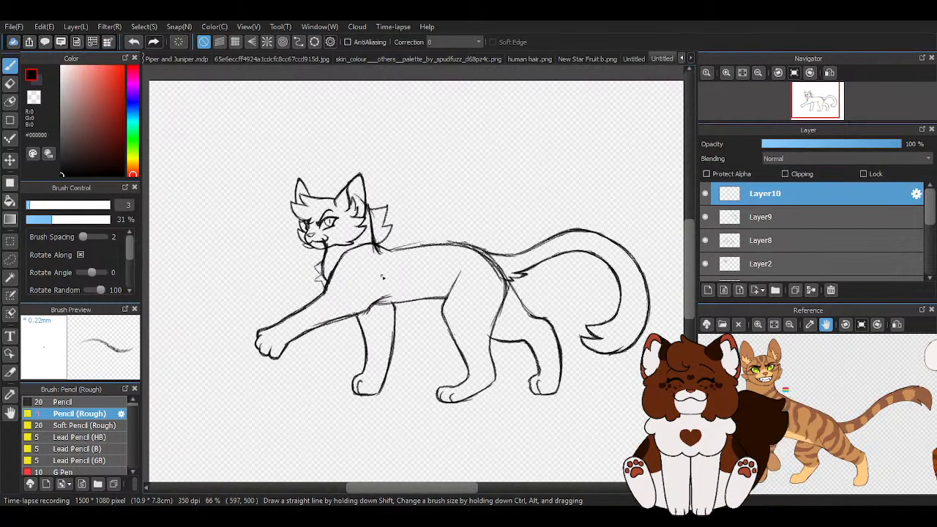
- Draw a small pointed fur tuft at the nape where the neck fur meets the back line, redoing it until it fits
scroll(386, 244, up, 4)
drag(354, 245, 354, 256)
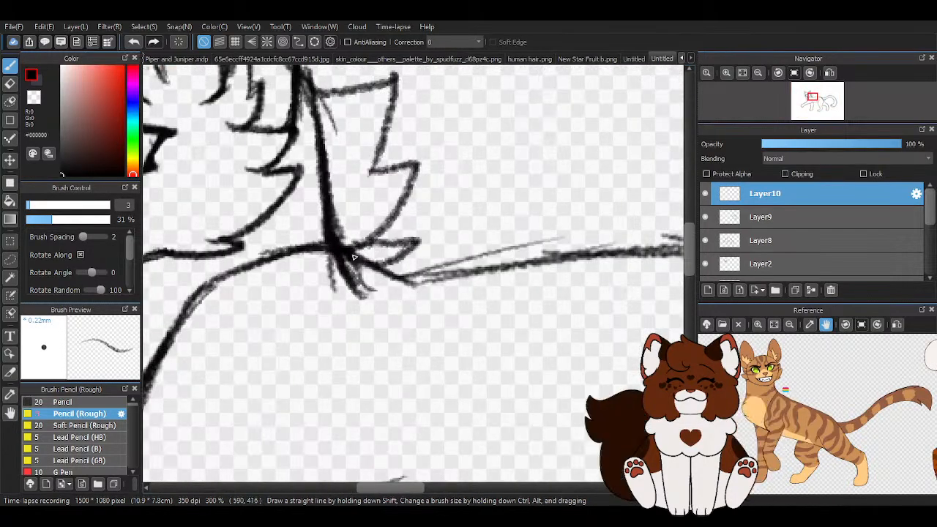
scroll(366, 245, down, 3)
scroll(369, 256, up, 2)
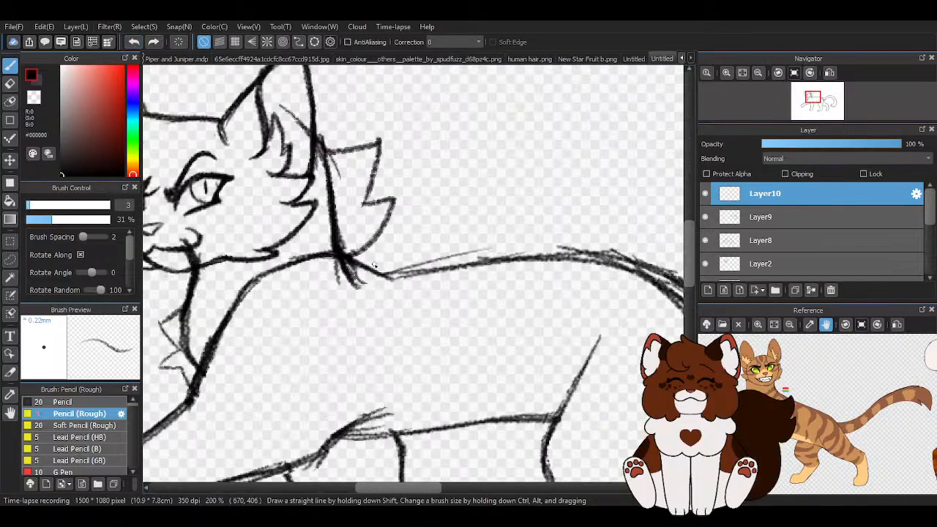
scroll(359, 253, down, 2)
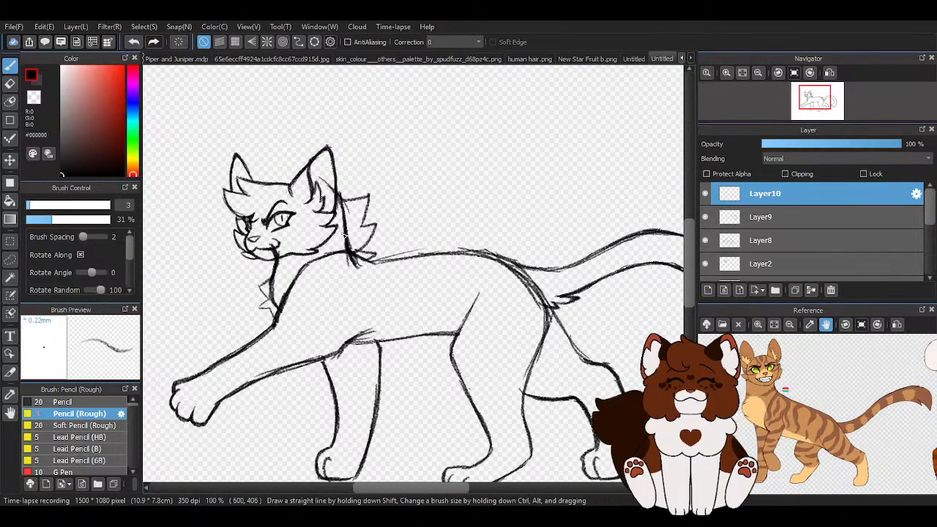
scroll(380, 253, up, 4)
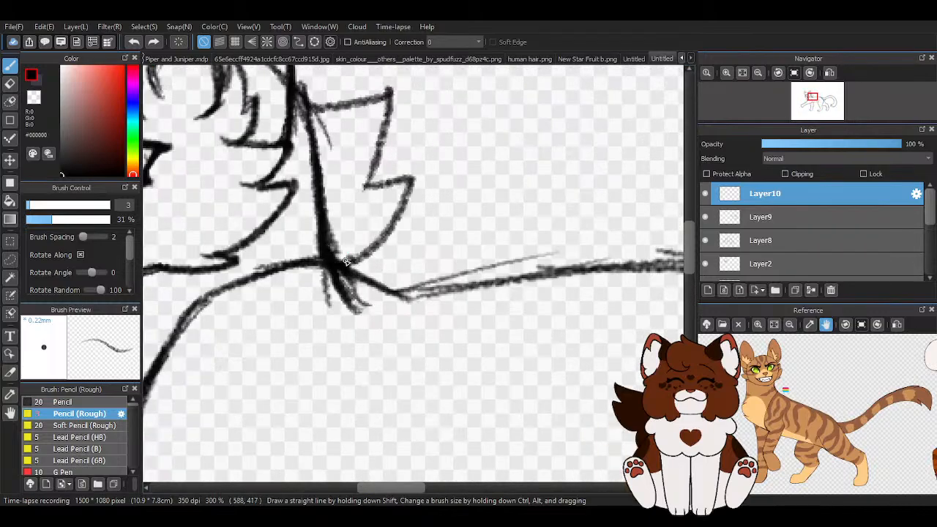
scroll(396, 248, down, 2)
scroll(396, 248, down, 4)
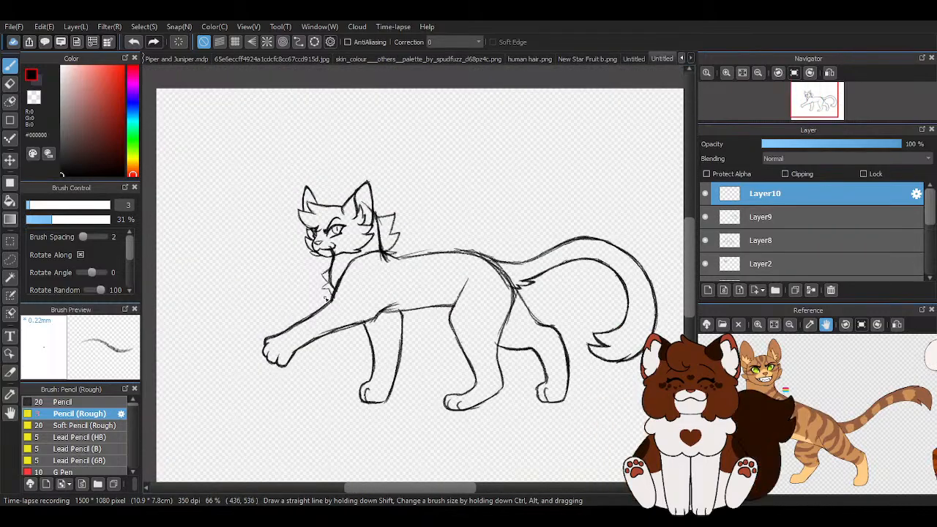
- Erase the spiky tufts in front of the neck
scroll(326, 299, up, 3)
key(e)
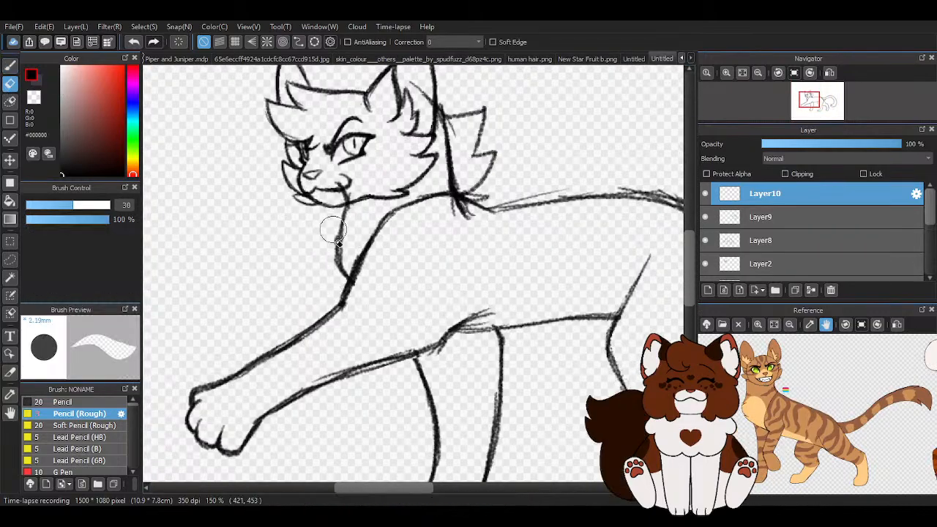
key(b)
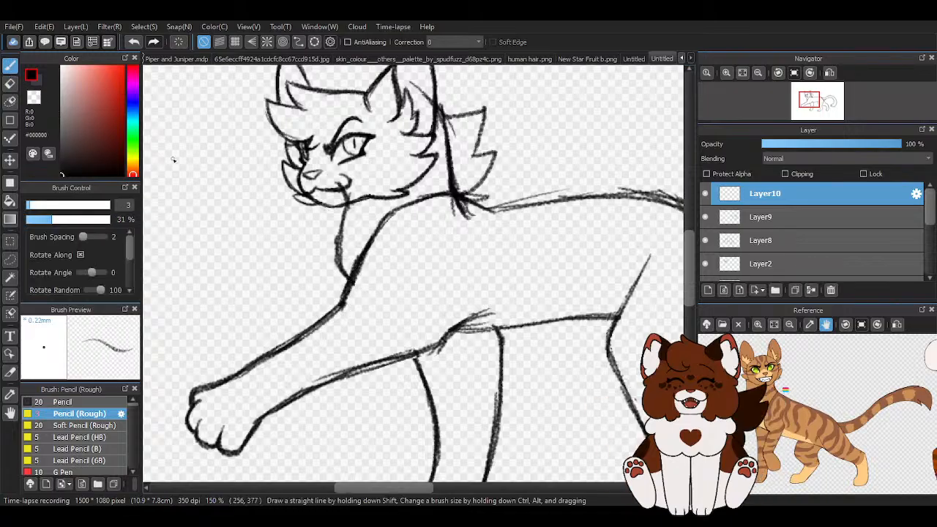
- Draw two pointed black chest tufts running from under the chin down to the top of the raised foreleg
scroll(409, 243, up, 1)
mouse_move(396, 180)
mouse_down()
mouse_move(410, 250)
mouse_move(358, 284)
mouse_move(402, 317)
mouse_move(392, 309)
mouse_move(354, 368)
mouse_move(393, 351)
mouse_up()
drag(393, 346, 409, 402)
scroll(238, 225, down, 3)
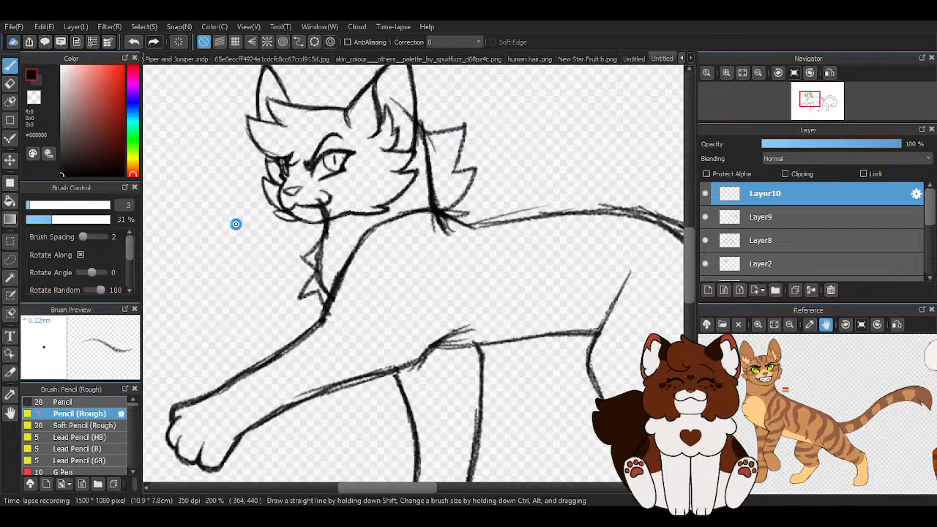
- Hide and show Layer9 and Layer8 in turn to identify which one holds the body lines
scroll(287, 252, up, 2)
key(e)
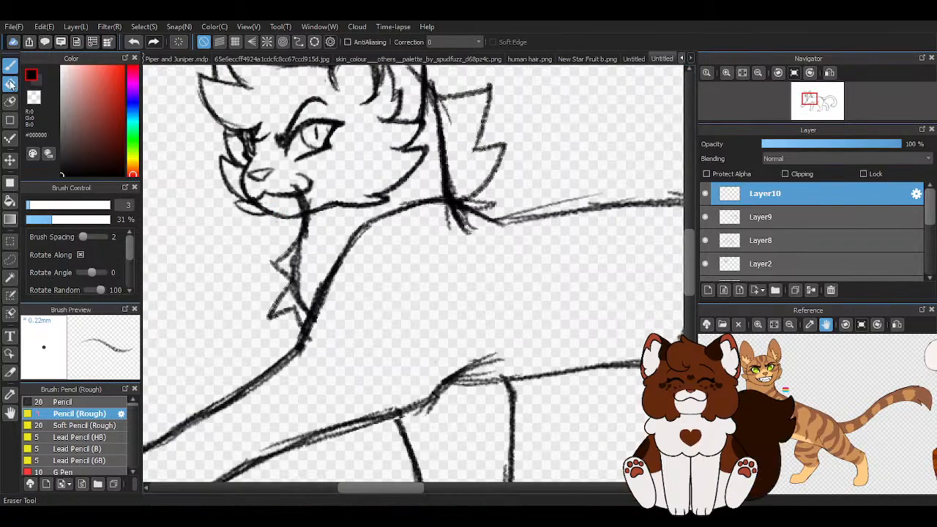
scroll(619, 225, down, 3)
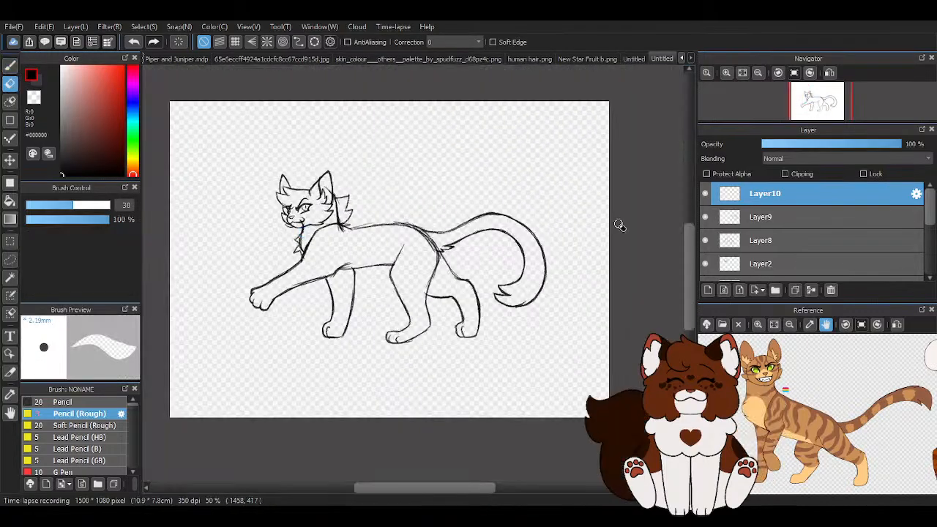
click(705, 218)
click(705, 218)
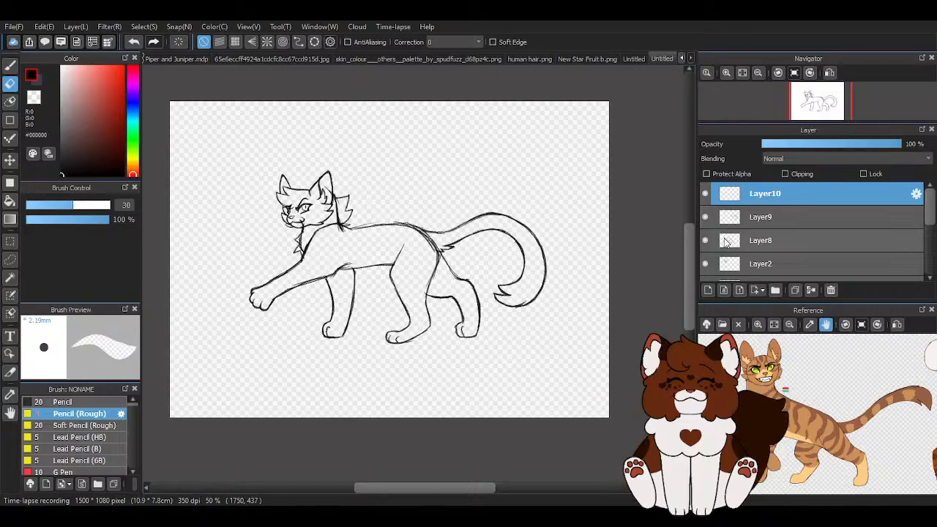
click(706, 241)
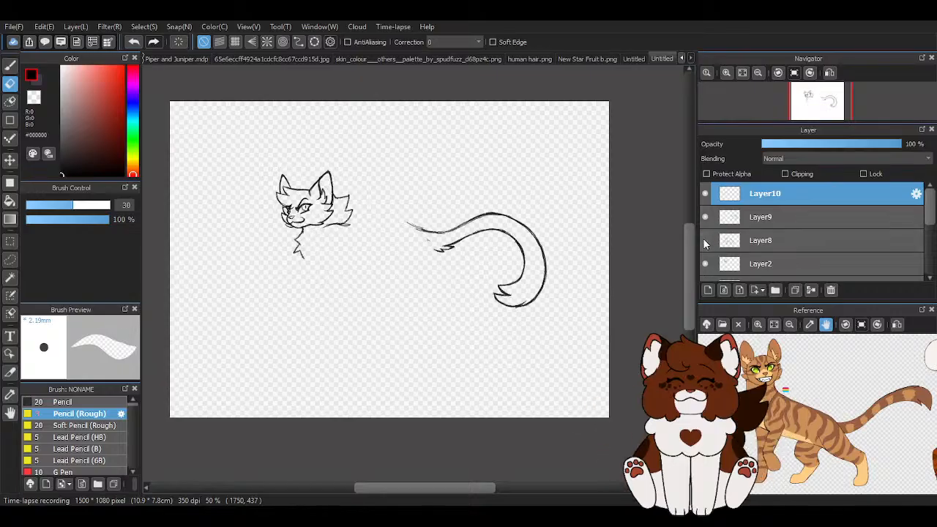
click(706, 241)
- On Layer8, erase the old neck lines behind the cheek and behind the chest tufts, including the stray ends at the shoulder
click(781, 242)
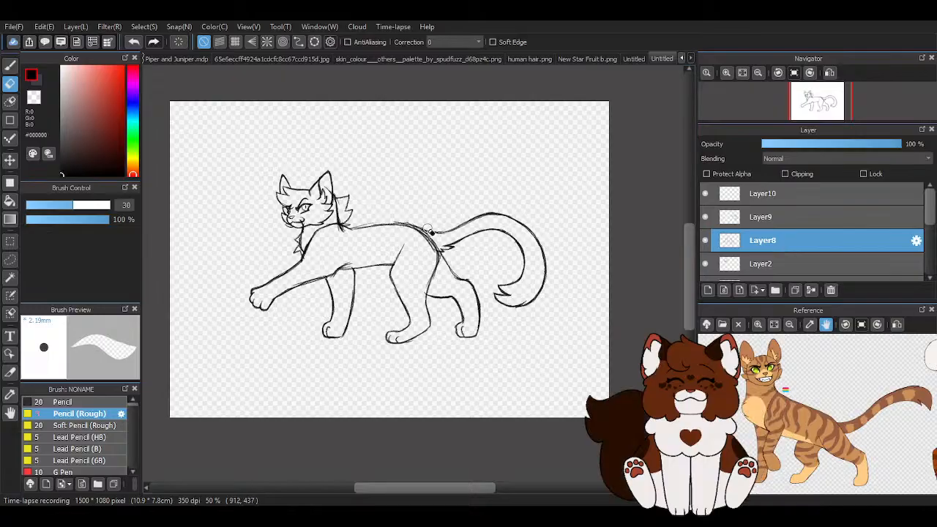
scroll(330, 213, up, 3)
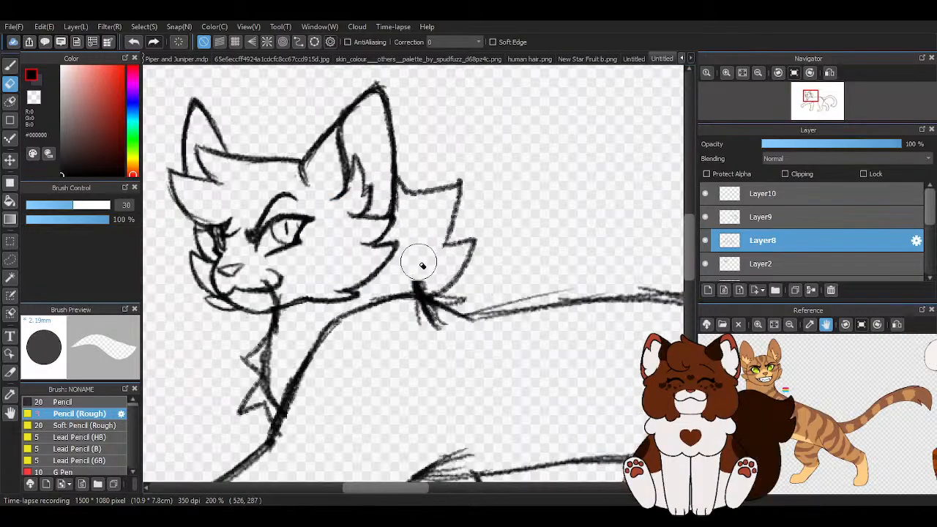
drag(405, 326, 423, 322)
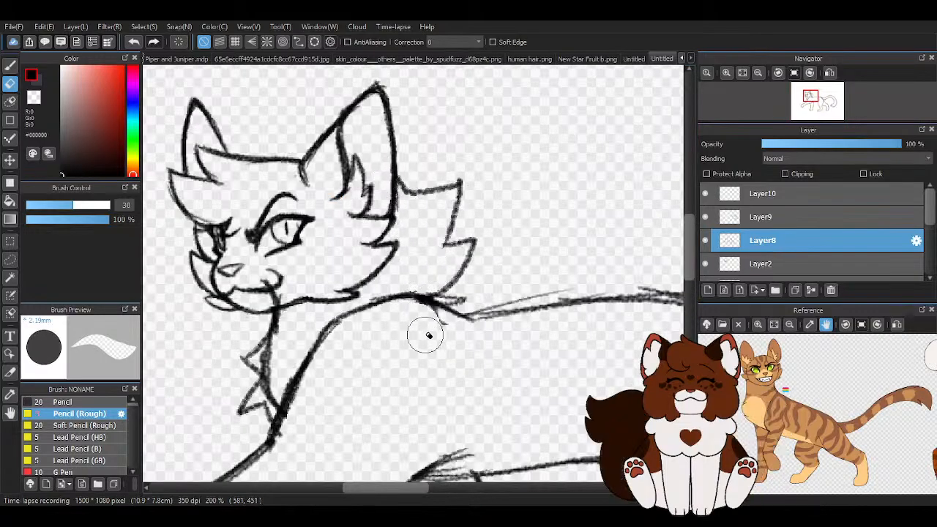
scroll(429, 310, up, 3)
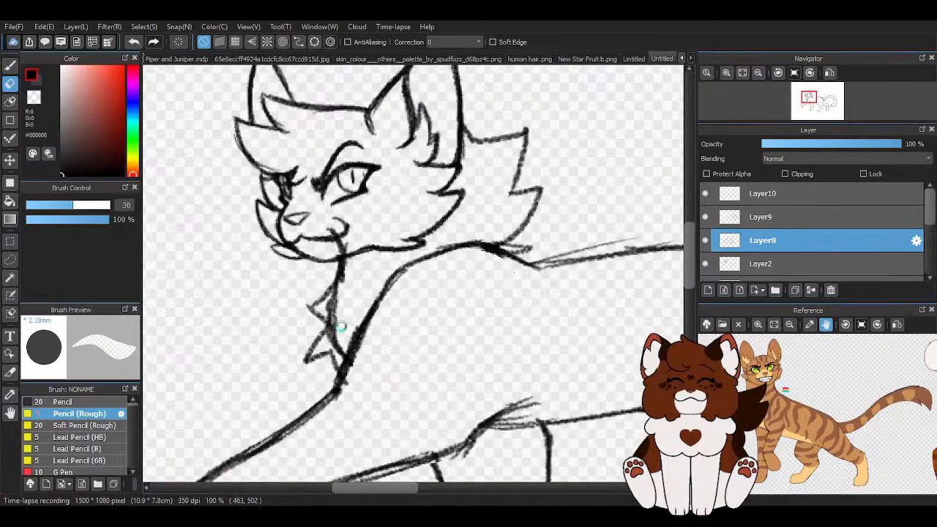
drag(308, 389, 314, 376)
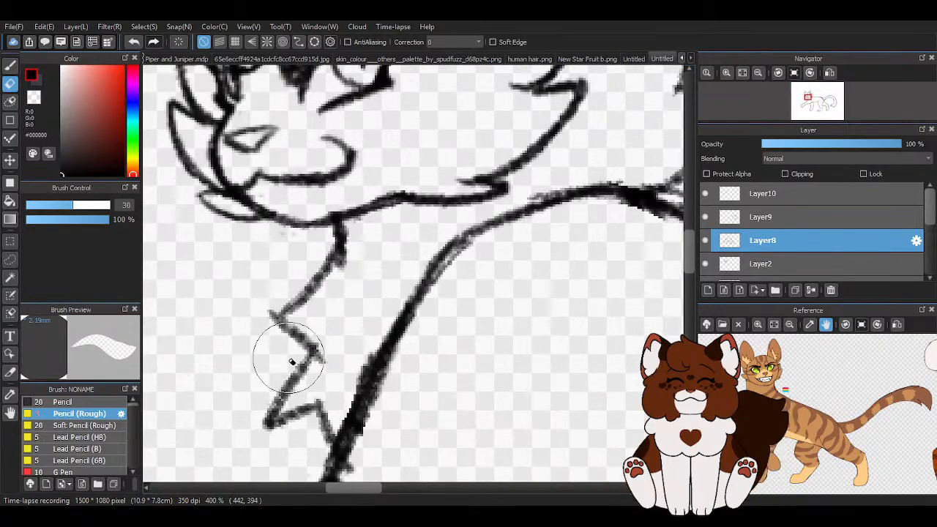
scroll(295, 314, down, 5)
scroll(363, 210, down, 1)
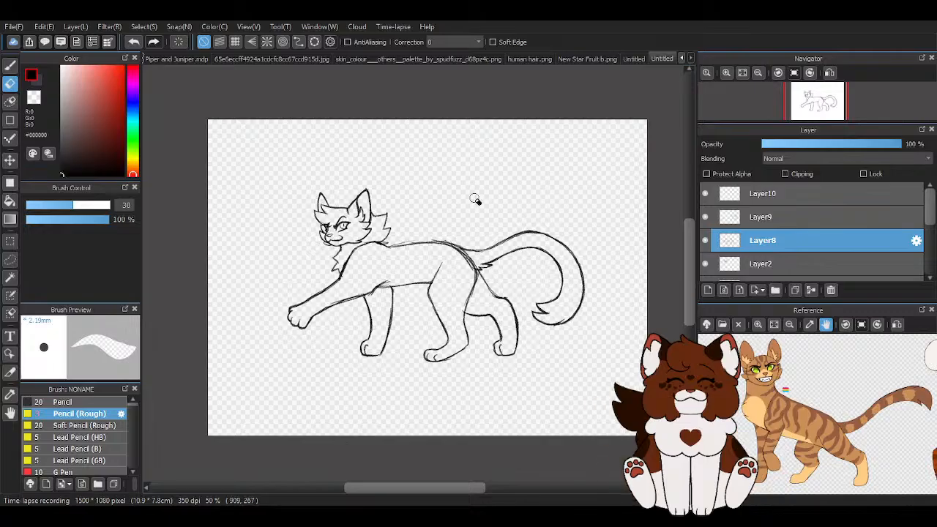
scroll(474, 199, down, 1)
scroll(512, 315, up, 1)
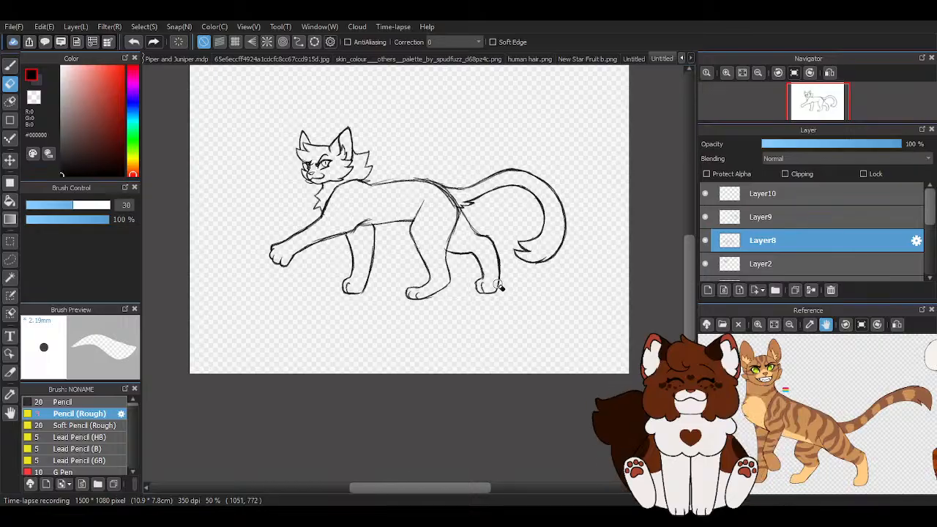
mouse_move(768, 419)
mouse_down()
mouse_move(777, 422)
mouse_move(766, 419)
mouse_up()
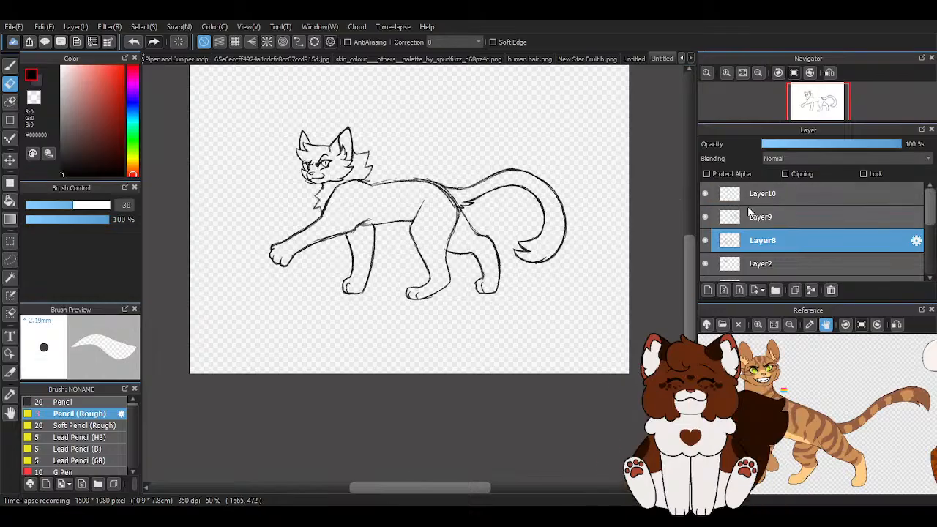
scroll(353, 163, down, 1)
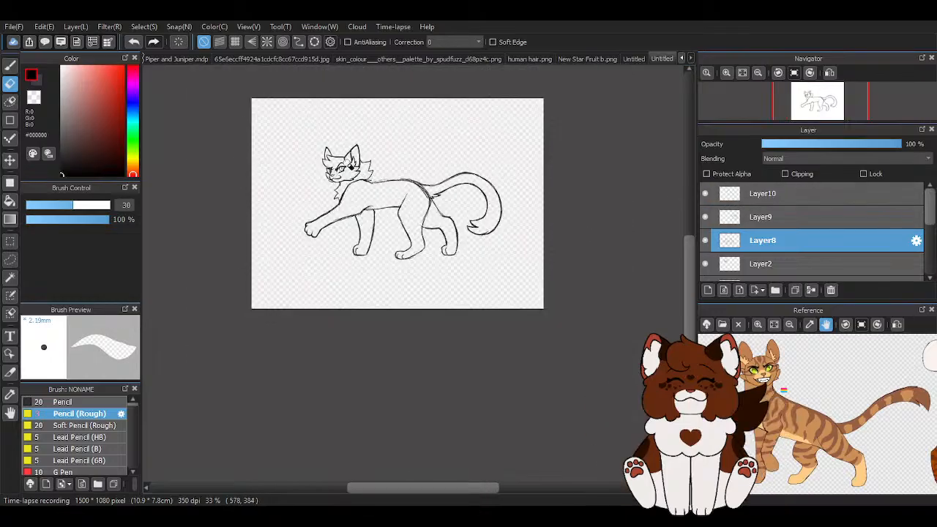
scroll(351, 166, up, 1)
- Merge Layer10, Layer9 and Layer8 down into Layer2 and move the cat slightly down and left on the canvas
click(807, 194)
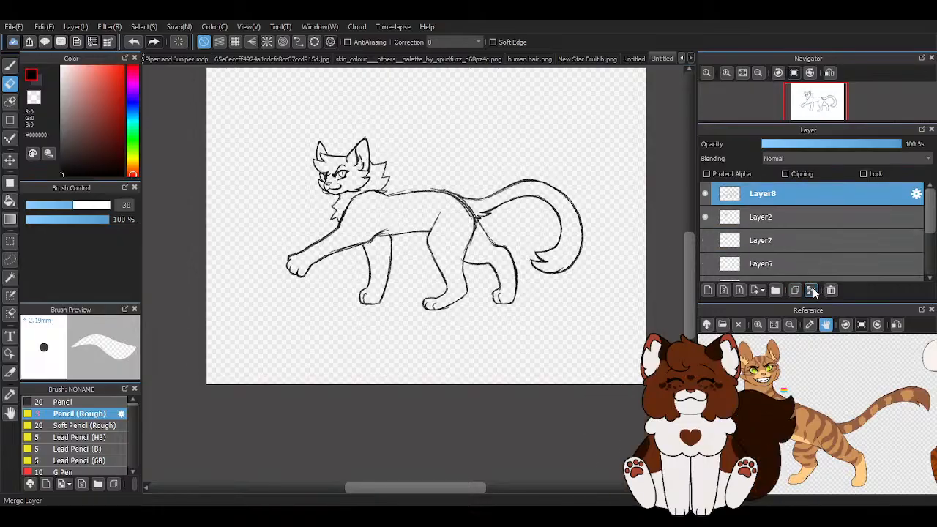
click(11, 160)
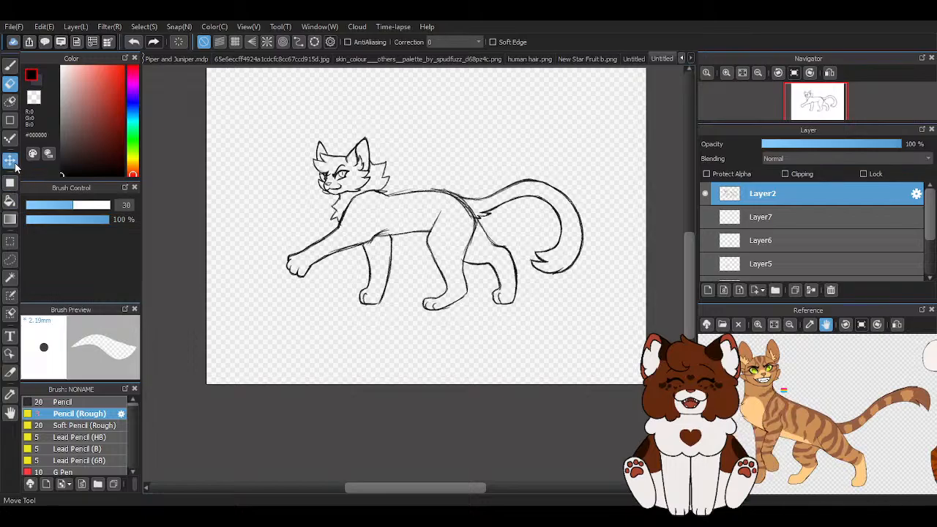
drag(482, 210, 467, 226)
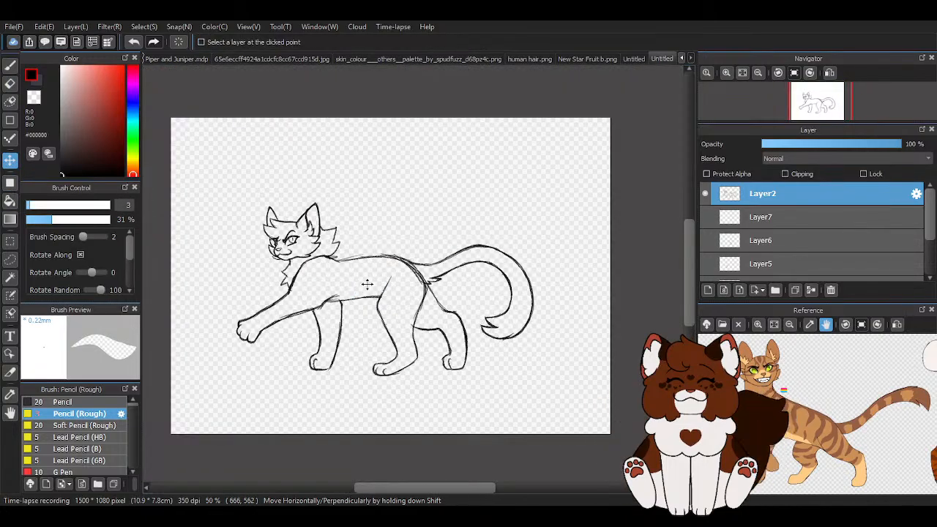
- Scale up the cat sketch on Layer2 so it nearly spans the canvas width, and reposition it to sit centred horizontally
key(ctrl+t)
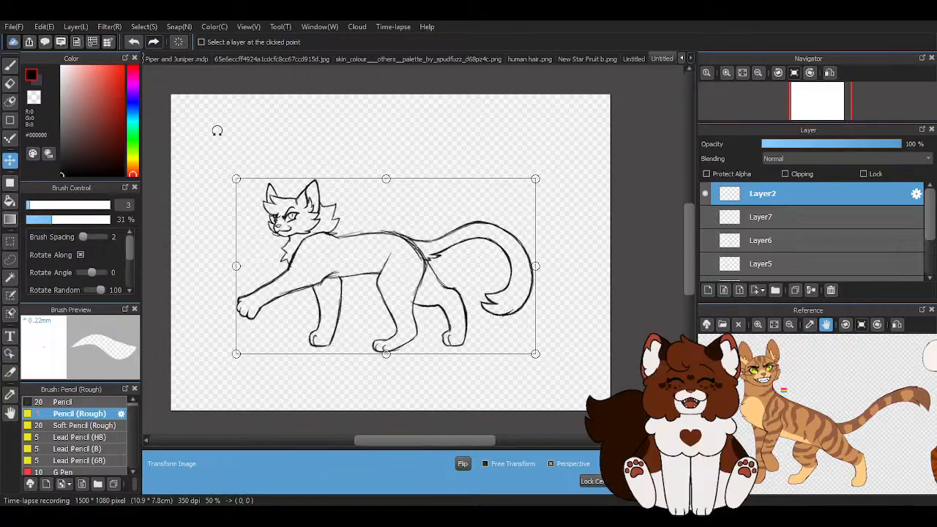
drag(236, 178, 183, 137)
drag(321, 246, 326, 240)
drag(180, 138, 178, 136)
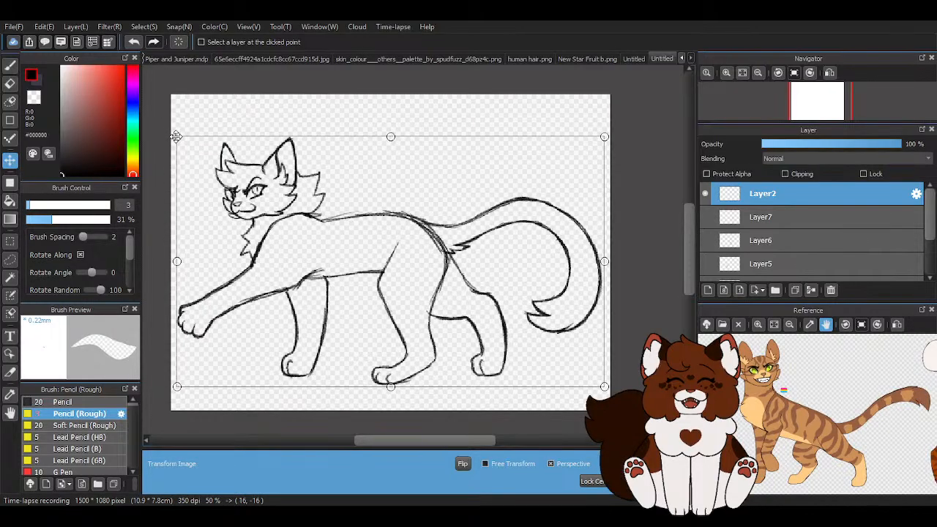
drag(407, 287, 408, 285)
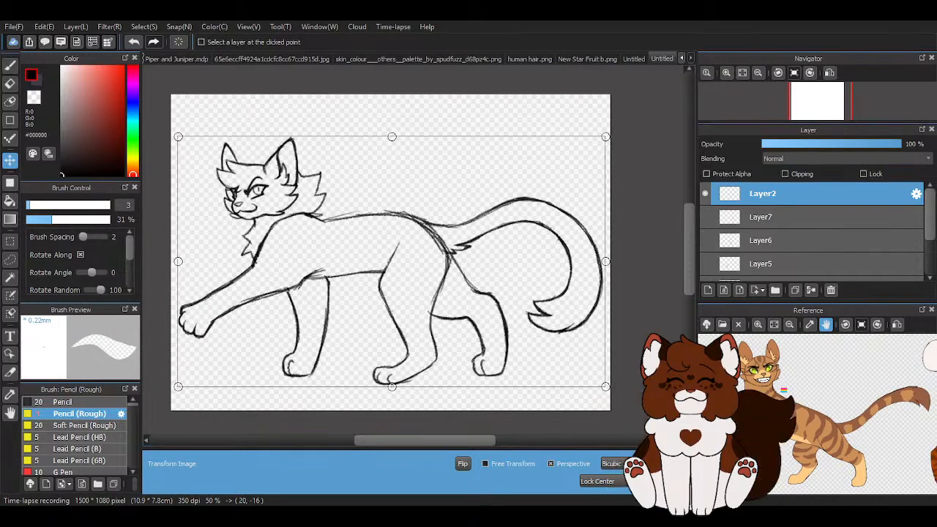
key(Return)
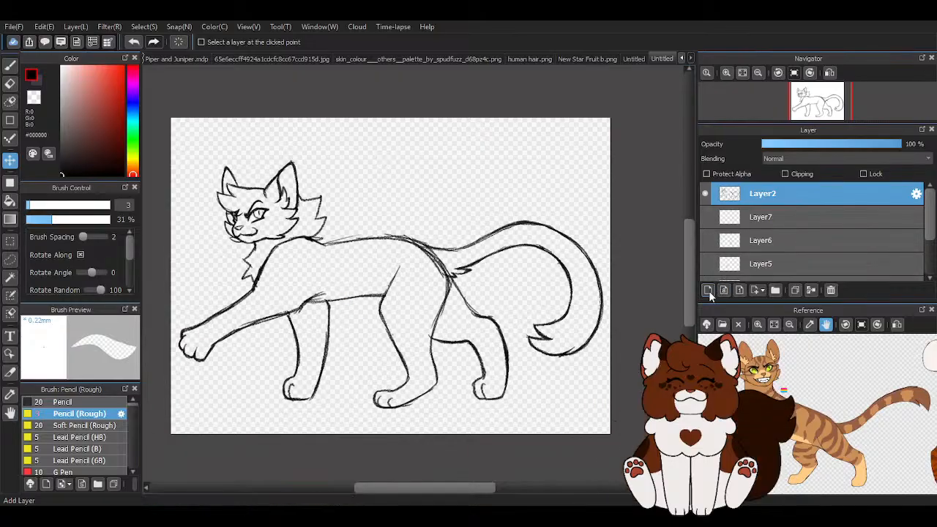
- Add a new layer directly below Layer2 and sample the tan fur colour #CD9058 from the reference cat
click(747, 220)
click(707, 290)
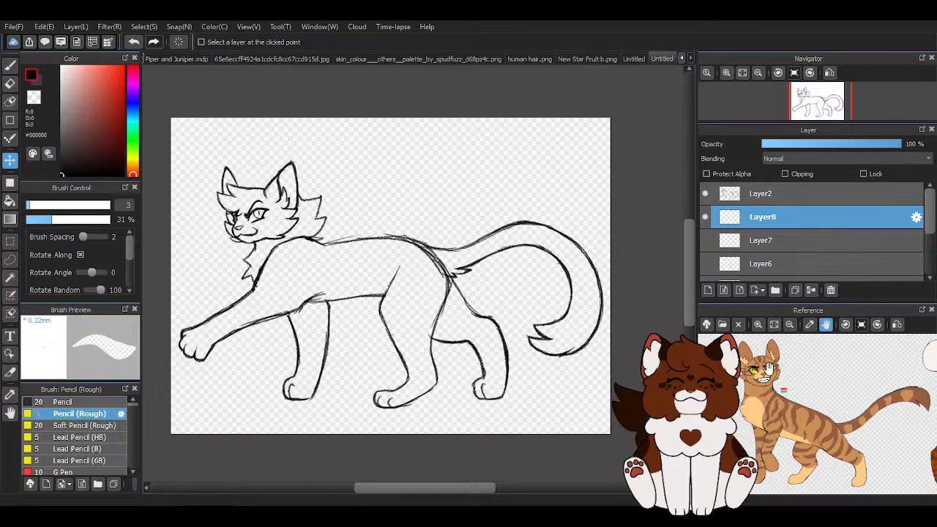
click(806, 415)
- Using the Pen brush at size 30, block in the cat's face and muzzle with tan on Layer8
scroll(73, 439, down, 1)
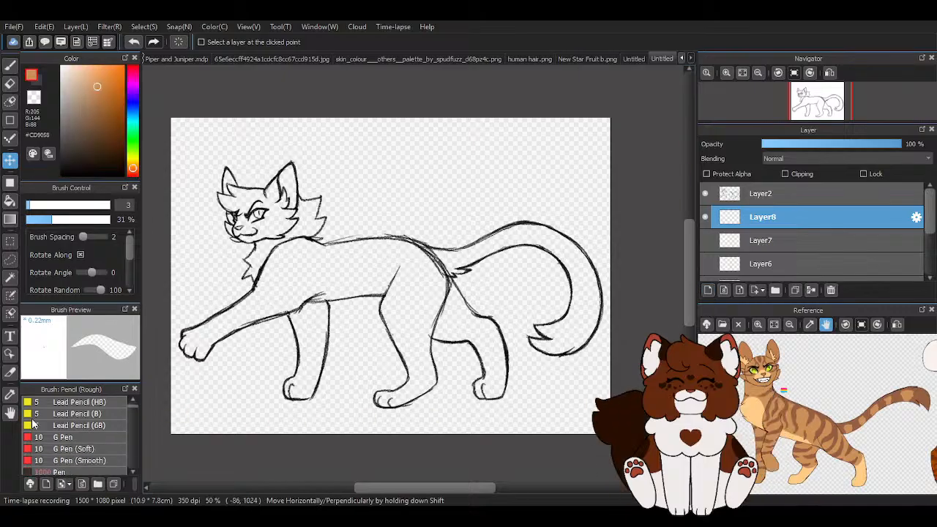
click(74, 471)
drag(56, 206, 74, 208)
scroll(227, 213, up, 5)
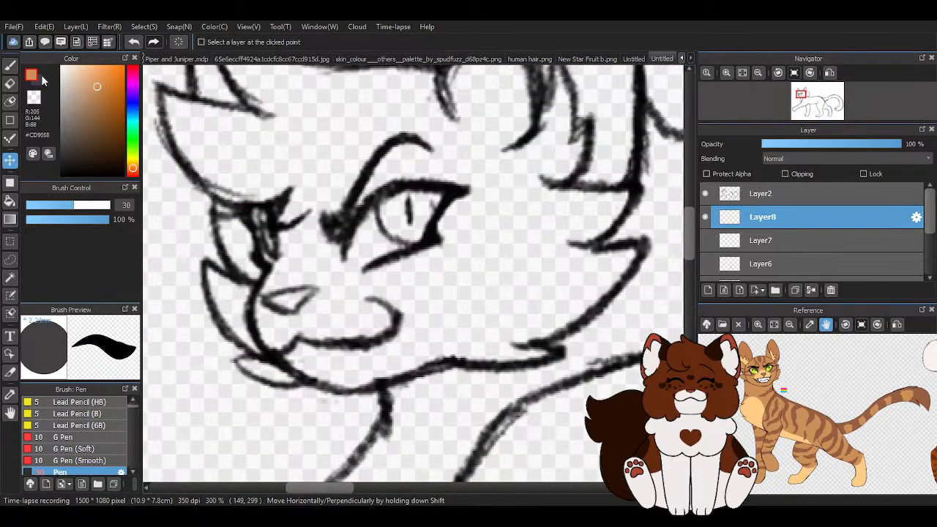
mouse_move(341, 149)
mouse_down()
mouse_move(324, 130)
mouse_move(347, 161)
mouse_move(452, 192)
mouse_move(445, 281)
mouse_move(414, 326)
mouse_move(390, 321)
mouse_move(391, 308)
mouse_move(413, 358)
mouse_move(292, 249)
mouse_move(282, 336)
mouse_move(275, 295)
mouse_move(282, 339)
mouse_move(346, 369)
mouse_move(391, 356)
mouse_move(334, 354)
mouse_move(358, 307)
mouse_move(300, 252)
mouse_up()
- Set the Pen to size 14.6 with correction 40, and fill the small chin tuft and far cheek tufts with tan
click(51, 205)
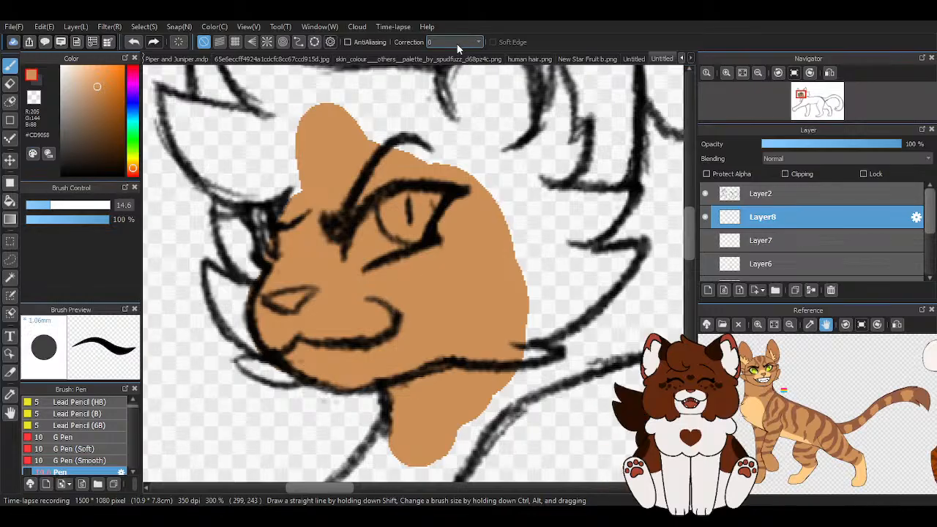
click(459, 45)
click(437, 370)
scroll(237, 361, up, 2)
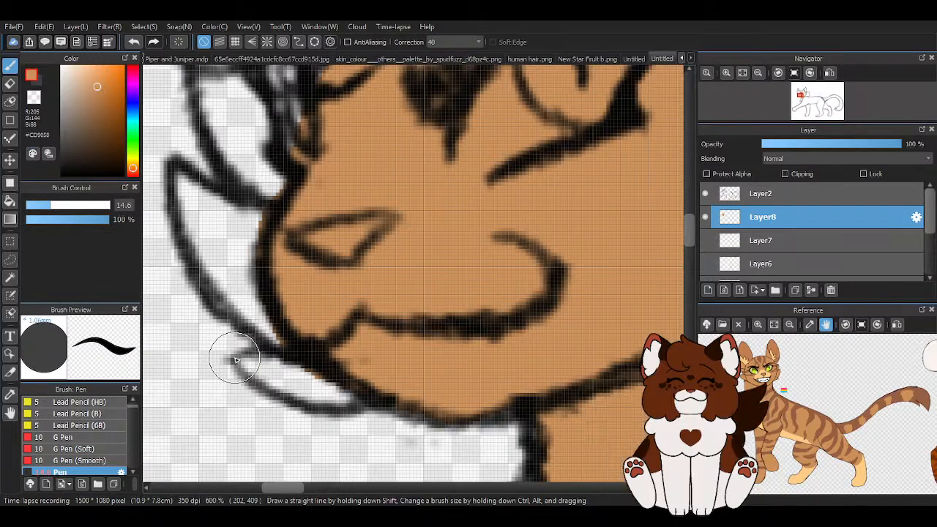
drag(240, 361, 353, 399)
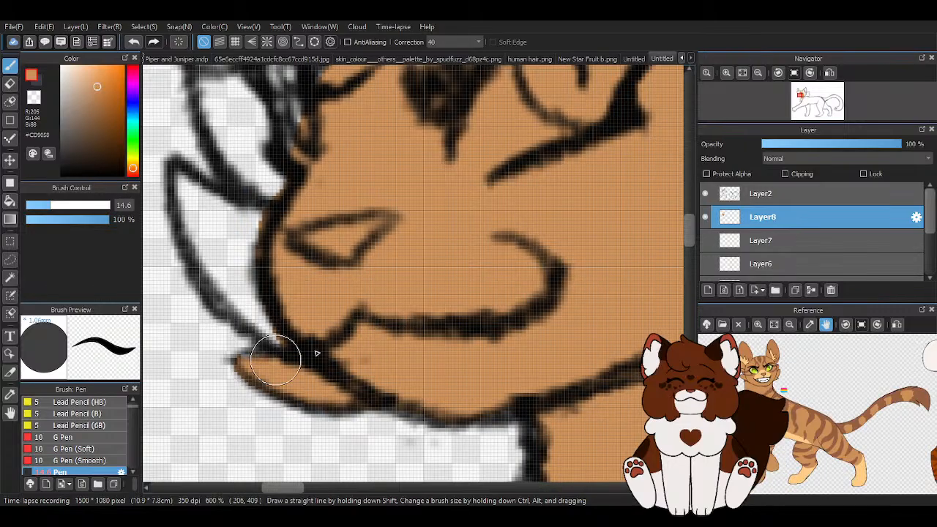
scroll(351, 330, down, 1)
mouse_move(240, 218)
mouse_down()
mouse_move(295, 322)
mouse_move(377, 302)
mouse_move(253, 230)
mouse_move(269, 258)
mouse_move(324, 259)
mouse_move(295, 246)
mouse_move(263, 134)
mouse_move(324, 260)
mouse_move(274, 133)
mouse_move(322, 176)
mouse_move(328, 108)
mouse_up()
scroll(379, 308, down, 2)
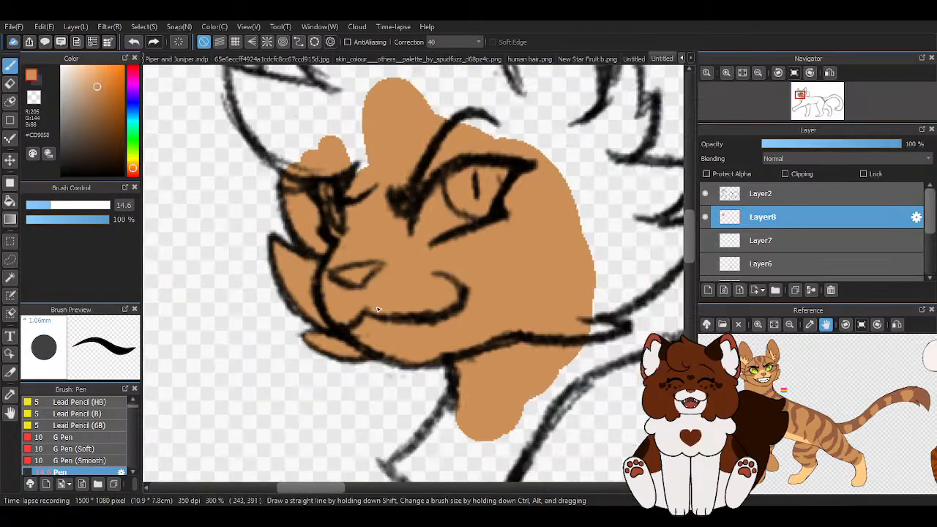
- Colour the pointed fur tuft above the far eye and the far ear with tan, joining them to the forehead
scroll(289, 144, up, 2)
mouse_move(277, 131)
mouse_down()
mouse_move(254, 144)
mouse_move(316, 258)
mouse_move(422, 220)
mouse_up()
scroll(346, 259, down, 3)
scroll(345, 259, up, 2)
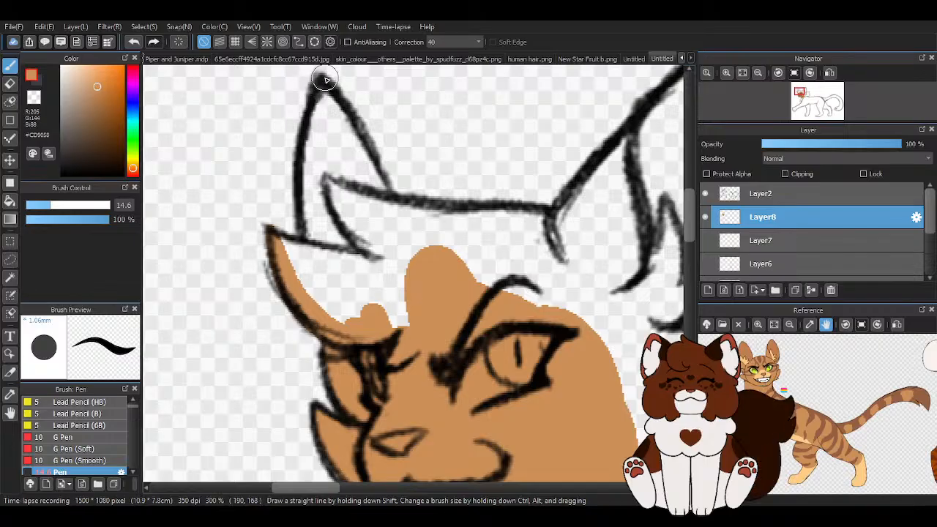
mouse_move(314, 88)
mouse_down()
mouse_move(325, 253)
mouse_move(282, 238)
mouse_move(334, 318)
mouse_move(298, 258)
mouse_move(324, 89)
mouse_move(399, 241)
mouse_move(330, 118)
mouse_move(368, 226)
mouse_move(332, 290)
mouse_move(328, 264)
mouse_move(344, 272)
mouse_move(337, 314)
mouse_move(332, 304)
mouse_move(373, 278)
mouse_move(454, 278)
mouse_up()
scroll(322, 300, down, 3)
- Paint a tan band under the head line between the ears and along the inner outline of the near ear
scroll(464, 254, up, 4)
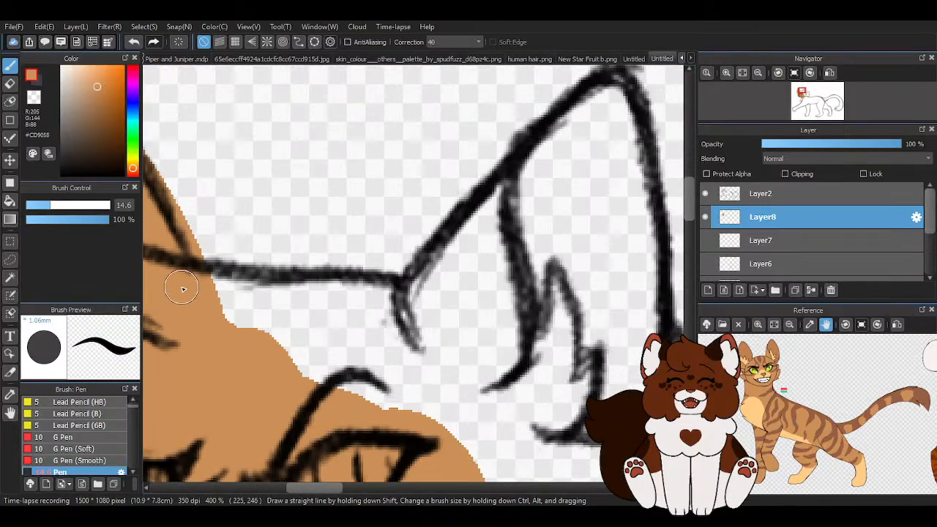
drag(196, 282, 431, 308)
mouse_move(258, 298)
mouse_down()
mouse_move(209, 294)
mouse_move(388, 300)
mouse_move(215, 295)
mouse_up()
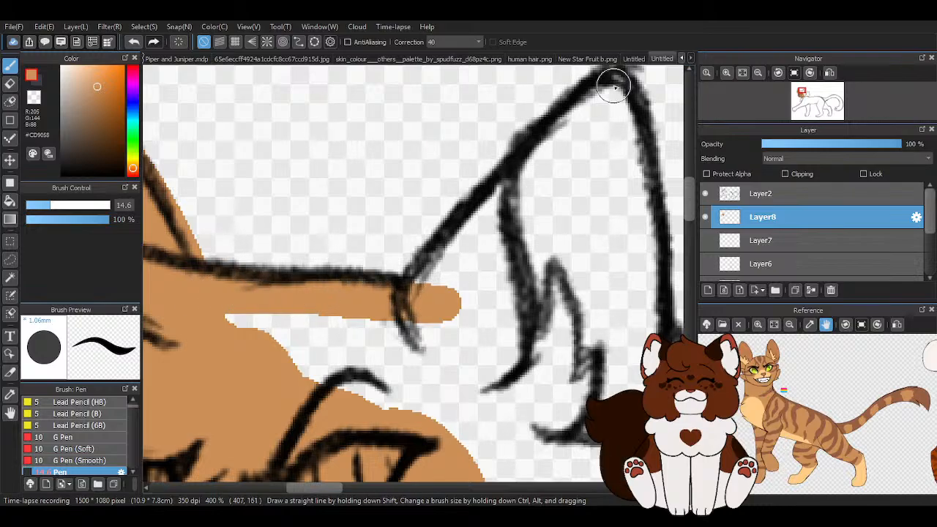
mouse_move(613, 86)
mouse_down()
mouse_move(556, 133)
mouse_move(416, 303)
mouse_move(413, 294)
mouse_move(472, 226)
mouse_move(595, 102)
mouse_up()
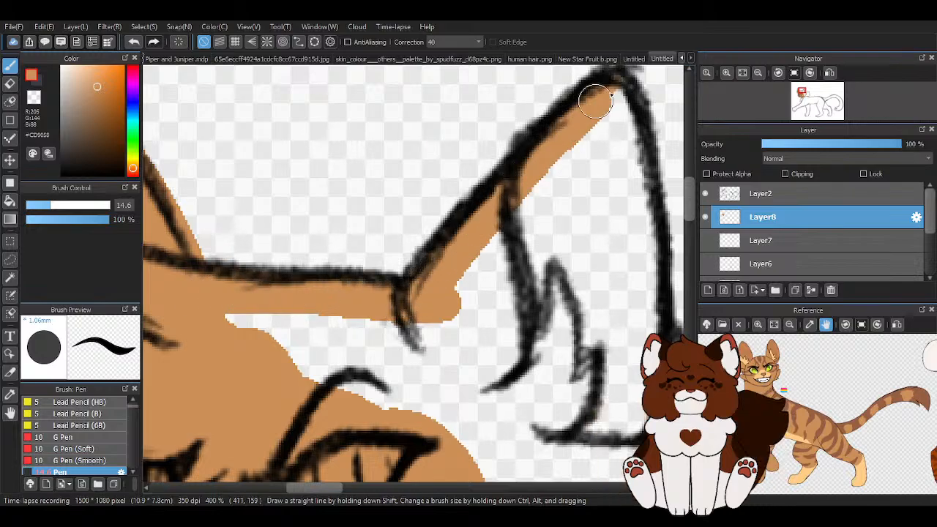
scroll(339, 155, down, 6)
scroll(328, 105, up, 5)
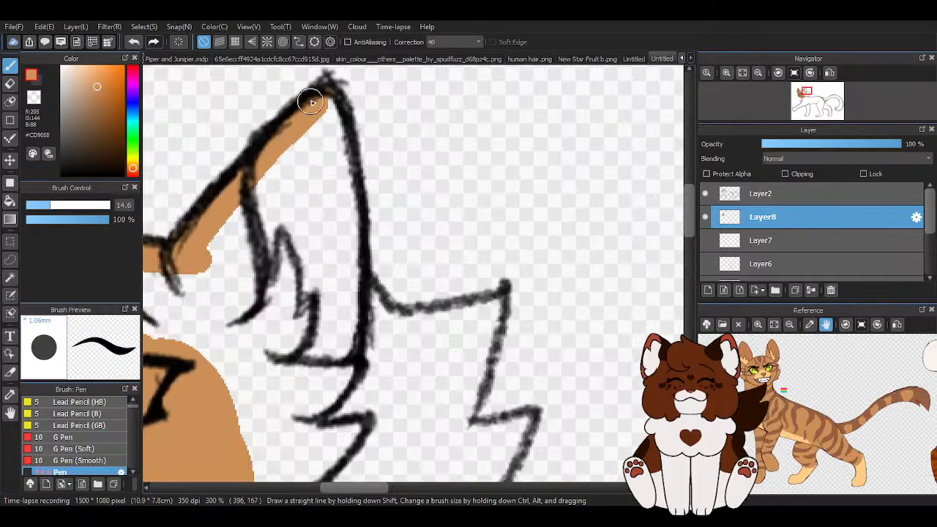
mouse_move(311, 103)
mouse_down()
mouse_move(334, 110)
mouse_move(345, 192)
mouse_move(338, 348)
mouse_move(351, 196)
mouse_up()
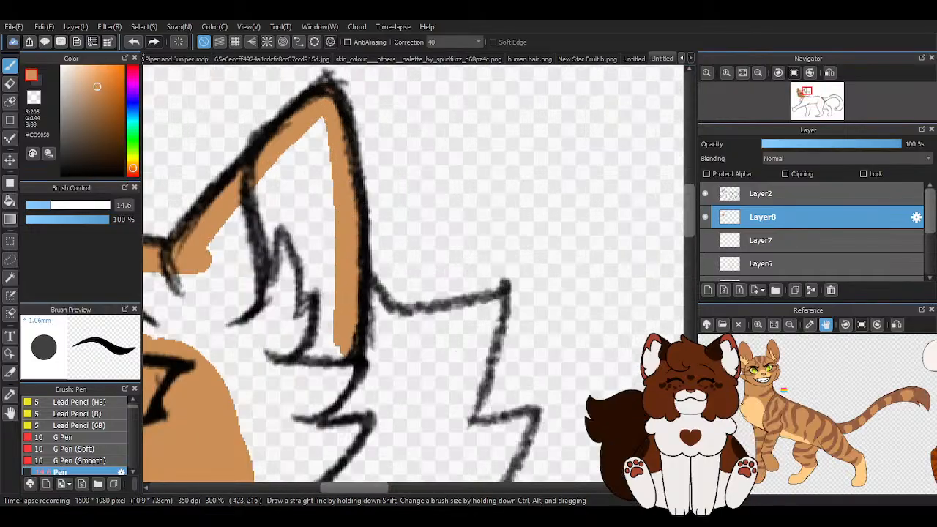
- Trace the inside edges of the jagged neck tufts behind the near ear in tan, down to the base of the neck
mouse_move(359, 266)
mouse_down()
mouse_move(385, 307)
mouse_move(404, 317)
mouse_move(506, 292)
mouse_move(473, 402)
mouse_move(446, 434)
mouse_up()
scroll(478, 237, down, 3)
scroll(439, 419, up, 4)
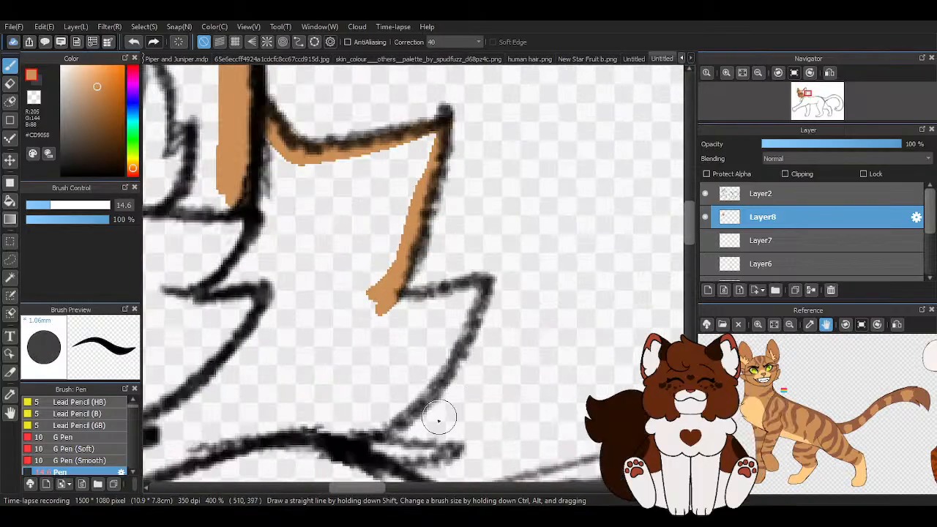
mouse_move(309, 443)
mouse_down()
mouse_move(385, 424)
mouse_move(482, 291)
mouse_move(358, 293)
mouse_up()
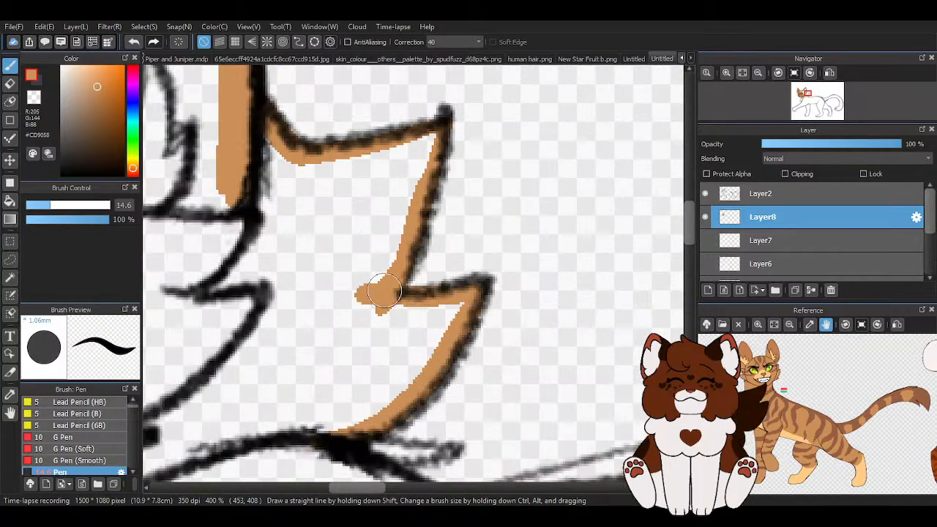
scroll(445, 327, down, 4)
scroll(445, 327, up, 4)
mouse_move(488, 348)
mouse_down()
mouse_move(324, 348)
mouse_move(495, 340)
mouse_move(337, 322)
mouse_move(383, 330)
mouse_up()
scroll(383, 330, down, 6)
scroll(401, 320, up, 4)
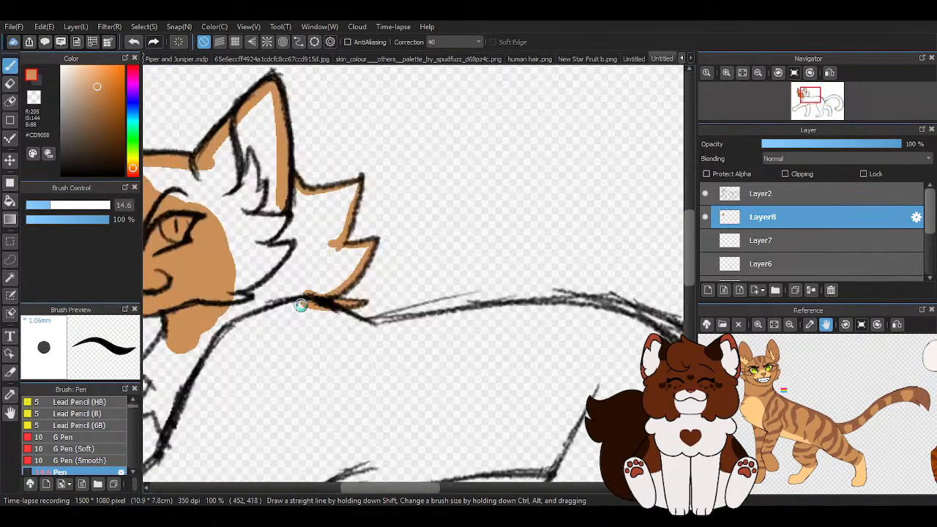
drag(315, 288, 351, 291)
- Continue the tan edging from the neck base along the underside of the back line to the rump
scroll(316, 288, down, 4)
scroll(406, 295, up, 2)
scroll(189, 304, up, 2)
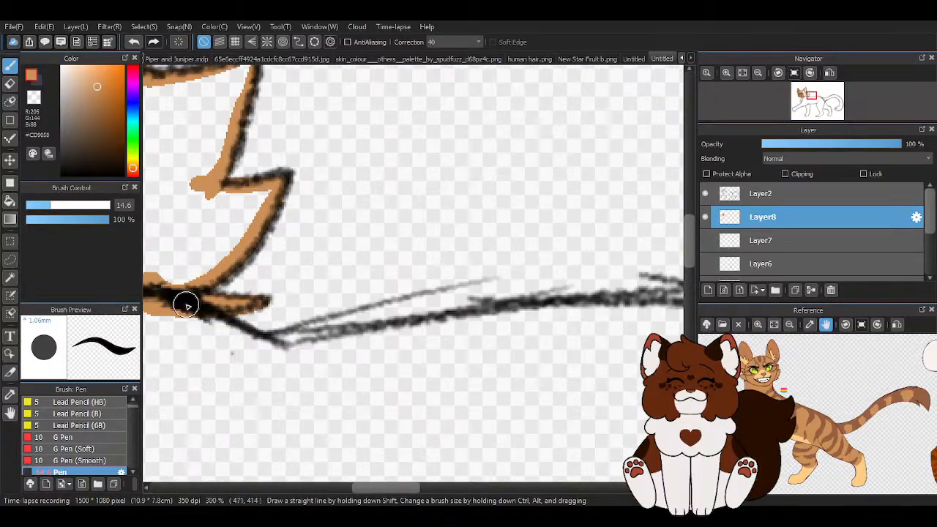
drag(236, 331, 345, 341)
scroll(314, 349, down, 2)
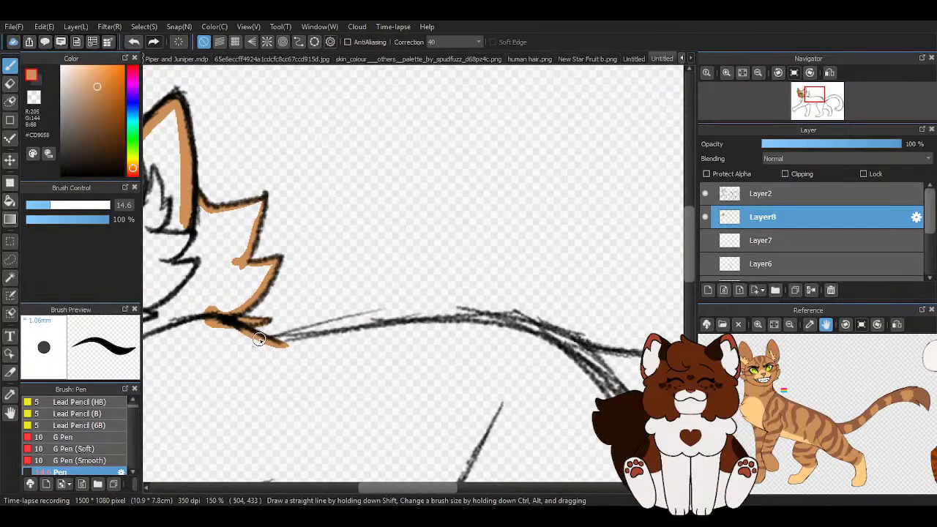
mouse_move(259, 339)
mouse_down()
mouse_move(482, 318)
mouse_move(542, 320)
mouse_up()
- Edge the inside of the tail tip in tan, covering its underside and both pointed tufts
scroll(541, 320, down, 4)
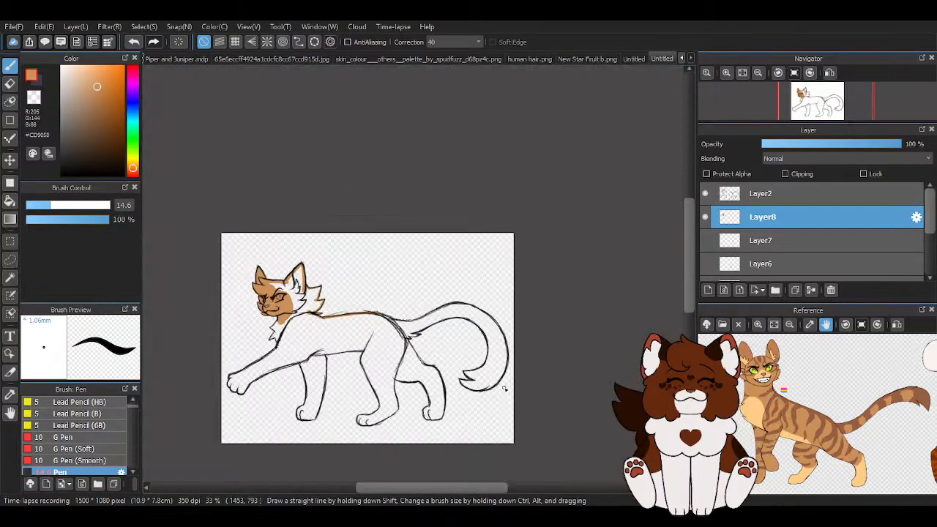
scroll(504, 389, up, 5)
scroll(262, 329, up, 1)
mouse_move(252, 329)
mouse_down()
mouse_move(287, 372)
mouse_move(483, 415)
mouse_move(553, 365)
mouse_up()
scroll(443, 350, down, 2)
scroll(460, 392, up, 2)
mouse_move(444, 380)
mouse_down()
mouse_move(583, 296)
mouse_move(600, 267)
mouse_up()
mouse_move(234, 286)
mouse_down()
mouse_move(285, 307)
mouse_move(372, 295)
mouse_up()
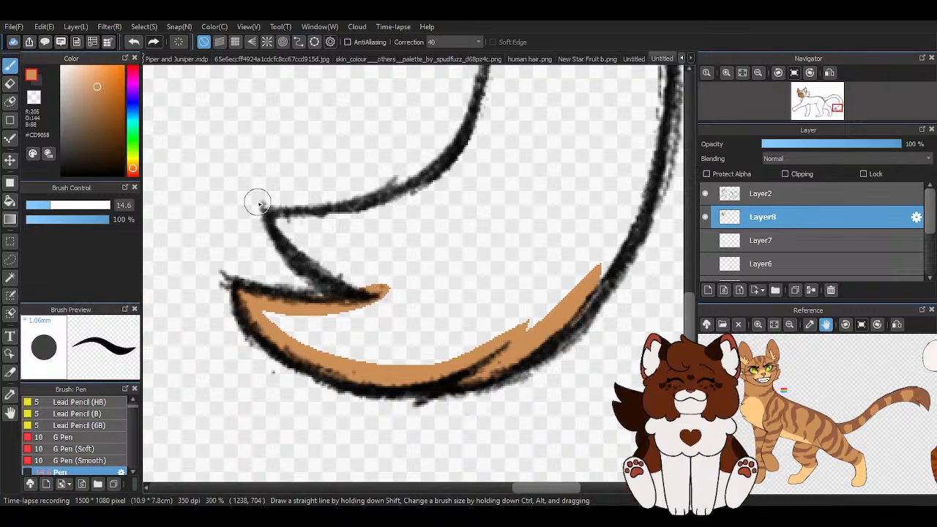
mouse_move(263, 206)
mouse_down()
mouse_move(307, 268)
mouse_move(410, 299)
mouse_up()
- Edge the outer and inner lines of the tail's lower curve in tan, cleaning up overspill with the transparent colour
scroll(390, 335, down, 2)
scroll(475, 314, up, 1)
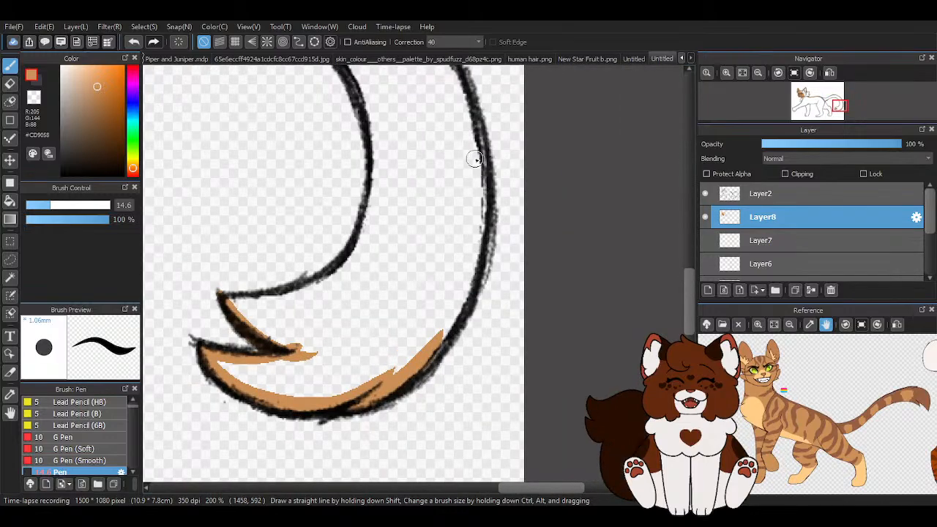
mouse_move(475, 158)
mouse_down()
mouse_move(481, 203)
mouse_move(409, 368)
mouse_up()
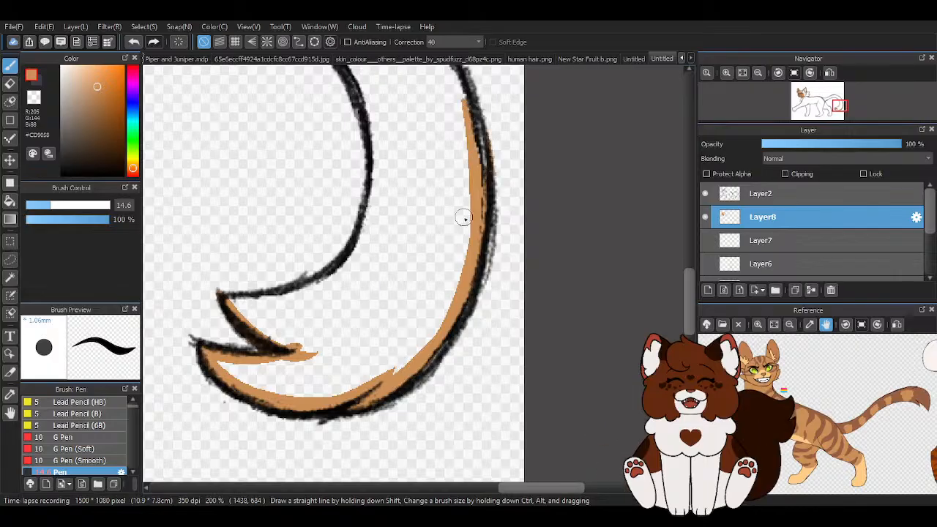
scroll(242, 293, up, 1)
drag(212, 301, 419, 221)
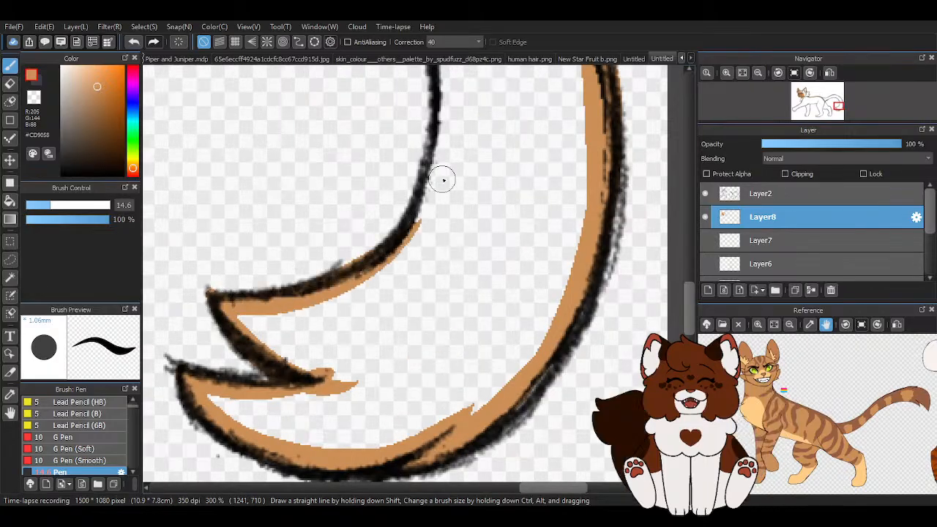
scroll(351, 336, down, 2)
scroll(389, 190, up, 2)
mouse_move(367, 136)
mouse_down()
mouse_move(376, 165)
mouse_move(334, 411)
mouse_up()
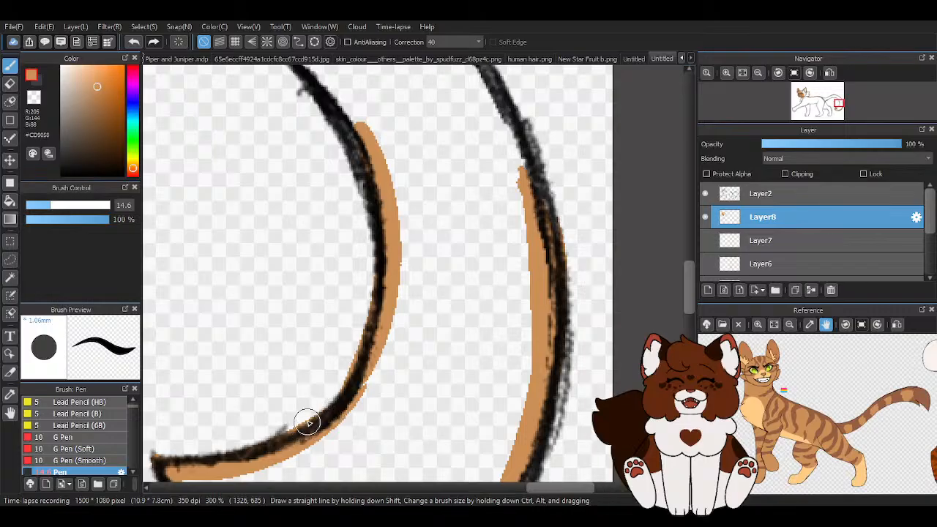
key(z)
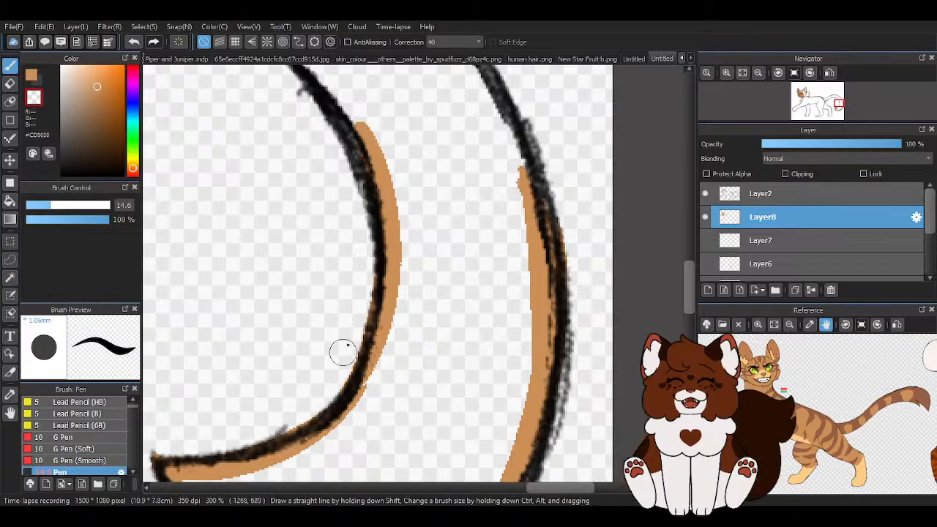
key(z)
- Extend the tan edging up around the tail's bend, inside both its outer and inner outlines
scroll(411, 295, down, 2)
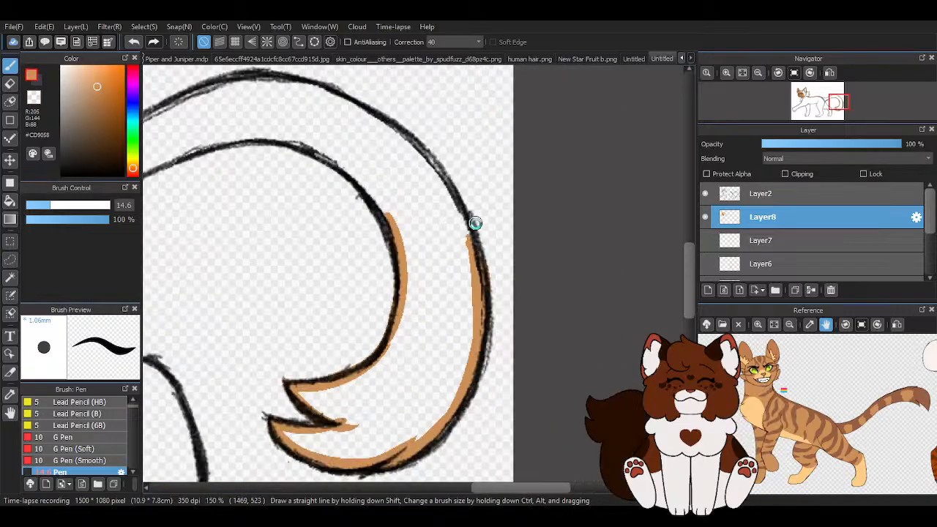
scroll(469, 221, up, 2)
drag(388, 121, 487, 306)
scroll(483, 309, down, 2)
scroll(407, 192, up, 2)
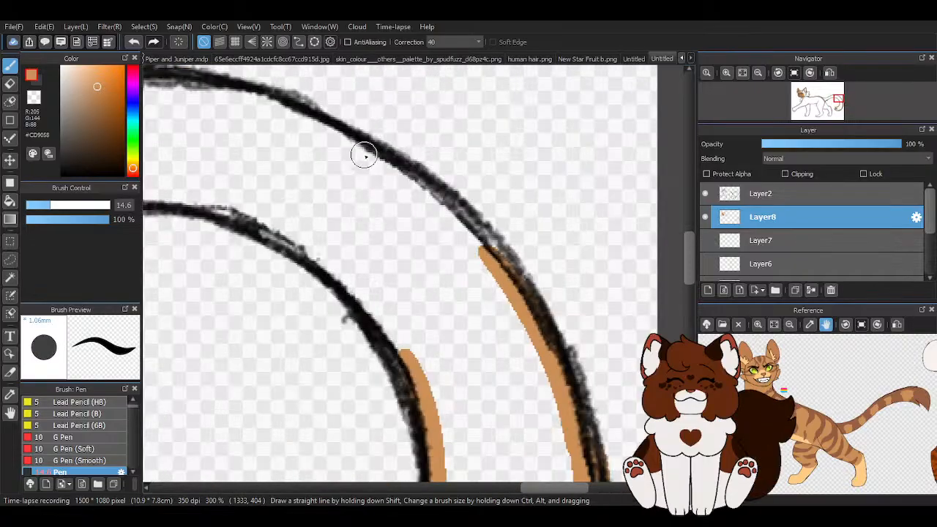
drag(361, 153, 513, 294)
drag(461, 229, 235, 100)
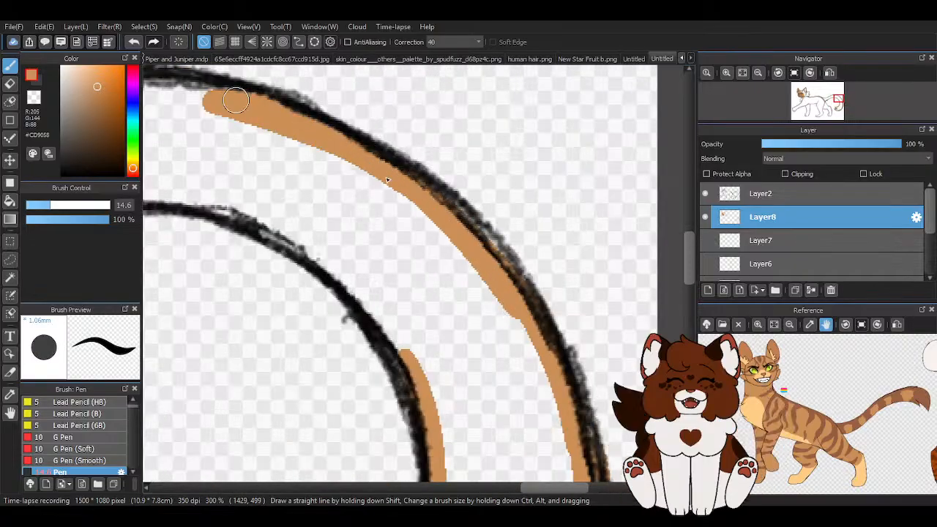
drag(267, 218, 450, 339)
- Carry the tan edging along the tail's upper and lower outlines from the top of the arch towards its base
scroll(407, 309, down, 3)
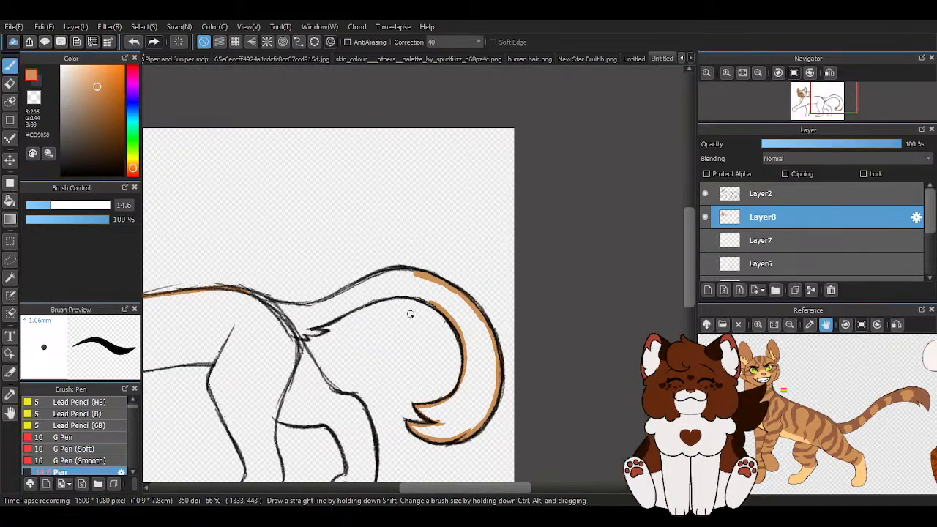
scroll(331, 293, up, 2)
mouse_move(211, 310)
mouse_down()
mouse_move(259, 306)
mouse_move(352, 255)
mouse_move(445, 233)
mouse_up()
scroll(398, 246, up, 1)
mouse_move(296, 268)
mouse_down()
mouse_move(390, 258)
mouse_move(538, 323)
mouse_move(365, 244)
mouse_up()
scroll(364, 246, down, 2)
mouse_move(262, 272)
mouse_down()
mouse_move(423, 195)
mouse_move(504, 203)
mouse_up()
- Finish the tan edging along the tail's underside and fill the small fur tufts at the tail base
scroll(551, 229, down, 2)
scroll(360, 308, up, 3)
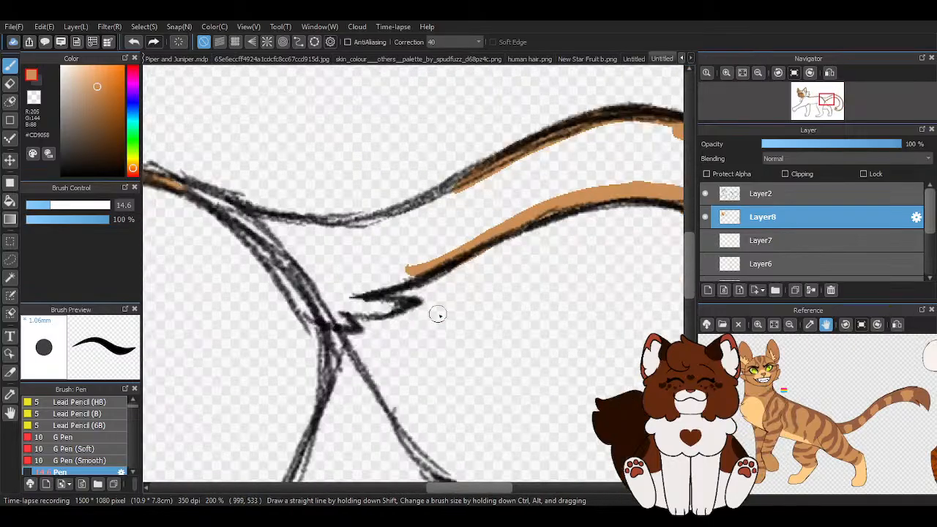
drag(289, 279, 455, 239)
mouse_move(289, 310)
mouse_down()
mouse_move(379, 306)
mouse_move(376, 296)
mouse_move(311, 299)
mouse_up()
mouse_move(244, 307)
mouse_down()
mouse_move(300, 335)
mouse_move(293, 307)
mouse_up()
scroll(265, 324, down, 2)
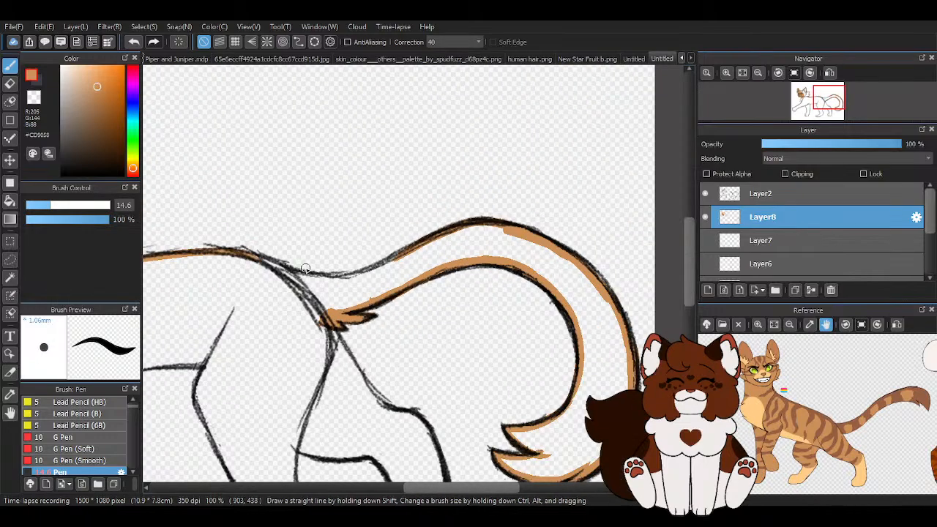
- Join the tan edging of the back to the tail's upper outline along the dip over the rump
scroll(306, 268, up, 1)
mouse_move(225, 265)
mouse_down()
mouse_move(326, 282)
mouse_move(462, 236)
mouse_move(408, 270)
mouse_up()
scroll(251, 230, down, 4)
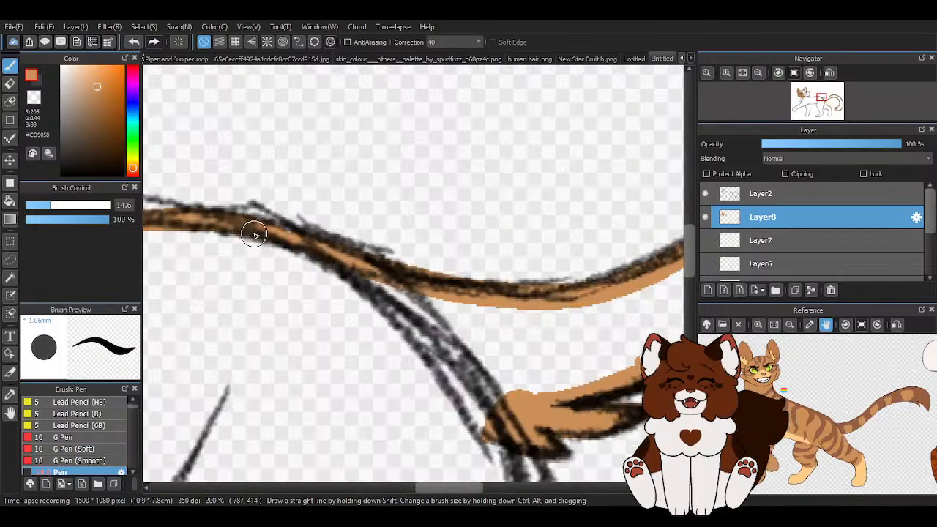
- Edge the rear outline of the far hind leg in tan from the tail base down past the hock
scroll(325, 245, up, 5)
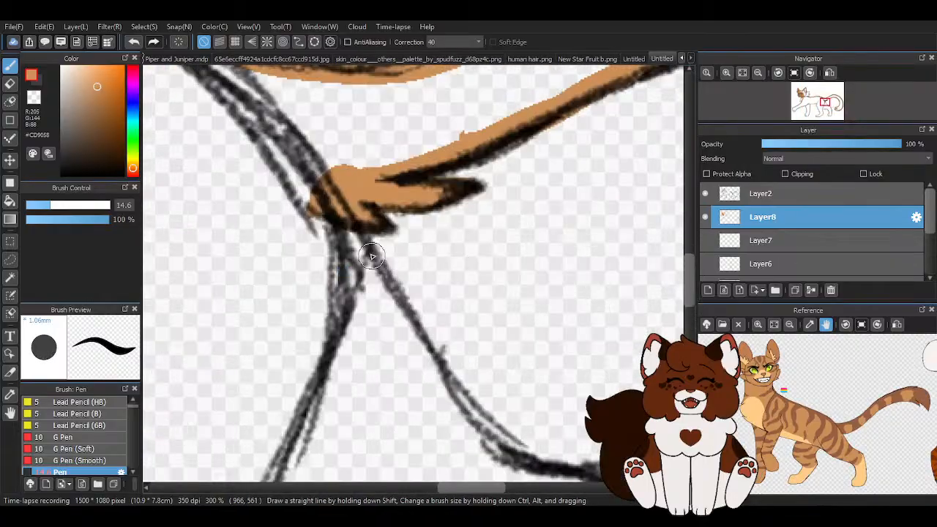
scroll(387, 285, down, 3)
scroll(355, 293, up, 2)
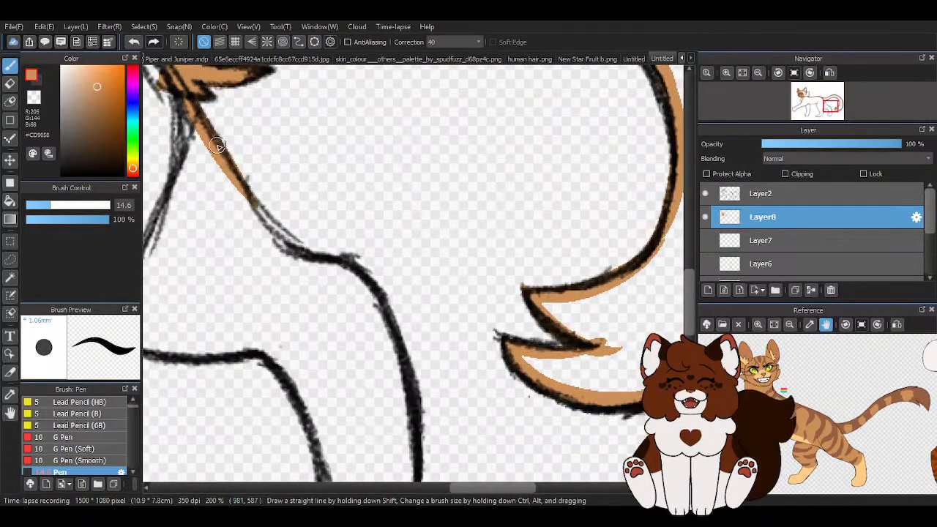
drag(299, 266, 260, 223)
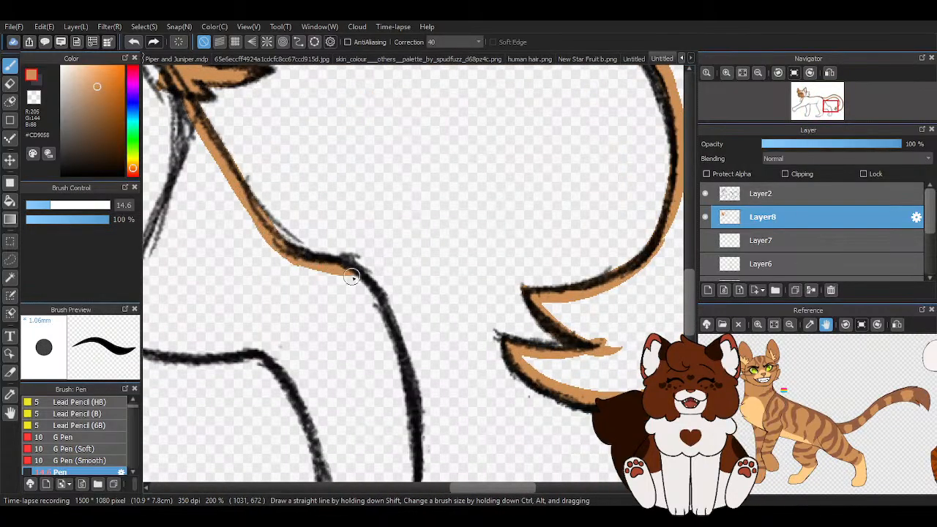
scroll(391, 335, down, 2)
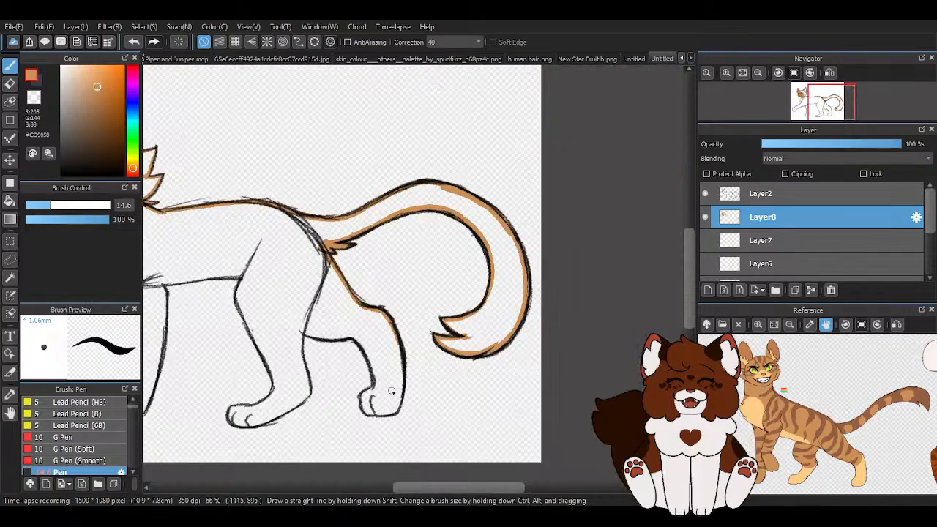
- Carry the tan edging down the far hind leg's rear outline and around the inside of its paw
scroll(429, 156, up, 3)
mouse_move(413, 108)
mouse_down()
mouse_move(430, 184)
mouse_move(420, 381)
mouse_move(392, 423)
mouse_move(351, 426)
mouse_up()
scroll(262, 415, up, 1)
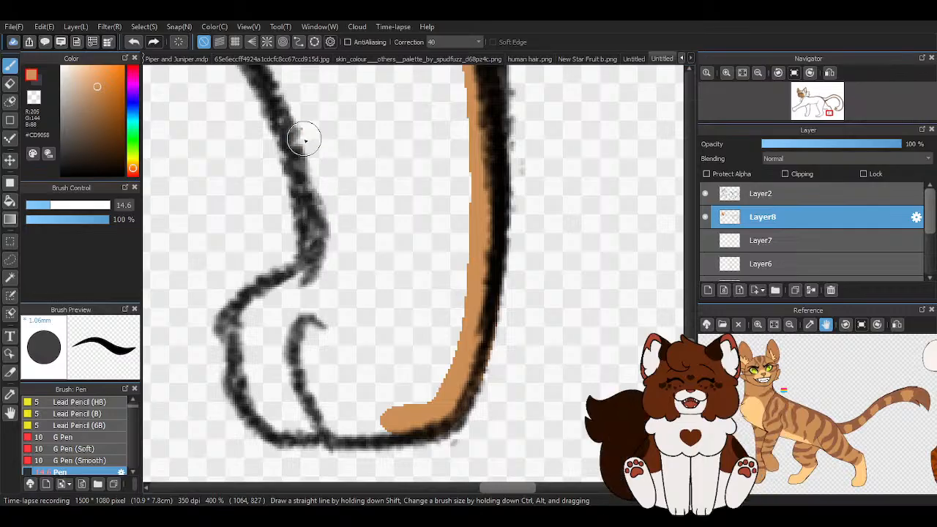
mouse_move(304, 139)
mouse_down()
mouse_move(319, 241)
mouse_move(302, 284)
mouse_move(257, 302)
mouse_move(244, 336)
mouse_move(254, 392)
mouse_move(278, 421)
mouse_move(357, 429)
mouse_move(431, 416)
mouse_up()
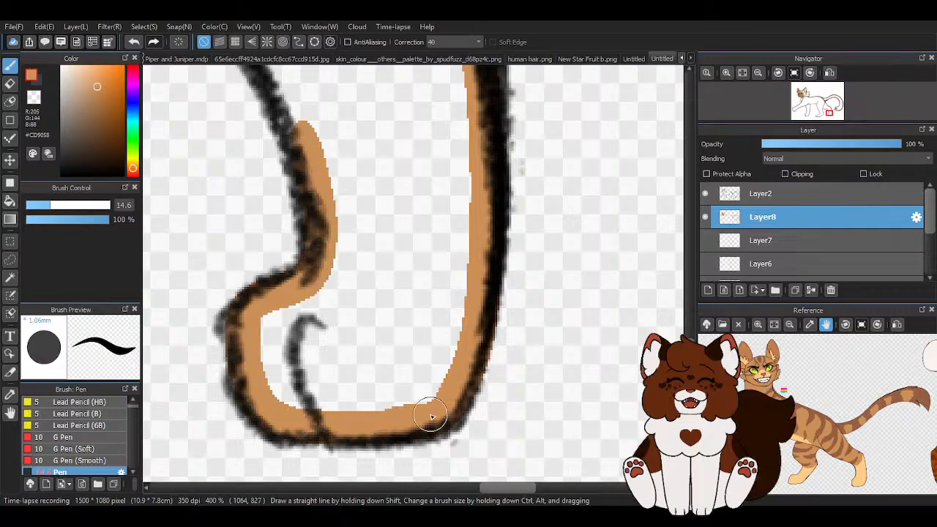
- Edge the front outline of the far hind leg and its upper line across to the near hind leg in tan
scroll(432, 415, down, 2)
mouse_move(320, 171)
mouse_down()
mouse_move(385, 260)
mouse_move(389, 302)
mouse_up()
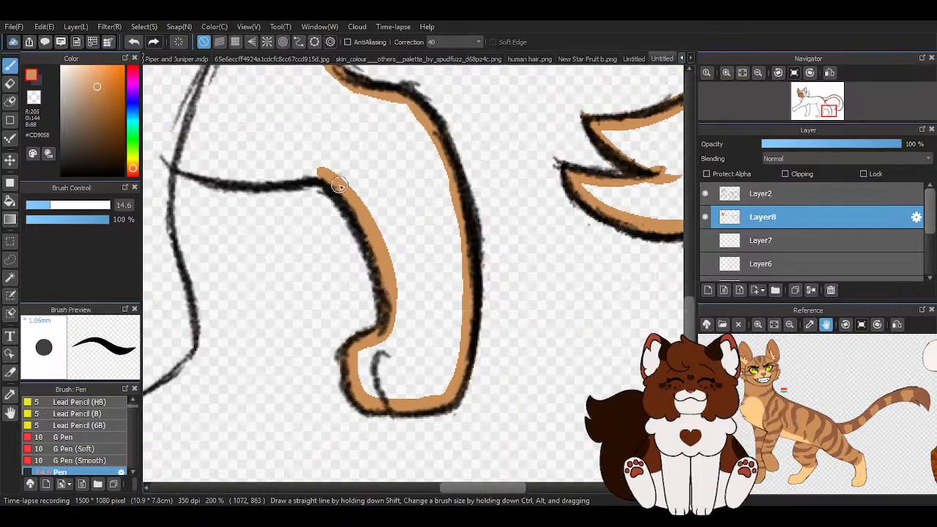
drag(309, 156, 404, 306)
mouse_move(161, 155)
mouse_down()
mouse_move(216, 176)
mouse_move(333, 169)
mouse_up()
scroll(390, 319, down, 3)
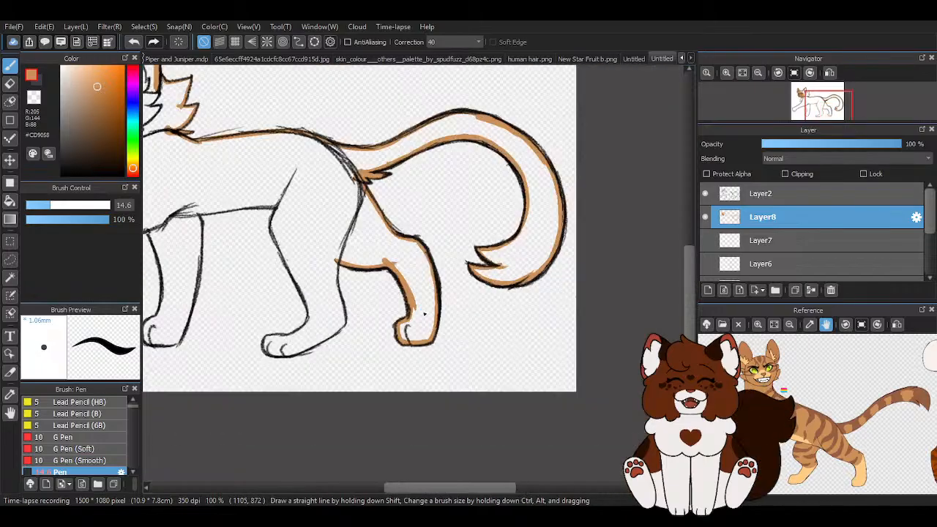
- Edge the near hind paw and lower leg in tan, undoing the first stroke over the toes and redrawing it
scroll(356, 299, up, 3)
scroll(239, 358, up, 3)
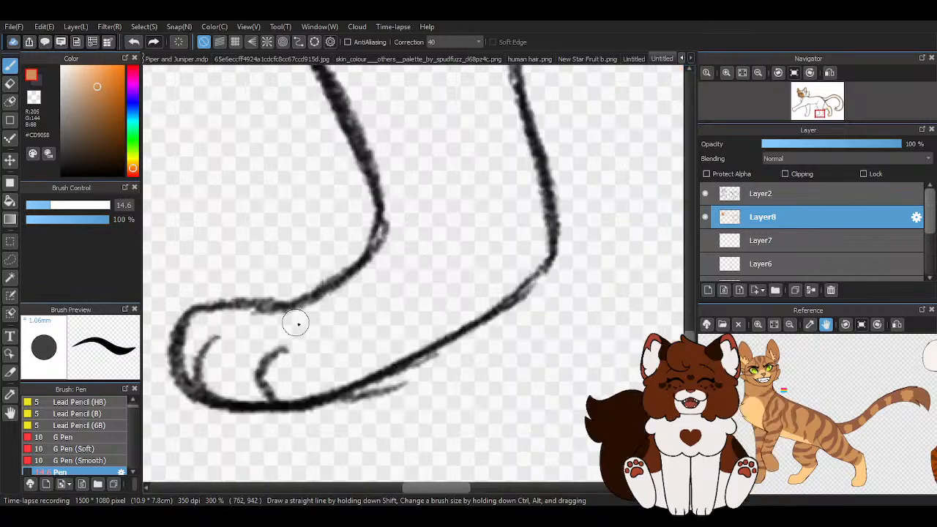
mouse_move(311, 312)
mouse_down()
mouse_move(236, 310)
mouse_move(198, 322)
mouse_up()
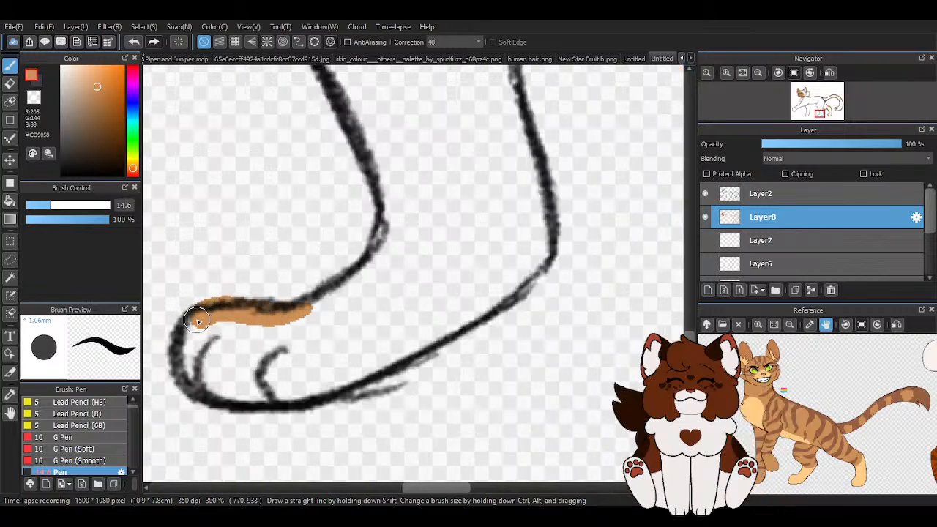
click(134, 42)
mouse_move(366, 131)
mouse_down()
mouse_move(382, 175)
mouse_move(366, 271)
mouse_move(255, 310)
mouse_move(196, 316)
mouse_move(202, 388)
mouse_move(326, 382)
mouse_move(410, 347)
mouse_move(527, 273)
mouse_move(548, 221)
mouse_move(541, 174)
mouse_up()
scroll(460, 296, down, 5)
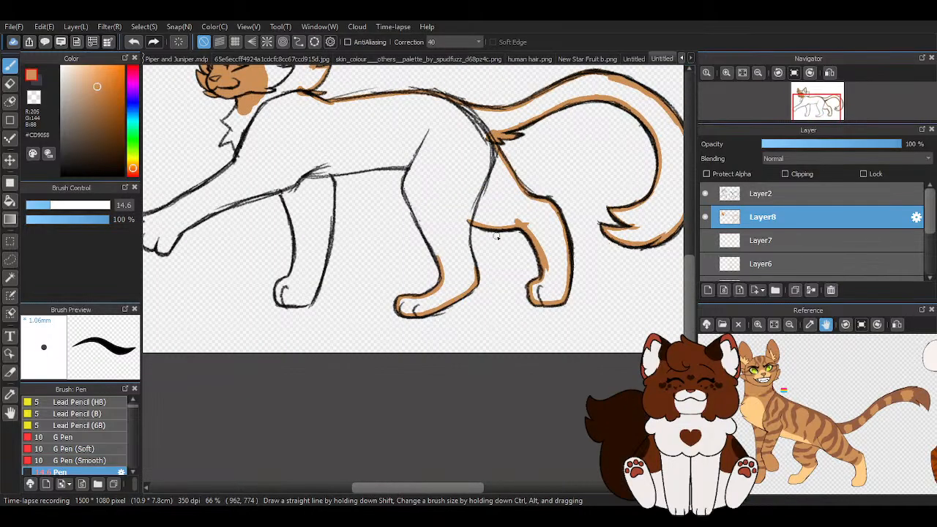
- Extend the tan edging up the near hind leg's rear outline to the far leg and its front outline to the belly
scroll(499, 236, up, 5)
mouse_move(423, 175)
mouse_down()
mouse_move(413, 233)
mouse_move(447, 392)
mouse_move(446, 425)
mouse_up()
scroll(492, 334, down, 3)
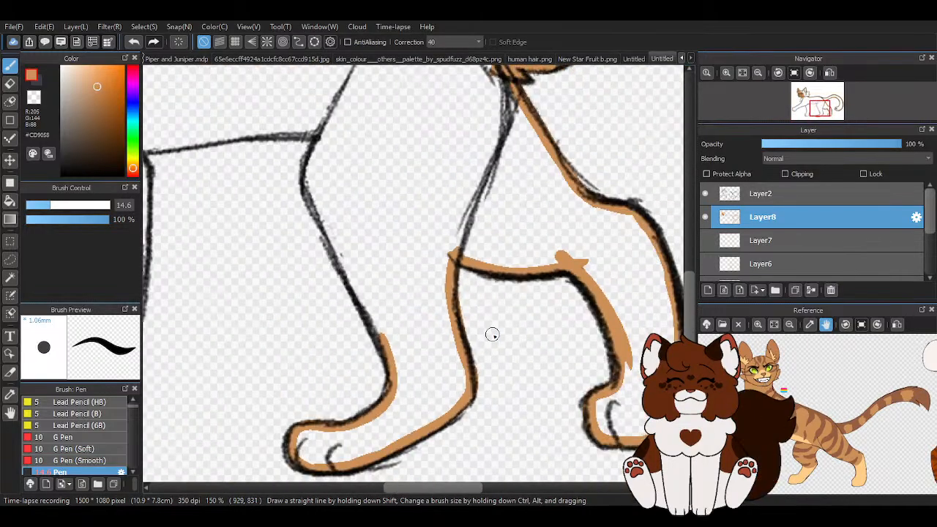
scroll(309, 168, up, 2)
mouse_move(319, 133)
mouse_down()
mouse_move(309, 184)
mouse_move(326, 254)
mouse_move(403, 384)
mouse_up()
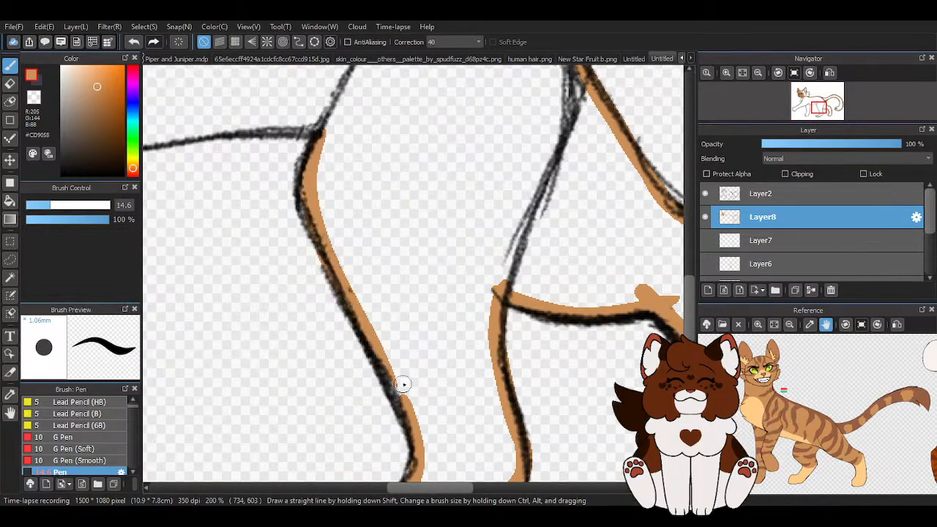
scroll(377, 350, down, 3)
- Edge the belly line in tan from the hind leg to the standing foreleg, undoing and redrawing the long stroke
scroll(392, 241, up, 5)
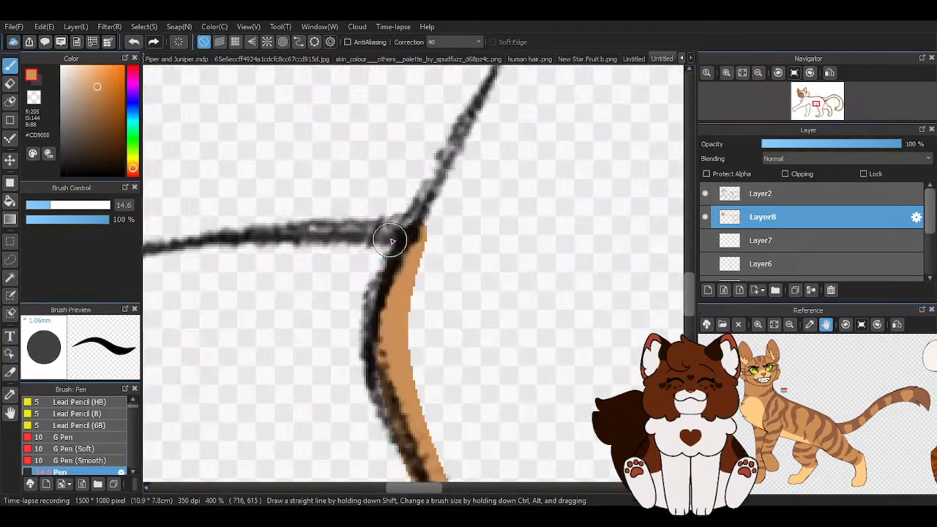
mouse_move(391, 322)
mouse_down()
mouse_move(433, 215)
mouse_move(238, 225)
mouse_up()
scroll(461, 293, down, 3)
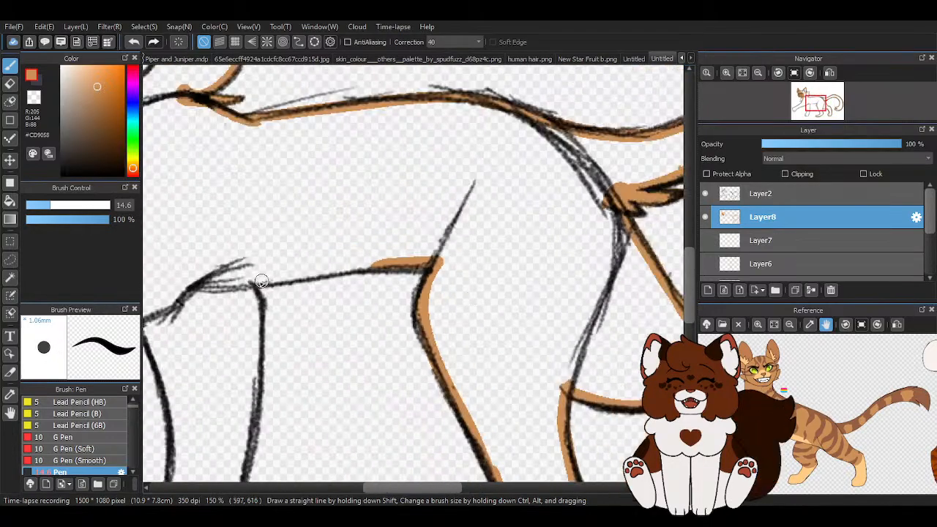
mouse_move(233, 287)
mouse_down()
mouse_move(360, 272)
mouse_move(436, 281)
mouse_up()
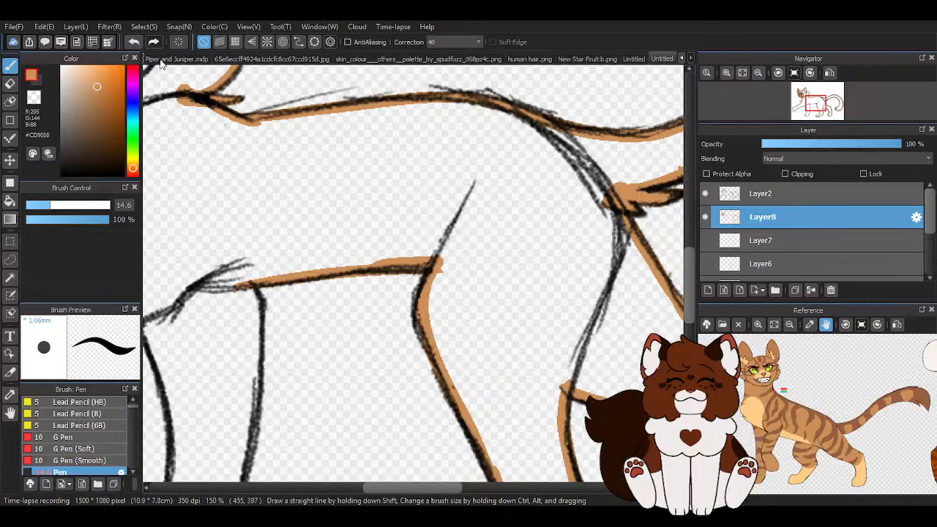
click(133, 42)
scroll(250, 292, up, 1)
drag(235, 283, 407, 255)
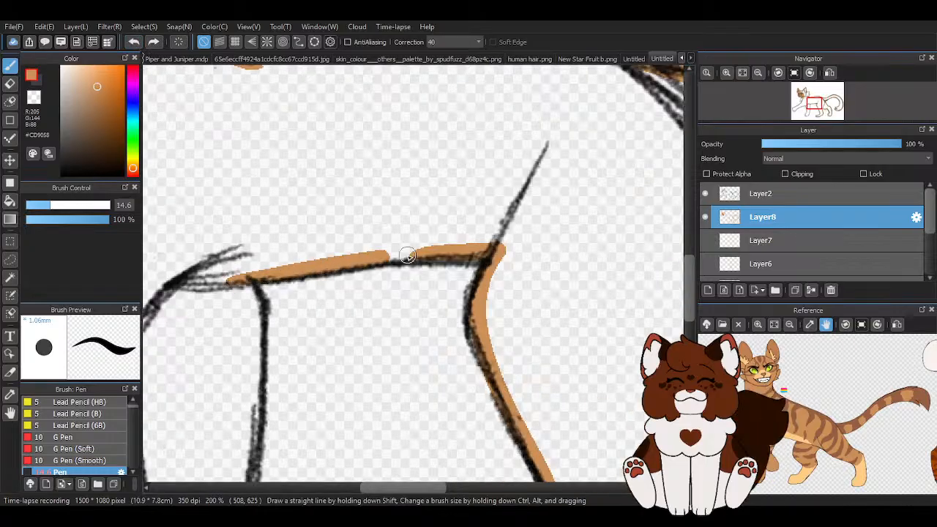
scroll(372, 230, down, 3)
- Edge the inside of the standing foreleg's paw and its rear outline up to the belly in tan
scroll(271, 299, up, 4)
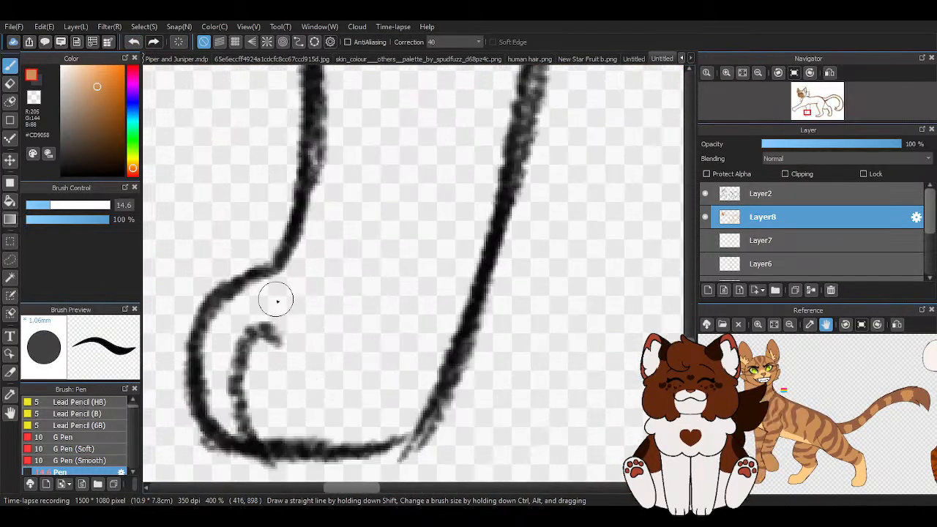
mouse_move(291, 273)
mouse_down()
mouse_move(262, 290)
mouse_move(209, 355)
mouse_move(247, 429)
mouse_move(229, 423)
mouse_up()
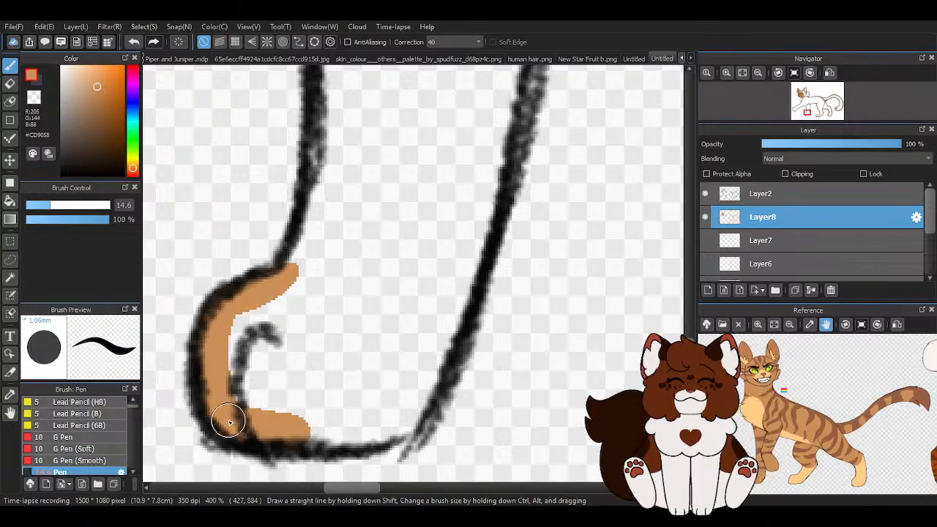
mouse_move(305, 436)
mouse_down()
mouse_move(385, 432)
mouse_move(449, 341)
mouse_move(479, 180)
mouse_move(459, 128)
mouse_move(465, 166)
mouse_move(433, 396)
mouse_up()
scroll(475, 176, down, 2)
- Edge the front outline of the standing foreleg in tan from the paw up to the raised foreleg
scroll(471, 156, up, 1)
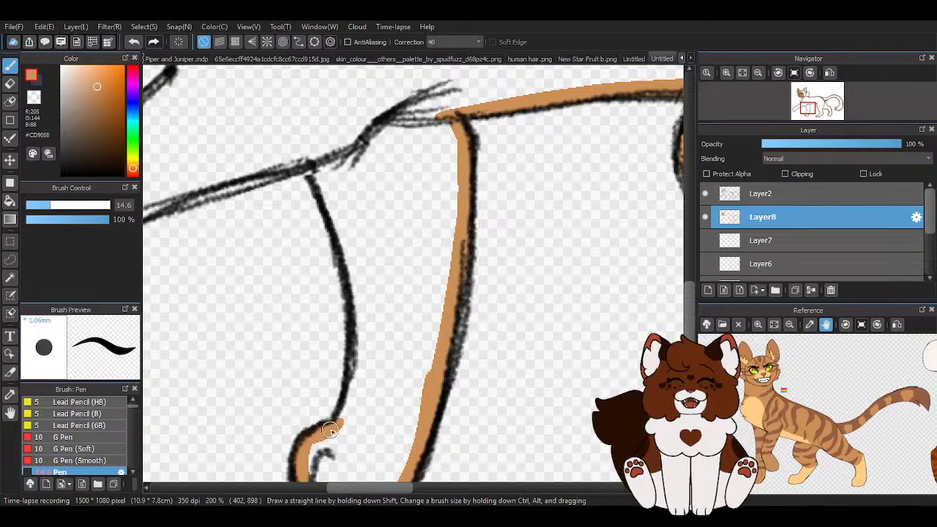
mouse_move(330, 430)
mouse_down()
mouse_move(358, 386)
mouse_move(357, 278)
mouse_up()
drag(302, 167, 360, 343)
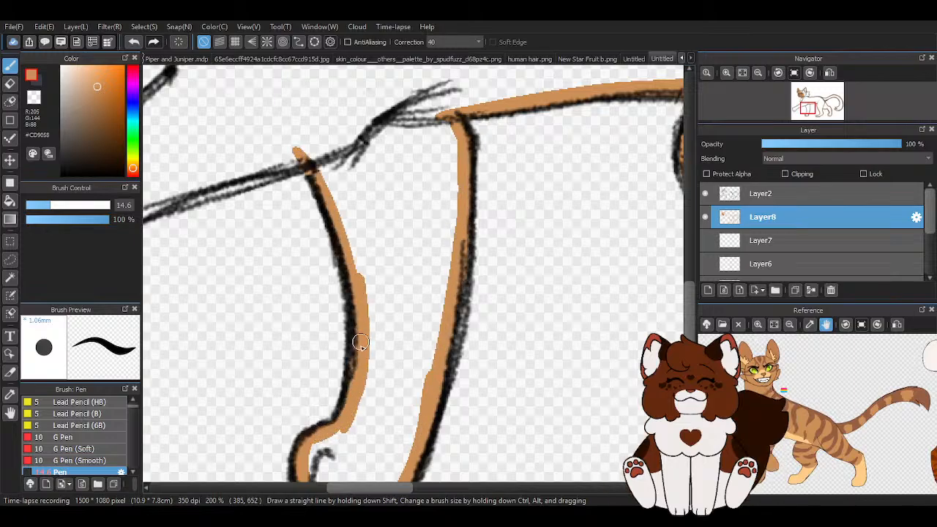
scroll(429, 352, down, 5)
- Edge the raised foreleg's underside in tan and carry the edging around its lowest toe
scroll(289, 316, up, 5)
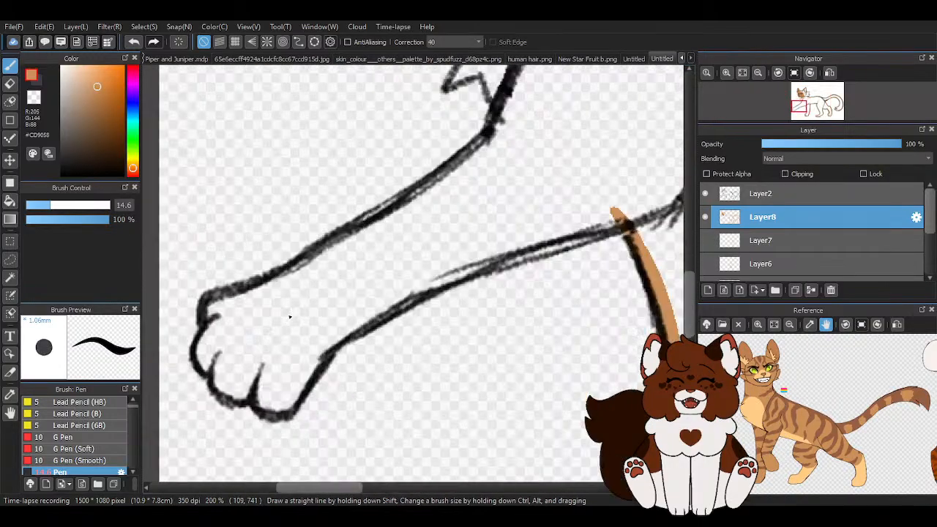
mouse_move(614, 225)
mouse_down()
mouse_move(448, 272)
mouse_move(379, 306)
mouse_move(501, 263)
mouse_move(368, 317)
mouse_move(346, 338)
mouse_up()
scroll(324, 372, up, 2)
mouse_move(266, 341)
mouse_down()
mouse_move(253, 390)
mouse_move(263, 412)
mouse_move(280, 412)
mouse_move(398, 275)
mouse_move(304, 365)
mouse_up()
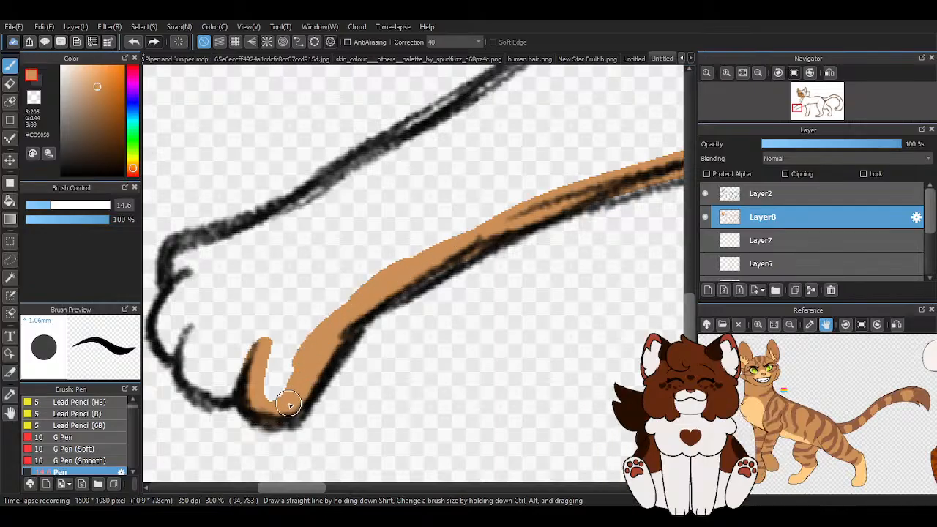
scroll(304, 360, down, 2)
- Edge the remaining toes of the raised forepaw and the start of its upper outline in tan
scroll(245, 322, up, 2)
mouse_move(258, 306)
mouse_down()
mouse_move(226, 354)
mouse_move(230, 380)
mouse_move(257, 417)
mouse_move(305, 431)
mouse_up()
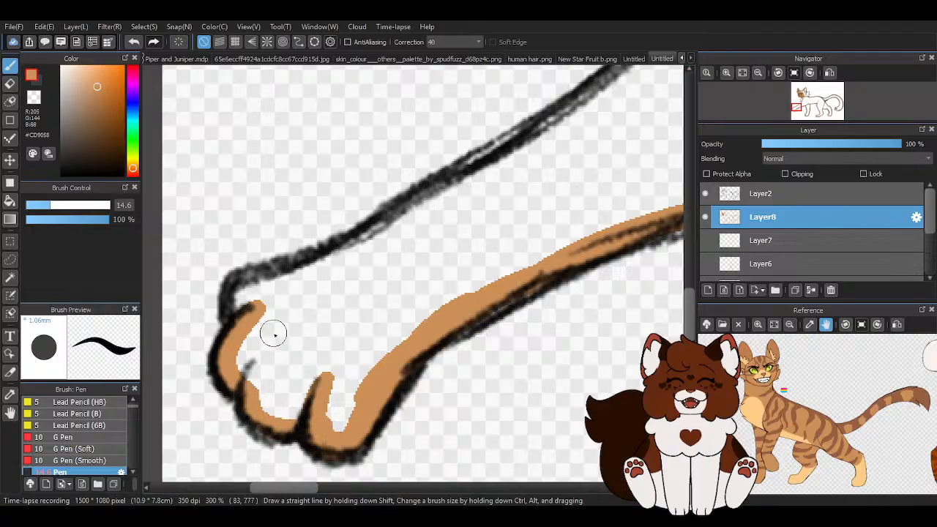
mouse_move(242, 323)
mouse_down()
mouse_move(268, 278)
mouse_move(428, 213)
mouse_up()
scroll(529, 220, down, 3)
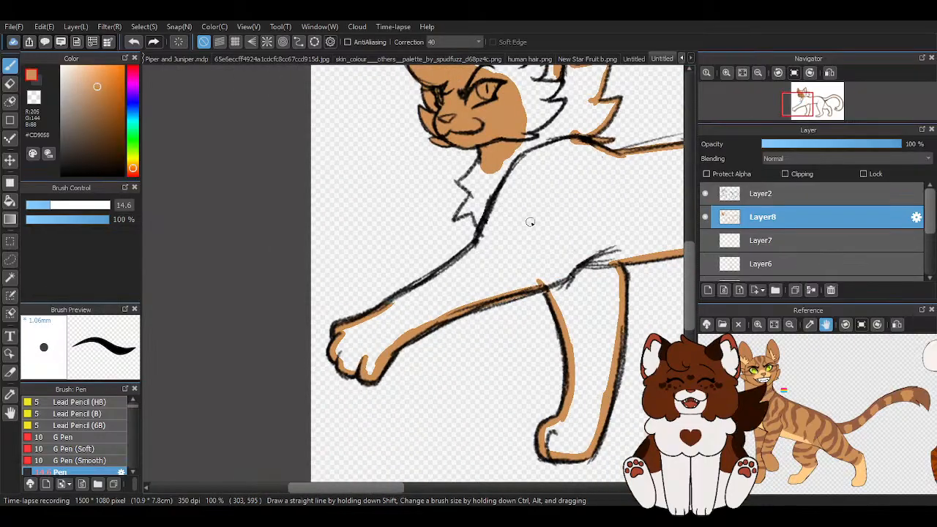
- Extend the tan edging along the raised foreleg's upper outline to the corner where it meets the chest
scroll(347, 335, up, 1)
scroll(347, 334, up, 2)
drag(256, 370, 430, 285)
scroll(431, 285, down, 2)
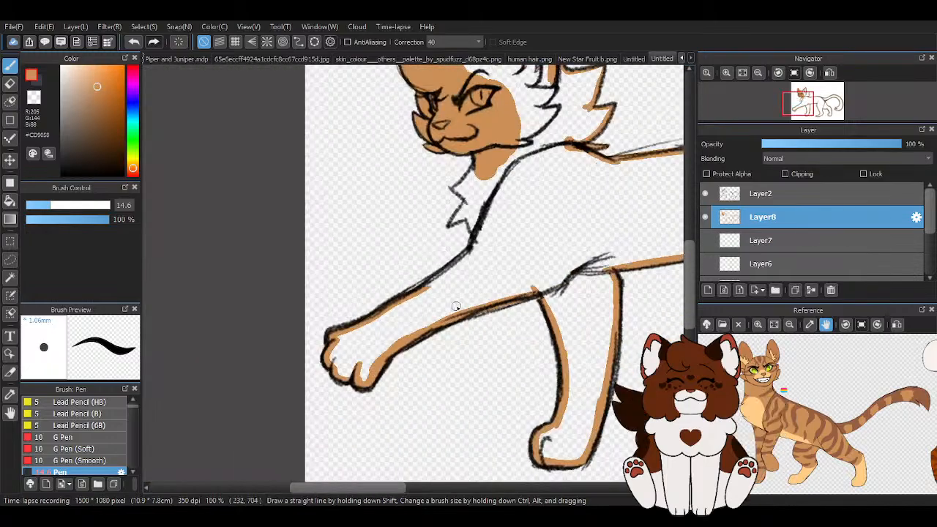
scroll(304, 344, up, 1)
drag(340, 335, 476, 231)
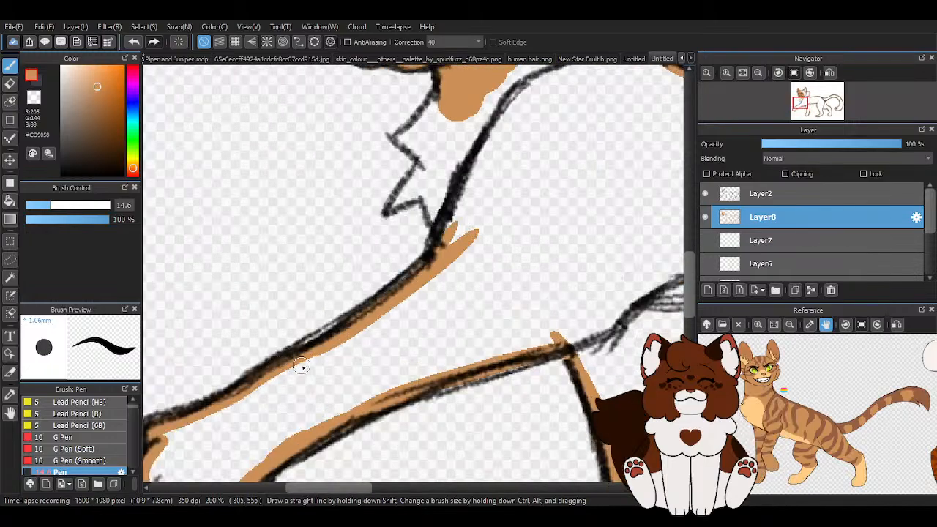
scroll(416, 300, down, 2)
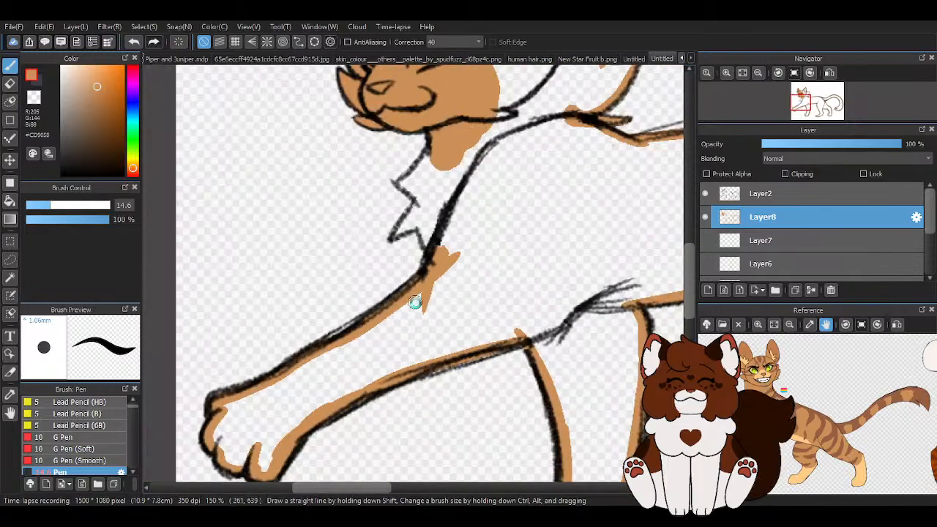
- Fill the edges of the lower chest fur tuft in tan, following its jagged outline
scroll(429, 262, up, 4)
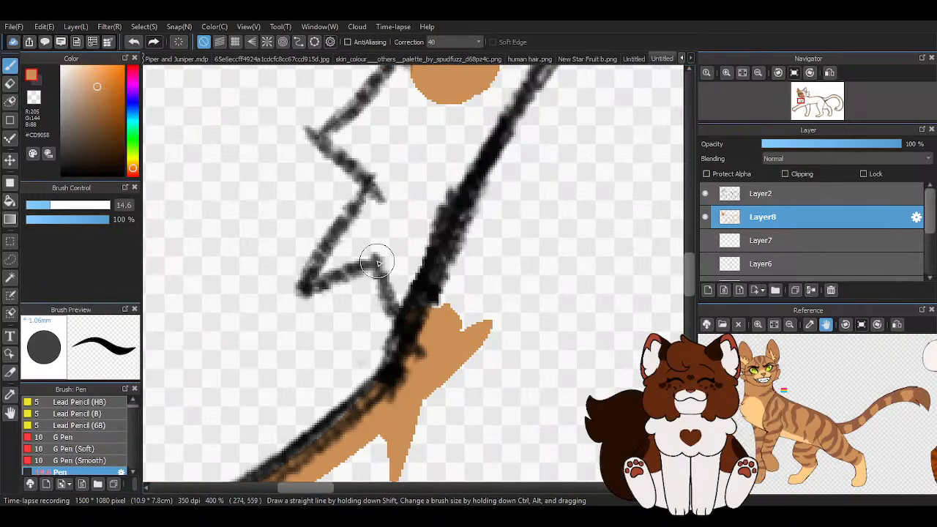
drag(376, 262, 423, 343)
drag(303, 288, 409, 242)
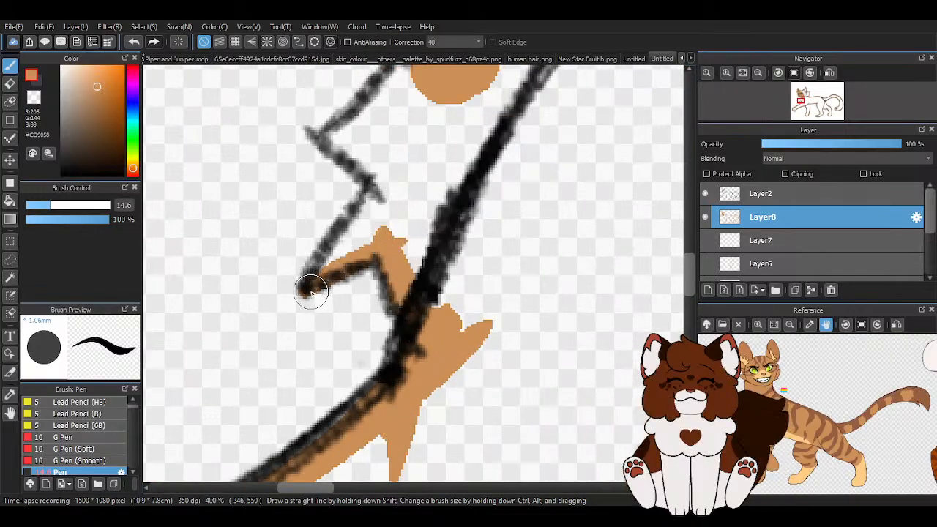
mouse_move(311, 291)
mouse_down()
mouse_move(393, 175)
mouse_move(390, 221)
mouse_up()
scroll(362, 338, down, 3)
- Edge the throat and upper chest fur in tan, joining the neck patch to the lower tuft and redoing a stray stroke
scroll(379, 229, up, 4)
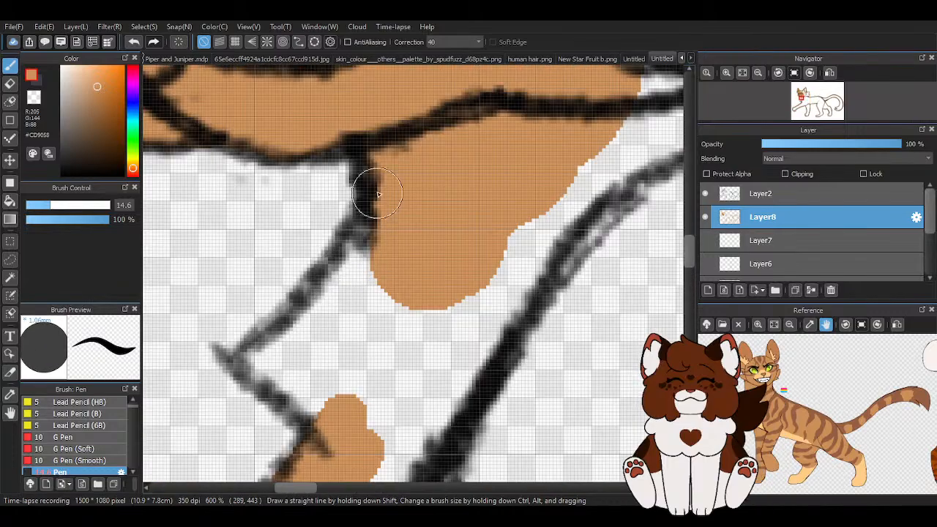
mouse_move(381, 165)
mouse_down()
mouse_move(261, 359)
mouse_move(247, 341)
mouse_move(261, 334)
mouse_move(324, 436)
mouse_up()
scroll(315, 224, down, 2)
scroll(266, 229, up, 1)
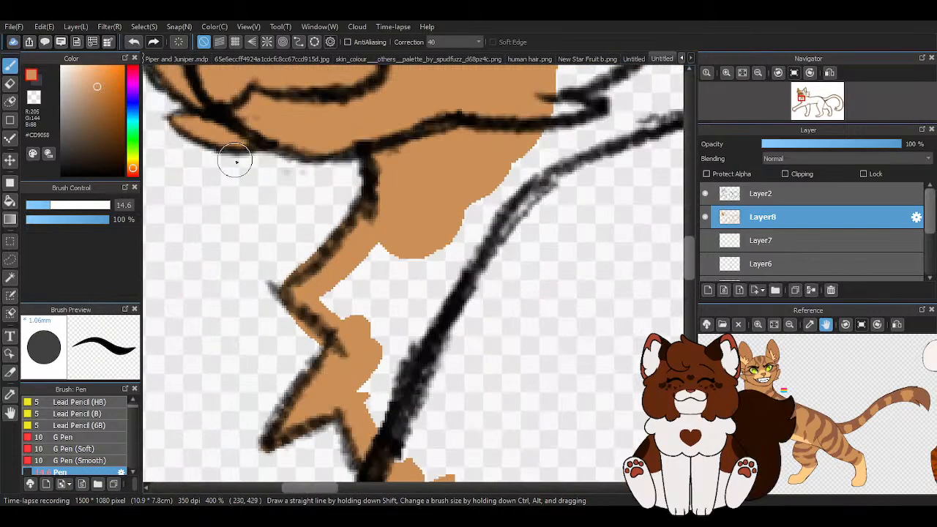
click(137, 42)
drag(298, 302, 335, 338)
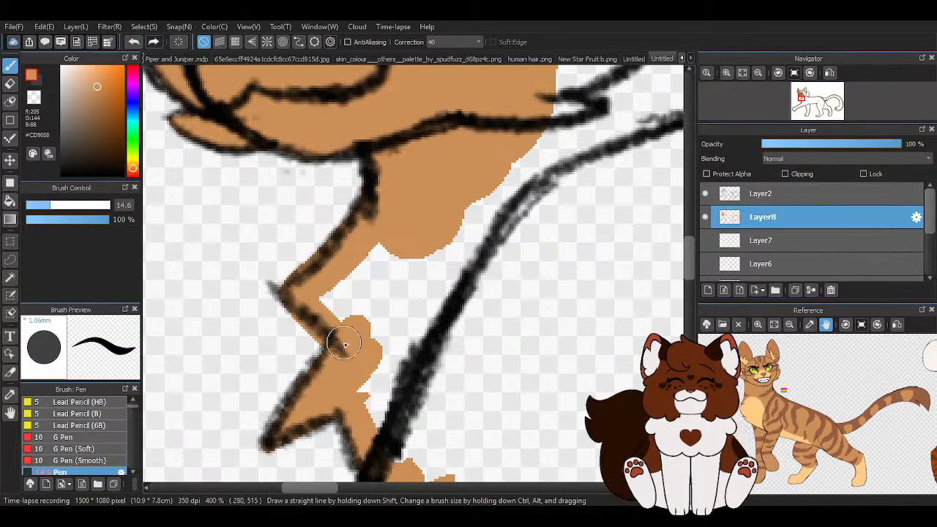
scroll(335, 339, down, 5)
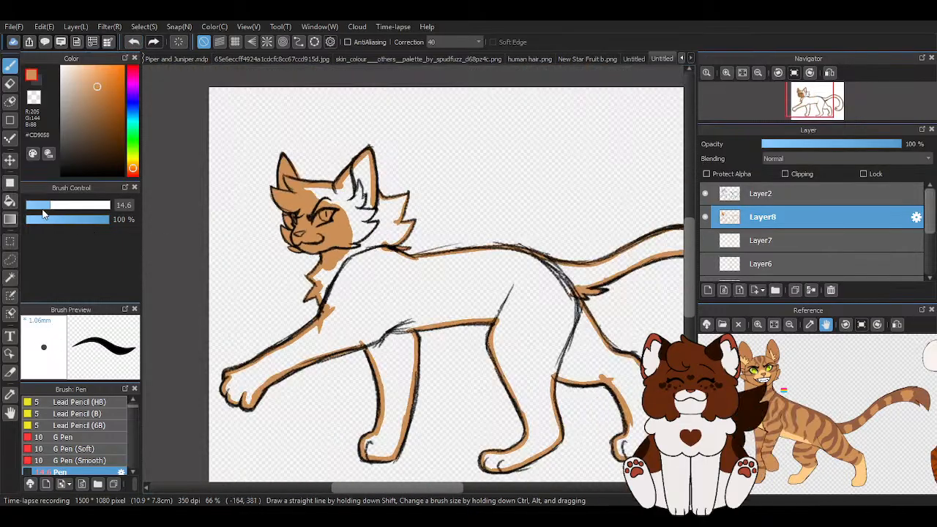
- Bucket-fill the cat's interior with tan at tolerance 1 and expand 0, using the layer as reference, undoing the first over-expanded fill
click(9, 203)
click(406, 278)
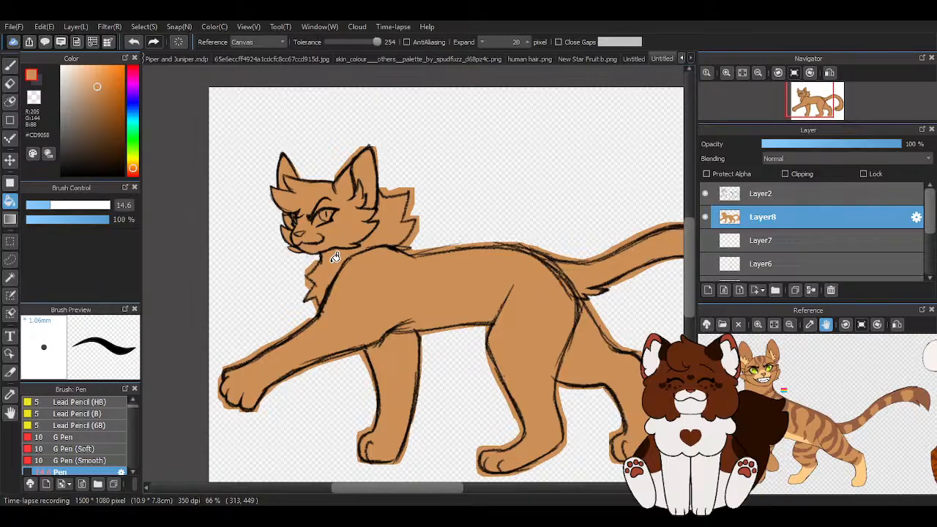
click(133, 42)
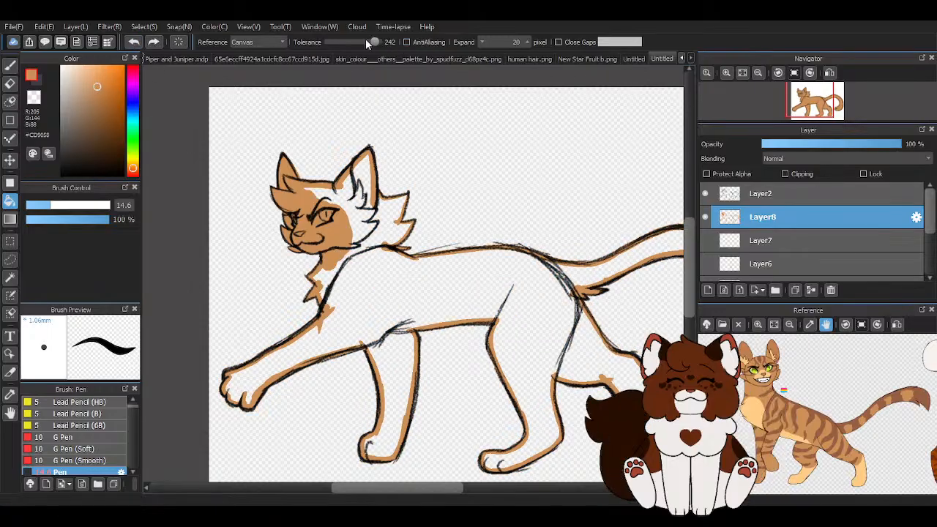
drag(367, 41, 327, 41)
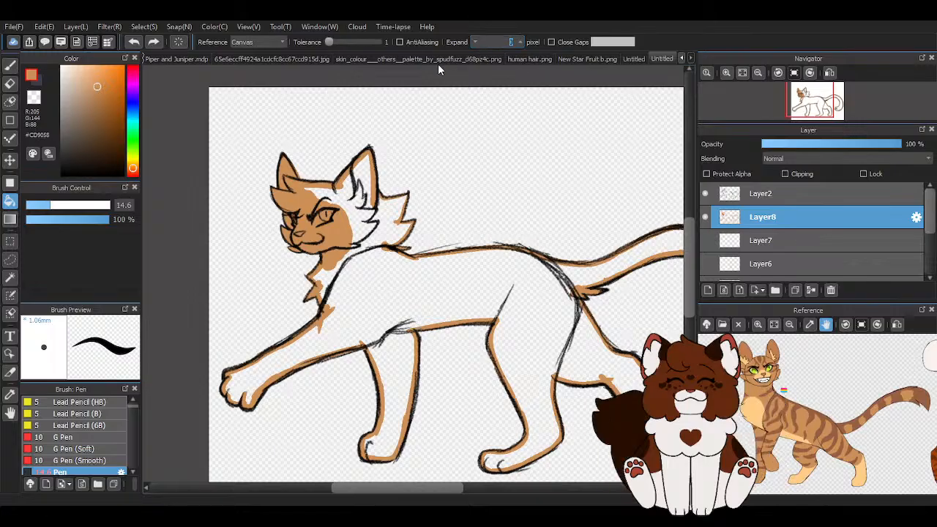
click(404, 291)
scroll(281, 242, down, 3)
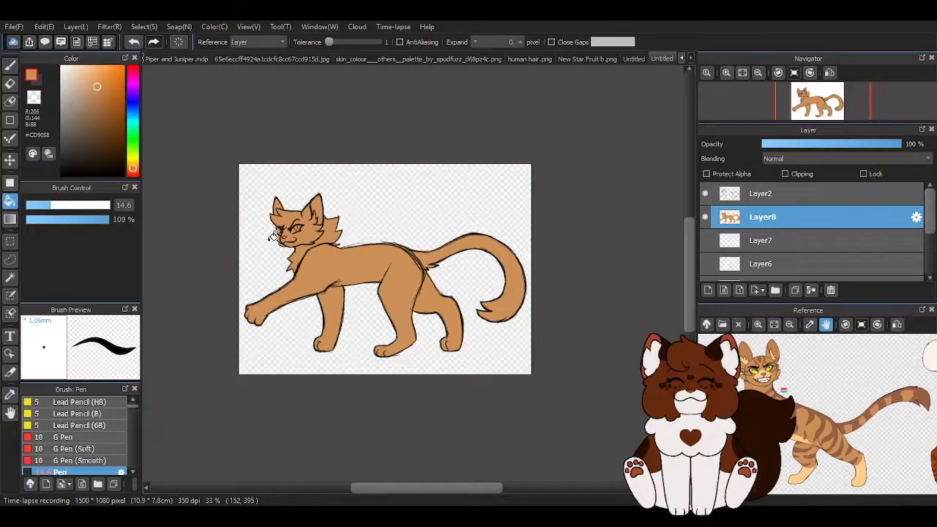
scroll(256, 257, up, 1)
scroll(251, 268, down, 1)
scroll(433, 231, up, 1)
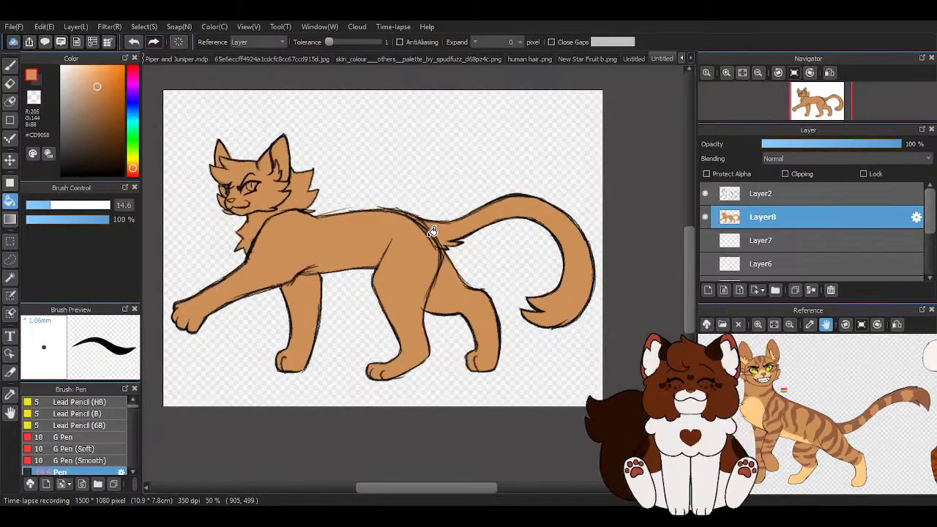
- Select the tan cat silhouette with the Magic Wand, using the current layer as reference
click(10, 278)
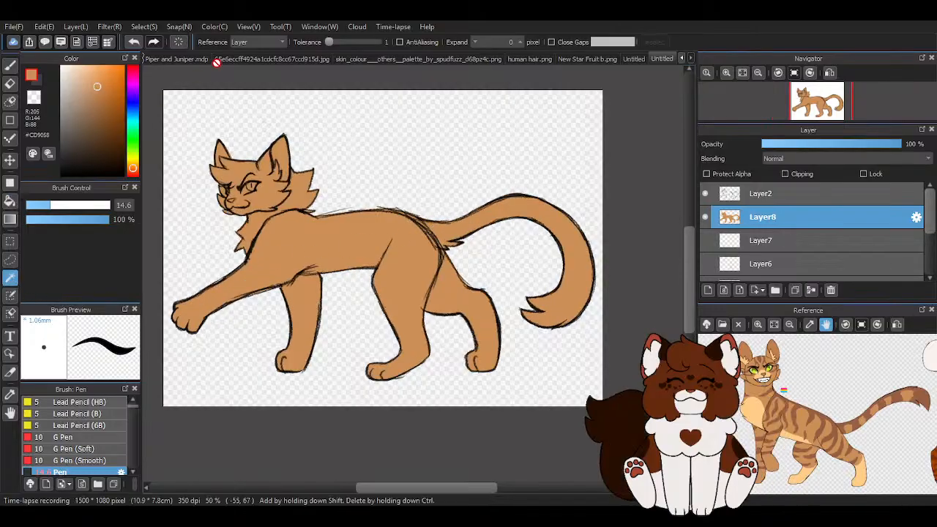
click(265, 42)
click(260, 34)
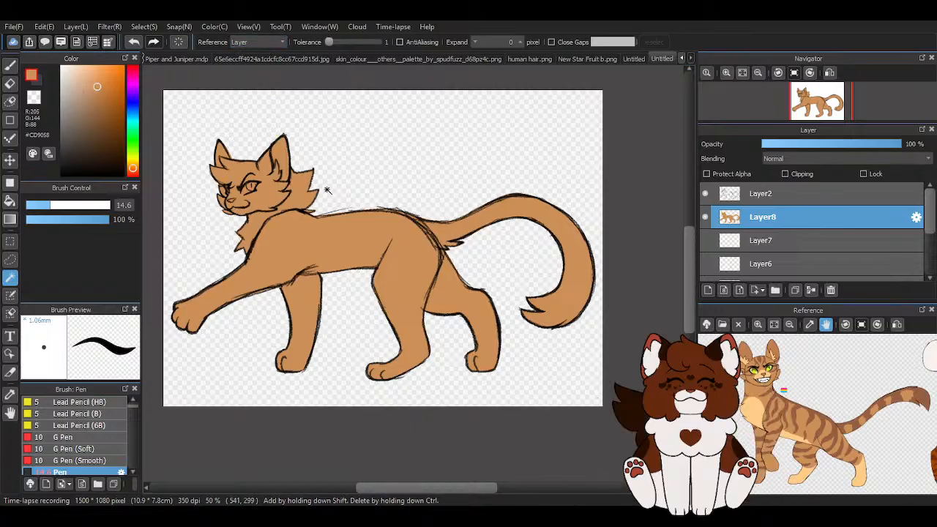
click(330, 246)
scroll(337, 249, down, 2)
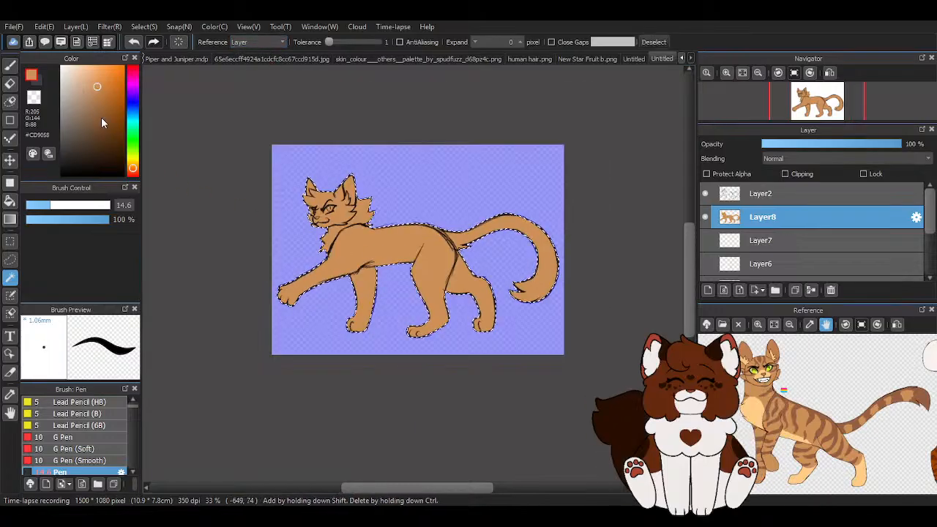
- Sample the pale cream (#FFCD86) from the reference cat and paint the chest fur tuft with the Pen
click(11, 63)
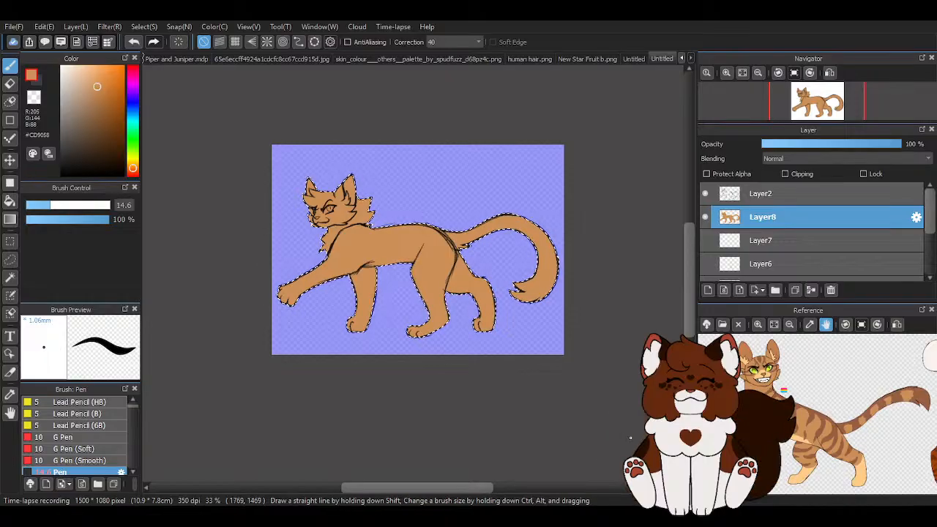
right_click(751, 415)
key(ctrl+d)
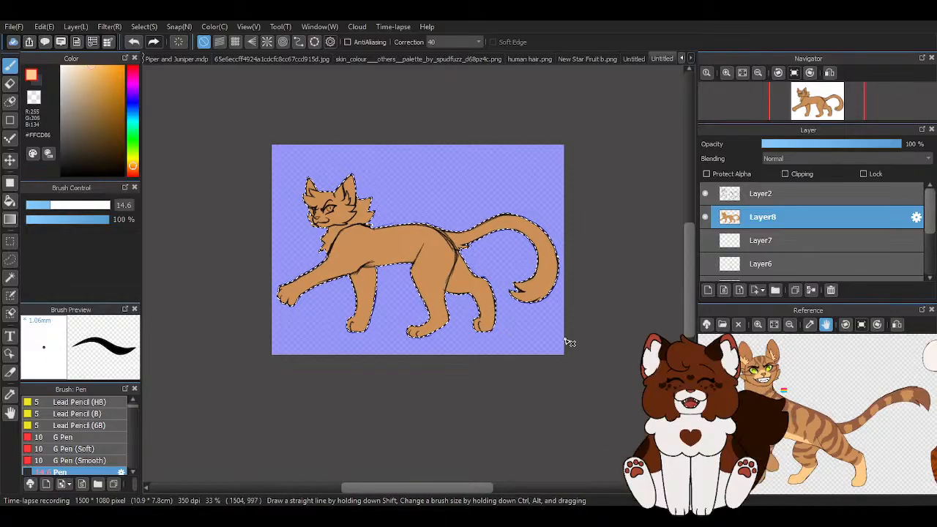
scroll(335, 250, up, 5)
drag(313, 153, 367, 223)
scroll(310, 253, up, 2)
mouse_move(361, 183)
mouse_down()
mouse_move(294, 340)
mouse_move(355, 184)
mouse_move(343, 211)
mouse_move(338, 199)
mouse_move(307, 214)
mouse_move(270, 215)
mouse_move(305, 216)
mouse_move(337, 164)
mouse_up()
scroll(412, 266, down, 4)
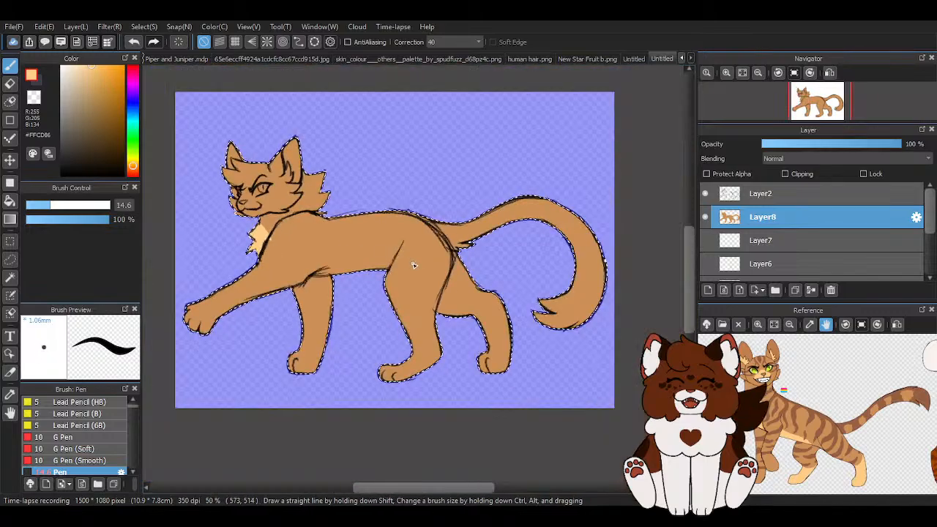
- Paint a cream strip along the belly between the front and hind legs, filling in among the elbow sketch lines
scroll(339, 255, up, 3)
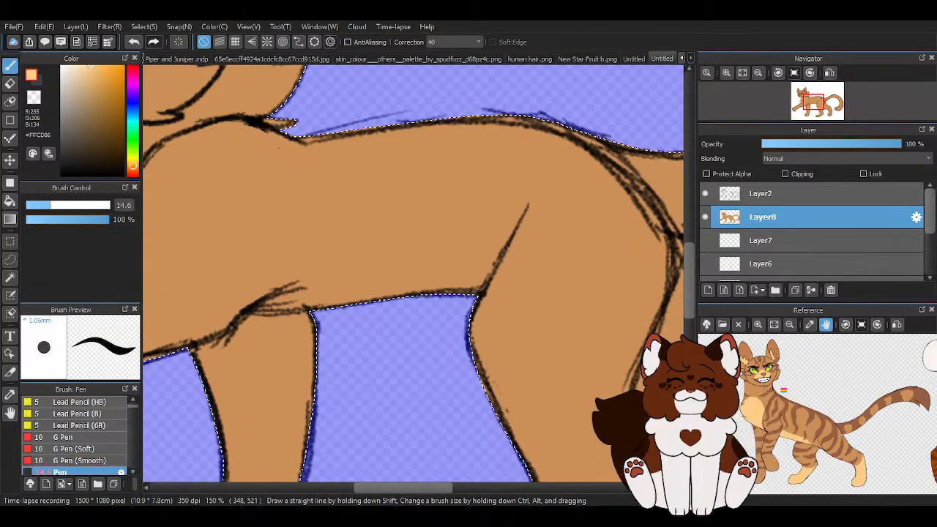
drag(294, 287, 494, 290)
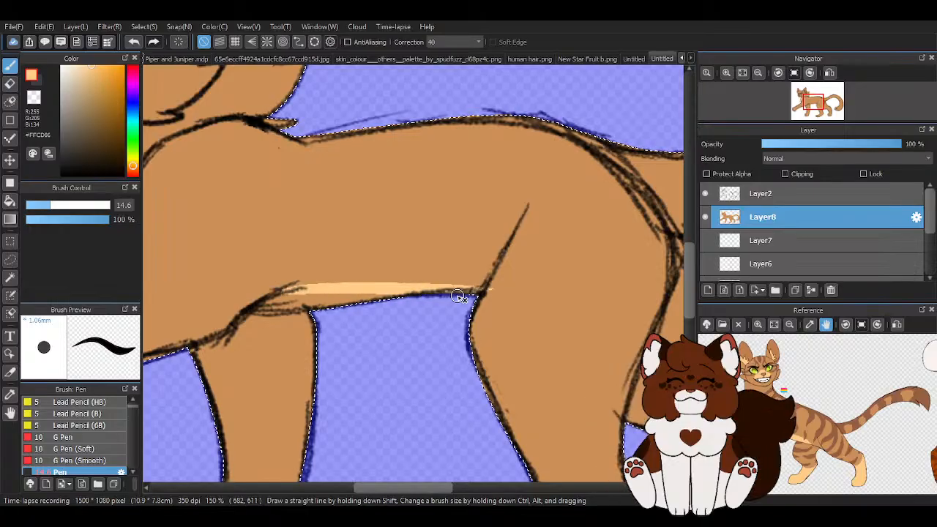
scroll(303, 308, up, 3)
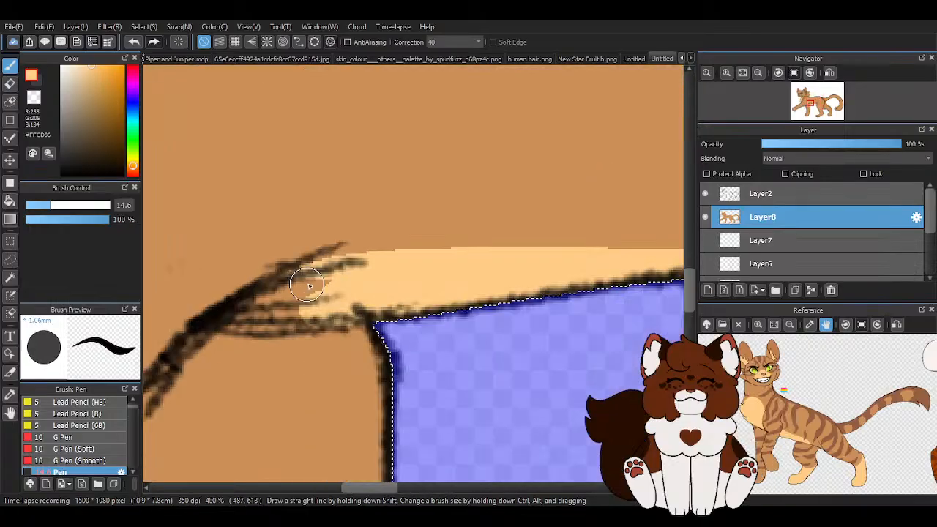
drag(247, 299, 414, 311)
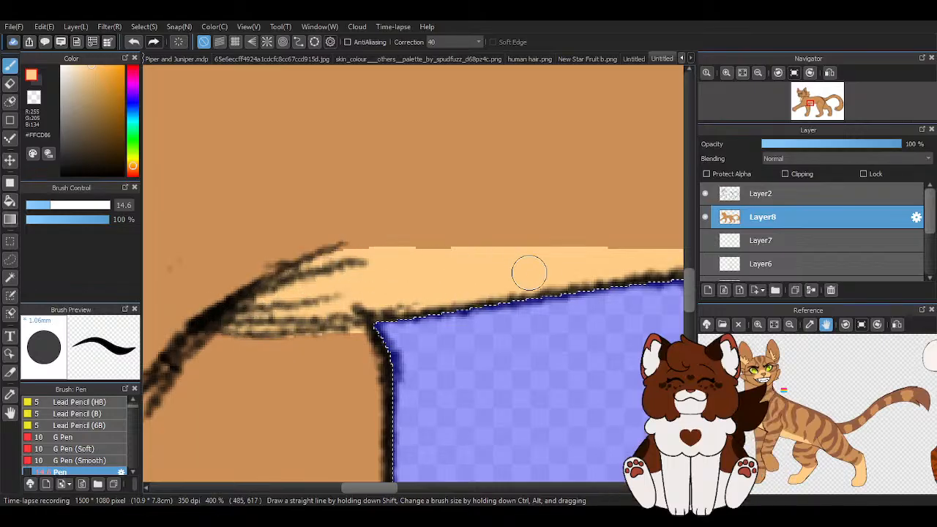
scroll(196, 278, down, 2)
scroll(317, 273, up, 3)
drag(257, 271, 299, 267)
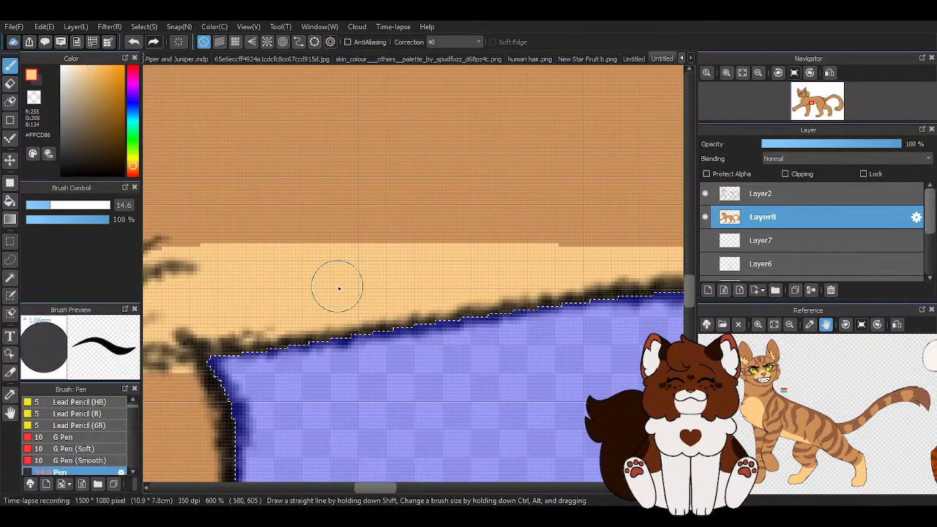
- Cover the cream spilling past the hind-leg line at the belly's end with sampled tan, and re-sample the cream
scroll(329, 288, down, 3)
right_click(596, 274)
scroll(559, 291, up, 2)
drag(523, 276, 491, 283)
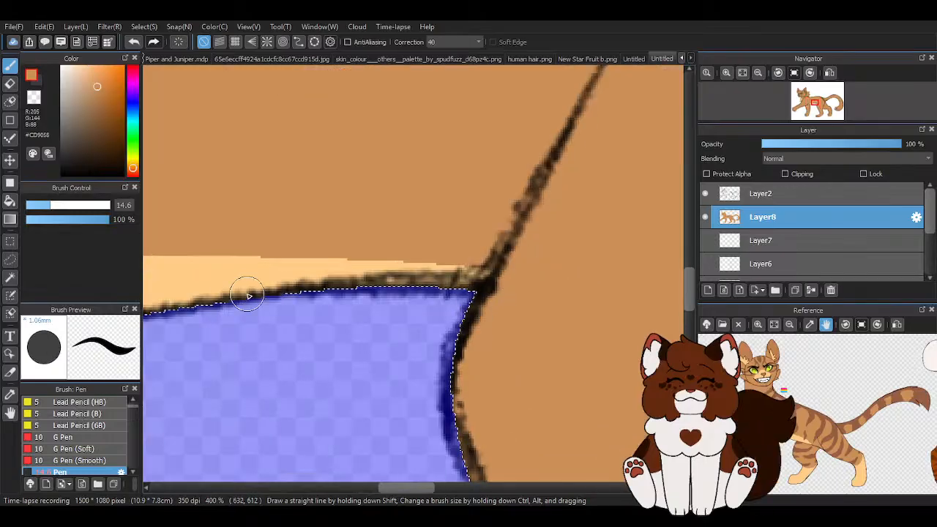
right_click(193, 272)
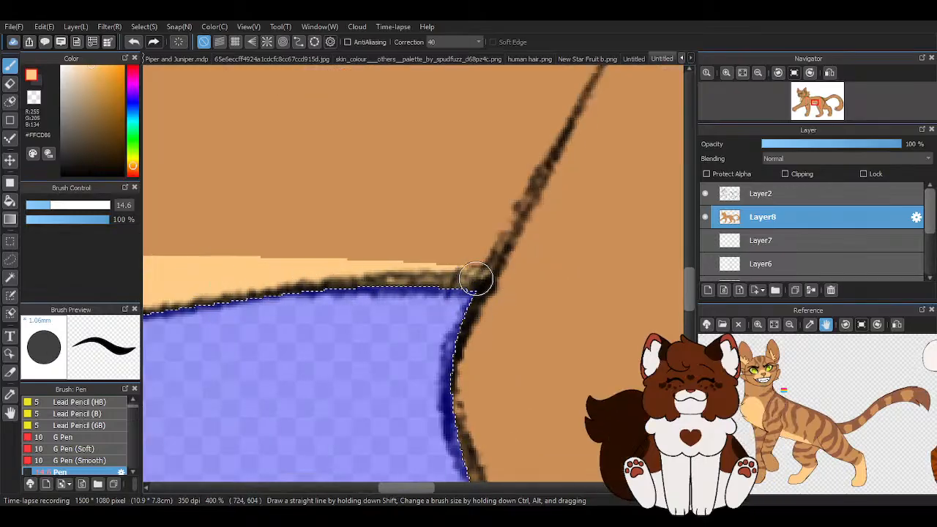
- Clean up the cream overlapping the shoulder line beside the chest tuft with tan, and pick the cream again
scroll(475, 278, down, 7)
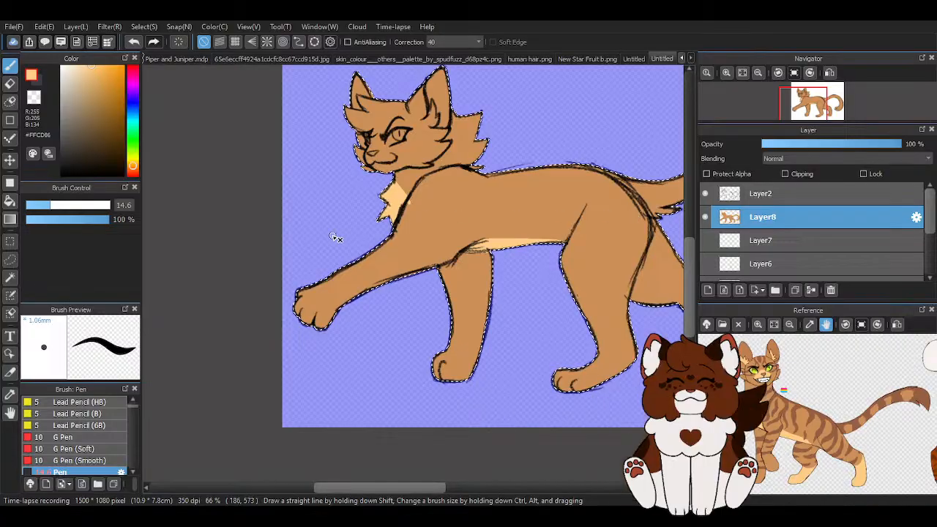
scroll(335, 237, up, 3)
right_click(259, 217)
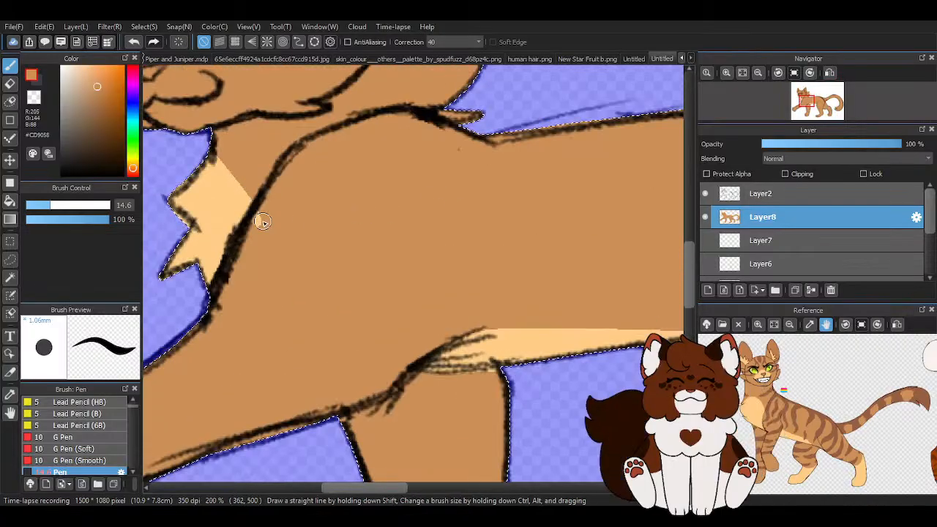
right_click(220, 199)
scroll(505, 332, down, 3)
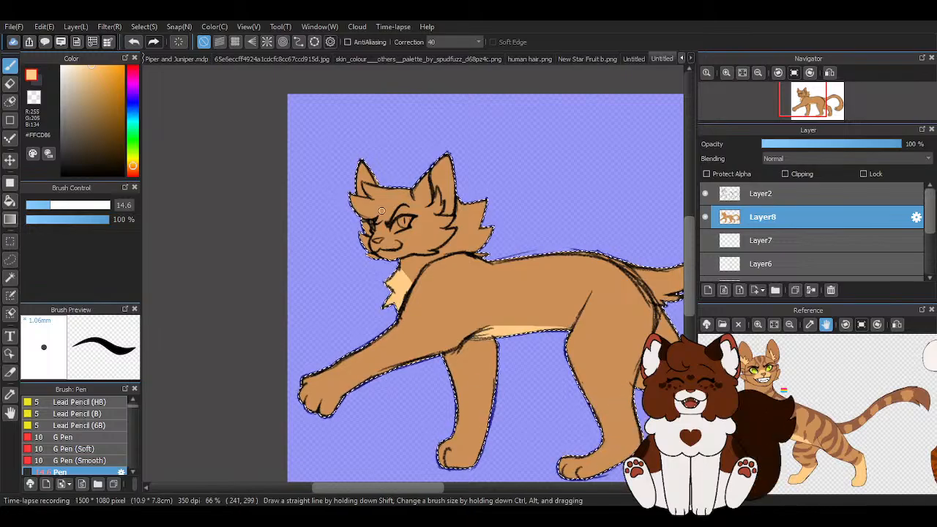
- Paint the muzzle around the nose and the chin below the mouth in cream
scroll(381, 235, up, 5)
mouse_move(309, 184)
mouse_down()
mouse_move(421, 223)
mouse_move(437, 218)
mouse_up()
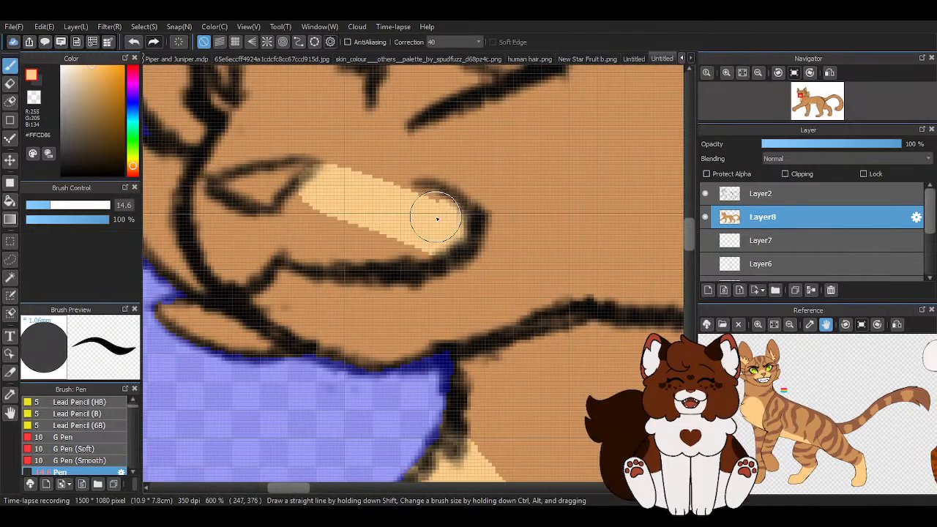
mouse_move(323, 190)
mouse_down()
mouse_move(308, 228)
mouse_move(341, 244)
mouse_up()
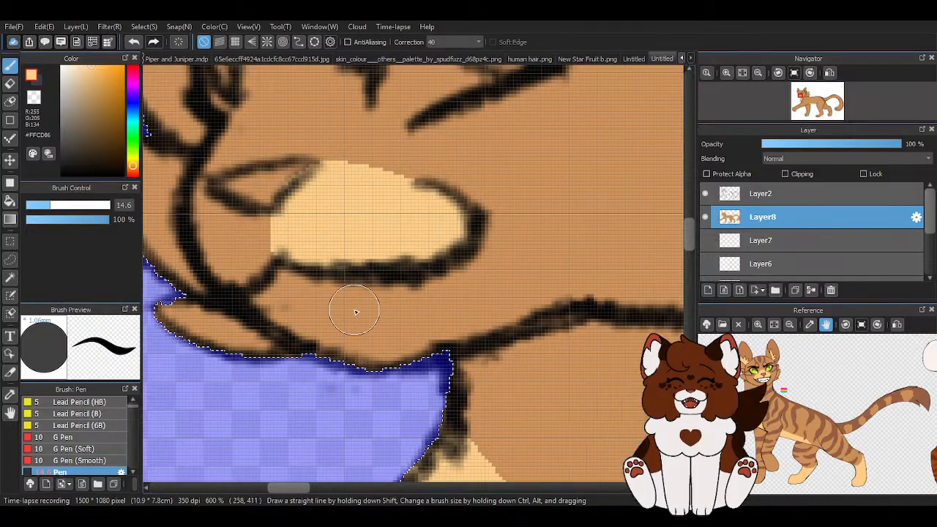
mouse_move(265, 254)
mouse_down()
mouse_move(240, 216)
mouse_move(221, 205)
mouse_move(210, 216)
mouse_move(233, 267)
mouse_move(254, 267)
mouse_move(292, 228)
mouse_up()
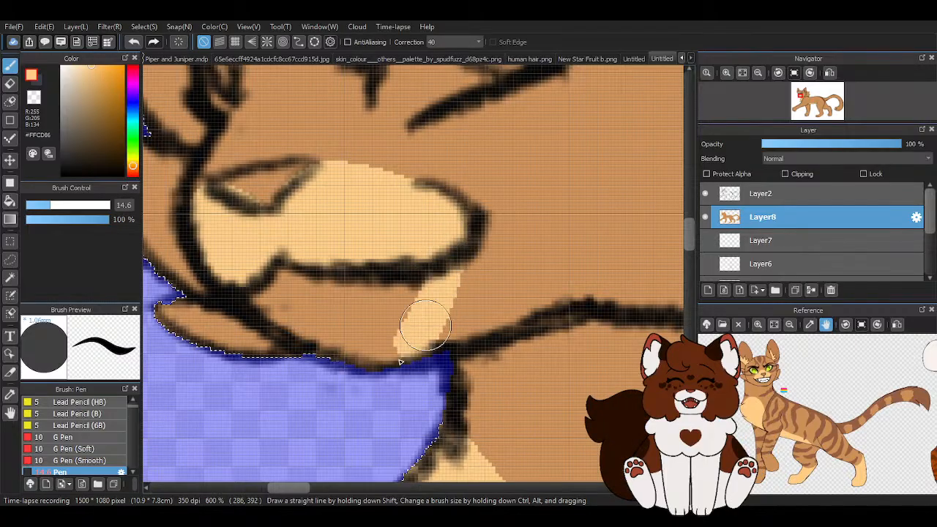
drag(293, 277, 276, 284)
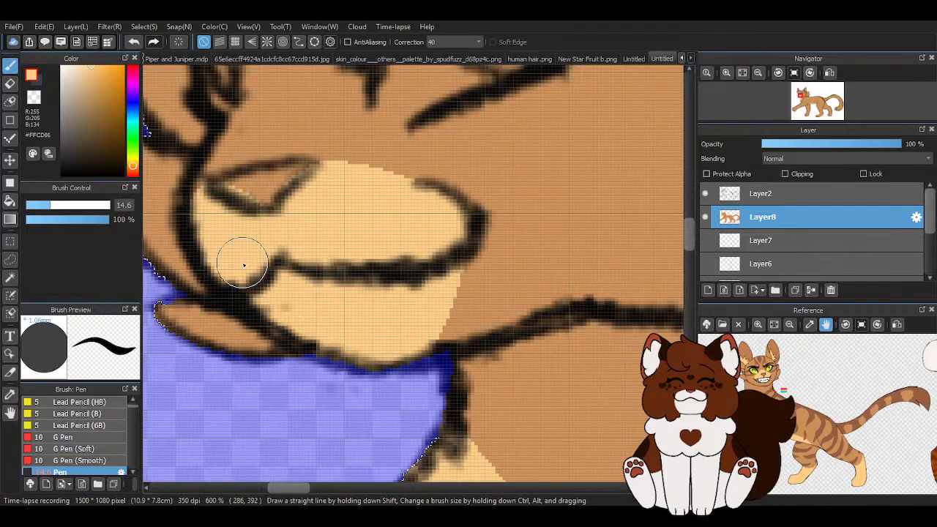
scroll(348, 347, down, 10)
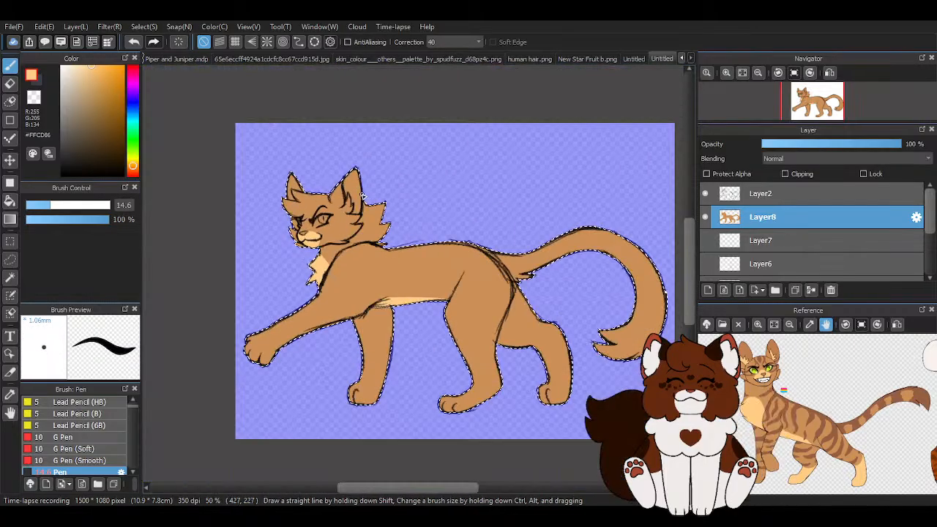
scroll(361, 196, up, 6)
scroll(350, 209, down, 5)
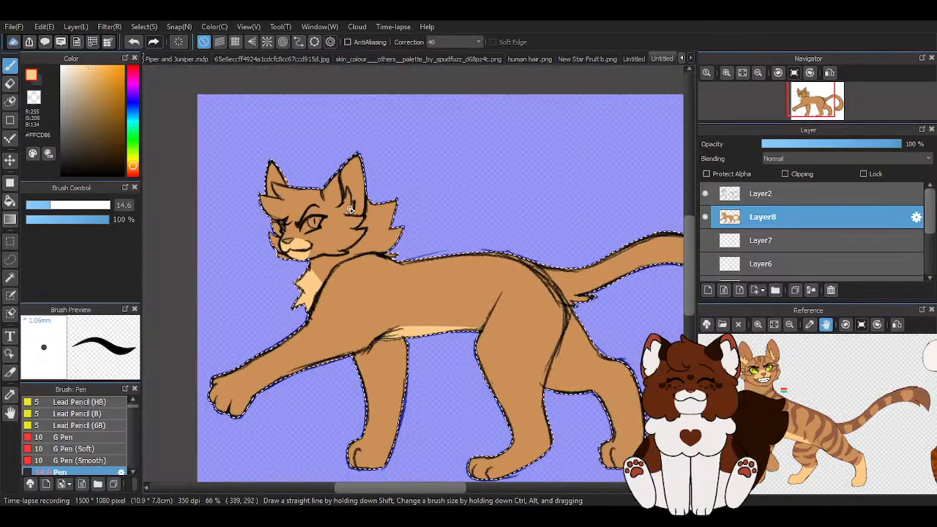
scroll(350, 209, down, 1)
key(ctrl+d)
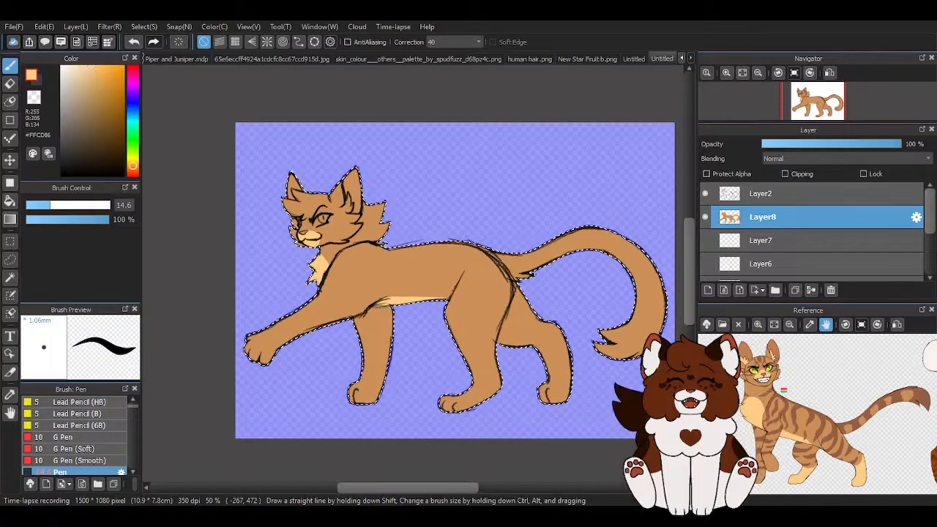
- Paint the toes and underside of the near hind paw in cream, continuing along the sole up to the heel
scroll(461, 399, up, 5)
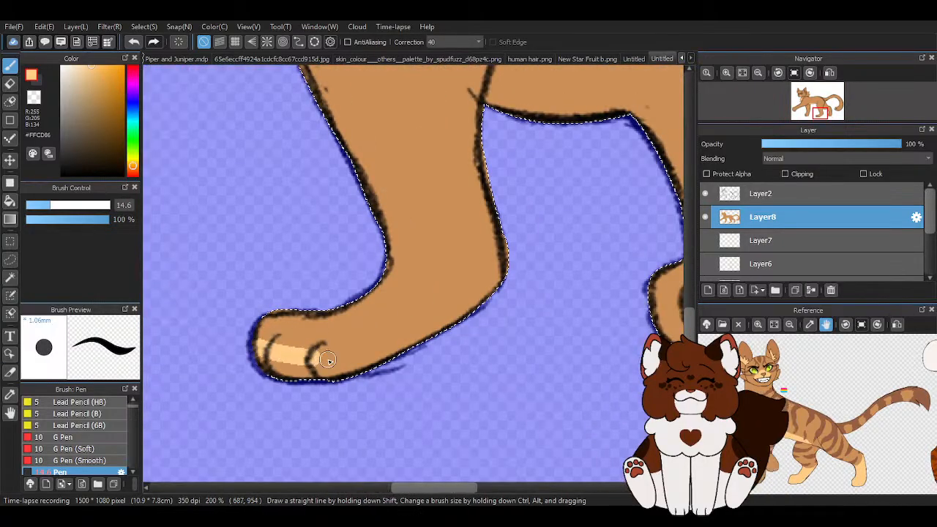
mouse_move(328, 360)
mouse_down()
mouse_move(383, 354)
mouse_move(508, 268)
mouse_up()
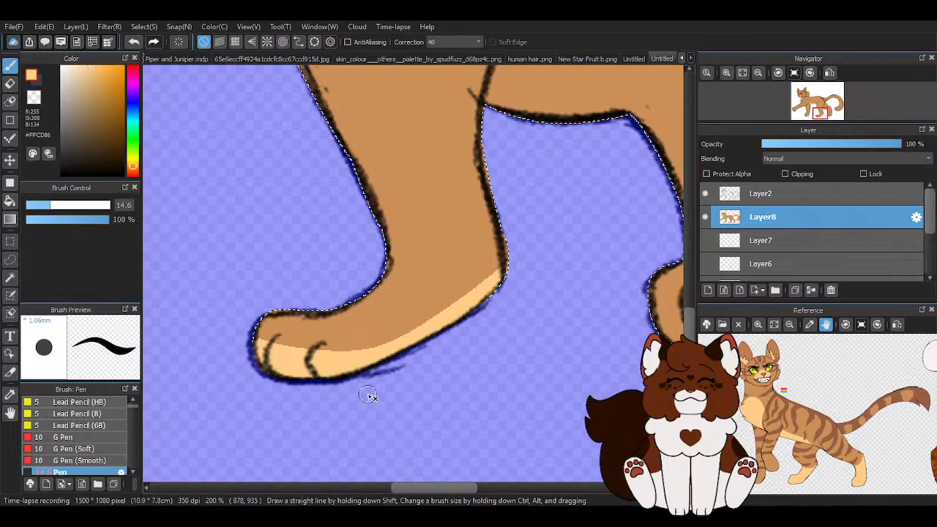
scroll(286, 371, down, 2)
- Paint the far hind paw cream and run a widened cream band up the back of the leg to the hock
scroll(545, 294, up, 2)
scroll(475, 94, down, 1)
scroll(474, 90, up, 1)
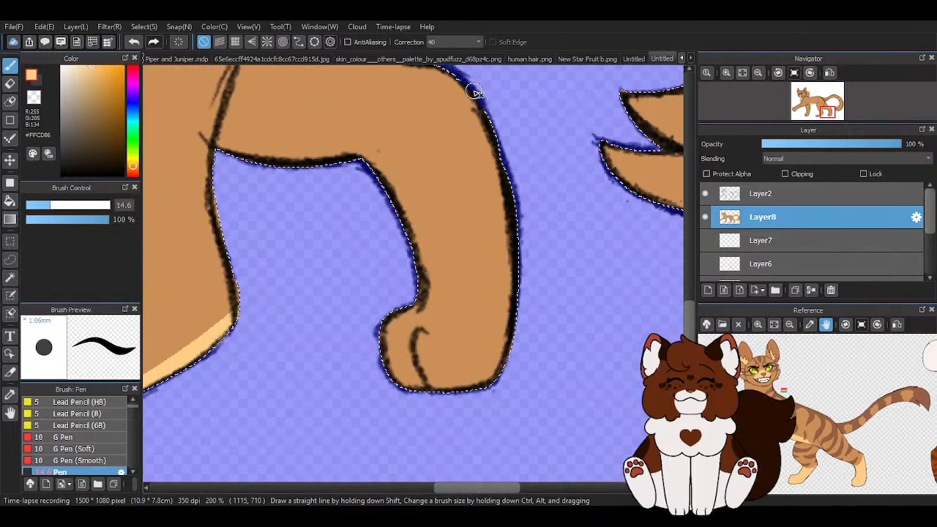
mouse_move(473, 96)
mouse_down()
mouse_move(510, 256)
mouse_move(448, 345)
mouse_up()
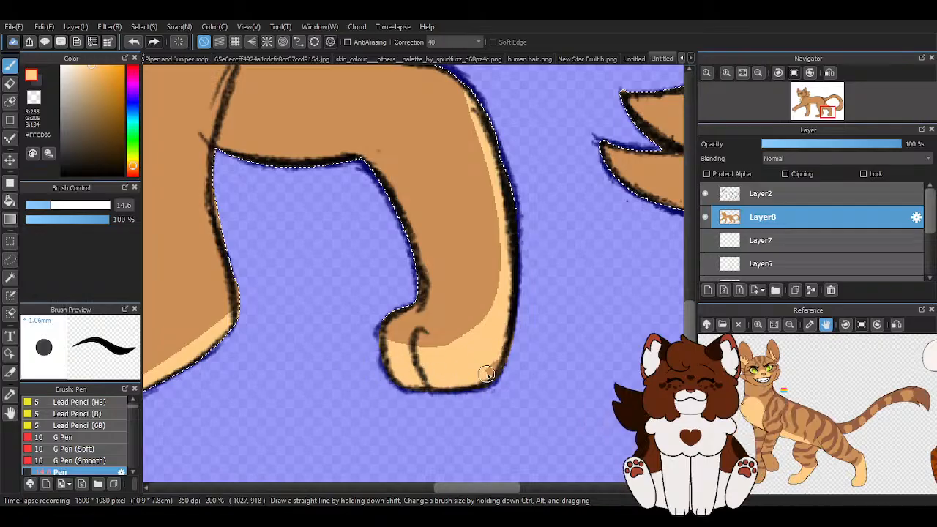
scroll(487, 220, down, 1)
scroll(454, 139, up, 1)
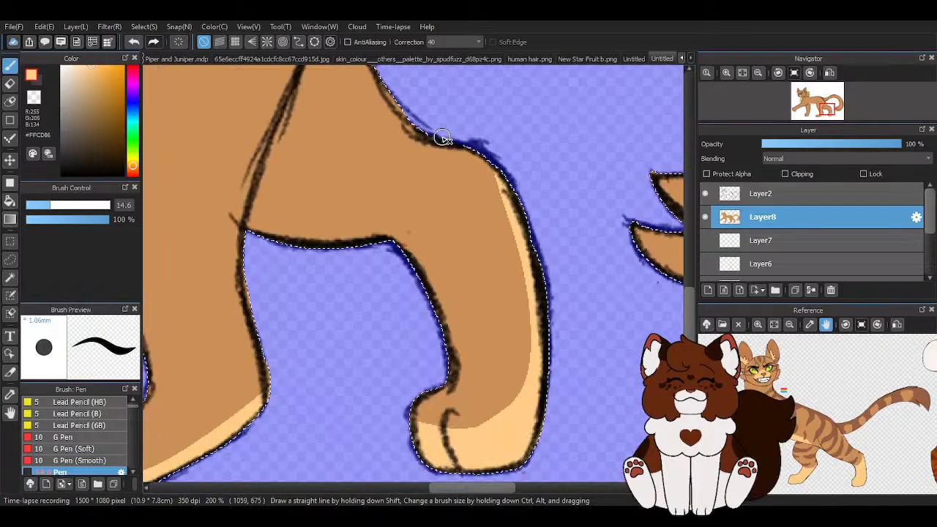
mouse_move(498, 196)
mouse_down()
mouse_move(521, 372)
mouse_move(482, 416)
mouse_up()
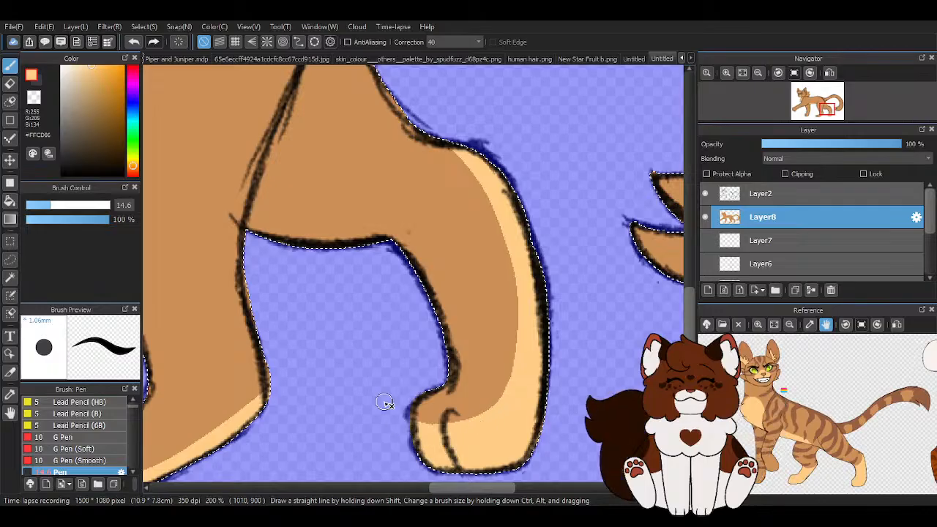
- Sample the tan and smooth the inner boundary of the cream marking on the far hind leg and paw
scroll(412, 348, down, 1)
scroll(463, 366, up, 2)
right_click(425, 304)
mouse_move(302, 417)
mouse_down()
mouse_move(374, 421)
mouse_move(430, 399)
mouse_move(444, 277)
mouse_up()
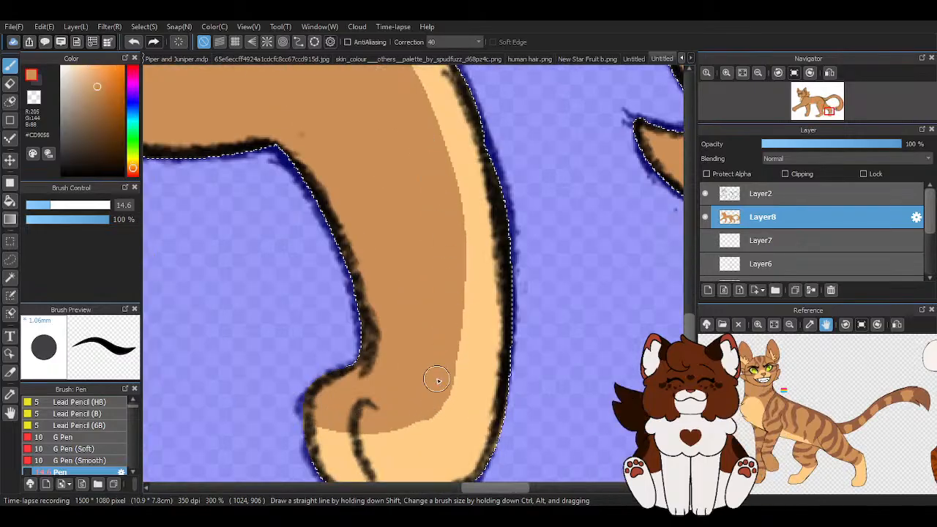
- Sample the cream and paint a band down the back edge of the standing front leg, widening across its paw and toes
right_click(476, 316)
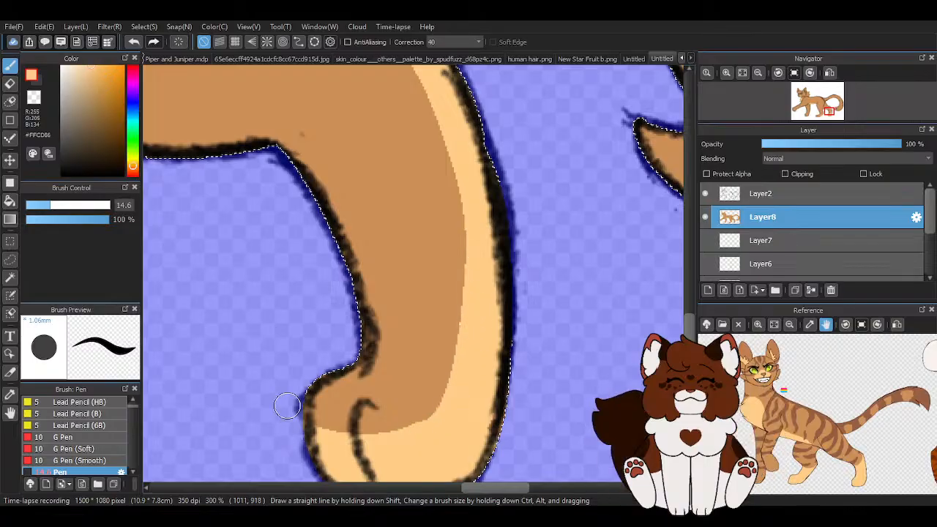
scroll(379, 401, down, 6)
scroll(410, 371, up, 5)
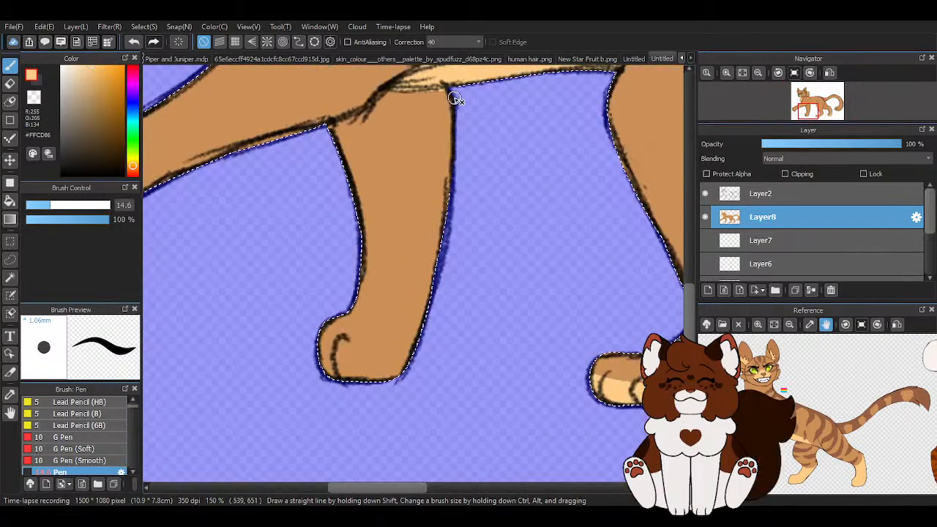
mouse_move(450, 124)
mouse_down()
mouse_move(432, 261)
mouse_move(388, 351)
mouse_up()
scroll(370, 341, up, 1)
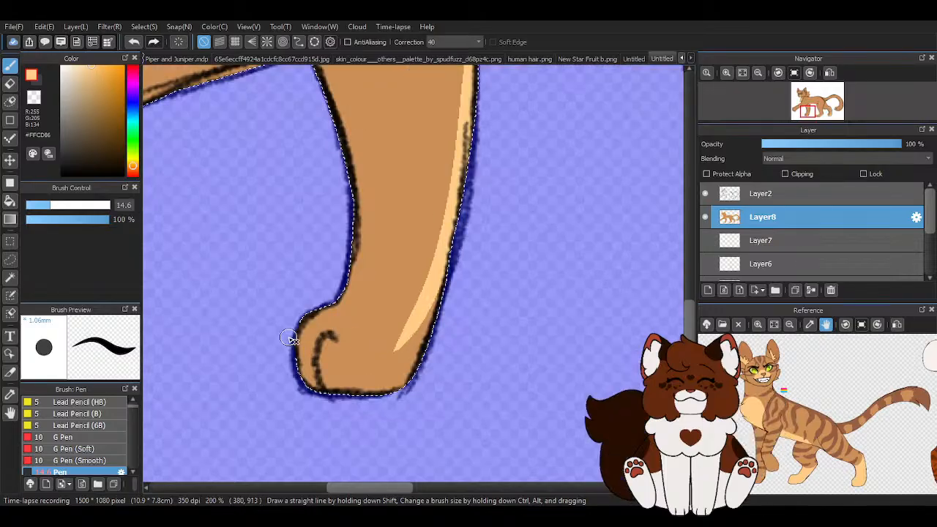
mouse_move(322, 357)
mouse_down()
mouse_move(386, 355)
mouse_move(452, 221)
mouse_up()
drag(437, 315, 394, 380)
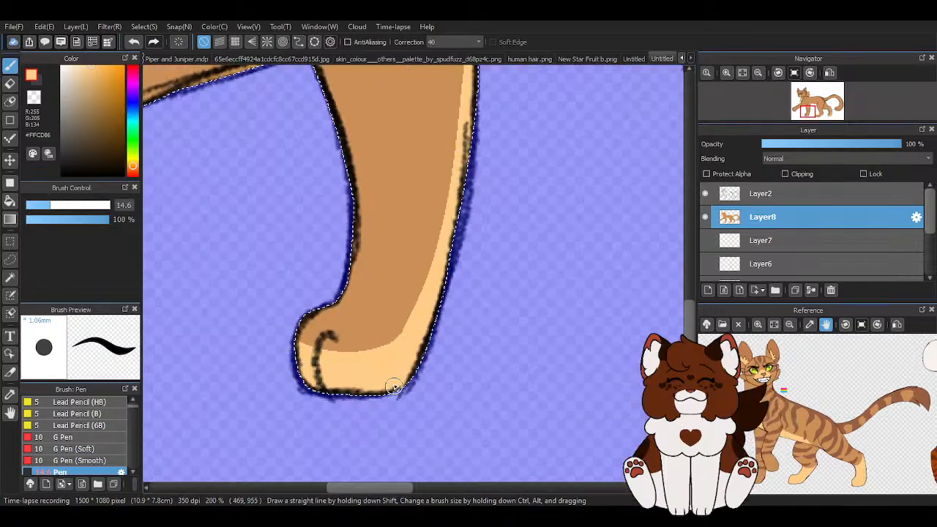
scroll(394, 388, down, 1)
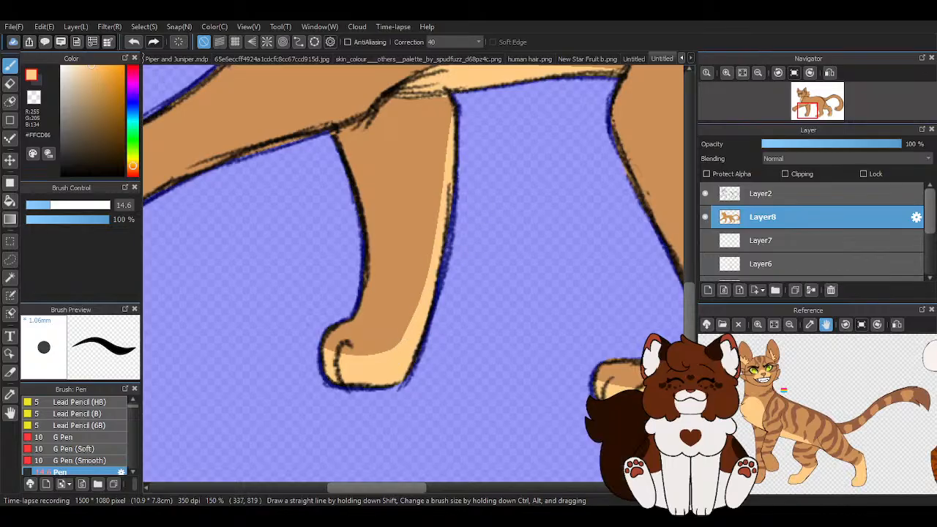
key(ctrl+d)
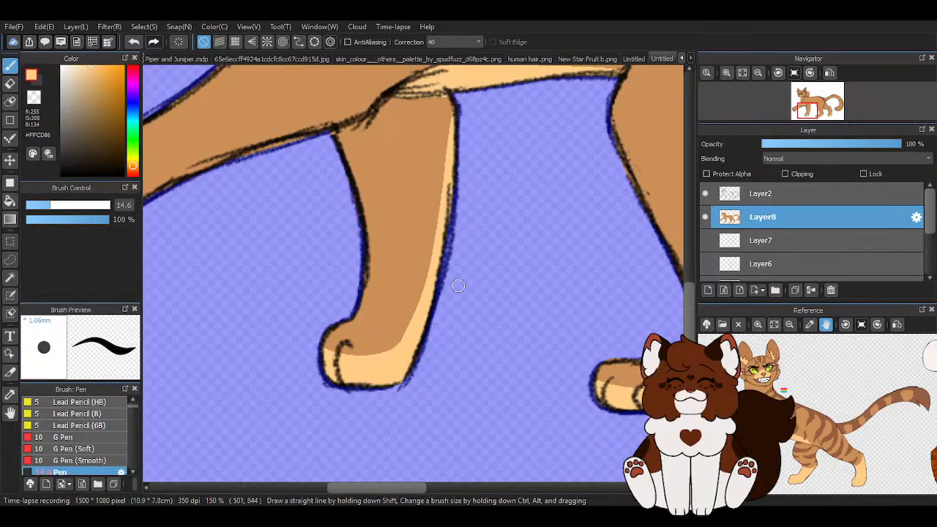
- Paint the toes of the raised front paw in cream with a curved upper boundary
scroll(594, 307, down, 2)
scroll(415, 225, up, 1)
scroll(413, 226, up, 3)
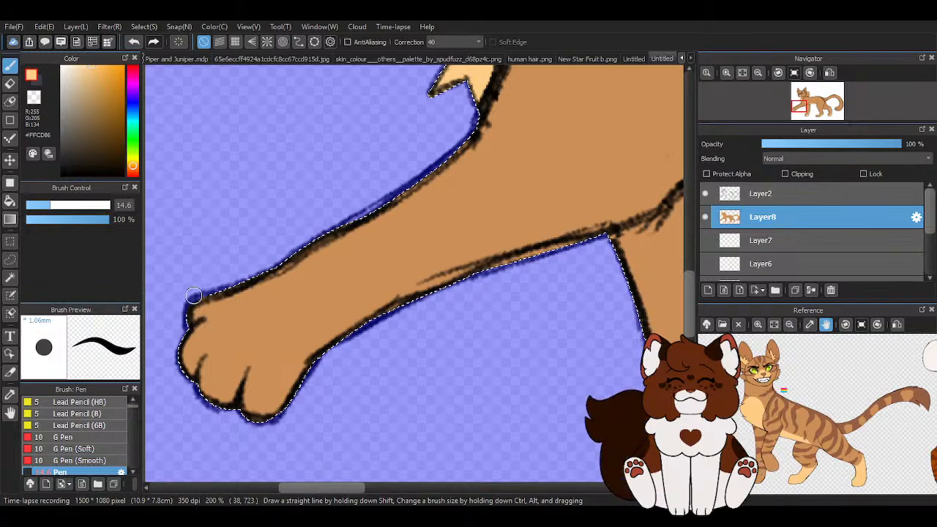
mouse_move(193, 326)
mouse_down()
mouse_move(212, 358)
mouse_move(345, 376)
mouse_move(277, 391)
mouse_move(187, 345)
mouse_up()
click(285, 373)
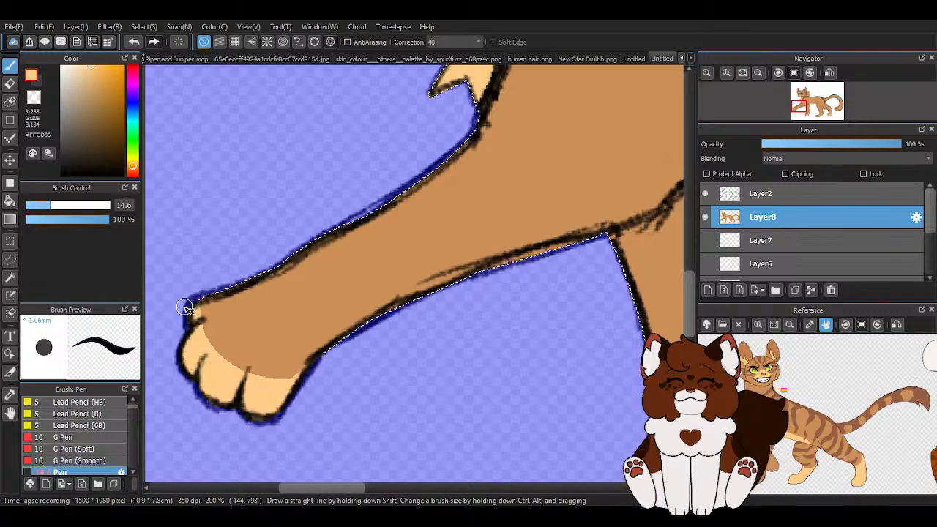
scroll(191, 410, down, 3)
scroll(331, 302, down, 1)
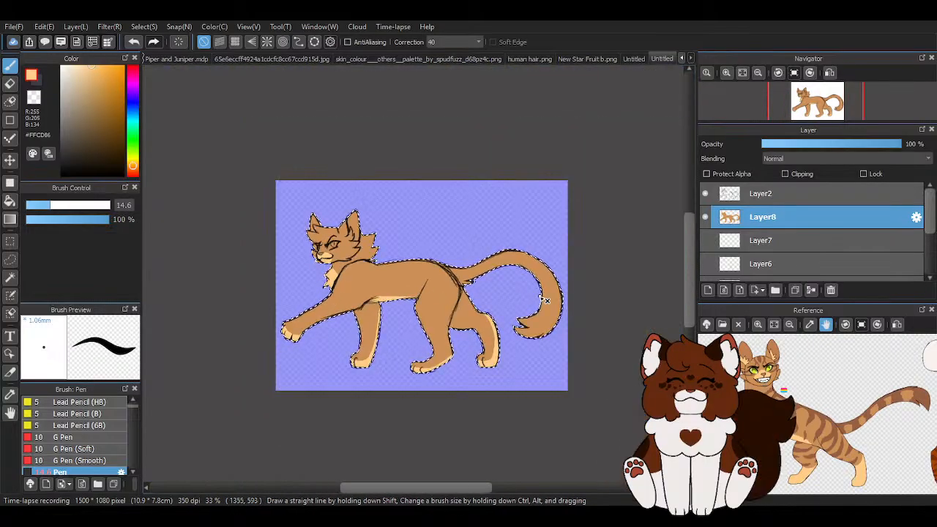
- Fill the inner fur area of the near ear with cream, down to the ear's base
scroll(336, 239, up, 3)
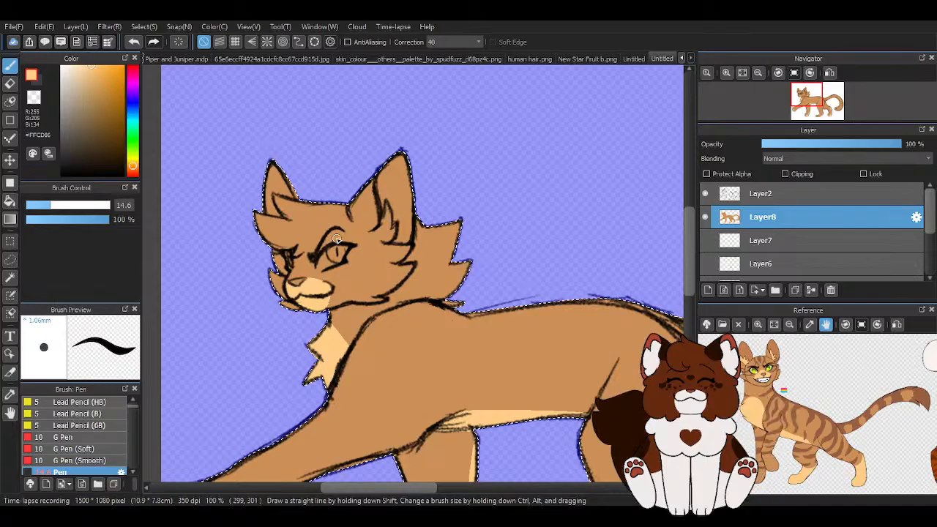
scroll(336, 238, up, 5)
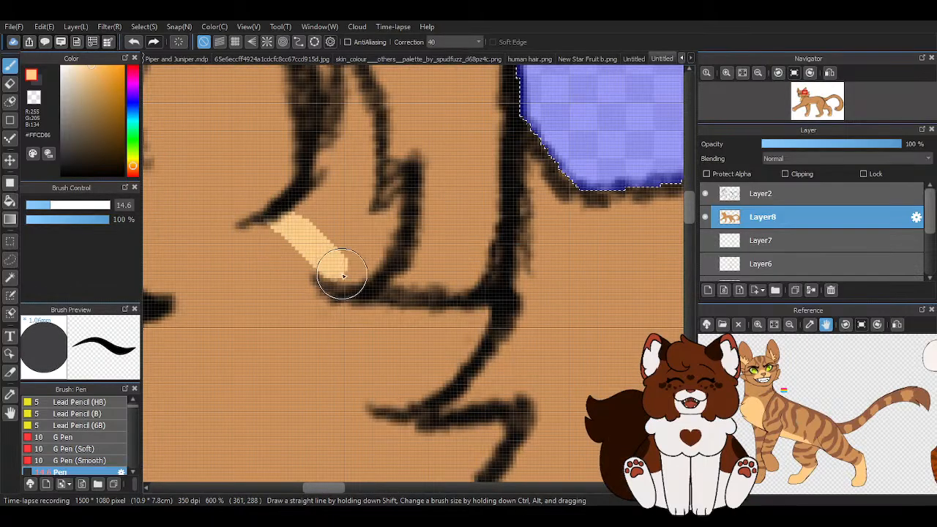
mouse_move(342, 275)
mouse_down()
mouse_move(383, 261)
mouse_move(366, 266)
mouse_move(380, 230)
mouse_up()
mouse_move(346, 163)
mouse_down()
mouse_move(317, 208)
mouse_move(319, 227)
mouse_move(308, 215)
mouse_move(355, 195)
mouse_up()
scroll(340, 245, down, 1)
mouse_move(344, 146)
mouse_down()
mouse_move(353, 199)
mouse_move(348, 126)
mouse_move(329, 200)
mouse_up()
scroll(392, 203, down, 3)
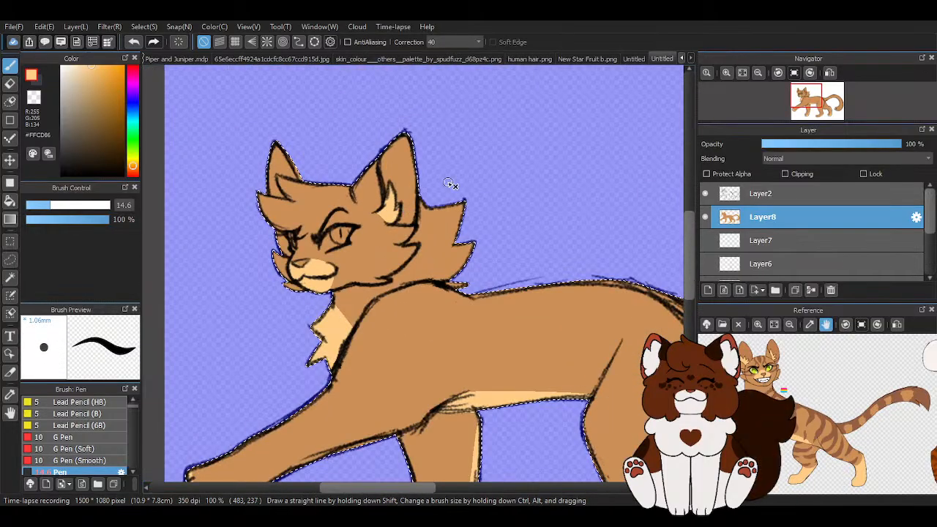
- Add a layer above the base colours and prepare the pen with darker brown #9B6231 at size 9.6
click(708, 290)
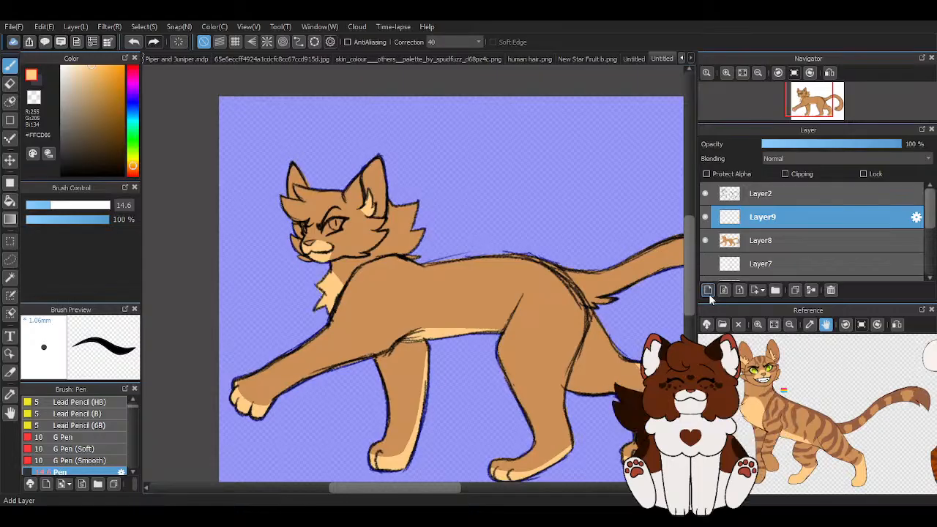
alt+click(435, 283)
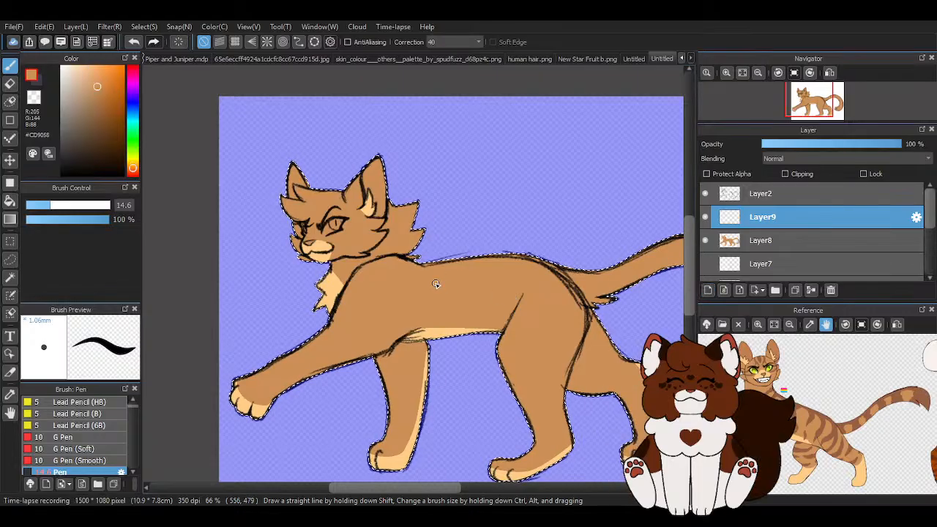
click(103, 109)
click(104, 108)
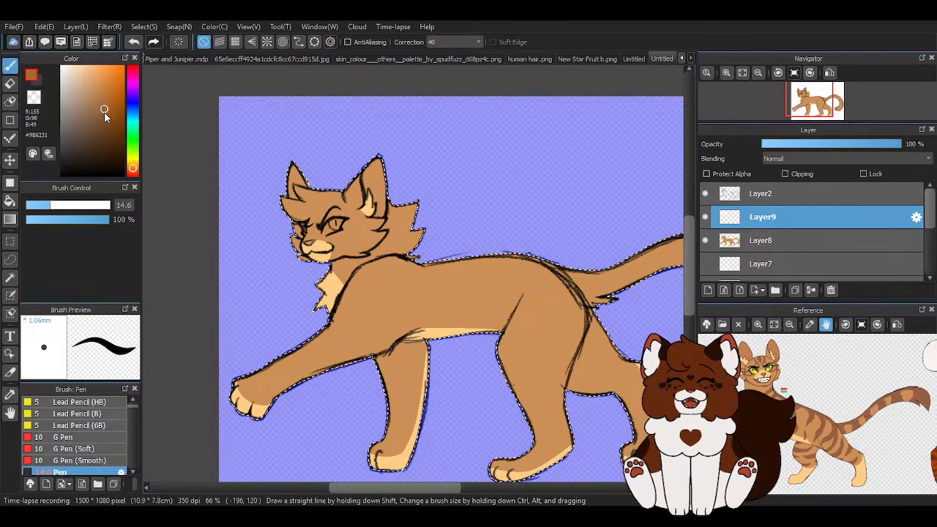
drag(89, 208, 84, 209)
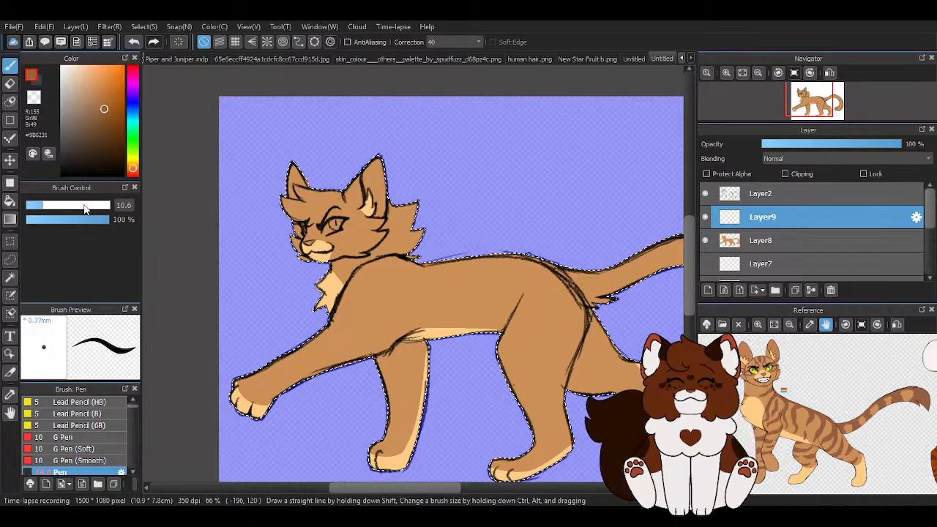
scroll(84, 209, down, 1)
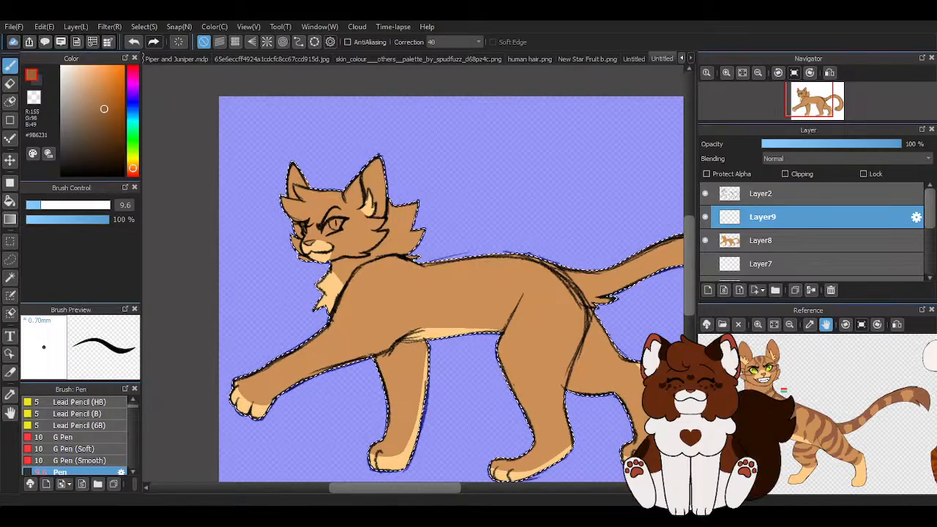
- Try a solid dark brown patch from the outer eye corner to the cheek fur, with two curved stripes below it
scroll(379, 258, up, 6)
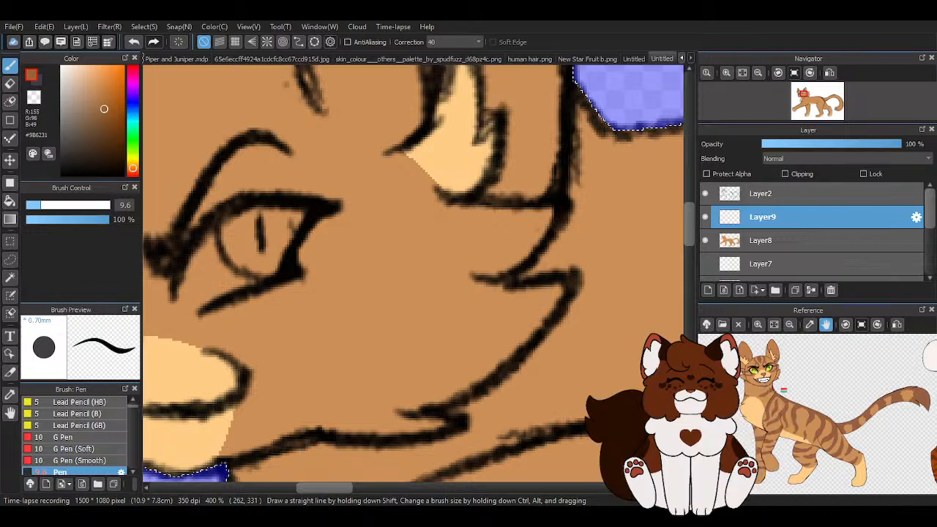
scroll(368, 220, down, 1)
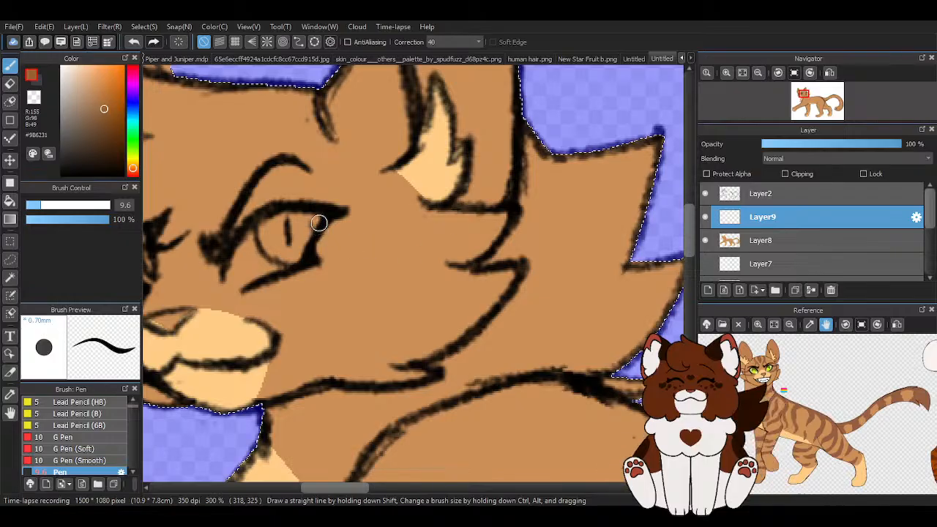
key(ctrl+d)
mouse_move(331, 224)
mouse_down()
mouse_move(374, 254)
mouse_move(482, 248)
mouse_up()
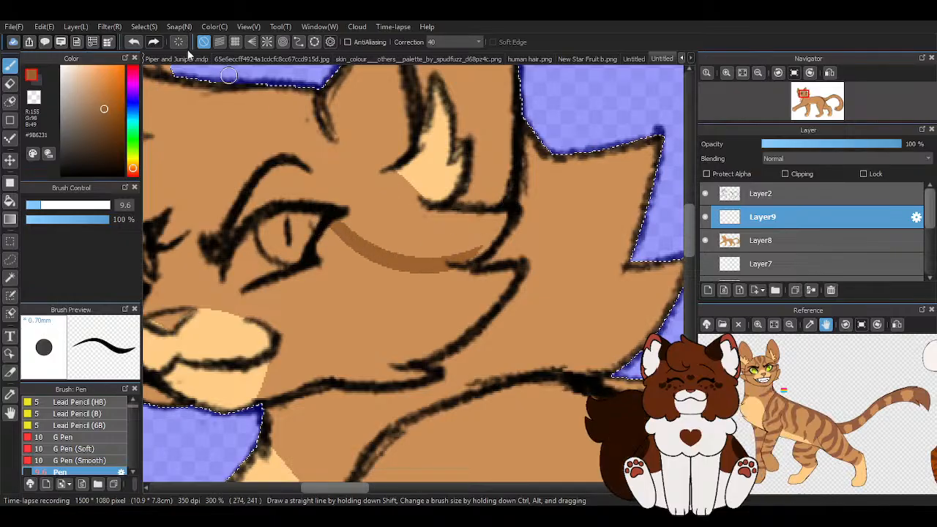
drag(326, 210, 452, 208)
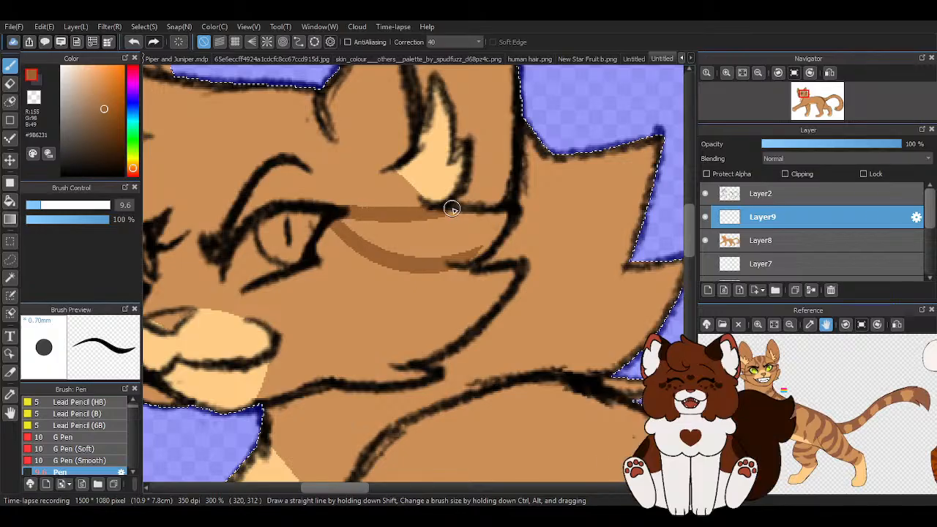
mouse_move(467, 258)
mouse_down()
mouse_move(400, 246)
mouse_move(350, 218)
mouse_move(378, 242)
mouse_up()
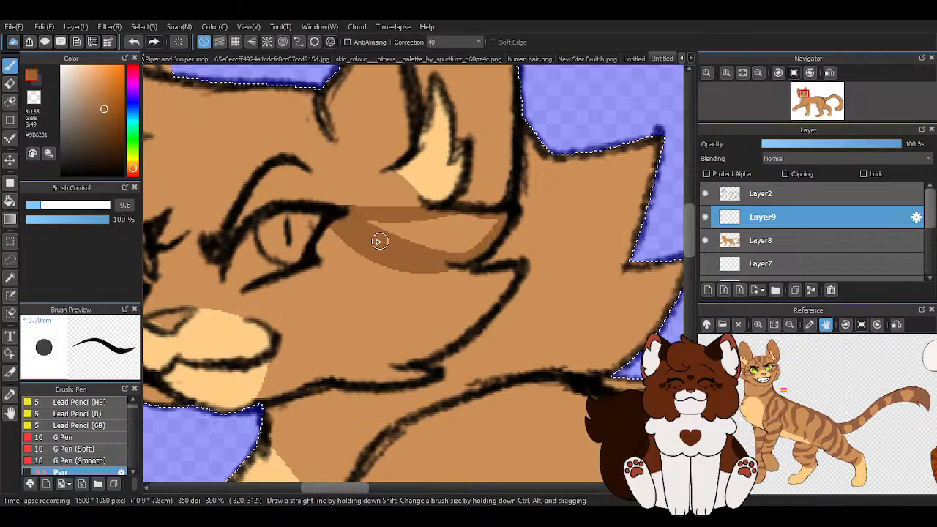
drag(464, 218, 432, 242)
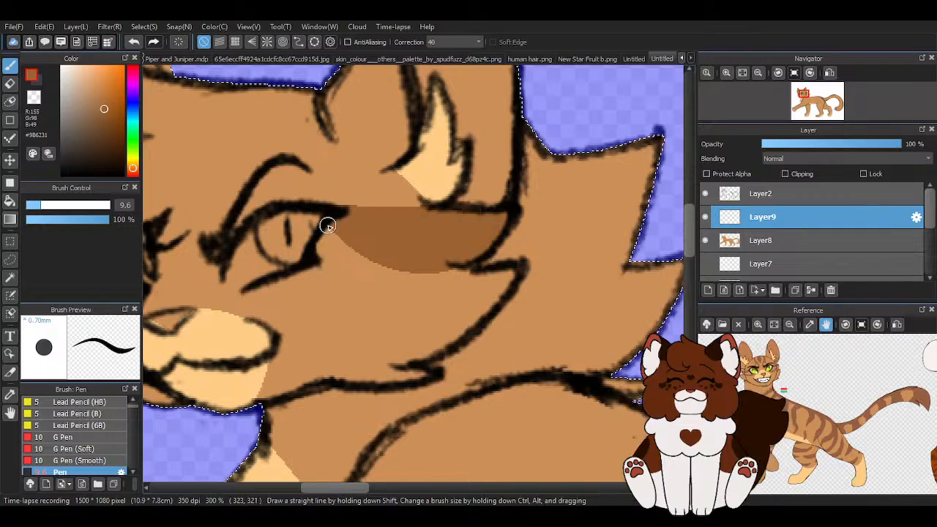
drag(327, 221, 421, 359)
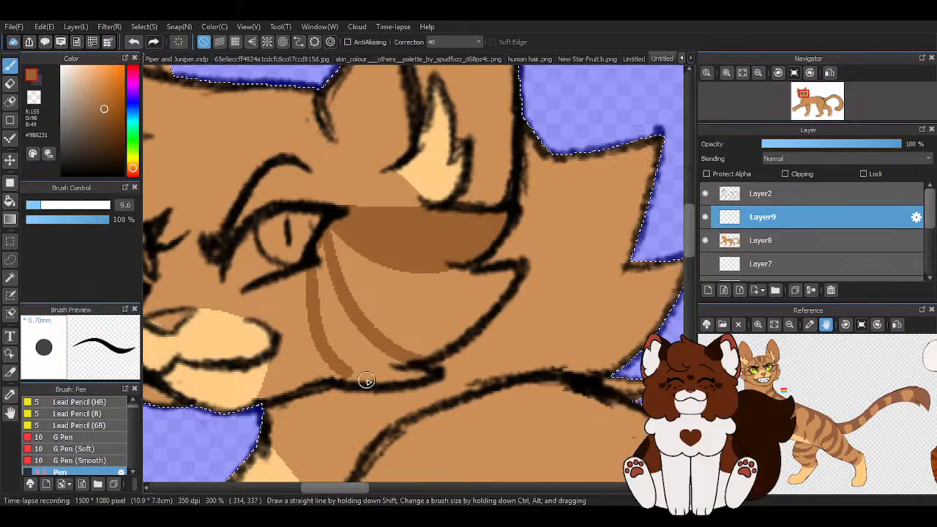
scroll(388, 337, down, 5)
scroll(395, 285, up, 5)
- Undo the dark brown cheek patch and stripes along with the added layer
click(132, 42)
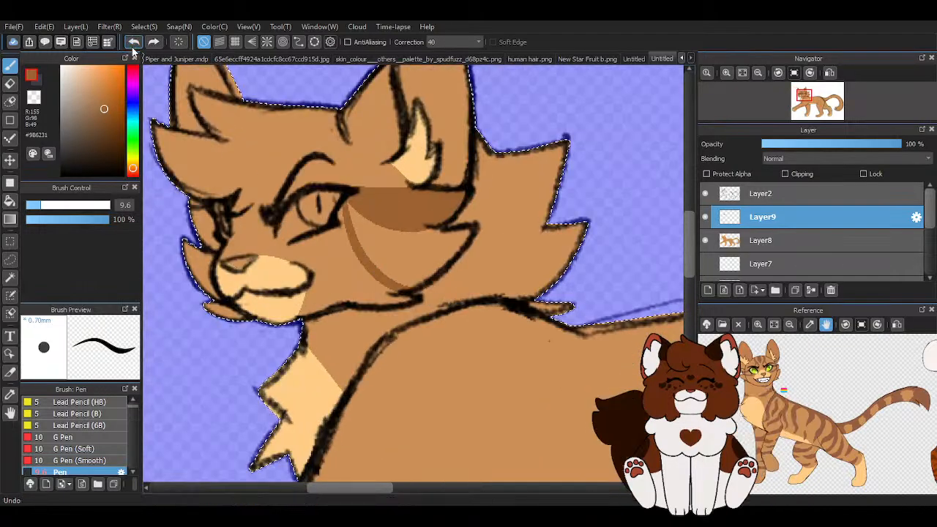
click(132, 42)
click(133, 42)
click(132, 42)
click(133, 42)
- Try thin curved brown stripes fanning from the outer eye corner across the cheek, and undo them
scroll(303, 215, up, 2)
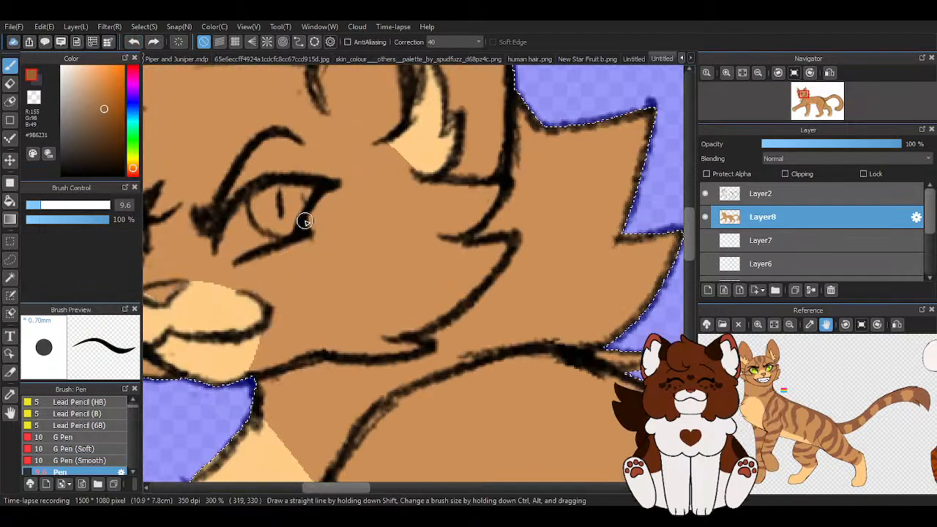
drag(312, 232, 415, 329)
mouse_move(303, 229)
mouse_down()
mouse_move(305, 286)
mouse_move(338, 346)
mouse_up()
mouse_move(303, 222)
mouse_down()
mouse_move(359, 245)
mouse_move(494, 211)
mouse_up()
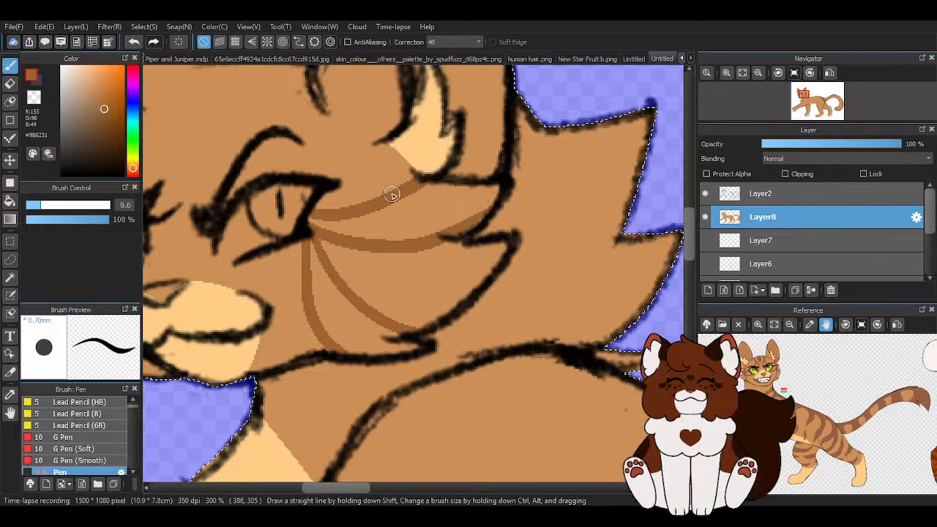
scroll(388, 194, down, 3)
click(132, 41)
click(138, 44)
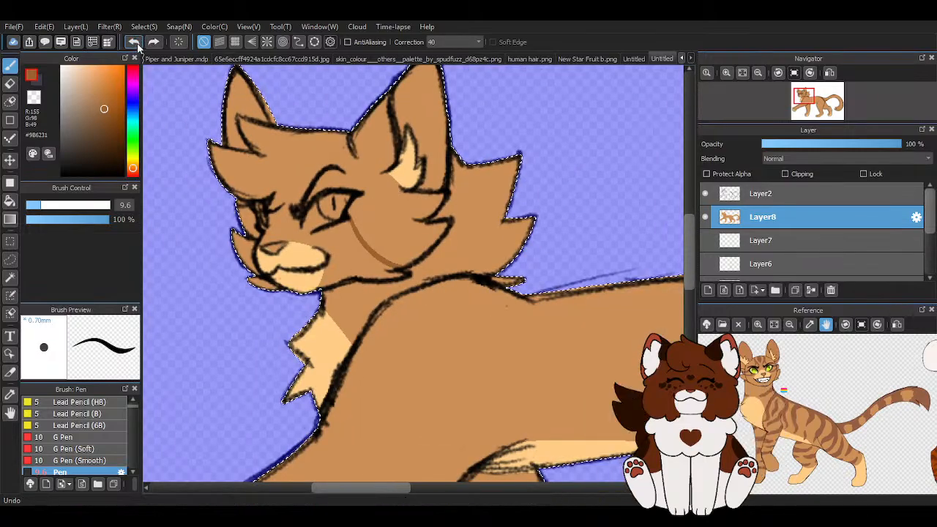
click(138, 45)
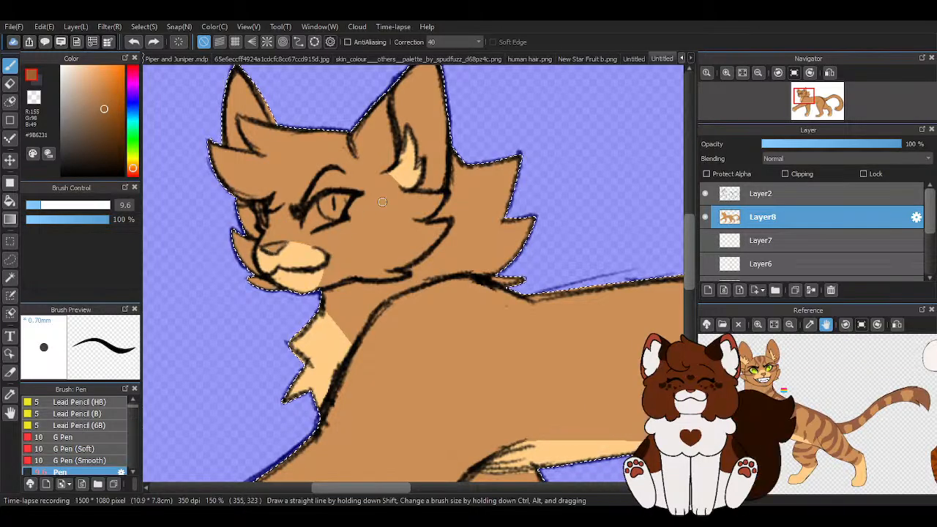
- Paint a solid dark brown patch from the outer eye corner to the upper cheek fur, with two curved stripes beneath it
scroll(348, 213, up, 3)
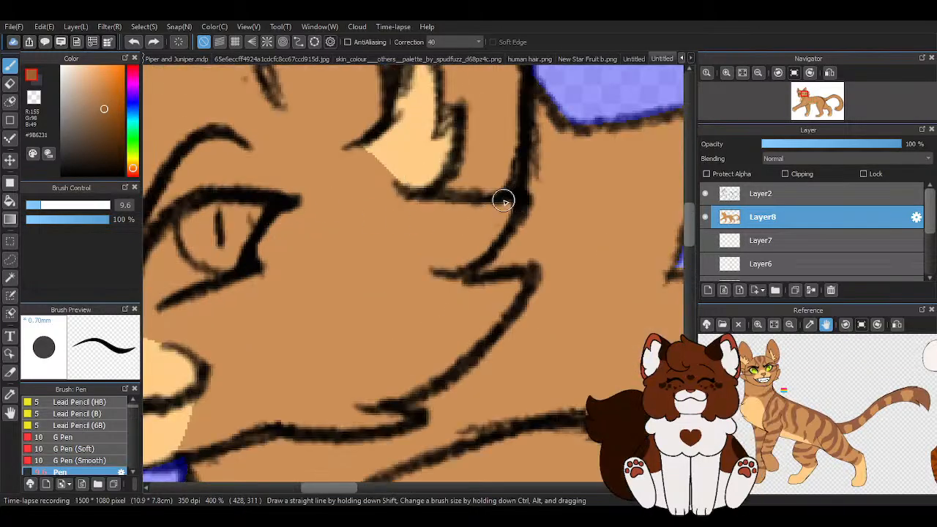
mouse_move(506, 206)
mouse_down()
mouse_move(351, 212)
mouse_move(272, 198)
mouse_up()
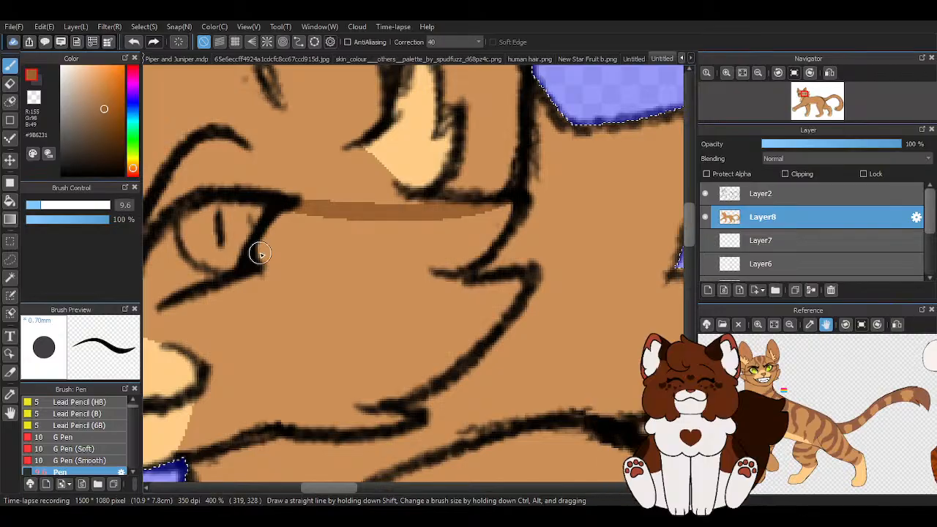
drag(257, 283, 370, 401)
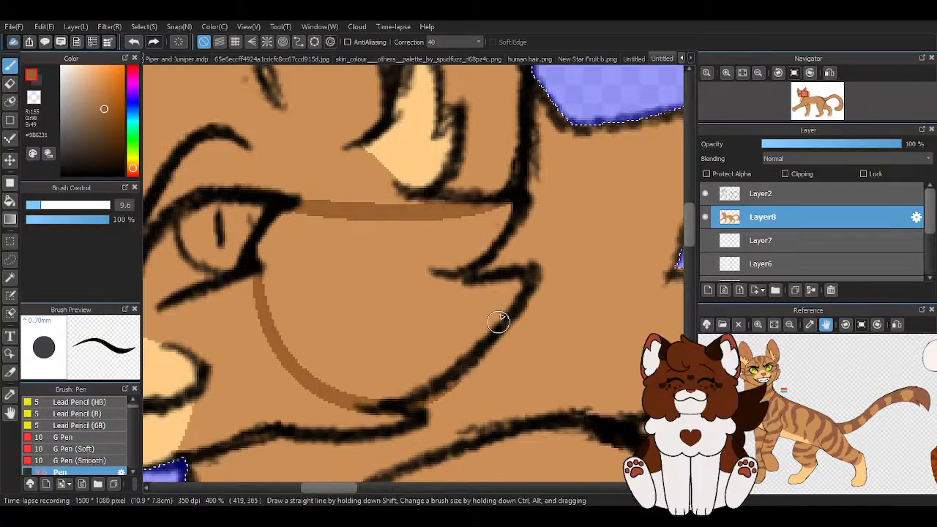
mouse_move(265, 240)
mouse_down()
mouse_move(359, 340)
mouse_move(533, 272)
mouse_up()
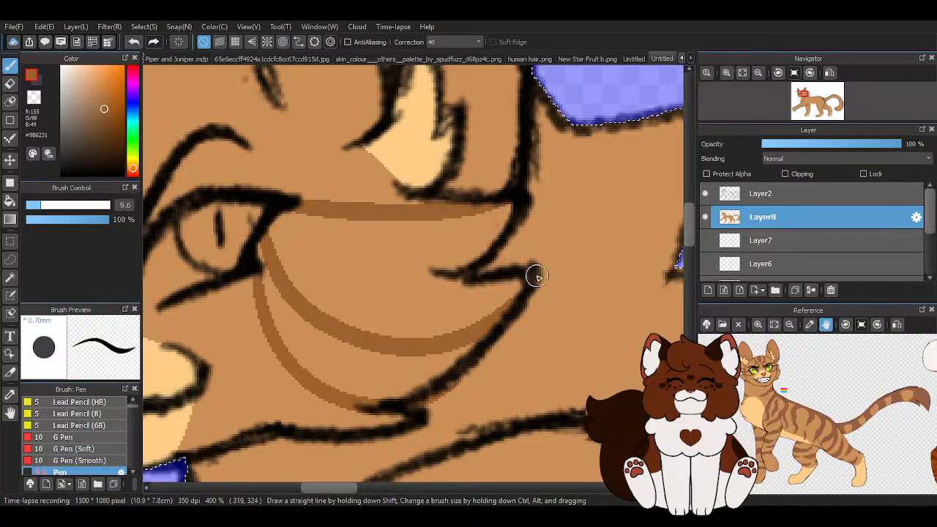
mouse_move(263, 232)
mouse_down()
mouse_move(357, 281)
mouse_move(451, 282)
mouse_move(503, 235)
mouse_move(518, 205)
mouse_move(440, 249)
mouse_move(286, 224)
mouse_up()
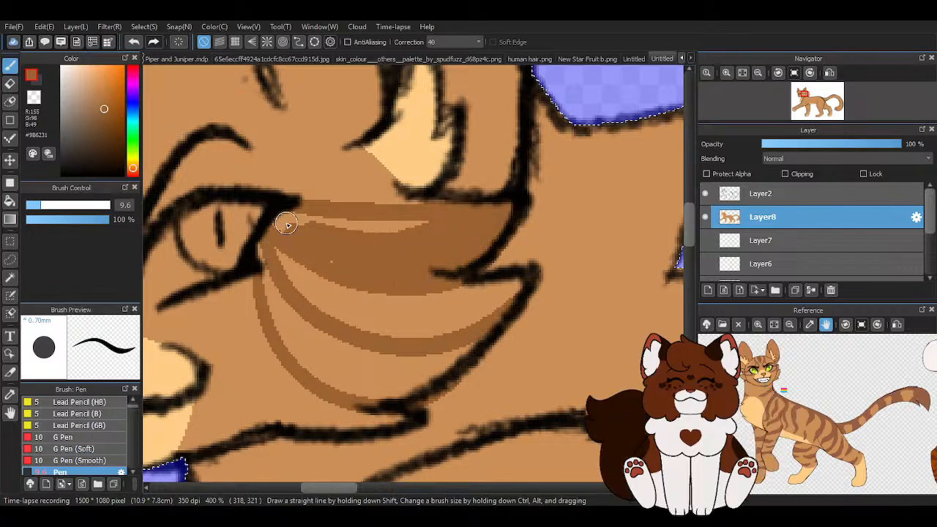
mouse_move(351, 232)
mouse_down()
mouse_move(320, 221)
mouse_move(351, 227)
mouse_up()
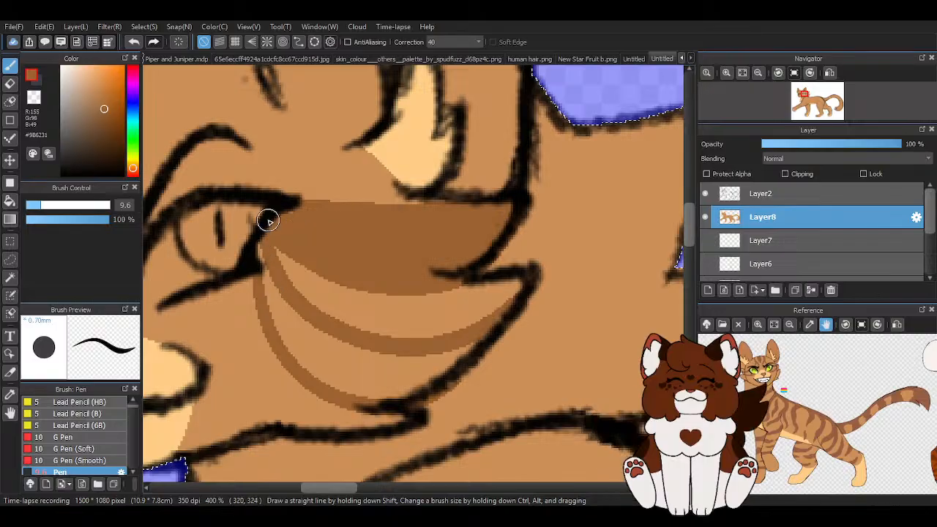
- Try filling the area between the two lower cheek stripes with dark brown to make one broad curved band
mouse_move(262, 253)
mouse_down()
mouse_move(275, 306)
mouse_move(308, 352)
mouse_move(279, 327)
mouse_move(279, 303)
mouse_move(392, 394)
mouse_move(445, 366)
mouse_up()
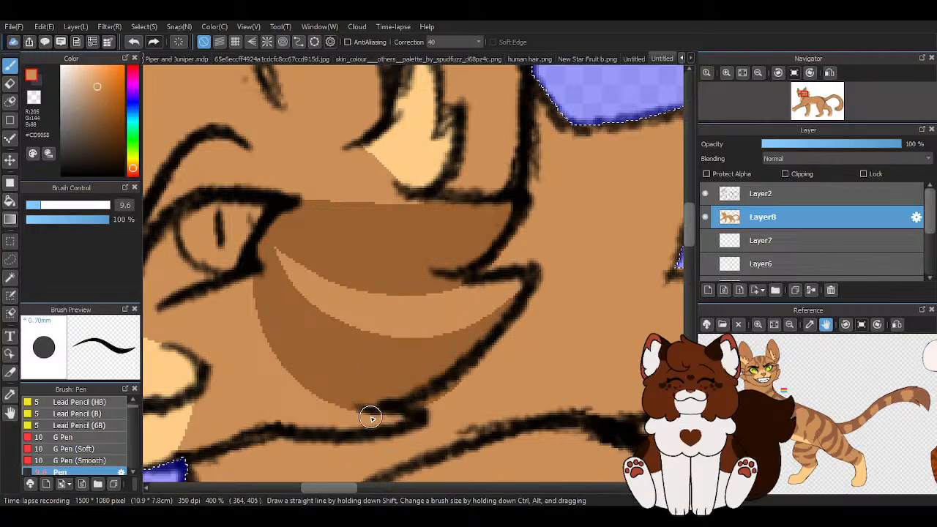
right_click(326, 357)
scroll(356, 284, down, 5)
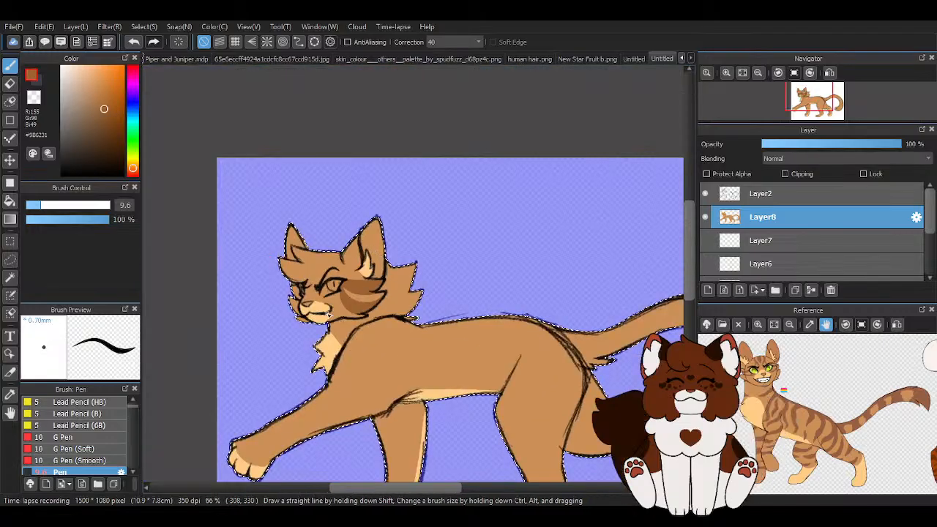
scroll(357, 272, up, 2)
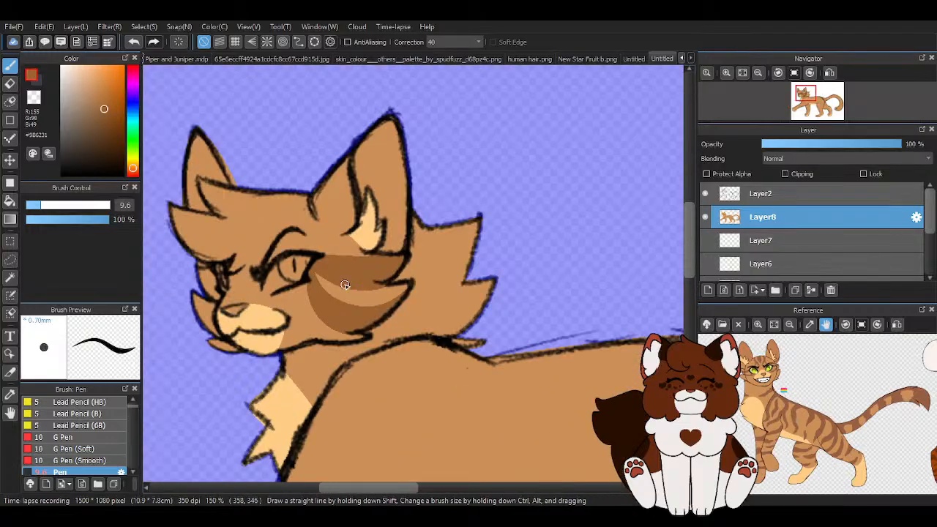
- Undo the broad cheek band, the curved stripes and most of the dark patch beside the eye
click(133, 43)
click(133, 42)
click(133, 43)
click(133, 42)
click(133, 42)
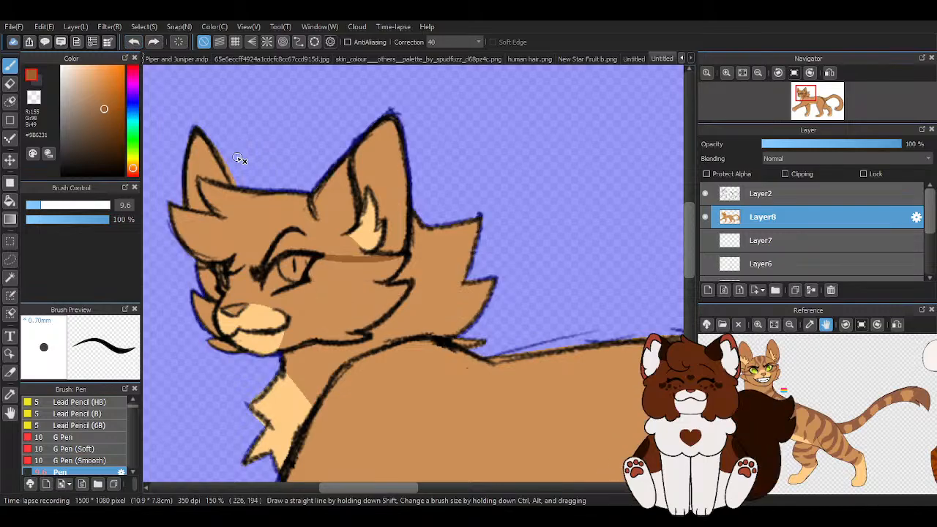
- Try a solid dark brown patch from the outer eye corner to the upper cheek fur, plus a tapered patch at the lower jaw
scroll(325, 198, up, 3)
mouse_move(222, 179)
mouse_down()
mouse_move(295, 238)
mouse_move(384, 255)
mouse_move(432, 218)
mouse_move(459, 176)
mouse_move(371, 248)
mouse_move(259, 192)
mouse_up()
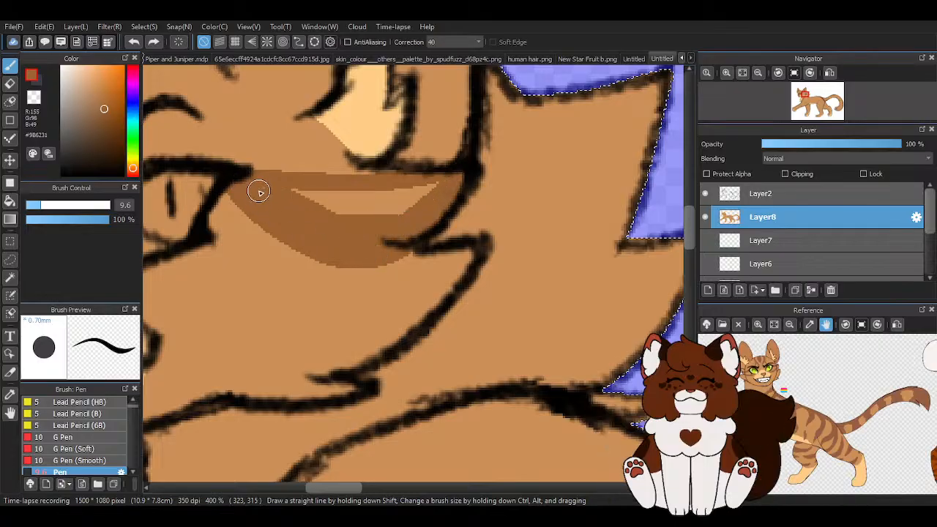
mouse_move(419, 200)
mouse_down()
mouse_move(353, 209)
mouse_move(306, 198)
mouse_up()
scroll(461, 187, down, 1)
scroll(340, 304, up, 1)
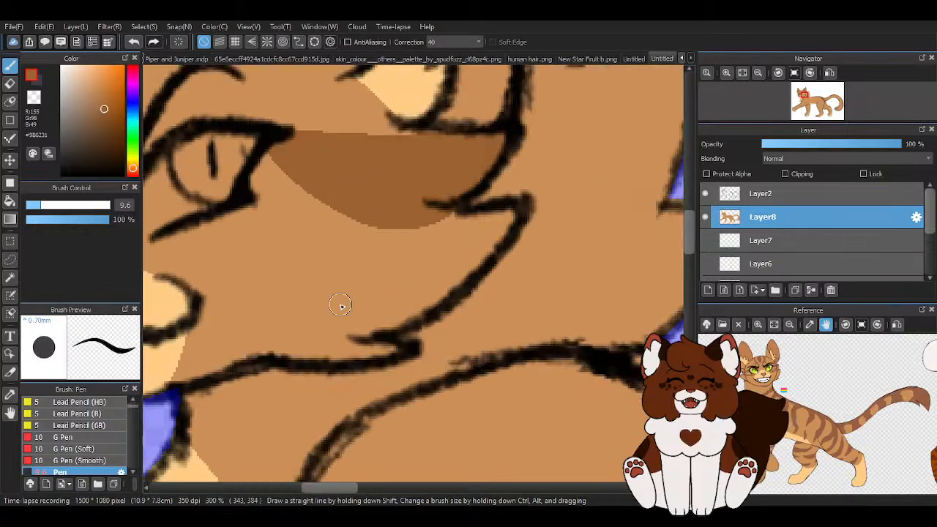
mouse_move(364, 331)
mouse_down()
mouse_move(244, 245)
mouse_move(298, 351)
mouse_move(374, 357)
mouse_move(389, 347)
mouse_move(331, 350)
mouse_up()
scroll(332, 350, down, 2)
scroll(407, 255, up, 2)
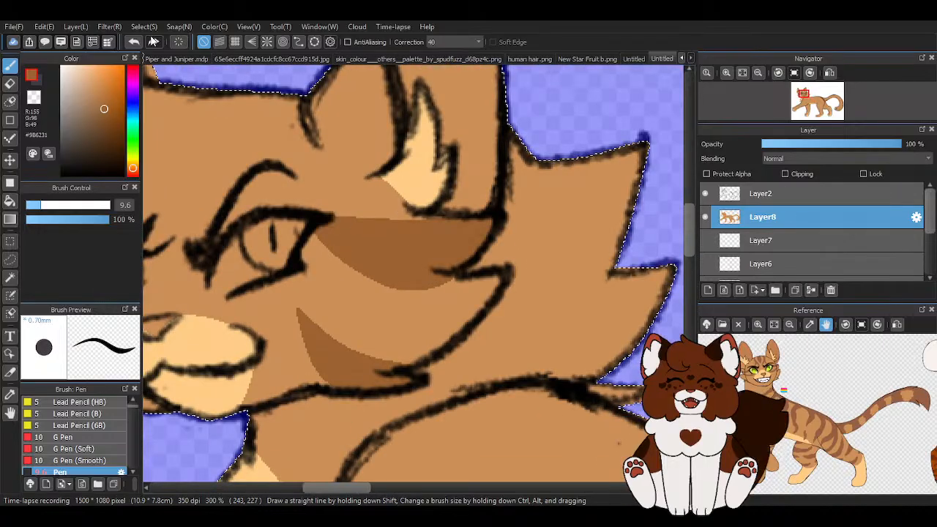
- Undo both dark brown cheek patches
click(134, 42)
click(134, 42)
click(134, 42)
click(134, 42)
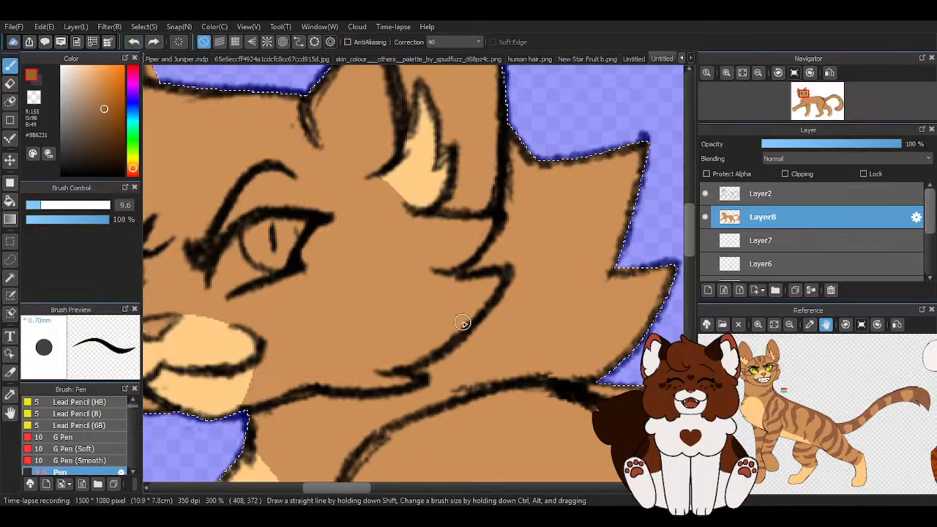
- Paint two wavy, tapered dark brown stripes across the cheek, one from below the eye and one from its outer corner, widening into the fur
mouse_move(503, 276)
mouse_down()
mouse_move(272, 301)
mouse_move(280, 292)
mouse_move(350, 306)
mouse_move(437, 346)
mouse_move(500, 280)
mouse_move(461, 316)
mouse_move(471, 299)
mouse_move(410, 319)
mouse_up()
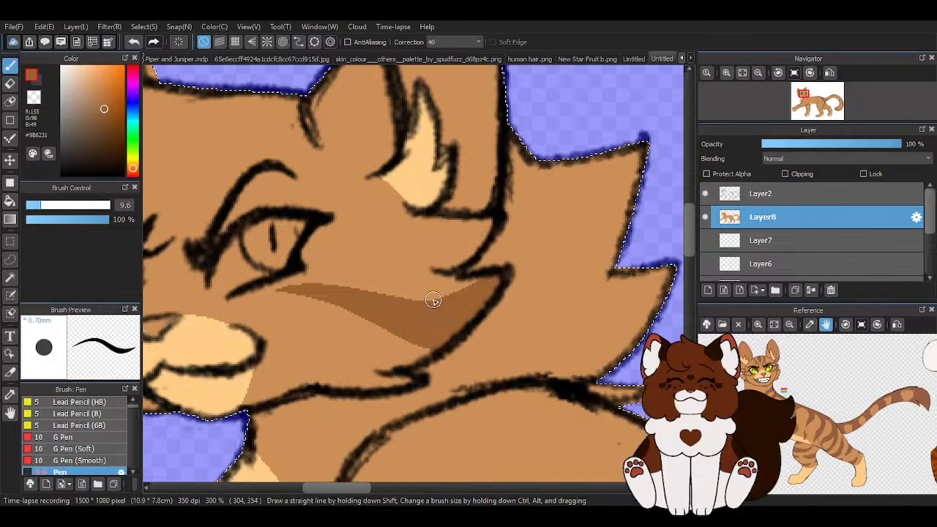
scroll(429, 299, up, 1)
mouse_move(472, 214)
mouse_down()
mouse_move(253, 248)
mouse_move(275, 232)
mouse_move(352, 244)
mouse_move(445, 286)
mouse_move(471, 281)
mouse_move(518, 219)
mouse_move(479, 233)
mouse_move(338, 231)
mouse_move(470, 274)
mouse_move(453, 278)
mouse_move(470, 249)
mouse_move(493, 243)
mouse_up()
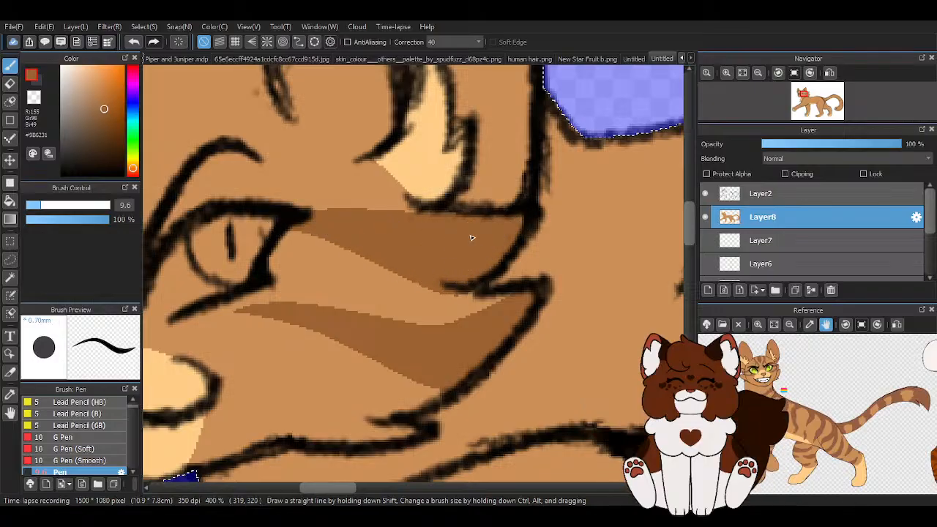
scroll(471, 238, down, 3)
scroll(395, 234, up, 3)
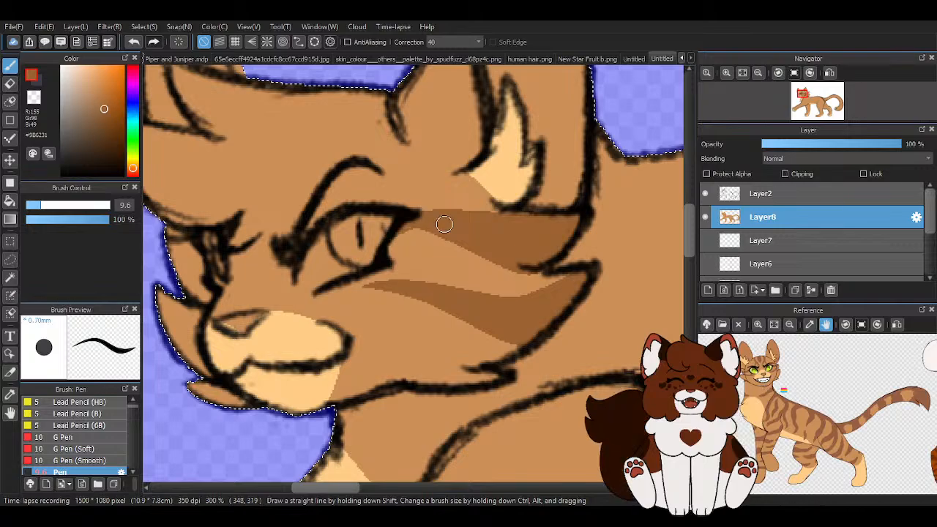
- Paint matching dark brown markings on the far side of the face, beside the far eye and on the far cheek fur
mouse_move(208, 256)
mouse_down()
mouse_move(160, 270)
mouse_move(193, 248)
mouse_move(169, 232)
mouse_up()
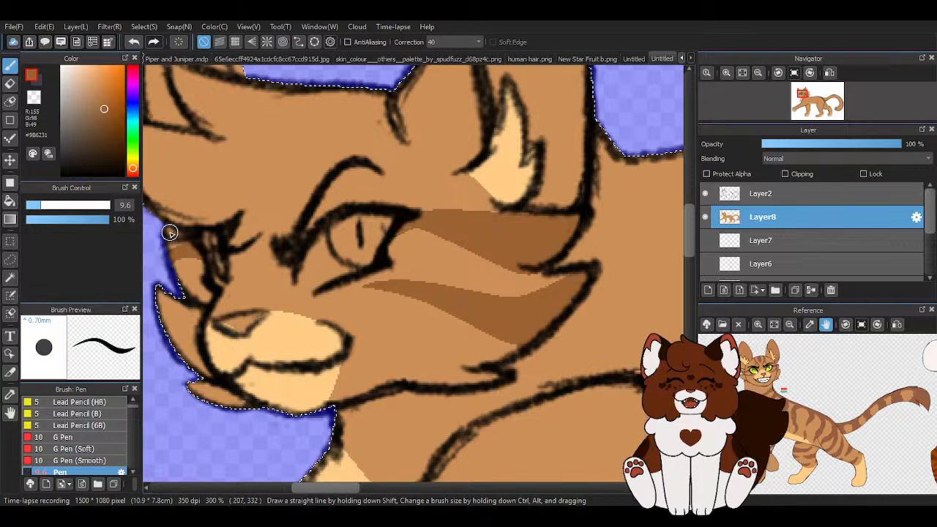
scroll(167, 236, down, 3)
scroll(174, 267, up, 4)
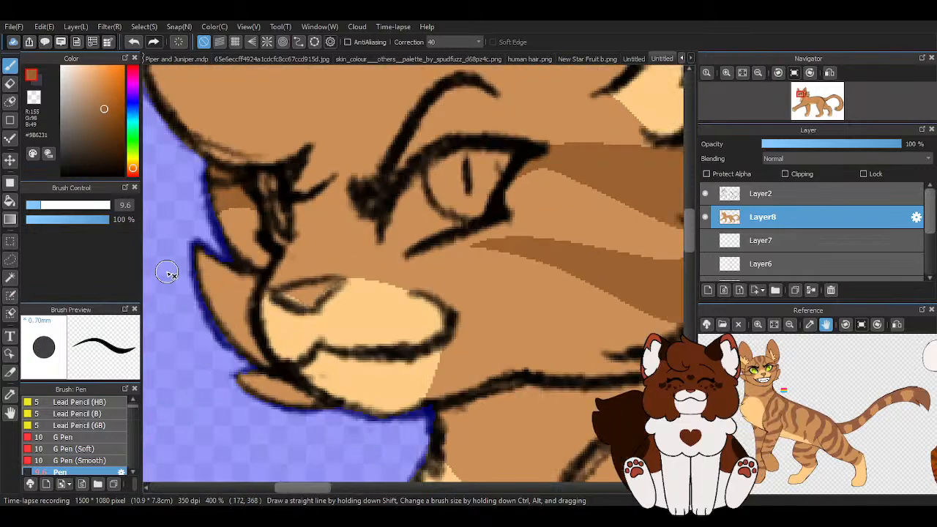
drag(189, 246, 279, 252)
drag(242, 303, 265, 276)
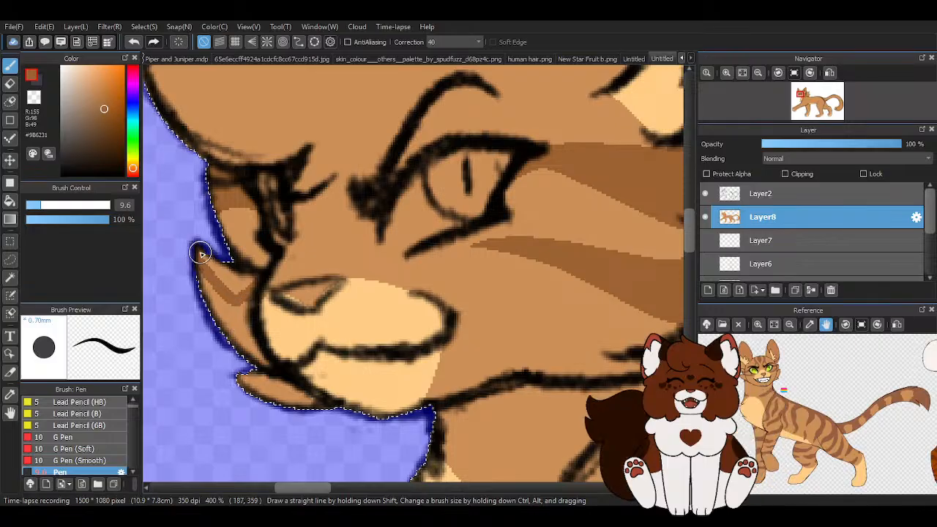
drag(200, 255, 268, 282)
drag(249, 338, 245, 357)
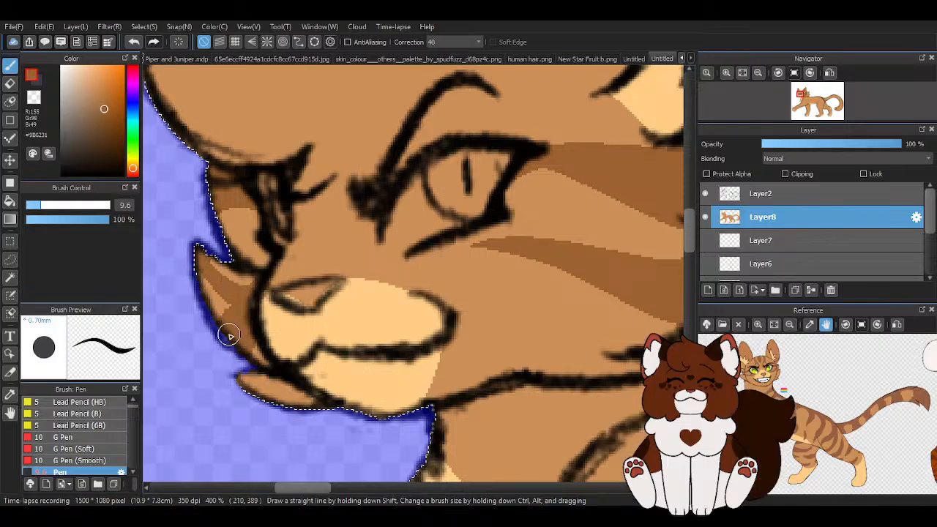
scroll(217, 300, down, 4)
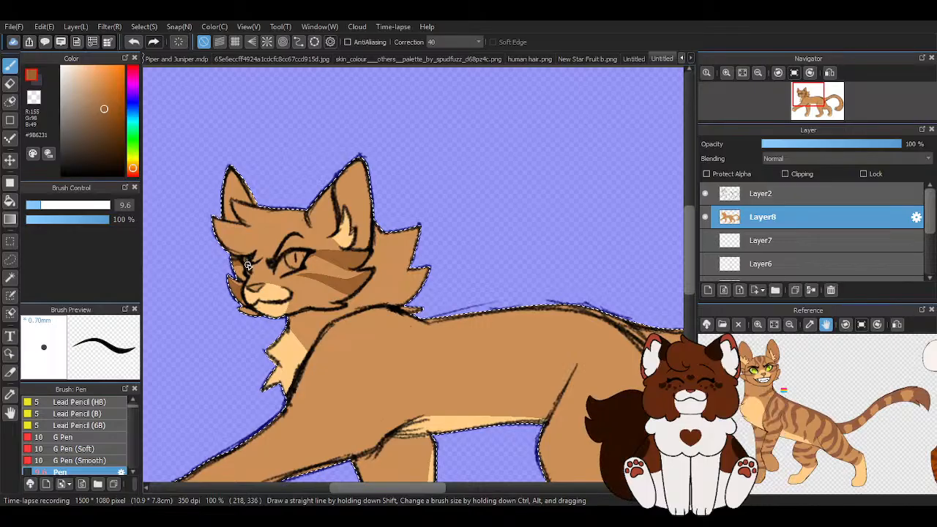
scroll(247, 266, up, 3)
scroll(226, 323, down, 2)
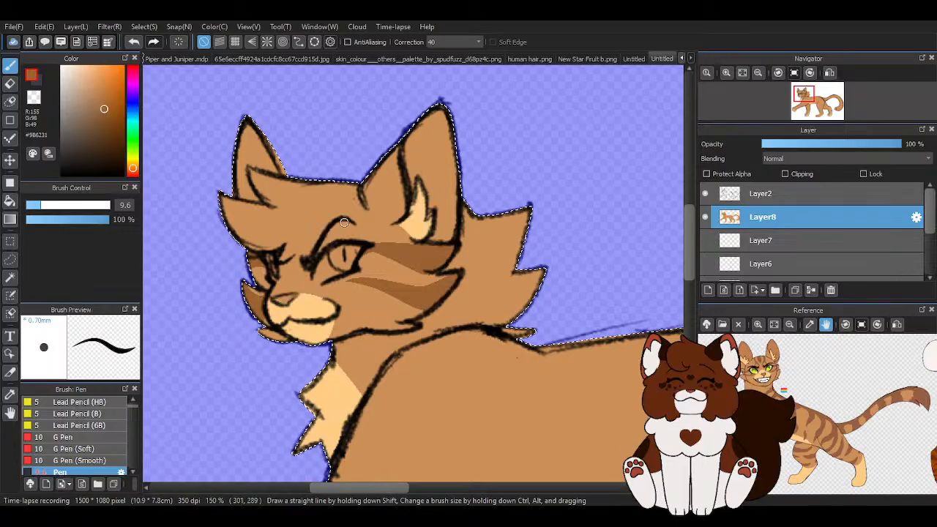
- Try a curved dark brown stripe from the near ear's base to the inner brow, redraw part of it and thin it with the base colour
scroll(335, 189, up, 5)
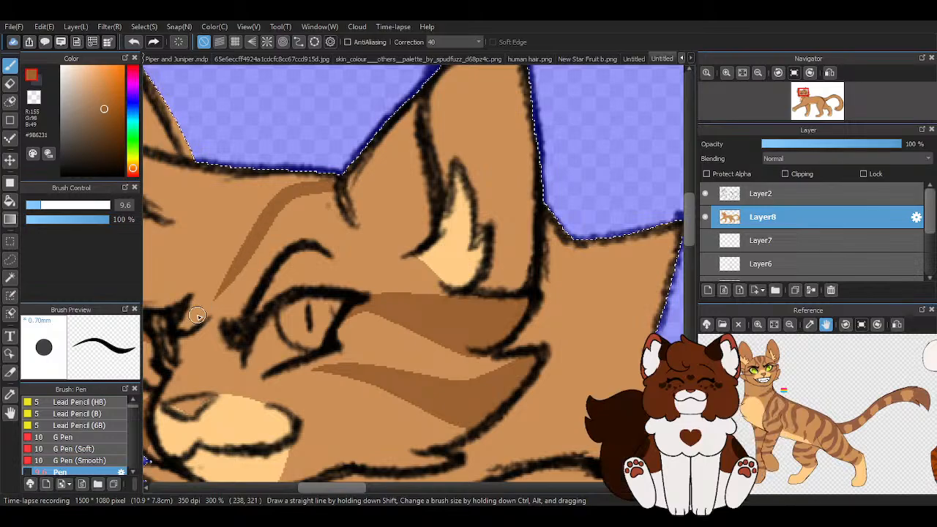
scroll(344, 188, down, 3)
scroll(326, 213, up, 3)
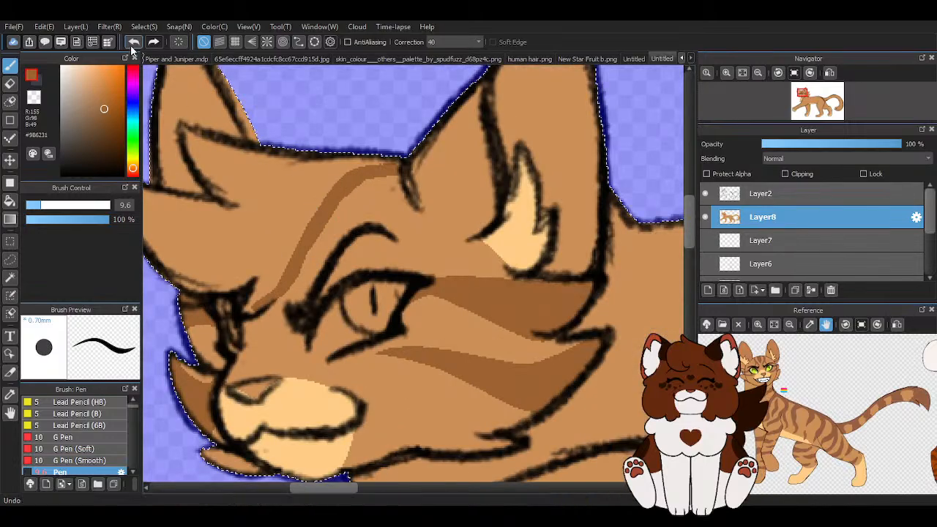
click(134, 44)
click(134, 44)
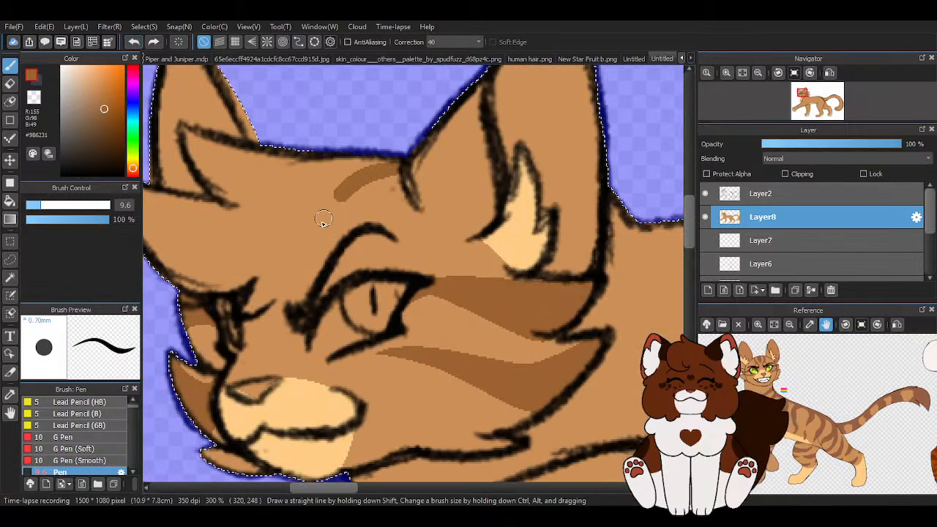
drag(323, 219, 287, 284)
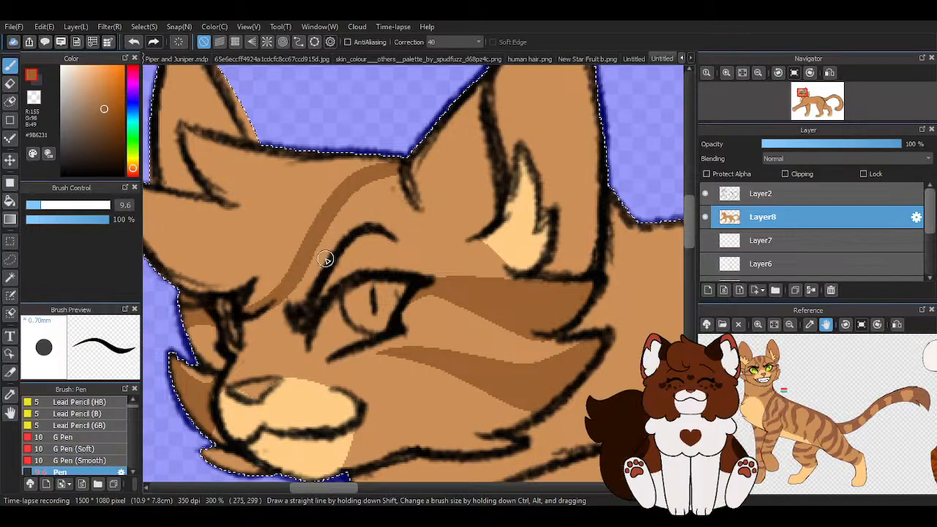
alt+click(264, 331)
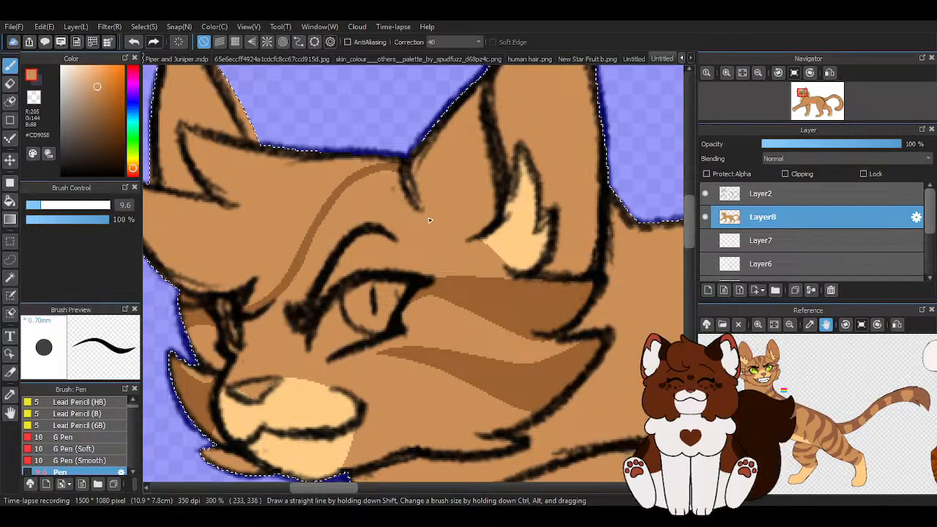
- Fill the front section of the near ear and the whole far ear with dark brown
scroll(318, 226, down, 1)
scroll(402, 183, up, 3)
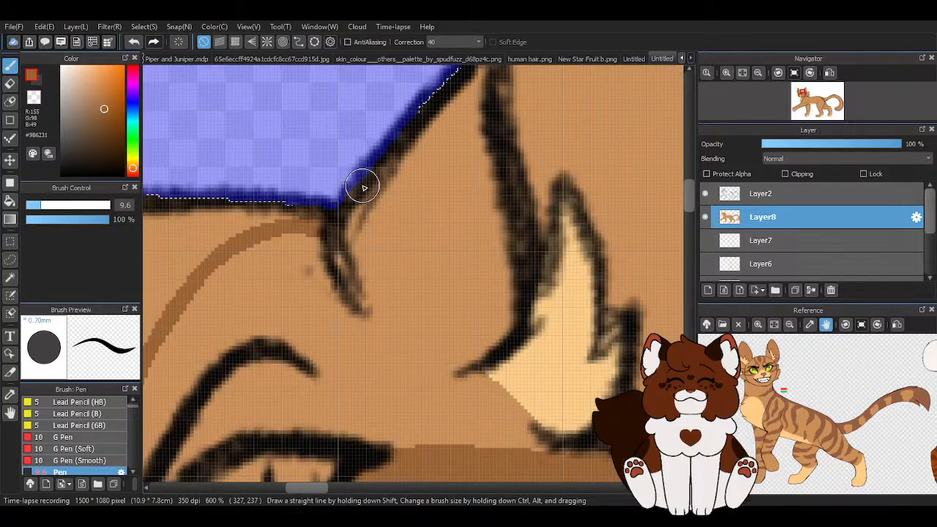
mouse_move(354, 207)
mouse_down()
mouse_move(349, 231)
mouse_move(355, 273)
mouse_move(419, 331)
mouse_move(468, 358)
mouse_move(515, 276)
mouse_up()
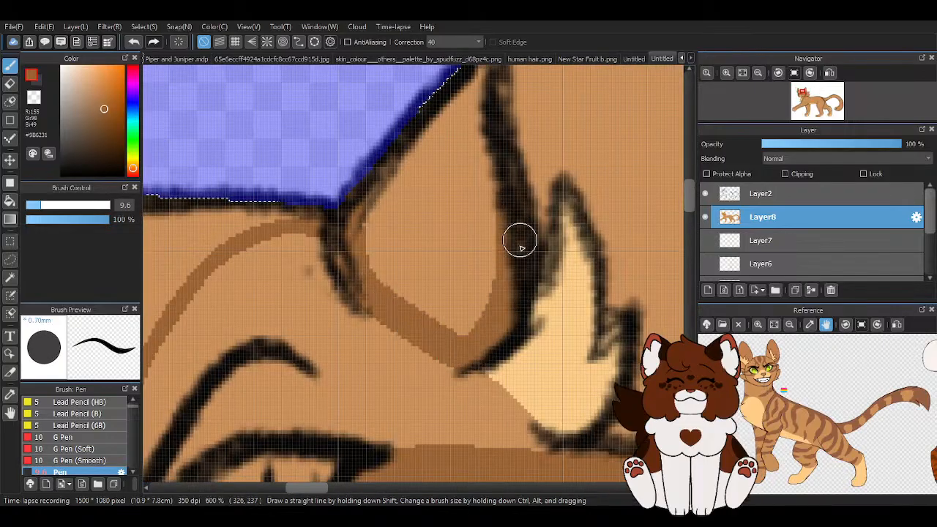
scroll(504, 309, down, 1)
mouse_move(495, 125)
mouse_down()
mouse_move(486, 159)
mouse_move(497, 300)
mouse_move(446, 151)
mouse_move(436, 191)
mouse_move(433, 248)
mouse_move(453, 290)
mouse_move(471, 268)
mouse_move(472, 315)
mouse_up()
scroll(462, 241, down, 1)
scroll(462, 241, down, 3)
scroll(340, 174, up, 3)
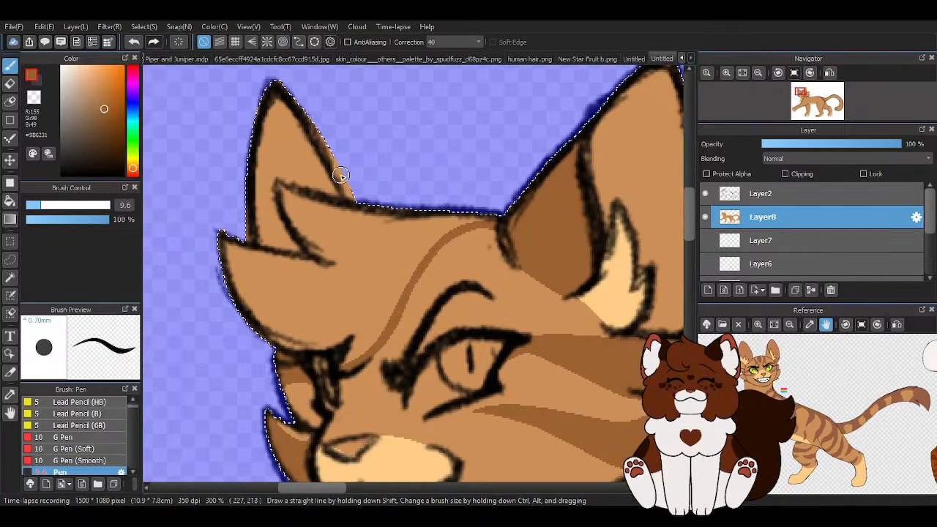
mouse_move(311, 134)
mouse_down()
mouse_move(290, 108)
mouse_move(305, 108)
mouse_move(296, 130)
mouse_move(272, 120)
mouse_move(338, 242)
mouse_move(249, 125)
mouse_up()
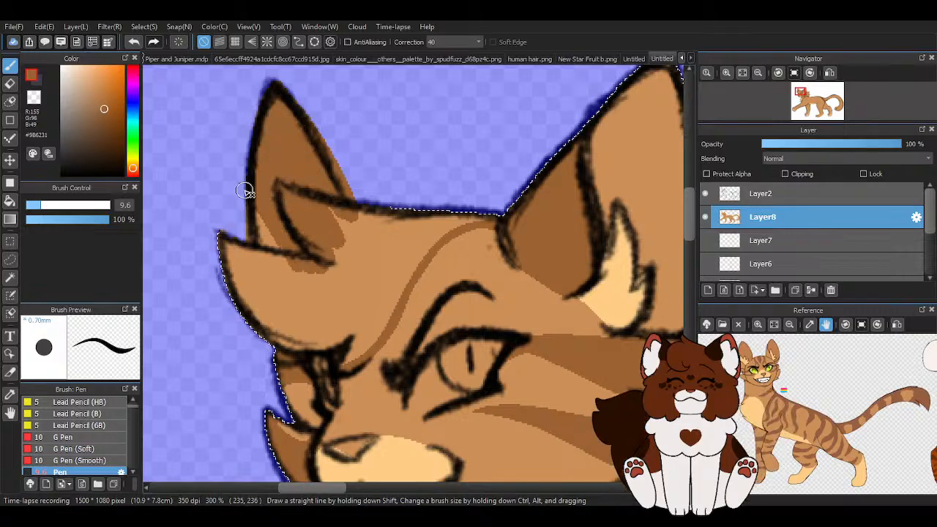
- Try filling the forehead and hair tufts with solid dark brown up to the curved brow stripe
mouse_move(249, 226)
mouse_down()
mouse_move(219, 234)
mouse_move(350, 263)
mouse_move(211, 245)
mouse_move(208, 260)
mouse_move(261, 324)
mouse_move(330, 364)
mouse_move(367, 347)
mouse_move(442, 220)
mouse_move(476, 212)
mouse_move(423, 250)
mouse_move(510, 208)
mouse_move(358, 248)
mouse_move(333, 233)
mouse_move(349, 201)
mouse_move(286, 244)
mouse_up()
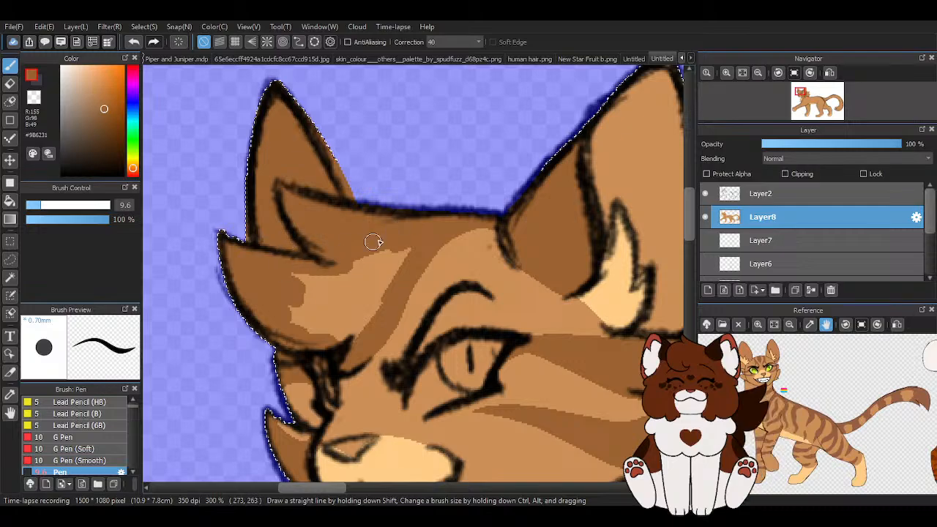
mouse_move(373, 242)
mouse_down()
mouse_move(275, 306)
mouse_move(288, 336)
mouse_move(344, 354)
mouse_move(353, 333)
mouse_move(339, 352)
mouse_move(307, 340)
mouse_move(333, 293)
mouse_up()
scroll(348, 264, down, 3)
scroll(328, 284, up, 3)
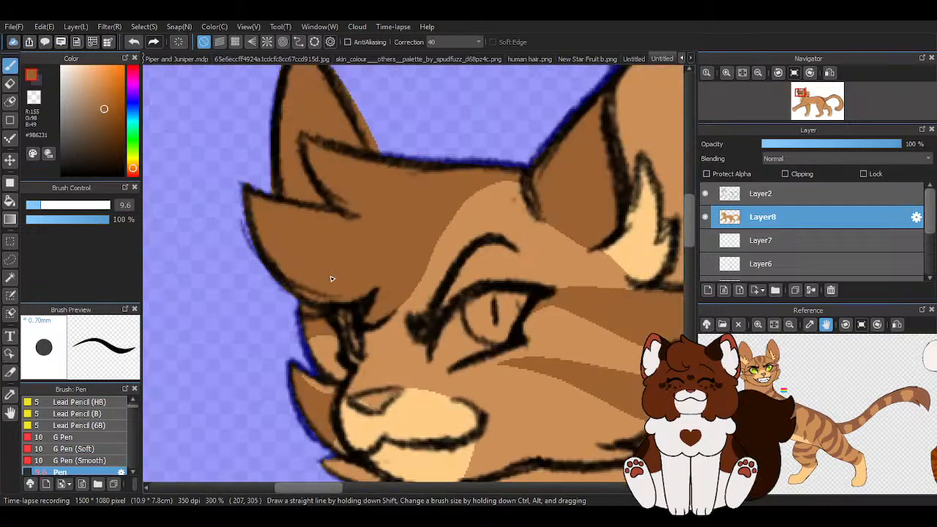
- Paint the forehead and hair tufts back to the base brown, covering the dark fill and the brow stripe
mouse_move(376, 324)
mouse_down()
mouse_move(380, 284)
mouse_move(373, 319)
mouse_move(413, 280)
mouse_move(375, 297)
mouse_move(516, 160)
mouse_move(461, 179)
mouse_move(393, 228)
mouse_move(350, 172)
mouse_move(303, 143)
mouse_move(422, 174)
mouse_move(400, 148)
mouse_move(307, 150)
mouse_move(349, 176)
mouse_move(394, 226)
mouse_move(443, 213)
mouse_move(436, 186)
mouse_up()
scroll(346, 226, up, 1)
mouse_move(206, 179)
mouse_down()
mouse_move(314, 217)
mouse_move(348, 217)
mouse_move(209, 193)
mouse_move(253, 209)
mouse_move(403, 236)
mouse_move(334, 294)
mouse_move(361, 324)
mouse_move(350, 343)
mouse_move(395, 250)
mouse_move(344, 278)
mouse_up()
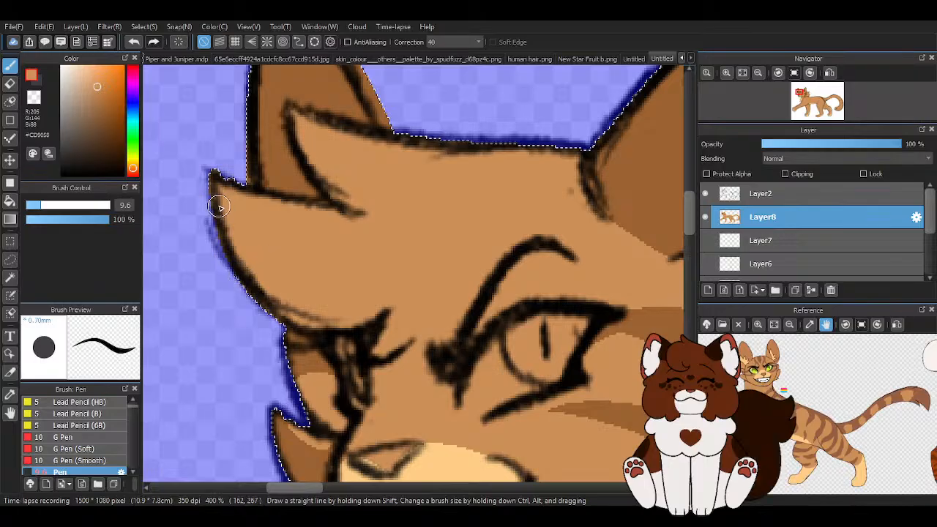
drag(219, 207, 243, 280)
scroll(238, 247, down, 4)
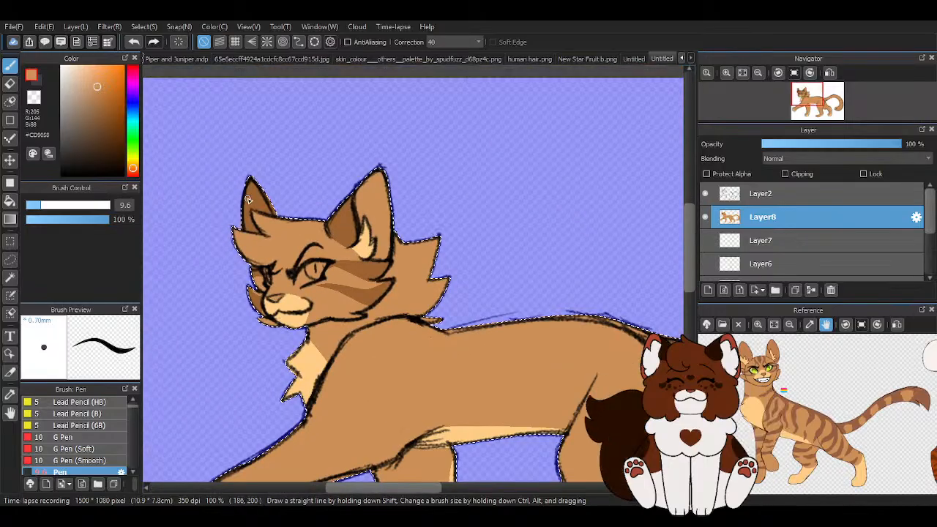
scroll(353, 145, down, 2)
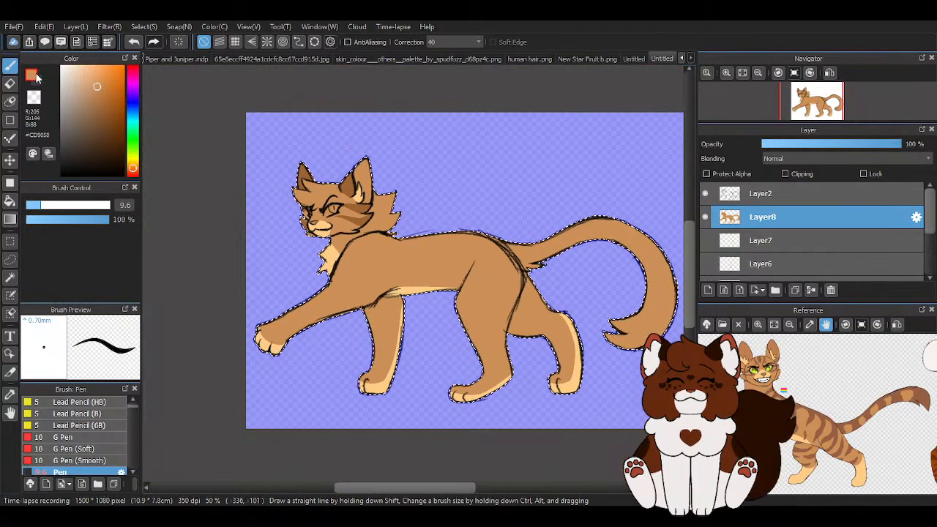
- Sample the near ear's dark brown and paint a curved band from the ear's base behind the cheek down the neck to the chest fur
scroll(338, 210, up, 3)
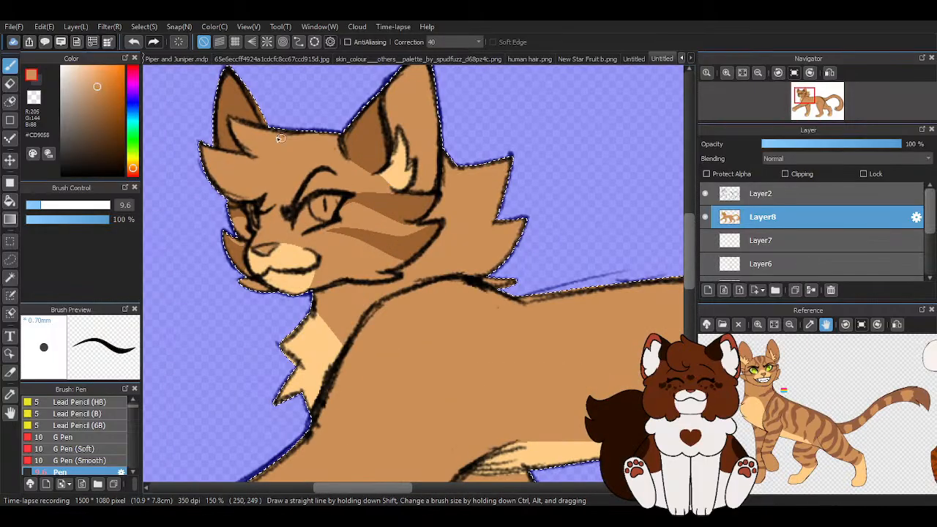
alt+click(370, 141)
scroll(439, 176, up, 1)
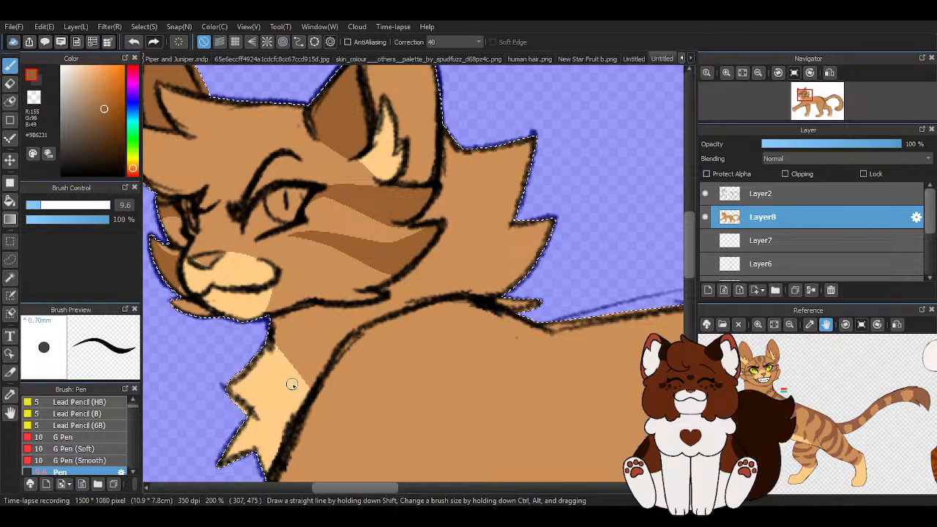
mouse_move(295, 375)
mouse_down()
mouse_move(348, 314)
mouse_move(295, 378)
mouse_move(334, 337)
mouse_move(421, 282)
mouse_up()
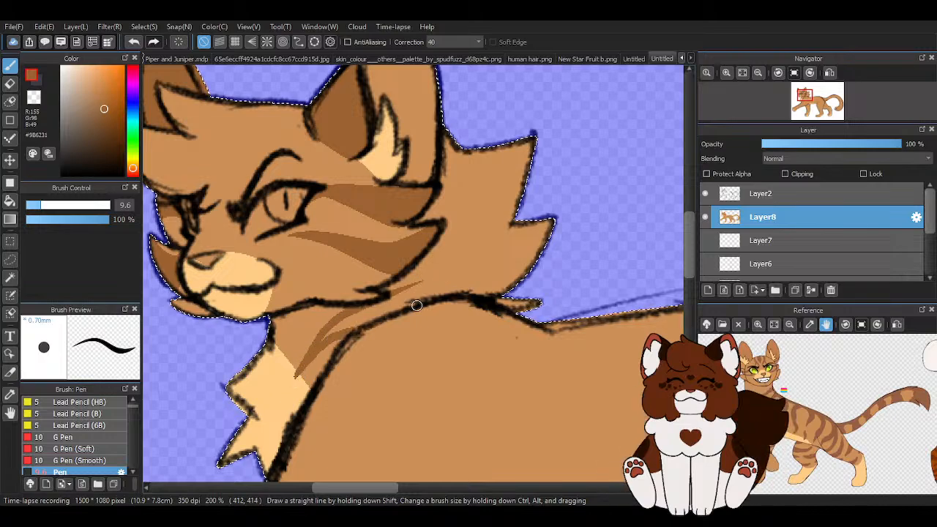
drag(441, 179, 396, 297)
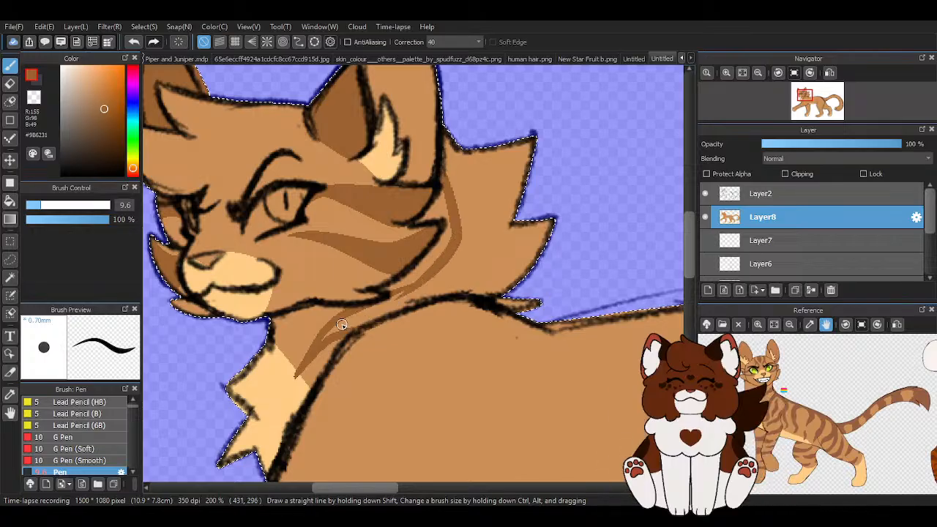
scroll(344, 322, up, 1)
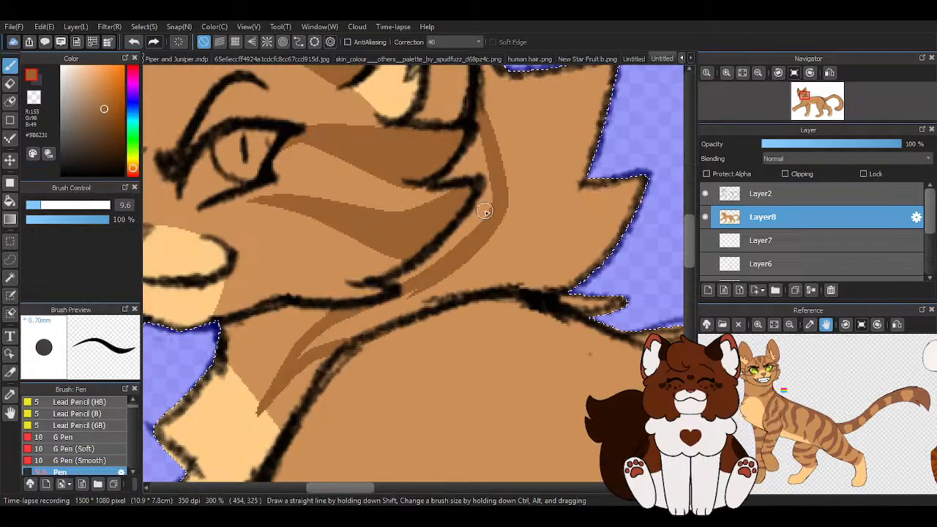
drag(336, 337, 503, 284)
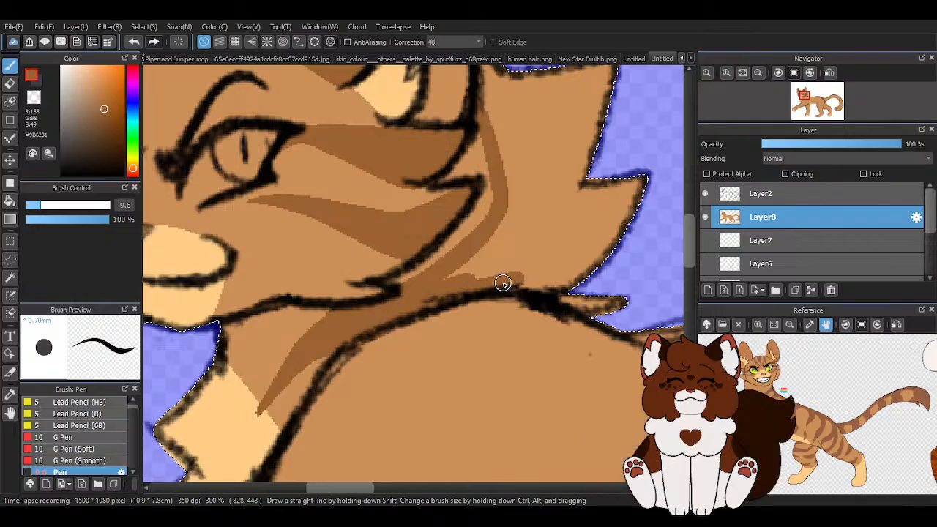
- Paint a dark brown stripe just below the back outline, running from the nape over the shoulder dip to the hips
scroll(503, 284, down, 4)
scroll(503, 283, up, 1)
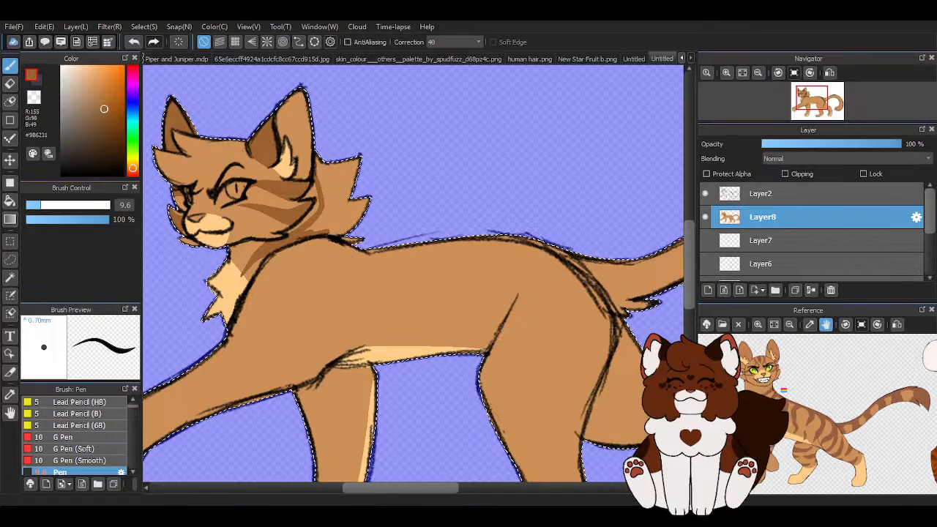
key(ctrl+d)
drag(478, 245, 501, 244)
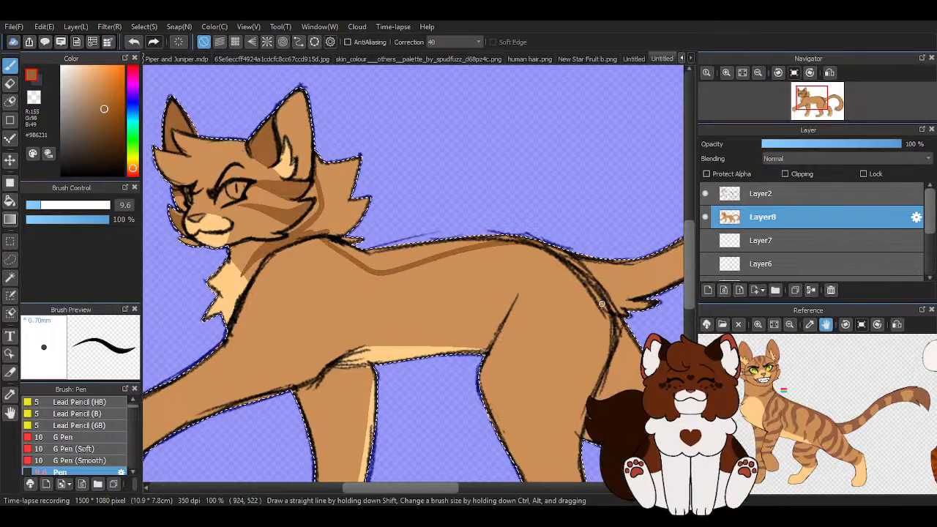
scroll(343, 239, up, 3)
mouse_move(224, 247)
mouse_down()
mouse_move(440, 339)
mouse_move(469, 345)
mouse_up()
drag(291, 240, 399, 292)
scroll(398, 292, down, 3)
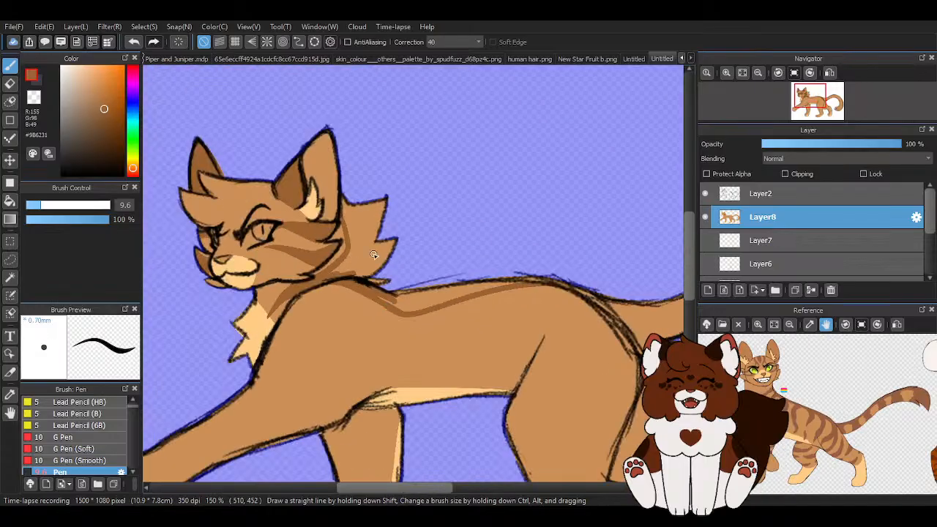
- Fill the spiky neck fur behind the cheek with solid dark brown, from the ear's base out to the fur tips
scroll(339, 223, up, 3)
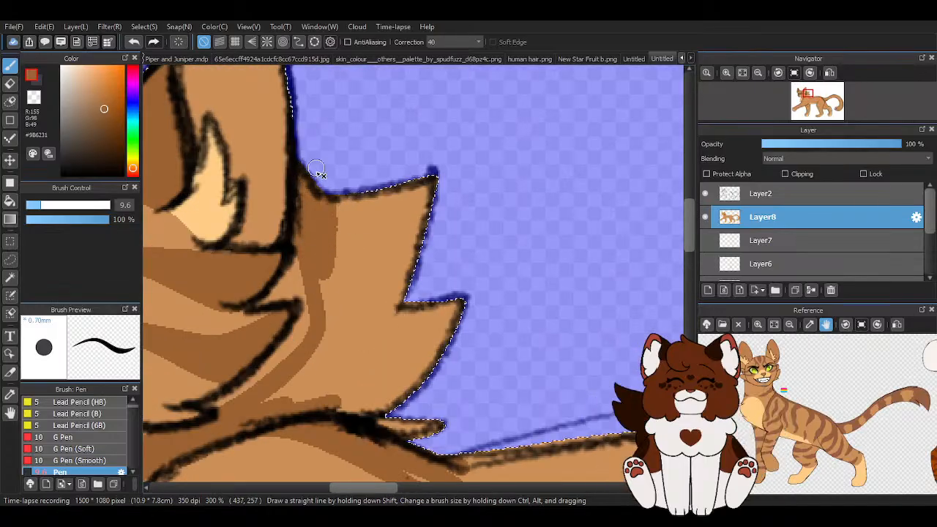
mouse_move(266, 405)
mouse_down()
mouse_move(457, 426)
mouse_move(445, 435)
mouse_move(411, 388)
mouse_move(384, 399)
mouse_move(359, 391)
mouse_move(406, 394)
mouse_move(406, 374)
mouse_move(275, 394)
mouse_up()
drag(360, 263, 313, 375)
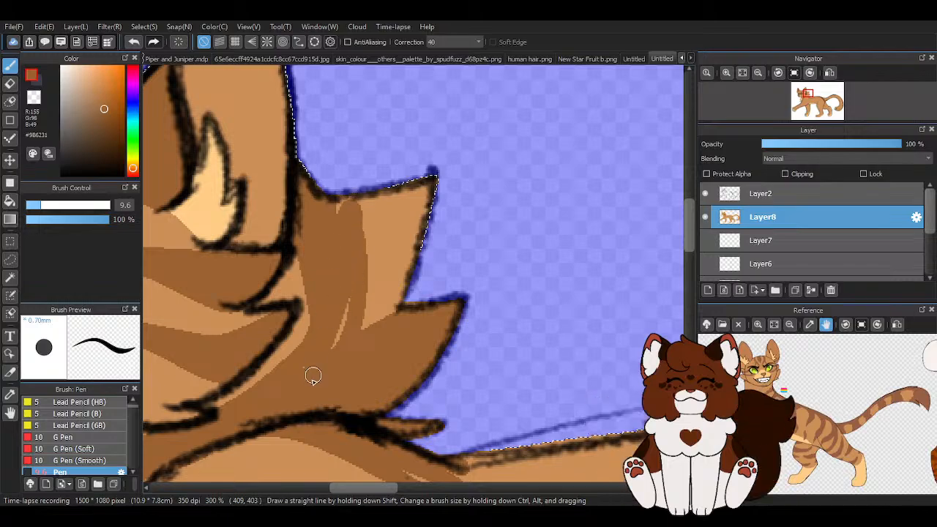
drag(351, 202, 293, 378)
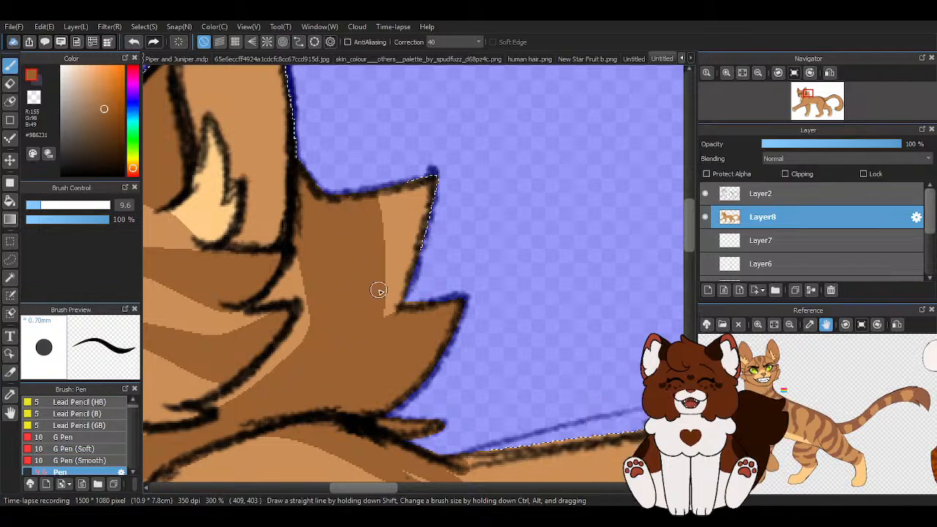
mouse_move(378, 291)
mouse_down()
mouse_move(380, 331)
mouse_move(406, 313)
mouse_move(428, 260)
mouse_move(427, 174)
mouse_up()
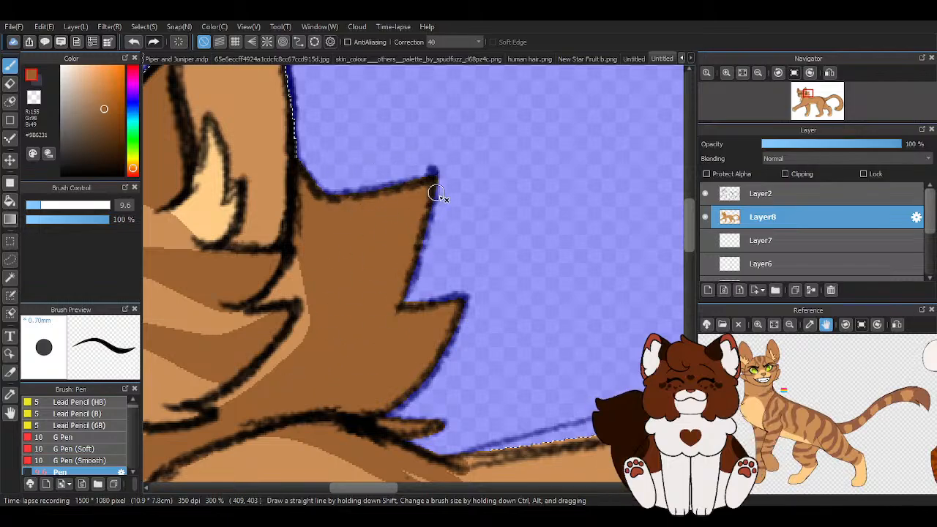
scroll(436, 193, down, 6)
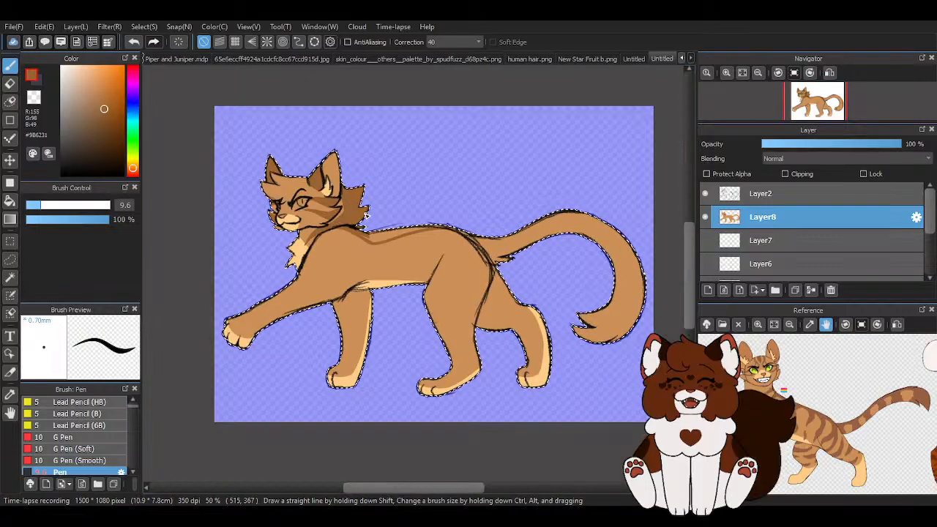